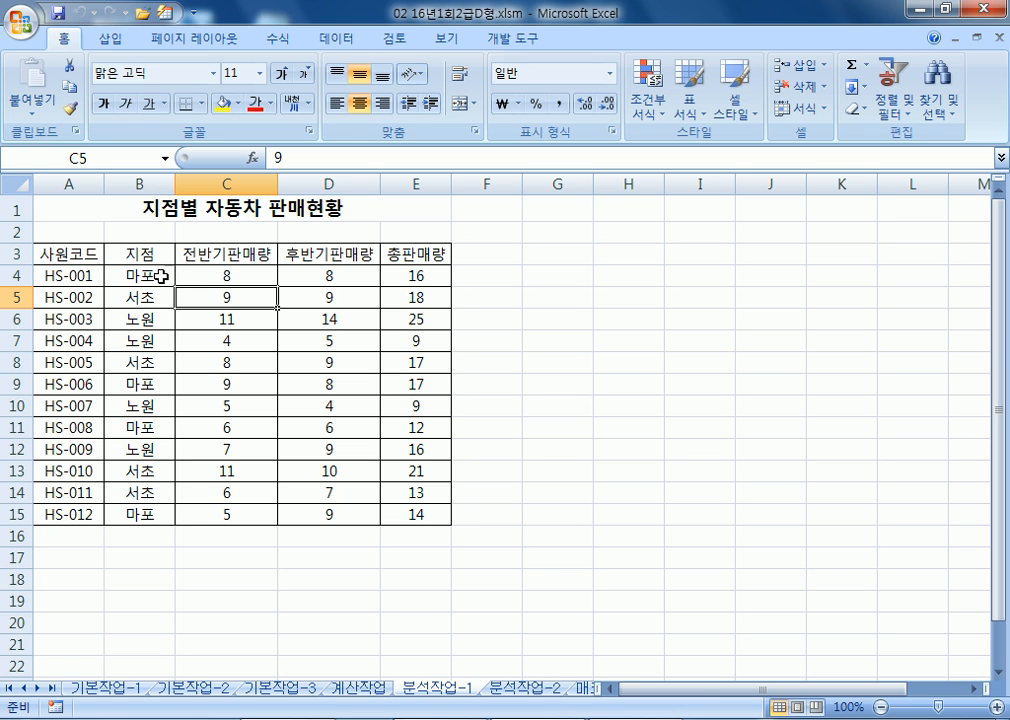
- Try a quick ascending sort of the car sales table on the 지점 column, and undo it
left_click_drag(140, 254, 142, 514)
left_click(148, 252)
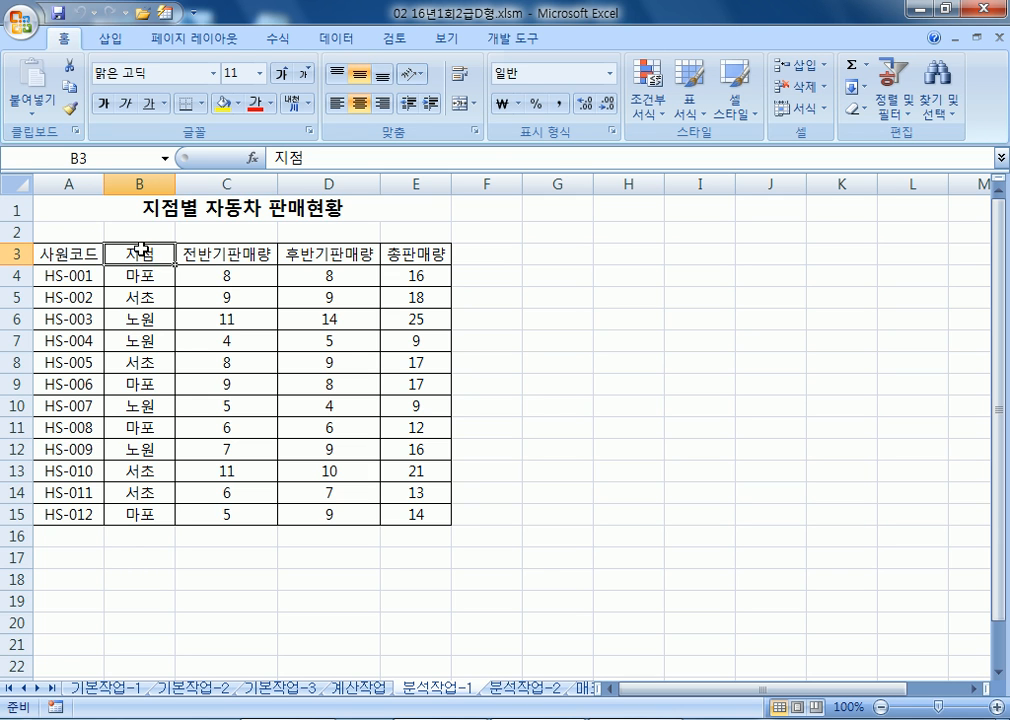
left_click(352, 40)
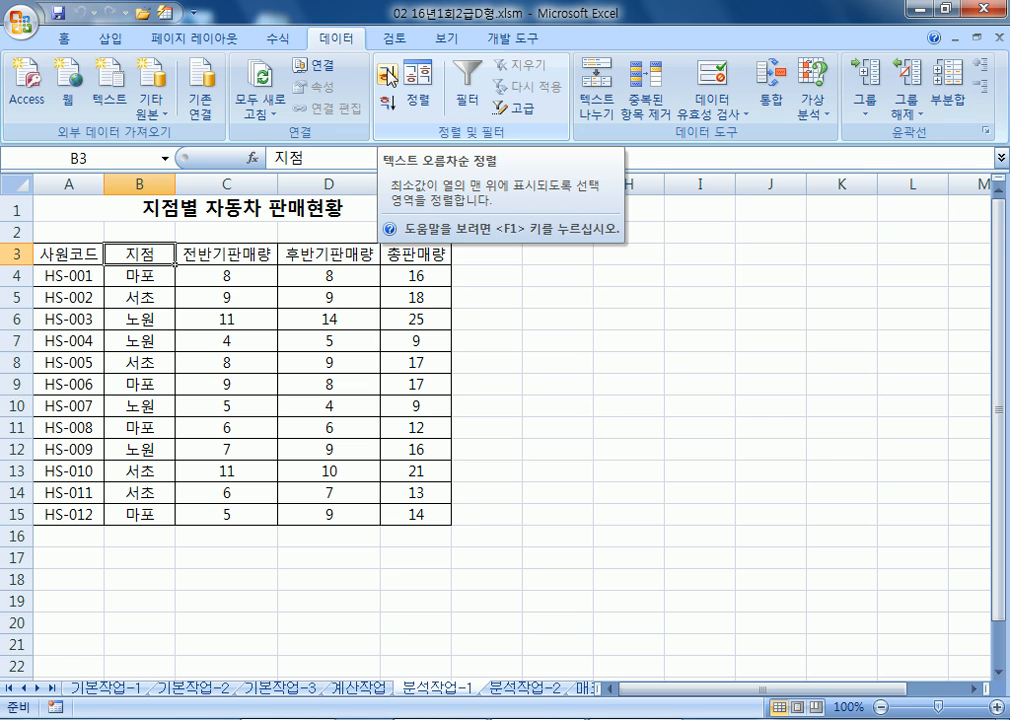
left_click(389, 79)
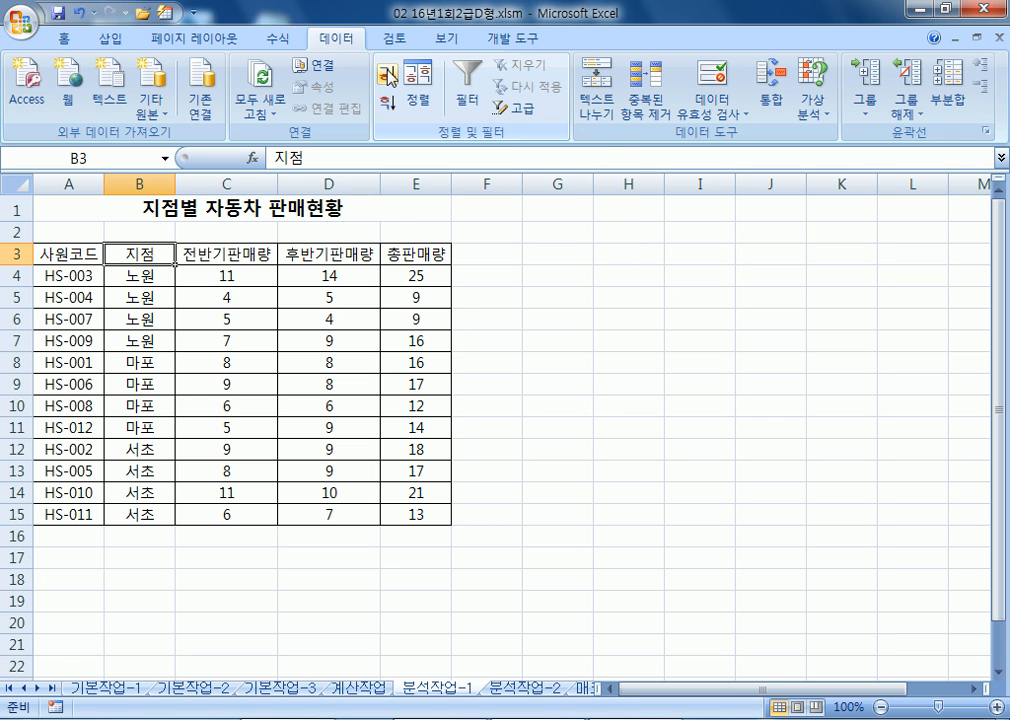
key("ctrl+z")
- Try a custom sort of range A3:E15 by 지점 values in ascending order, and undo it
left_click_drag(77, 253, 397, 514)
left_click(427, 97)
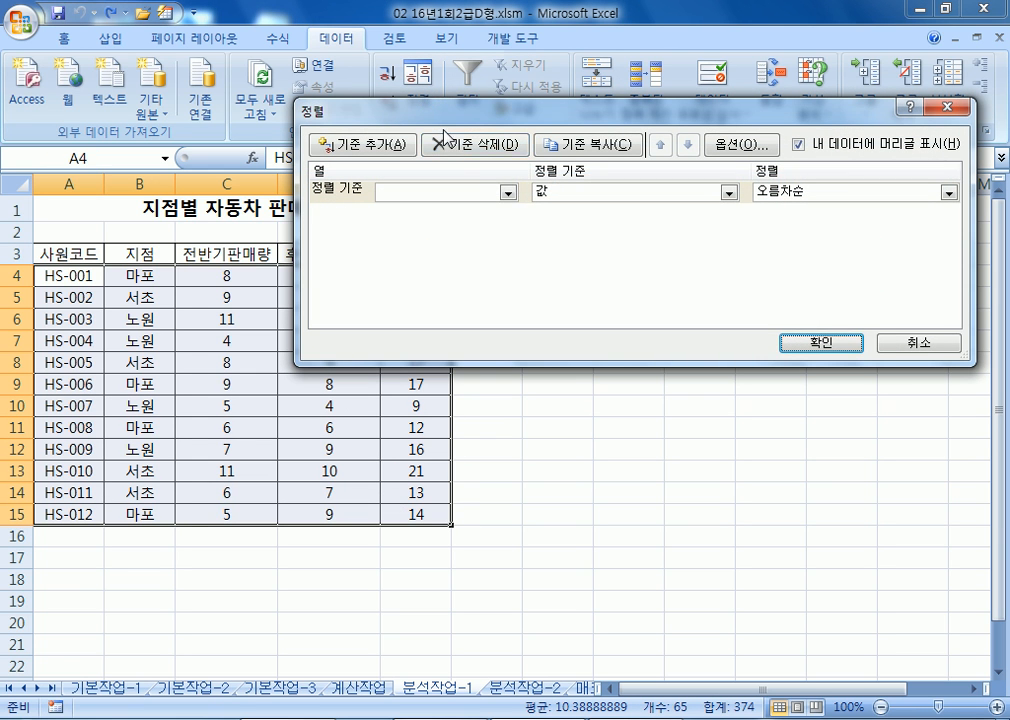
left_click(480, 192)
left_click(474, 229)
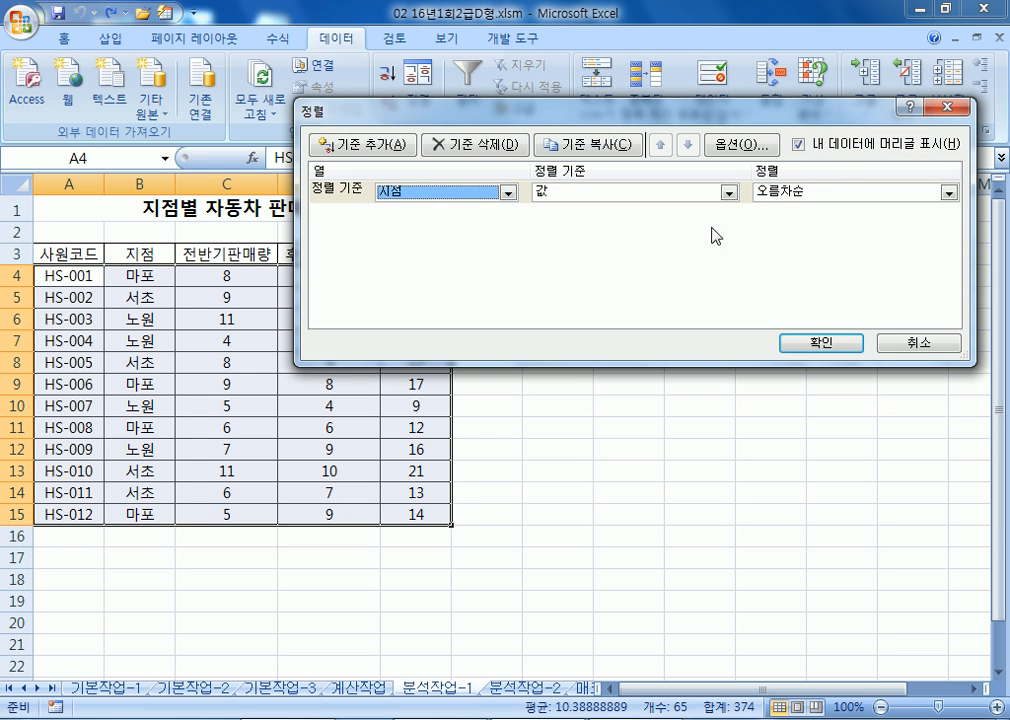
left_click(813, 343)
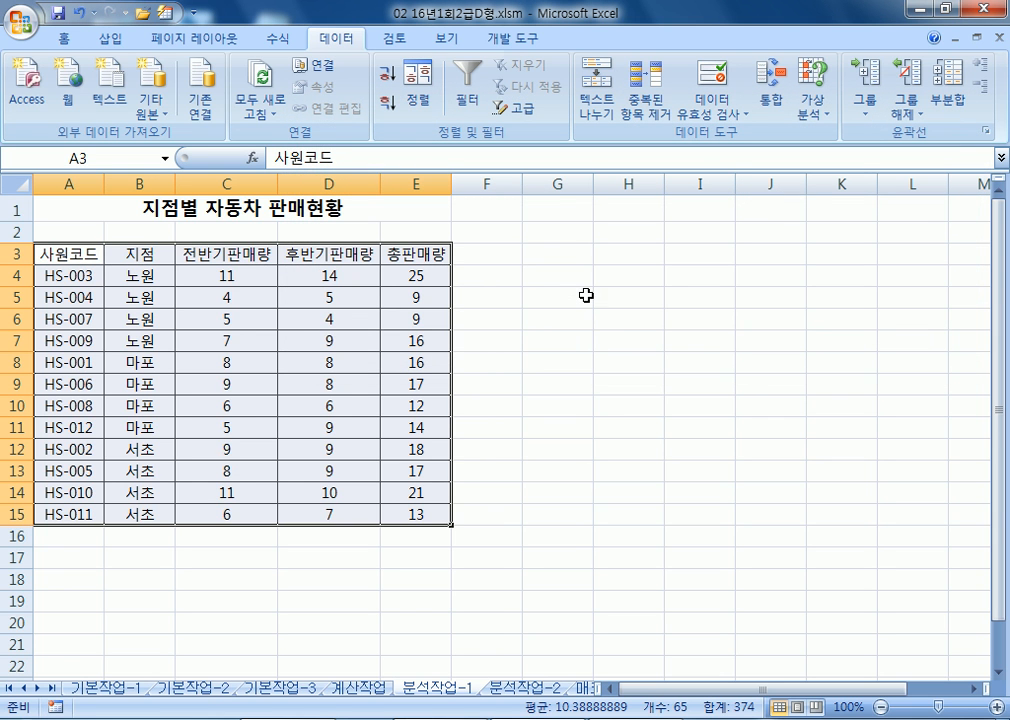
key("ctrl+z")
left_click(140, 181)
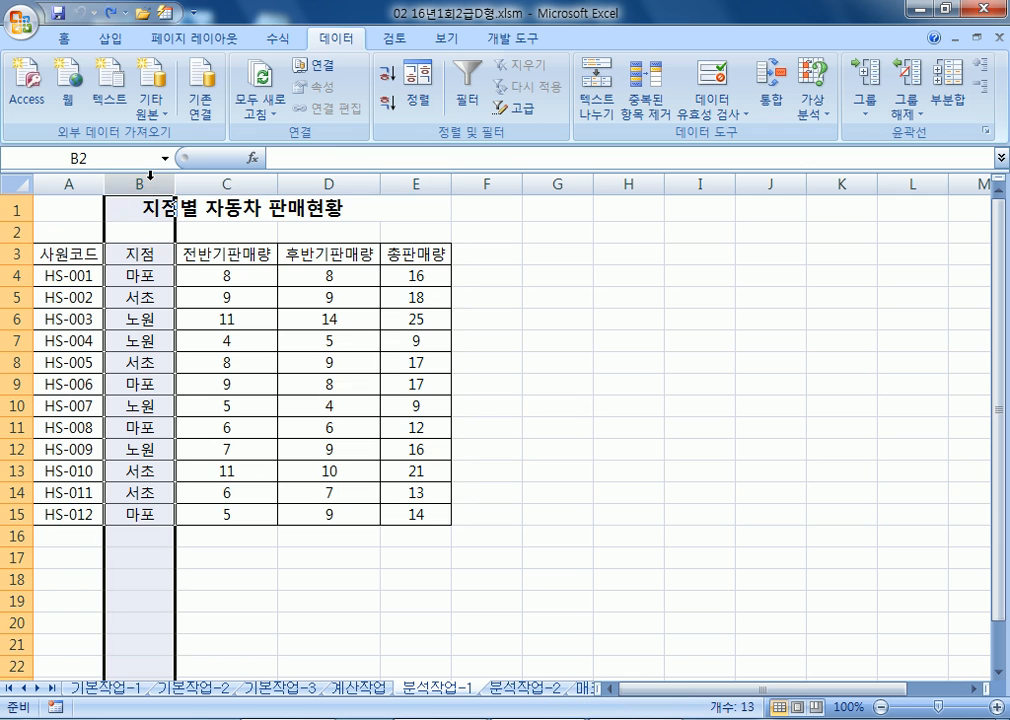
left_click(149, 405)
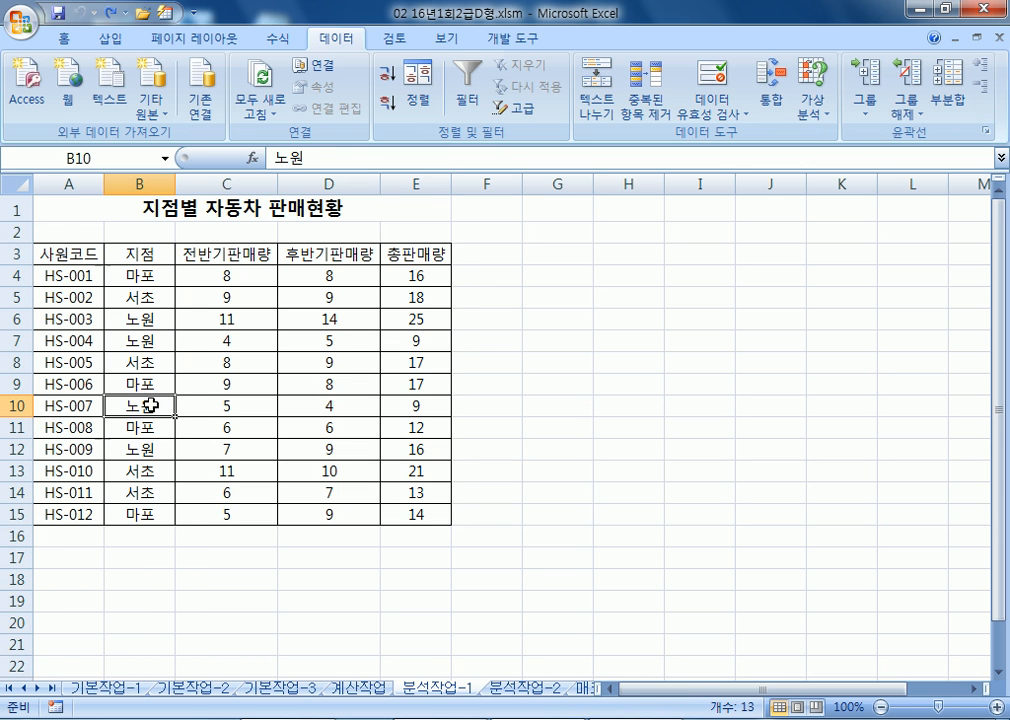
left_click(16, 208)
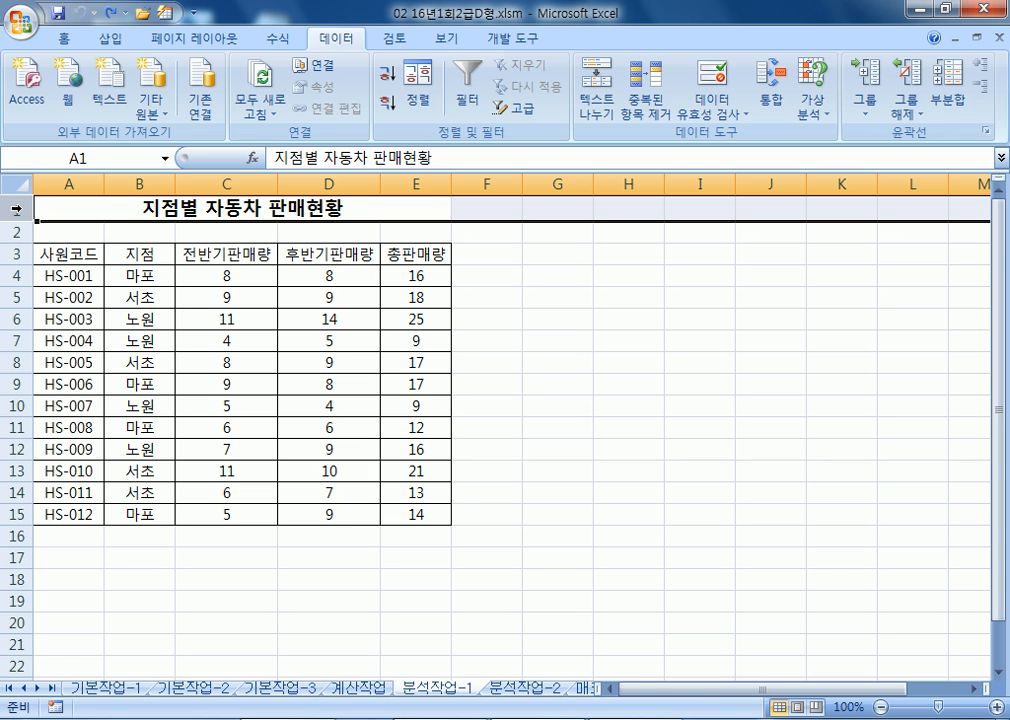
left_click_drag(38, 255, 343, 481)
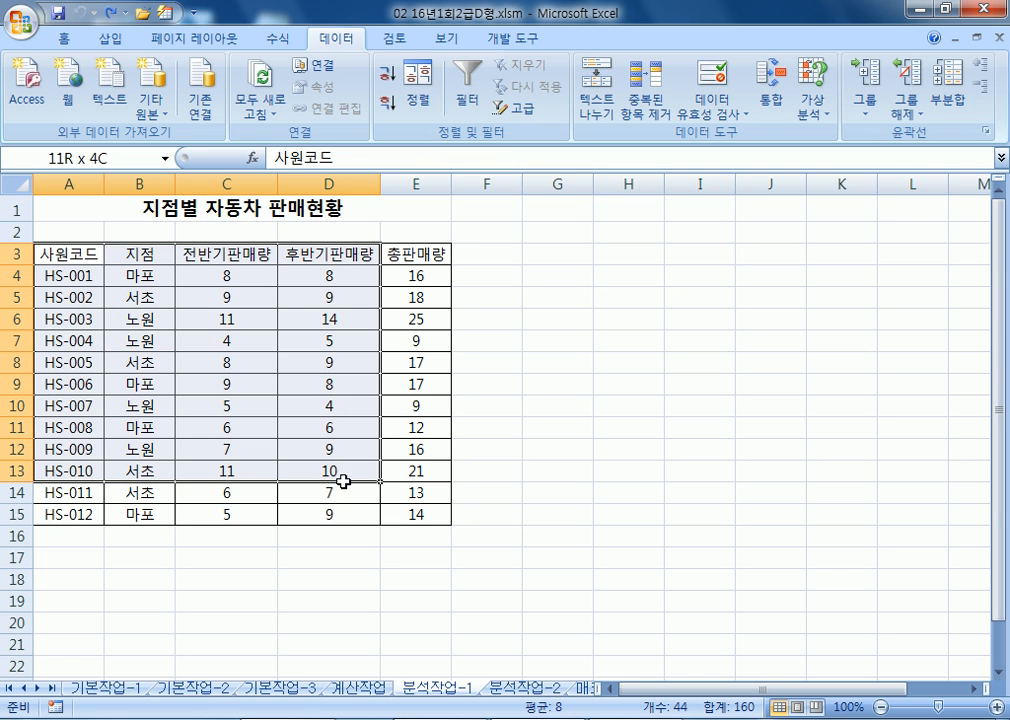
- Try deleting the blank row 2 between the title and the table headers, and undo the deletion
left_click(15, 230)
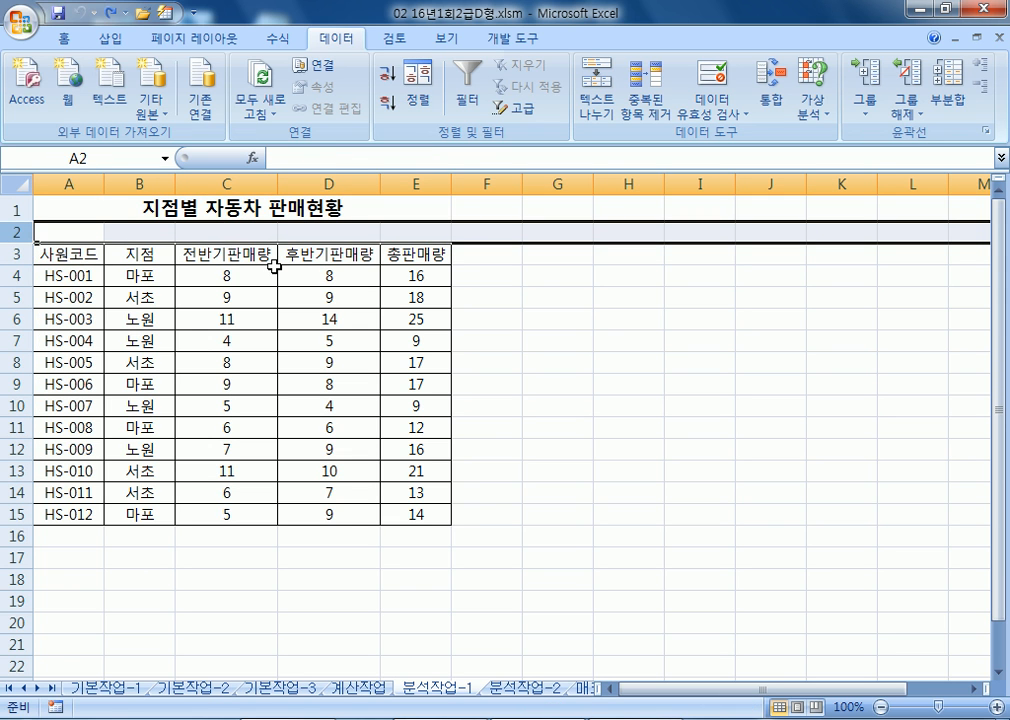
right_click(15, 231)
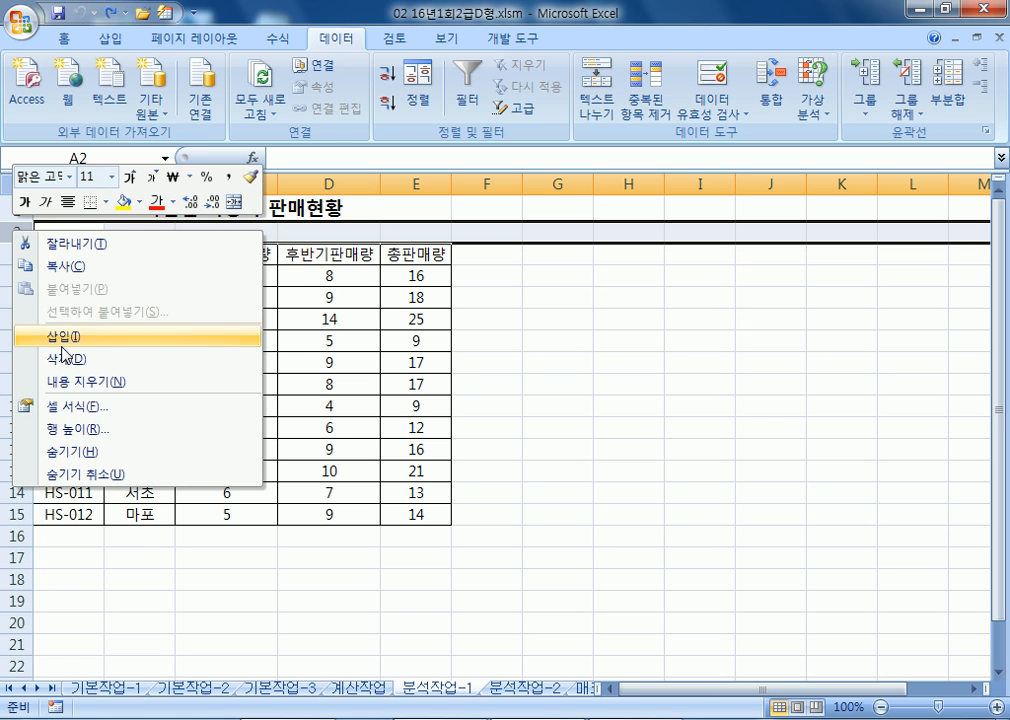
left_click(63, 359)
left_click(153, 258)
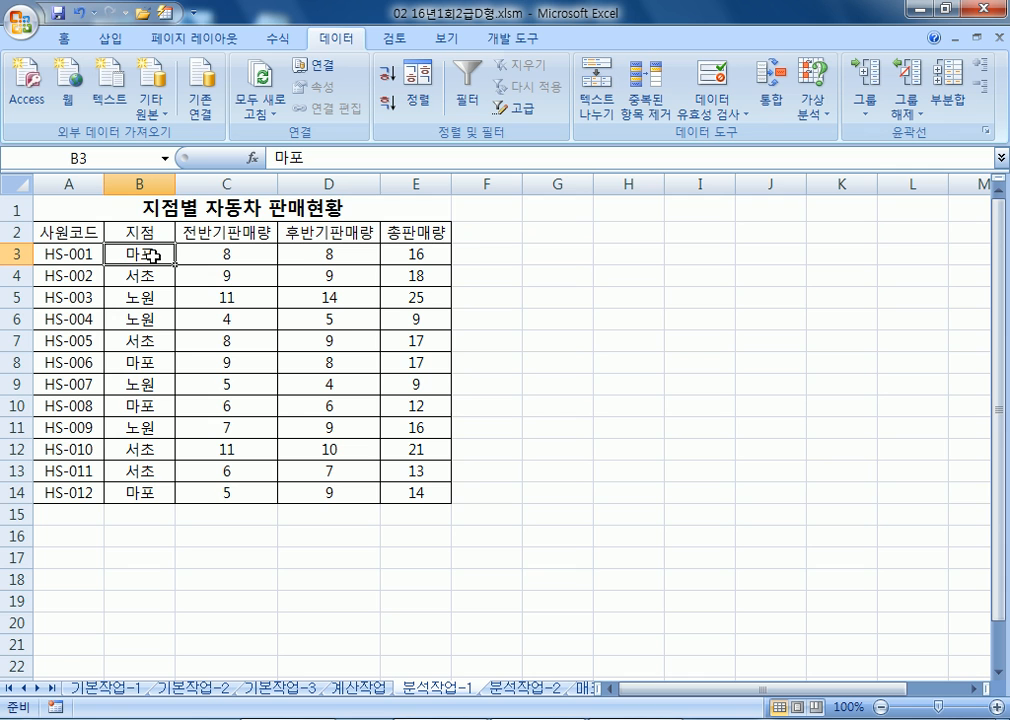
key("ctrl+z")
key("ctrl+Home")
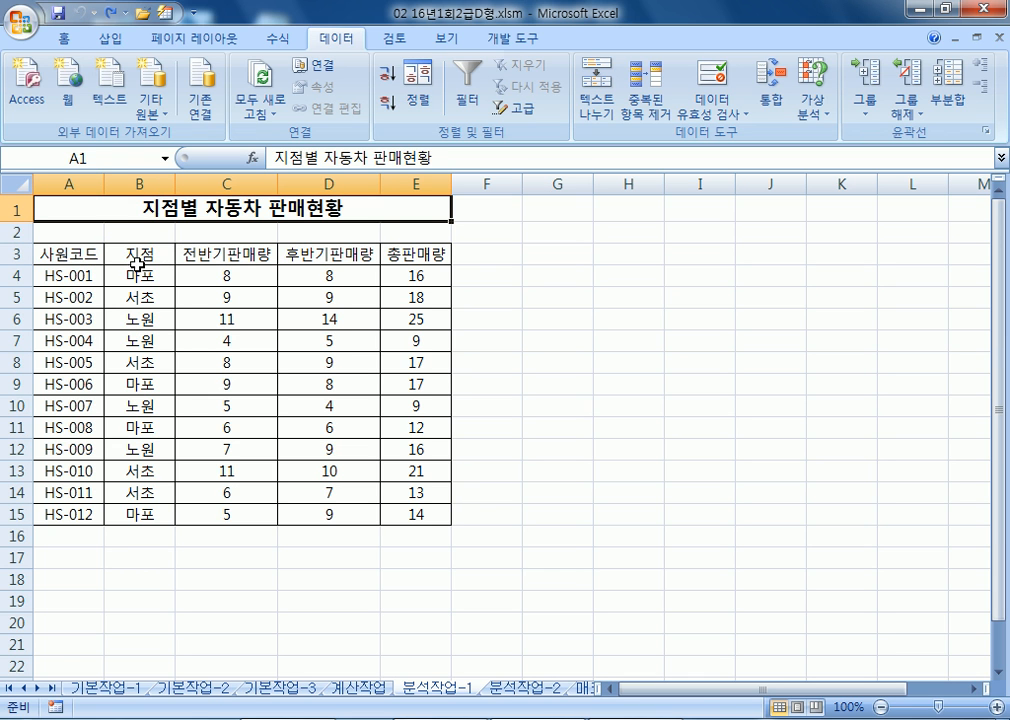
- Sort the car sales table by 지점 in ascending order
left_click(140, 184)
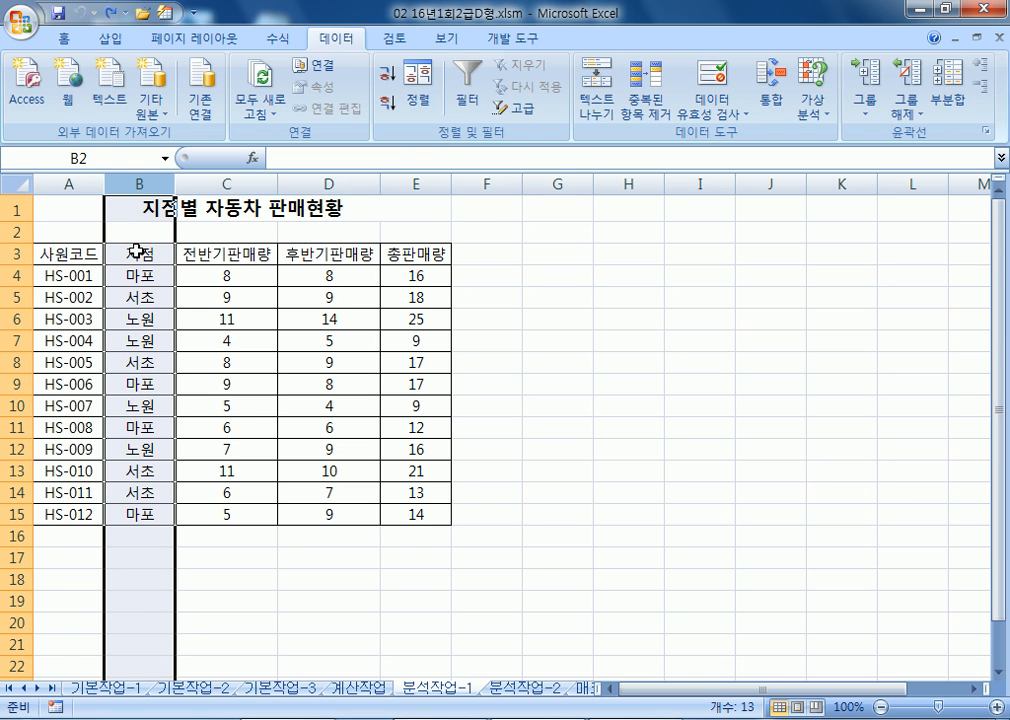
left_click(140, 319)
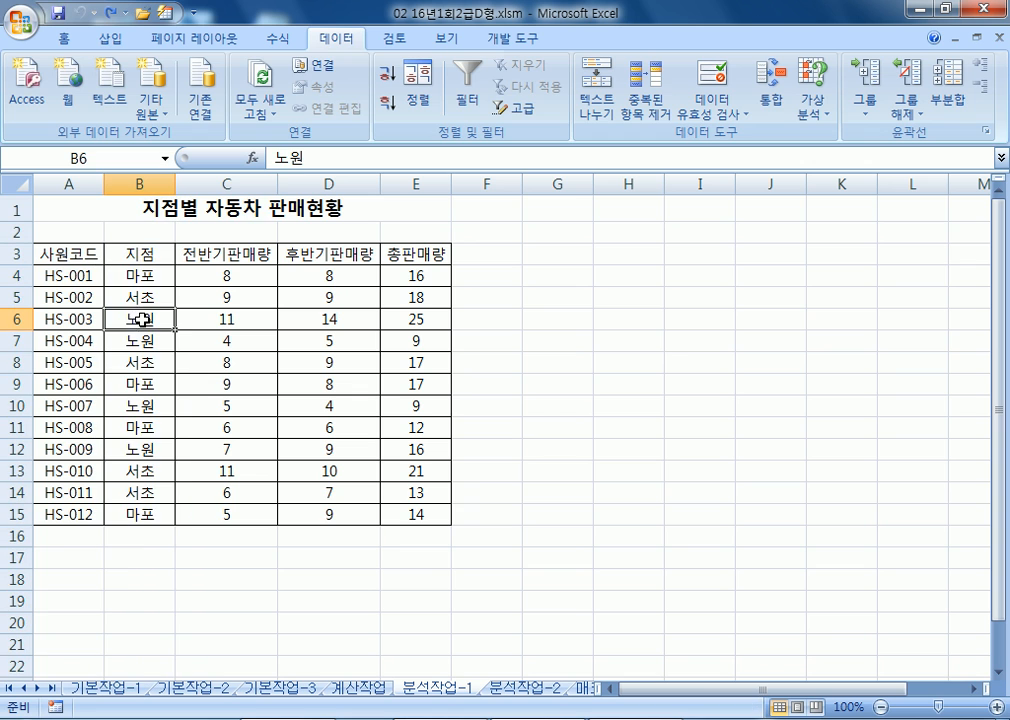
left_click(386, 76)
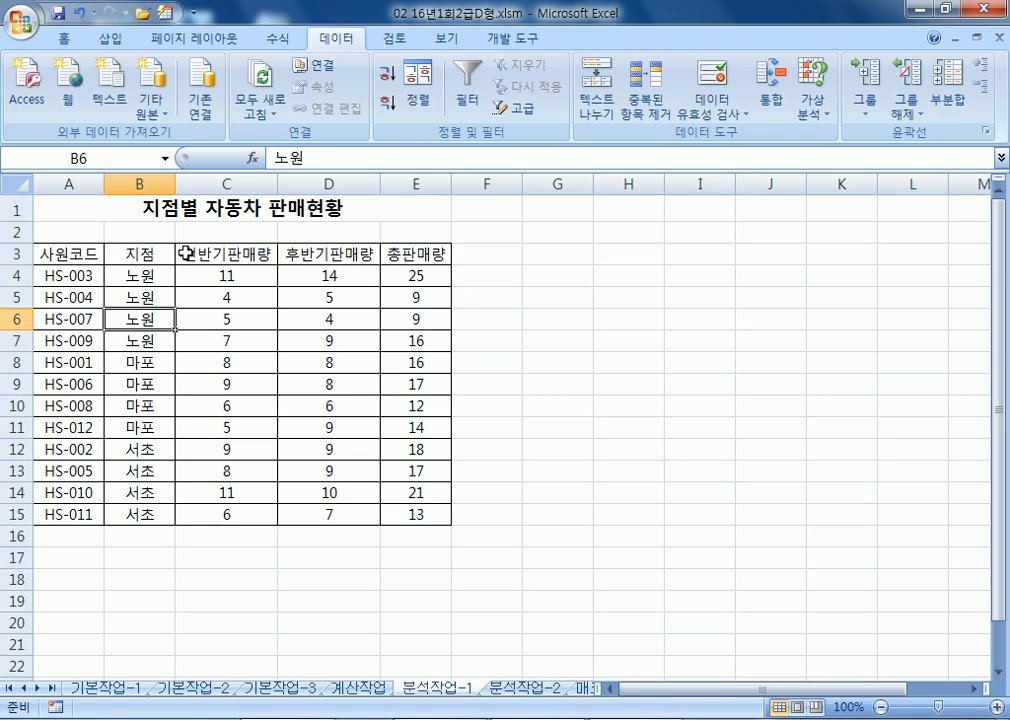
left_click(417, 98)
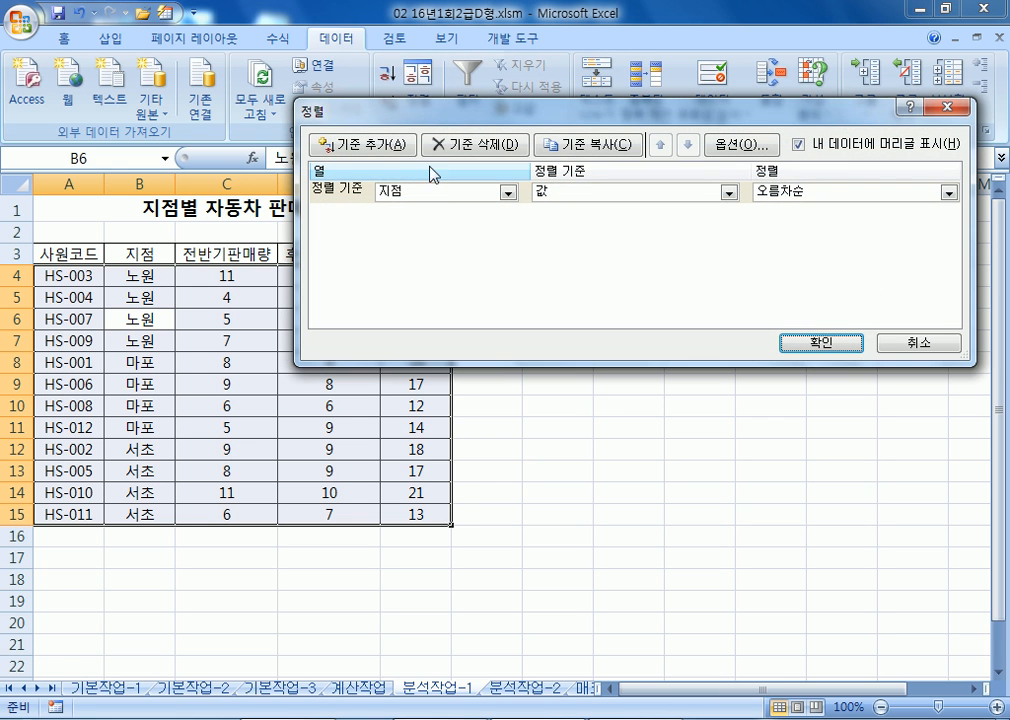
left_click(352, 146)
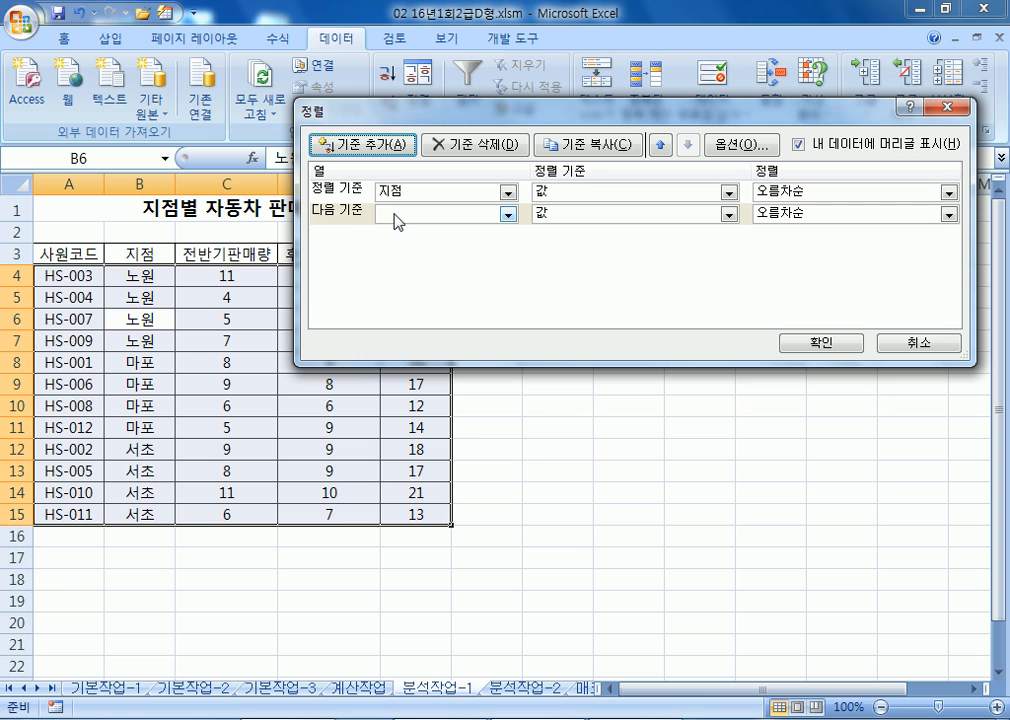
left_click(398, 218)
left_click(405, 232)
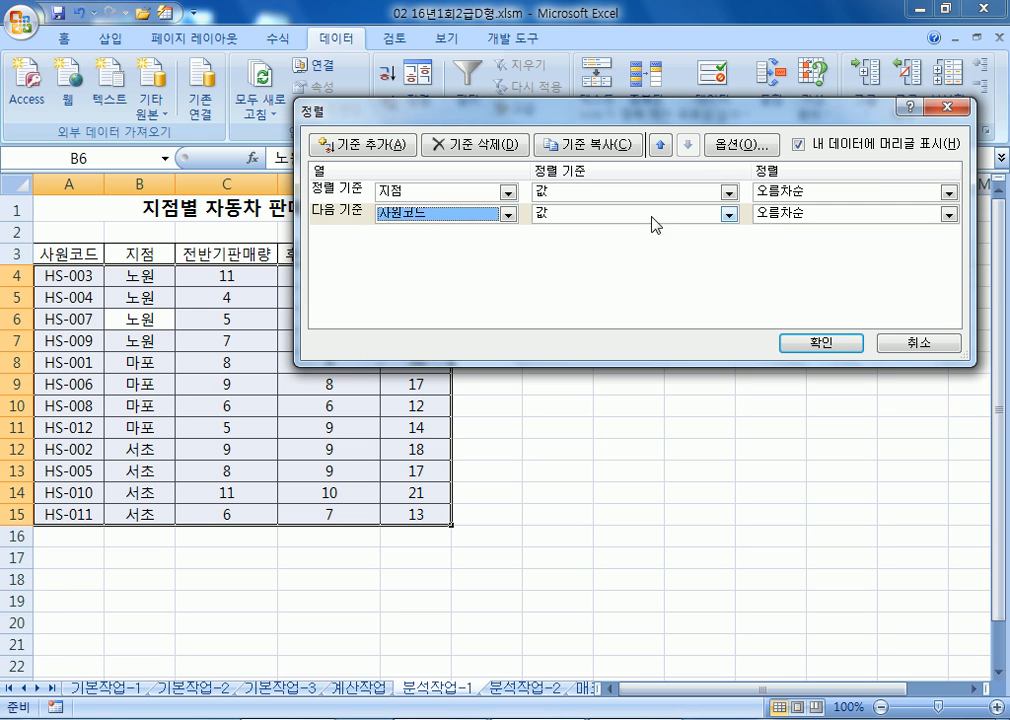
left_click(766, 214)
left_click(766, 243)
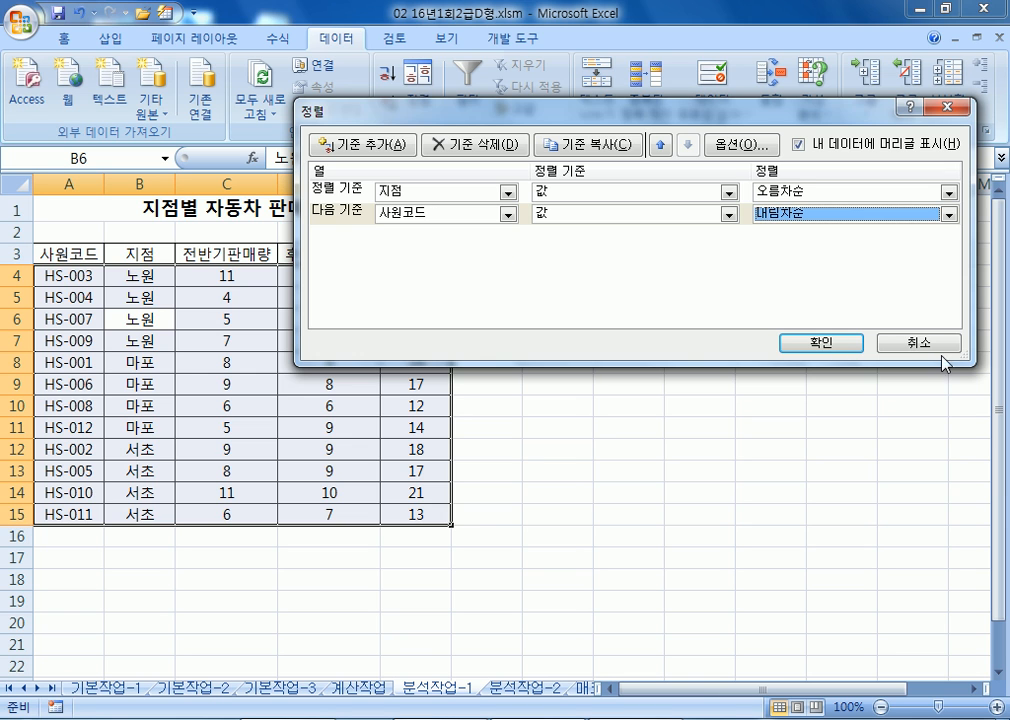
left_click(919, 343)
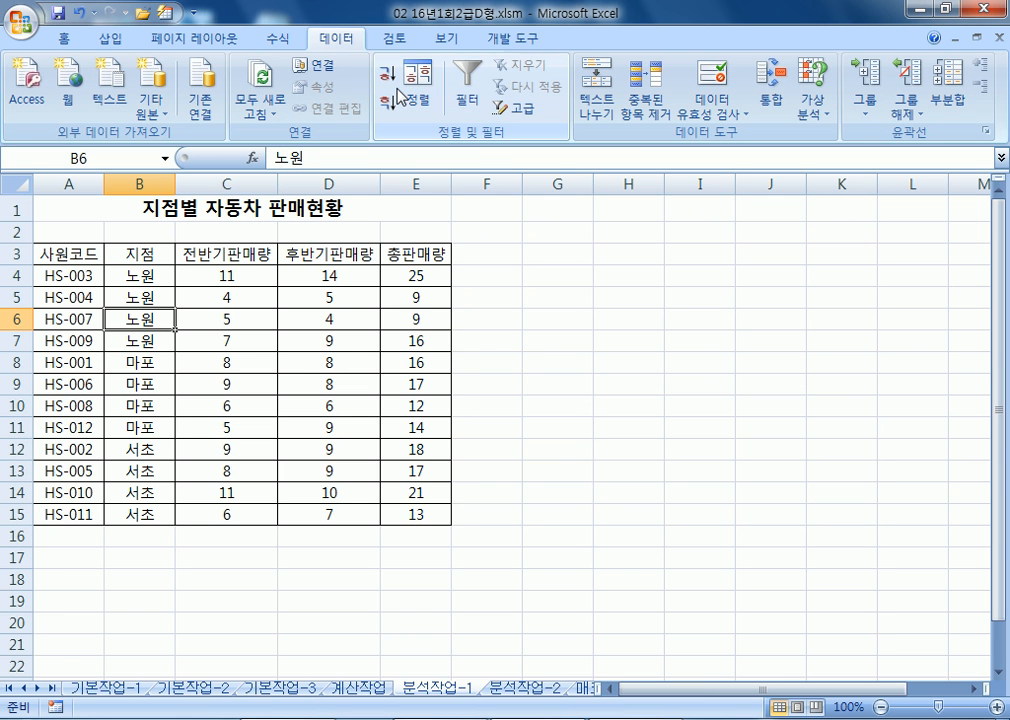
- Add subtotals to the sales table grouped by 지점, using 합계 for 전반기판매량 and 후반기판매량 only
left_click(940, 100)
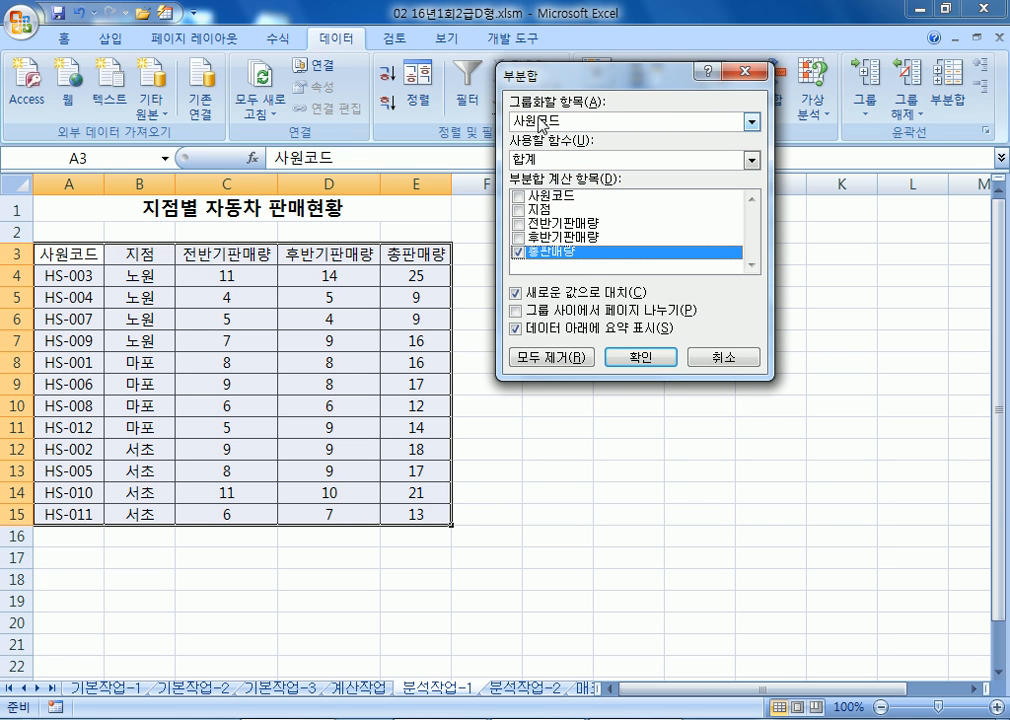
left_click(541, 122)
left_click(560, 150)
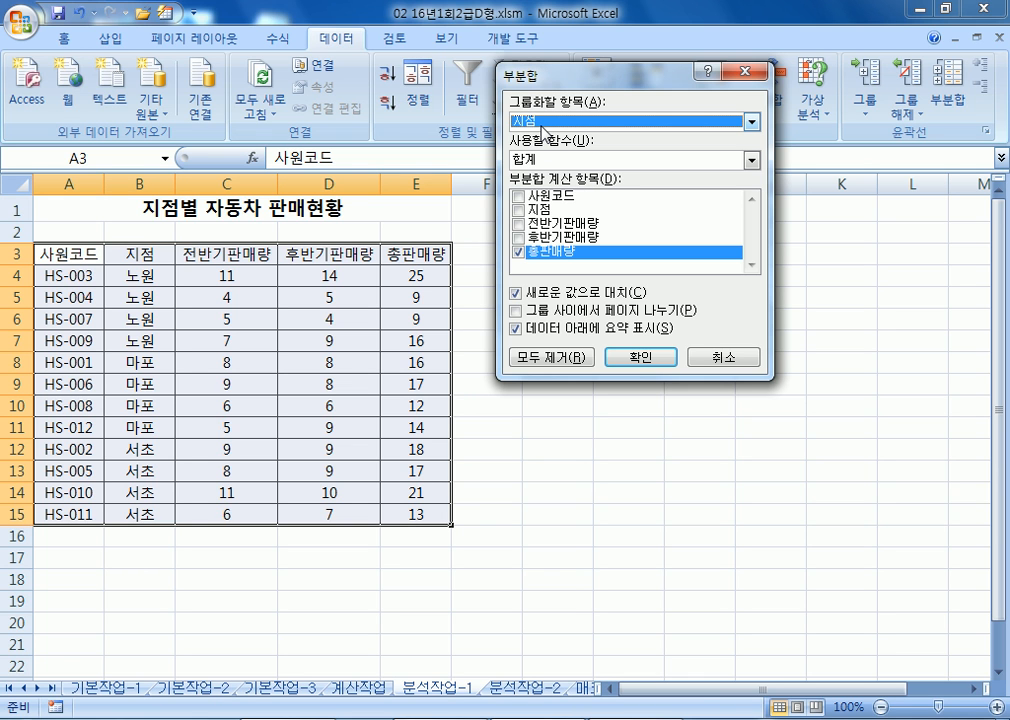
left_click_drag(505, 72, 498, 126)
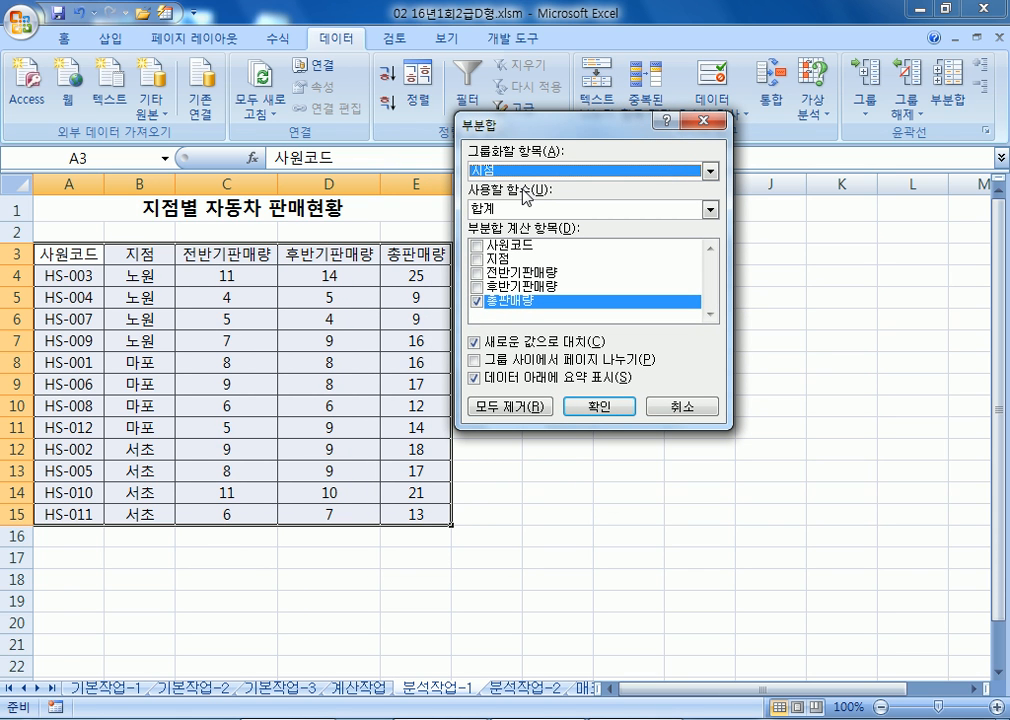
left_click(476, 272)
left_click(476, 287)
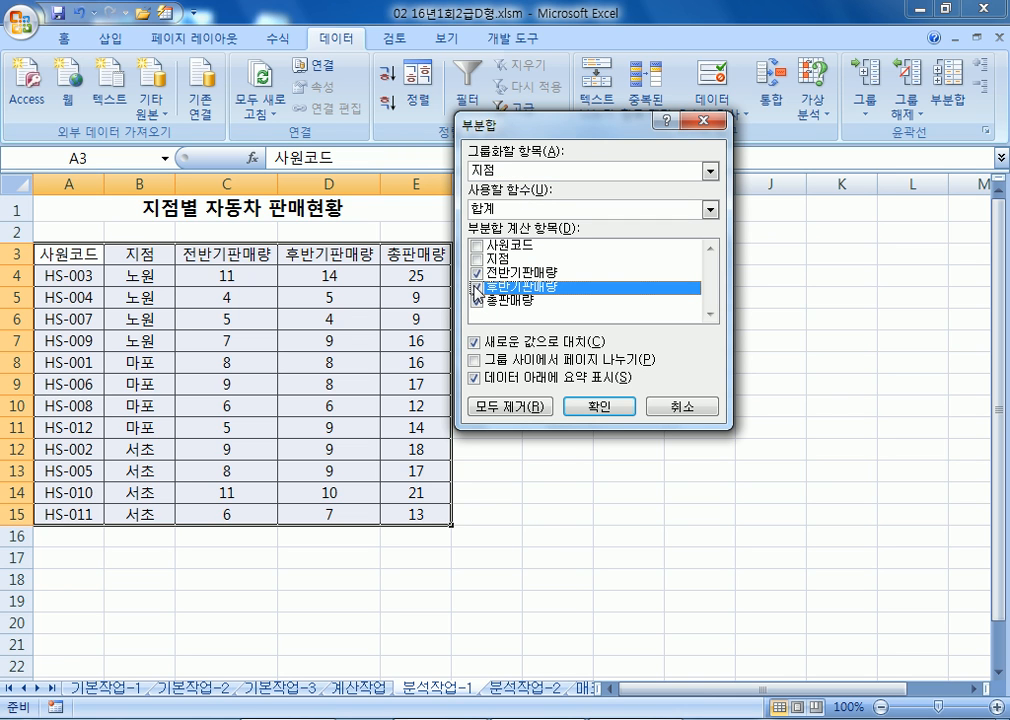
left_click(477, 300)
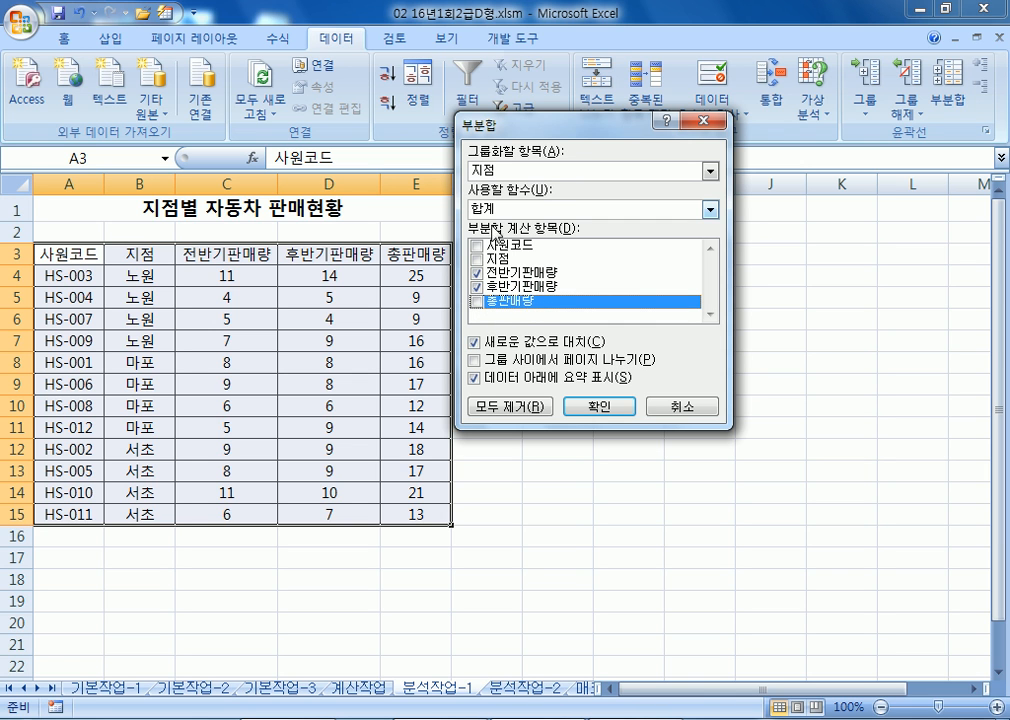
left_click(508, 212)
left_click(500, 226)
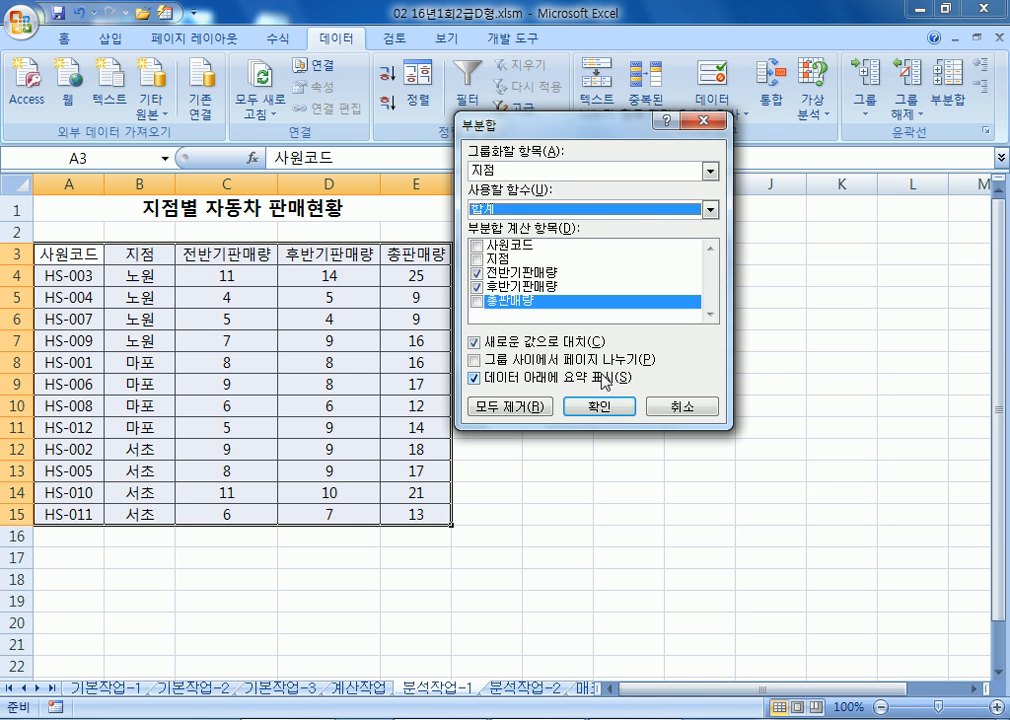
left_click(612, 406)
- Add a nested subtotal by 지점 using 최대값 for 총판매량 only, with replacement of the existing subtotals turned off
left_click(198, 319)
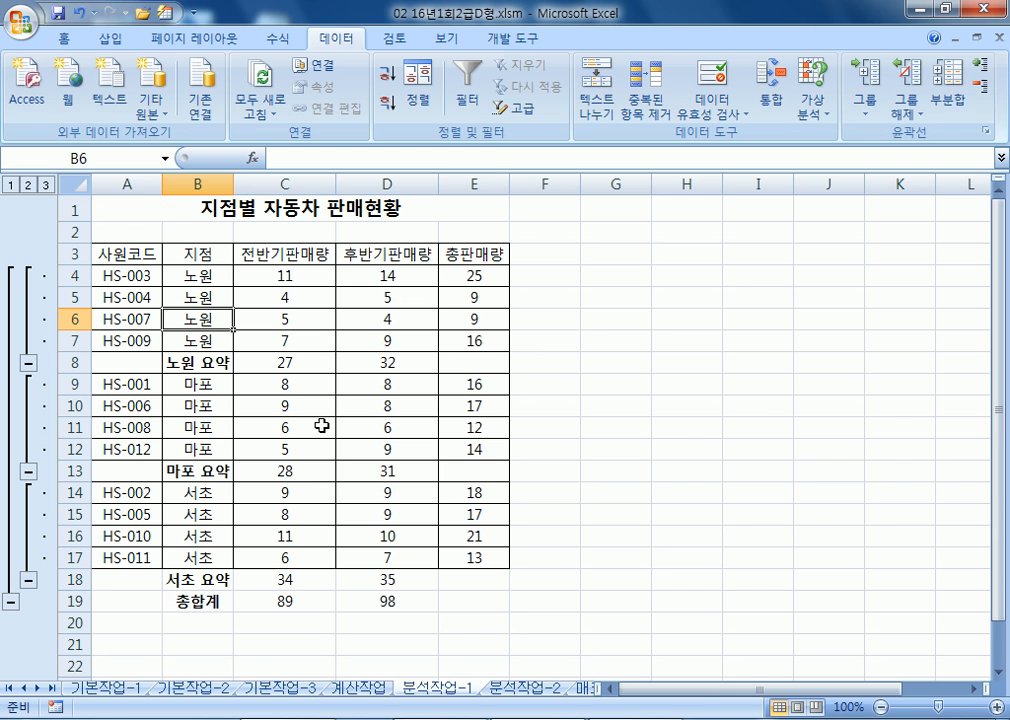
left_click(948, 97)
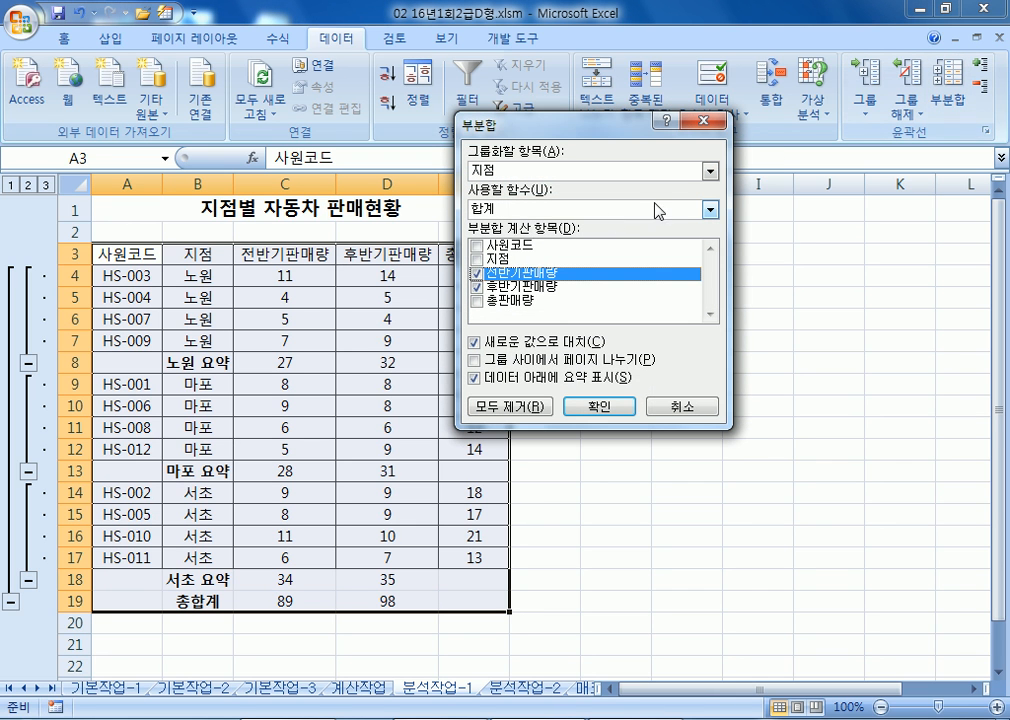
left_click(477, 272)
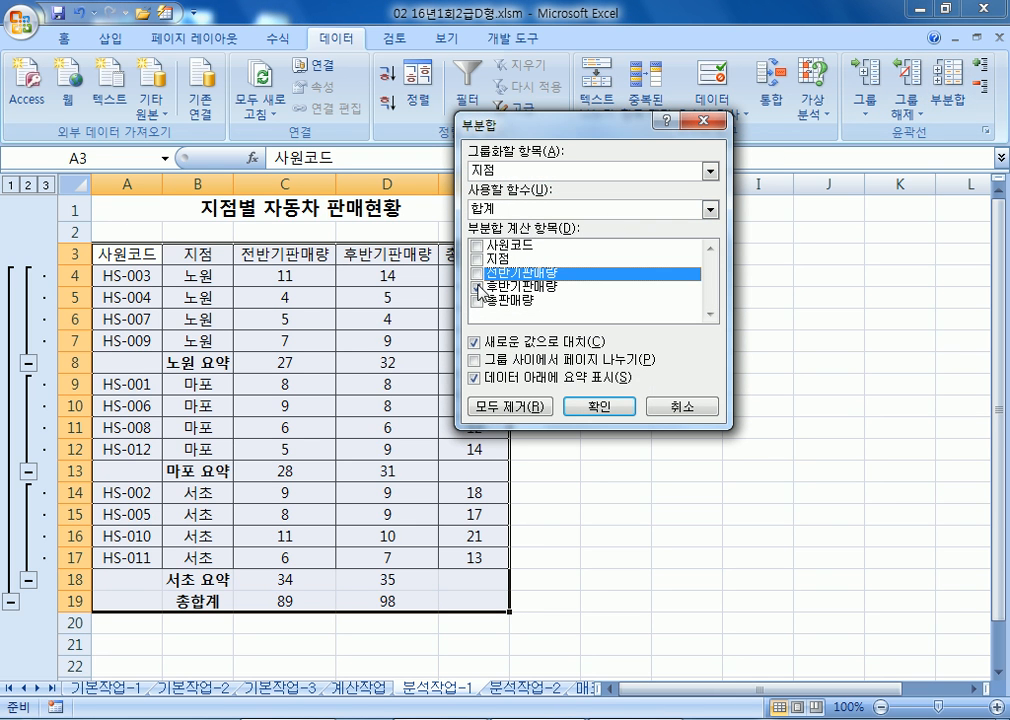
left_click(477, 287)
left_click(477, 300)
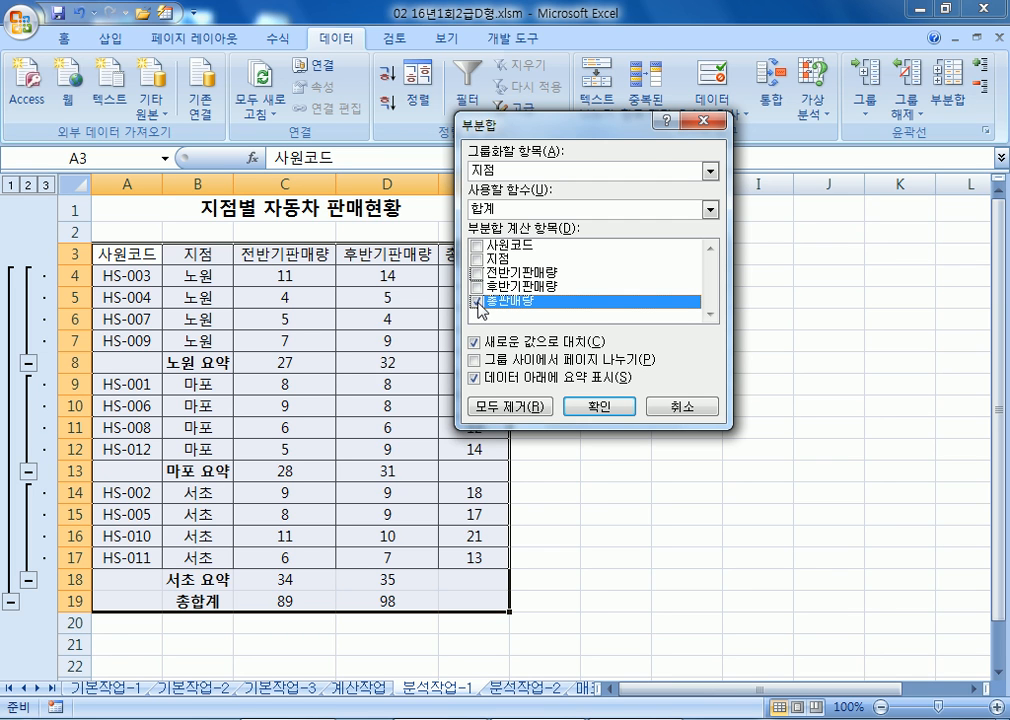
left_click(527, 209)
left_click(526, 260)
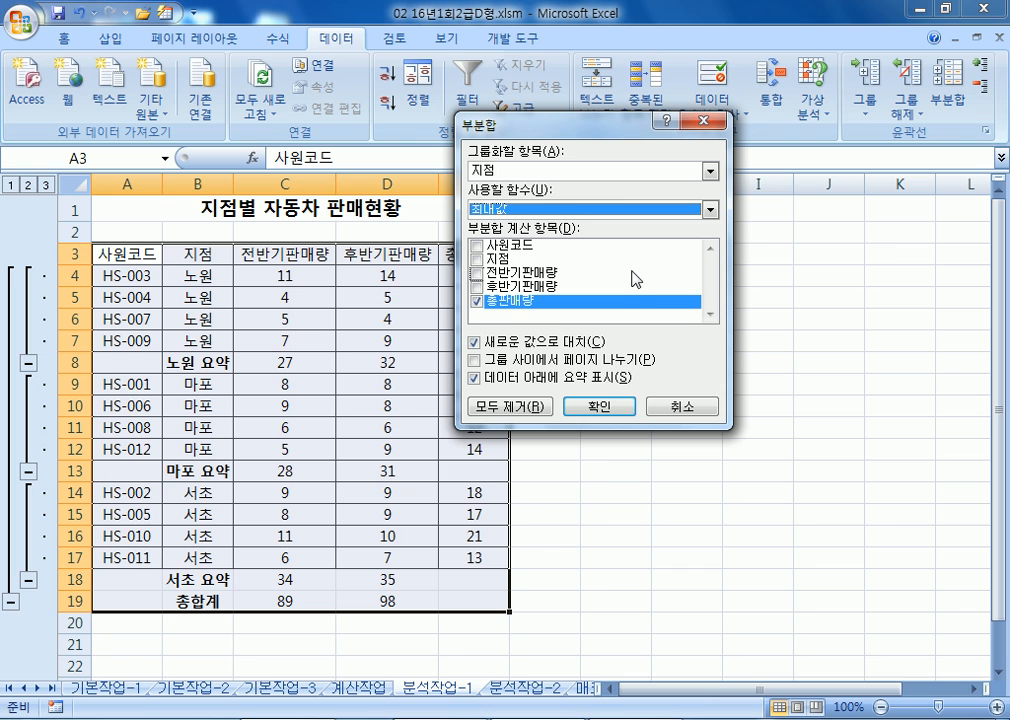
left_click(476, 342)
left_click(475, 343)
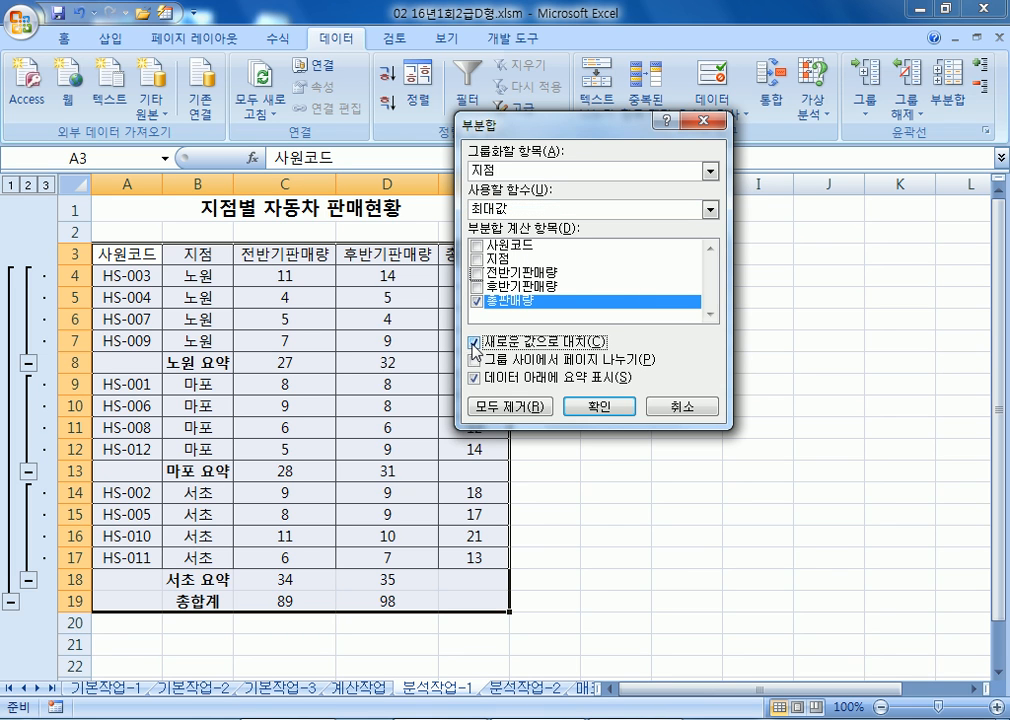
left_click(475, 345)
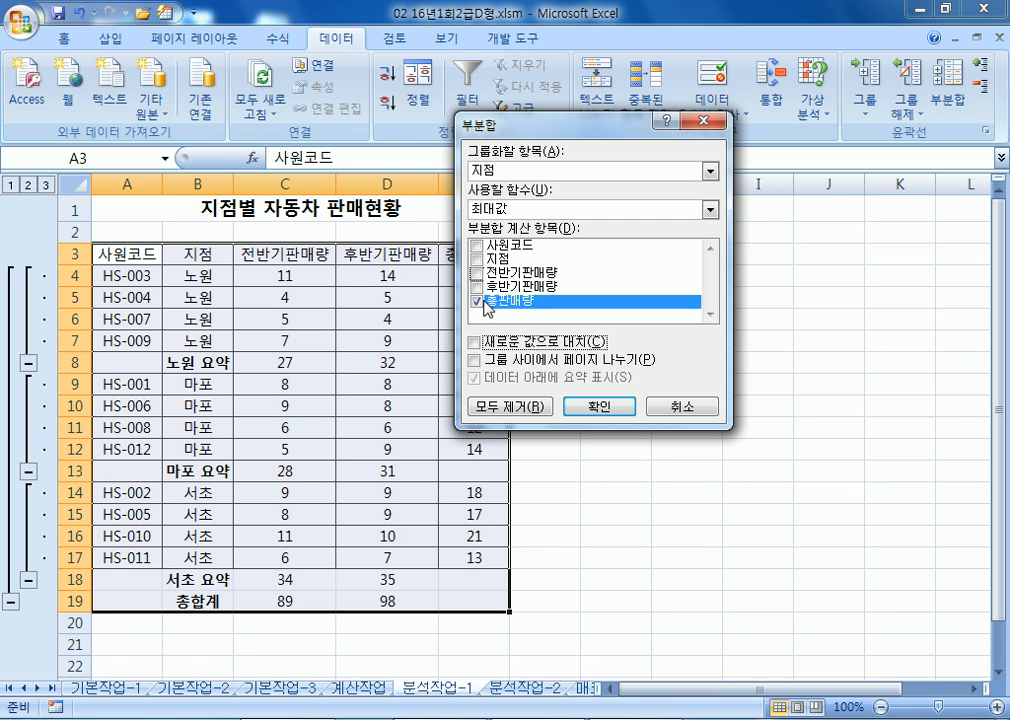
left_click(614, 408)
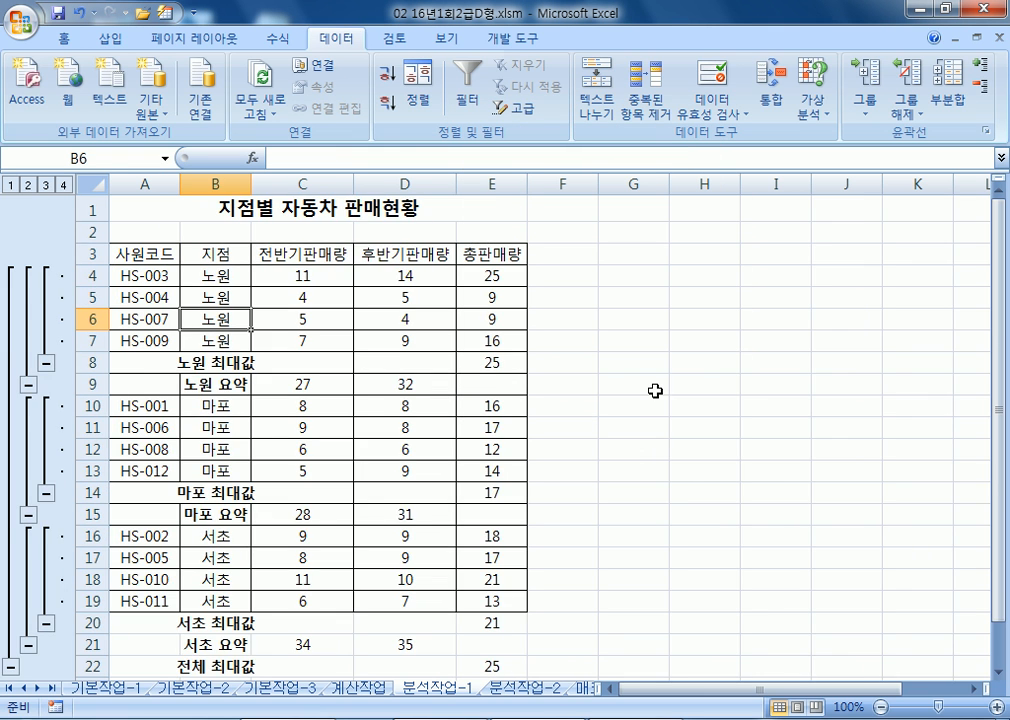
scroll(646, 378, "down", 3)
scroll(451, 336, "up", 3)
left_click(949, 98)
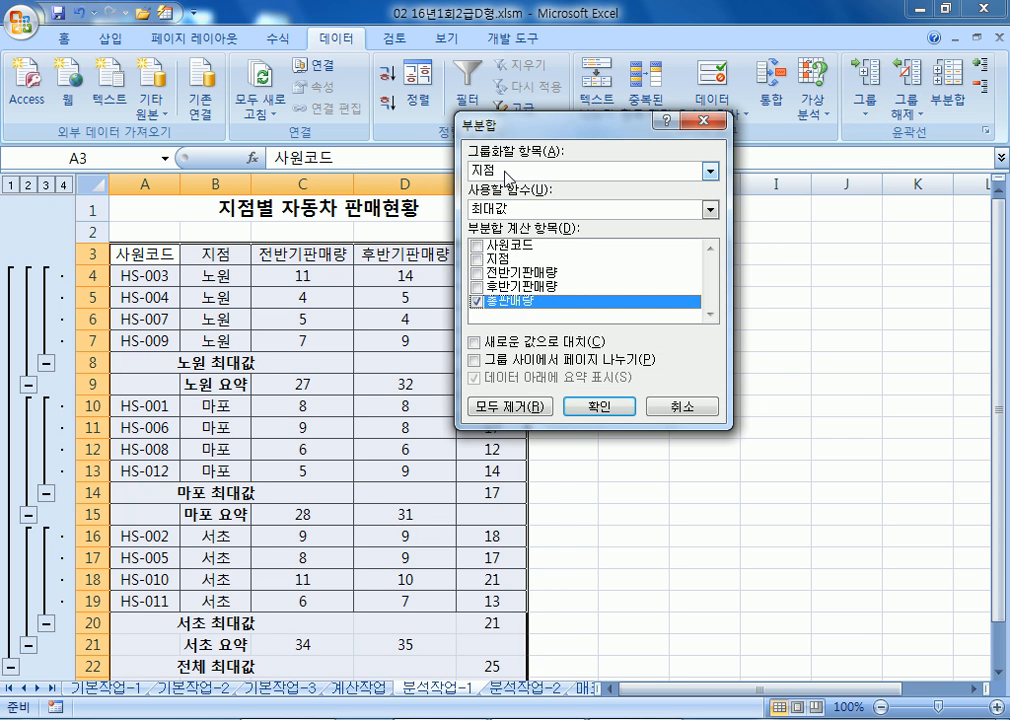
left_click(509, 171)
left_click(500, 199)
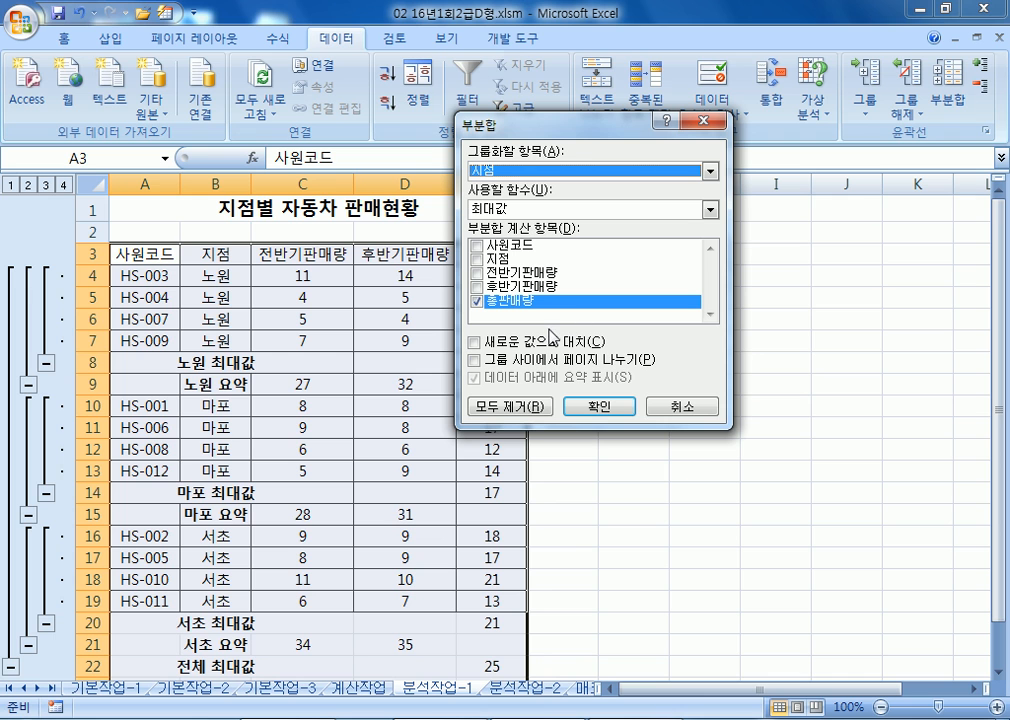
left_click(682, 404)
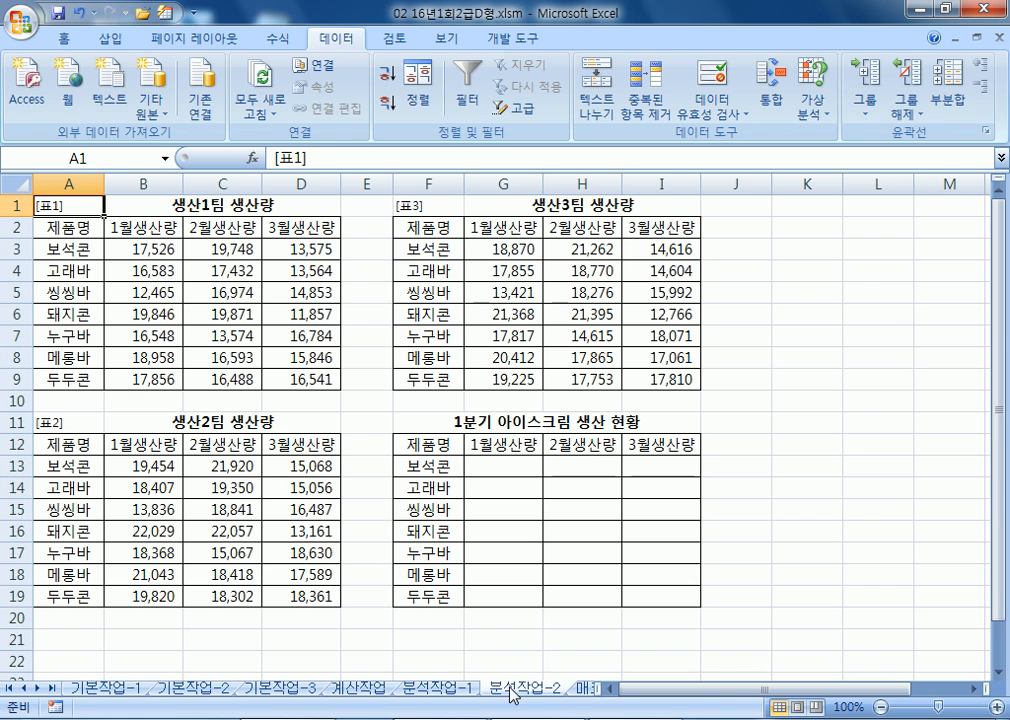
- On the 분석작업-2 sheet, start a consolidation into the 1분기 아이스크림 생산 현황 table F12:I19 with the 합계 function
left_click(518, 688)
scroll(408, 332, "down", 2)
left_click_drag(503, 336, 645, 464)
left_click_drag(417, 313, 656, 462)
left_click(397, 291)
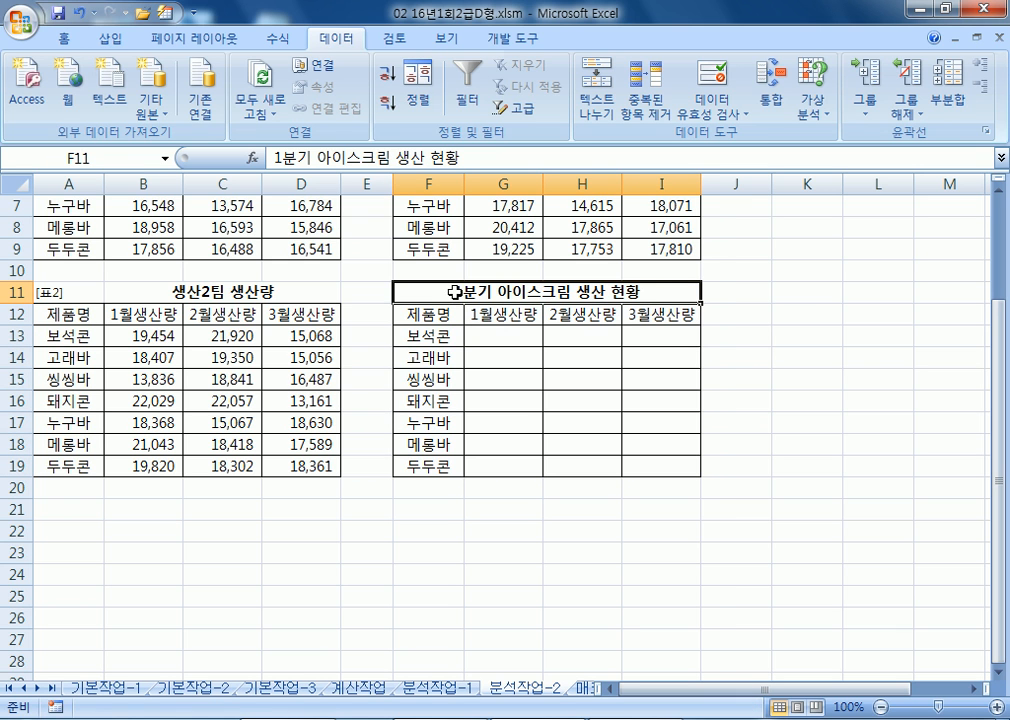
left_click_drag(417, 313, 659, 466)
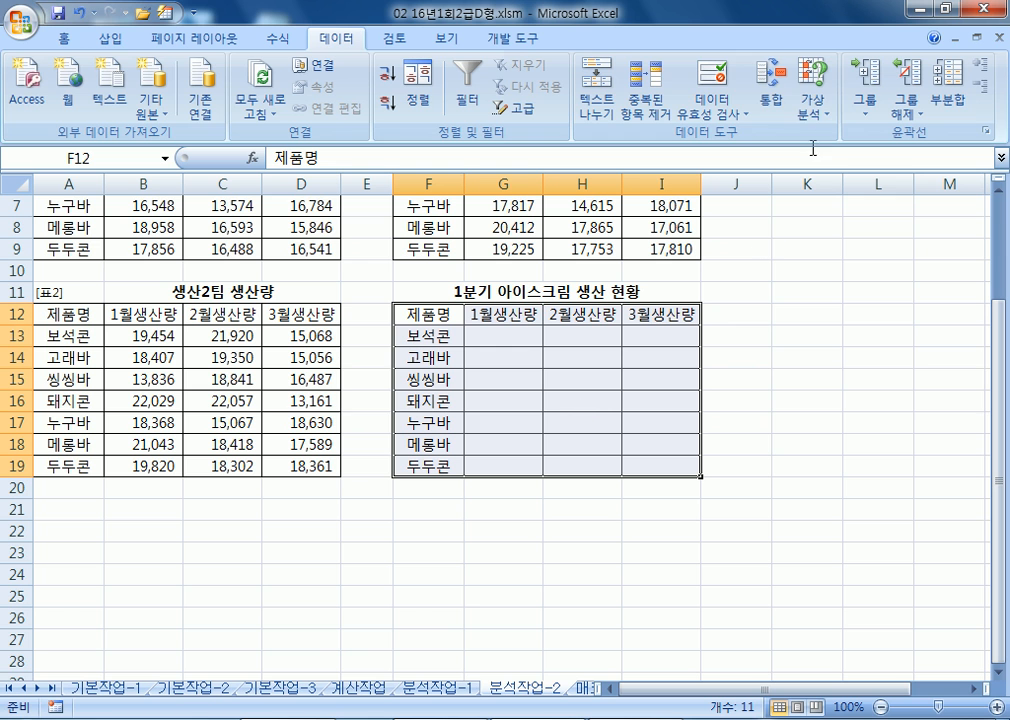
left_click(771, 97)
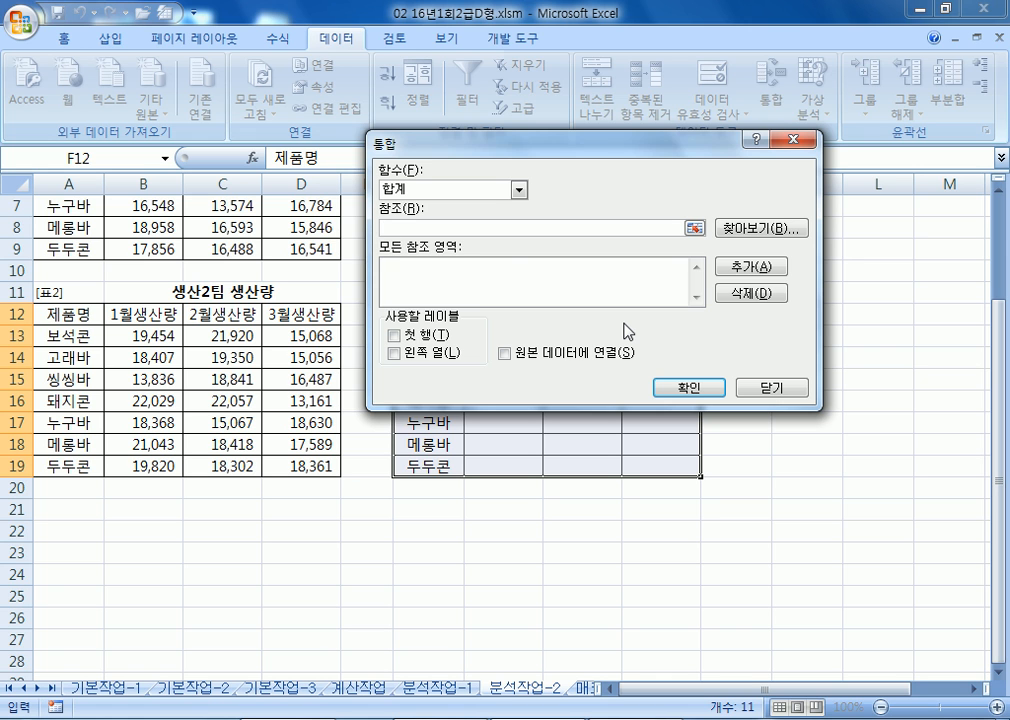
left_click(415, 190)
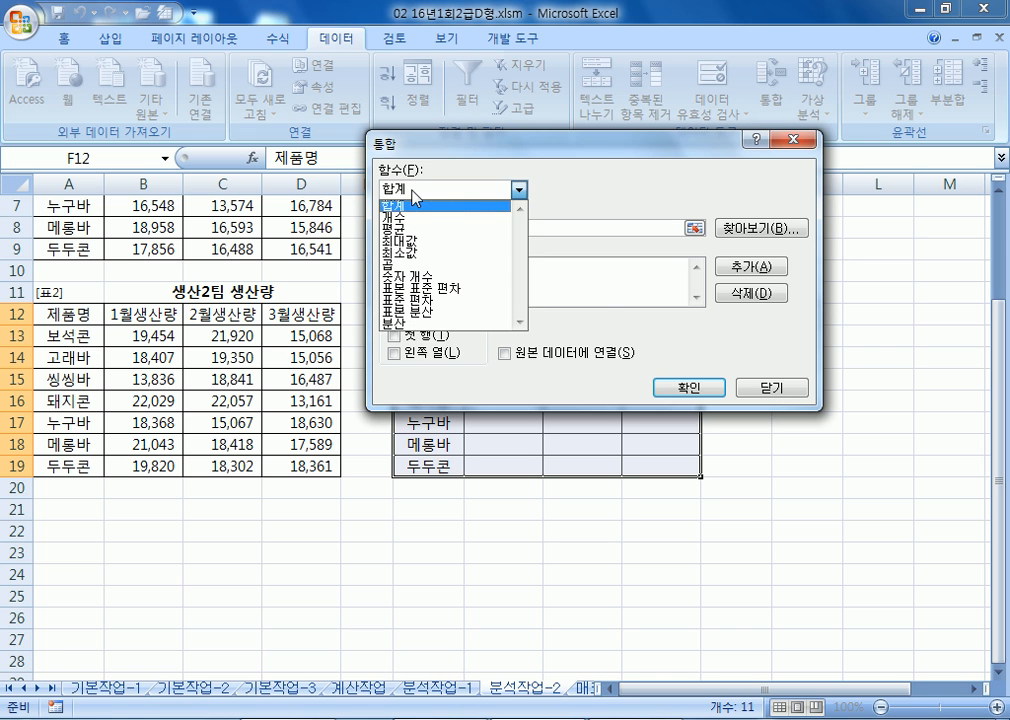
left_click(415, 199)
- Add the 생산1팀 range A2:D9 and the 생산2팀 range A12:D19 as consolidation references
left_click(415, 228)
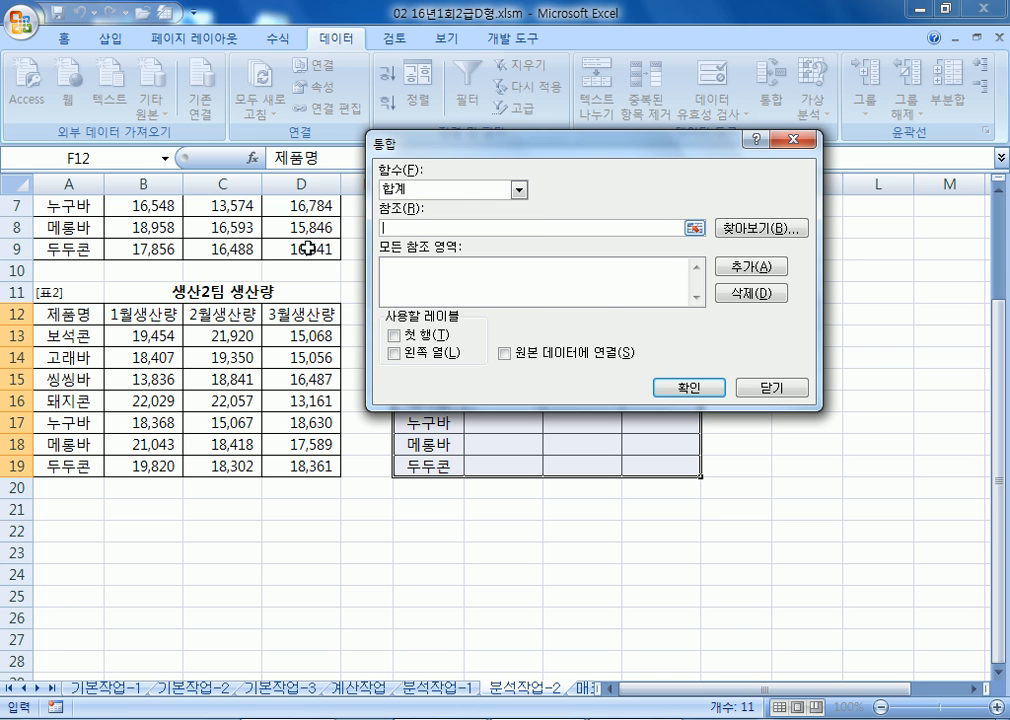
scroll(154, 233, "up", 2)
left_click_drag(78, 231, 300, 357)
left_click(52, 205)
left_click_drag(52, 205, 316, 308)
left_click_drag(70, 228, 289, 376)
left_click(751, 266)
left_click_drag(68, 444, 320, 595)
left_click(779, 267)
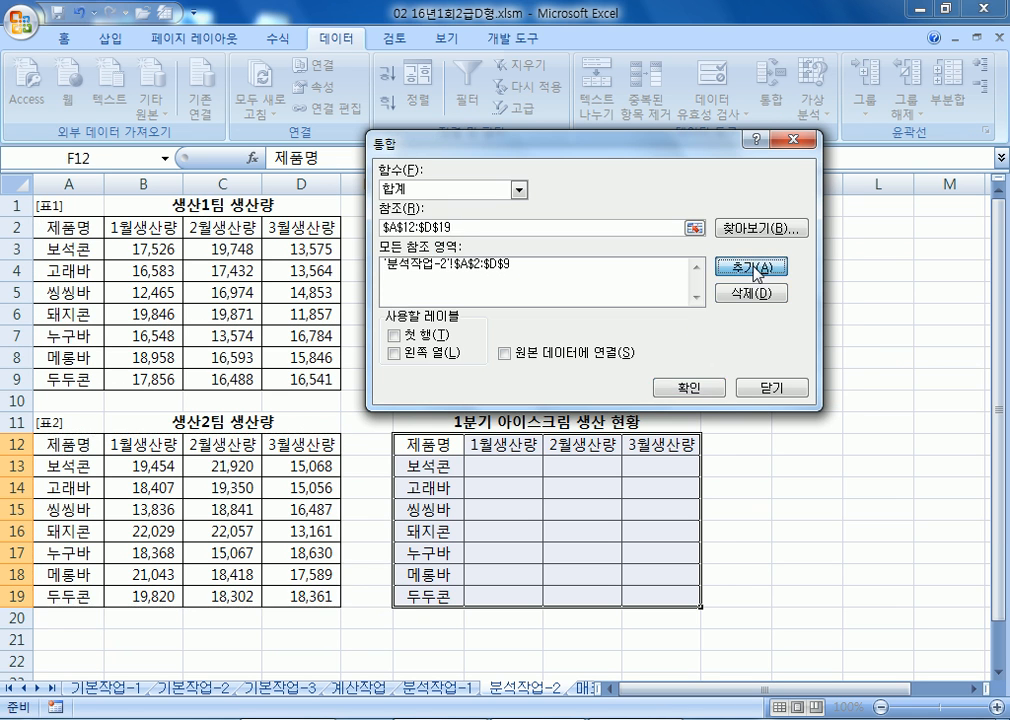
- Add the 생산3팀 range F2:I9 as a consolidation reference and check the three listed ranges
left_click_drag(563, 145, 573, 337)
left_click_drag(403, 228, 836, 251)
left_click(915, 367)
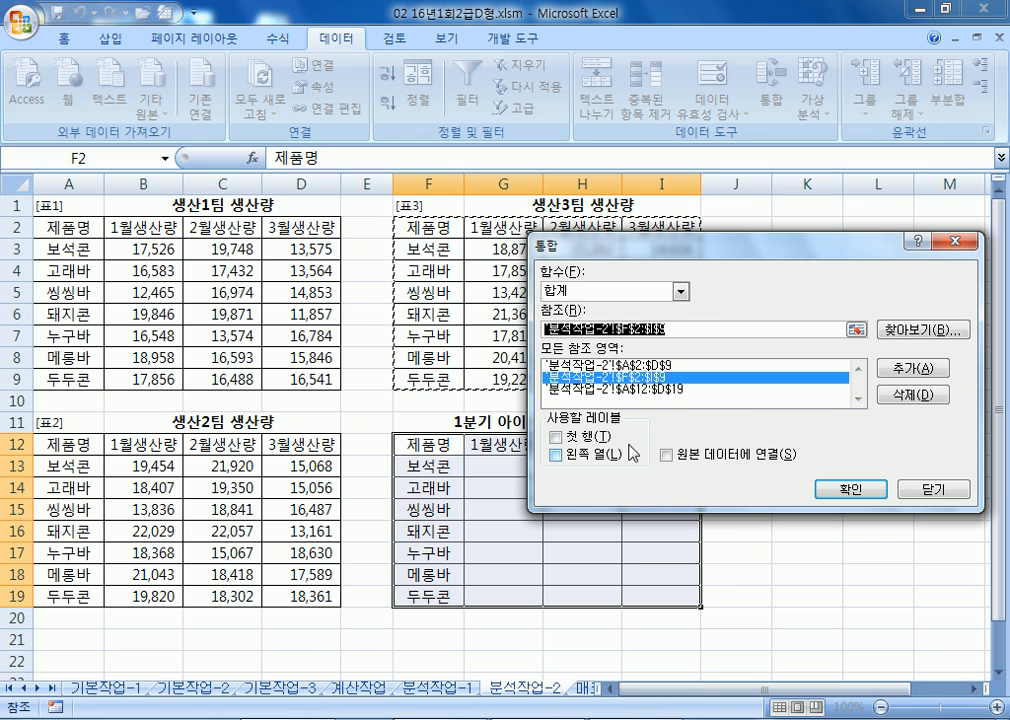
left_click(690, 390)
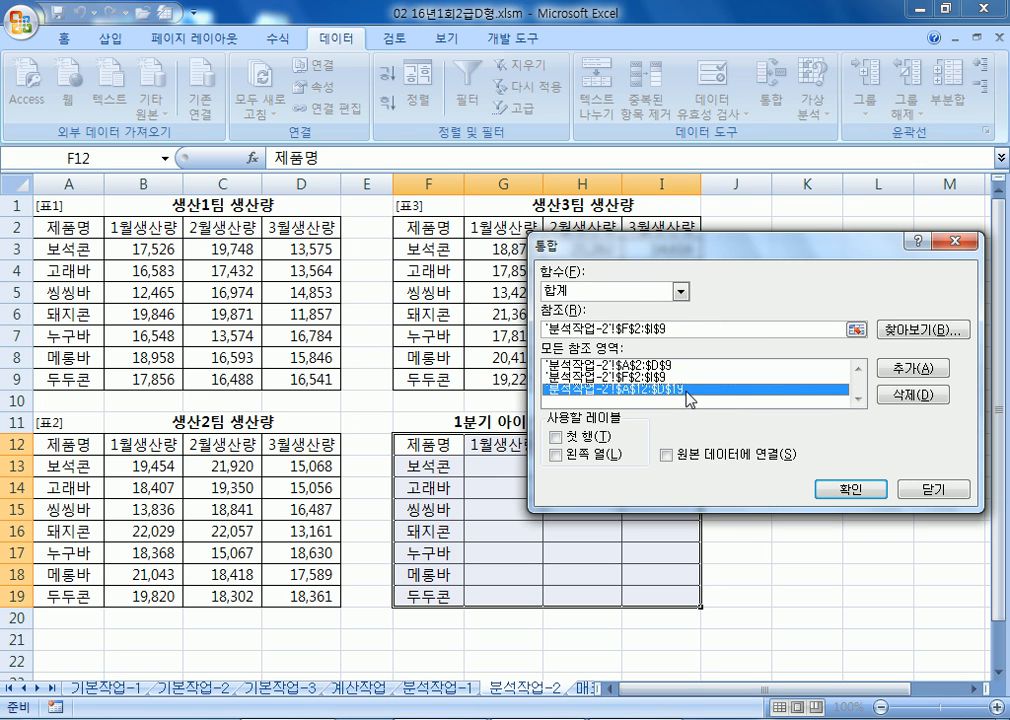
left_click(667, 366)
left_click(660, 377)
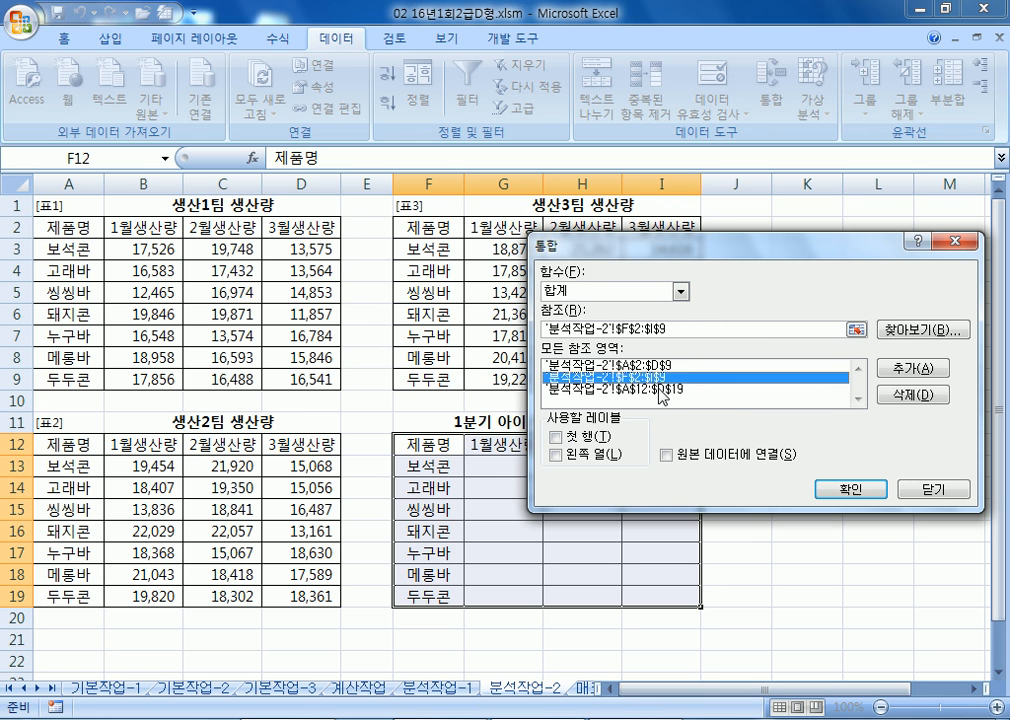
left_click(645, 389)
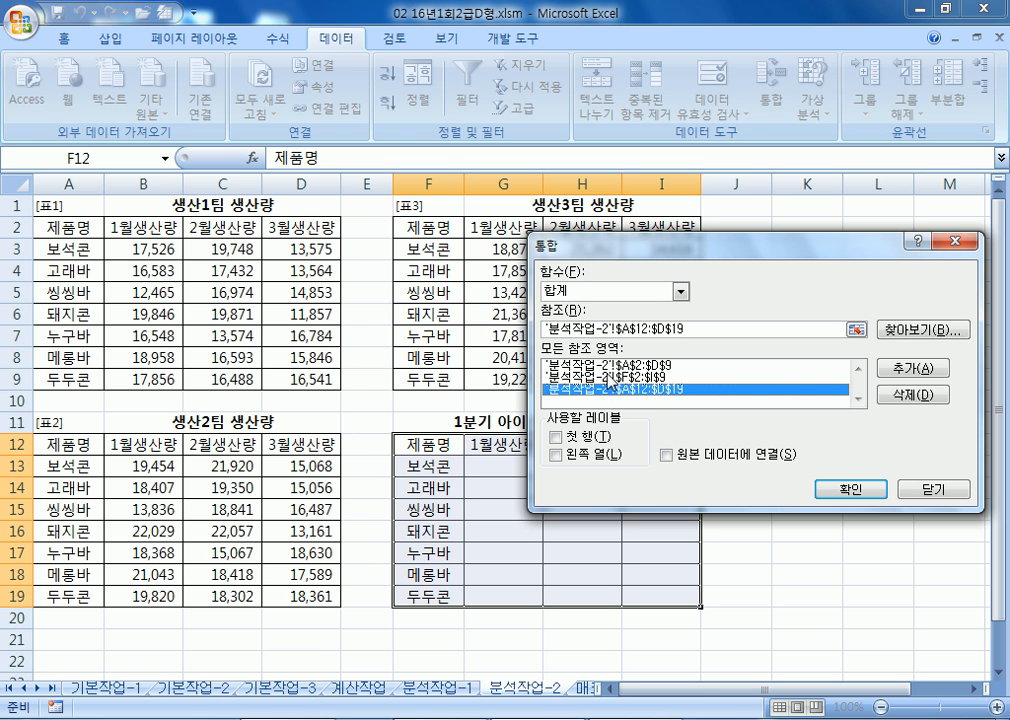
- Use both the 첫 행 and 왼쪽 열 labels and run the consolidation
left_click_drag(605, 250, 593, 38)
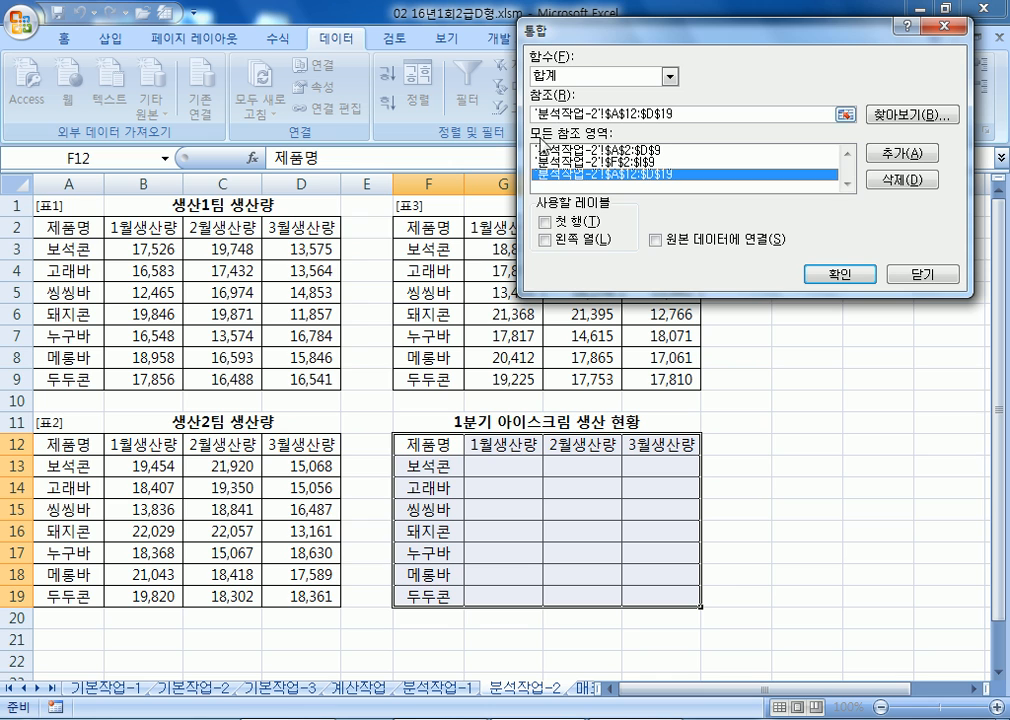
left_click(545, 221)
left_click(544, 240)
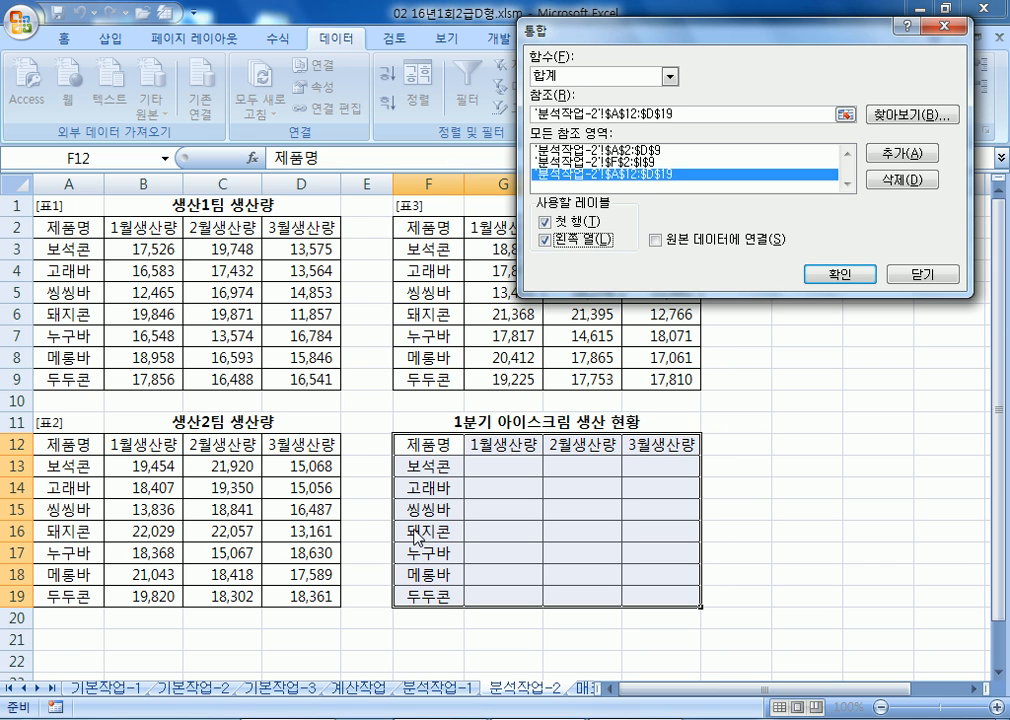
left_click(838, 273)
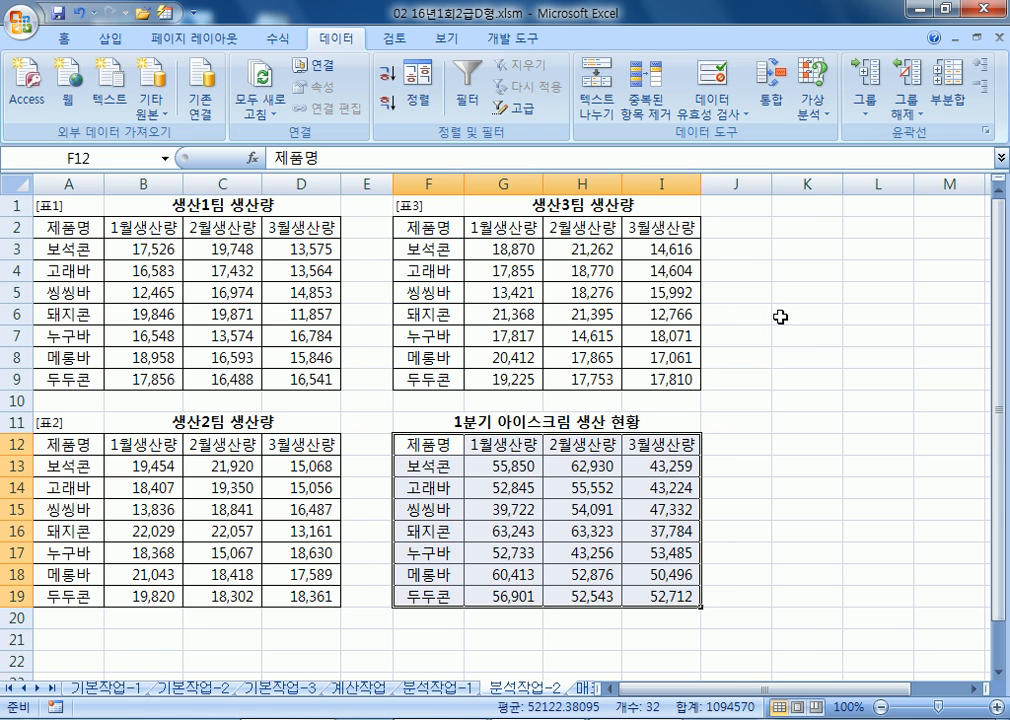
- Switch to the 매크로작업 sheet and go to the first empty 합계 cell, G4, of the 전국체전 결과표
left_click(584, 688)
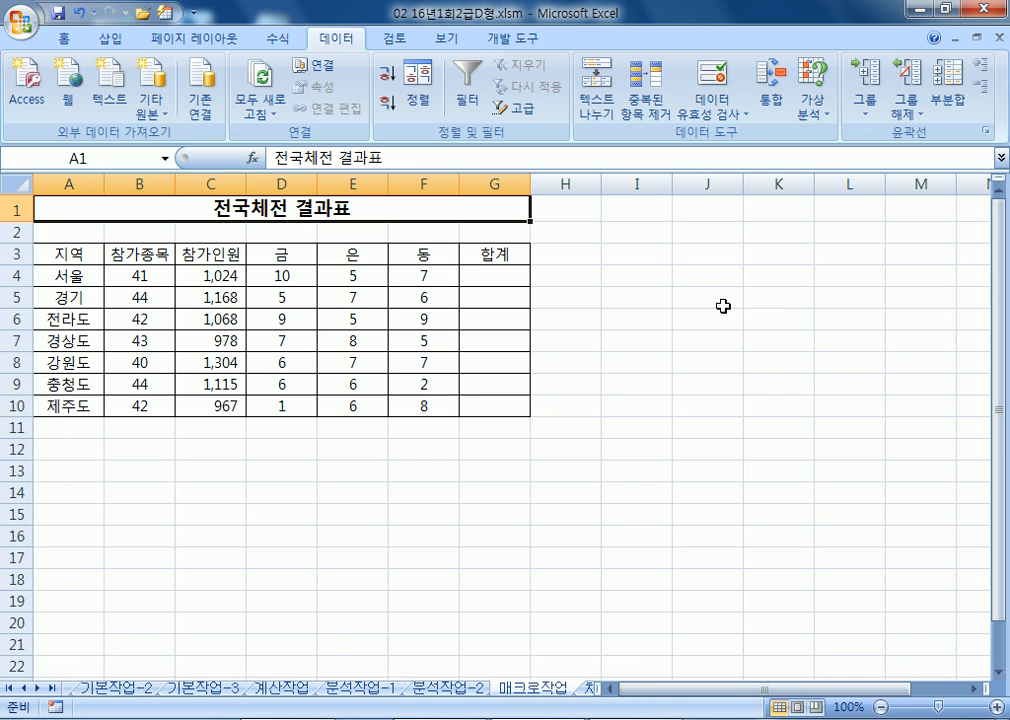
left_click(576, 213)
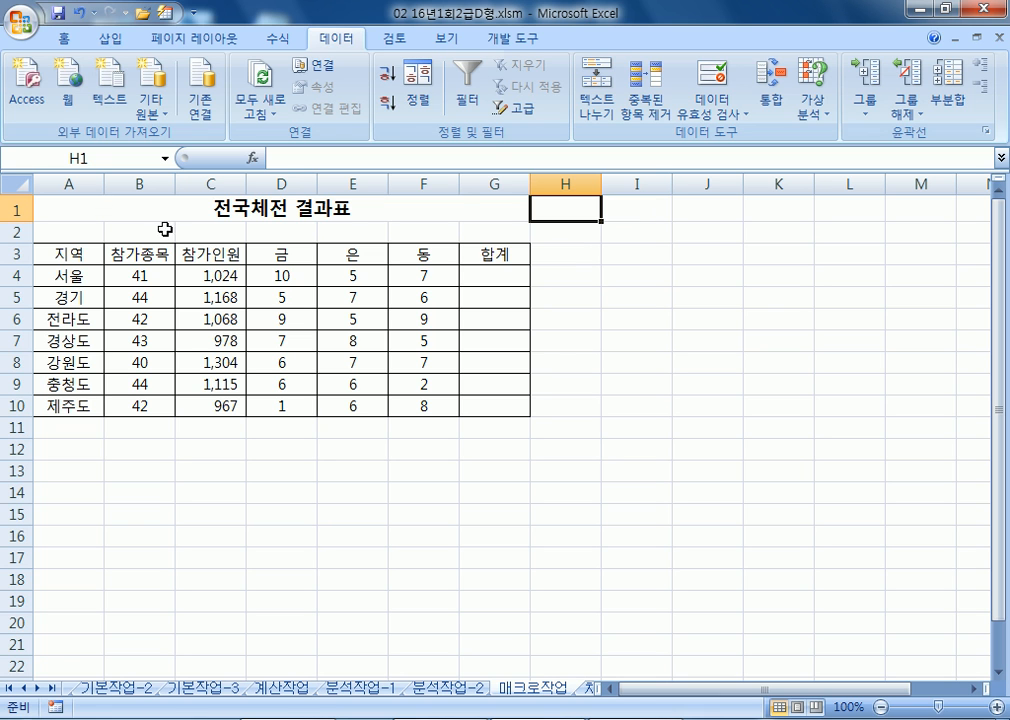
left_click_drag(280, 276, 476, 408)
left_click(491, 277)
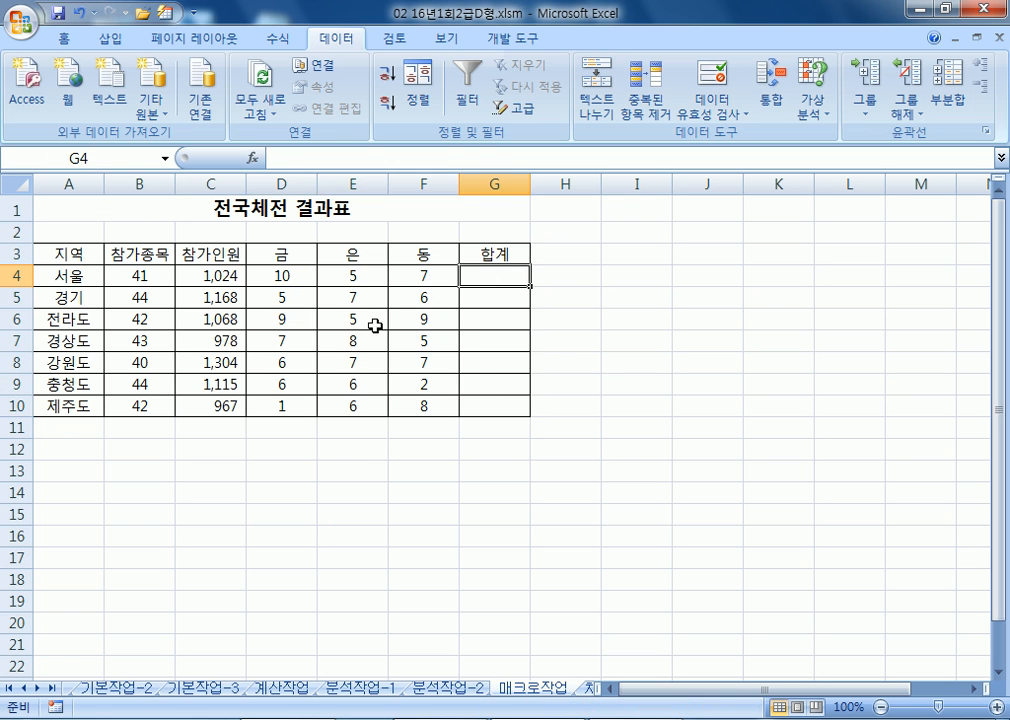
- Try AutoSum on range D4:G10 to fill the 합계 column, and undo it
left_click_drag(292, 276, 500, 406)
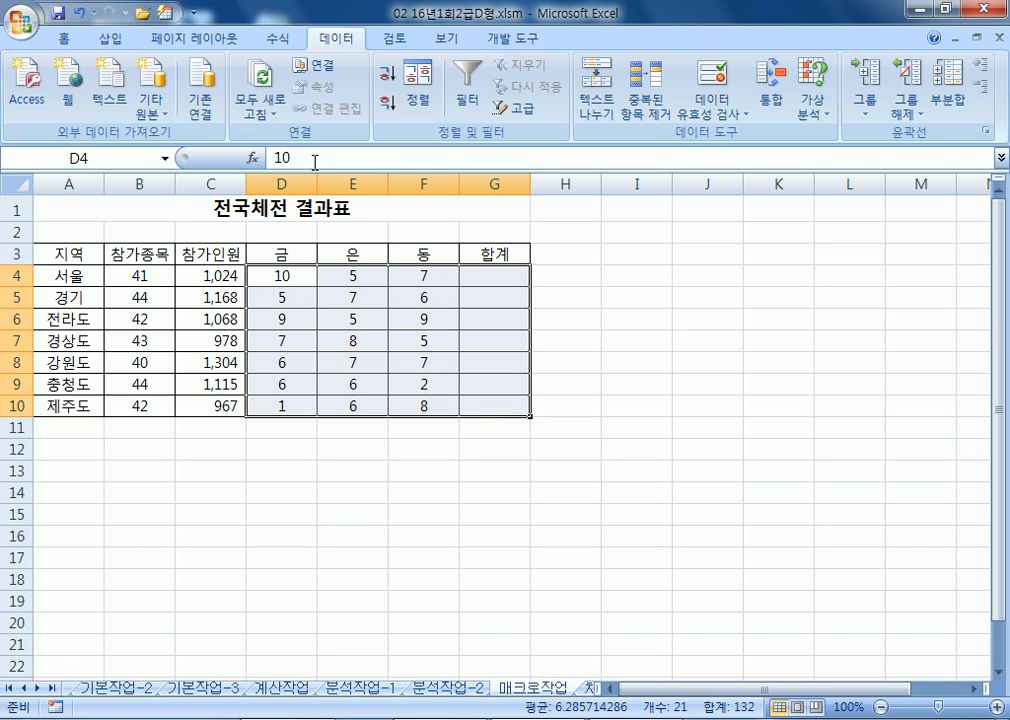
left_click(283, 40)
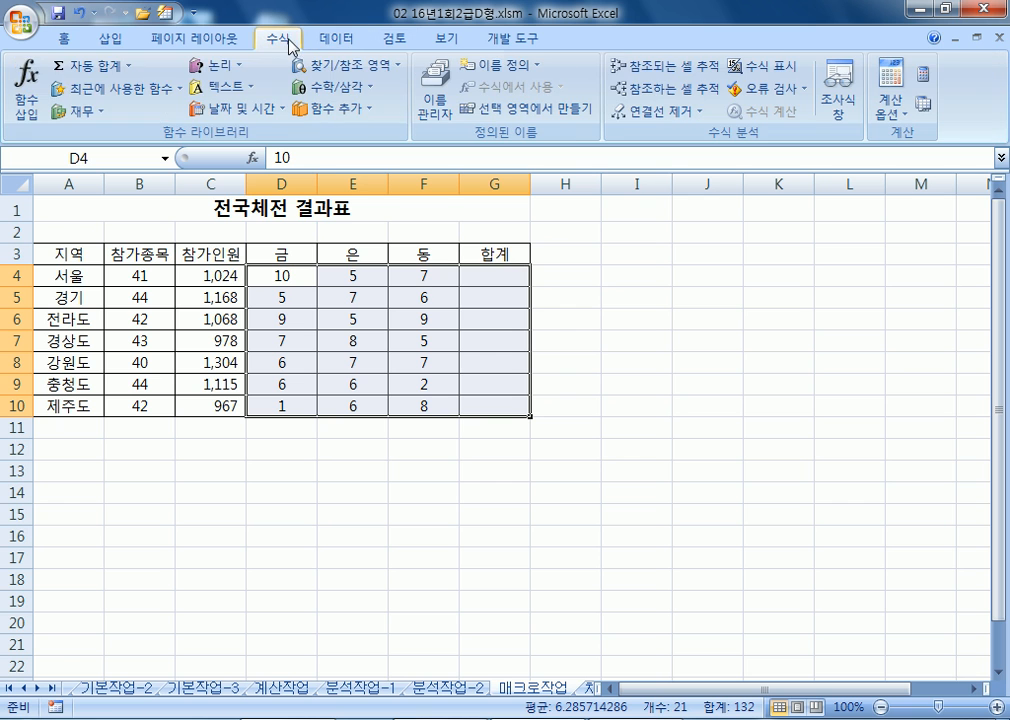
left_click(83, 68)
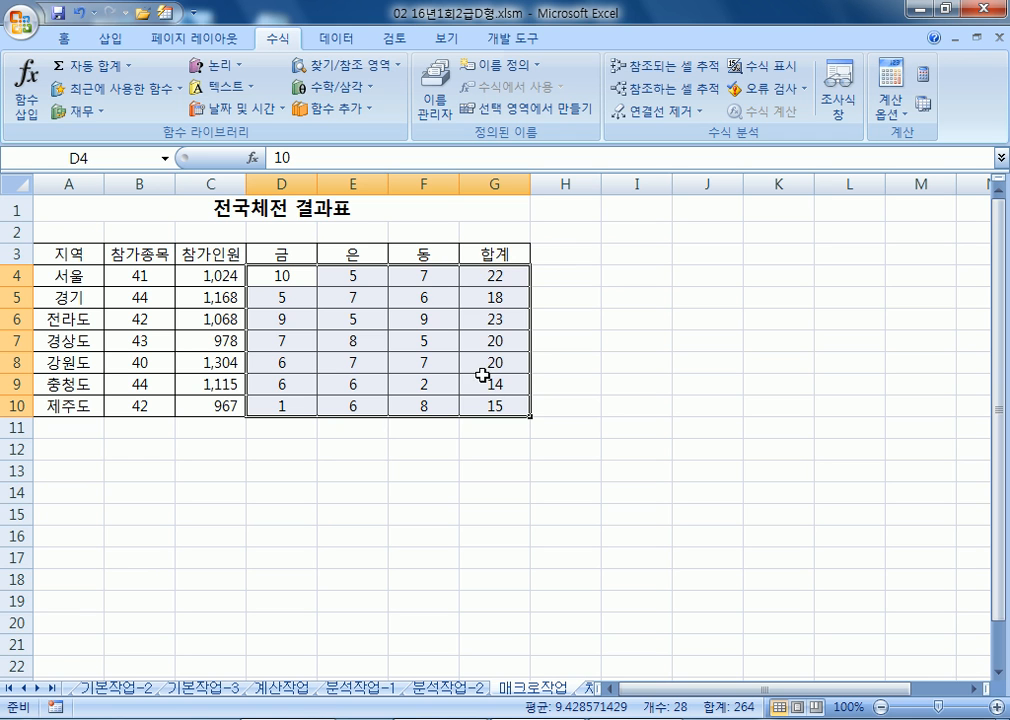
key("ctrl+z")
- Try filling the 합계 column G4:G10 with the formula =SUM(D4:F4), and clear those cells
left_click(515, 275)
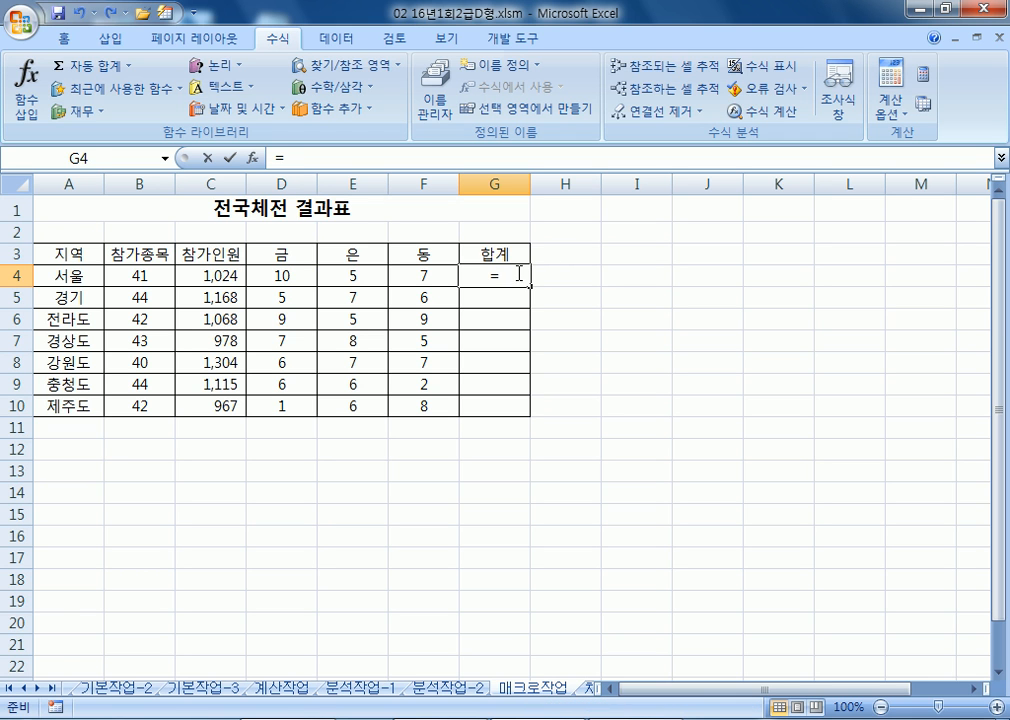
type("=S")
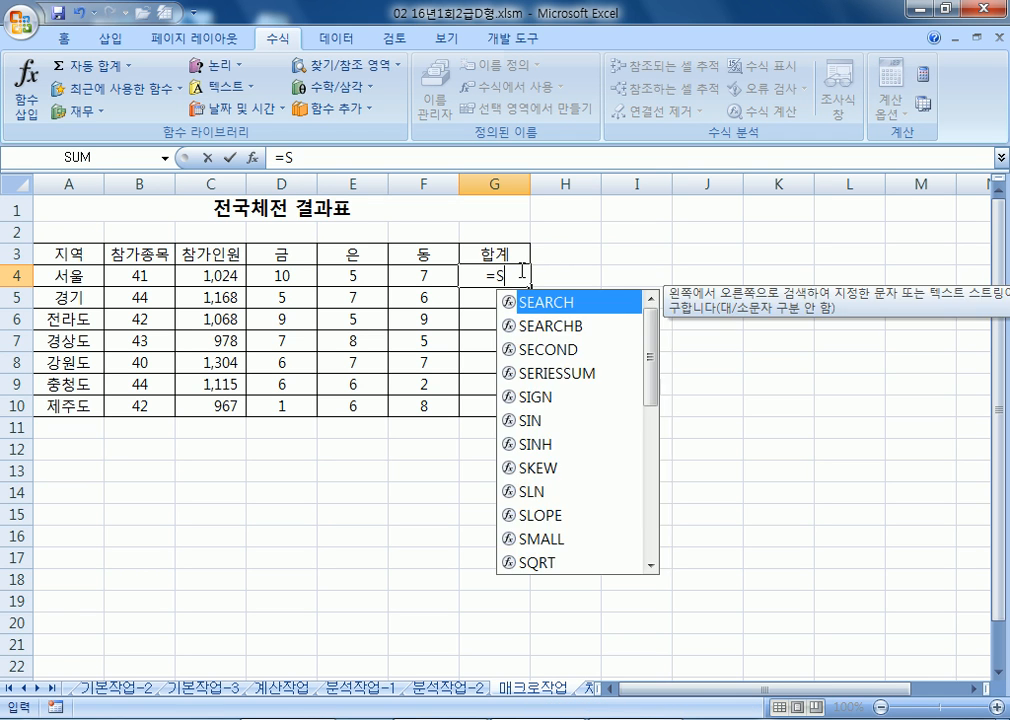
type("UM(")
left_click_drag(290, 276, 418, 277)
key("Return")
left_click(496, 272)
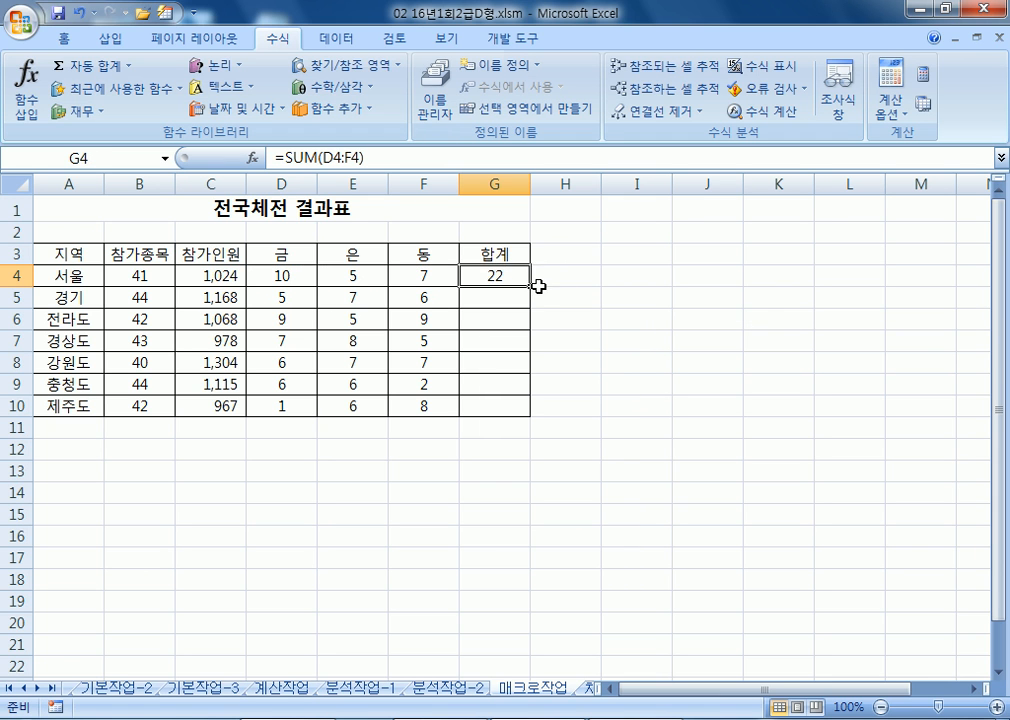
left_click_drag(531, 286, 525, 412)
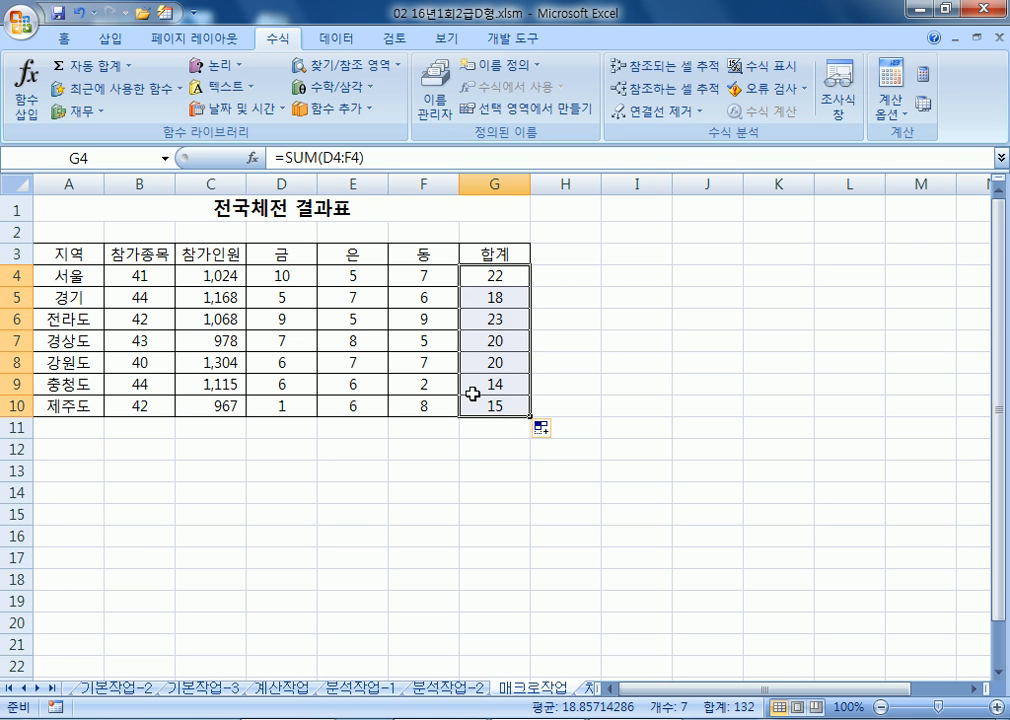
key("Delete")
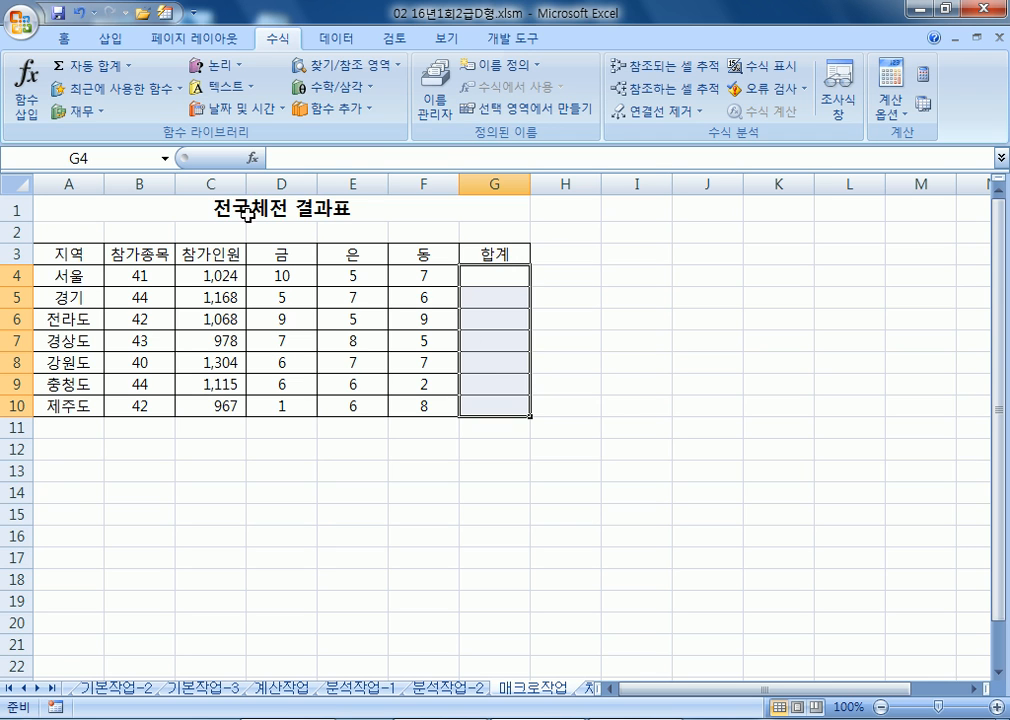
- Try placing a form-control button over cells B12:C13, leaving it without an assigned macro
left_click(207, 212)
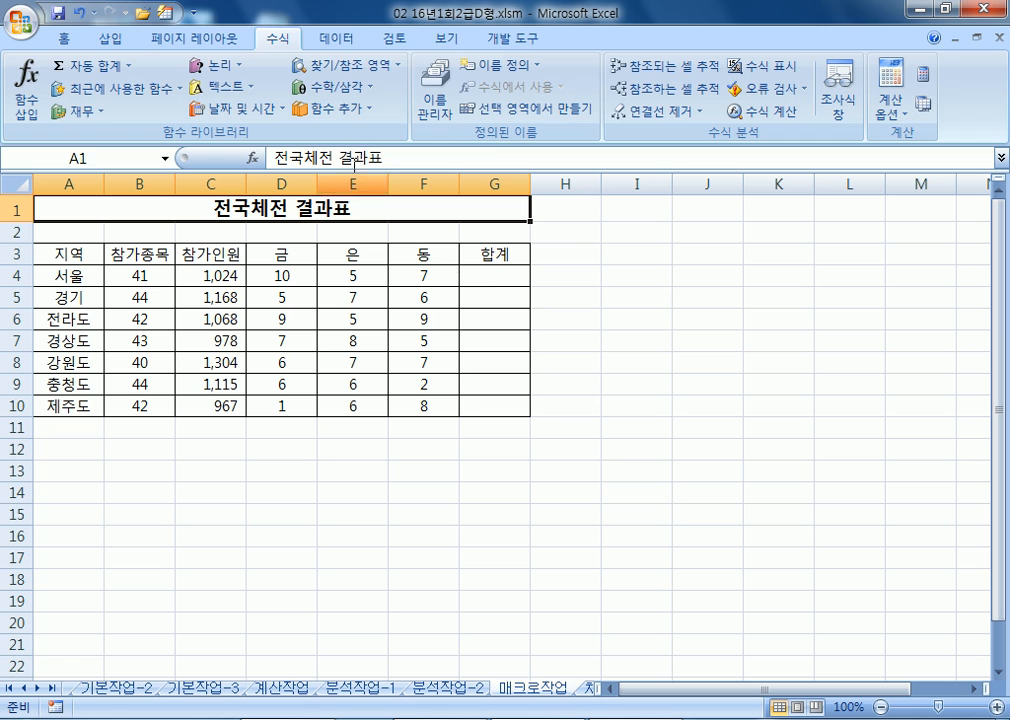
left_click(512, 38)
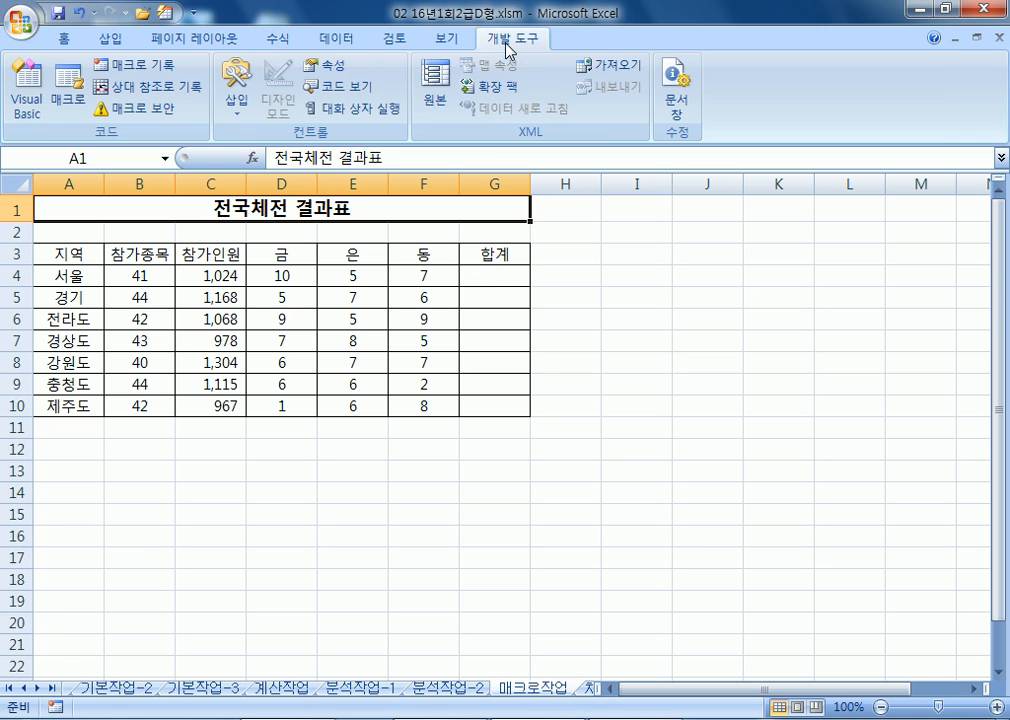
left_click(243, 106)
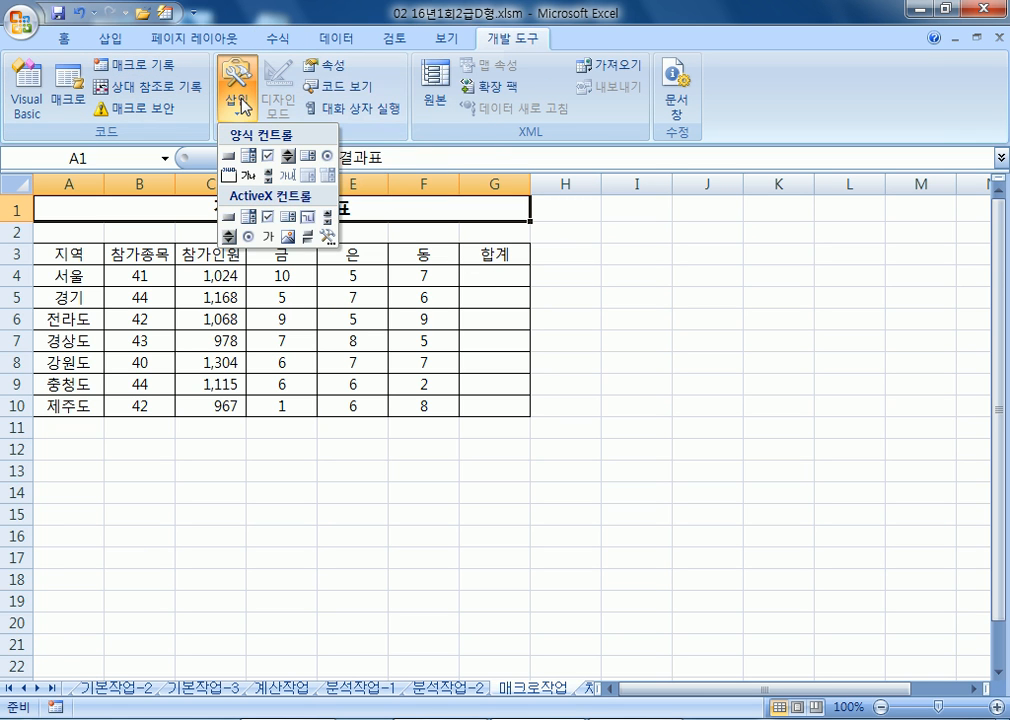
left_click(233, 156)
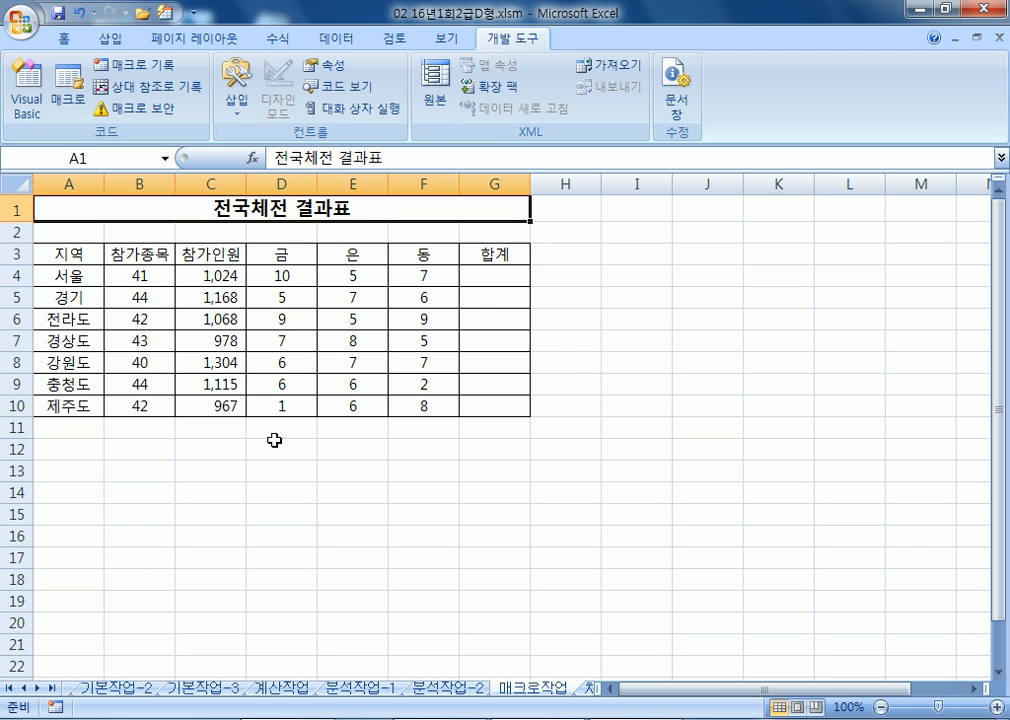
left_click_drag(112, 450, 200, 482)
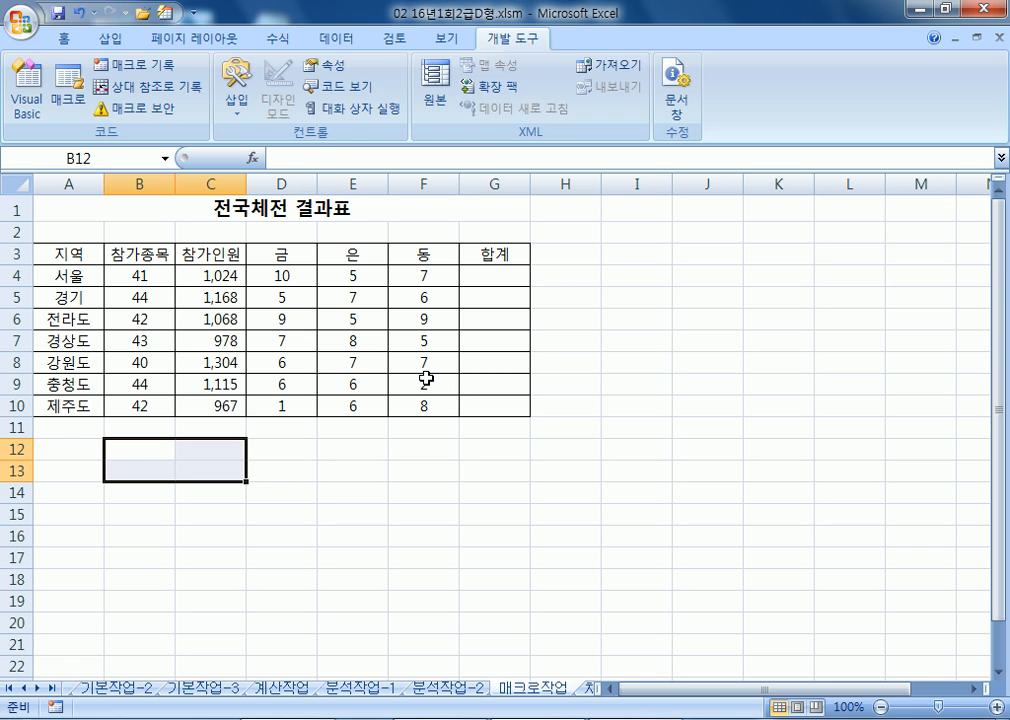
left_click(236, 96)
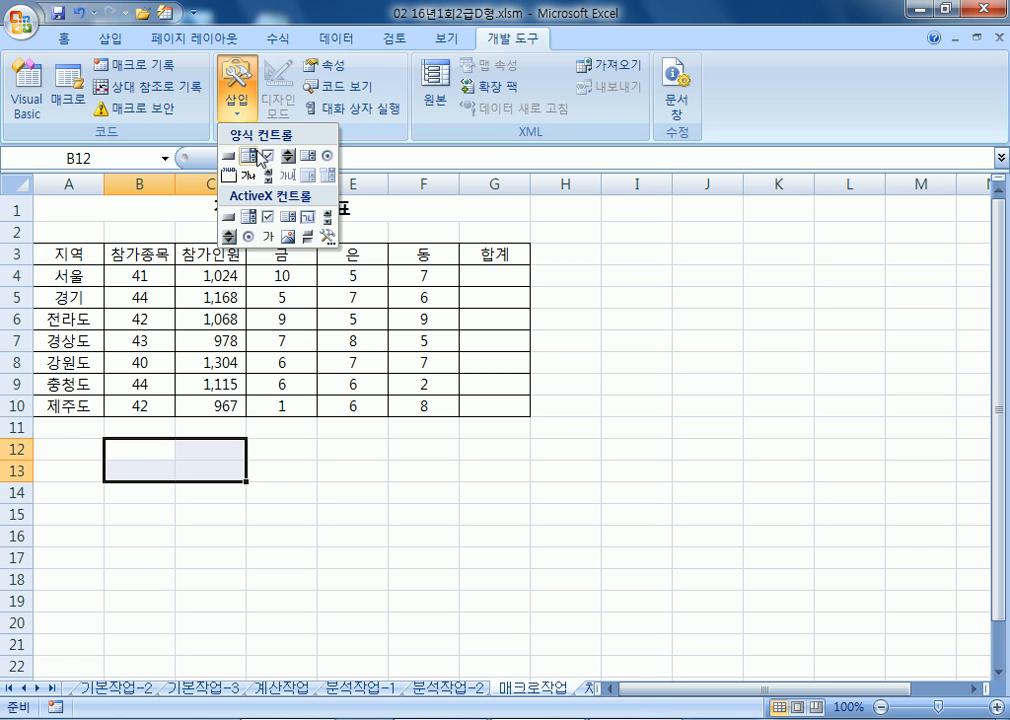
left_click(229, 157)
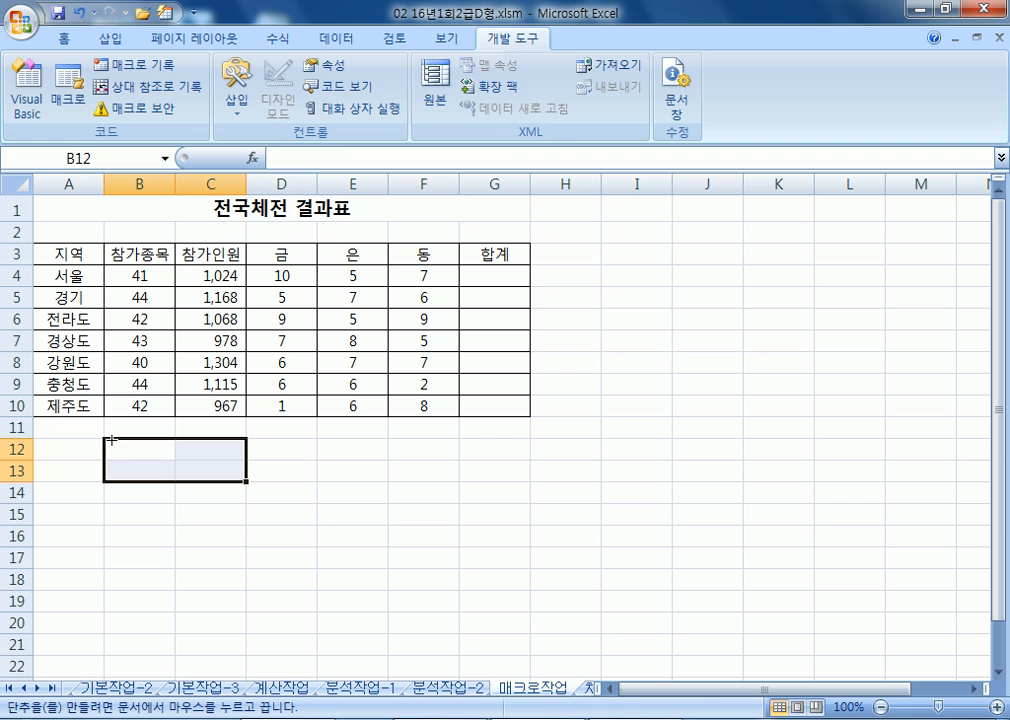
mouse_move(104, 437)
left_mouse_down()
mouse_move(203, 447)
mouse_move(248, 484)
left_mouse_up()
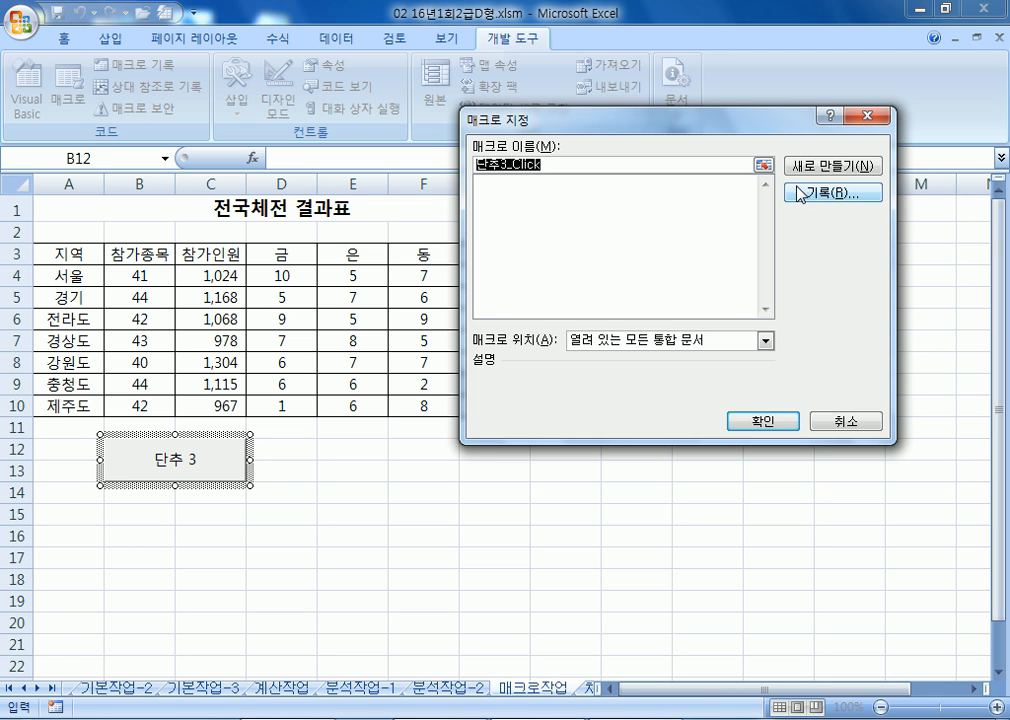
left_click(818, 421)
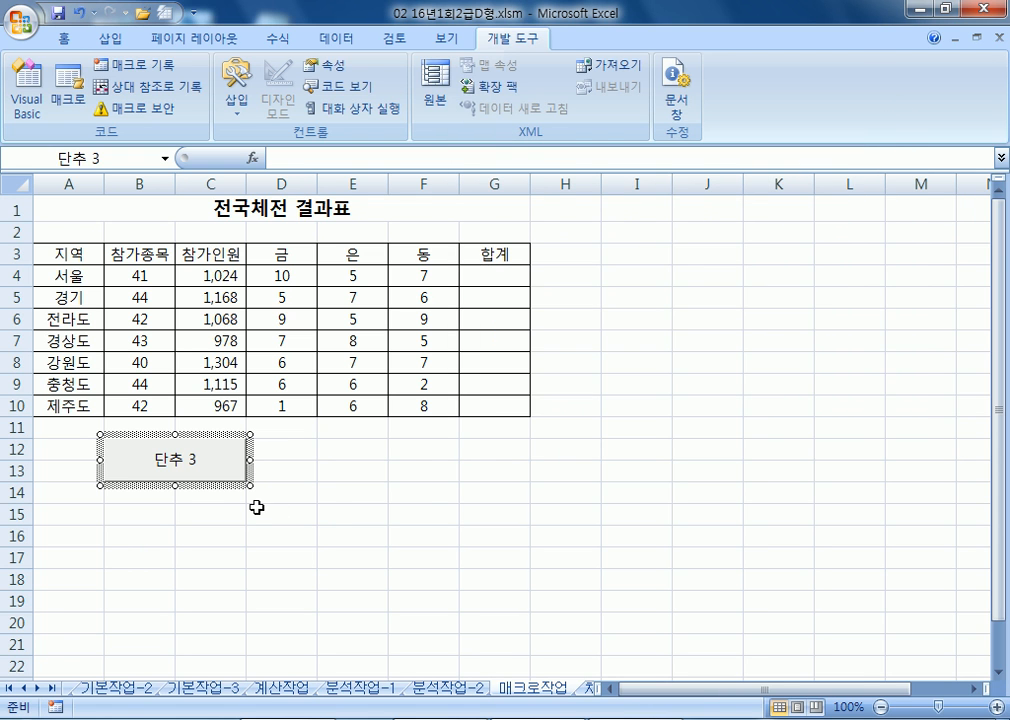
- Change the caption of the new button over B12:C13 to 합계
left_click(433, 516)
left_click(219, 463, "ctrl")
left_click(423, 513)
left_click(218, 461, "ctrl")
type("GKQR")
key("shift+Home")
key("Hangul")
type("합계")
left_click(423, 513)
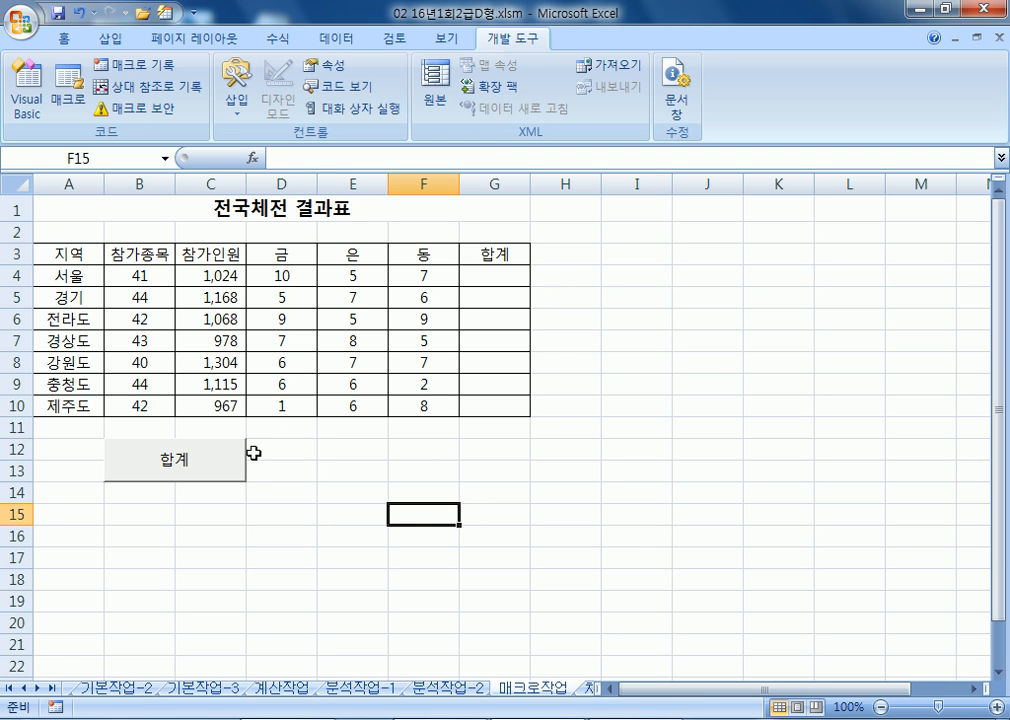
right_click(204, 456)
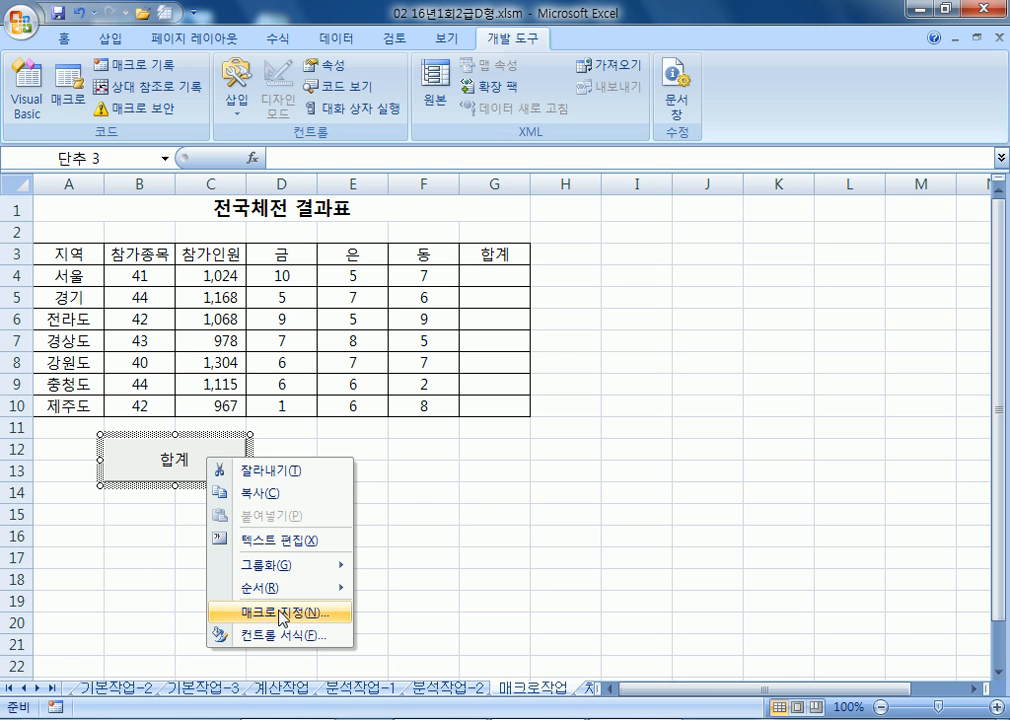
left_click(579, 494)
left_click(579, 492)
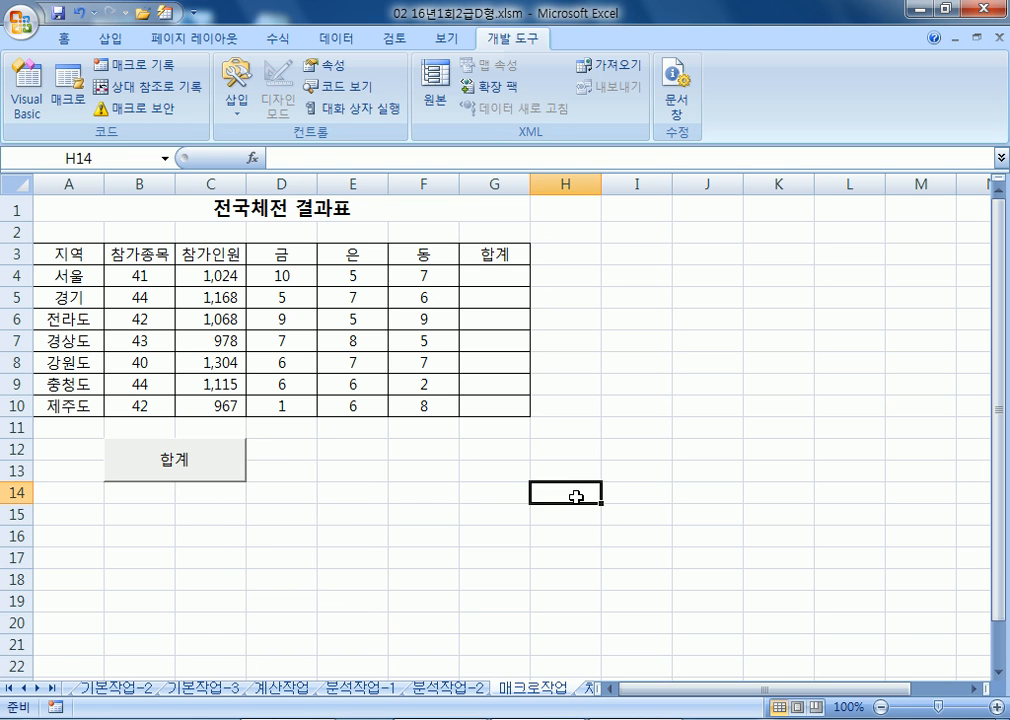
- Draw a rectangle with rounded upper corners, about 4.15 cm wide and 2.83 cm high, beside the table and enter ㅇㅎㅇㅀㅇㅀ in it
left_click(110, 39)
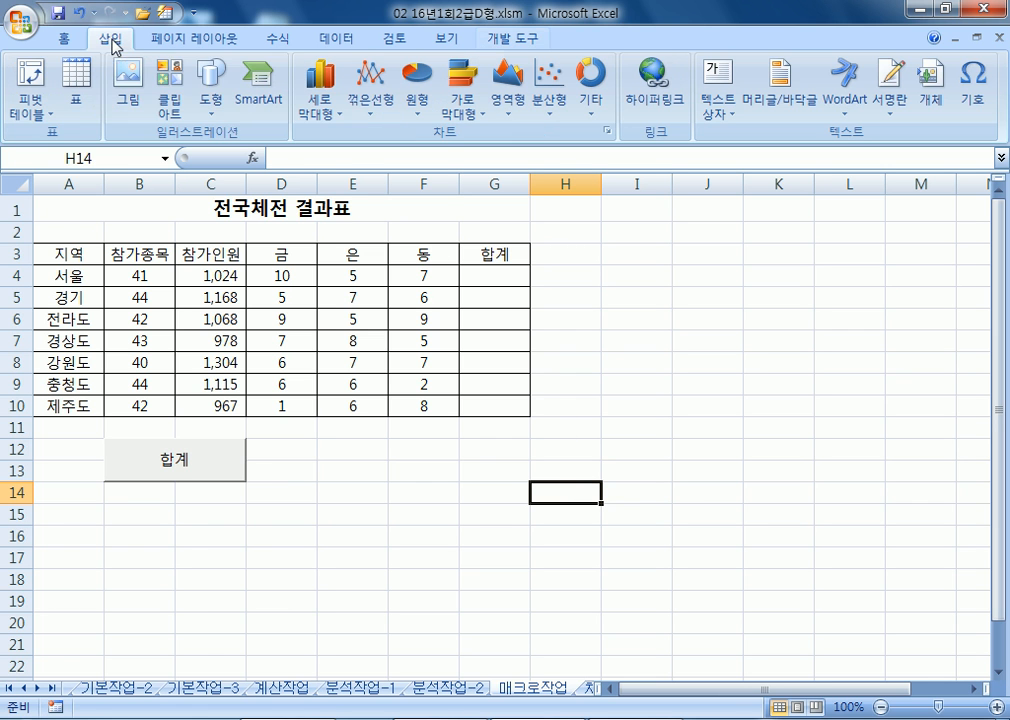
left_click(212, 95)
left_click(238, 254)
left_click_drag(632, 260, 787, 367)
left_click(624, 512)
left_click(728, 360)
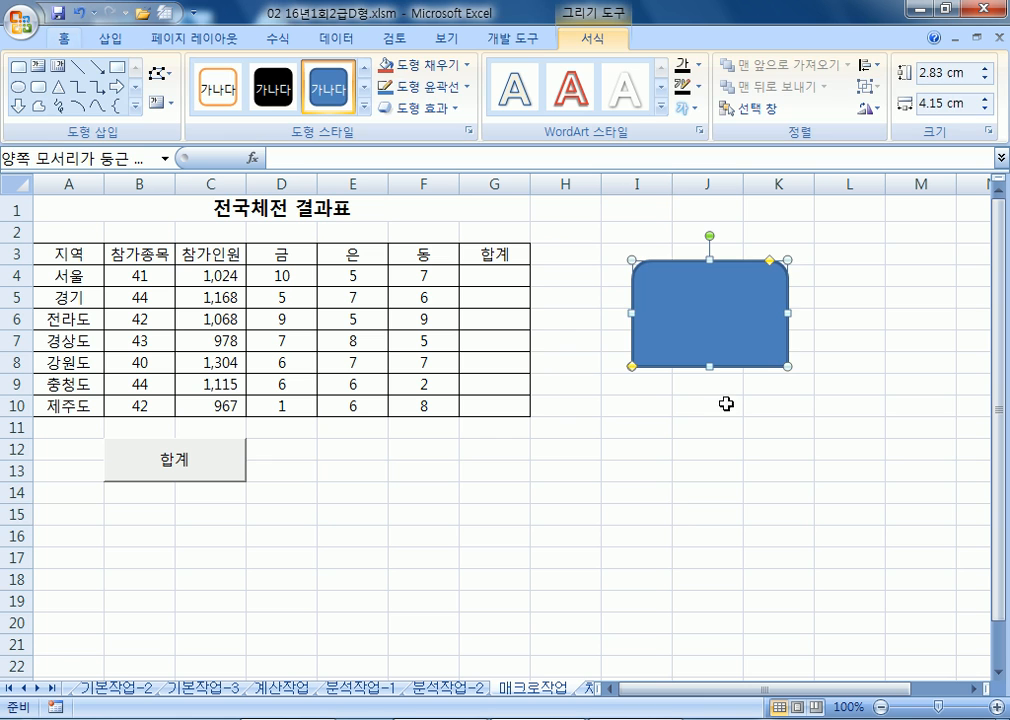
type("ㅇㅎㅇㅀㅇㅀ")
left_click(769, 404)
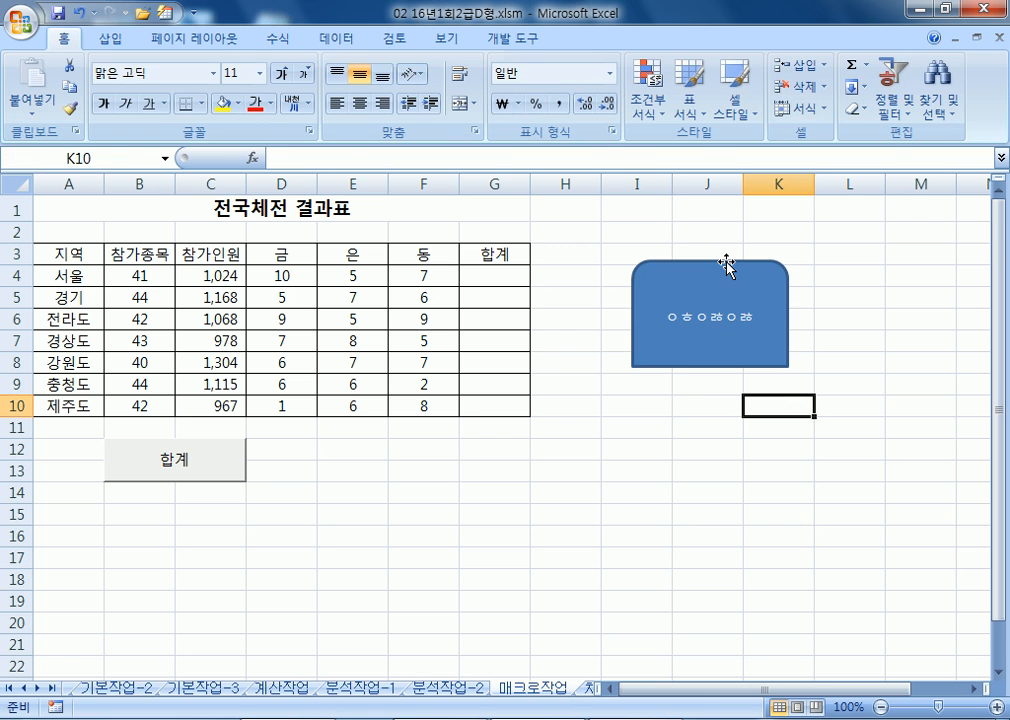
- Check the macro assignment option for the drawn shape, then delete both the shape and the 합계 button
right_click(727, 263)
left_click(789, 463)
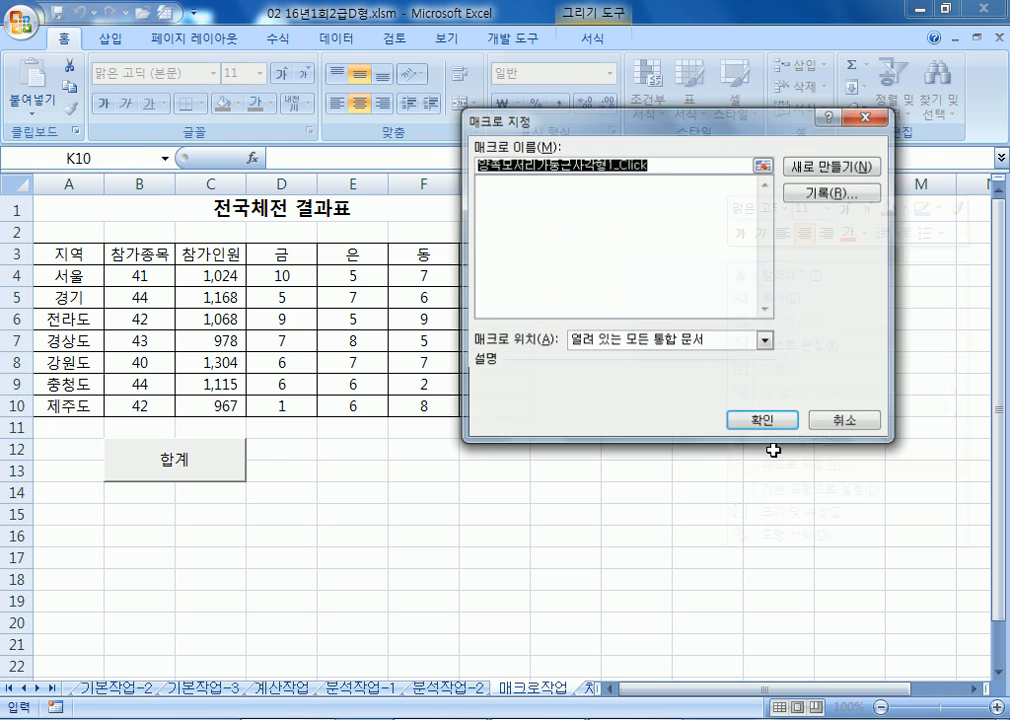
left_click(838, 420)
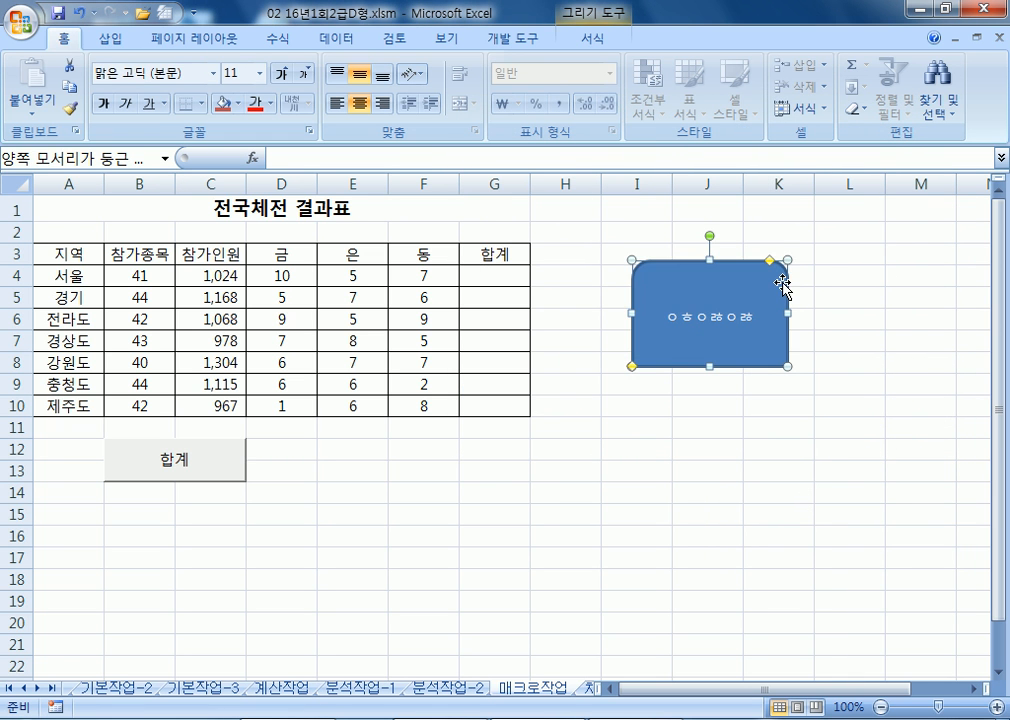
key("Delete")
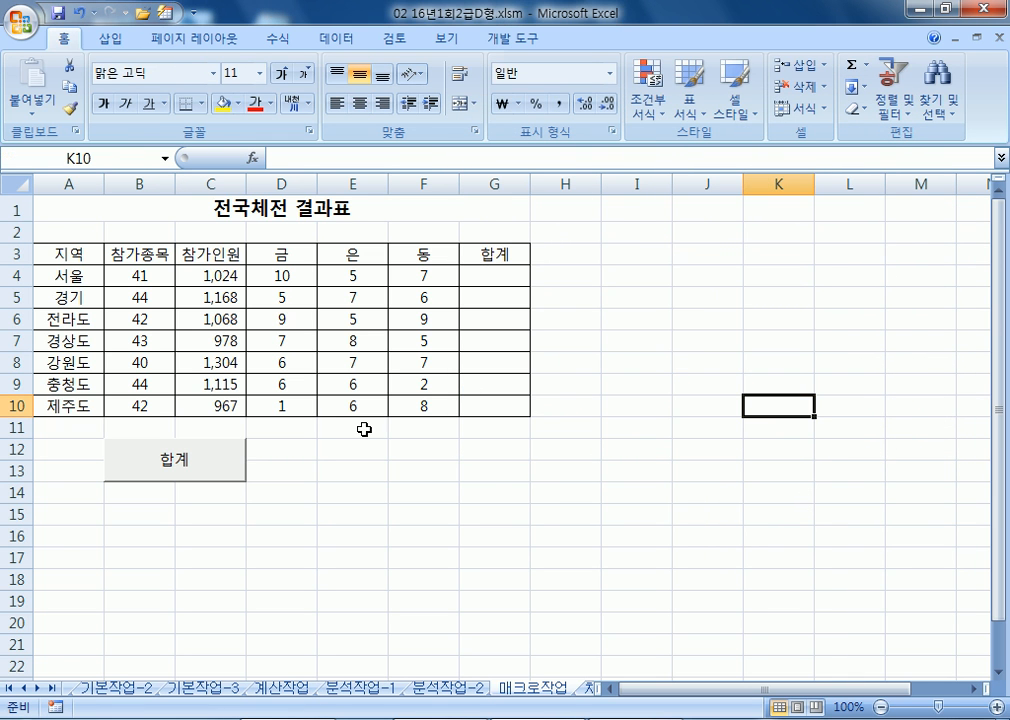
left_click(216, 447, "ctrl")
key("Delete")
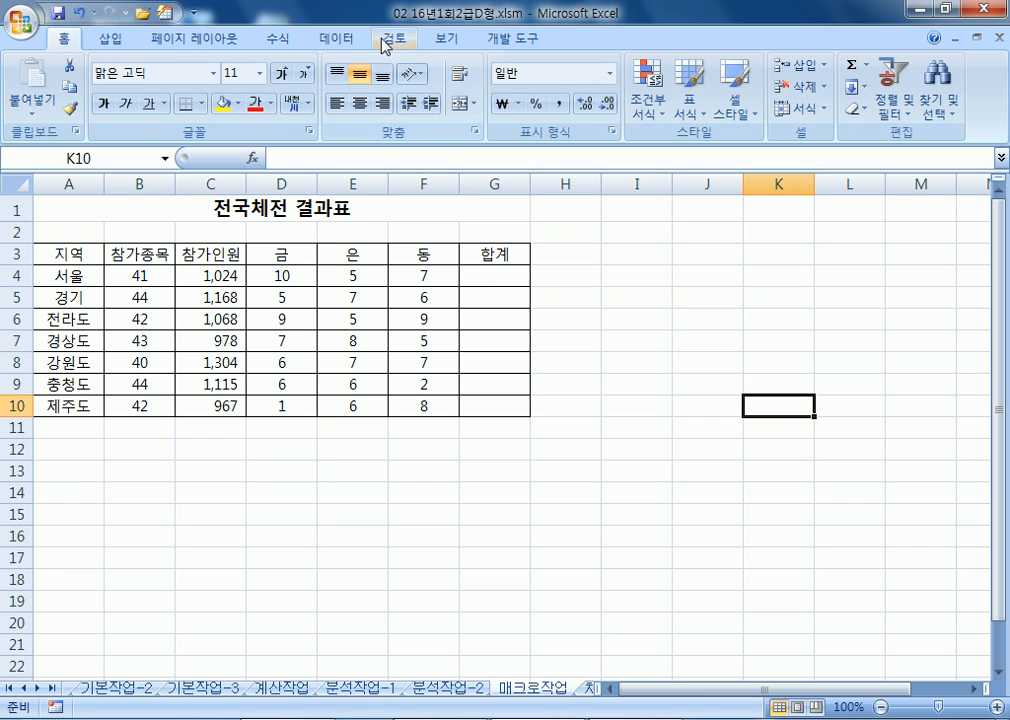
- Place a form-control button over cells B12:C13 without an assigned macro and label it 합계
left_click(527, 44)
left_click(236, 100)
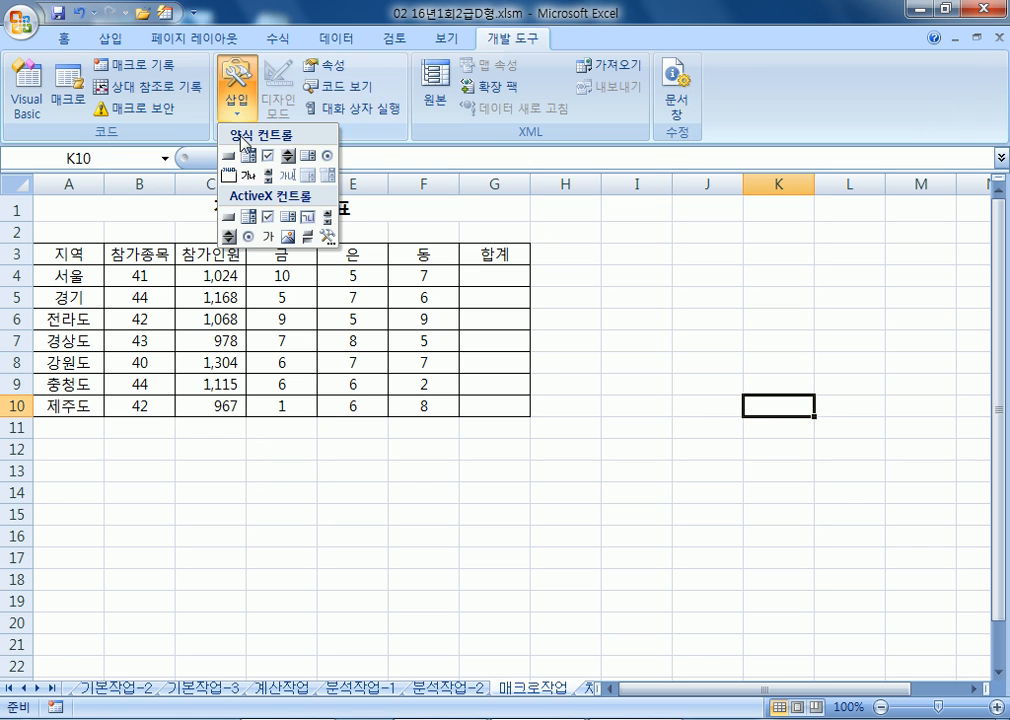
left_click(222, 153)
left_click_drag(100, 435, 250, 485)
left_click(841, 421)
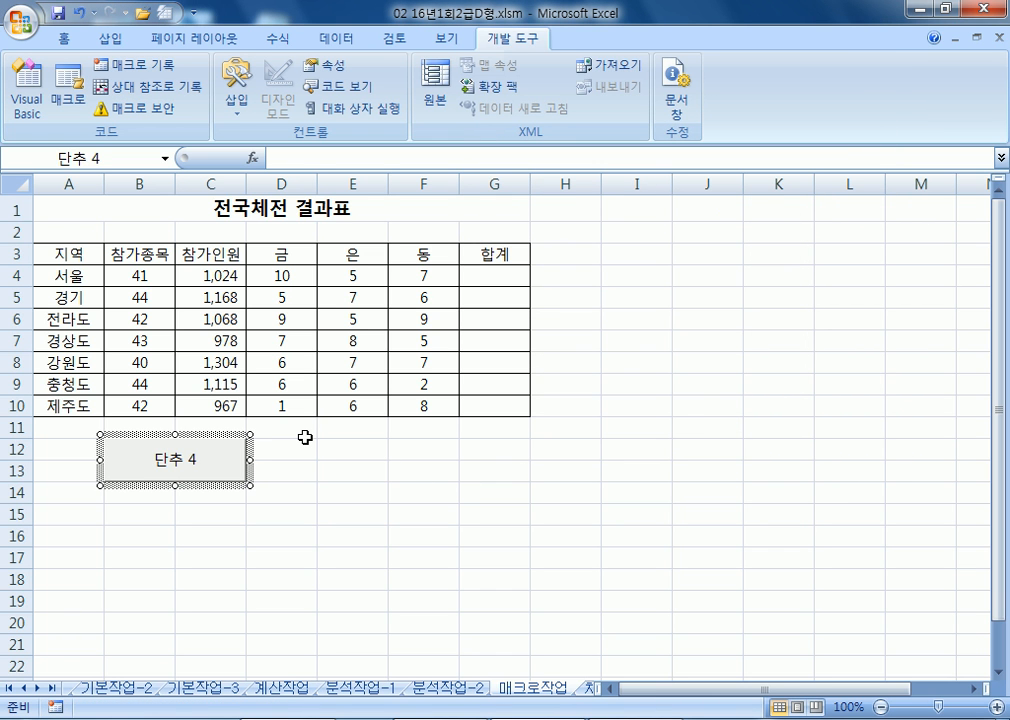
type("합ㄱ")
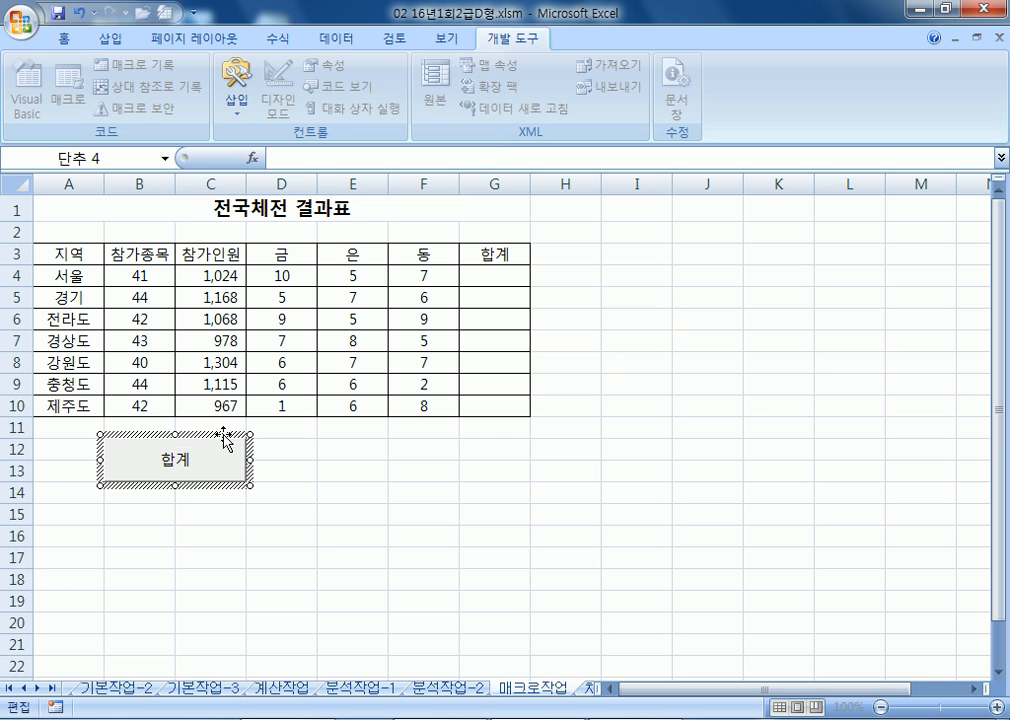
left_click(224, 435)
- Open macro assignment for the 합계 button and enter 합계 as the macro name
right_click(214, 436)
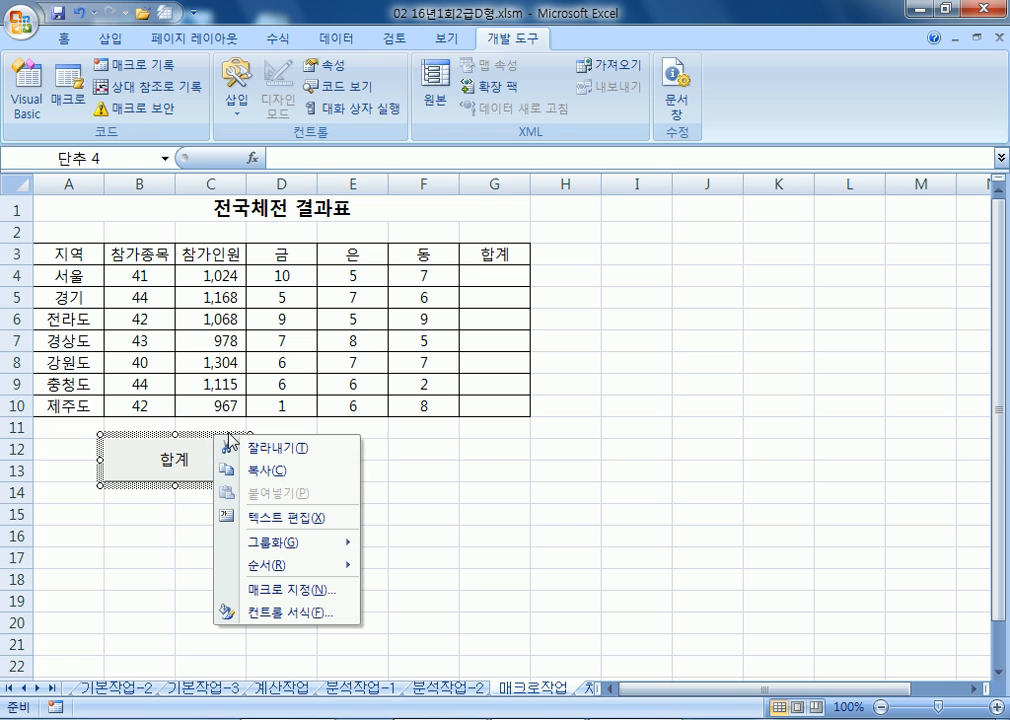
left_click(290, 597)
left_click_drag(361, 406, 714, 199)
type("ㅎㅏㅂㄱ")
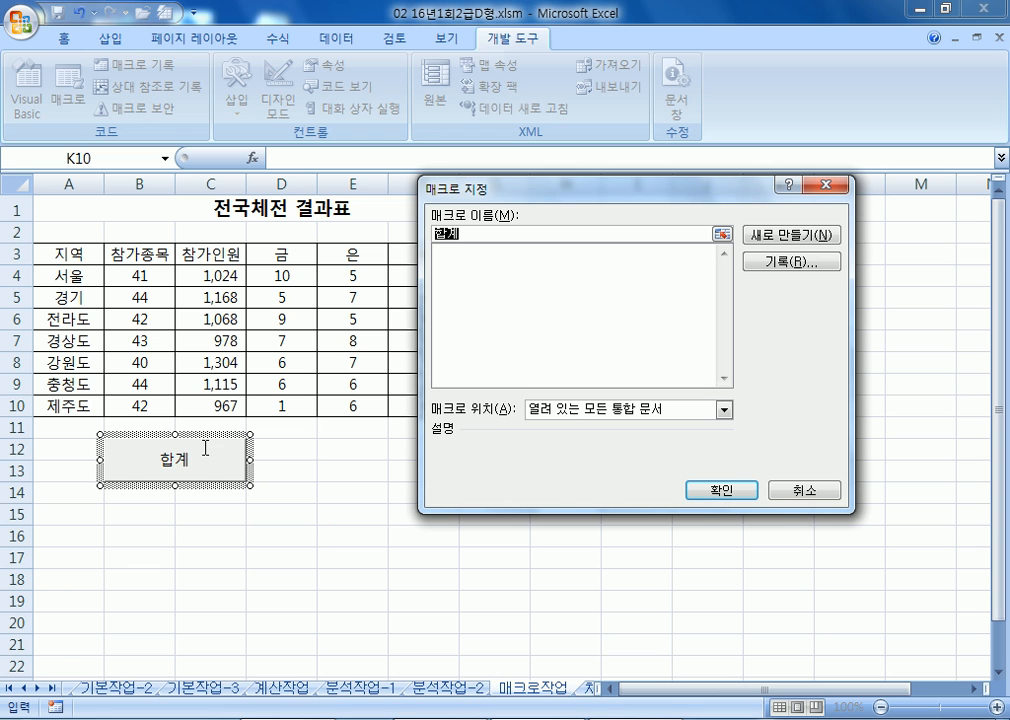
left_click(448, 254)
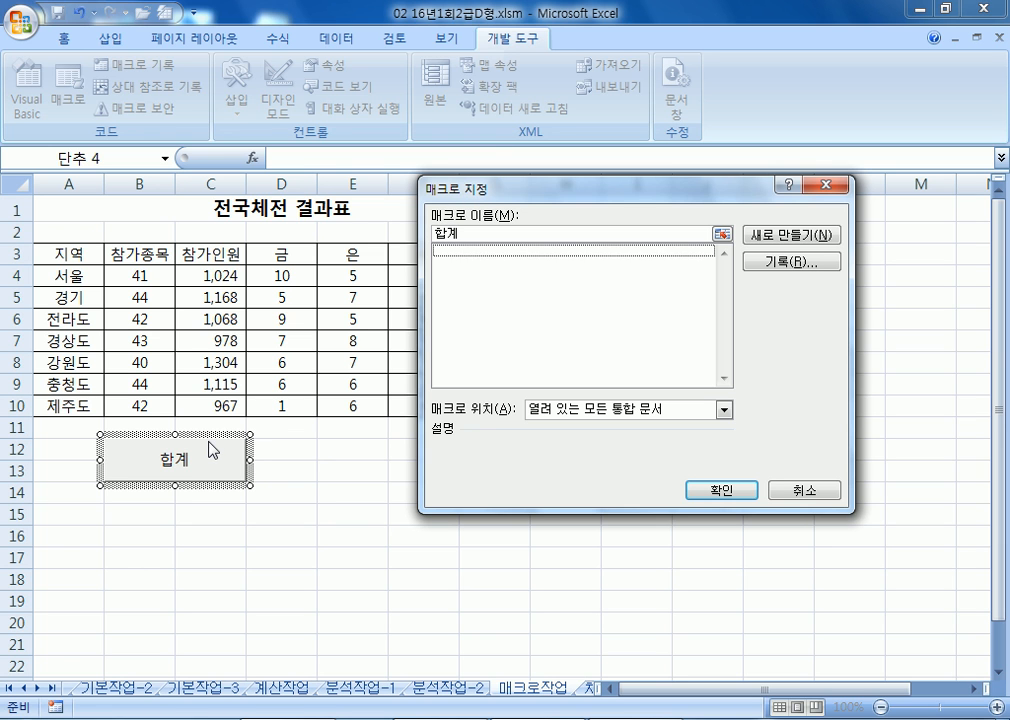
left_click_drag(516, 184, 577, 151)
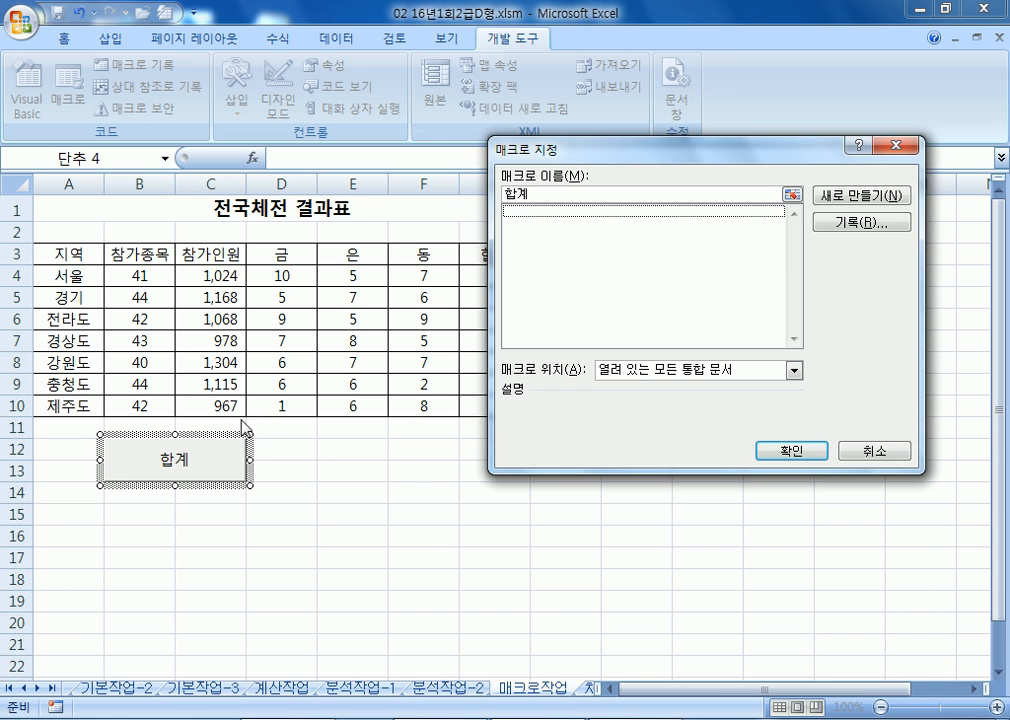
double_click(516, 194)
left_click(579, 199)
left_click(541, 221)
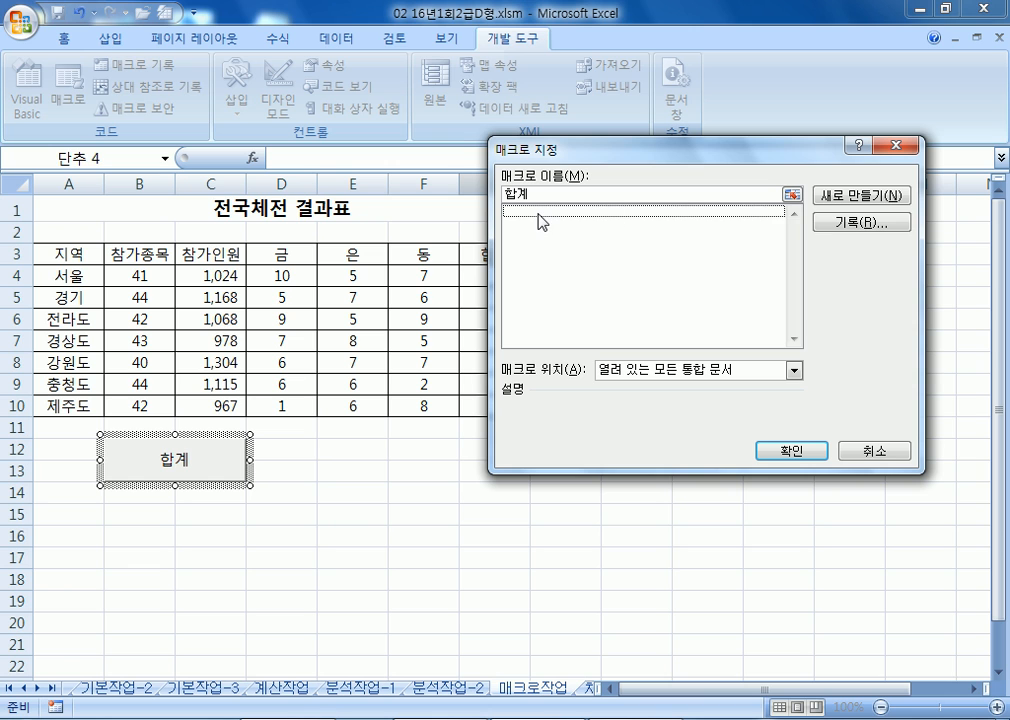
- Start recording the 합계 macro, storing it in the current workbook (현재 통합 문서)
left_click(822, 225)
left_click(597, 229)
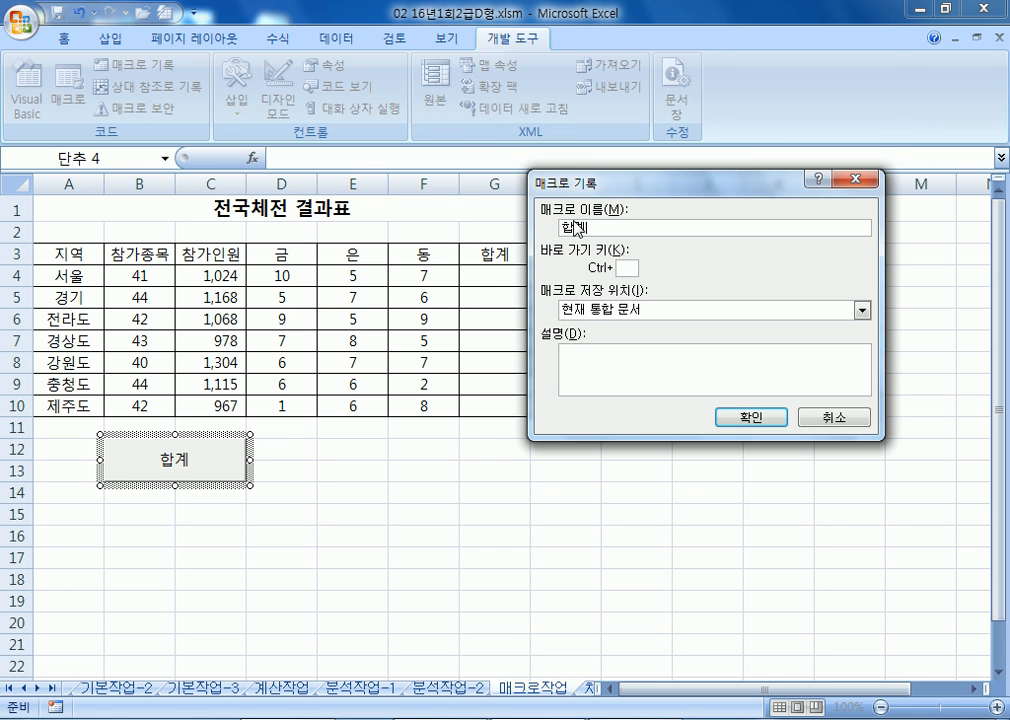
left_click(743, 425)
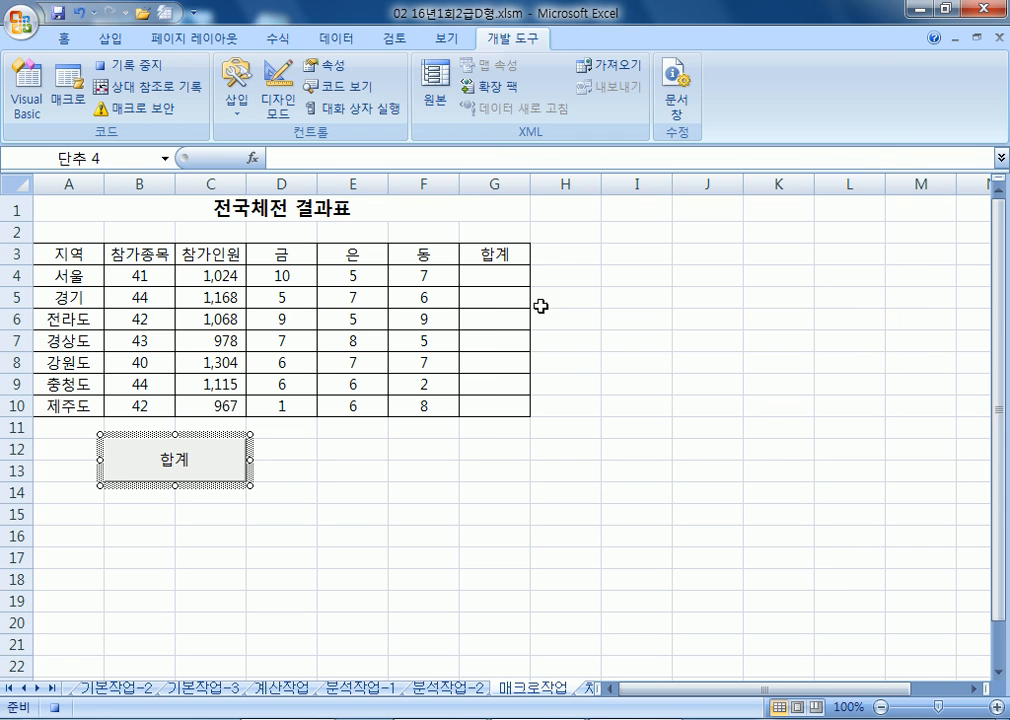
- Enter the formula =SUM(C4:F4) in cell G4 for the 서울 row
left_click(500, 278)
type("=녀ㅡ")
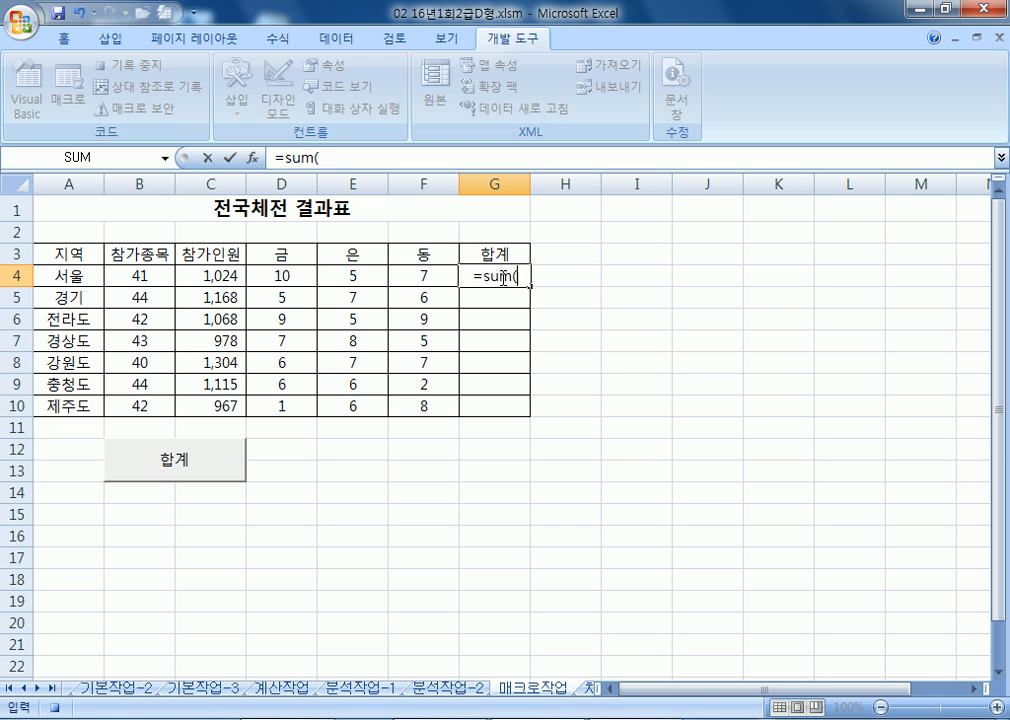
type("(")
left_click_drag(219, 271, 402, 274)
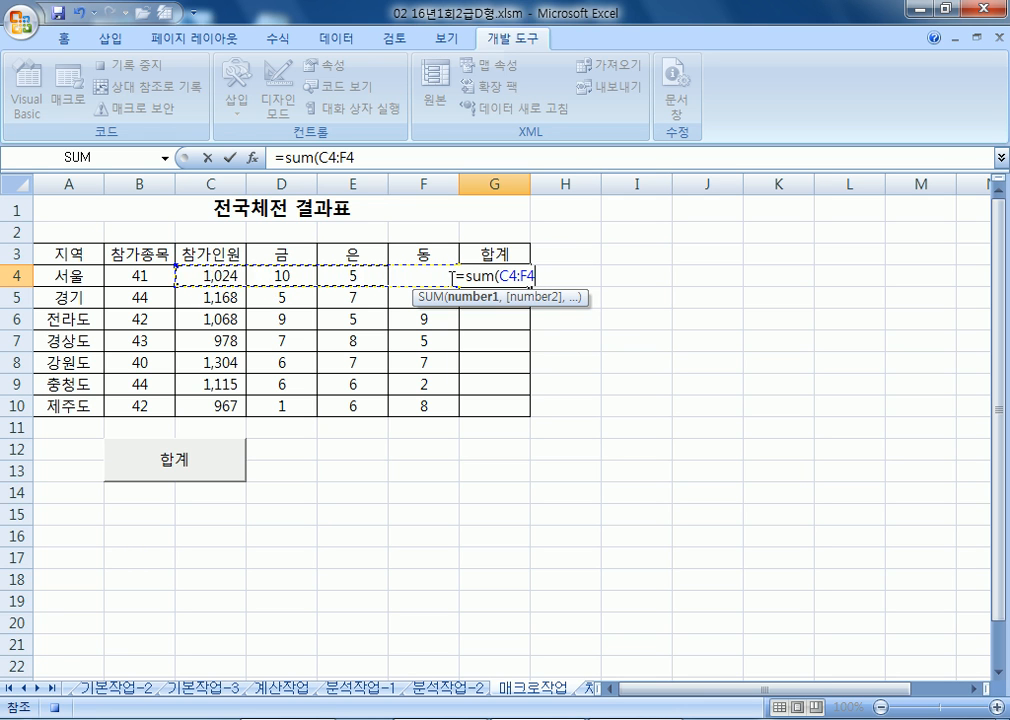
key("Return")
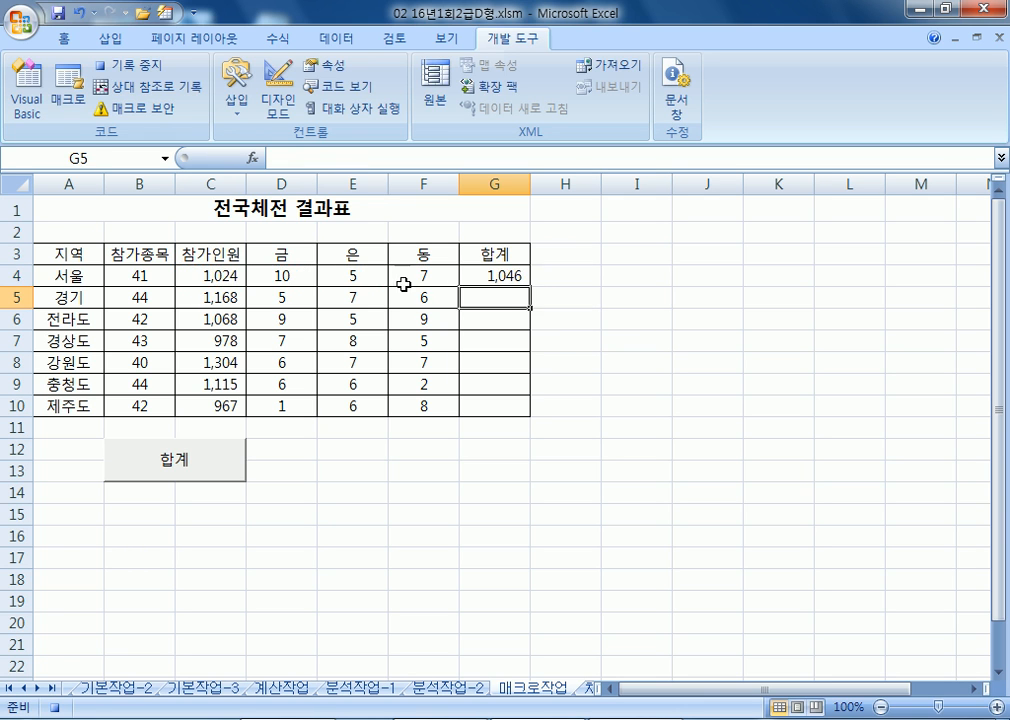
- Fill the G4 formula down through G10 and stop recording the macro
left_click(520, 277)
left_click_drag(529, 286, 522, 410)
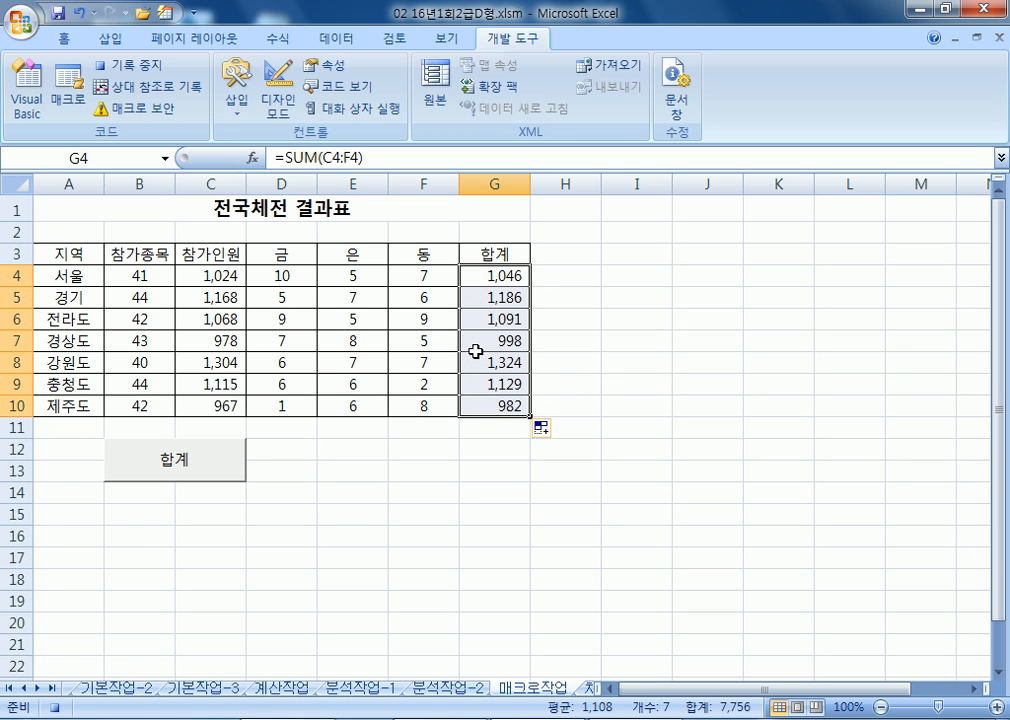
left_click(147, 70)
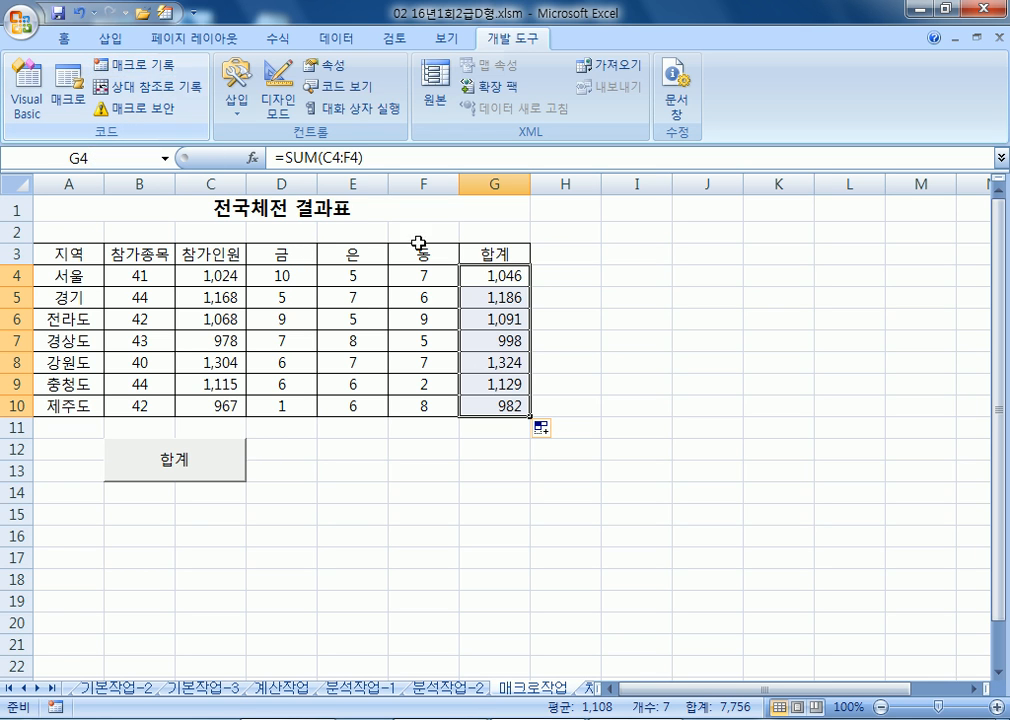
- Delete the recorded 합계 macro from the workbook and clear the totals in G4:G10
left_click(70, 96)
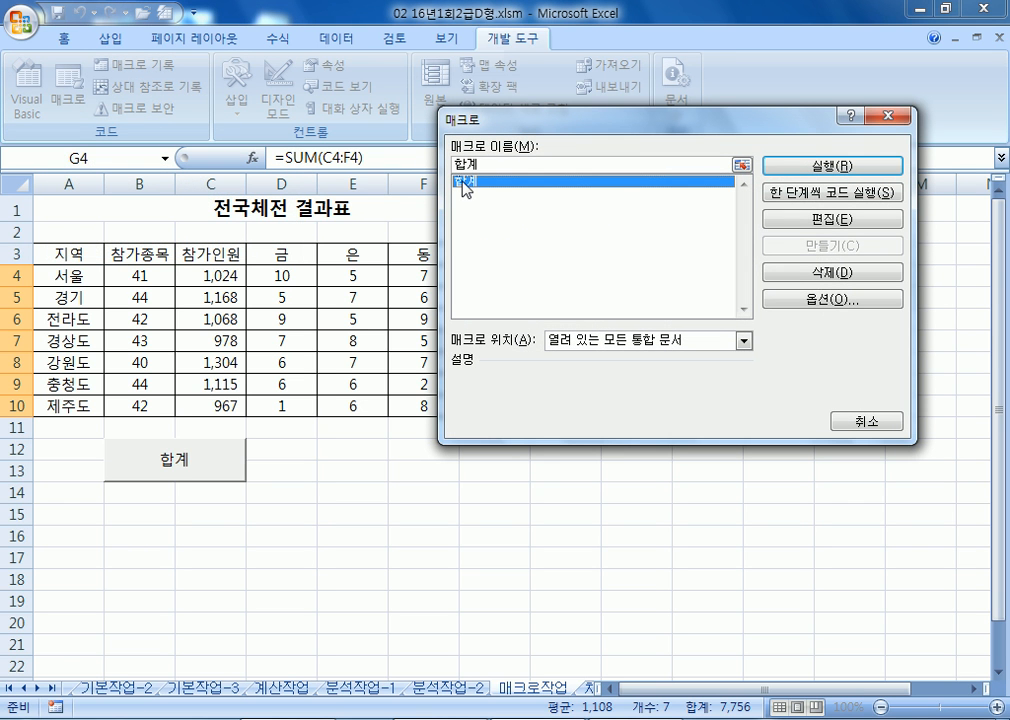
left_click_drag(475, 119, 593, 101)
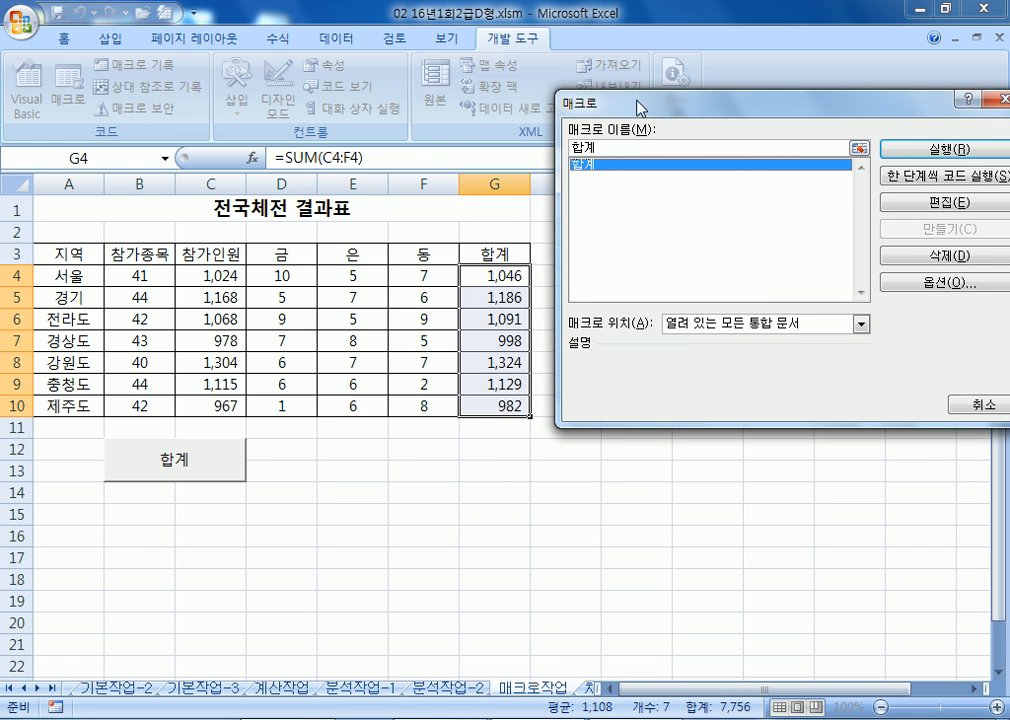
left_click_drag(633, 112, 530, 111)
left_click(828, 252)
left_click(472, 416)
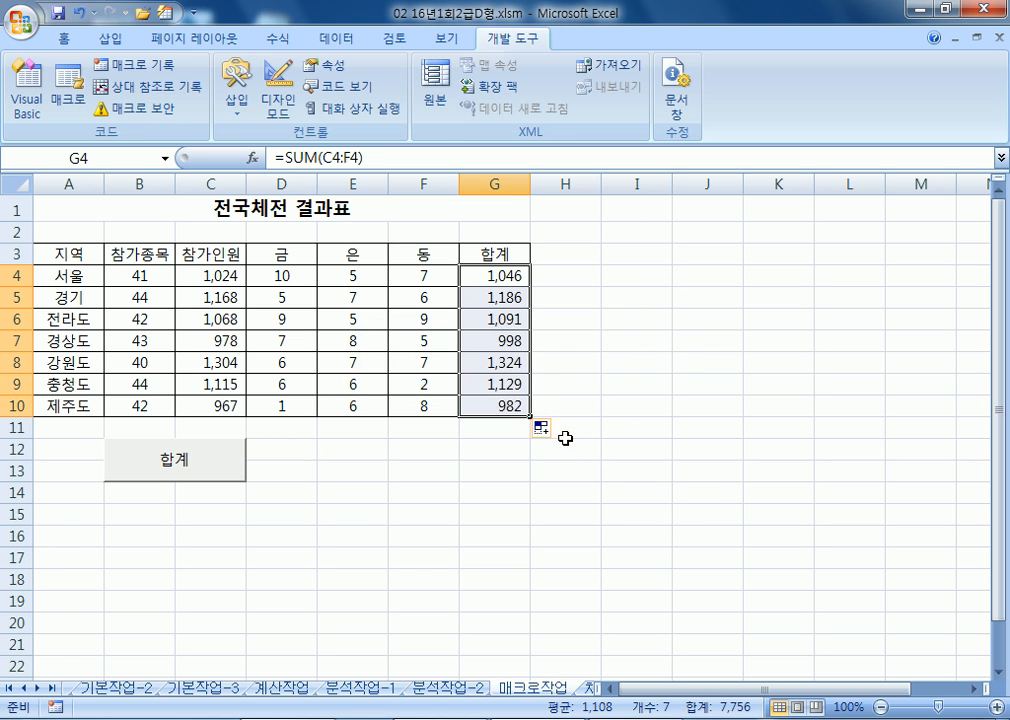
key("Delete")
left_click(463, 212)
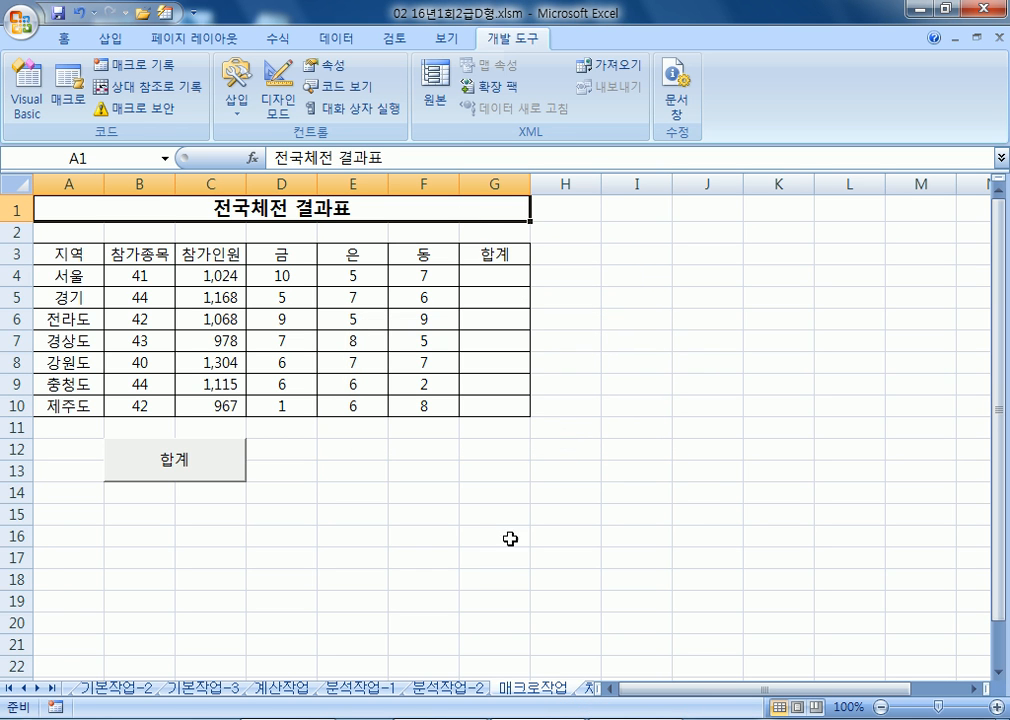
right_click(220, 463)
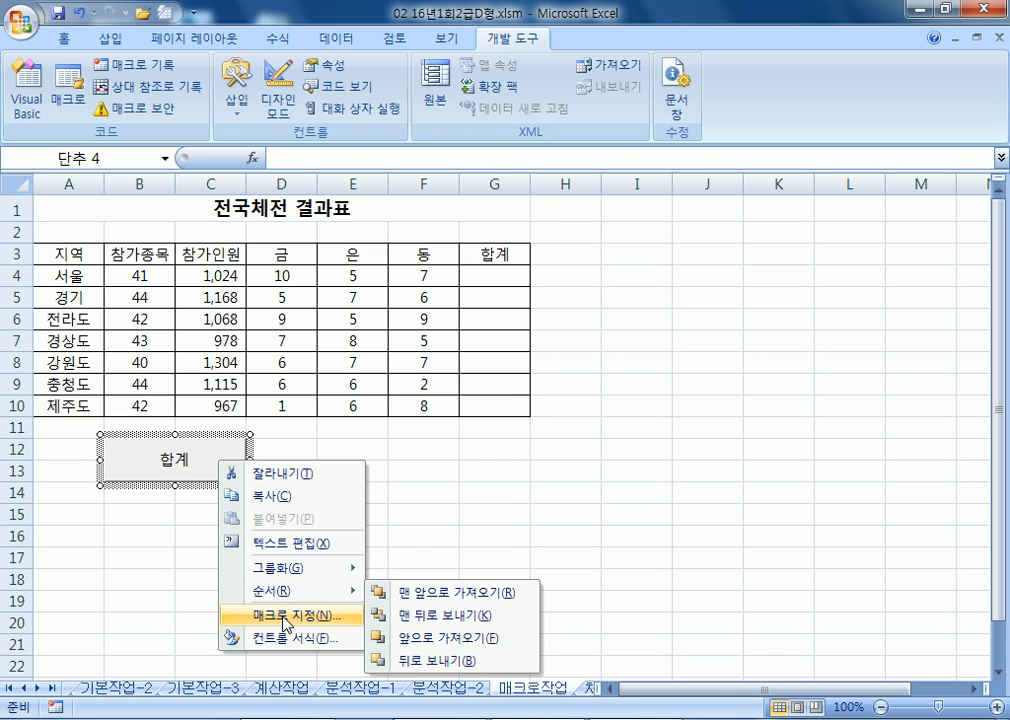
left_click(292, 615)
left_click_drag(295, 401, 553, 353)
key("shift+Left")
key("shift+Left")
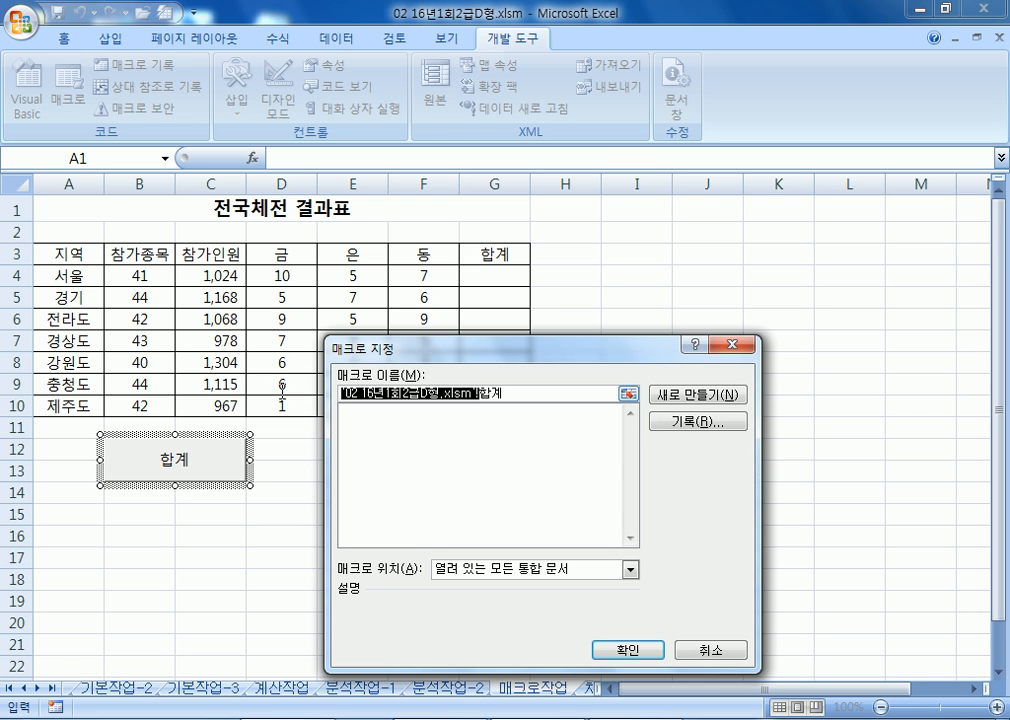
key("BackSpace")
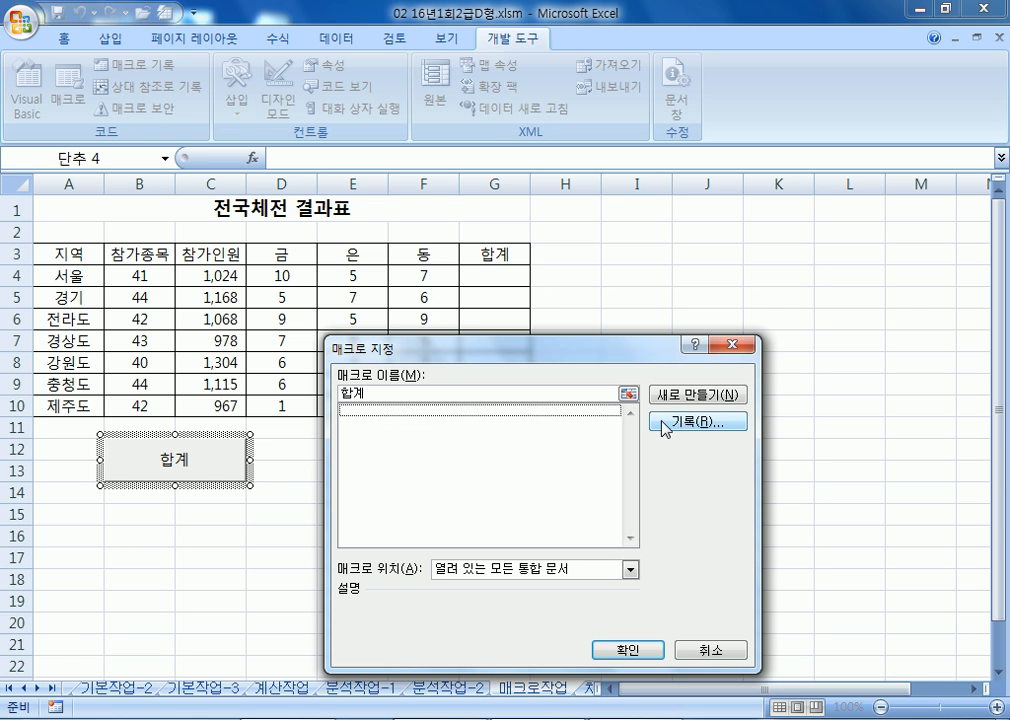
left_click(731, 345)
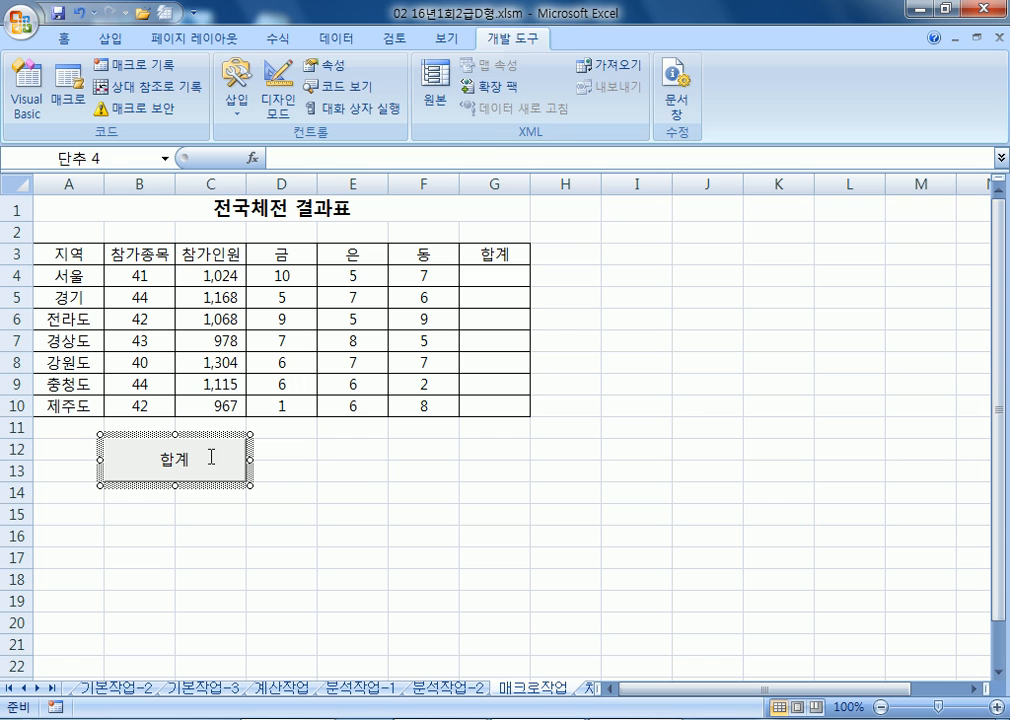
left_click(352, 492)
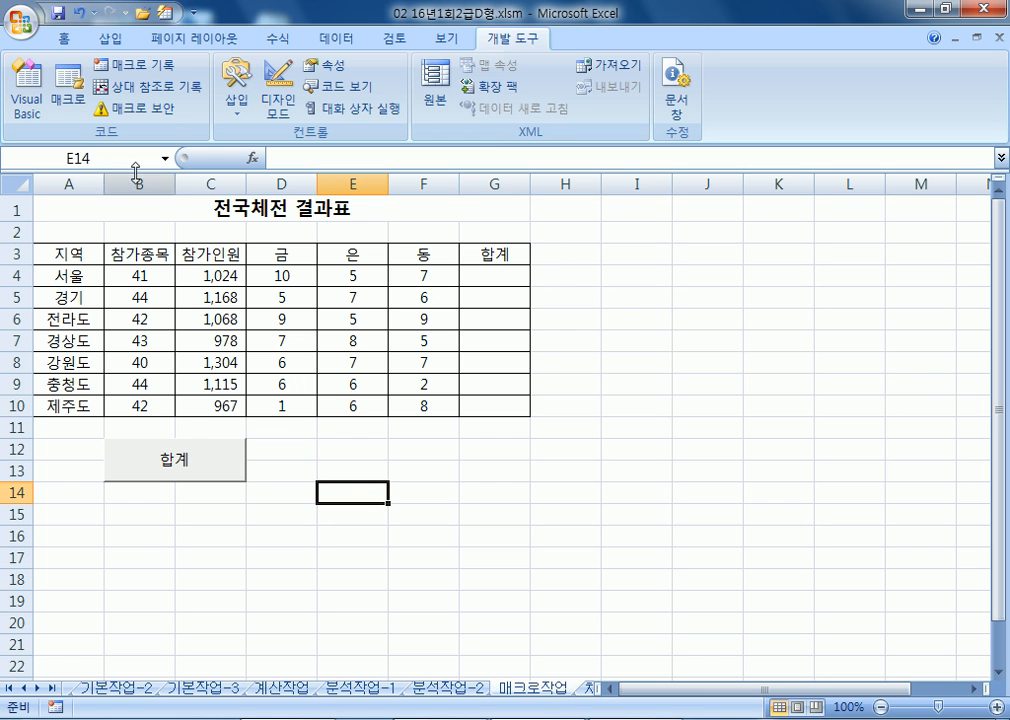
- Test the 합계 button and check the list of macros available in the open workbooks
left_click(192, 450)
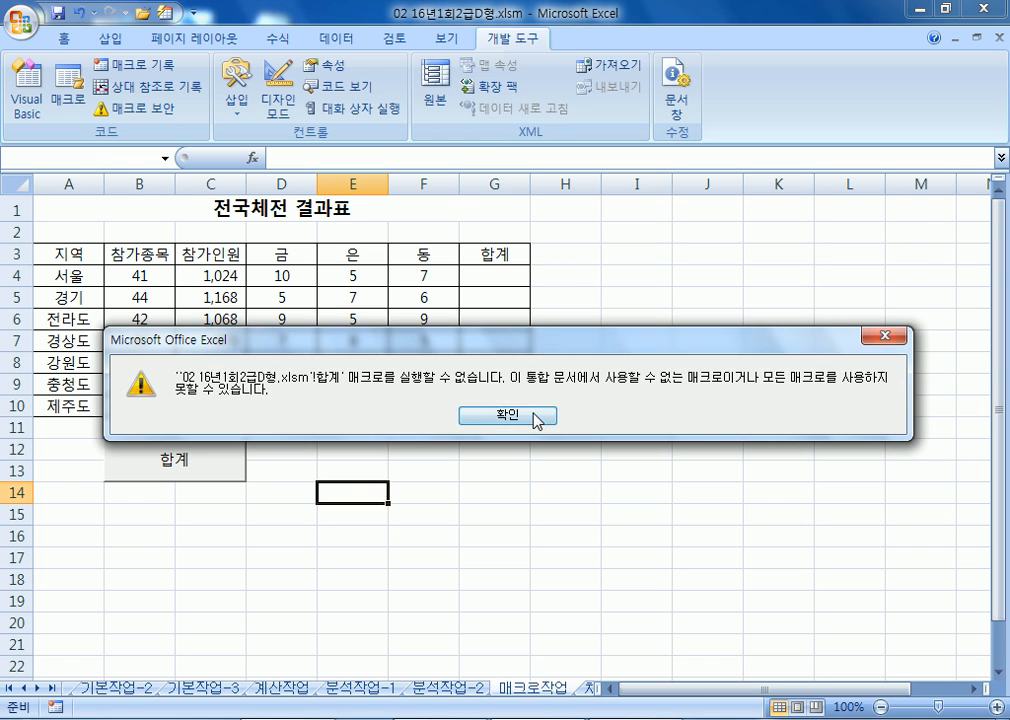
left_click(535, 418)
left_click(426, 450)
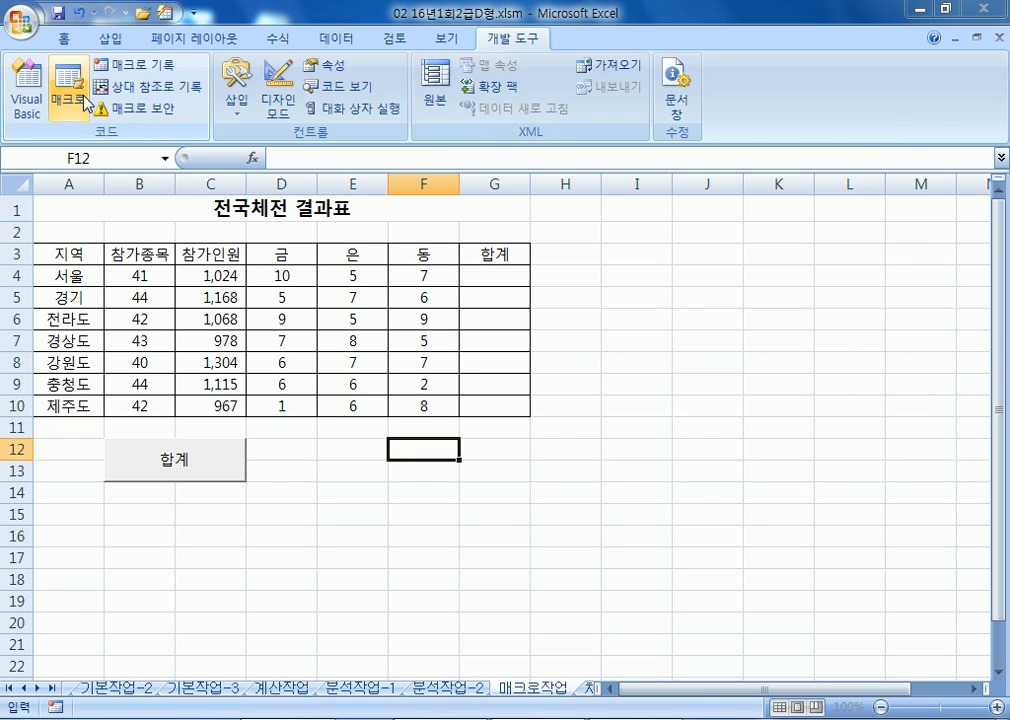
left_click(70, 98)
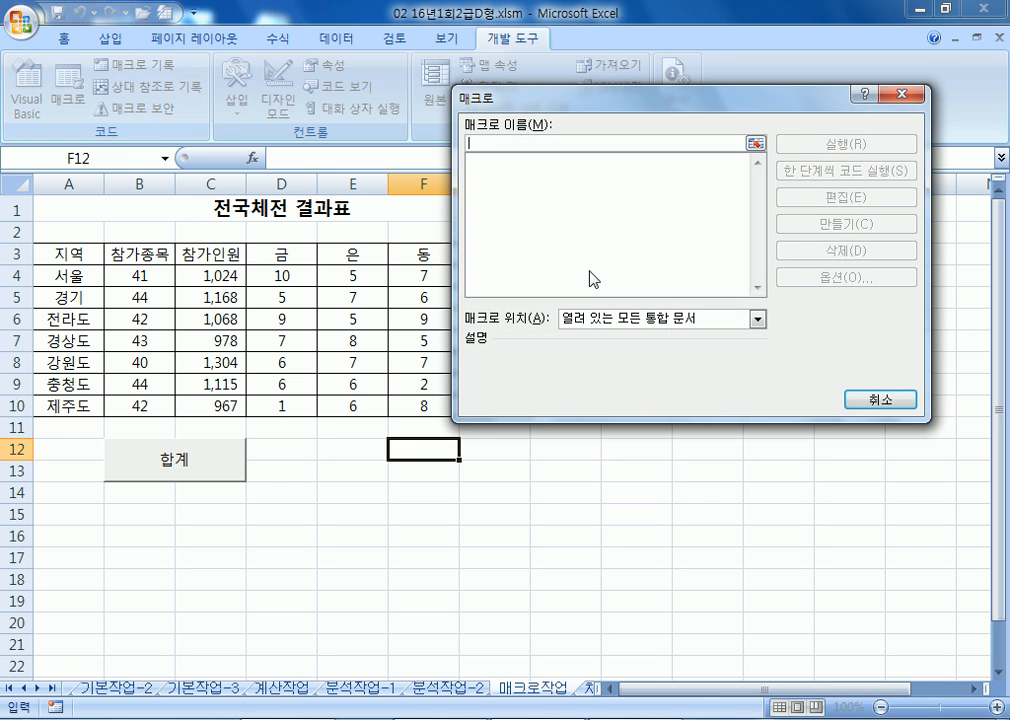
left_click(863, 400)
left_click(68, 99)
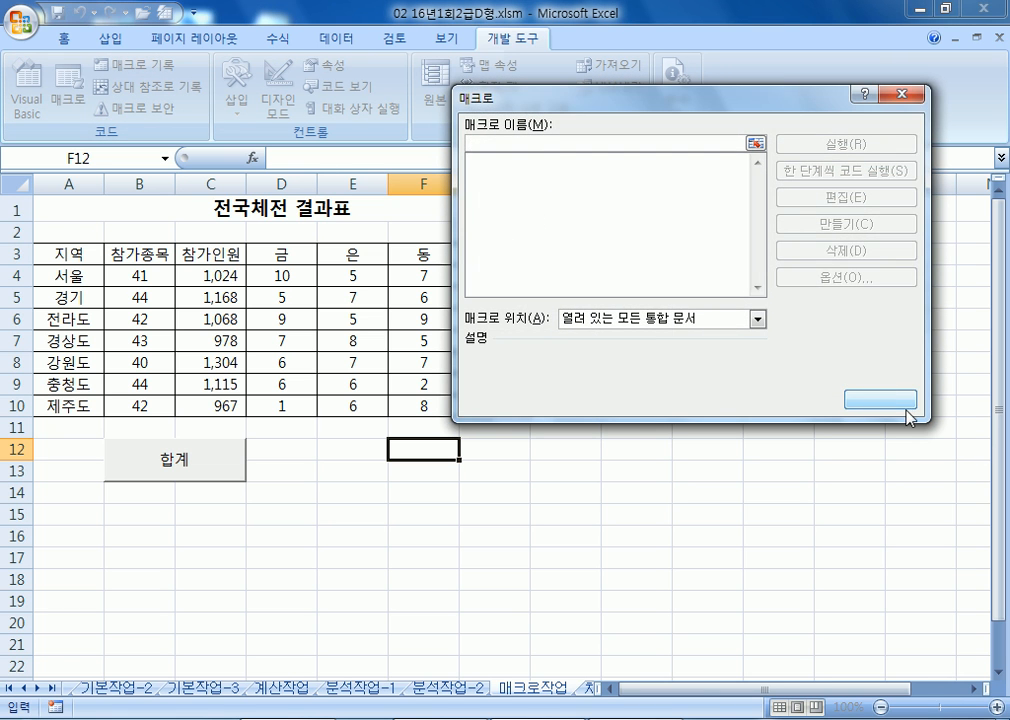
left_click(848, 400)
- Start recording a new macro named 합계 for the 합계 button, stored in the current workbook (현재 통합 문서)
right_click(225, 457)
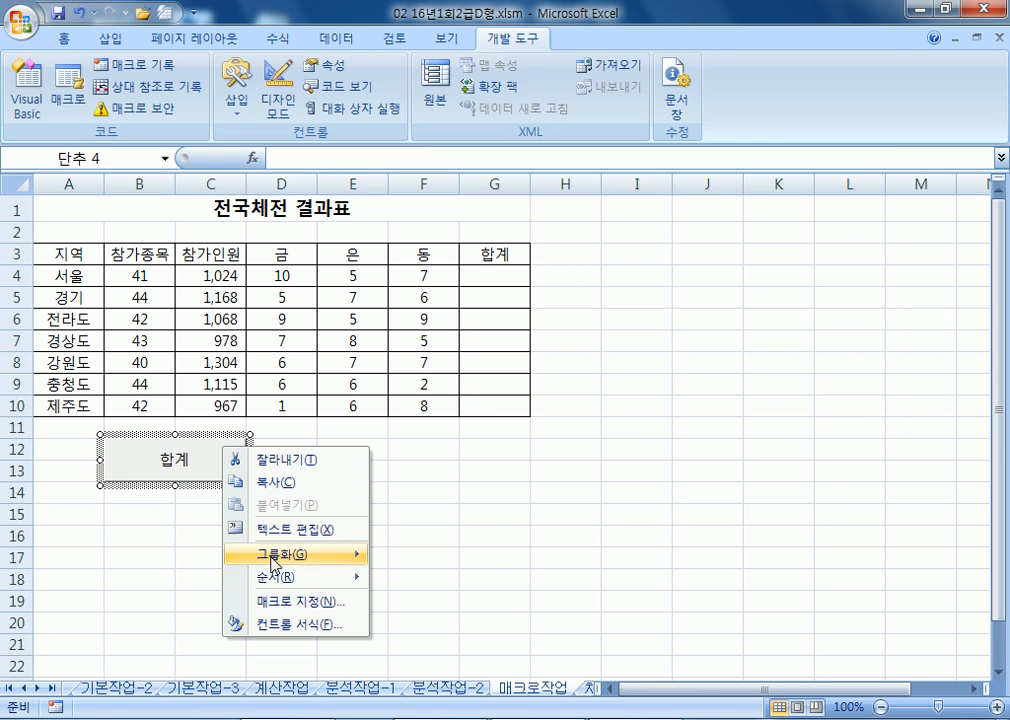
left_click(264, 597)
type("G")
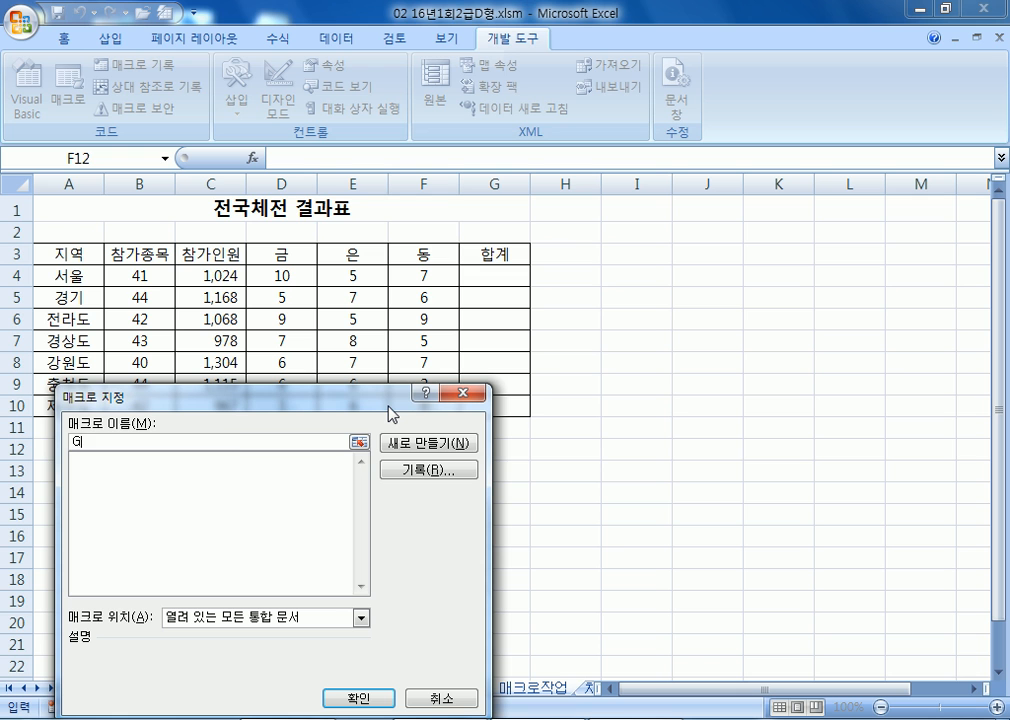
type("KQR")
key("shift+Home")
type("합계")
left_click(428, 469)
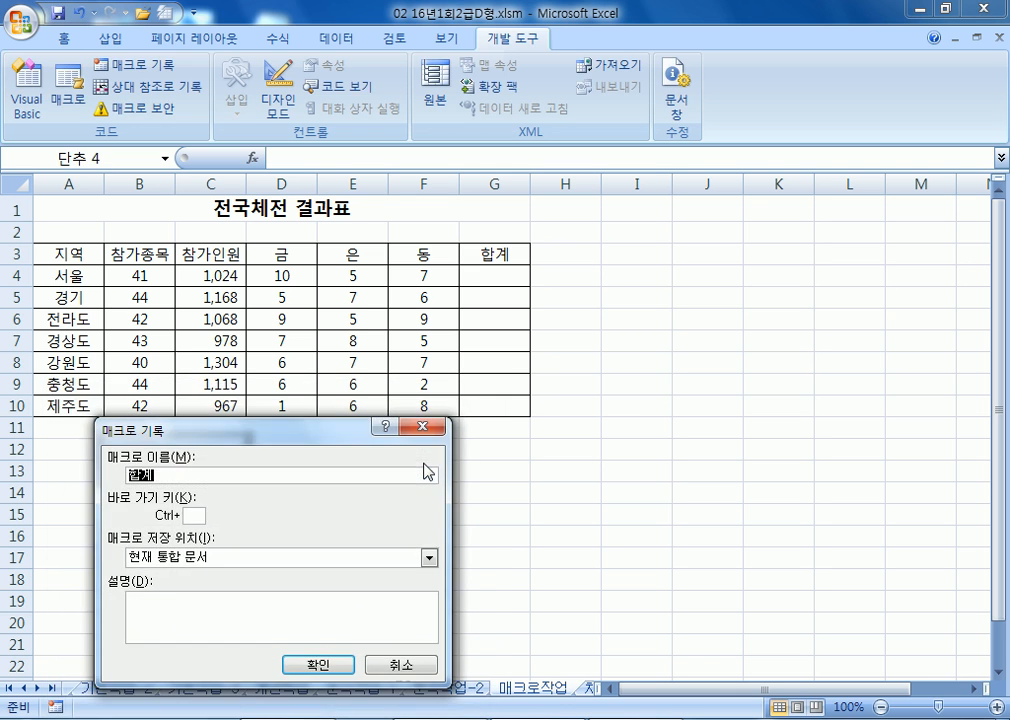
left_click(318, 665)
- Enter a SUM formula over D4:F4 in cell G4 for the 서울 row
left_click(491, 276)
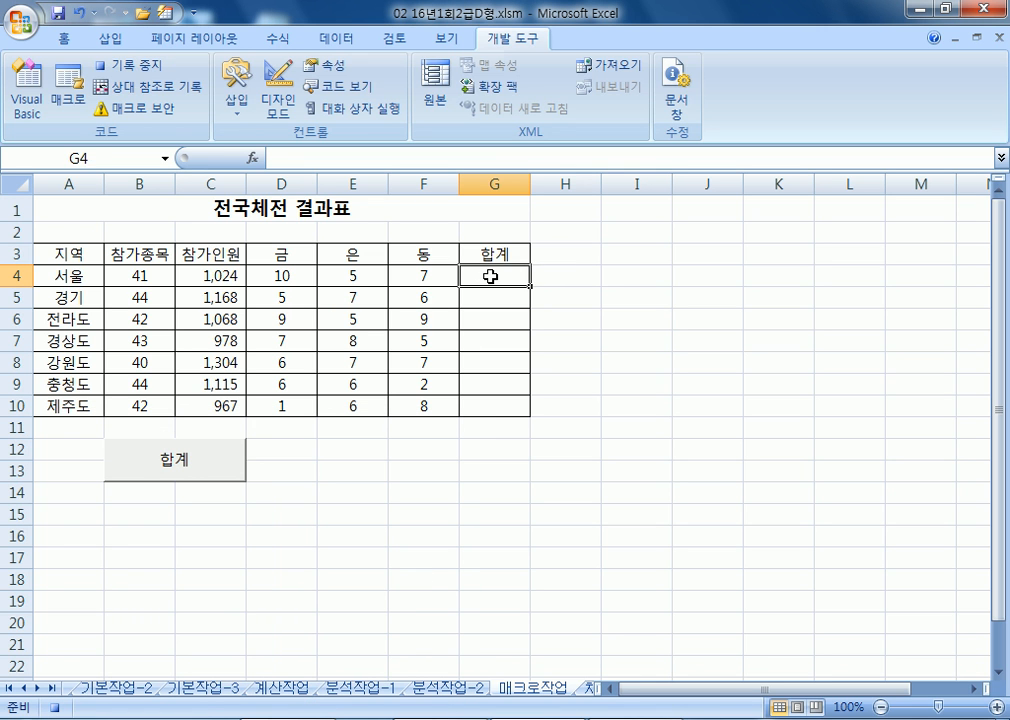
type("=ㄴ")
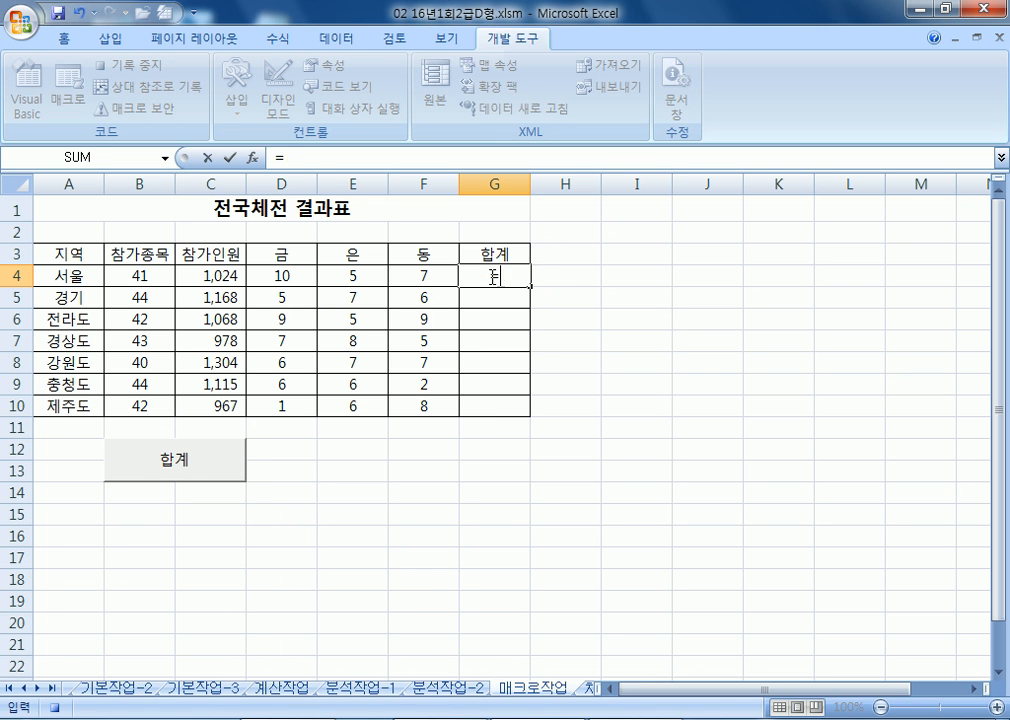
type("UM(")
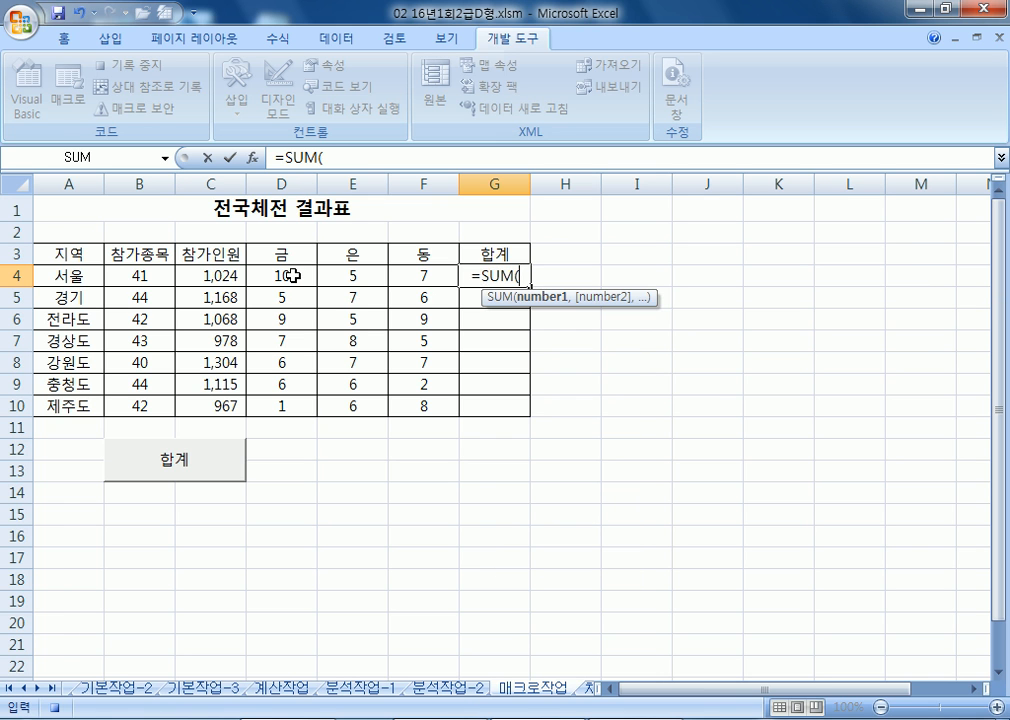
left_click_drag(291, 284, 410, 277)
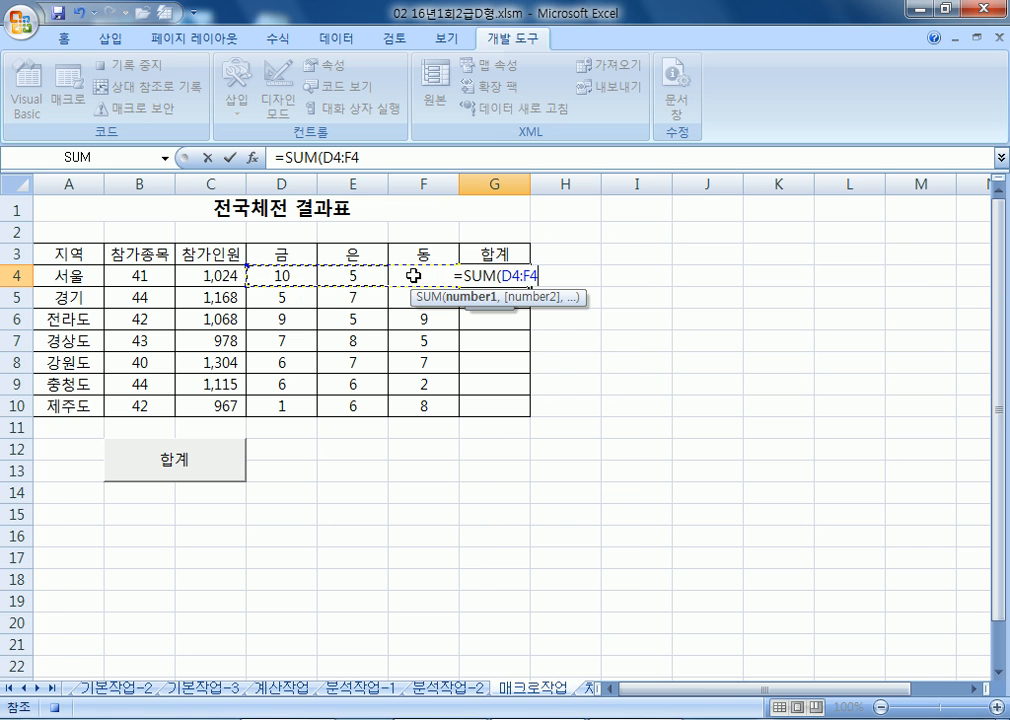
key("Return")
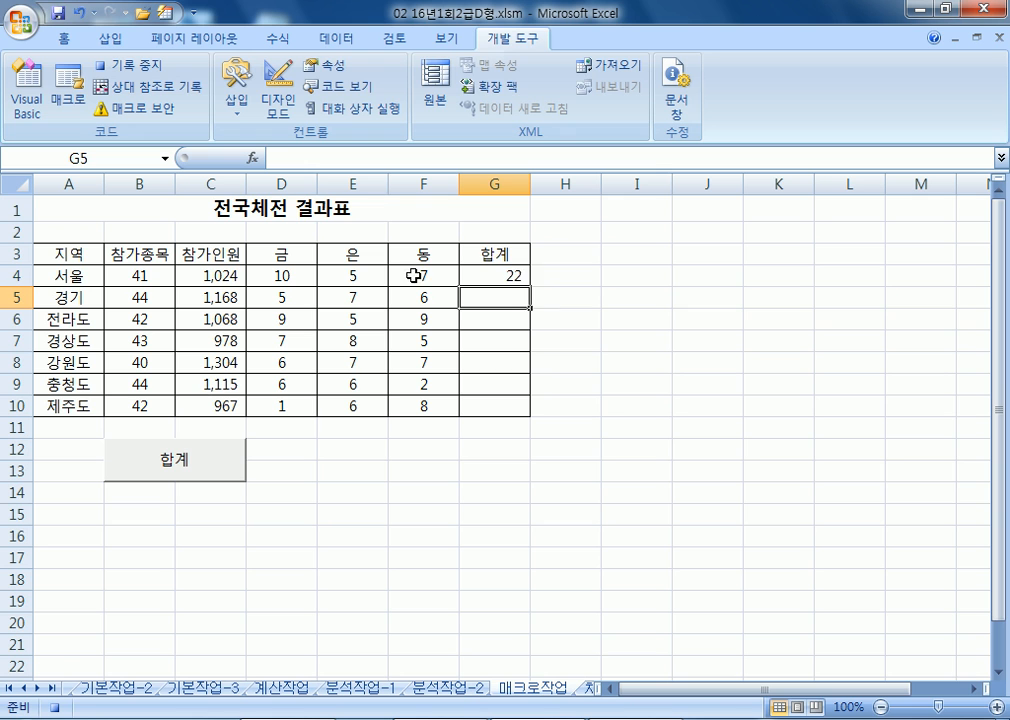
- Fill the G4 formula down through G10 and stop recording the macro
left_click(524, 278)
left_click_drag(528, 287, 525, 410)
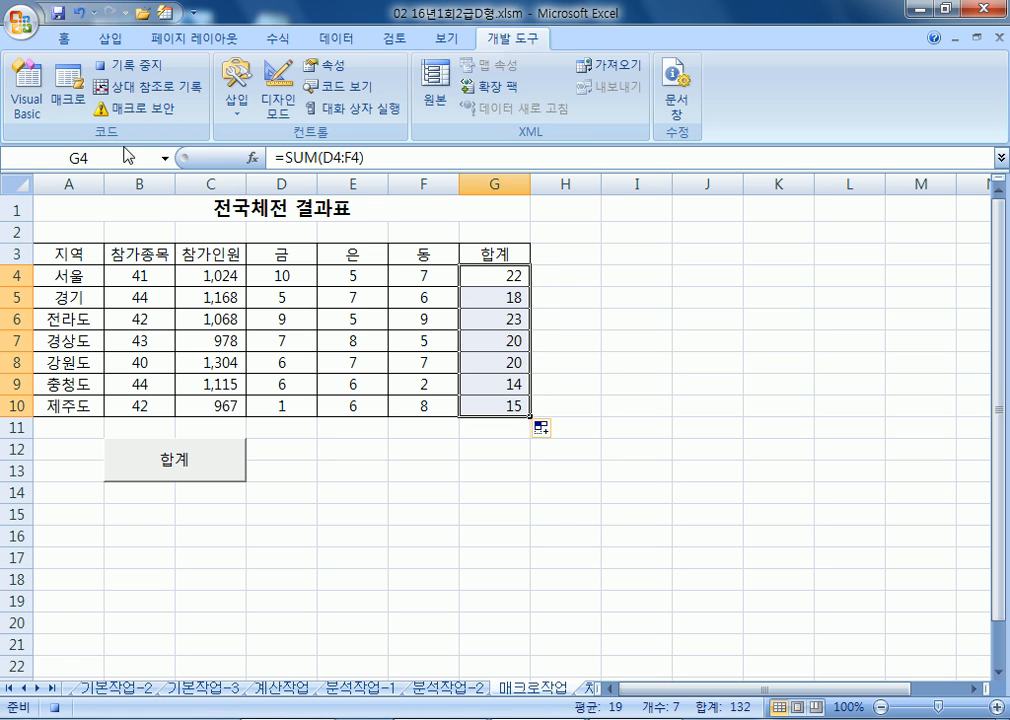
left_click(127, 68)
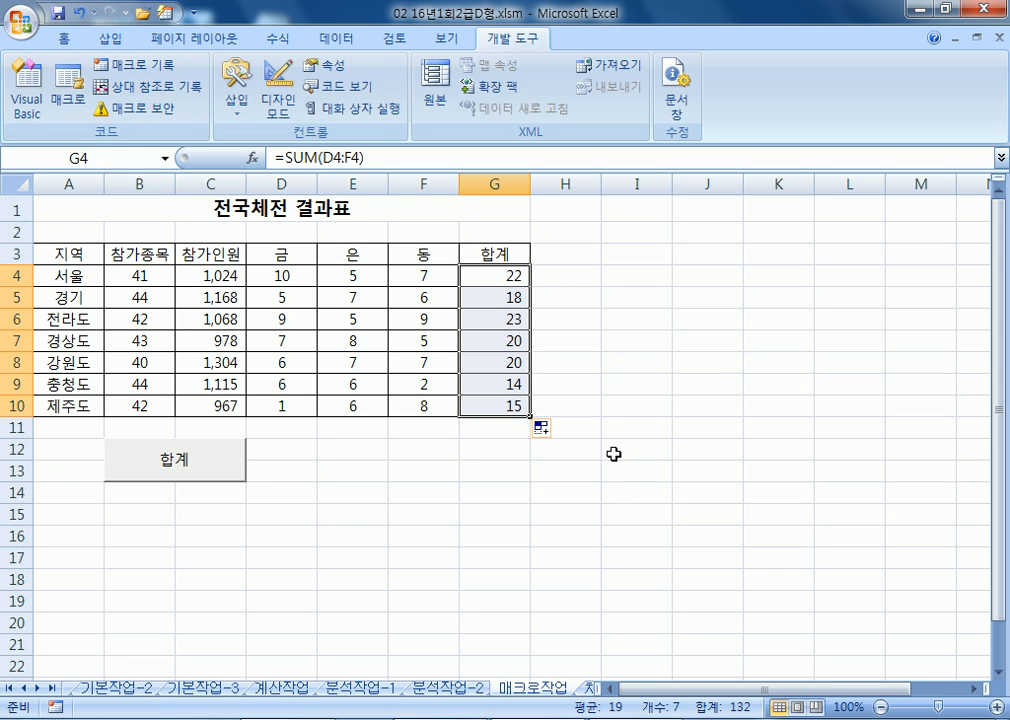
- Clear the totals in G4:G10 and refill them by running the 합계 button, repeating the test once
key("Delete")
left_click(494, 514)
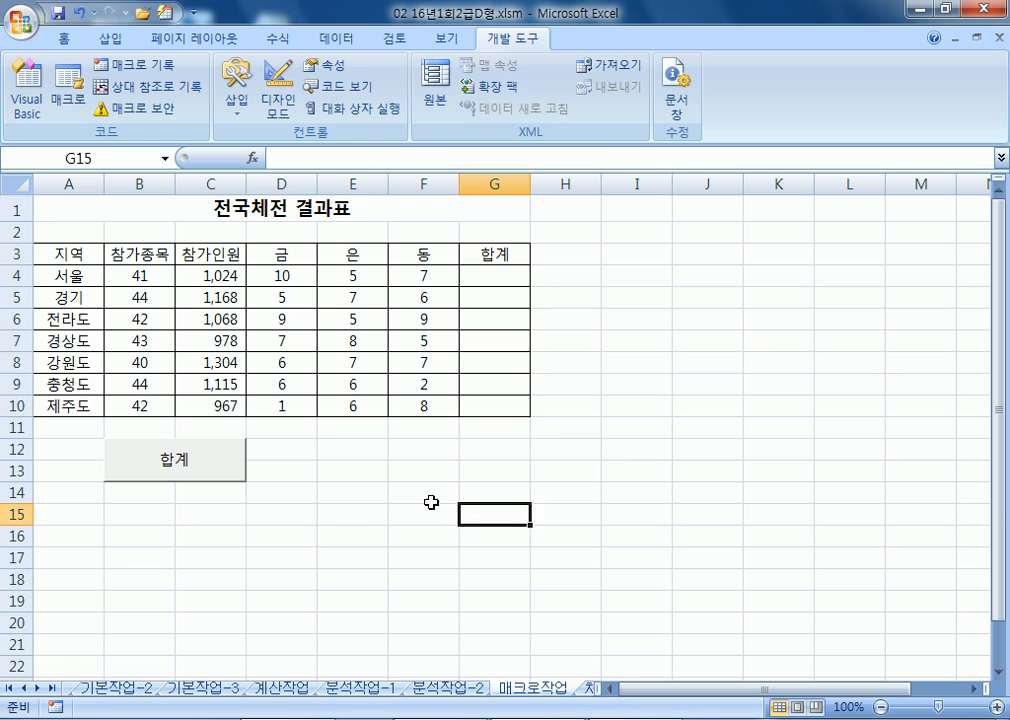
left_click(222, 463)
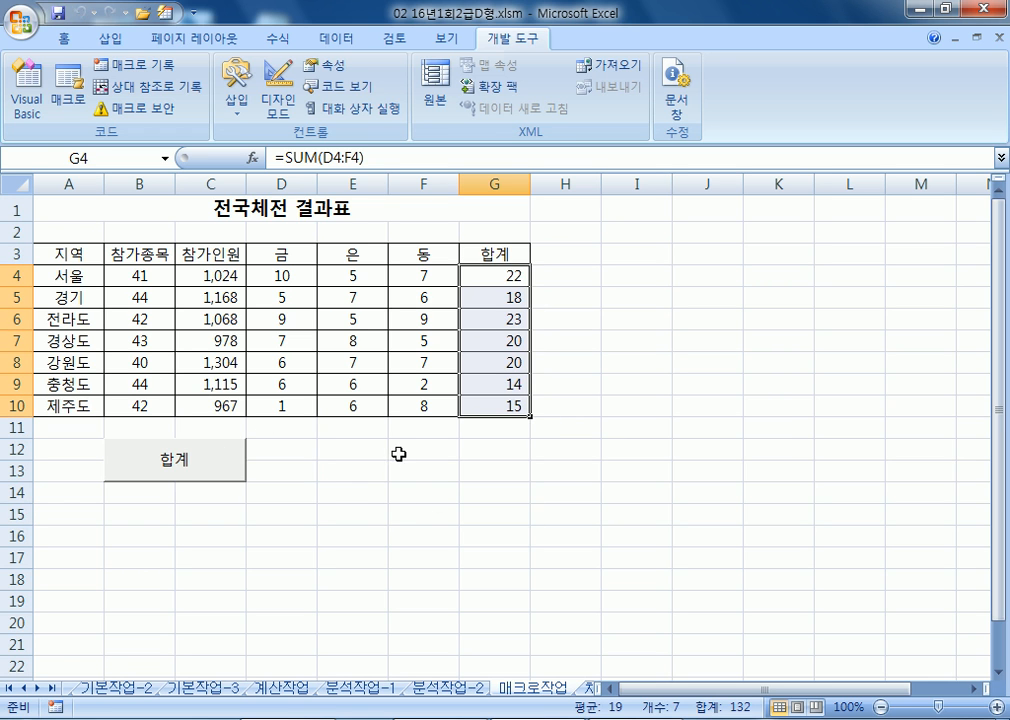
key("Delete")
left_click(361, 508)
left_click(239, 459)
left_click(415, 513)
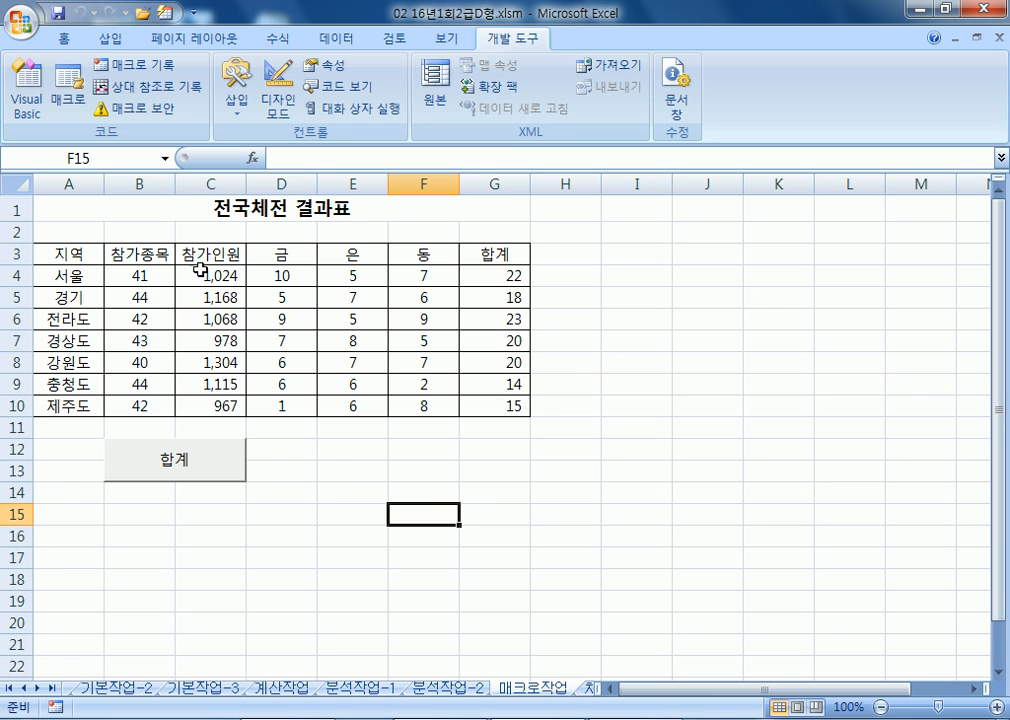
- Try a yellow fill on the medal counts in D4:F10 and reset the range to no fill
left_click(287, 278)
left_click_drag(289, 278, 412, 407)
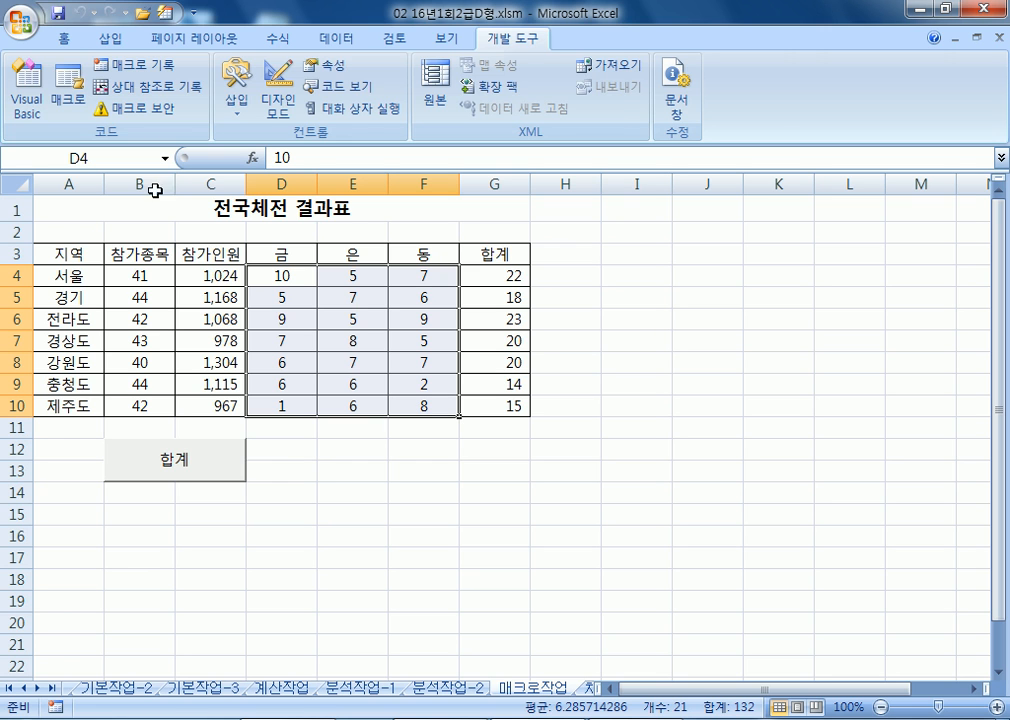
left_click(64, 38)
left_click(218, 103)
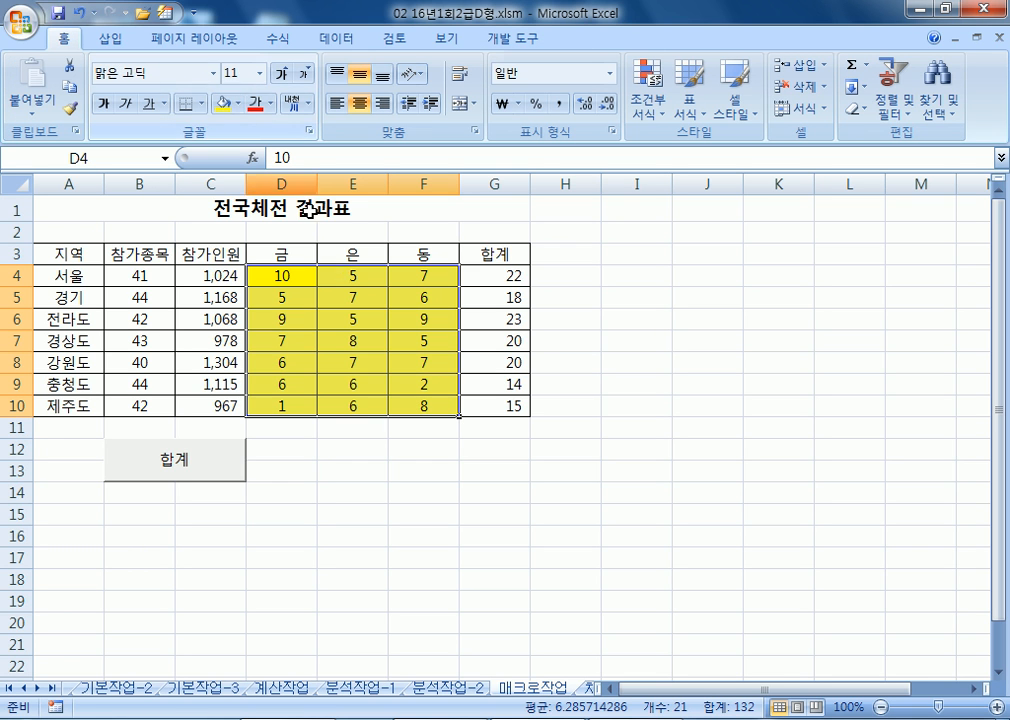
left_click(238, 103)
left_click(250, 286)
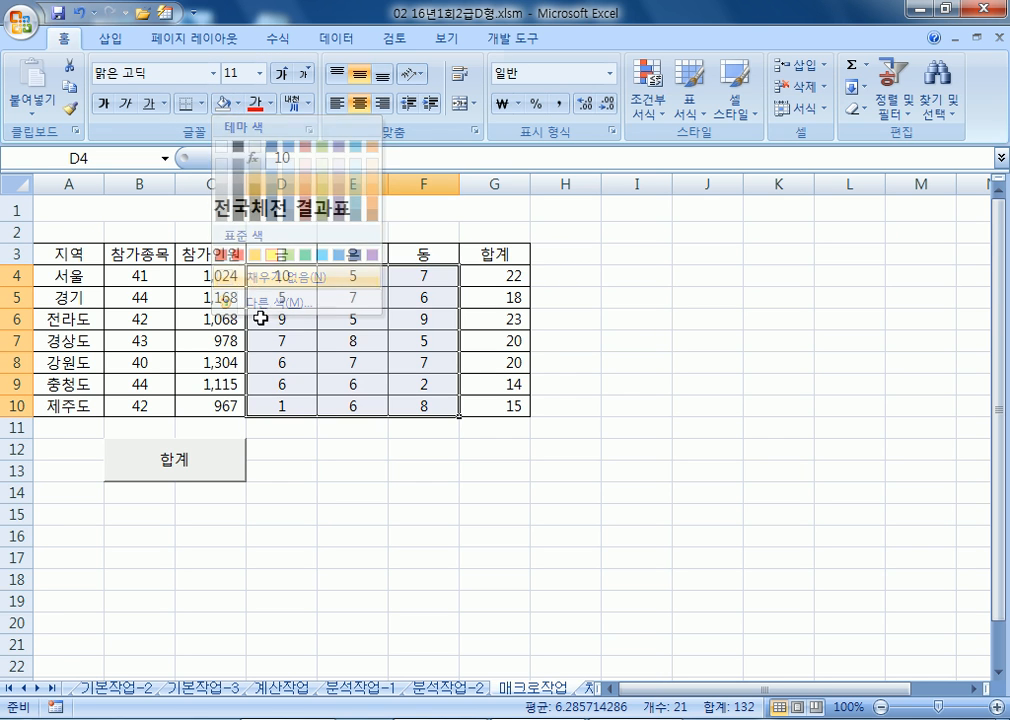
- Draw a rounded rectangle shape over cells E12:F13, about 3.81 cm wide and 1.16 cm high
left_click(79, 211)
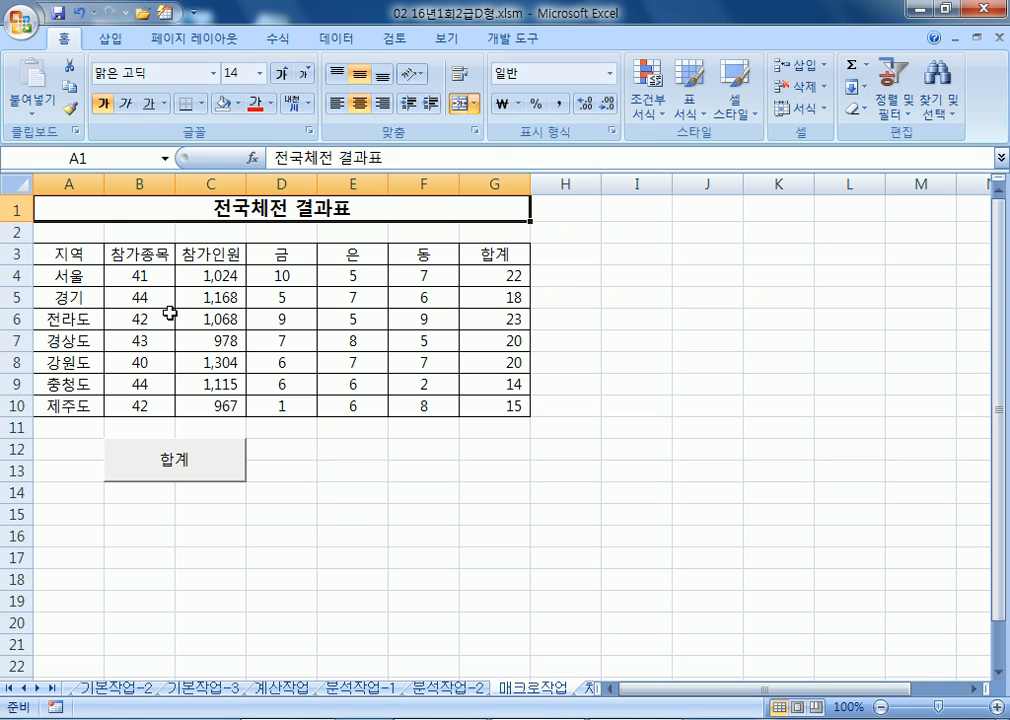
left_click(119, 43)
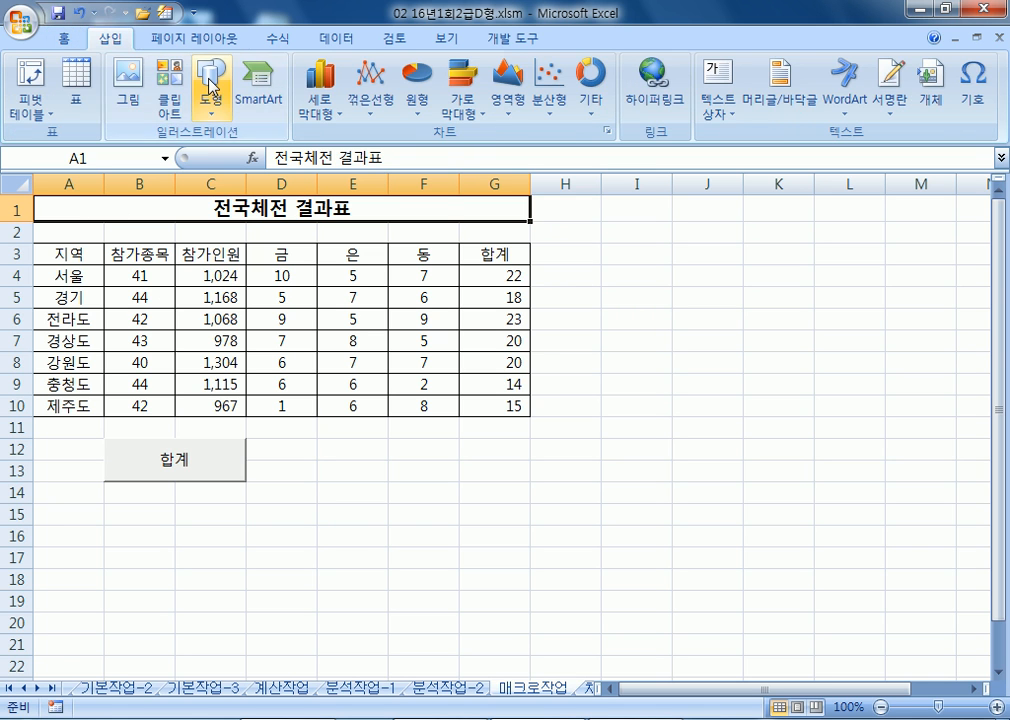
left_click(212, 85)
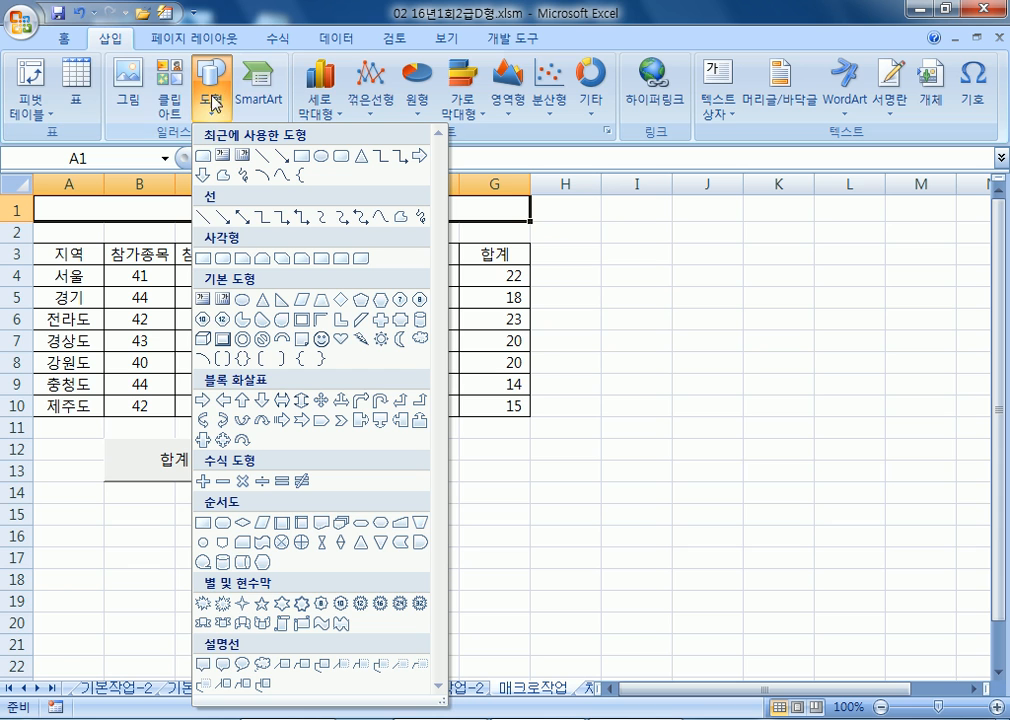
left_click(224, 259)
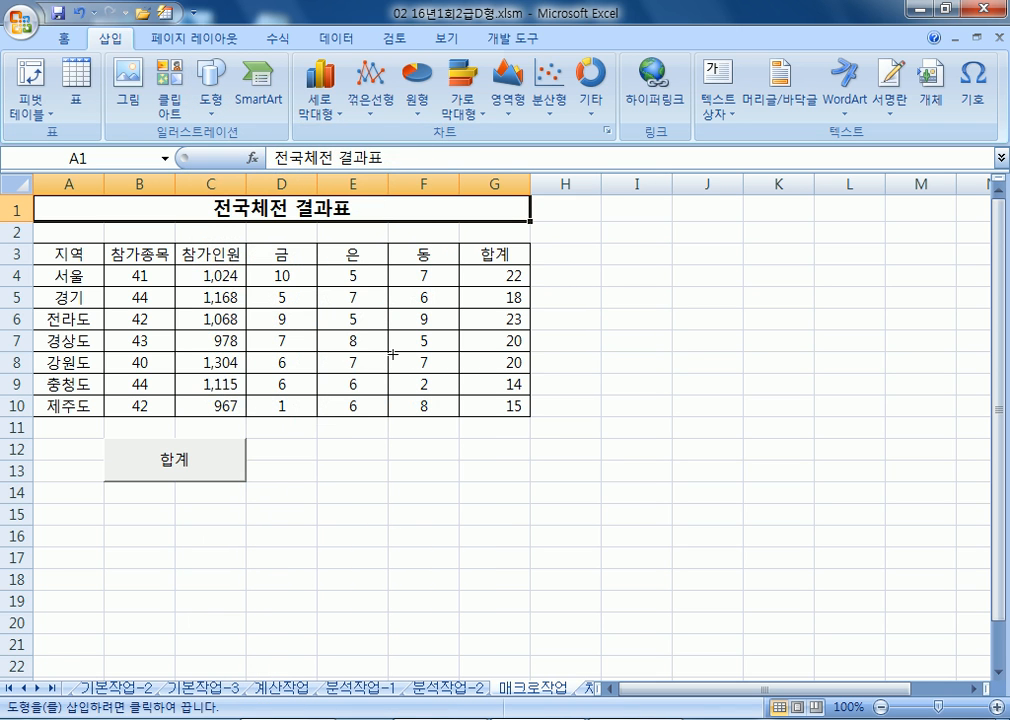
mouse_move(320, 437)
left_mouse_down()
mouse_move(428, 462)
mouse_move(452, 487)
left_mouse_up()
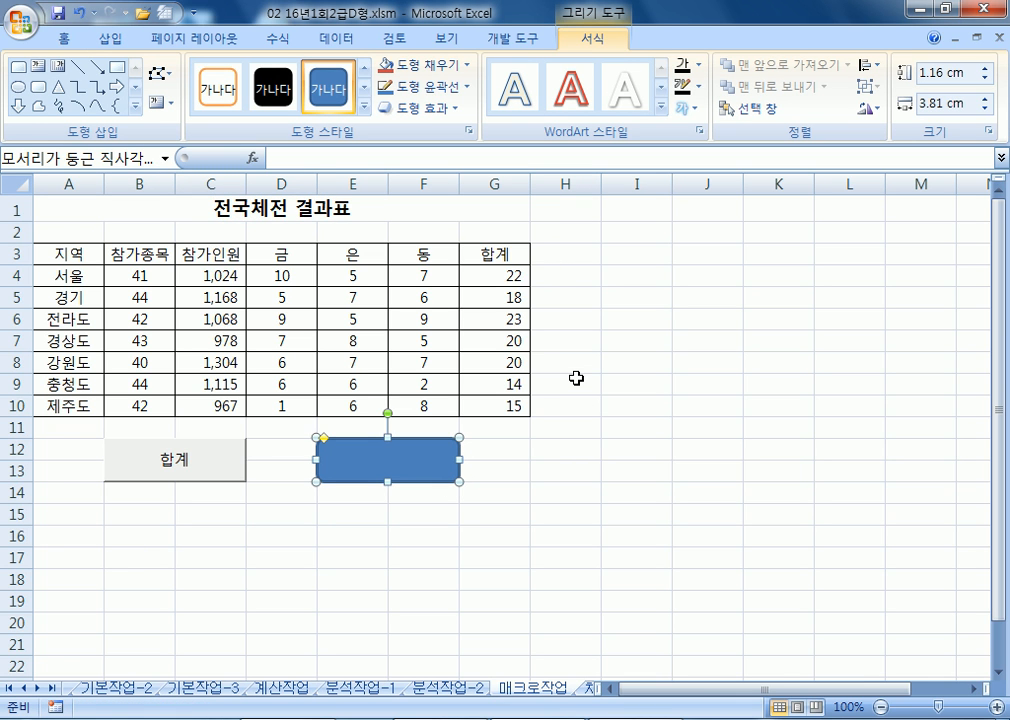
- Label the rounded rectangle with the text 서식
type("TJTLR")
key("shift+Home")
key("Hangul")
type("섯식")
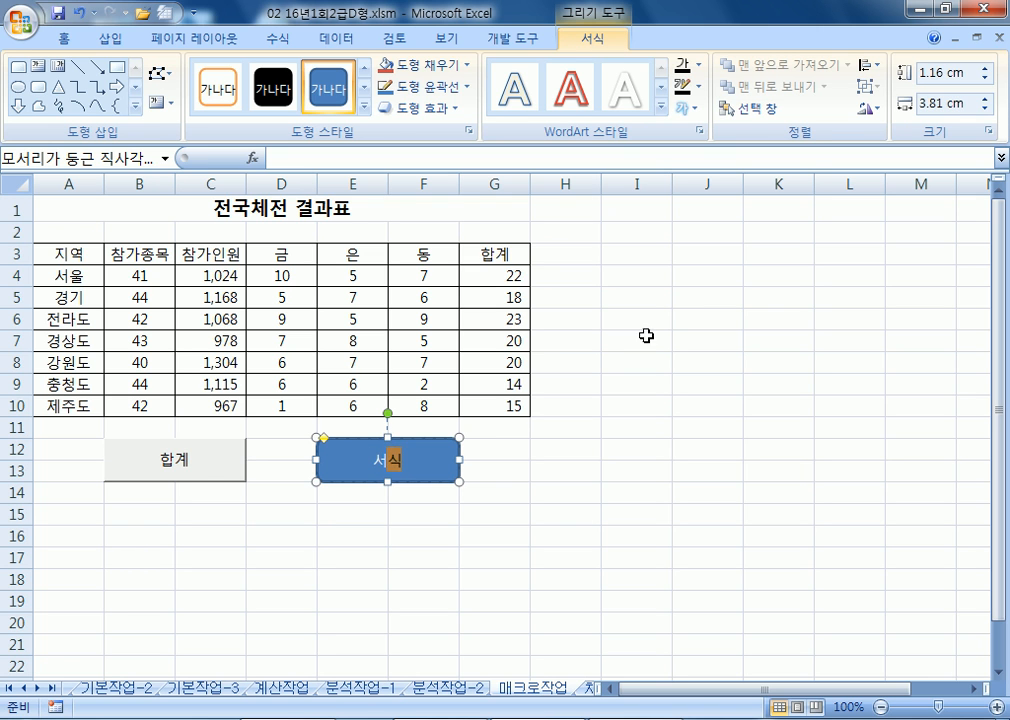
left_click(660, 298)
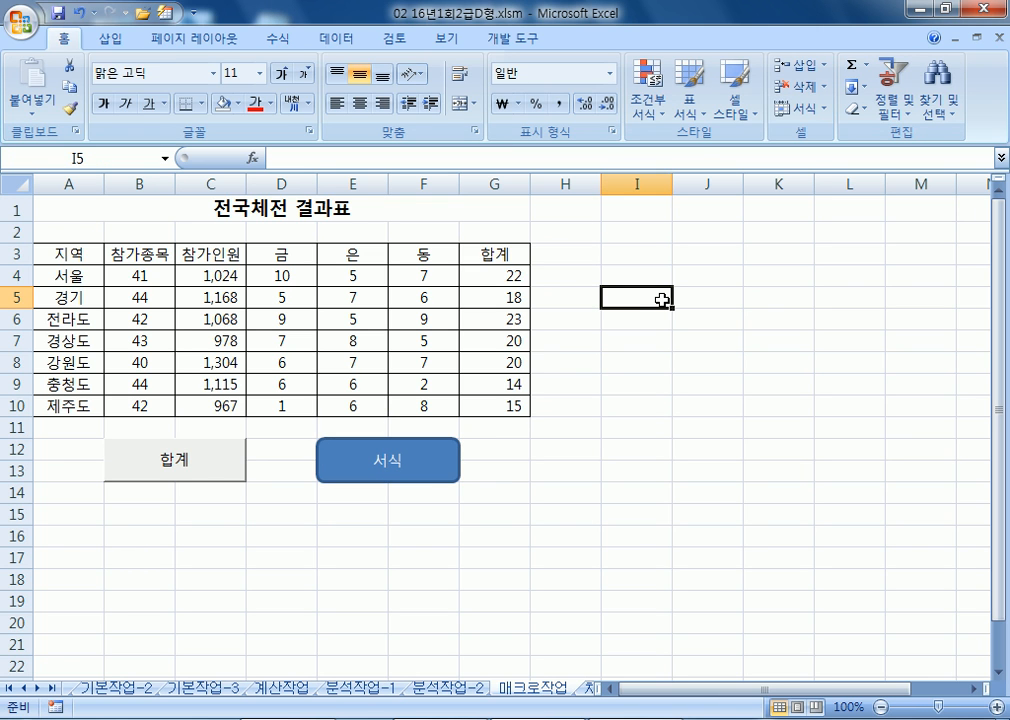
left_click(380, 460, "ctrl")
left_click(598, 467)
left_click(380, 460, "ctrl")
mouse_move(290, 276)
left_mouse_down()
mouse_move(442, 305)
mouse_move(451, 398)
left_mouse_up()
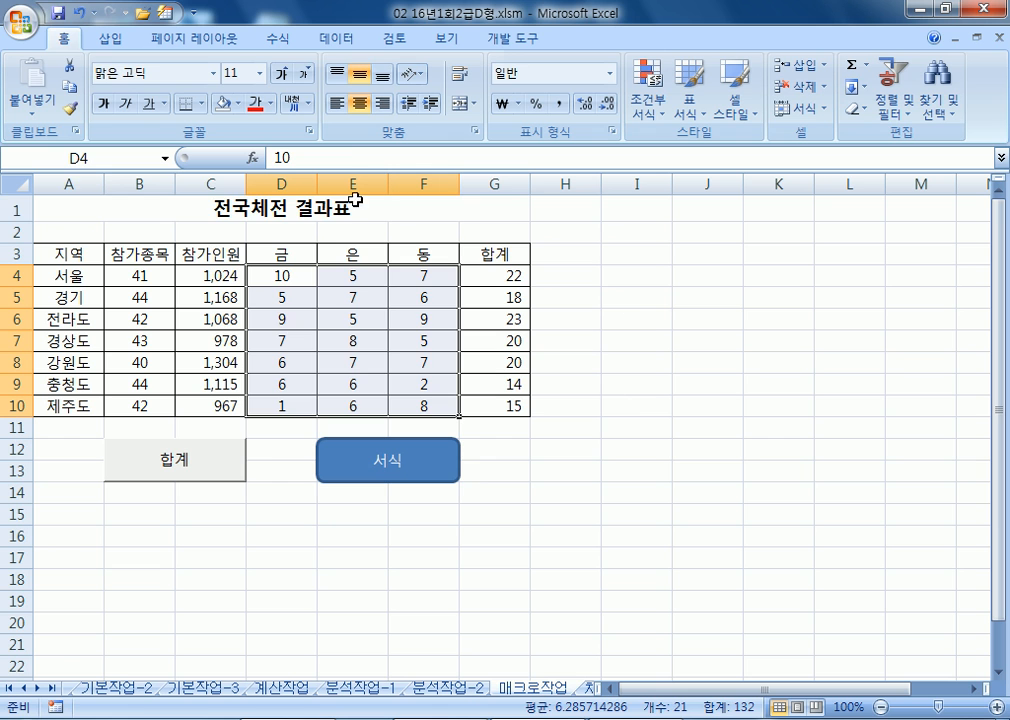
left_click(379, 199)
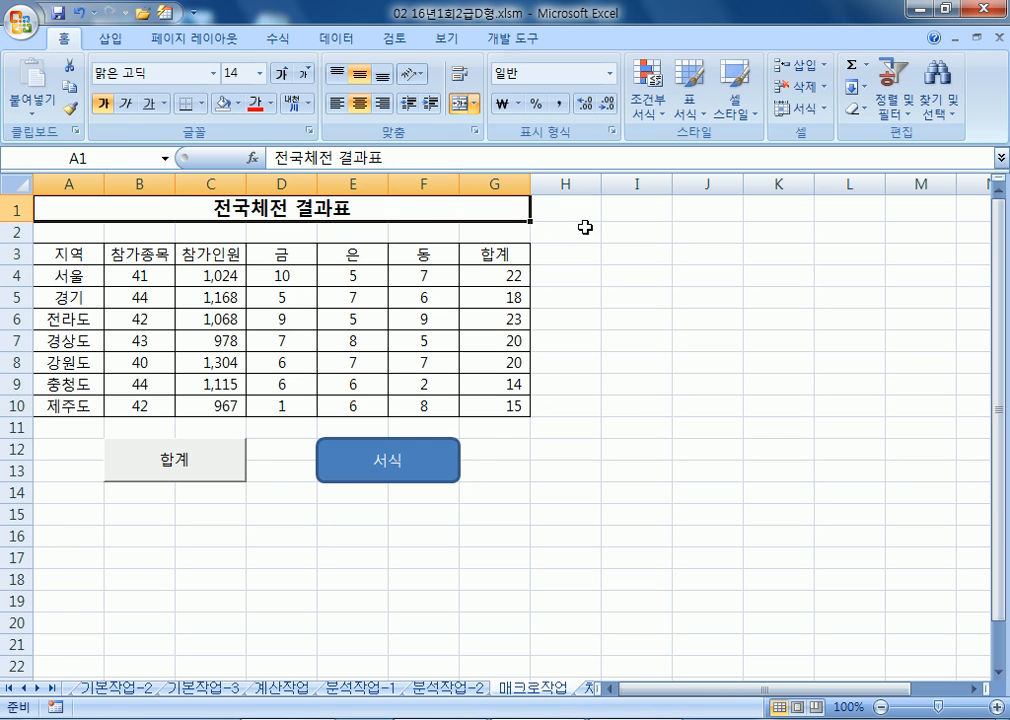
- Assign a new macro named 서식 to the rounded rectangle and begin recording it in the current workbook
right_click(440, 454)
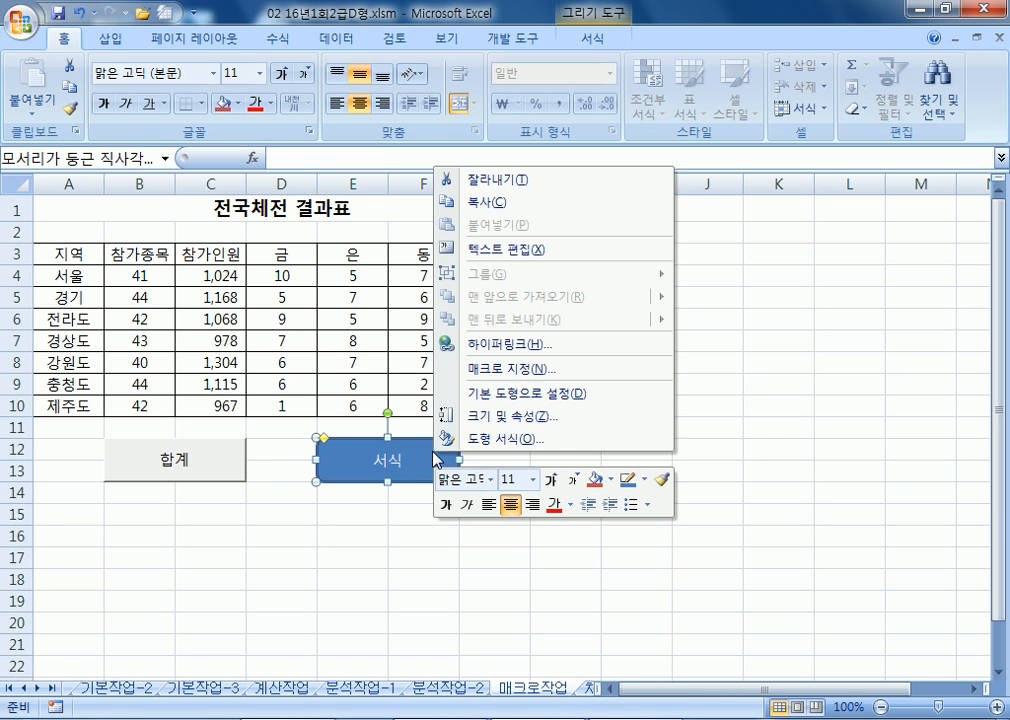
left_click(512, 370)
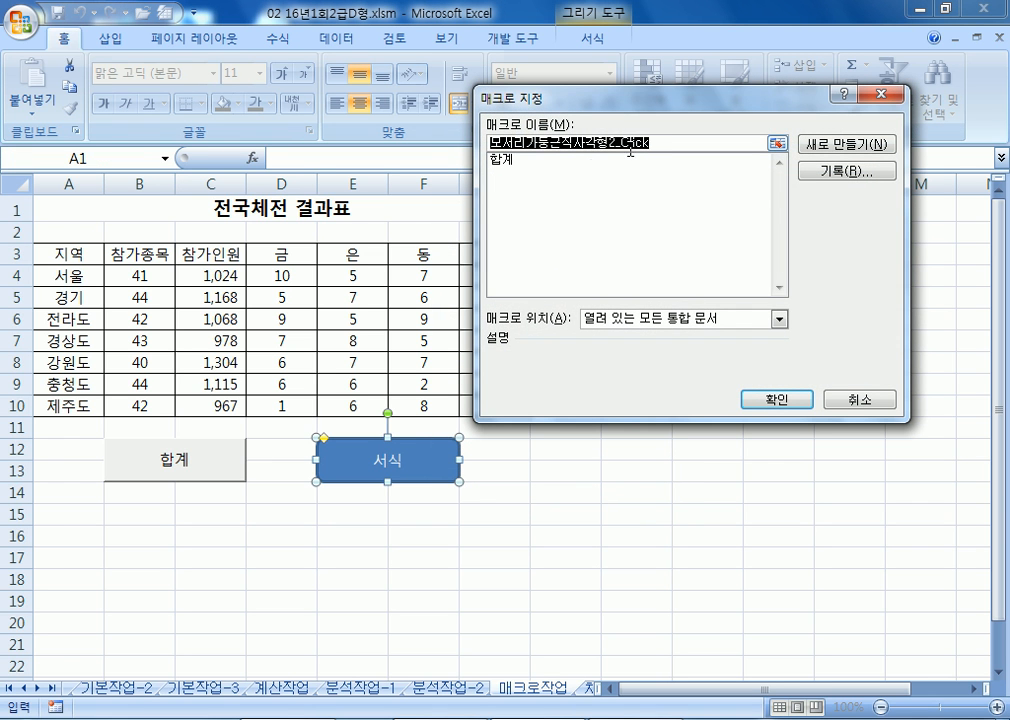
left_click(498, 160)
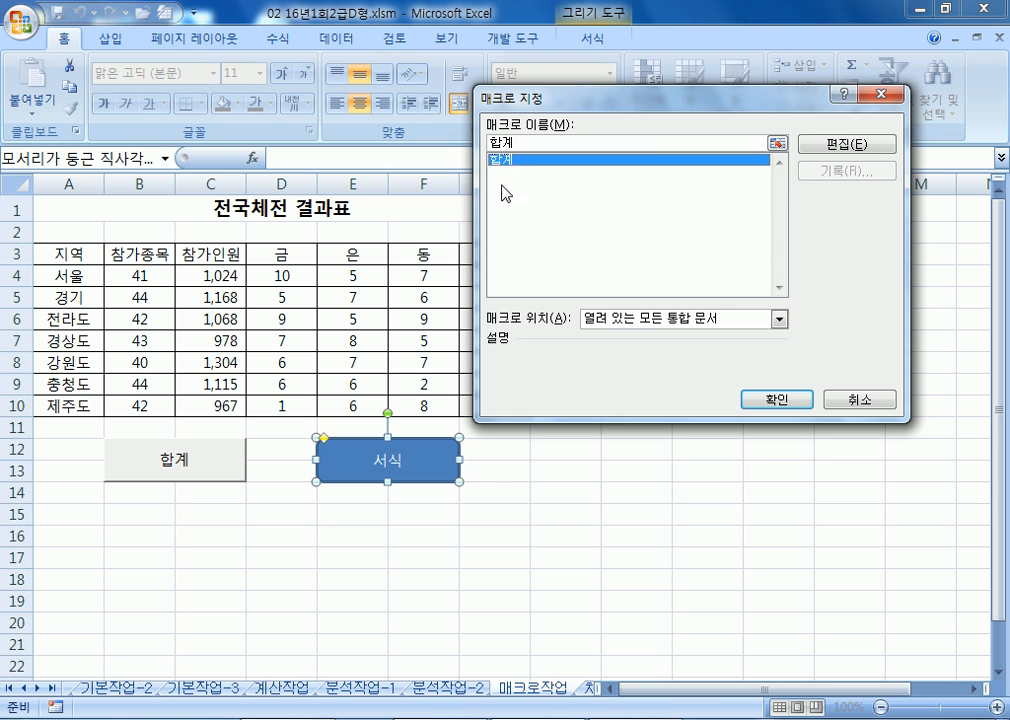
left_click_drag(534, 146, 453, 151)
type("서식")
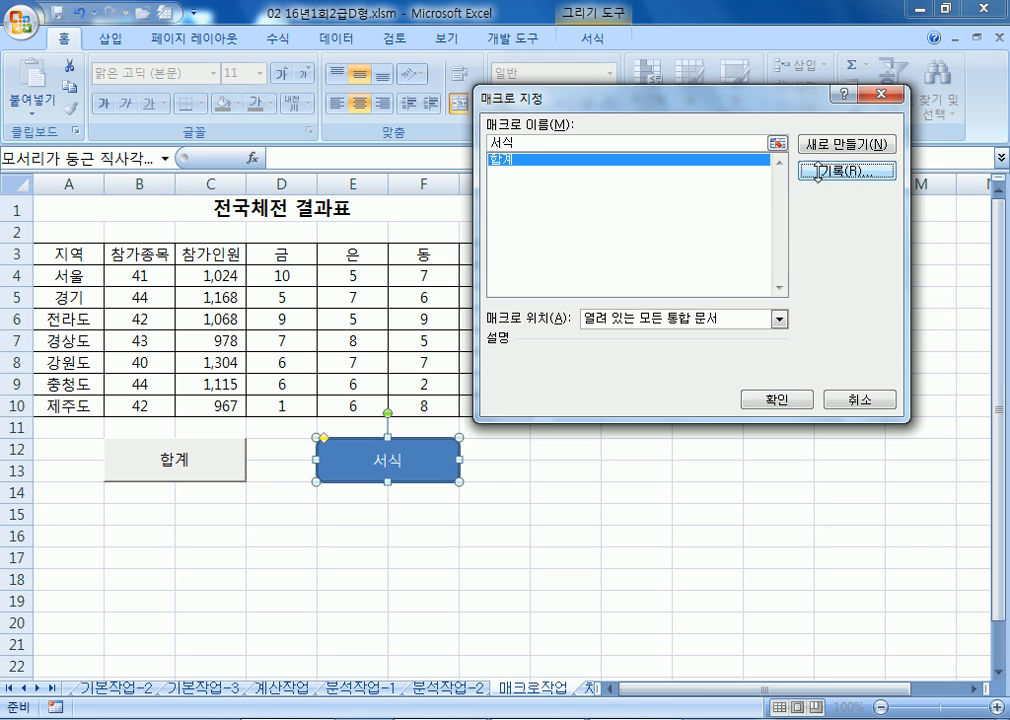
left_click(822, 175)
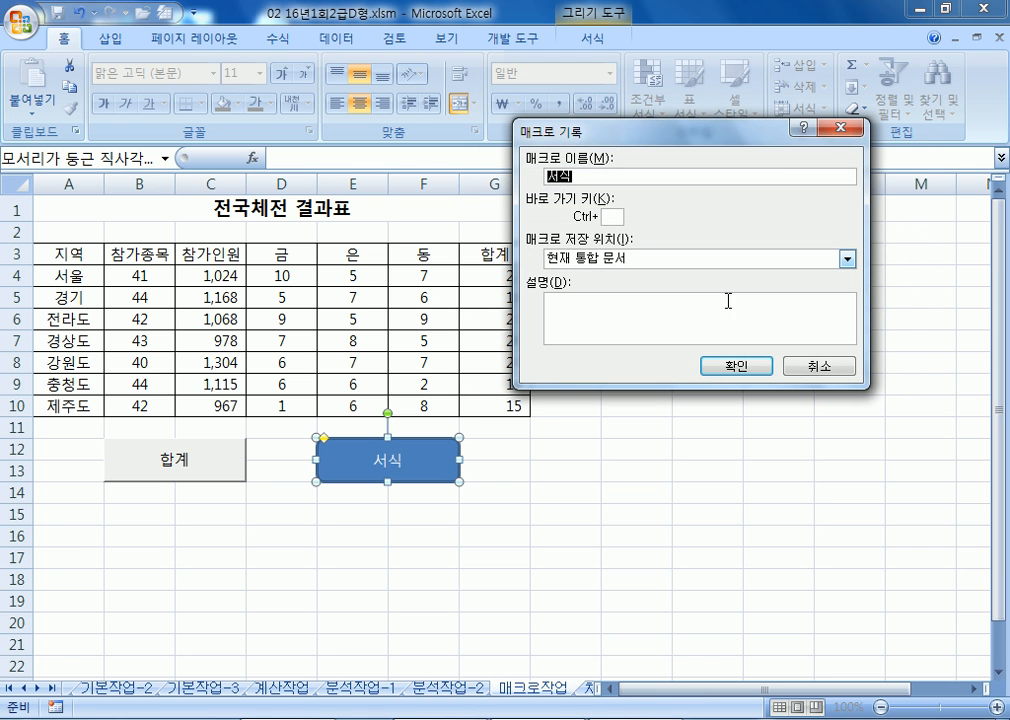
left_click(717, 366)
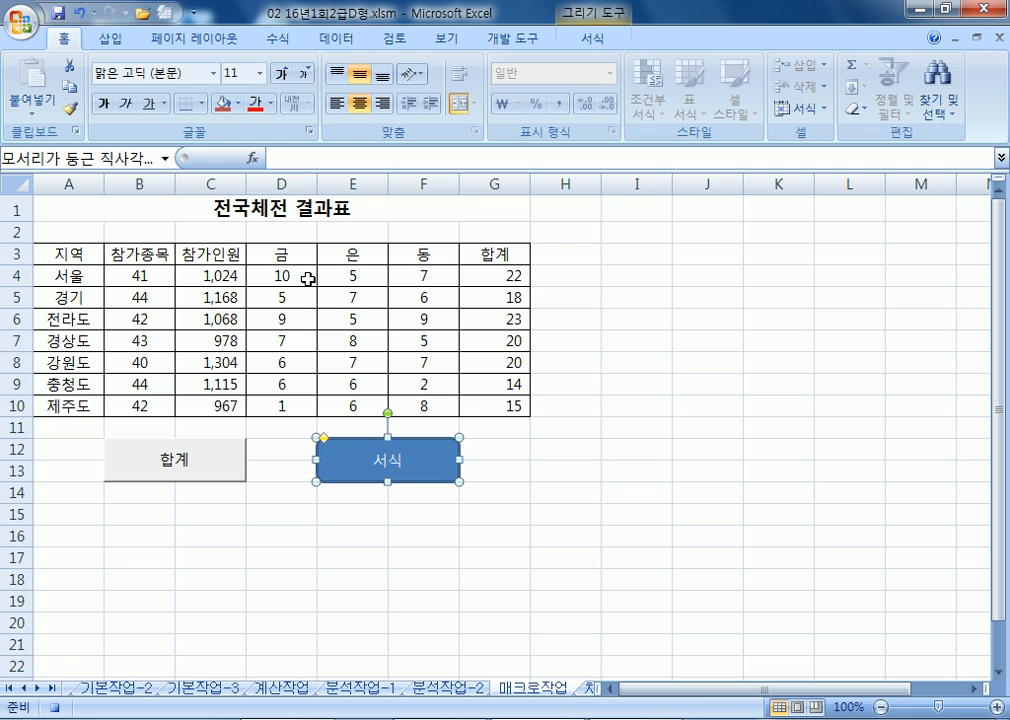
- Apply a yellow fill to the medal counts in D4:F10 and stop recording the macro
left_click_drag(285, 272, 424, 404)
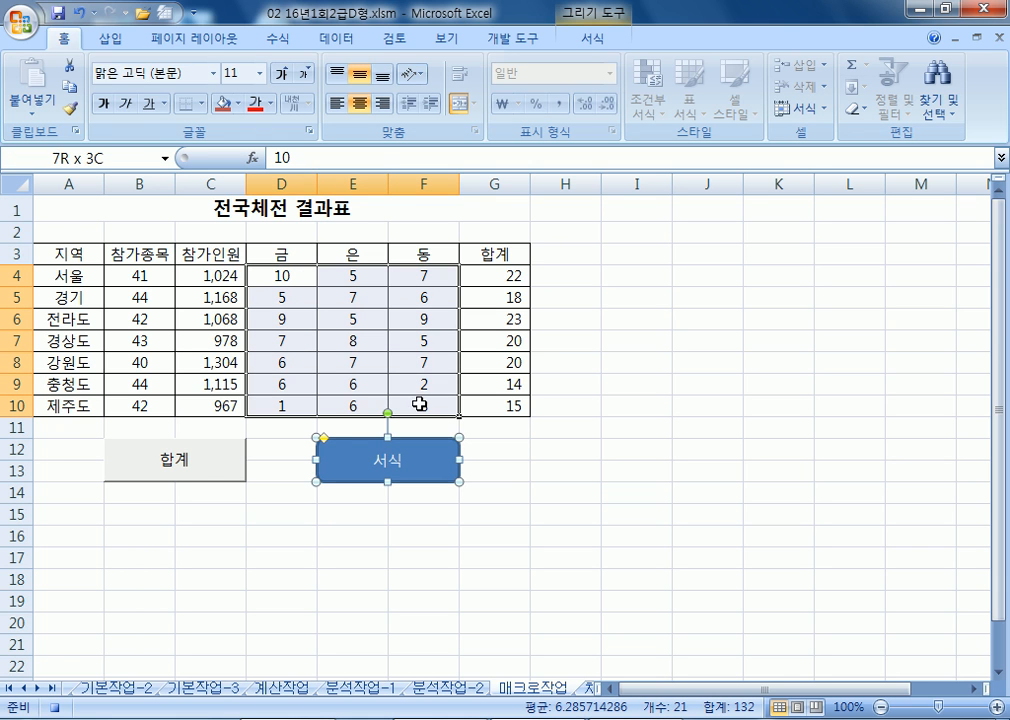
left_click(240, 103)
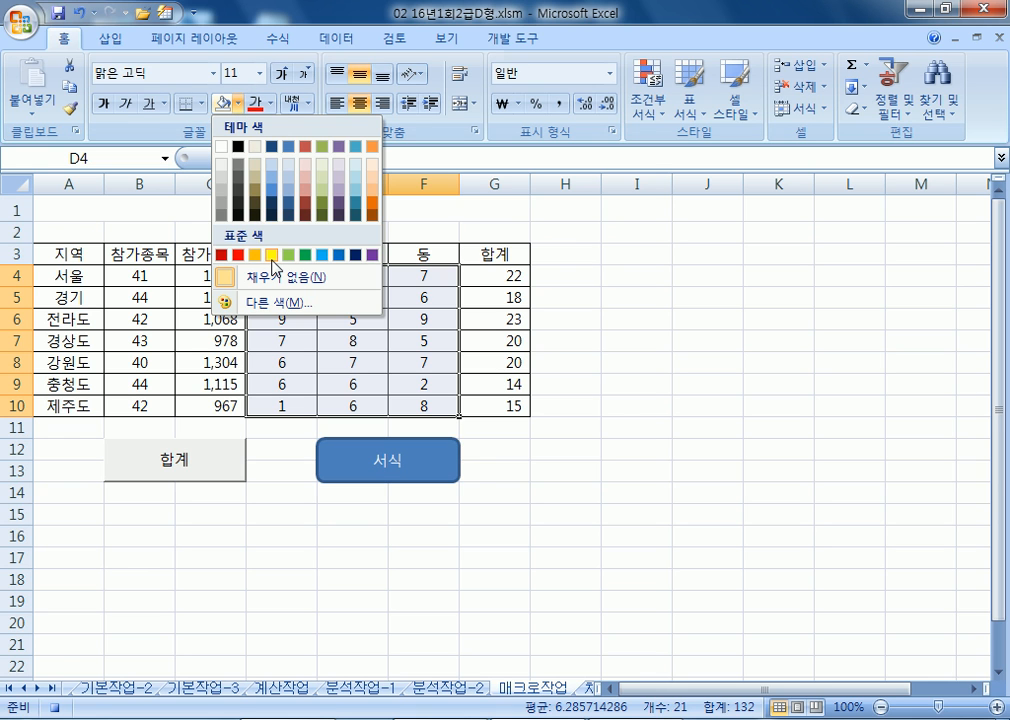
left_click(271, 256)
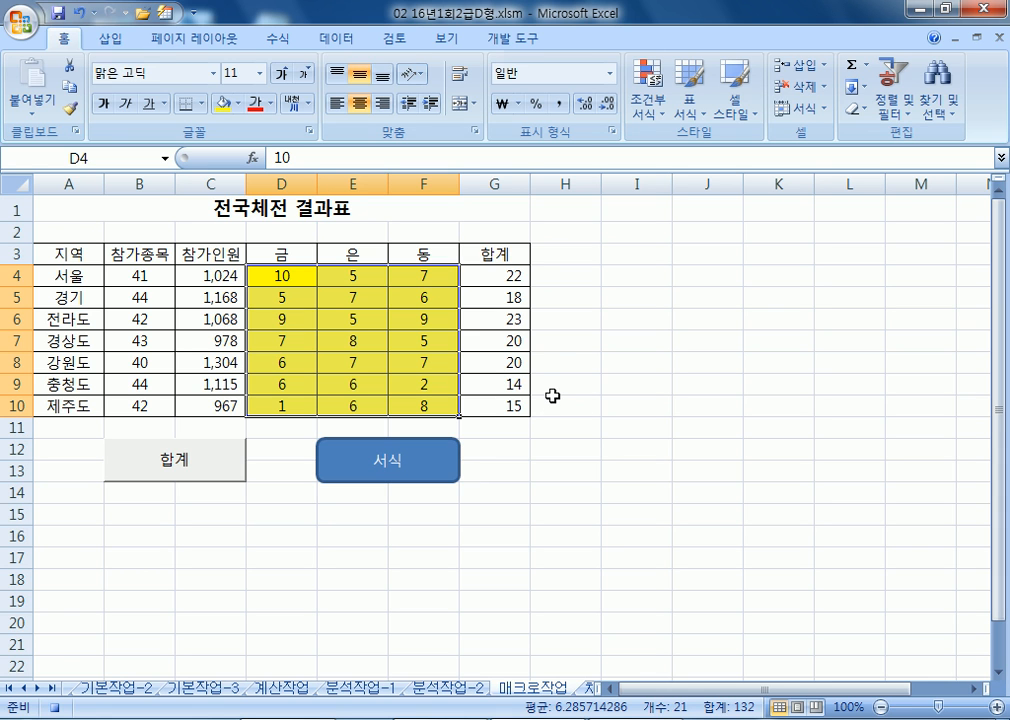
left_click(514, 38)
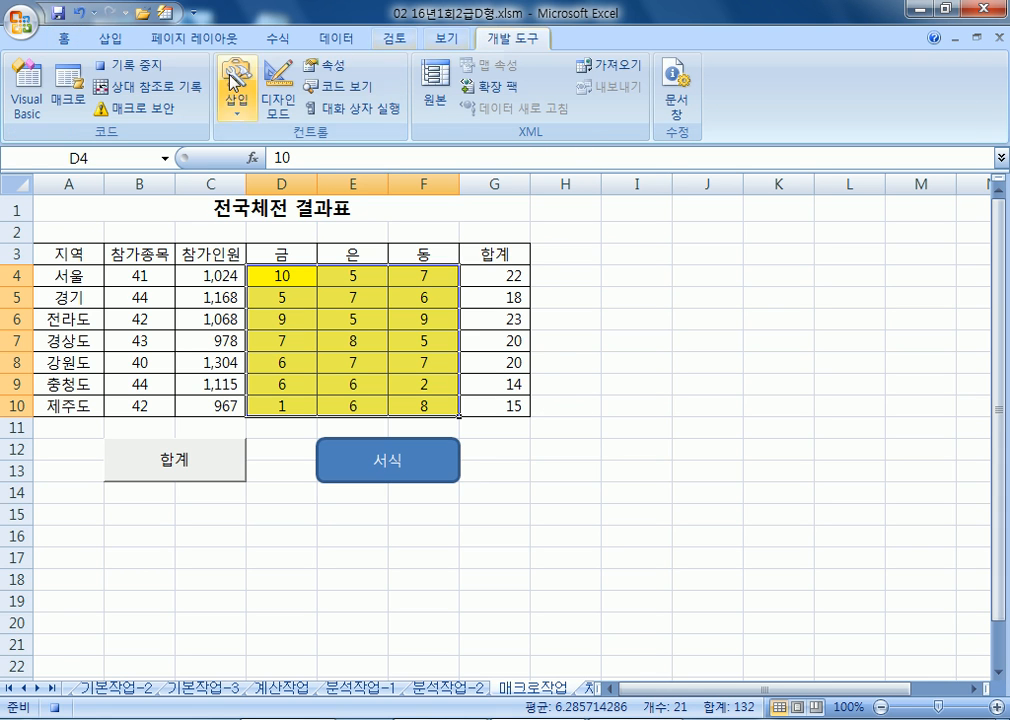
left_click(146, 72)
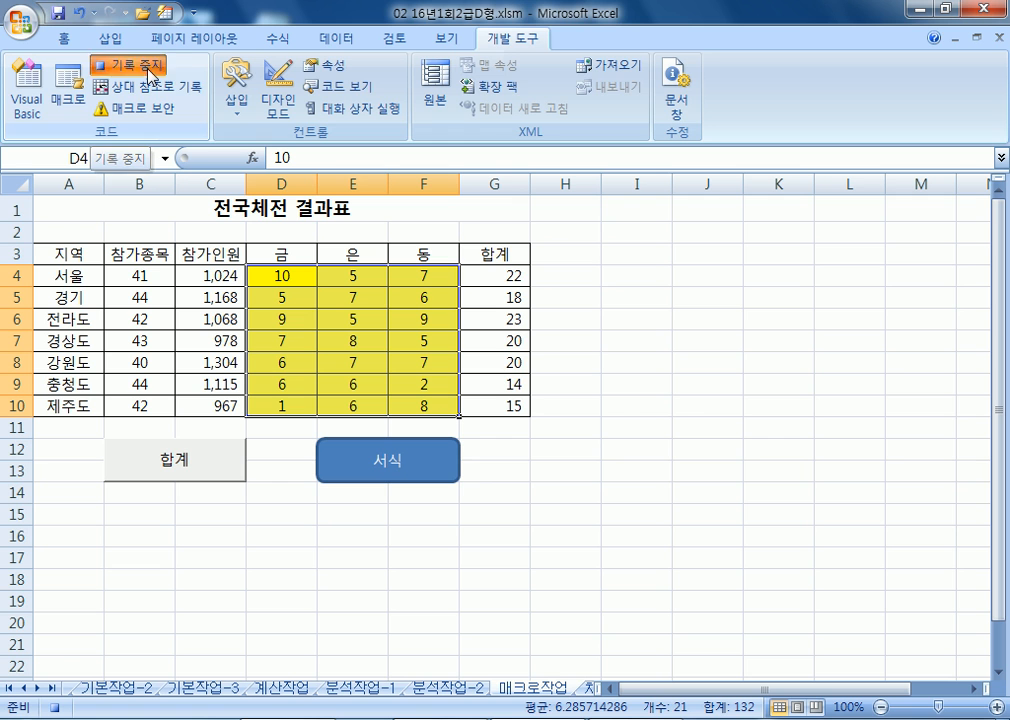
- Fill D4:F10 with red, then test the 서식 shape's macro on the range
left_click(62, 39)
left_click(237, 103)
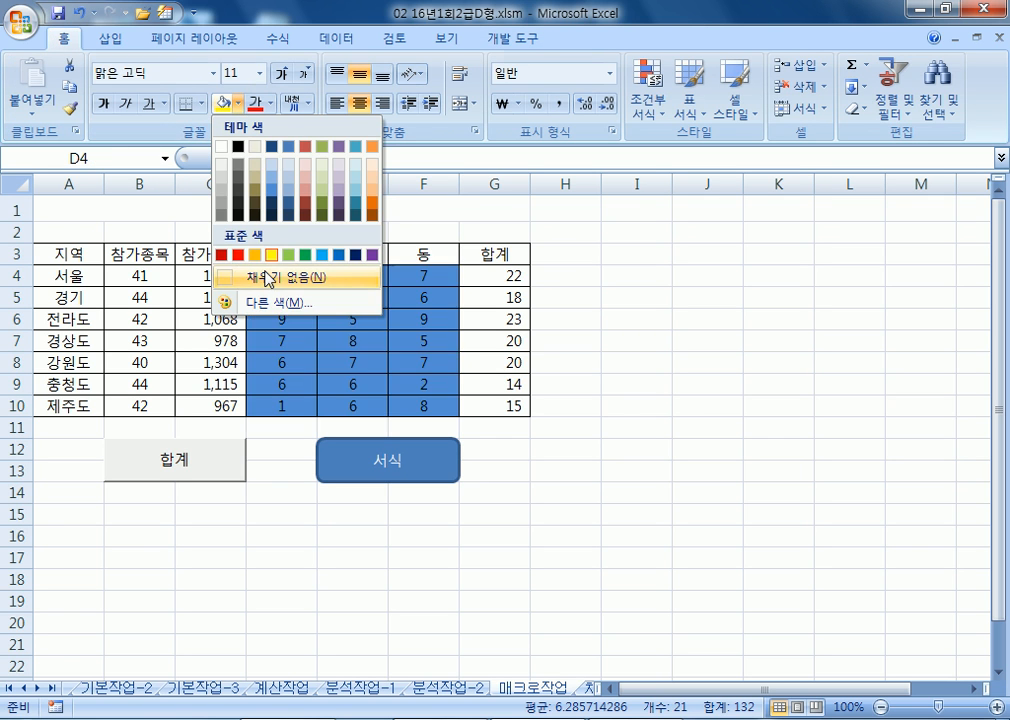
left_click(221, 255)
left_click(655, 406)
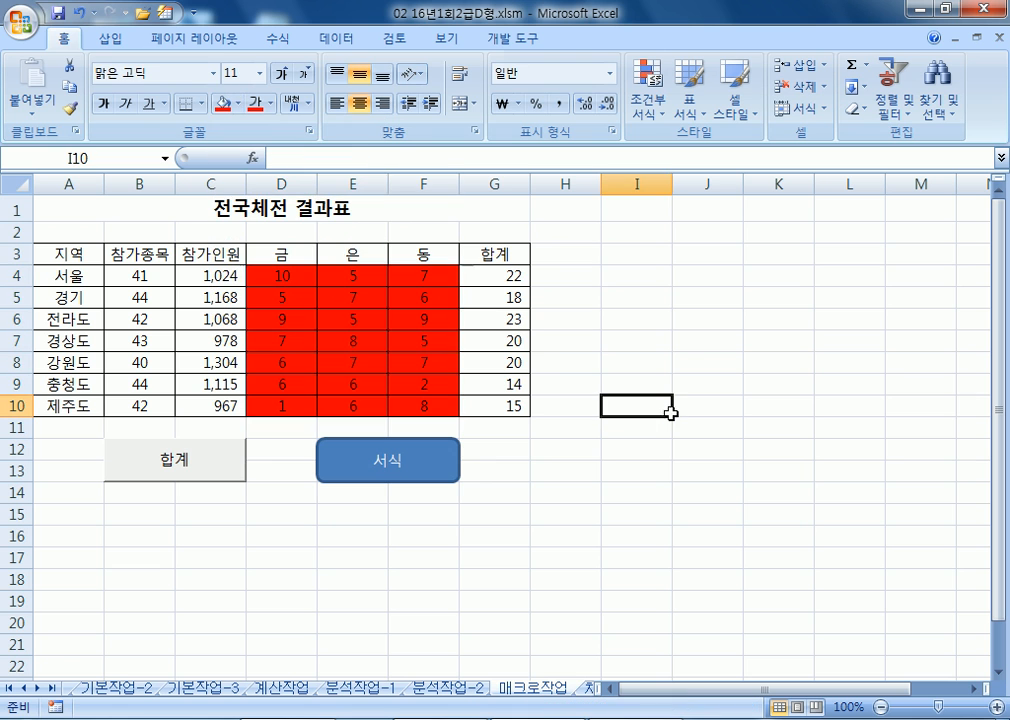
left_click(424, 472)
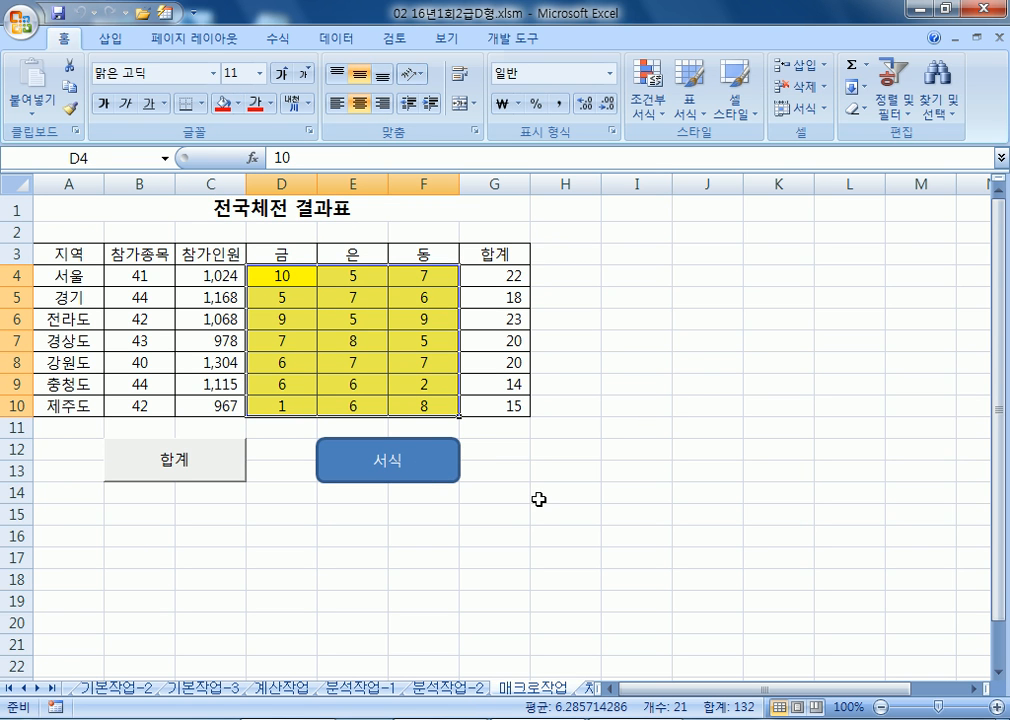
left_click(606, 279)
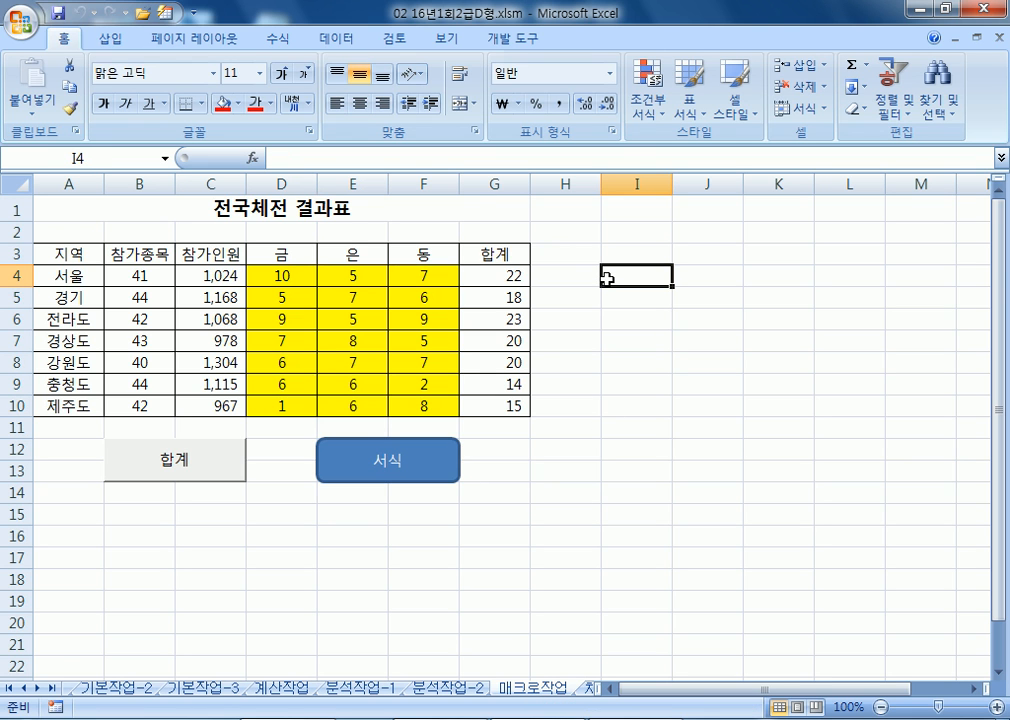
- Check the 서식 and 합계 entries in the workbook's macro list and close it unchanged
left_click(508, 40)
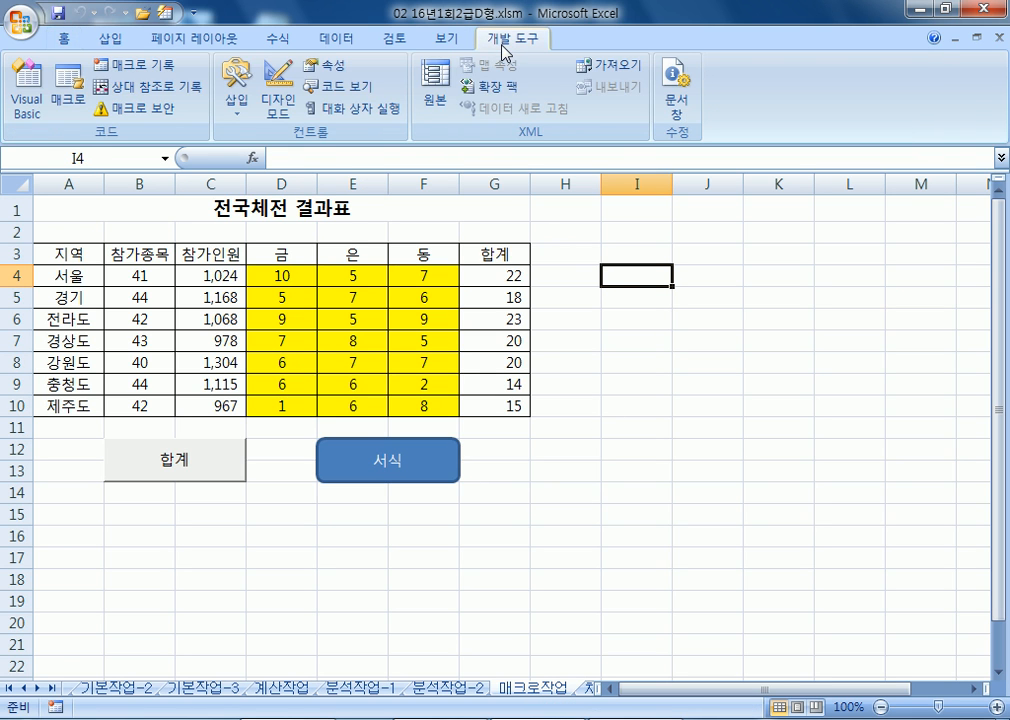
left_click(66, 92)
left_click(489, 173)
left_click(489, 161)
left_click(490, 172)
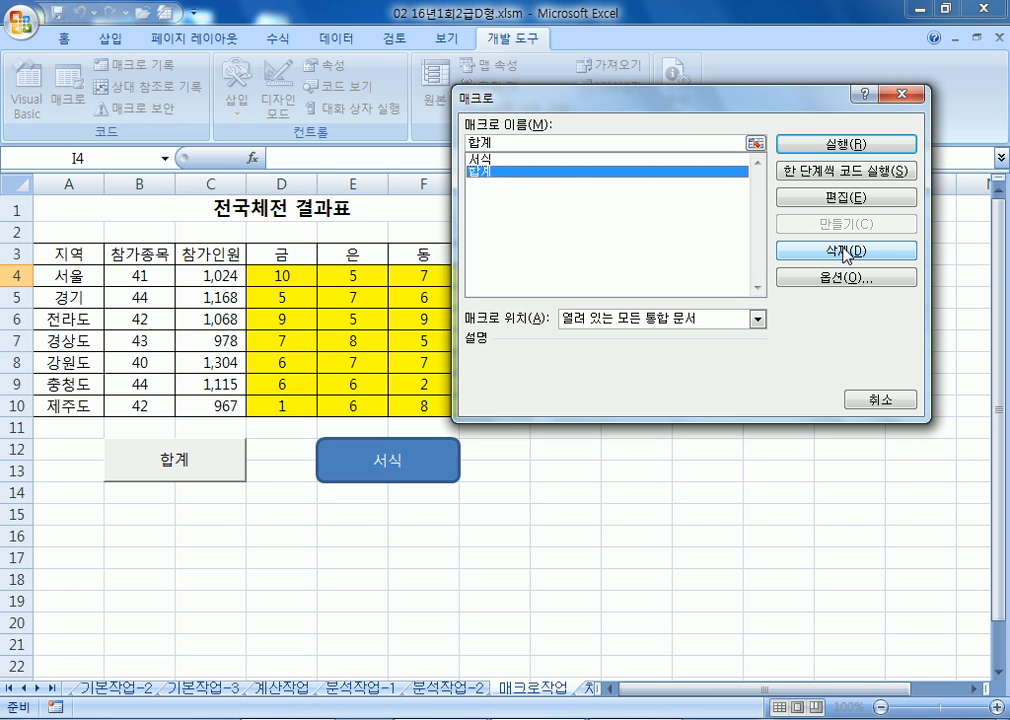
left_click(880, 399)
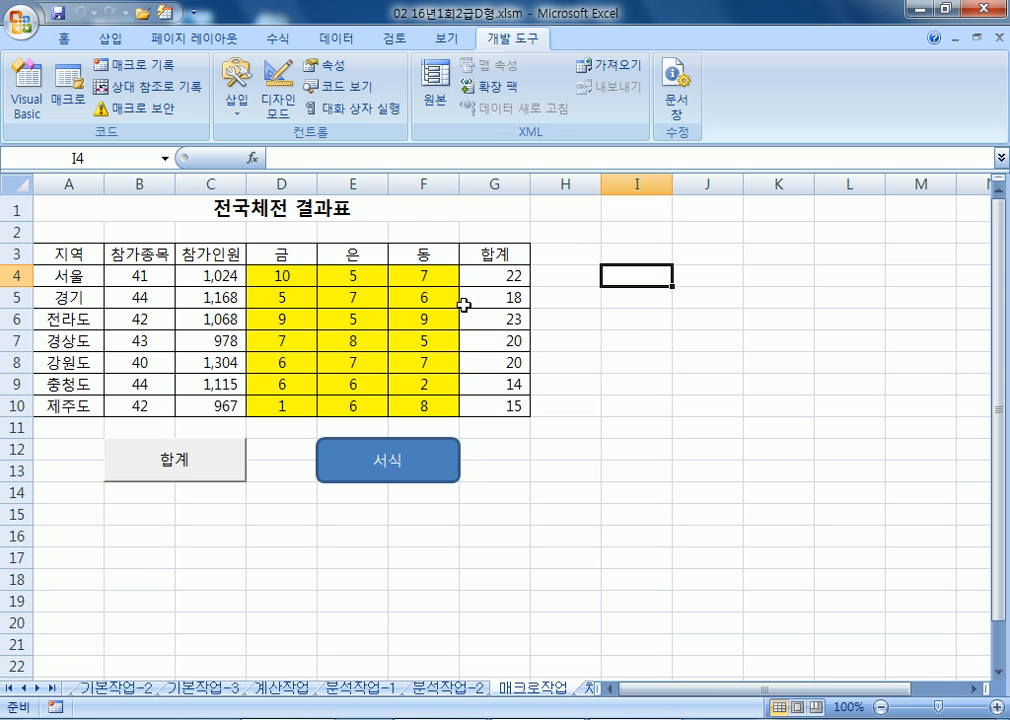
- Draw a form button over cells I3:J4 and begin recording a new macro named 평균 for it
left_click(236, 100)
left_click(228, 156)
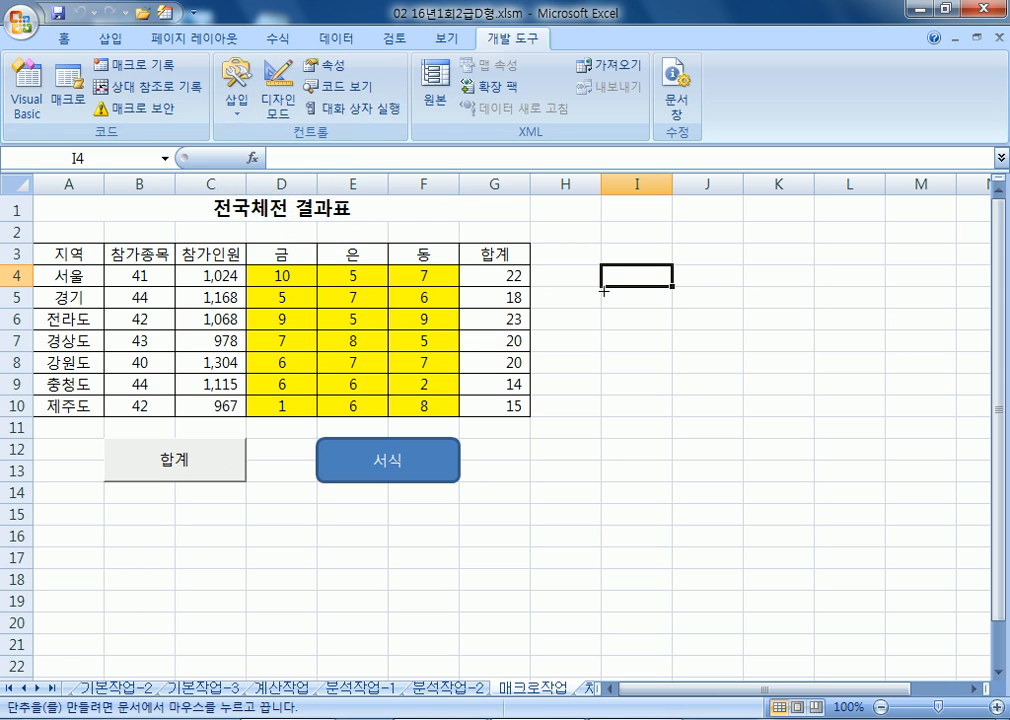
left_click_drag(601, 243, 724, 293)
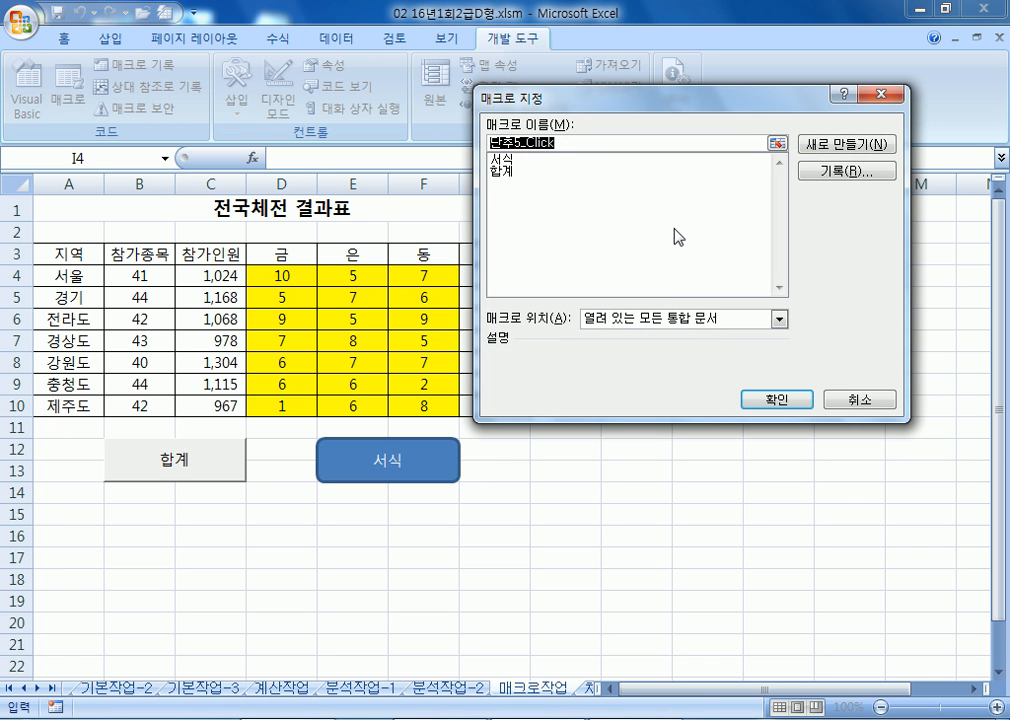
type("ㅍㄱ")
key("BackSpace")
key("BackSpace")
type("평규")
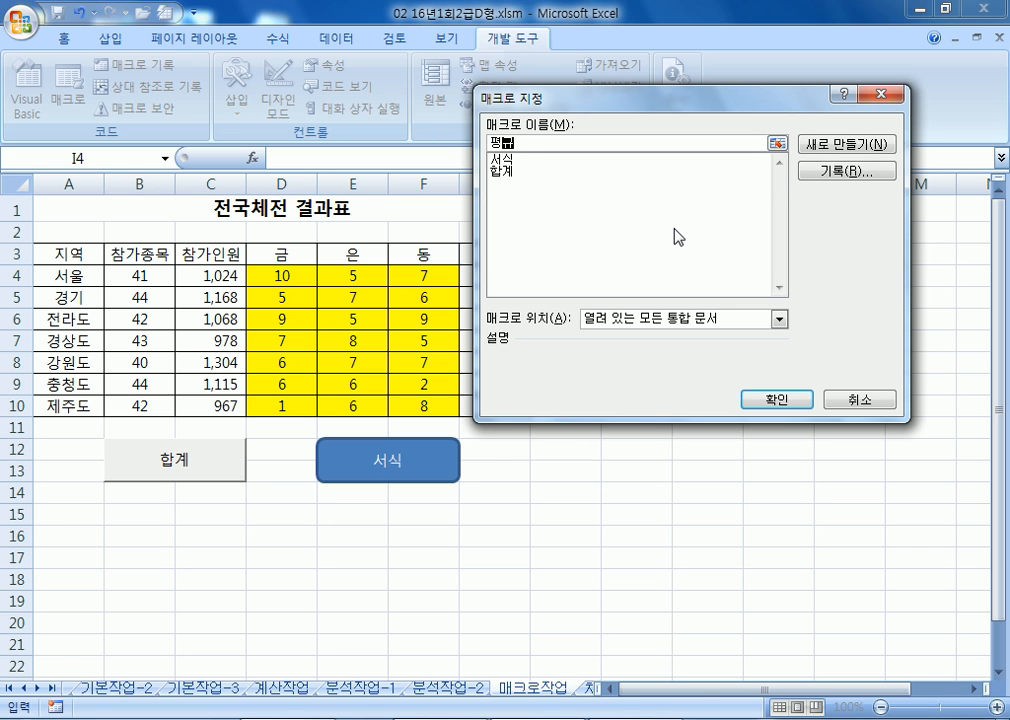
type("ㄴ")
left_click(819, 178)
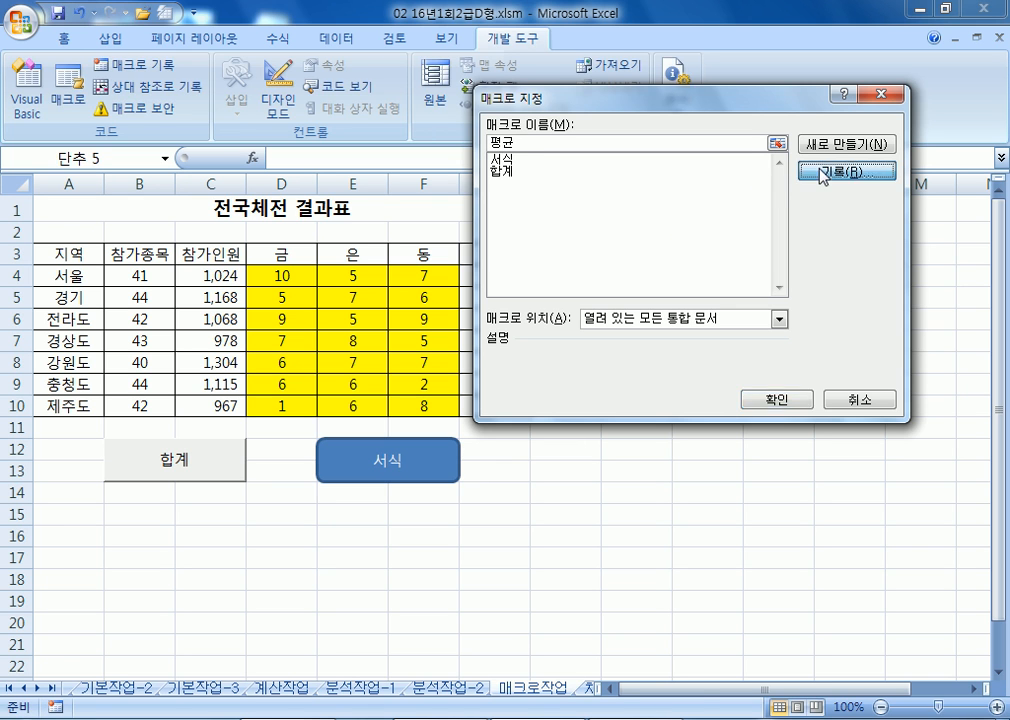
left_click(715, 374)
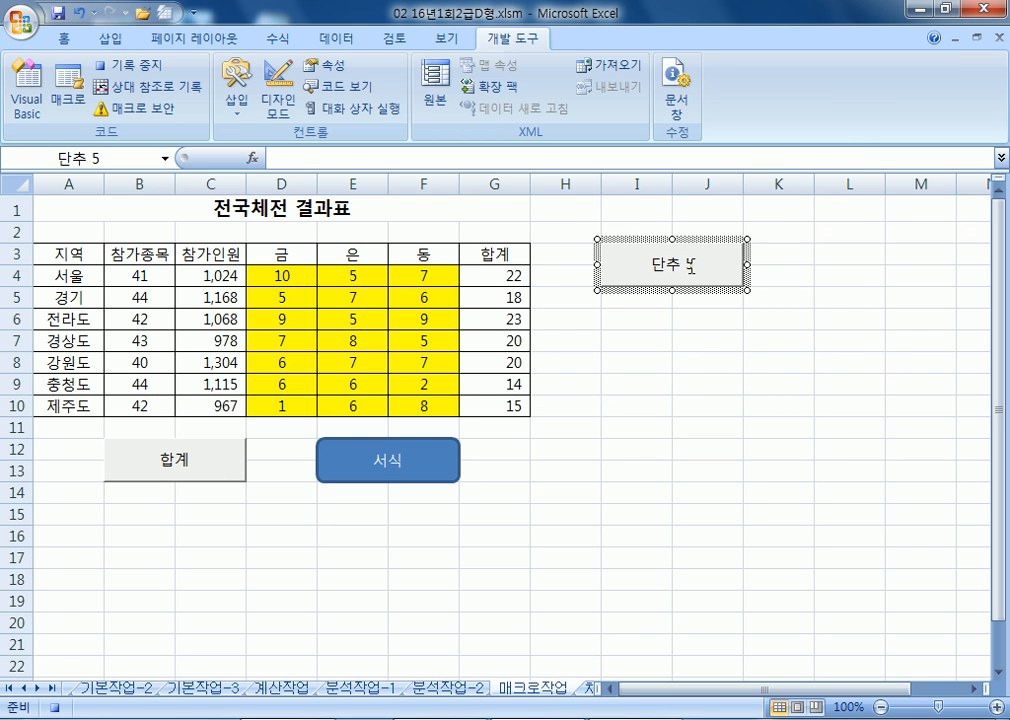
- Replace the new button's default caption with 평균
left_click(688, 265)
key("BackSpace")
key("BackSpace")
key("BackSpace")
type("평균")
key("Delete")
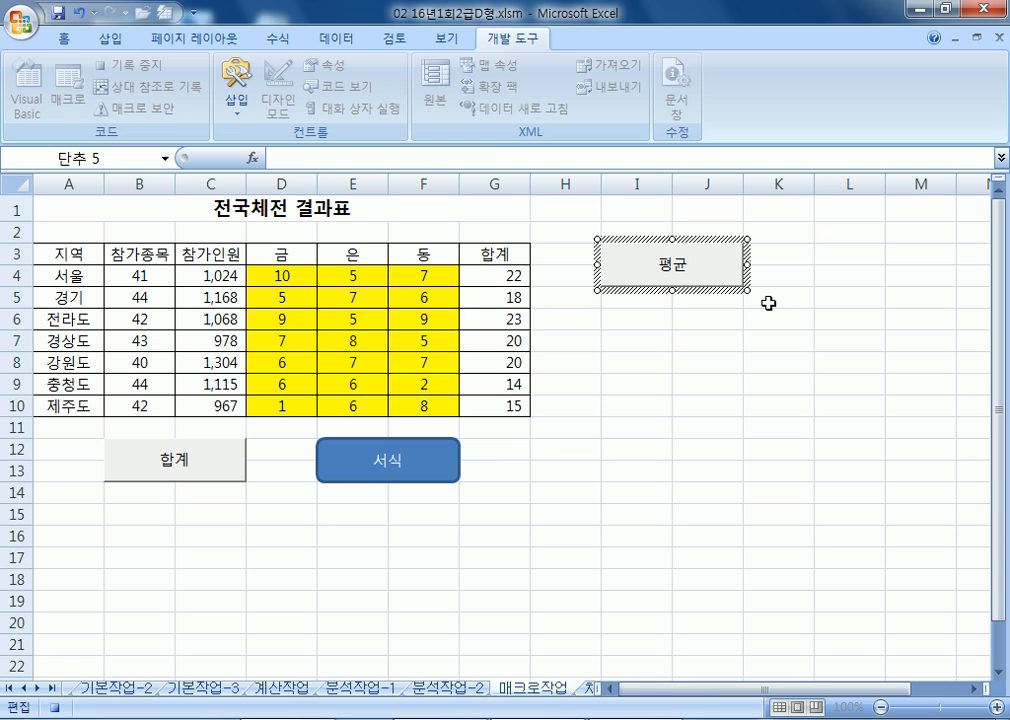
left_click(708, 320)
- Enter the formula =AVERAGE(D4:F4) in cell H4 to average the first region's medals
left_click(550, 276)
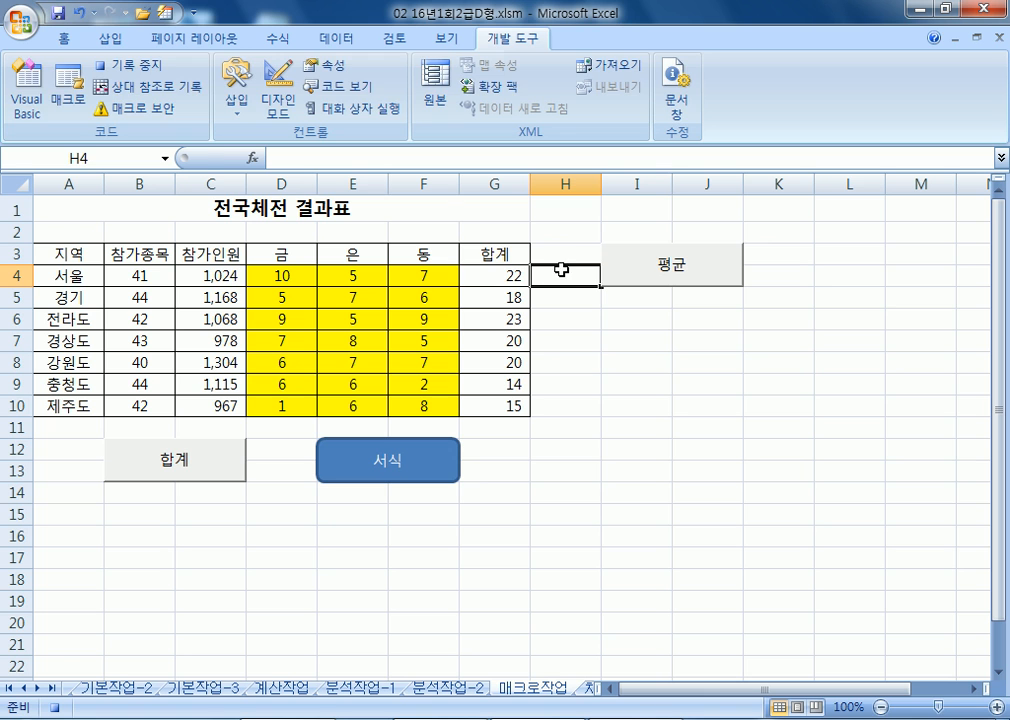
type("=AVERAGE(")
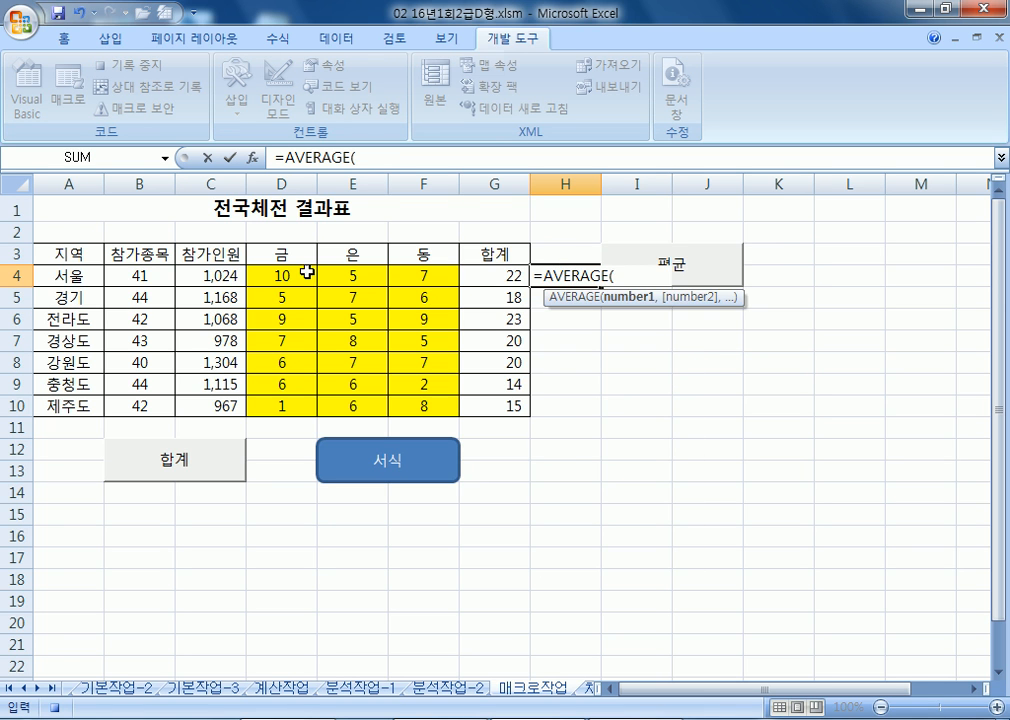
left_click_drag(306, 272, 401, 275)
key("Return")
- Fill the average formula from H4 through H10 and stop recording the macro
left_click(575, 276)
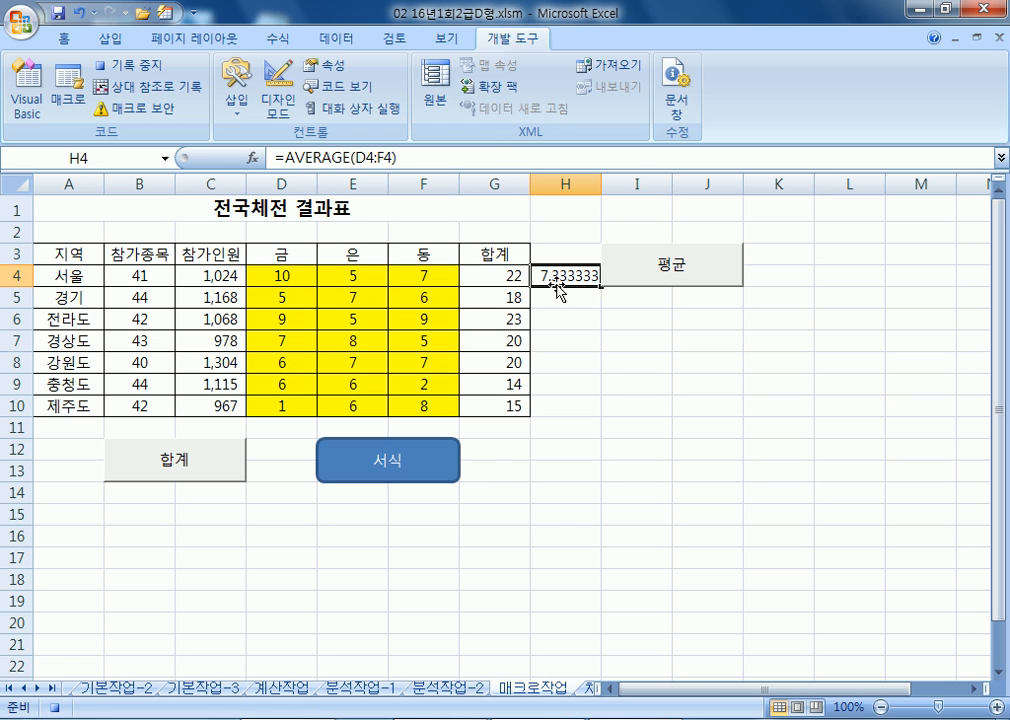
left_click_drag(567, 277, 561, 399)
key("F2")
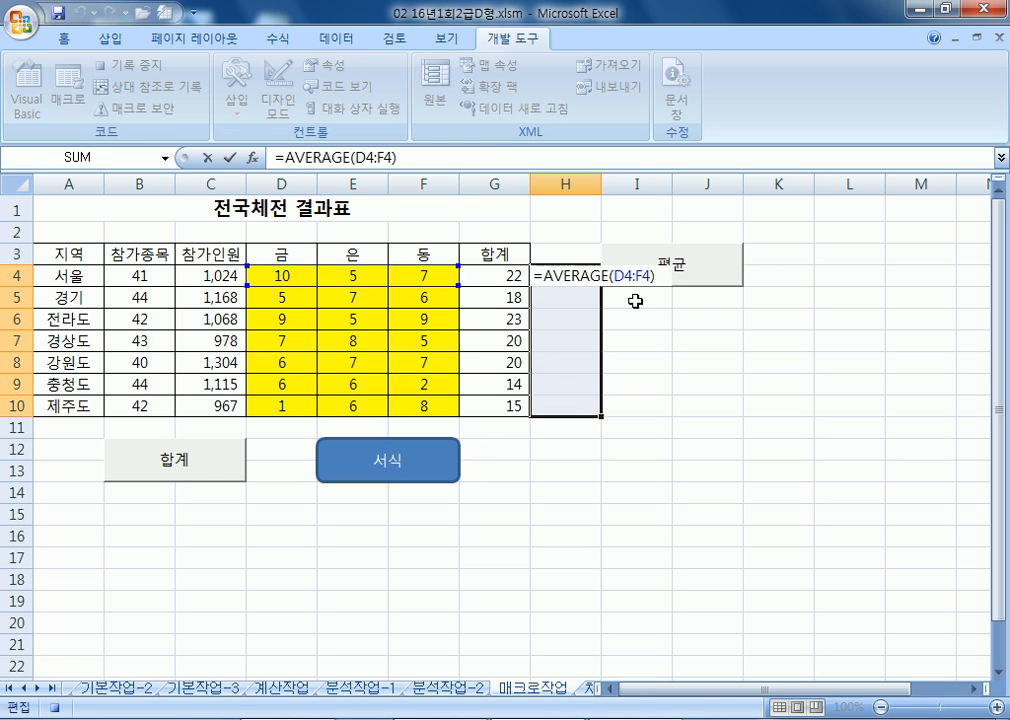
key("ctrl+Return")
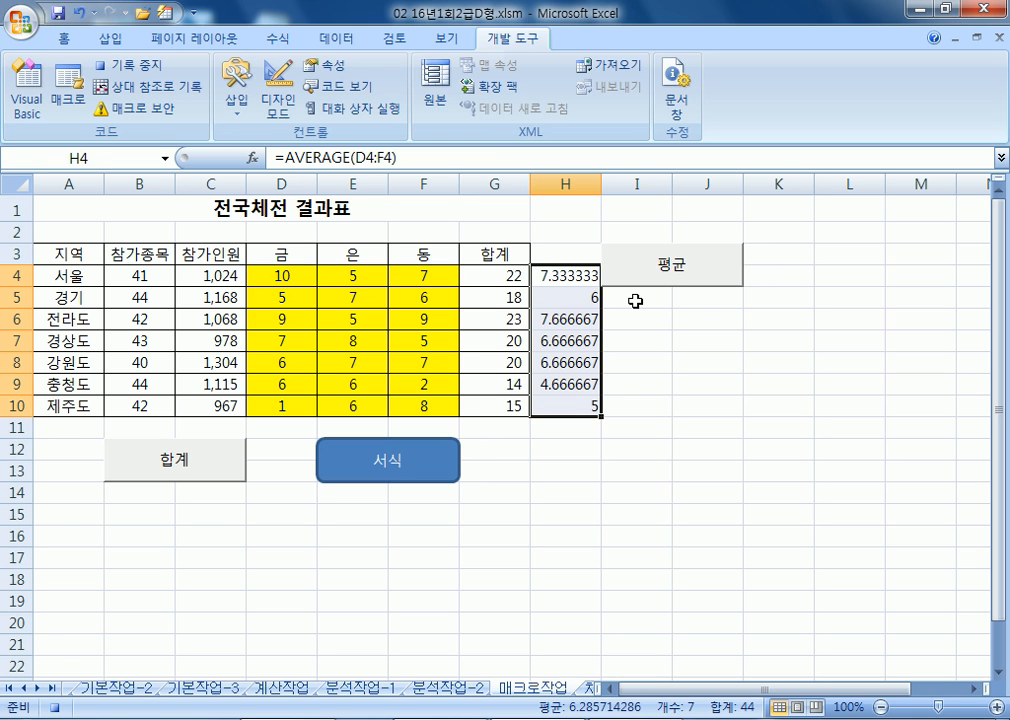
left_click(567, 276)
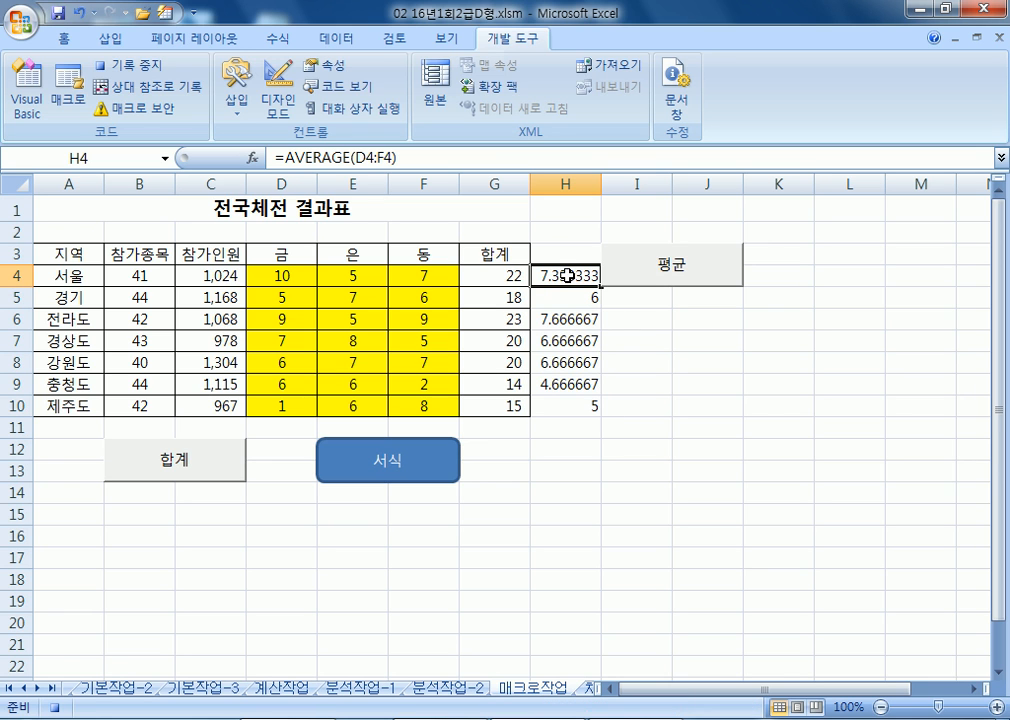
left_click(139, 68)
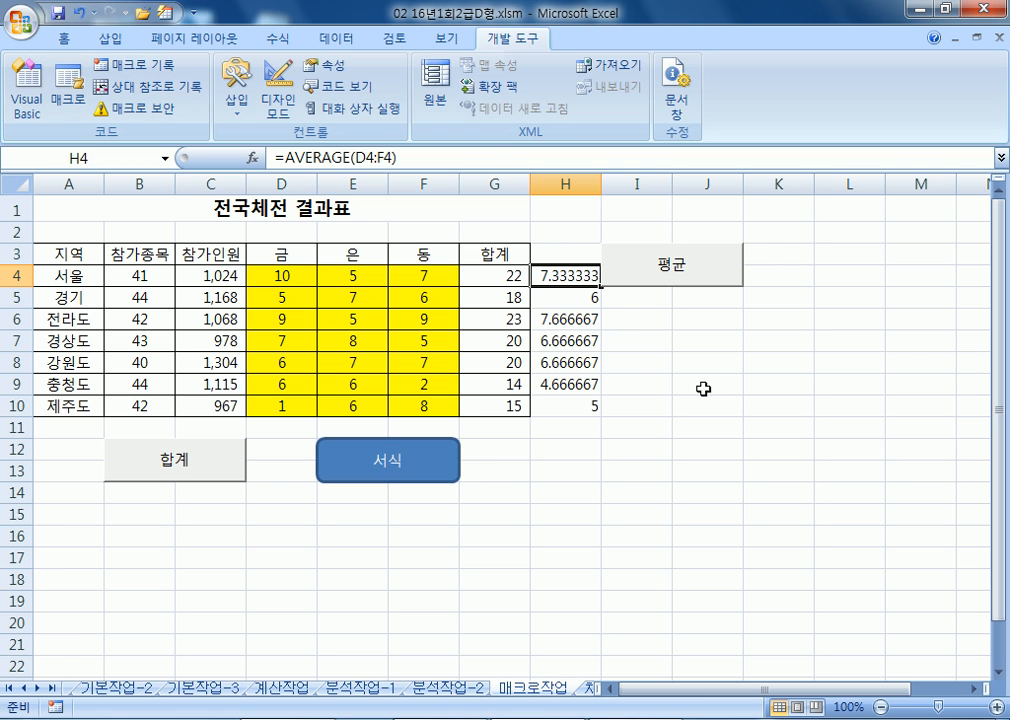
- Clear the averages in H4:H10 and test the recorded macro with the 평균 button, ending the interrupted run
left_click_drag(560, 280, 582, 418)
key("Delete")
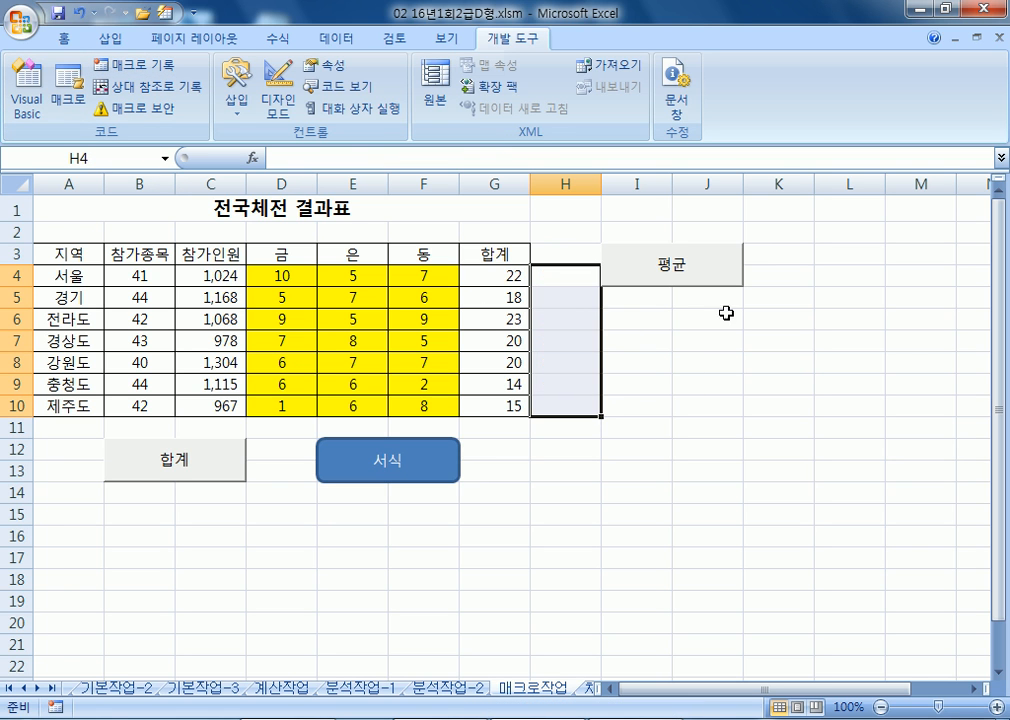
left_click(720, 270)
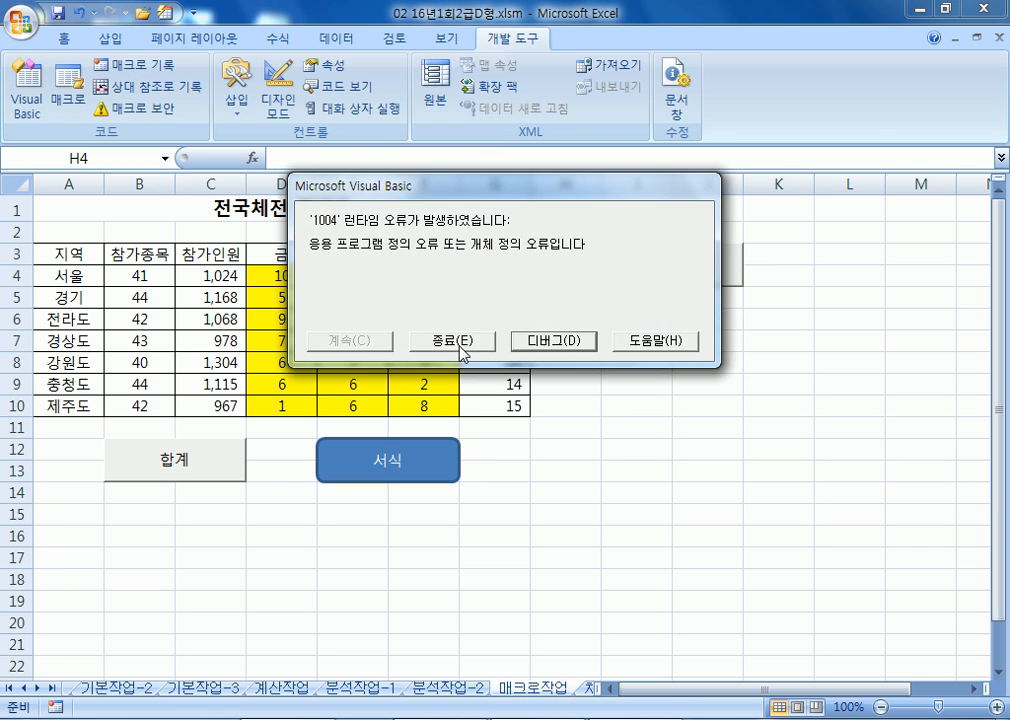
left_click_drag(557, 200, 774, 389)
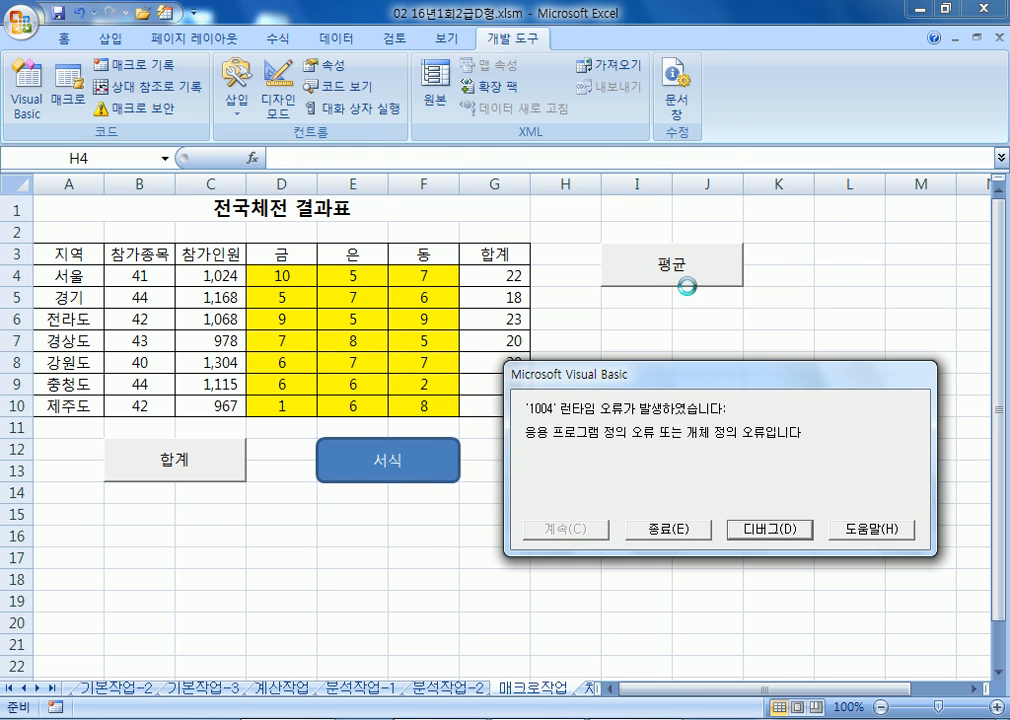
left_click(668, 529)
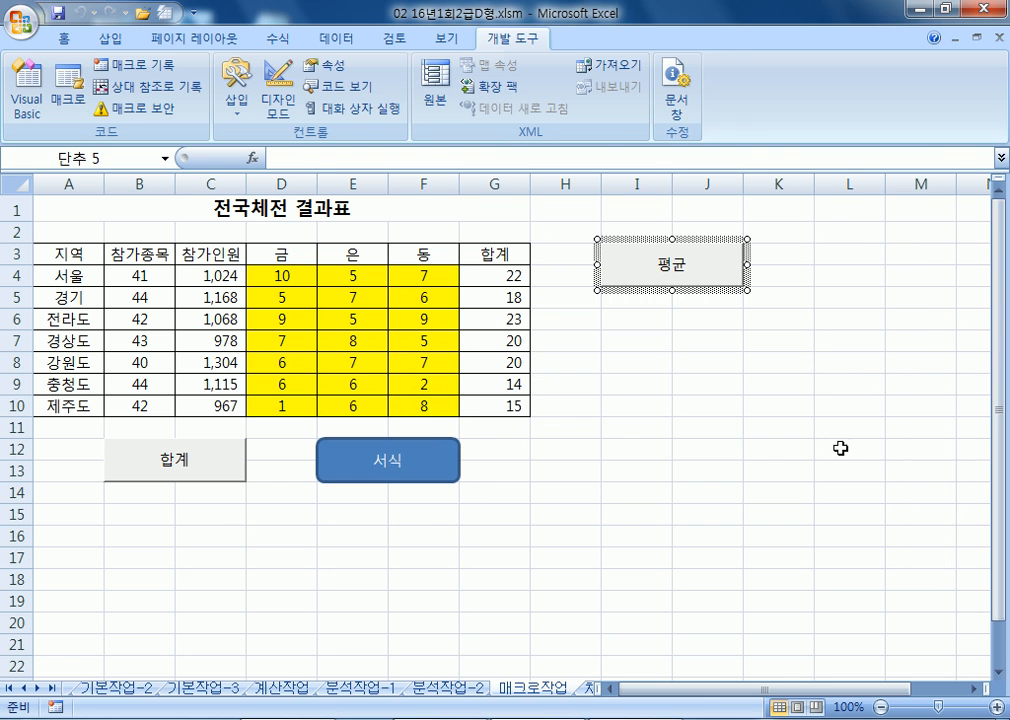
- Deselect the 평균 button, try its macro a second time and end the interrupted run
left_click(835, 450)
left_click(703, 277)
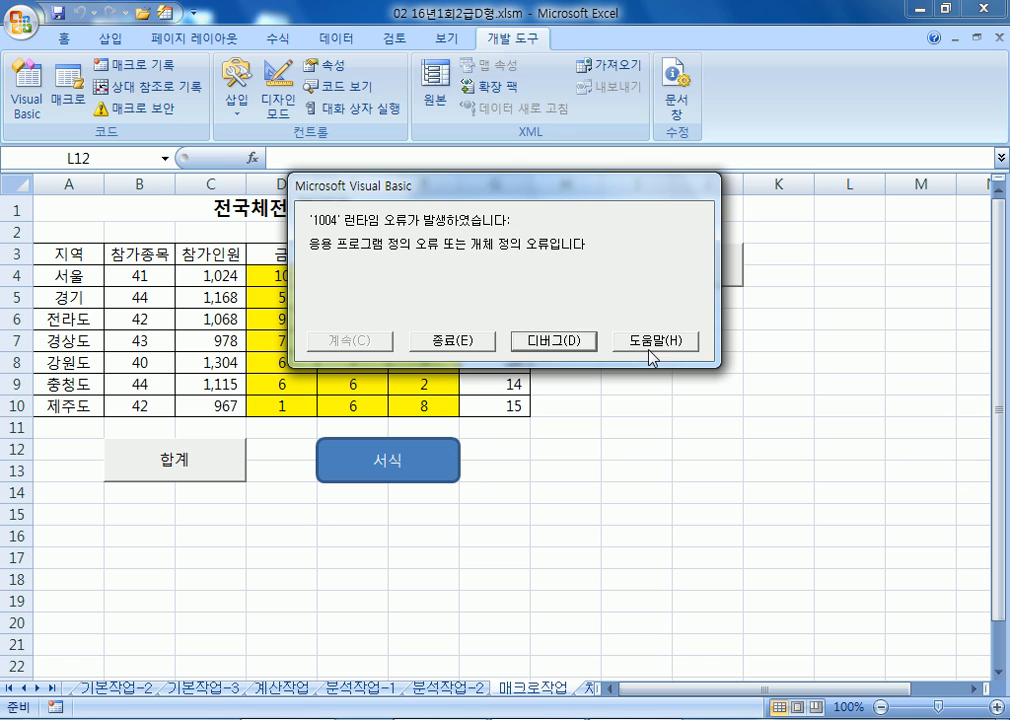
left_click(455, 341)
left_click(720, 403)
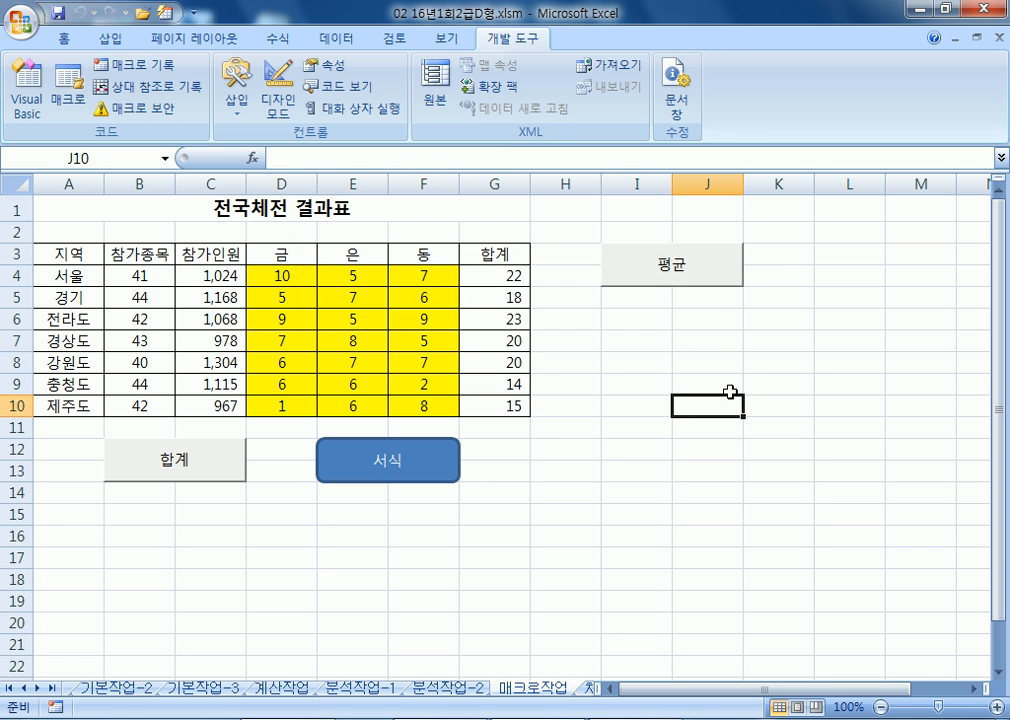
- Run the 평균 button's macro in debug mode to examine the halted code line, and close the Visual Basic editor
left_click(708, 280)
left_click(550, 340)
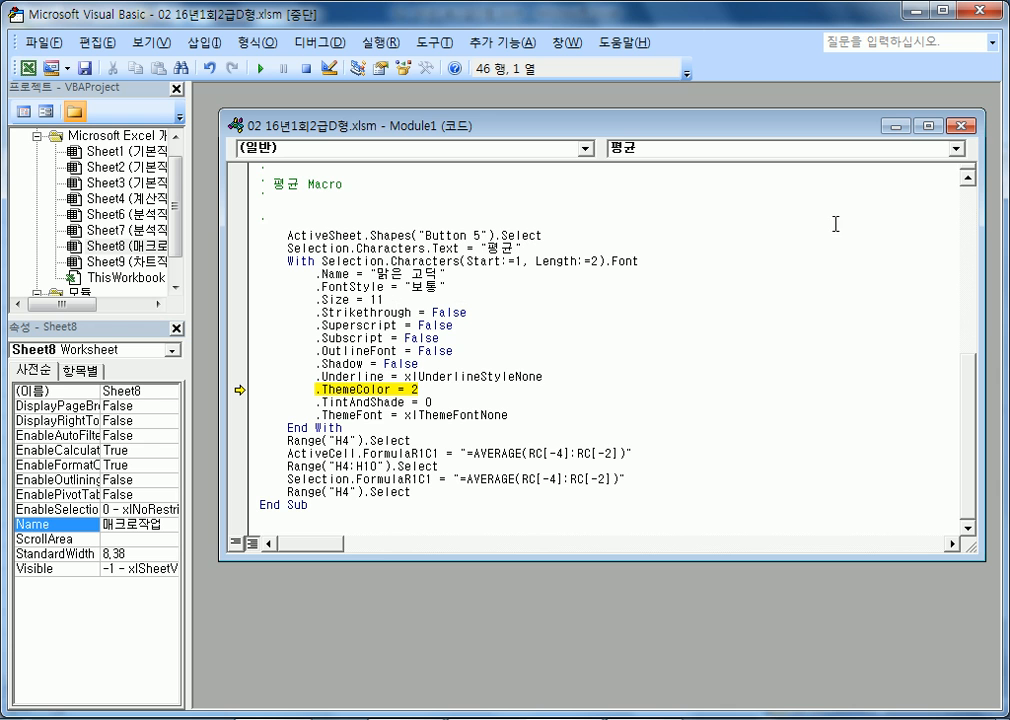
left_click(965, 127)
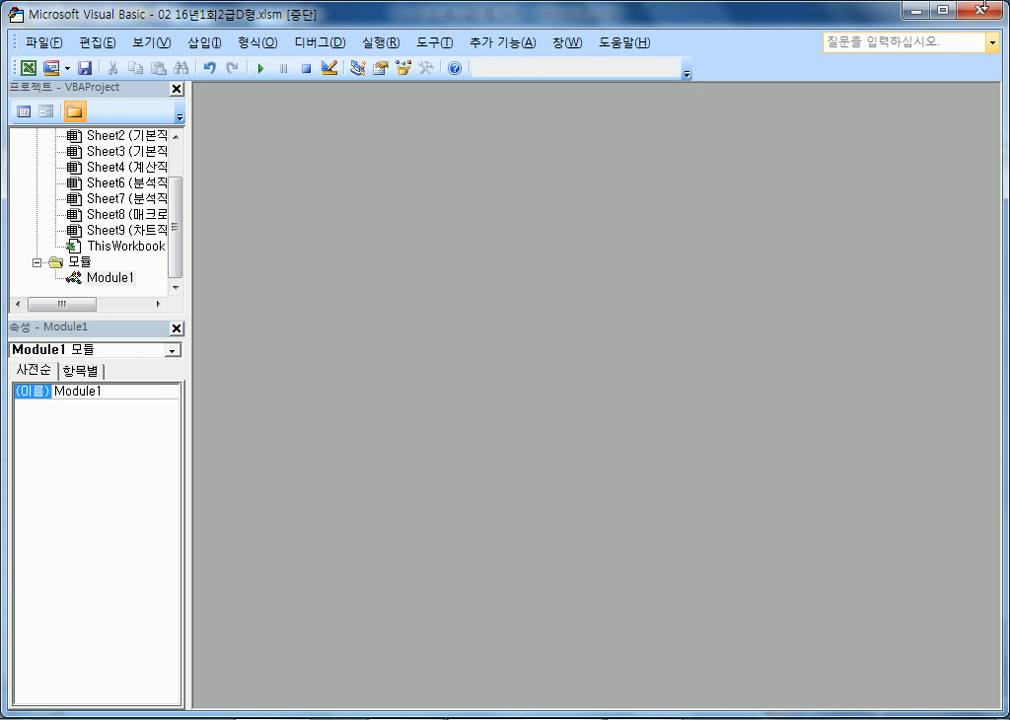
left_click(985, 10)
left_click(418, 433)
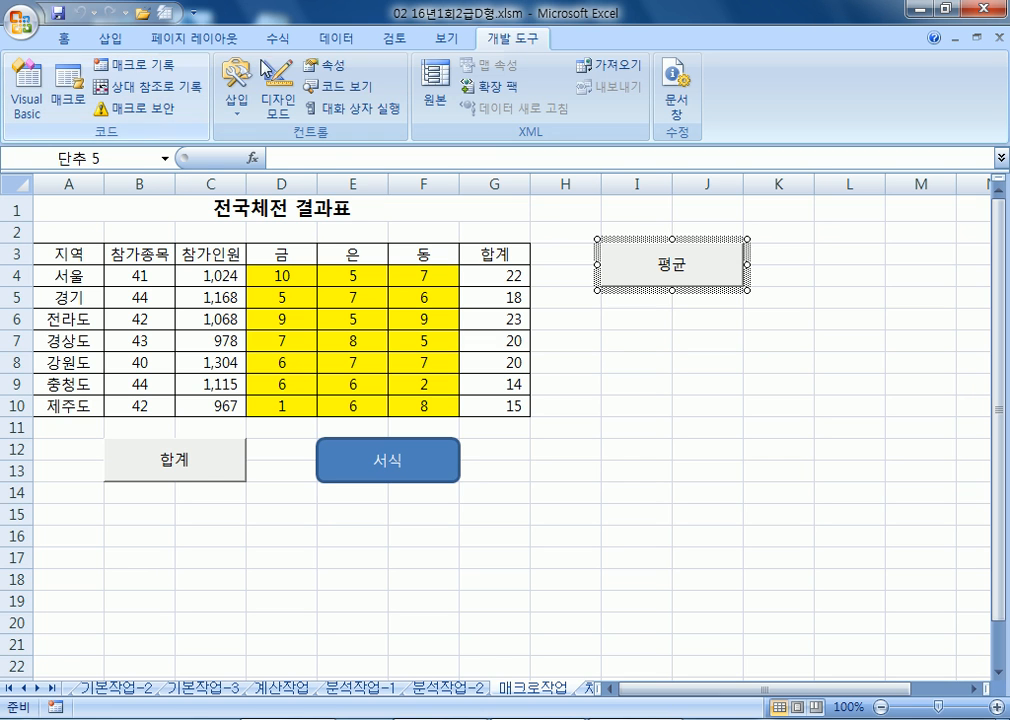
left_click(236, 100)
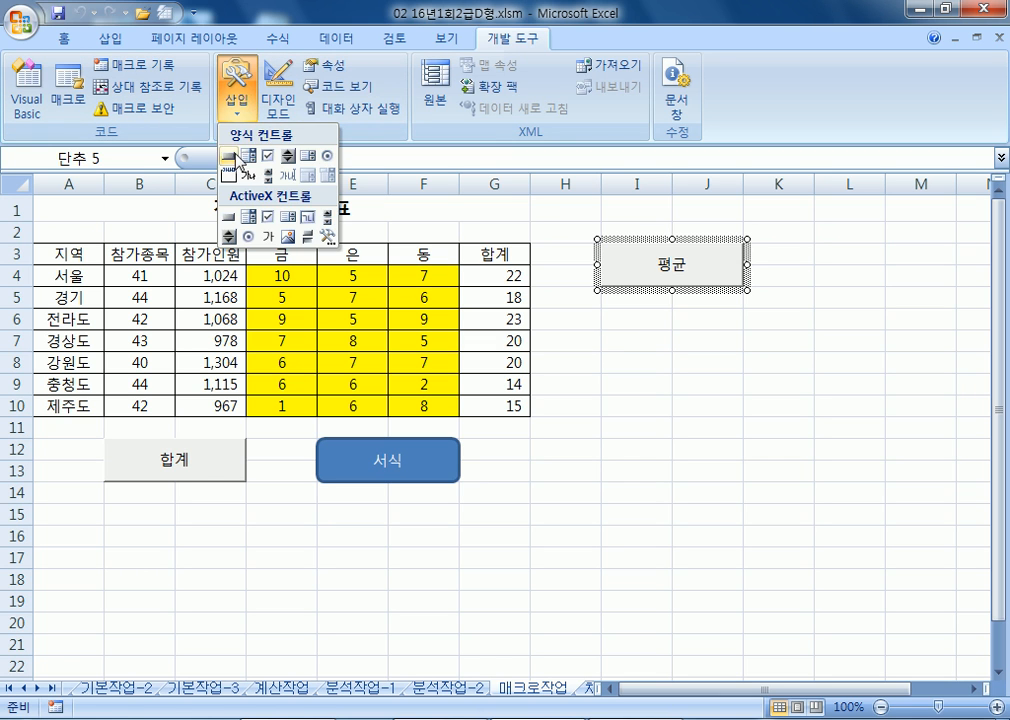
left_click(228, 153)
left_click_drag(678, 308, 798, 358)
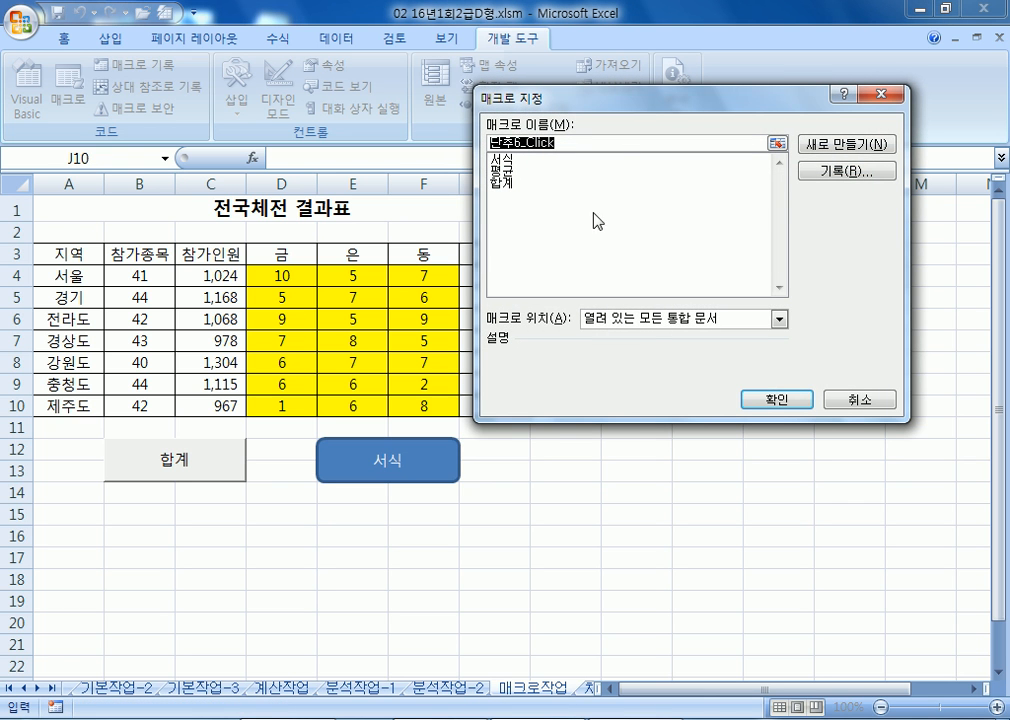
key("Escape")
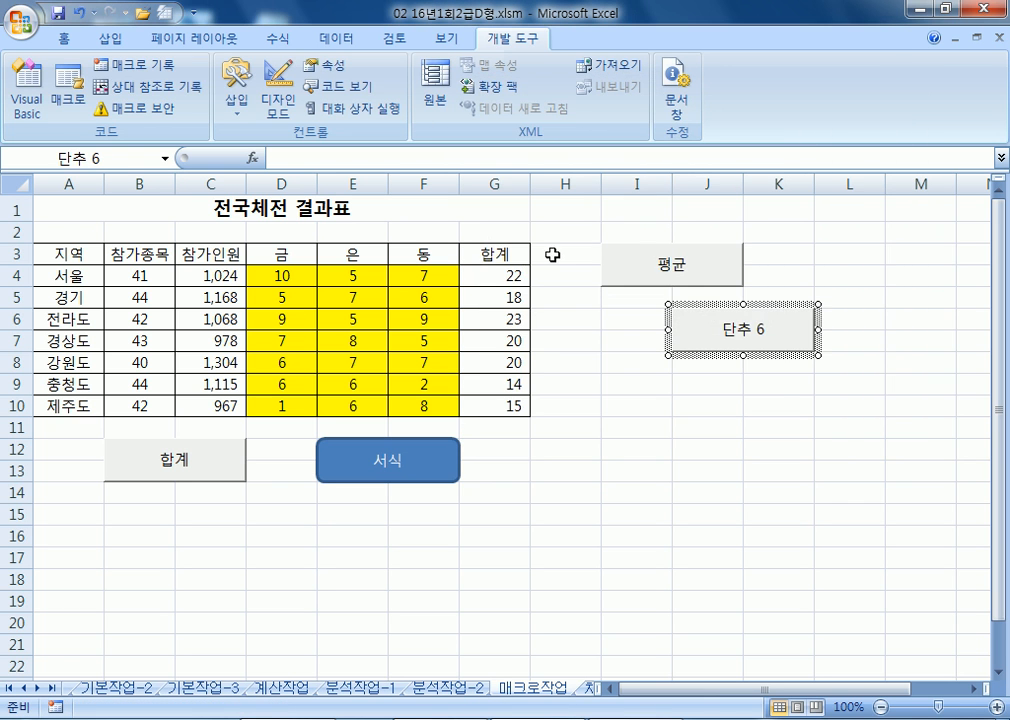
- Delete the 평균 macro from the workbook and remove the extra button 단추 6
left_click(68, 105)
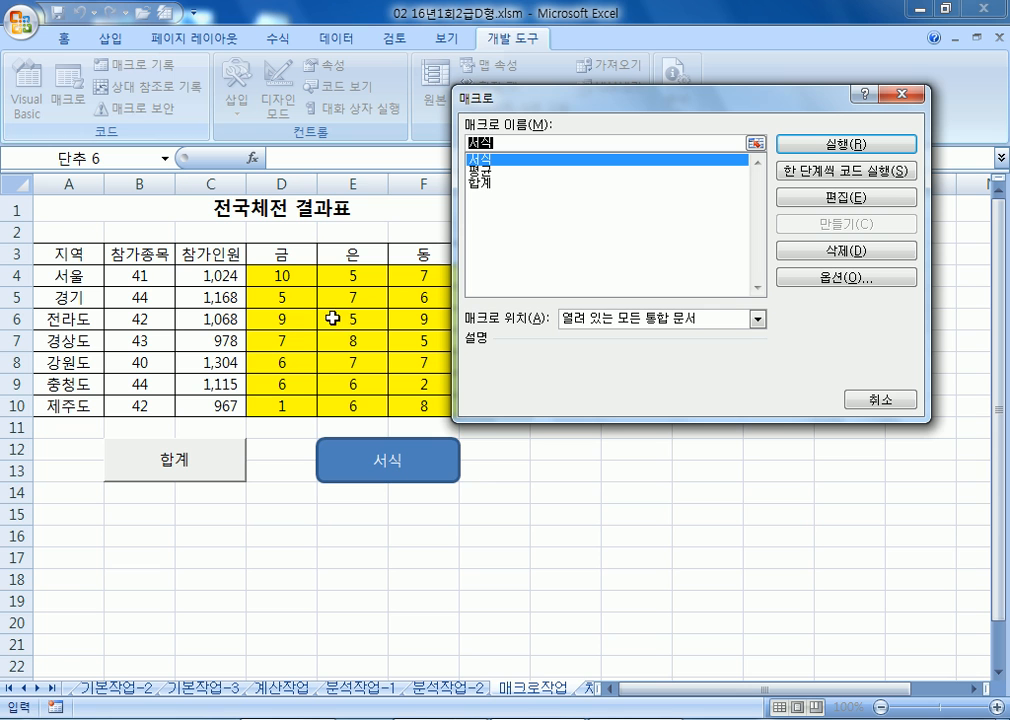
left_click(481, 172)
left_click(846, 251)
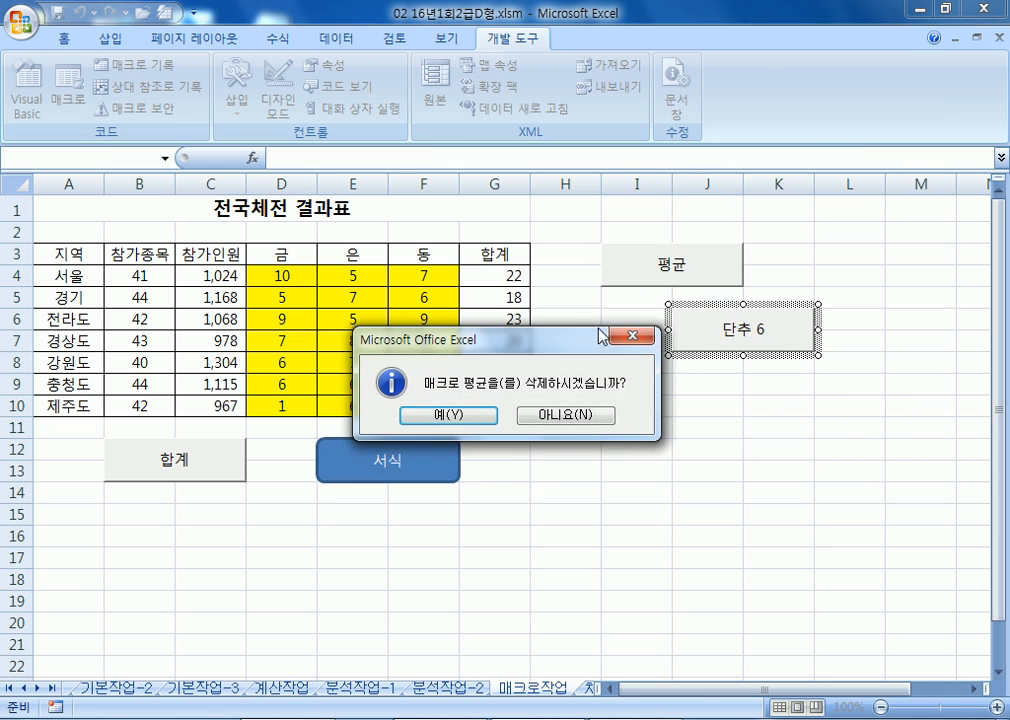
left_click(449, 413)
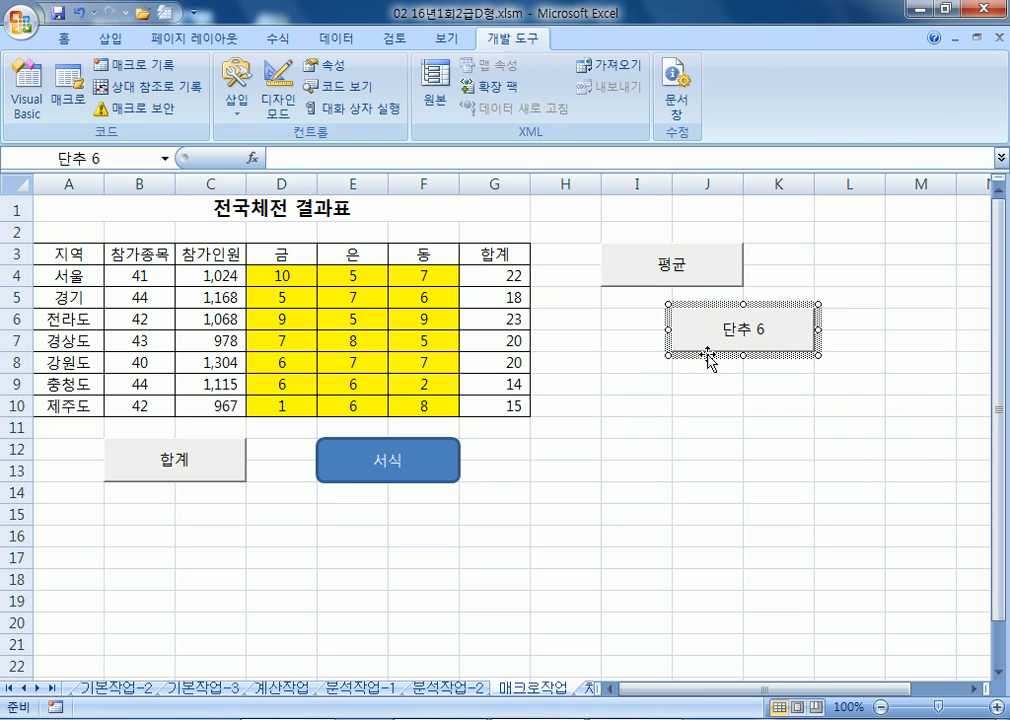
key("Delete")
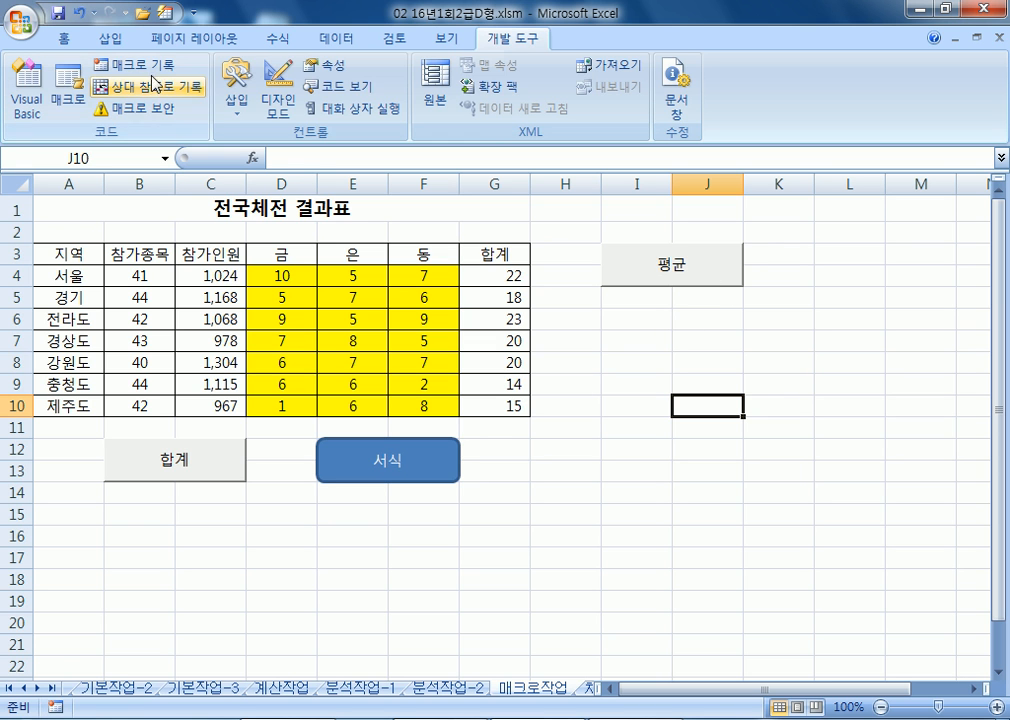
- Draw a new form button over cells J6:K7
left_click(236, 98)
left_click(228, 156)
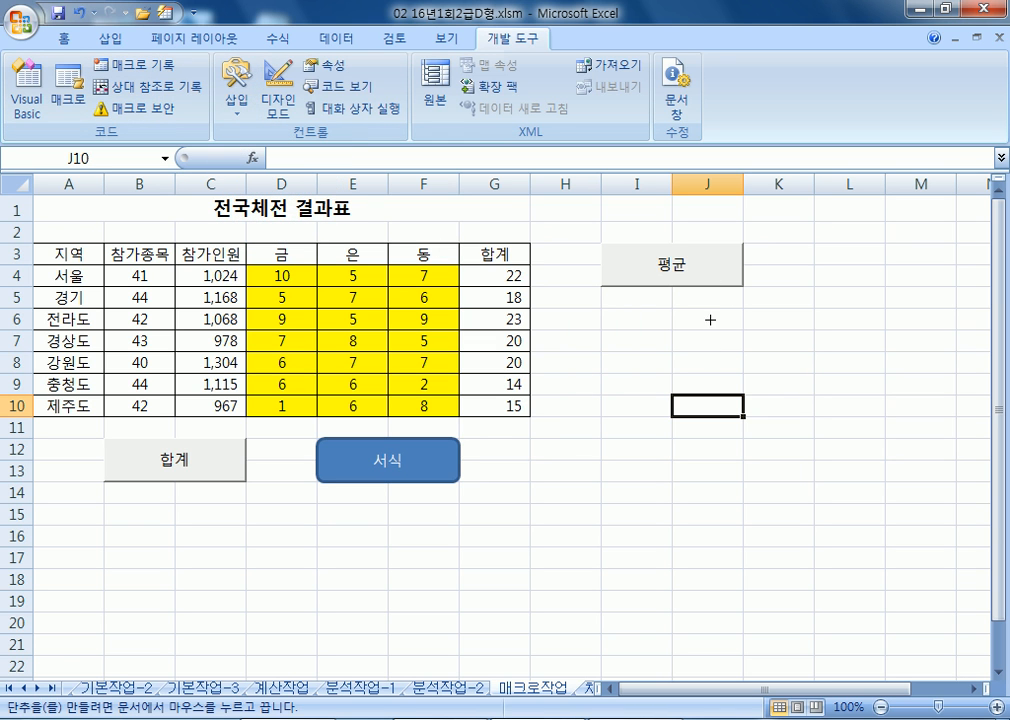
left_click_drag(675, 309, 798, 350)
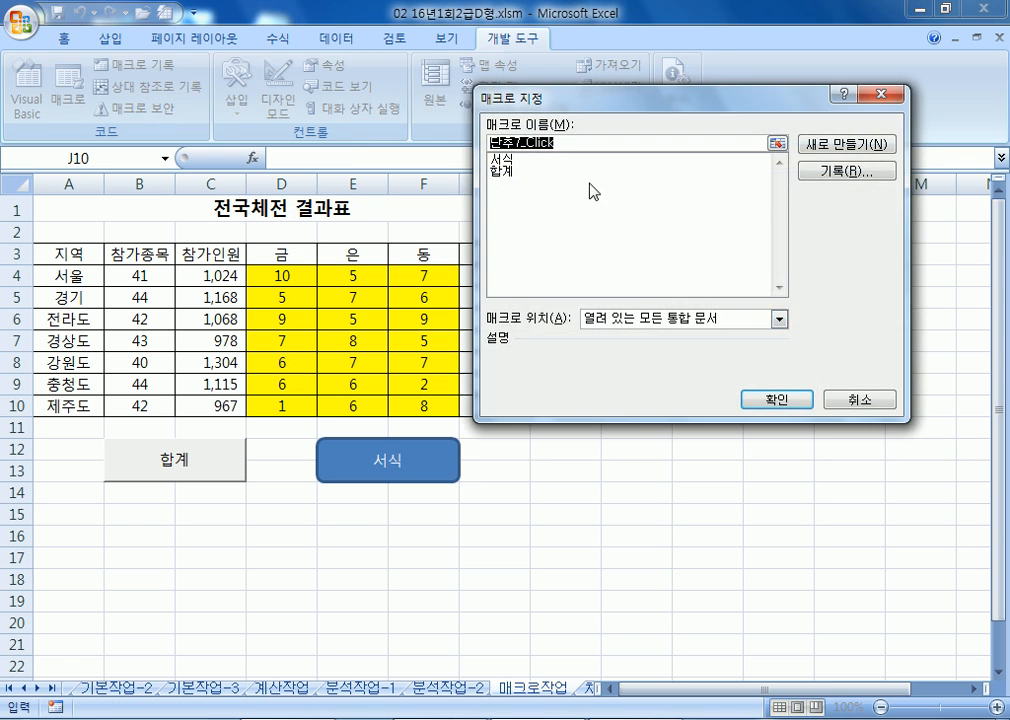
- Name the new button's macro 평균 and begin recording it in the current workbook
type("ㅅ")
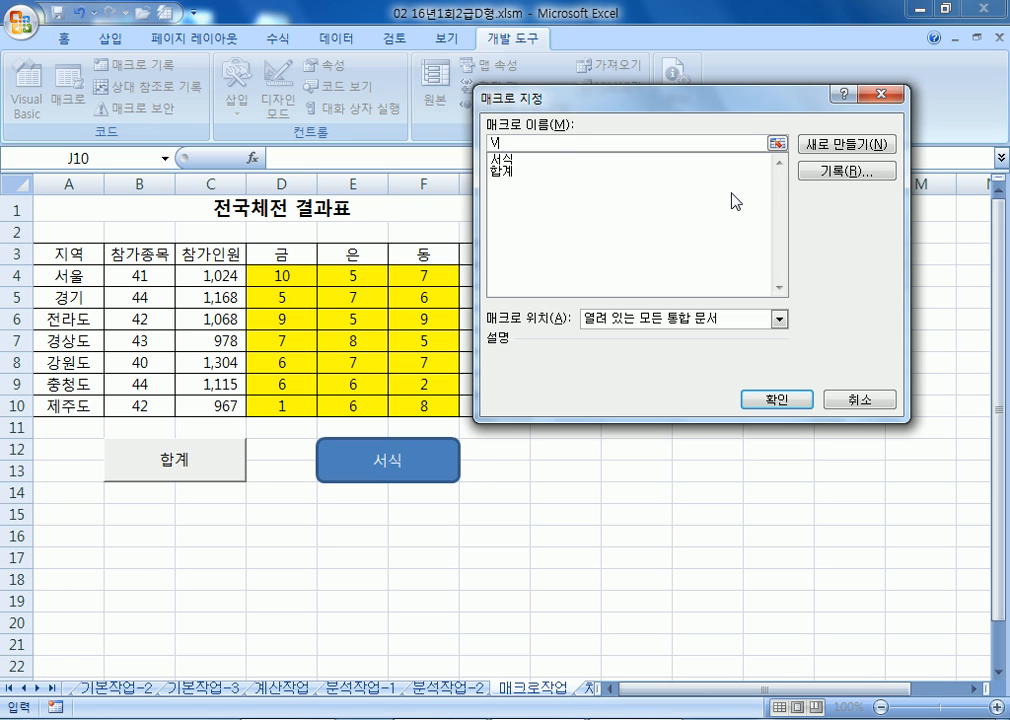
type("UDRBS평균")
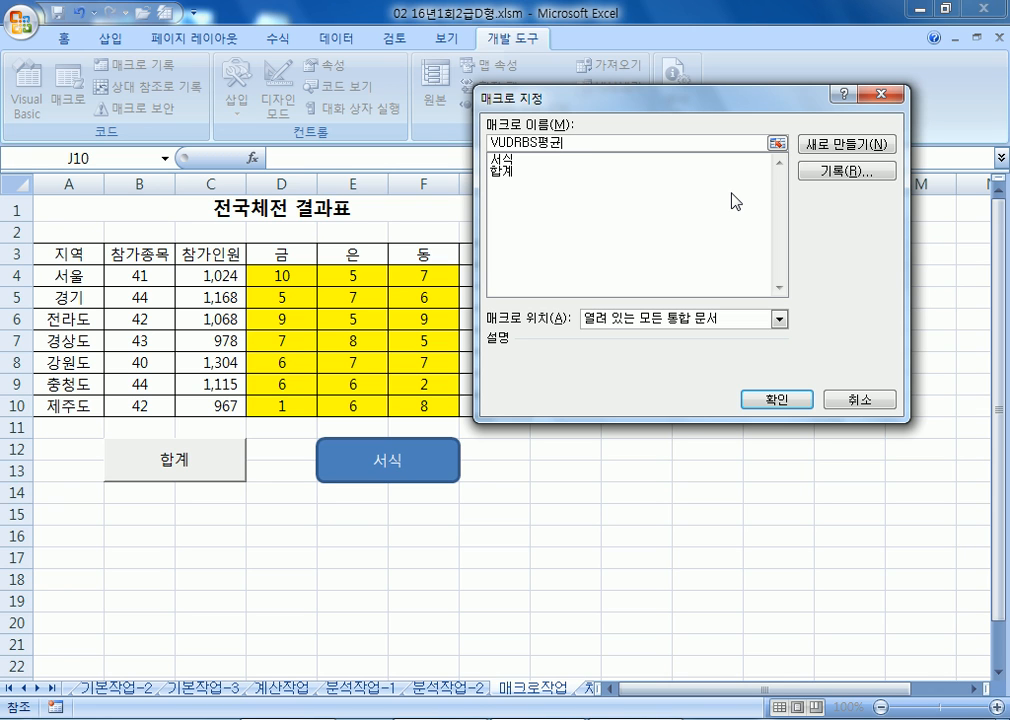
key("BackSpace")
key("BackSpace")
key("BackSpace")
key("BackSpace")
key("BackSpace")
key("BackSpace")
key("BackSpace")
key("BackSpace")
type("ㅍ")
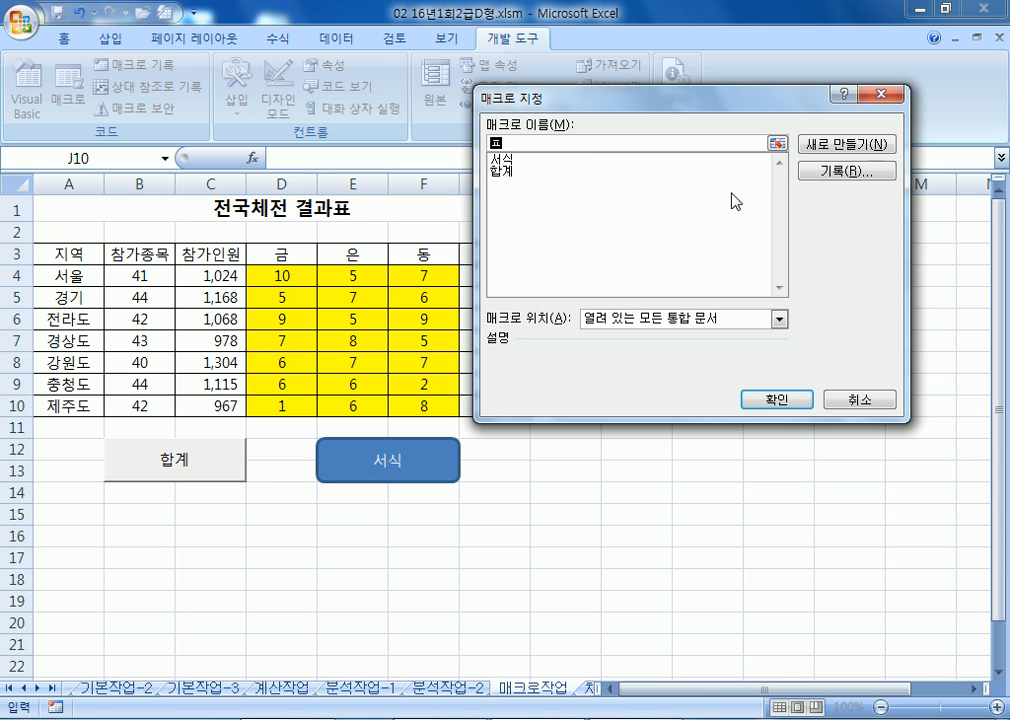
type("평균")
left_click(845, 171)
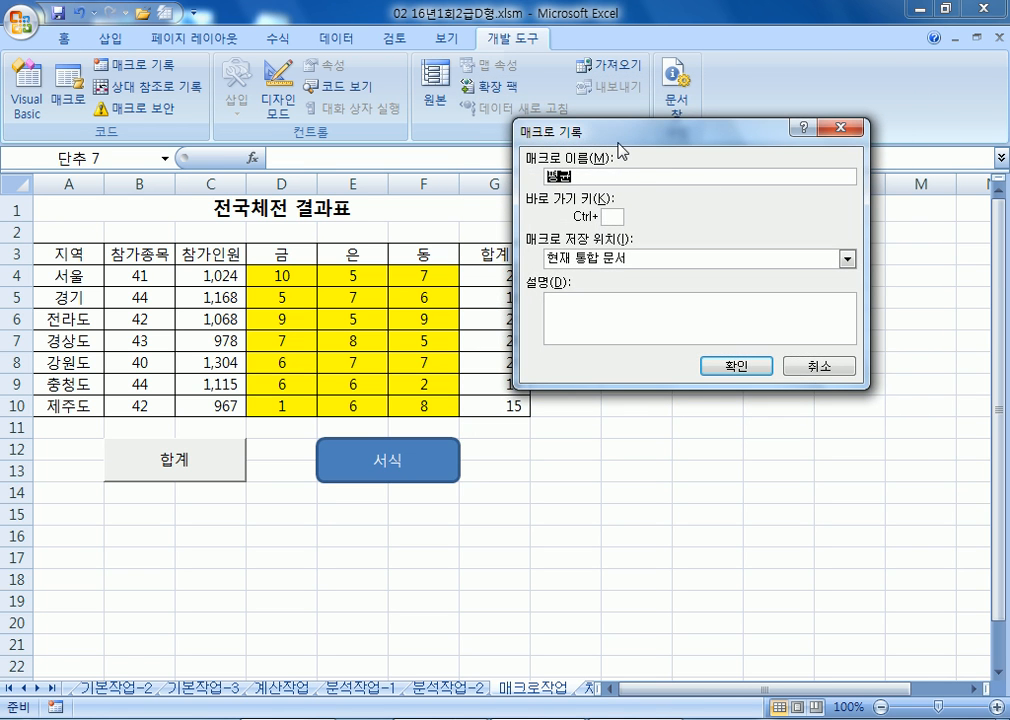
left_click(752, 364)
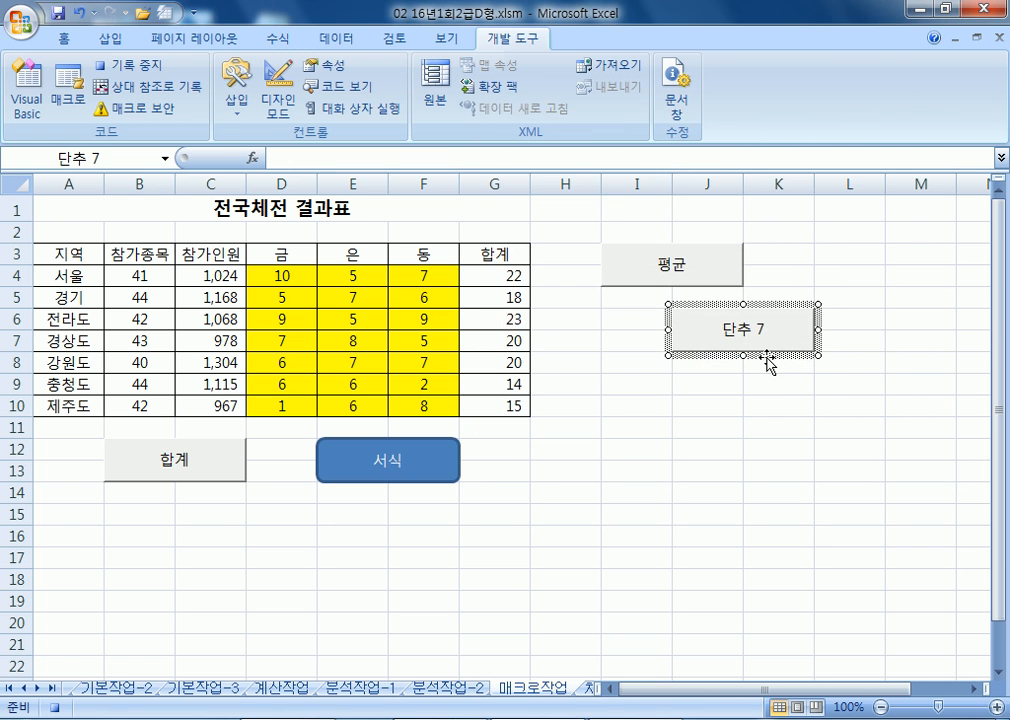
- Enter =AVERAGE(D4:F4) in cell H4 for the new recording
left_click(552, 274)
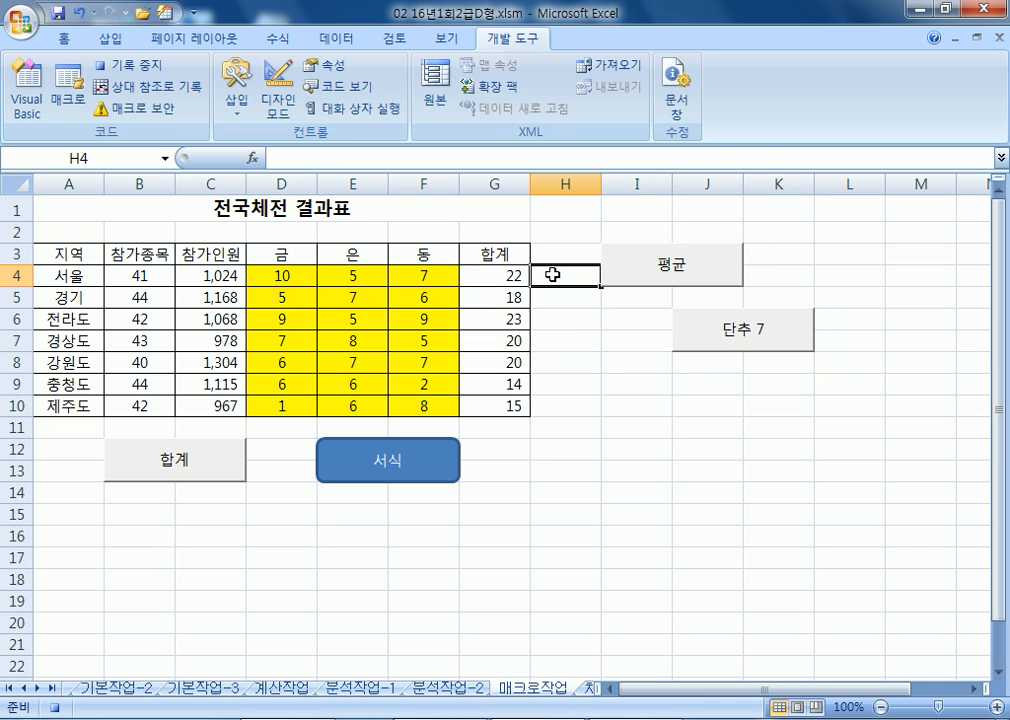
type("=AVER")
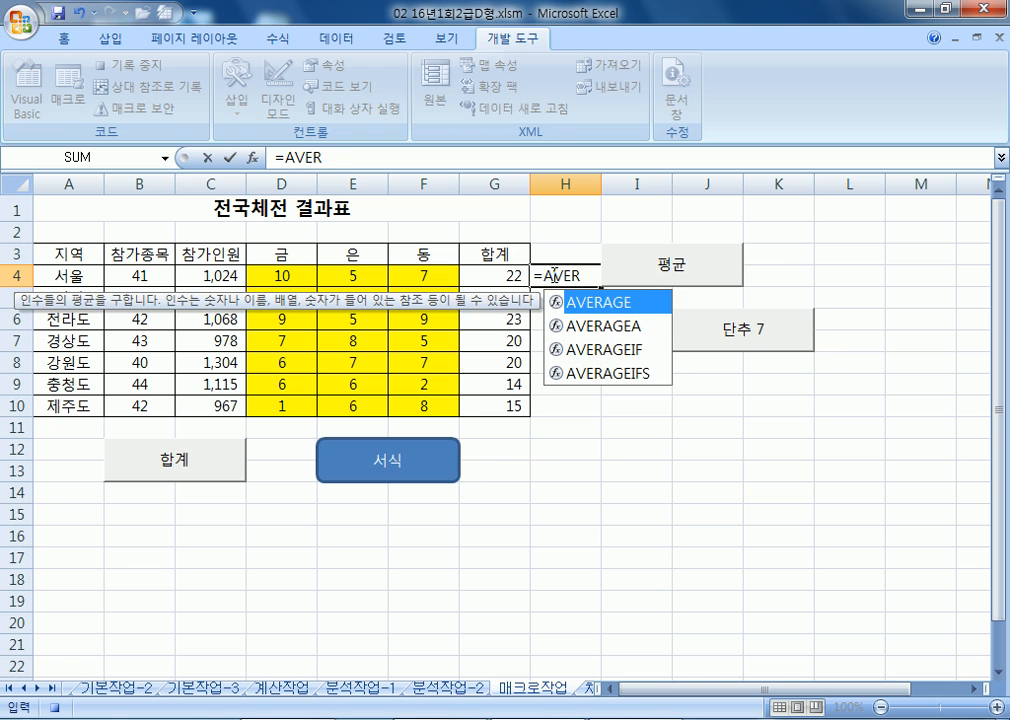
key("Tab")
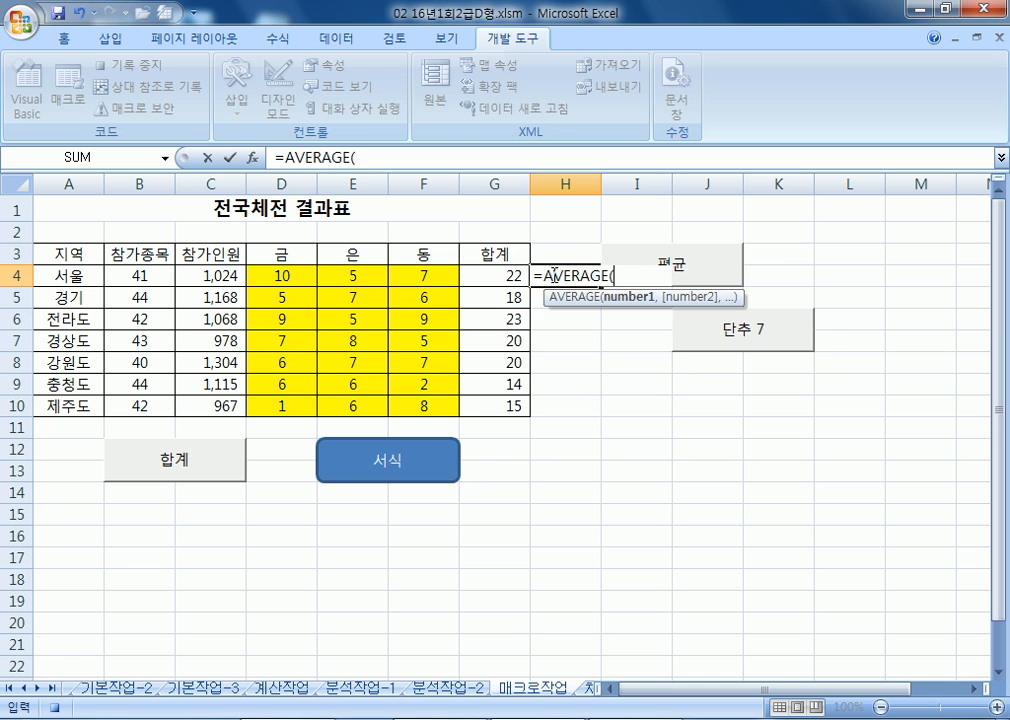
left_click_drag(275, 275, 406, 275)
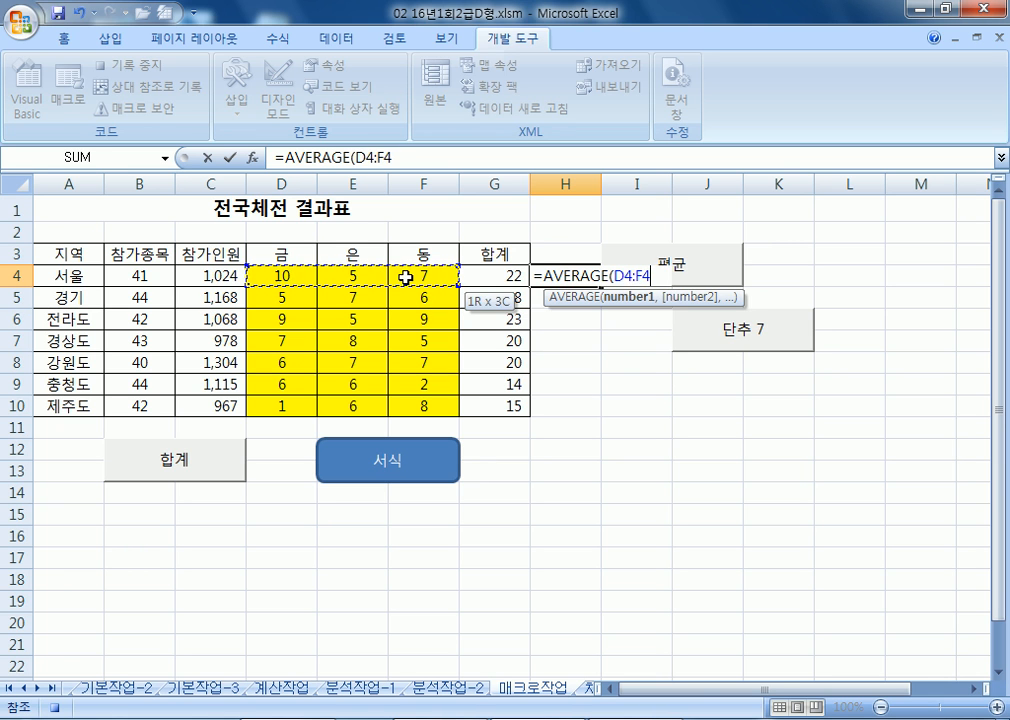
key("Return")
- Fill the H4 average formula across H4:H10 and stop recording the macro
left_click_drag(550, 276, 535, 411)
key("F2")
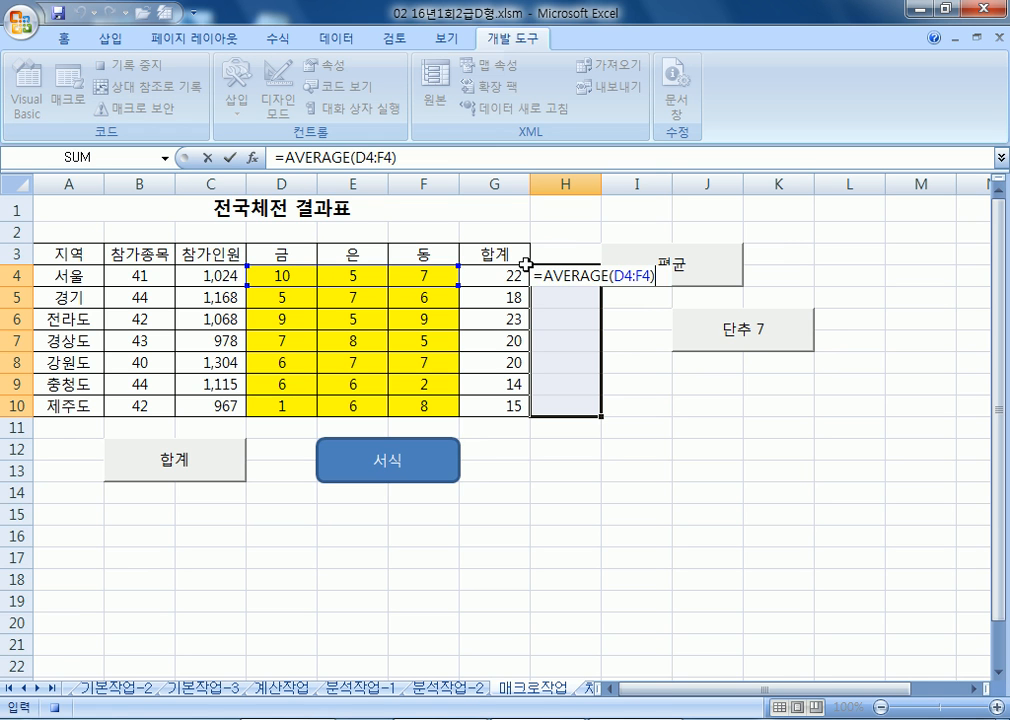
key("ctrl+Return")
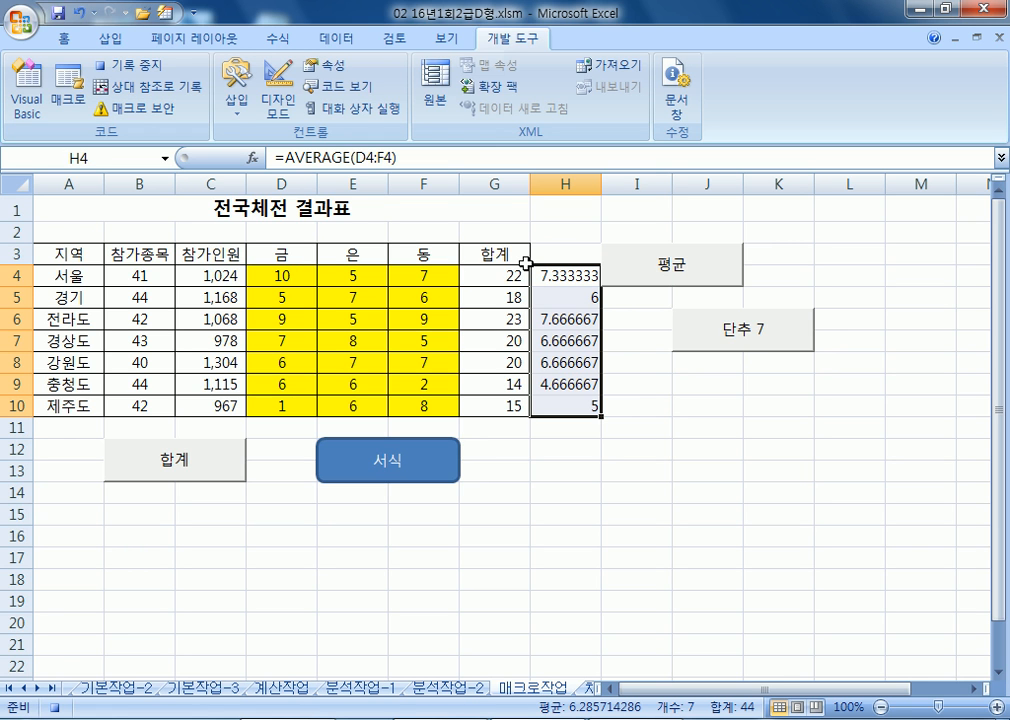
left_click(125, 65)
- Replace the caption of the button over J6:K7 with 평균
left_click(760, 350)
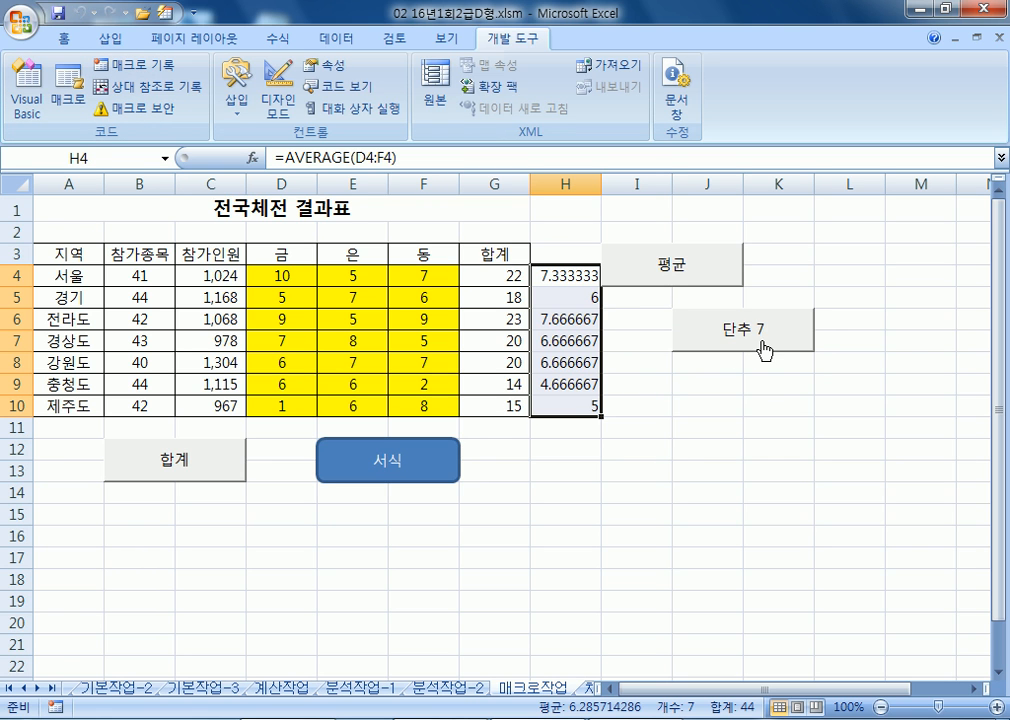
right_click(761, 345)
left_click(790, 422)
type("VUDRBS")
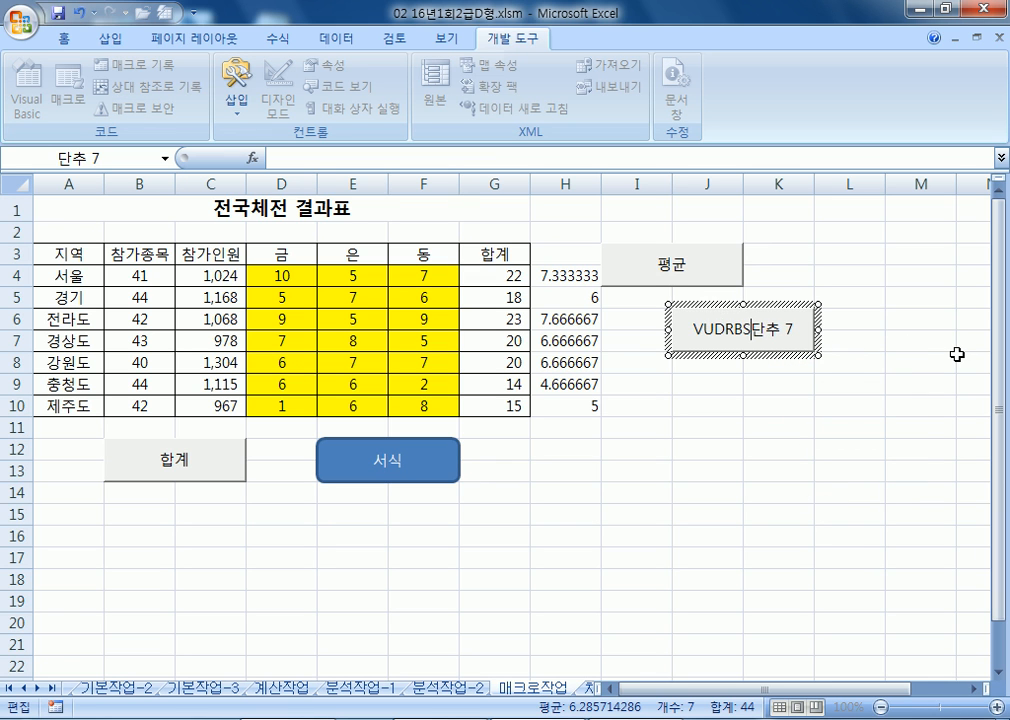
key("shift+Home")
type("평균")
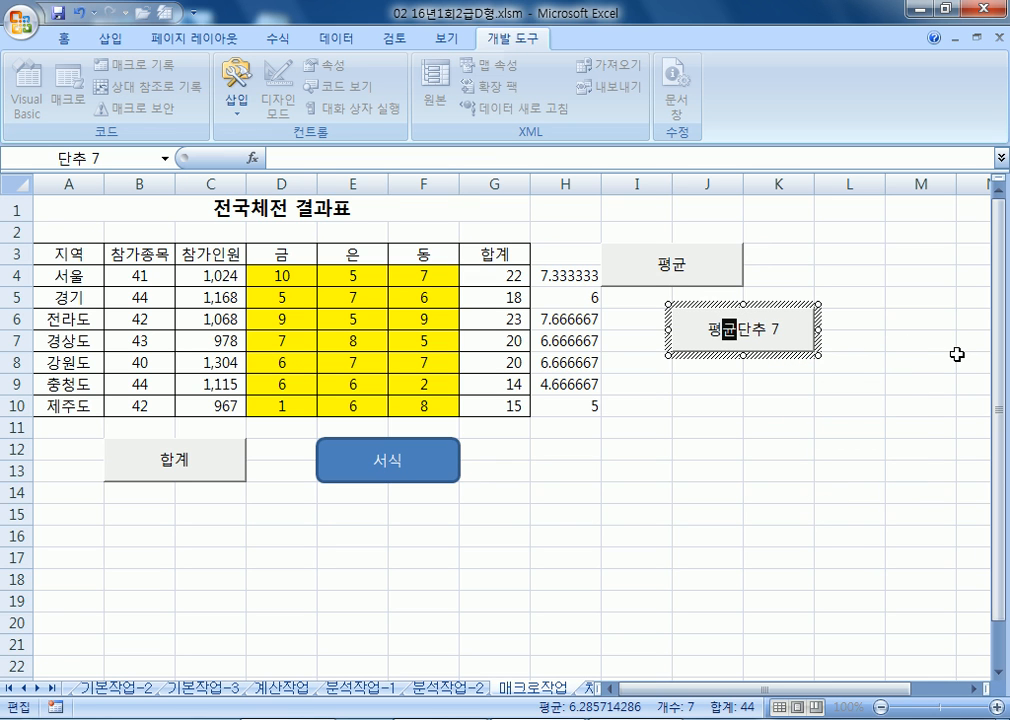
key("Delete")
key("Delete")
key("Delete")
key("Delete")
left_click(890, 410)
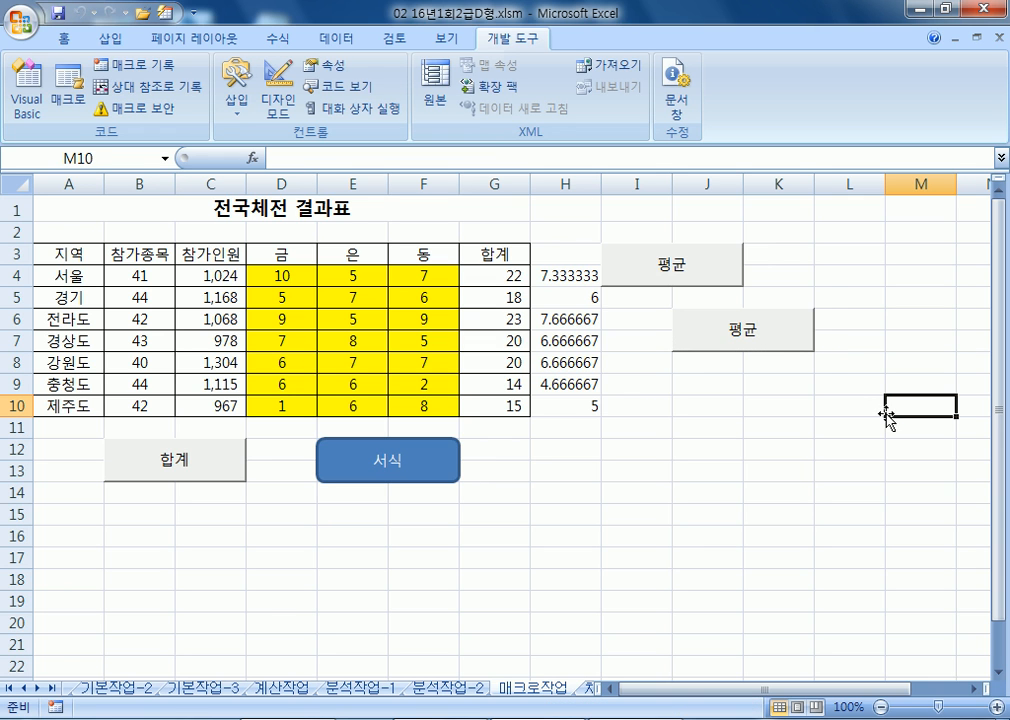
- Delete the 평균 button over I3:J4, leaving the one over J6:K7
right_click(726, 273)
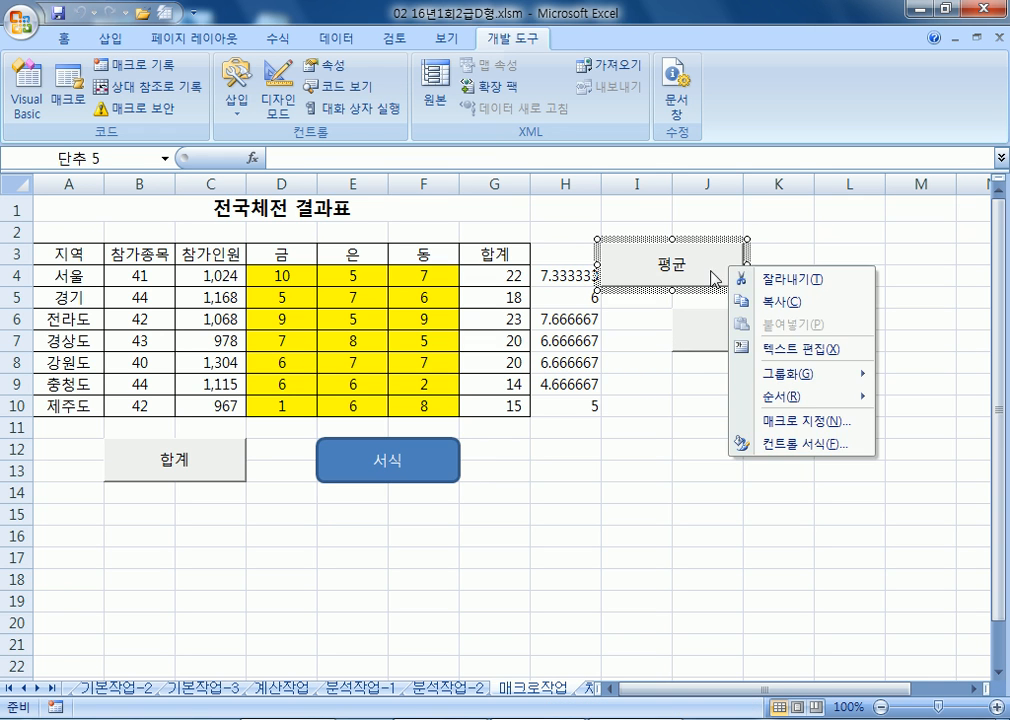
key("Escape")
left_click(712, 293)
right_click(708, 286)
key("Escape")
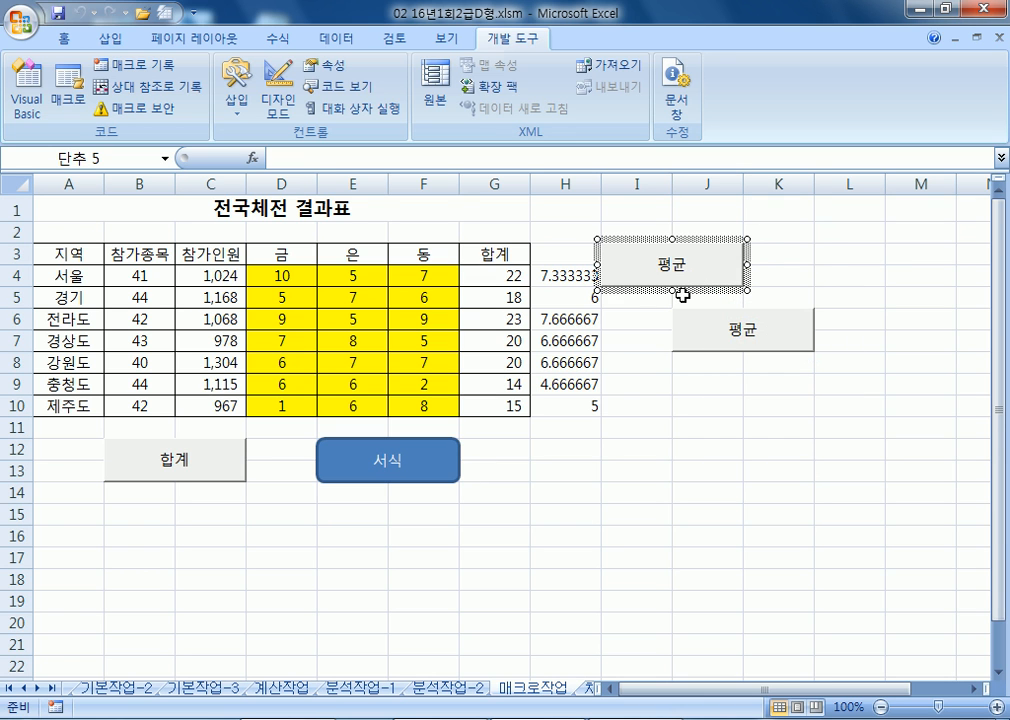
left_click_drag(692, 282, 779, 268)
key("Delete")
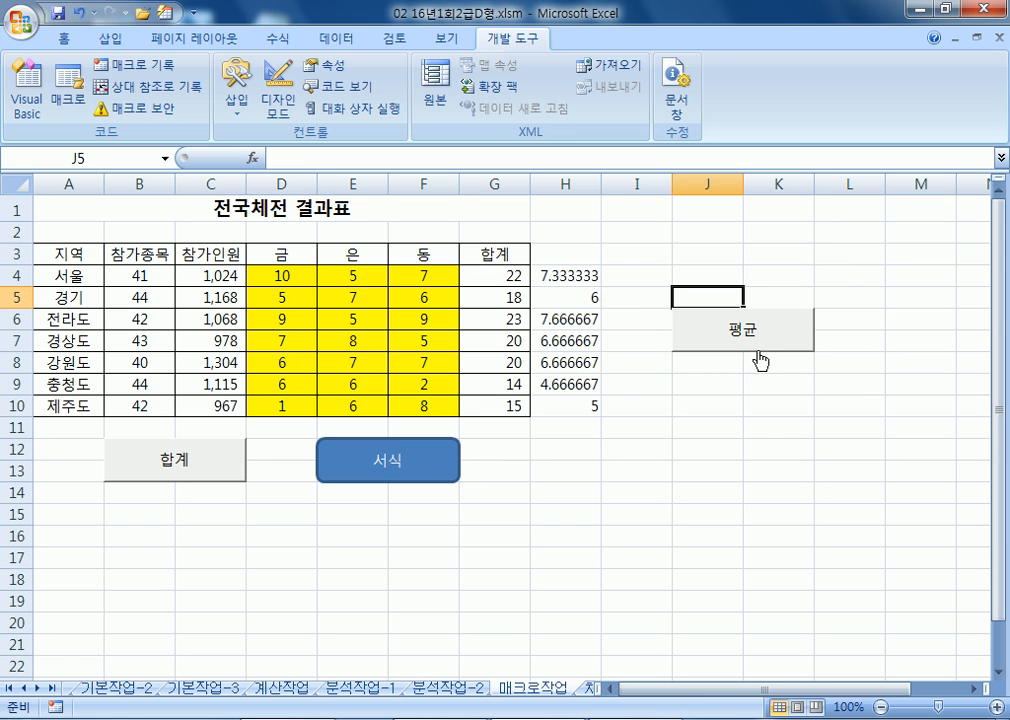
left_click(755, 402)
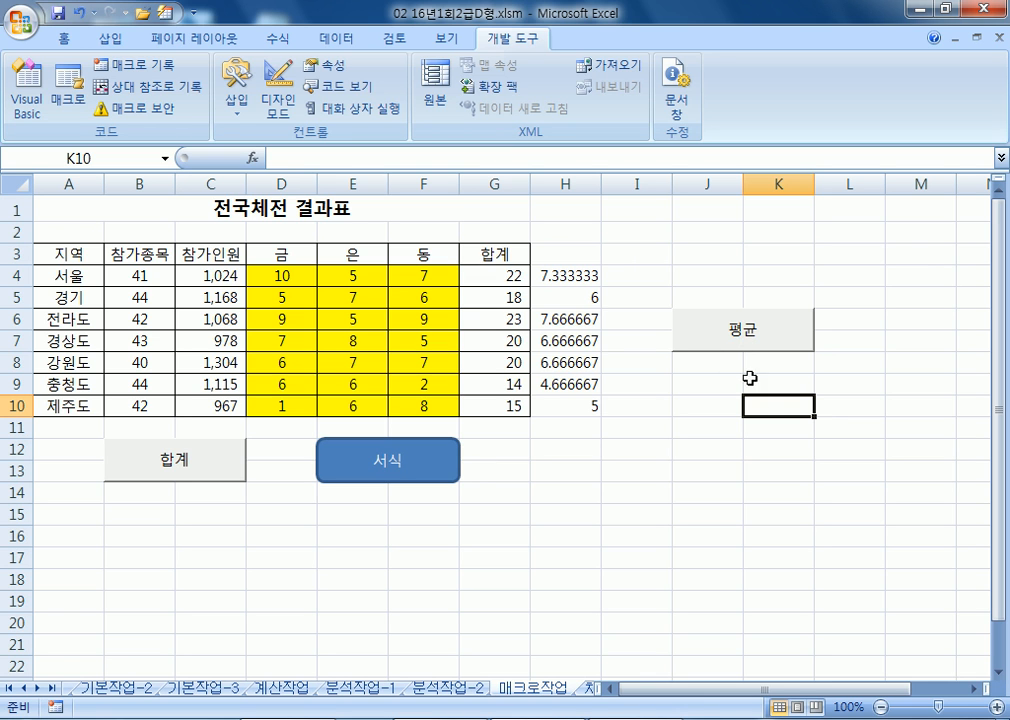
- Test the remaining 평균 button by running its macro, clearing H4:H10 and running it again
left_click(784, 333)
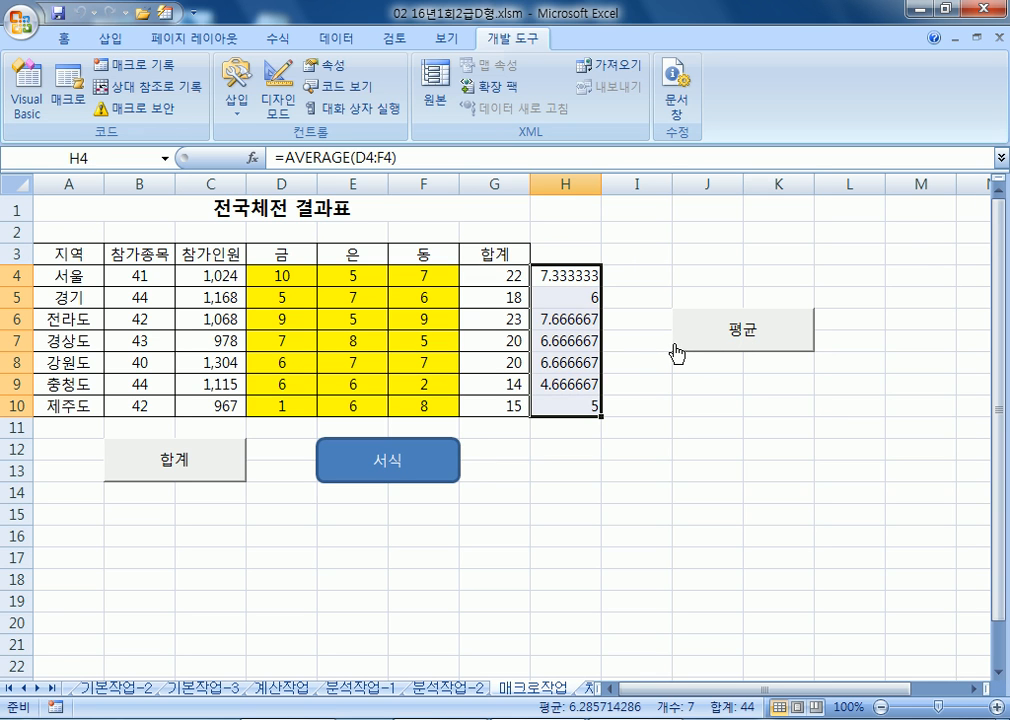
key("Delete")
left_click(737, 401)
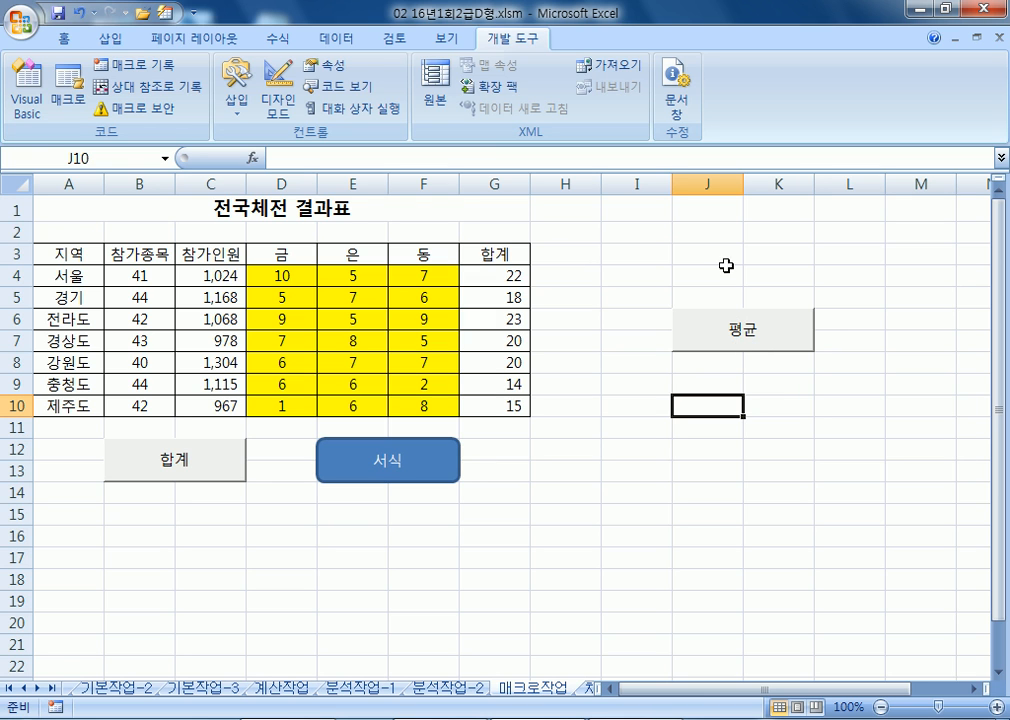
left_click_drag(706, 237, 815, 279)
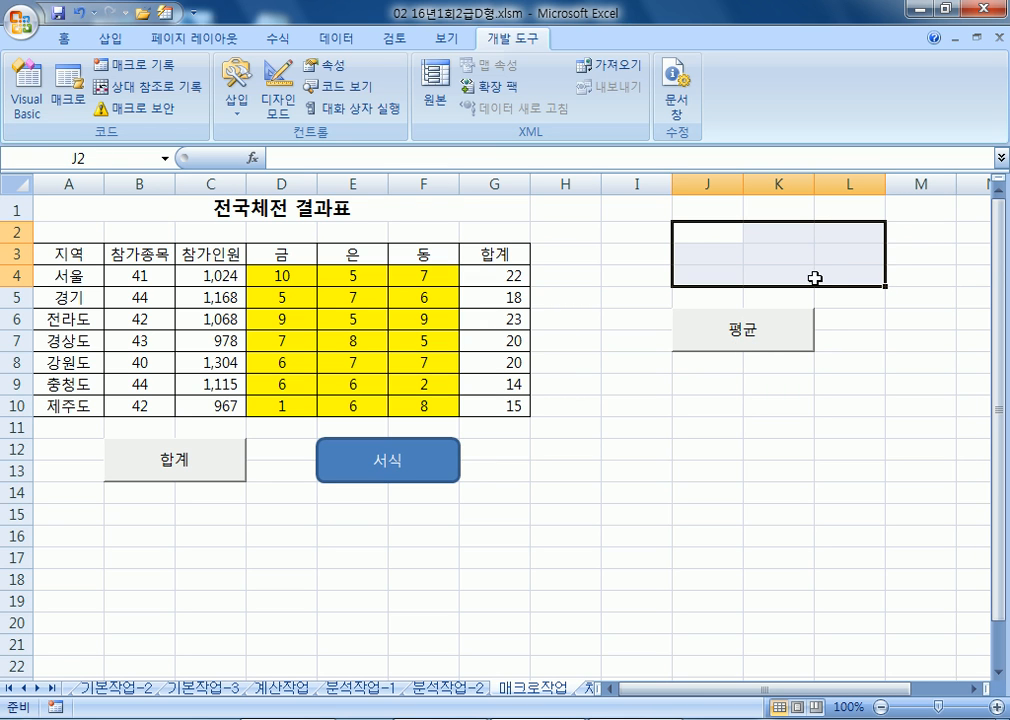
left_click(720, 345)
left_click(690, 427)
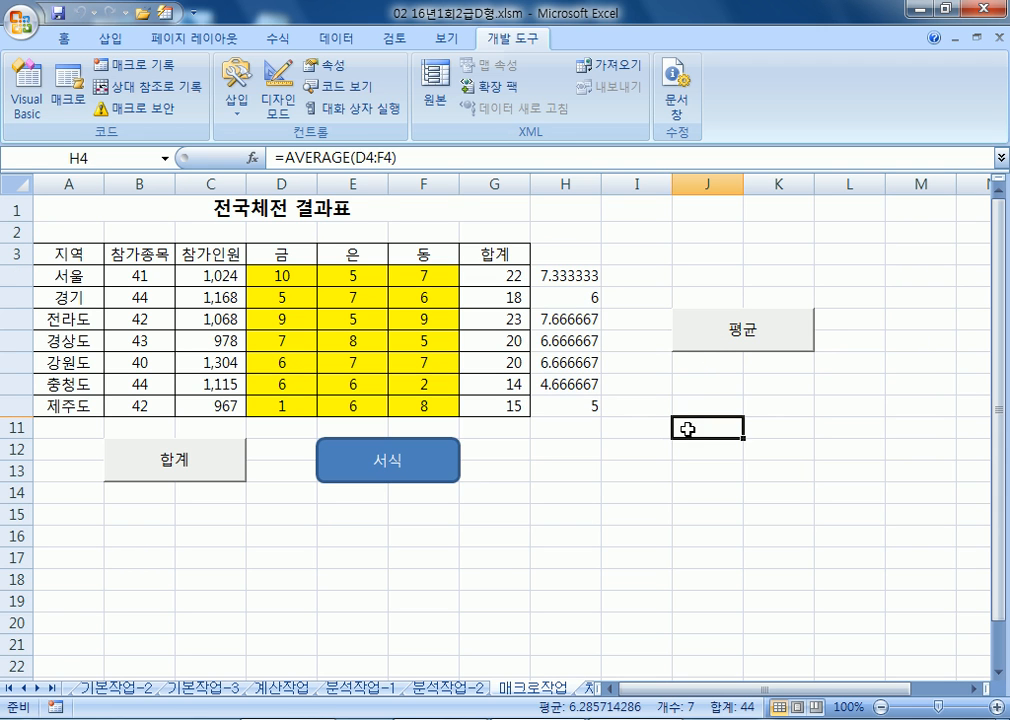
- Draw a form-control button around J12:L15 without assigning a macro to it
left_click(238, 95)
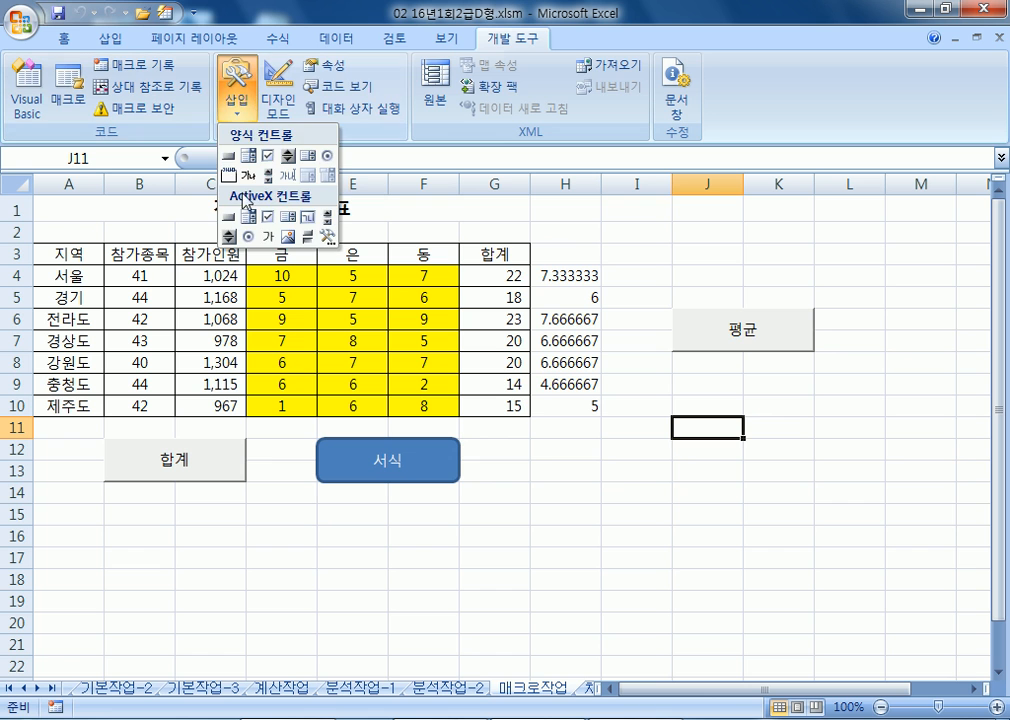
left_click(229, 157)
left_click_drag(689, 440, 837, 520)
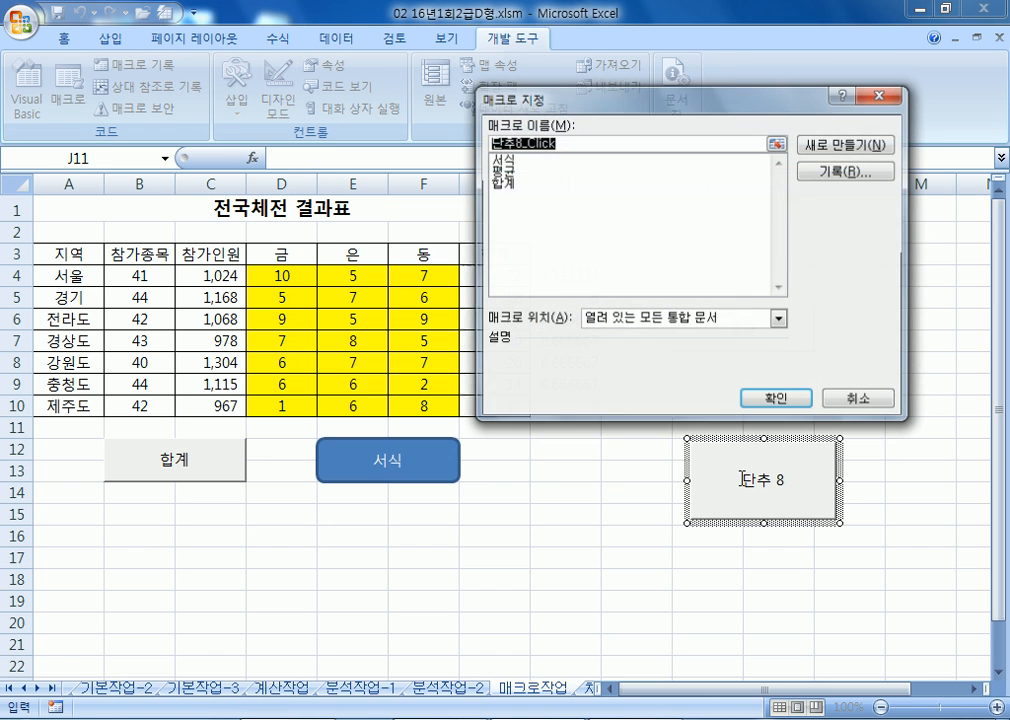
left_click(853, 396)
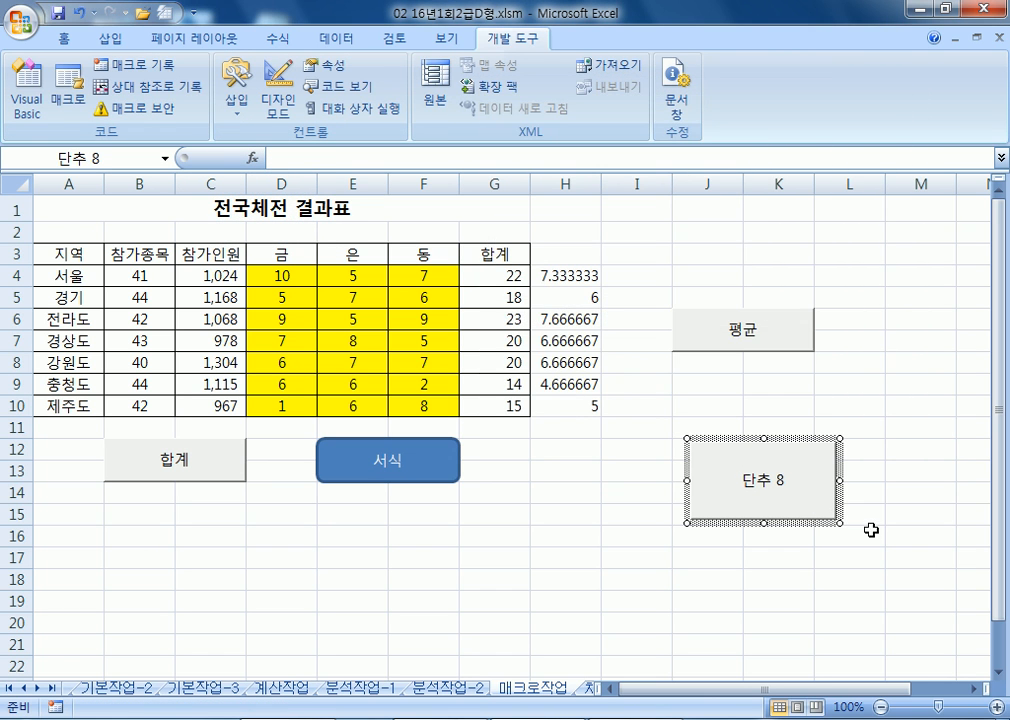
left_click(903, 481)
left_click(811, 454)
left_click(906, 386)
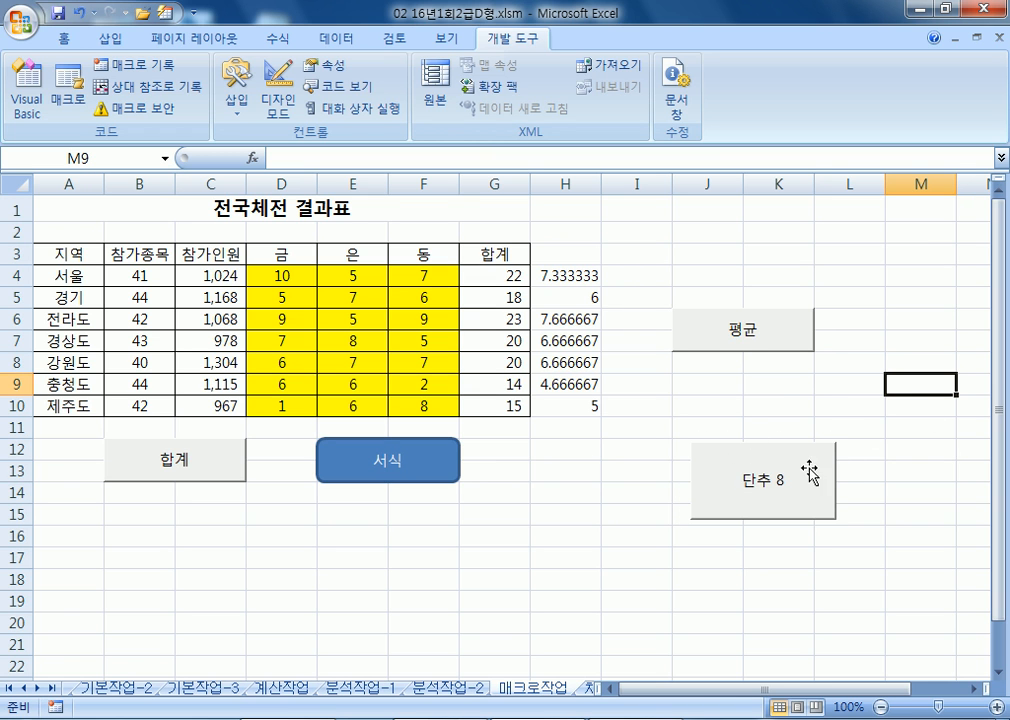
left_click(953, 406)
left_click(784, 456, "ctrl")
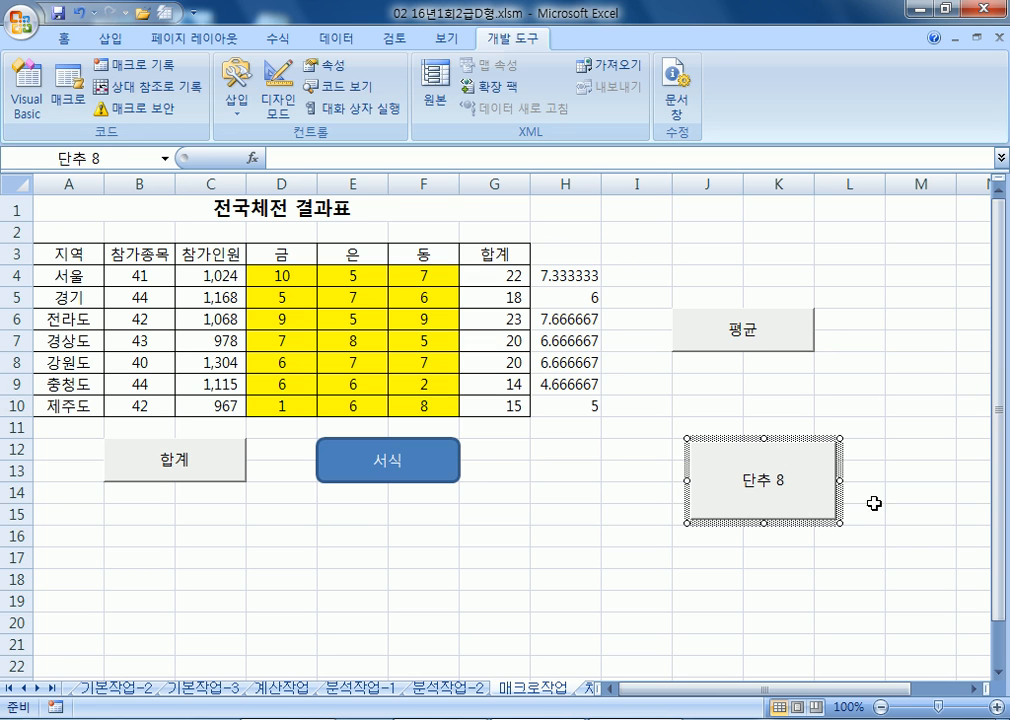
left_click(915, 492)
left_click_drag(570, 297, 574, 393)
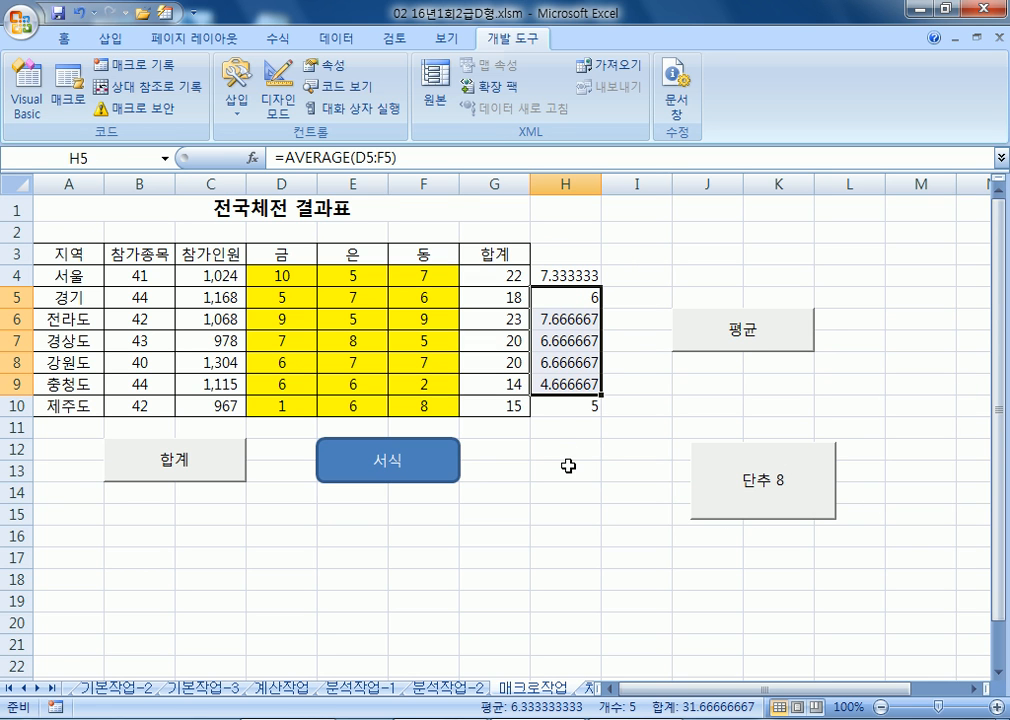
left_click(830, 366)
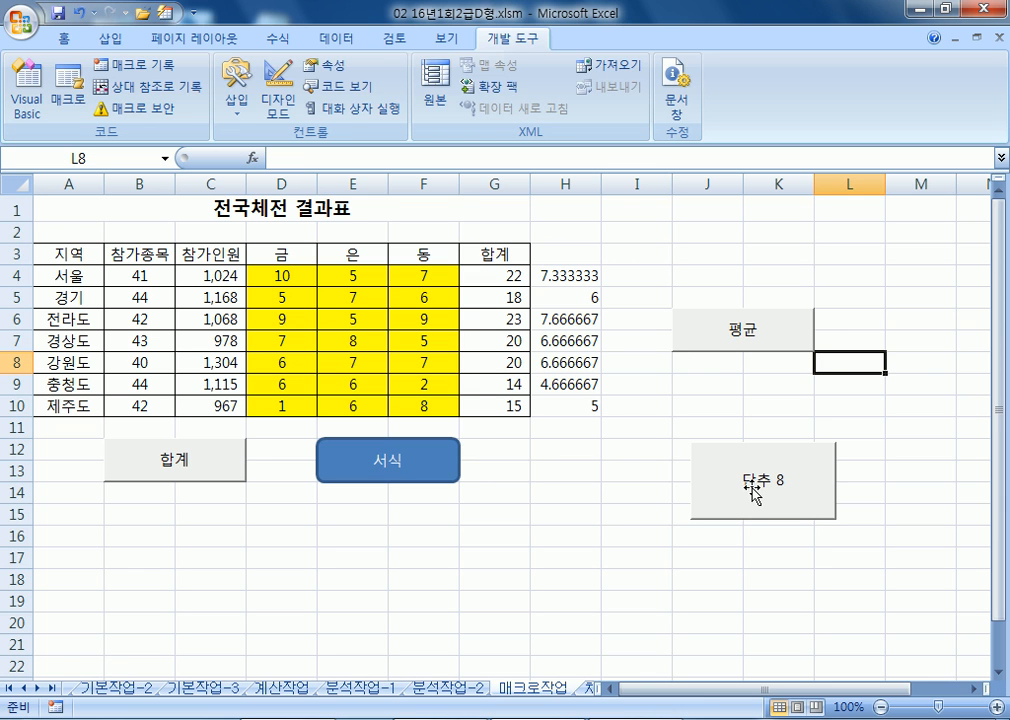
- Delete the unassigned 단추 8 button around J12:L15
left_click(728, 453, "ctrl")
right_click(728, 453)
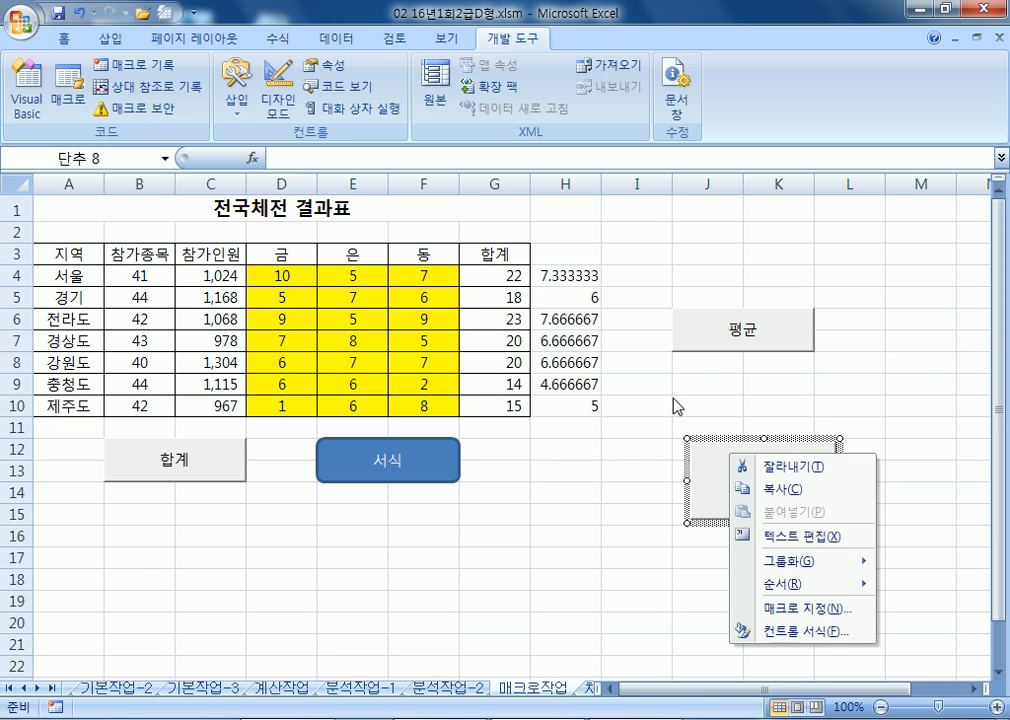
key("Delete")
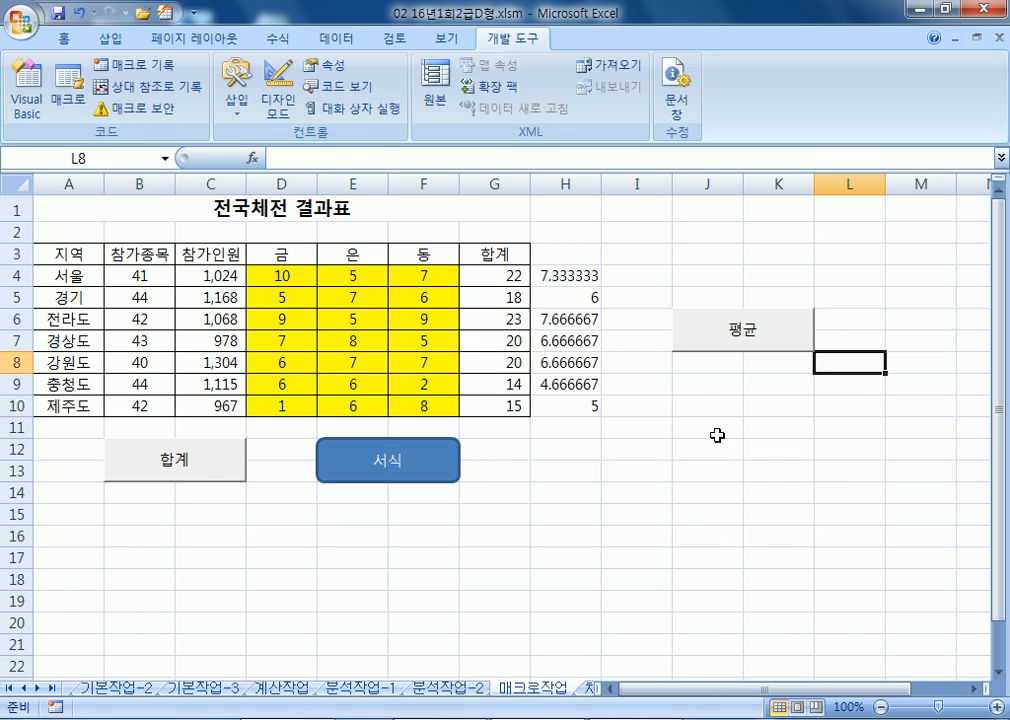
- Clear the average formulas from H4:H10
left_click_drag(588, 268, 579, 418)
key("Delete")
left_click(562, 472)
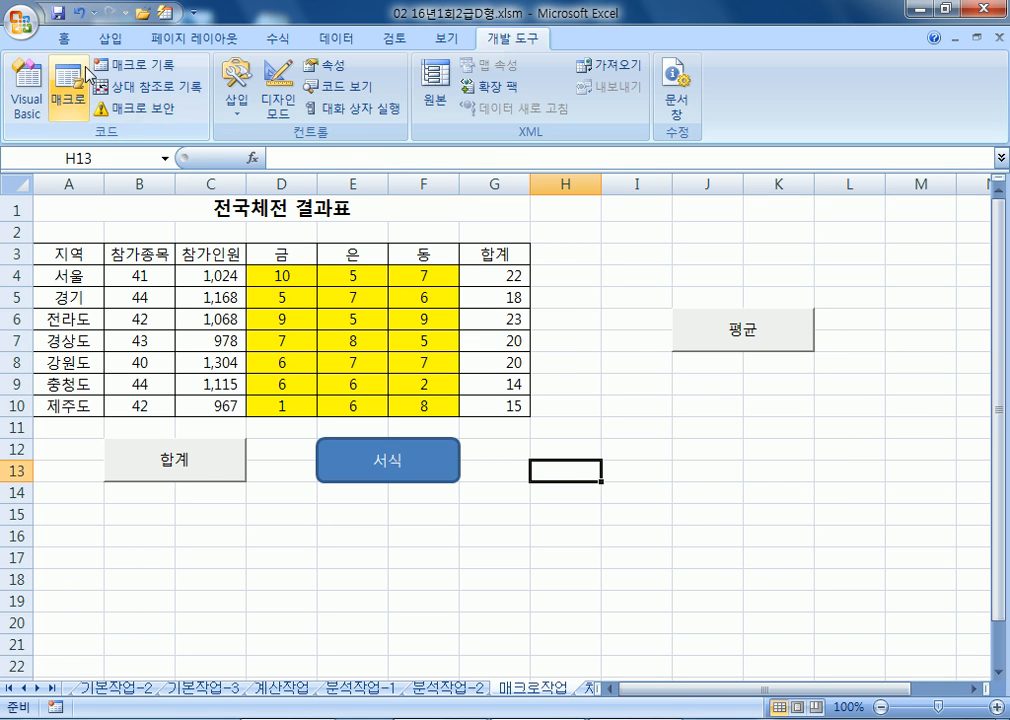
- Draw a form-control button around J10:K12 without assigning a macro and caption it 평균
left_click(237, 90)
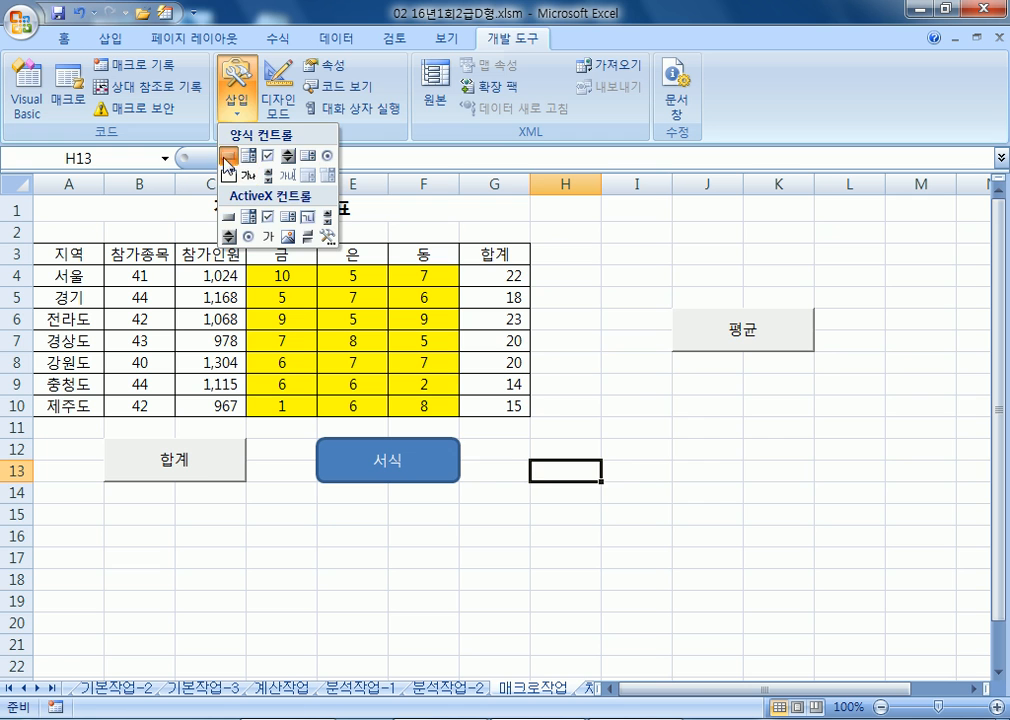
left_click(226, 154)
left_click_drag(670, 408, 777, 456)
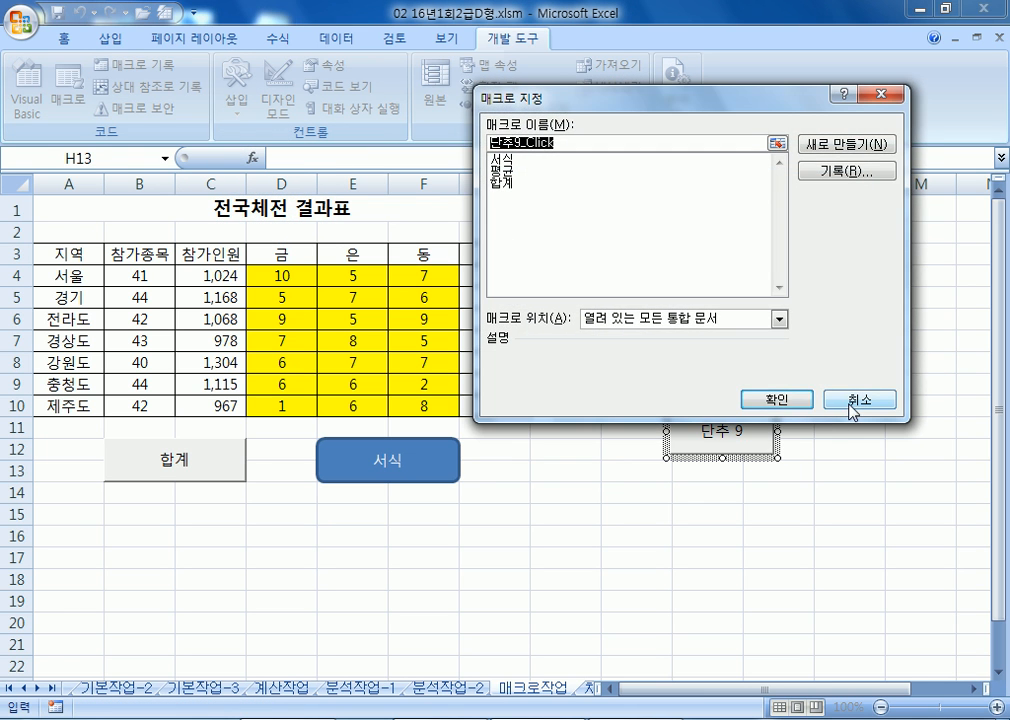
left_click(852, 397)
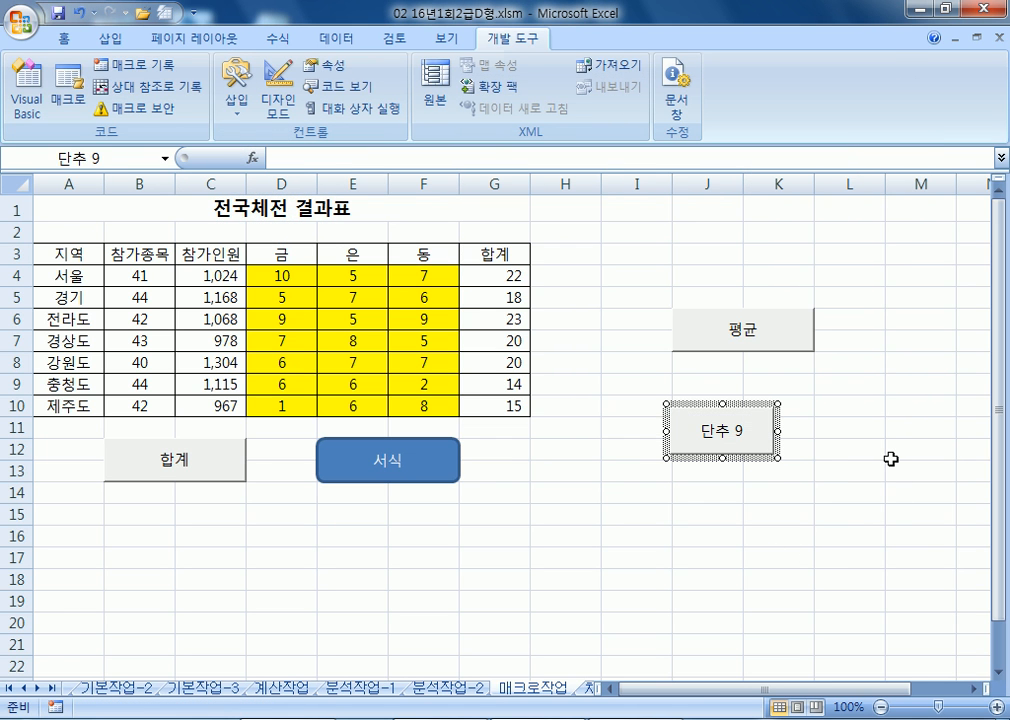
type("평균")
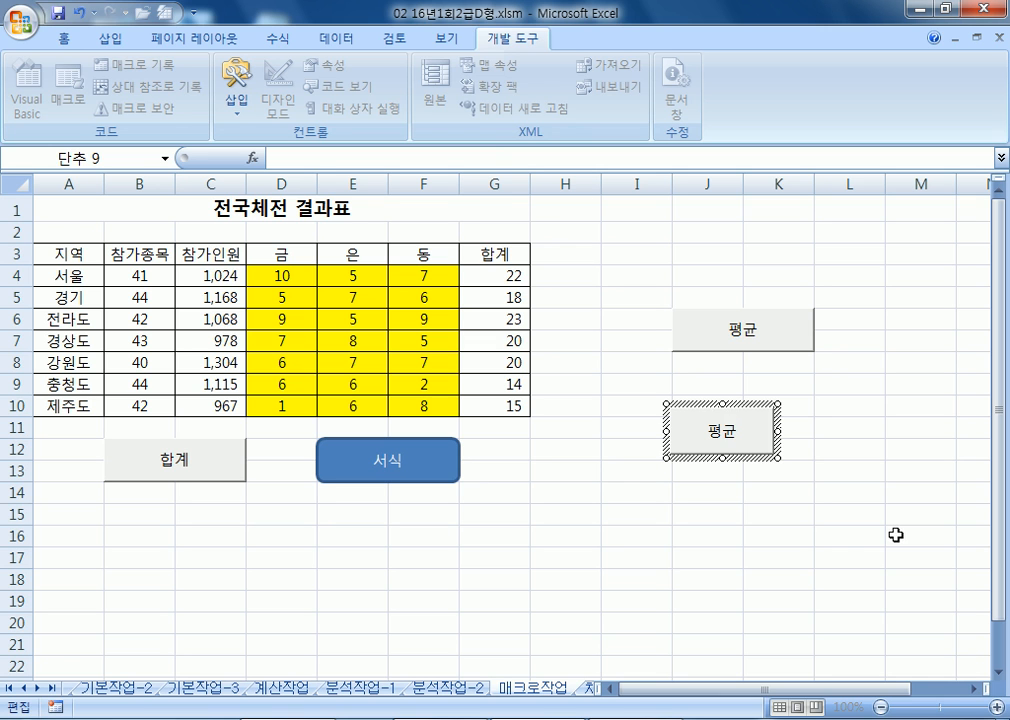
left_click(852, 540)
- Assign the existing 평균 macro to the new 평균 button around J10:K12
right_click(770, 443)
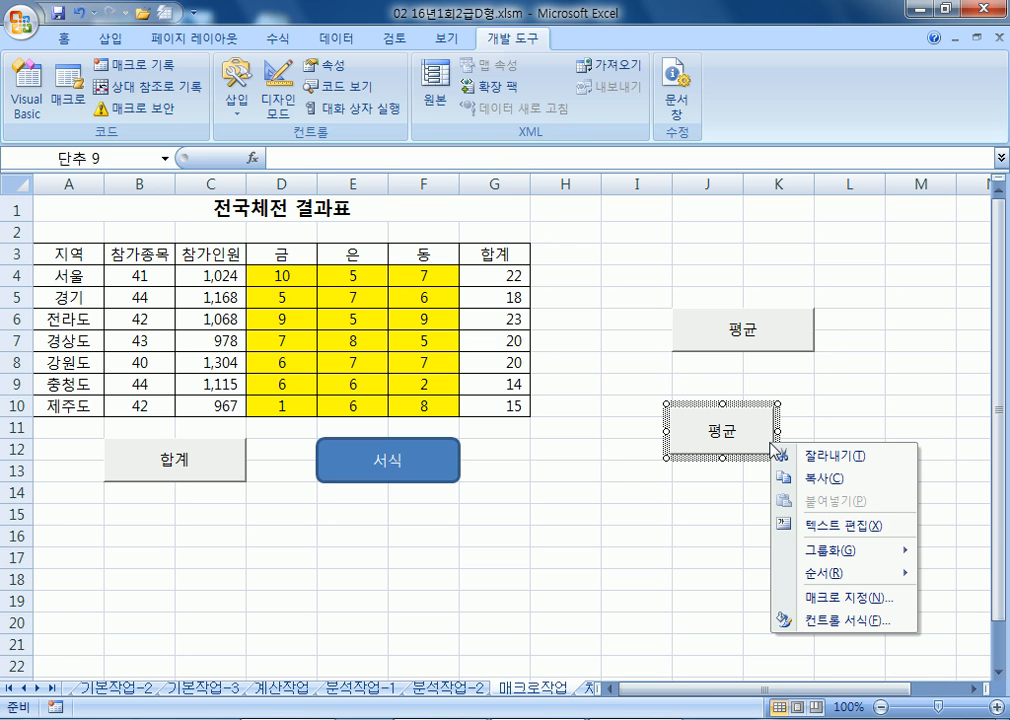
left_click(344, 470)
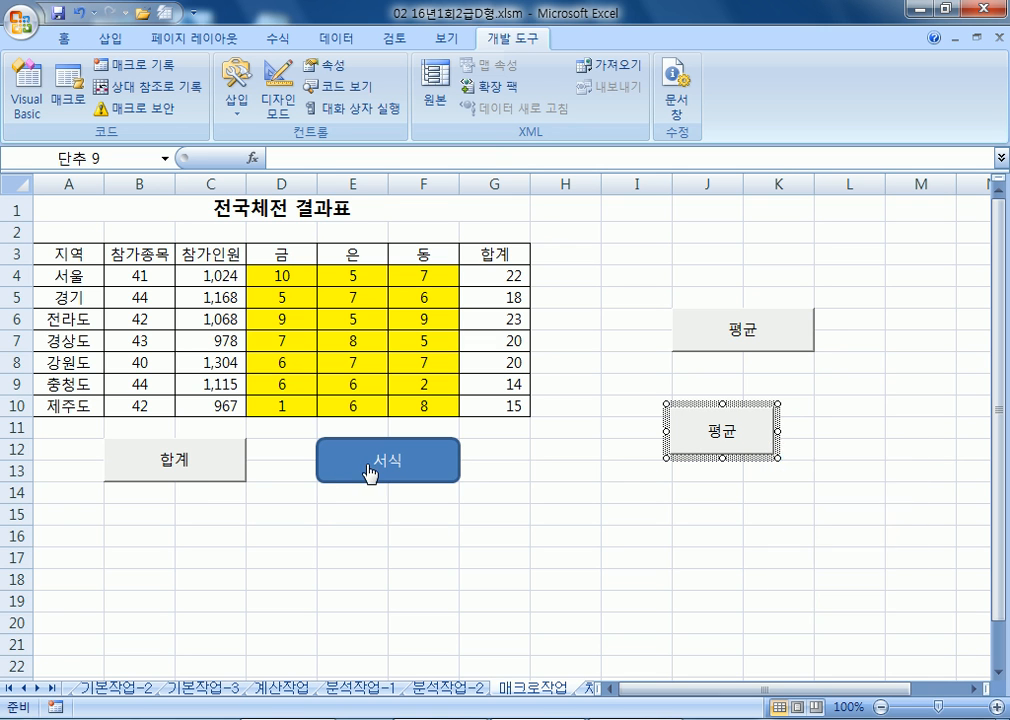
right_click(743, 452)
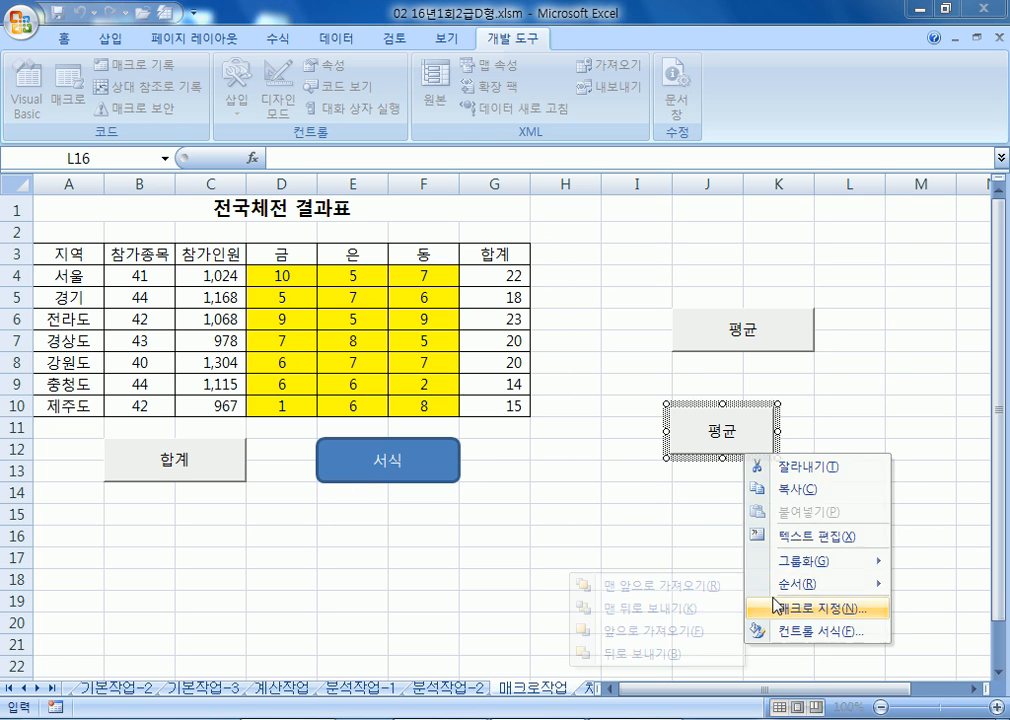
left_click(808, 605)
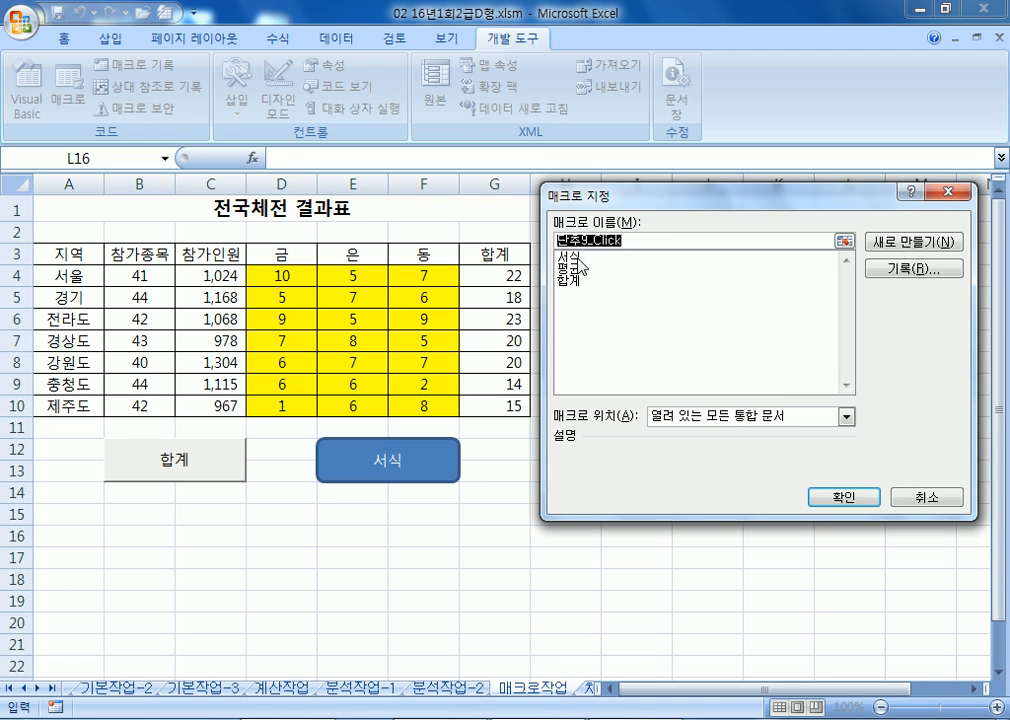
left_click(572, 257)
left_click(578, 273)
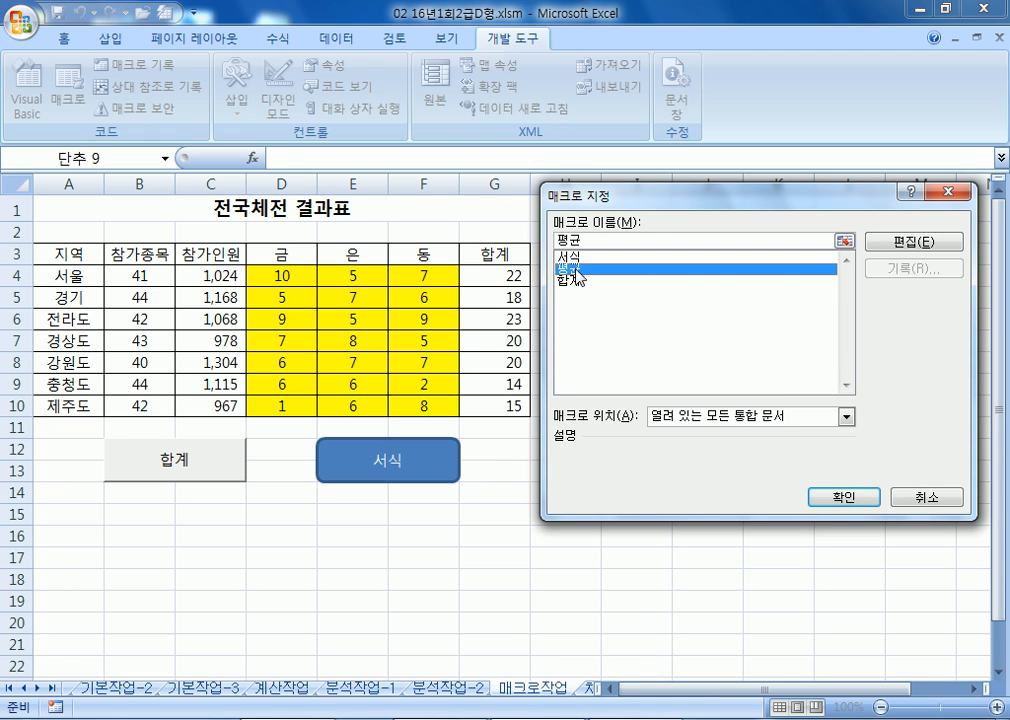
left_click_drag(620, 240, 552, 240)
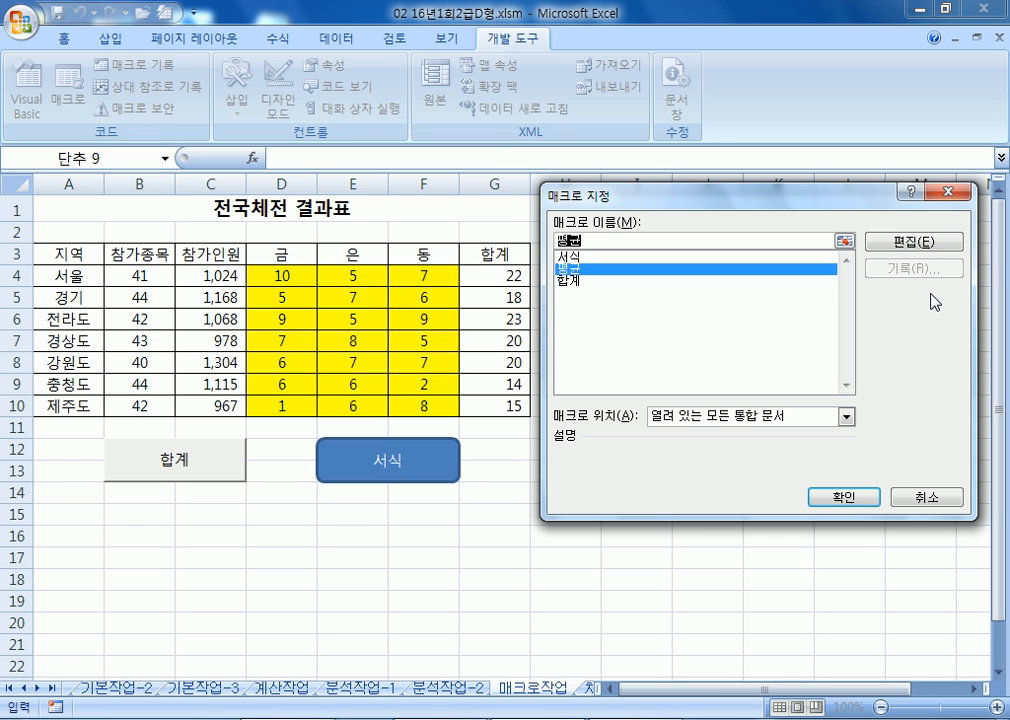
key("Return")
left_click(849, 536)
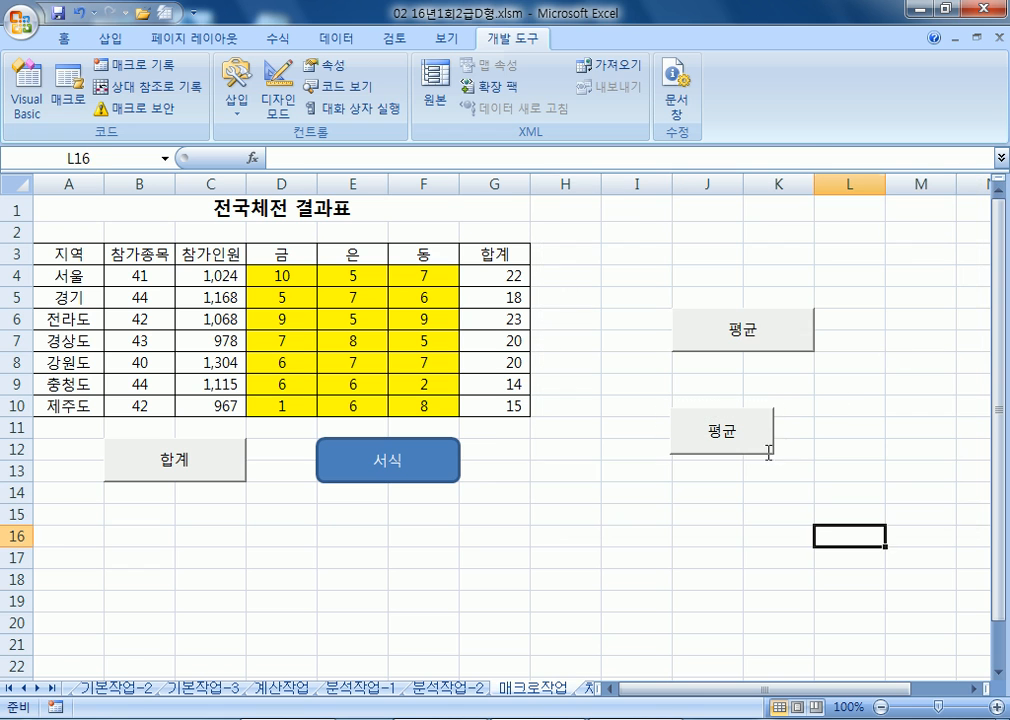
- Delete both 평균 buttons from the sheet, first the one over J6:K7, then the one below it
right_click(714, 352)
key("Escape")
key("Delete")
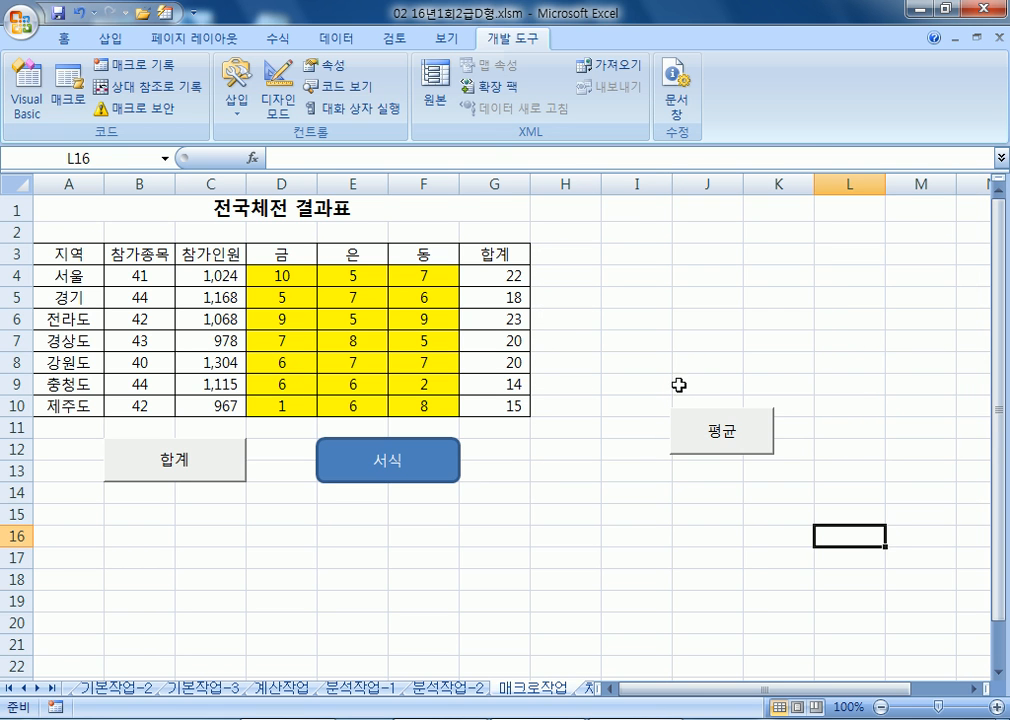
right_click(683, 418)
key("Escape")
key("Delete")
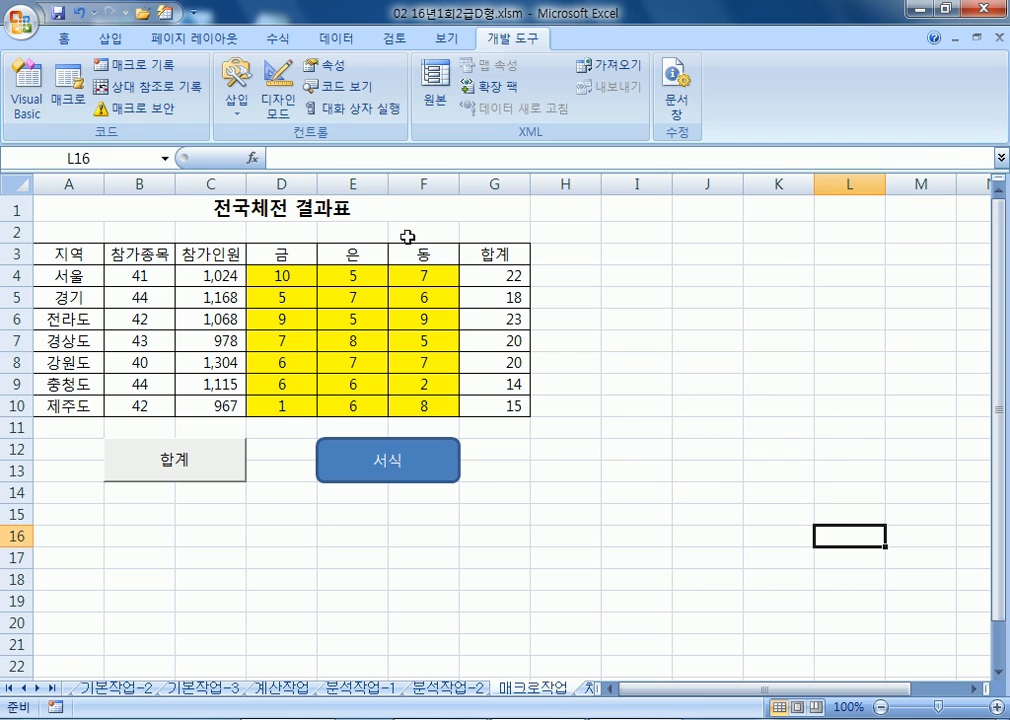
- Delete the 평균 macro from the workbook and confirm its removal
left_click(68, 90)
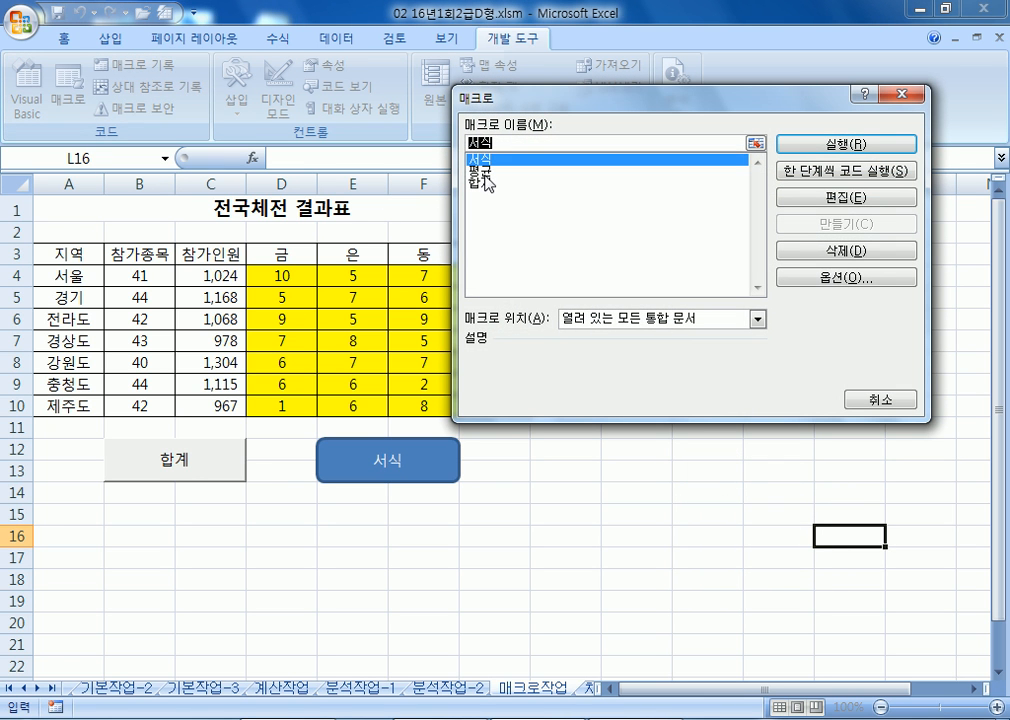
left_click(483, 170)
left_click(846, 250)
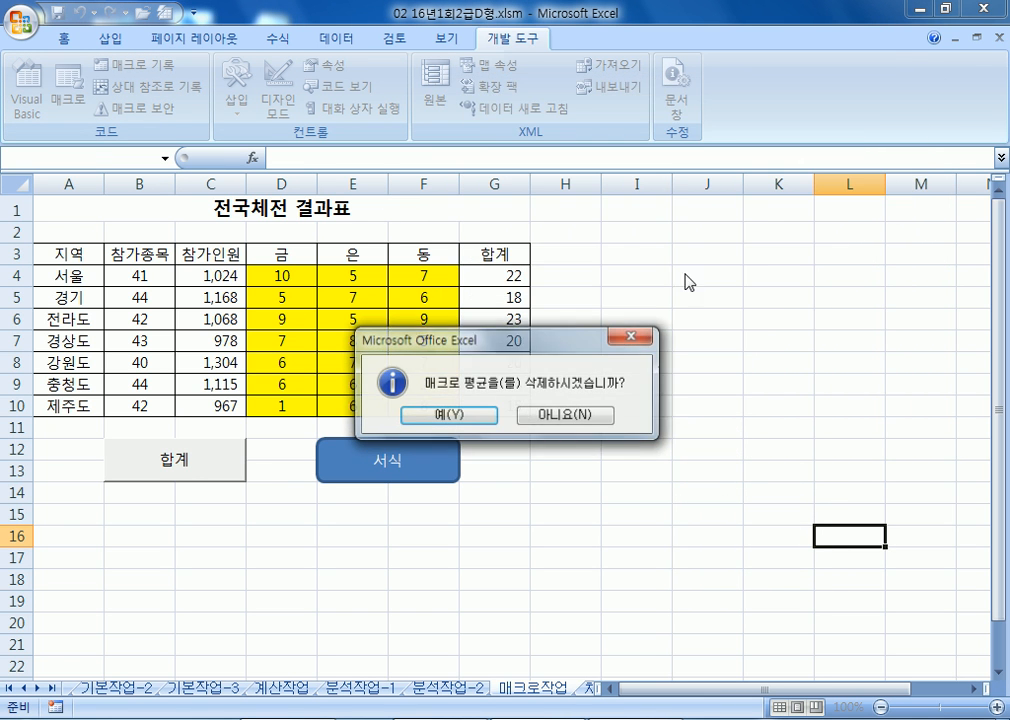
left_click(417, 413)
left_click(686, 268)
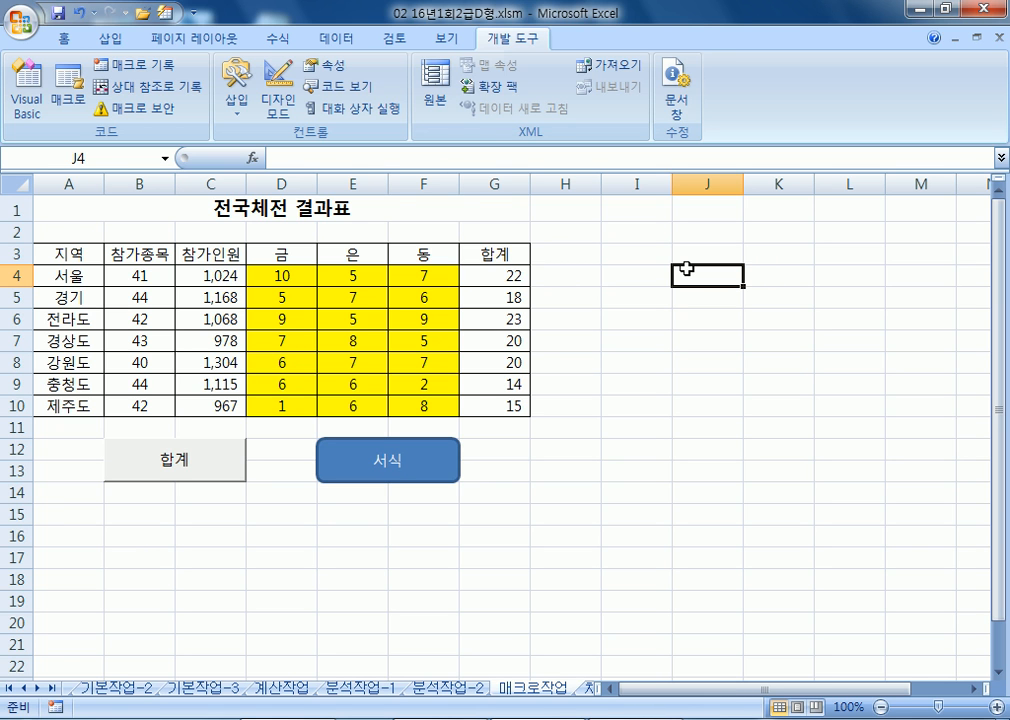
- Switch to the 차트작업 sheet and show its fruit nutrient column chart
left_click(586, 692)
scroll(665, 446, "down", 2)
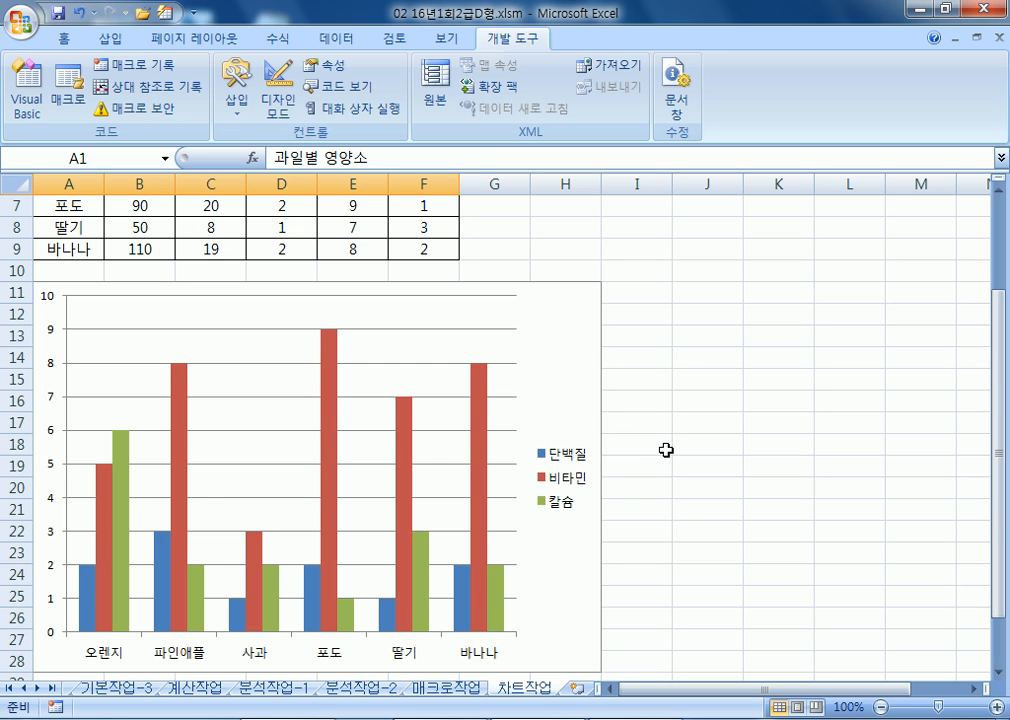
- Delete the whole fruit nutrient chart and undo the deletion
scroll(667, 450, "down", 3)
scroll(670, 450, "up", 3)
left_click(710, 332)
left_click(552, 296)
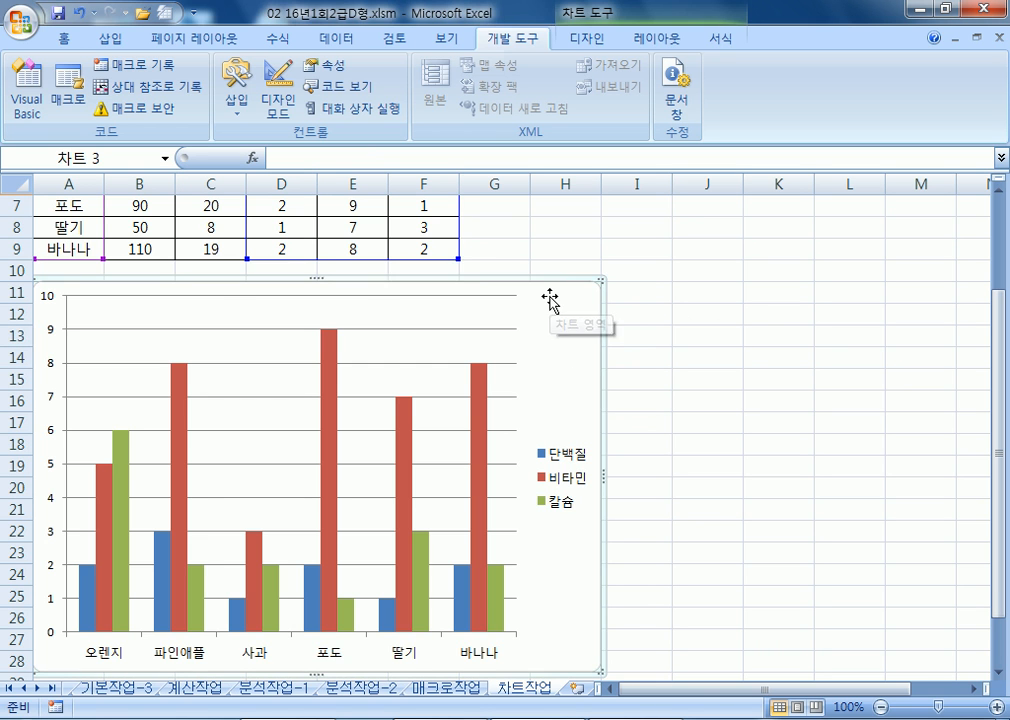
key("Delete")
scroll(541, 291, "up", 2)
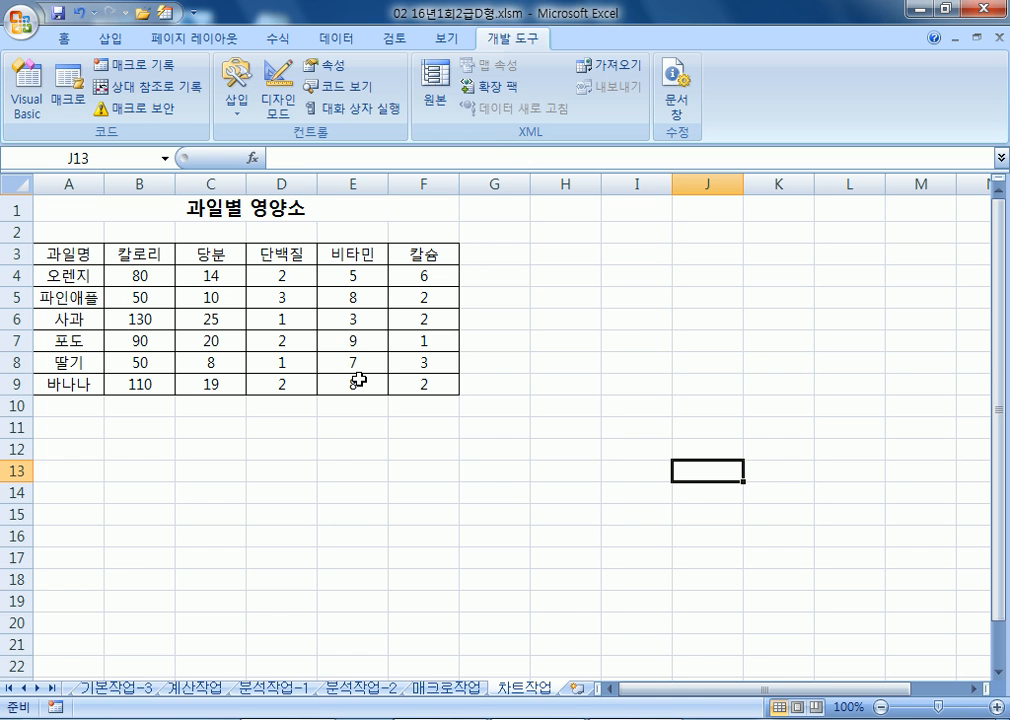
key("ctrl+z")
left_click(769, 380)
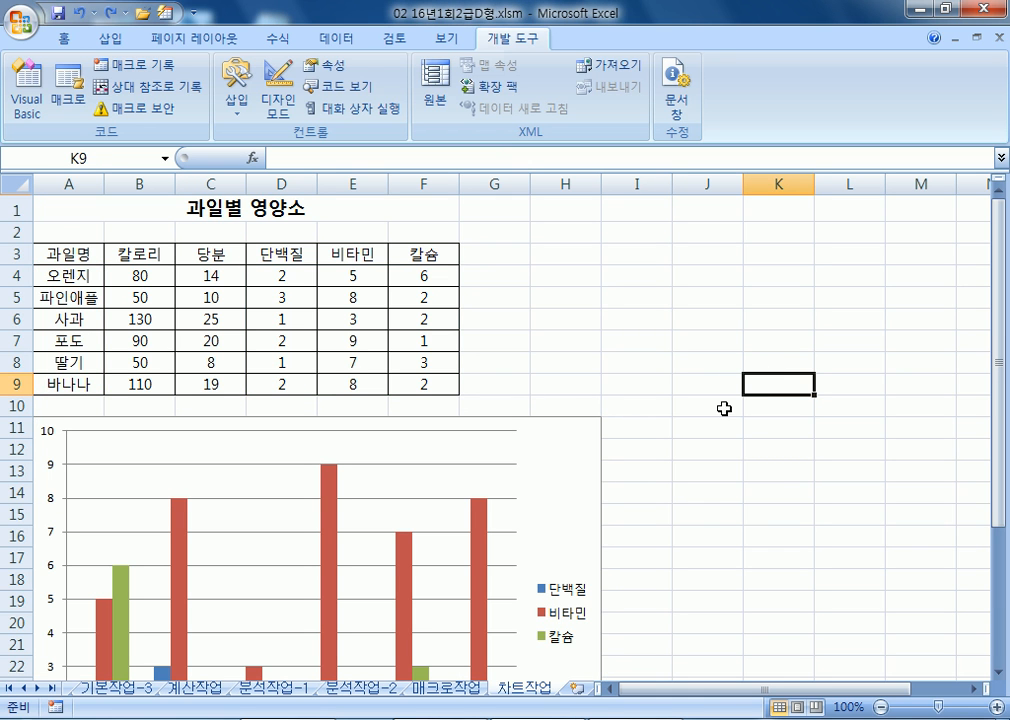
- Examine the chart's 단백질 and 비타민 columns for the 포도 category, selecting each series in turn
left_click(559, 435)
scroll(590, 450, "down", 3)
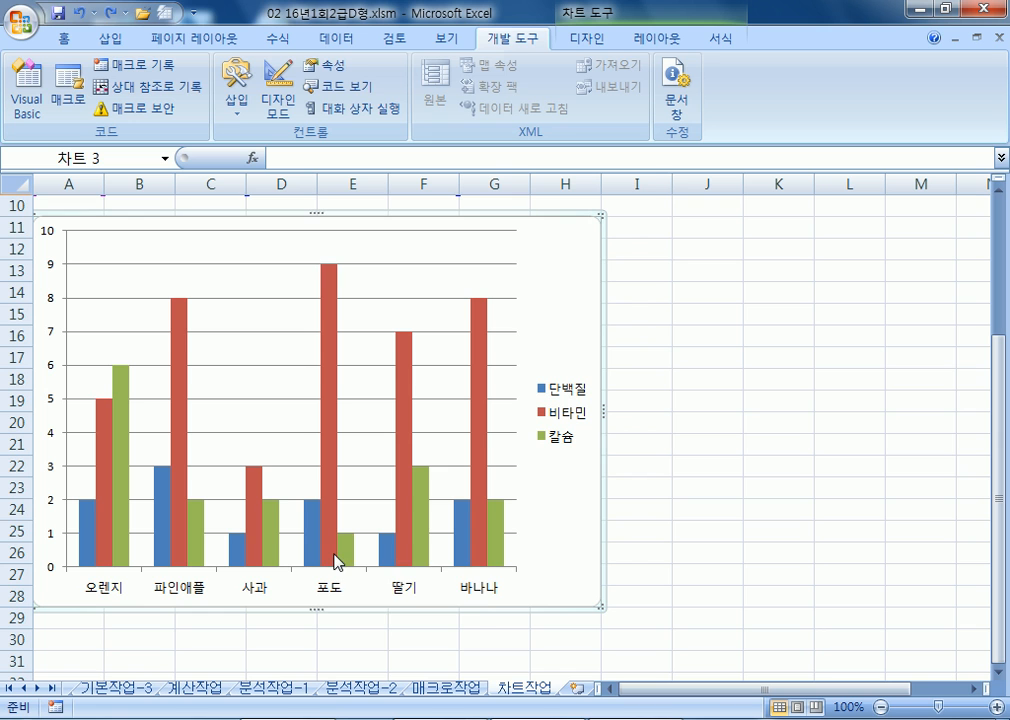
mouse_move(333, 562)
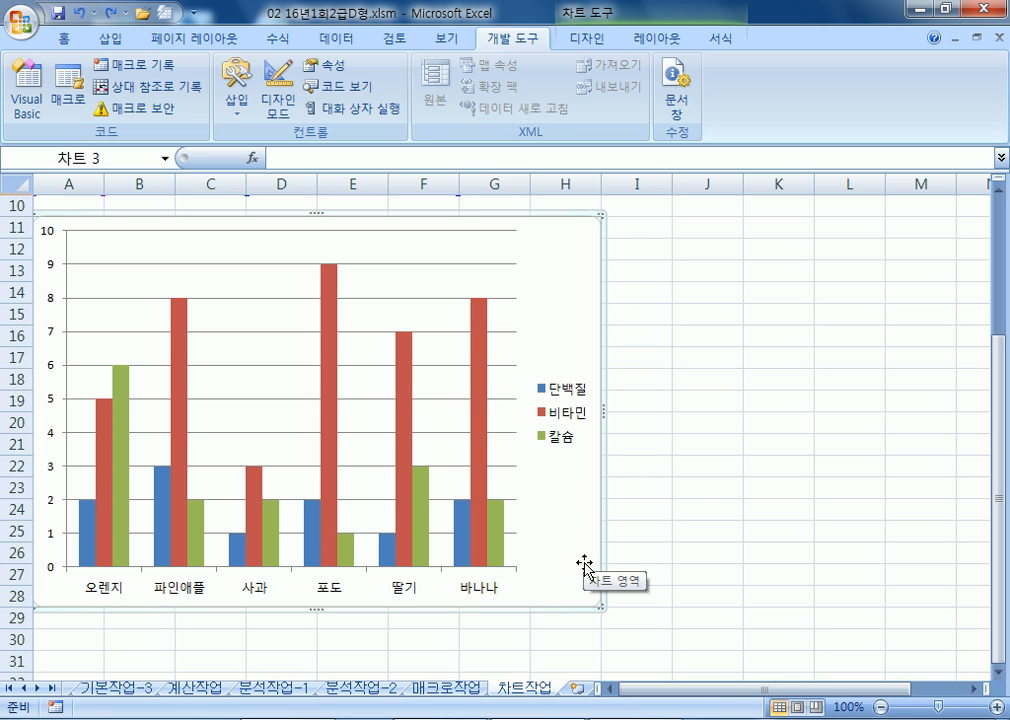
left_click(311, 557)
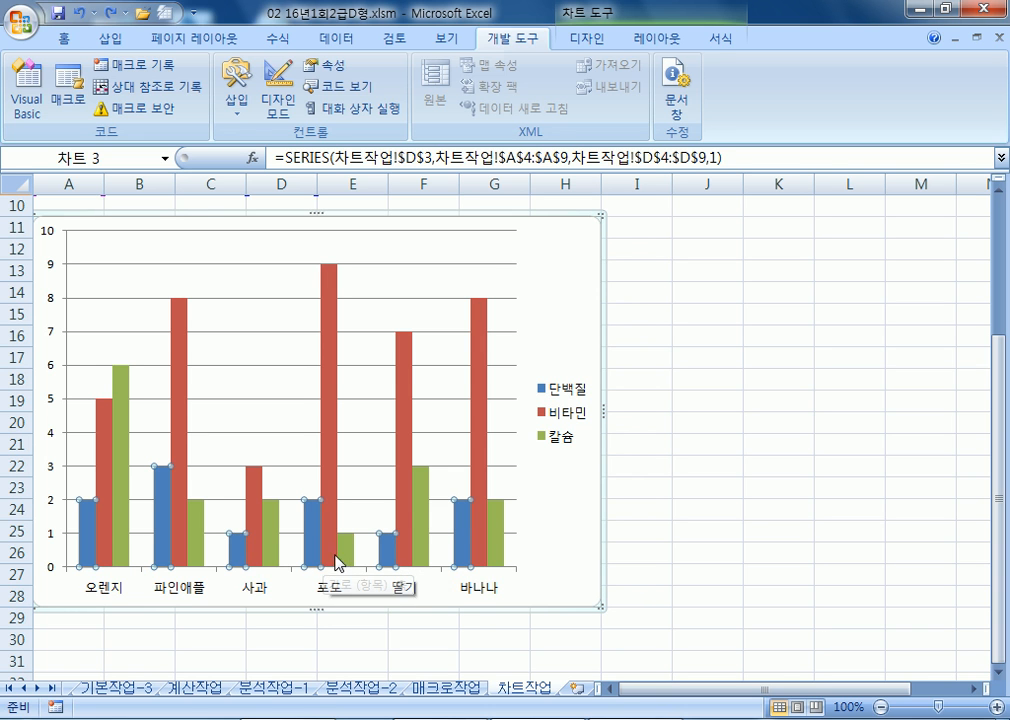
left_click(340, 560)
left_click(332, 554)
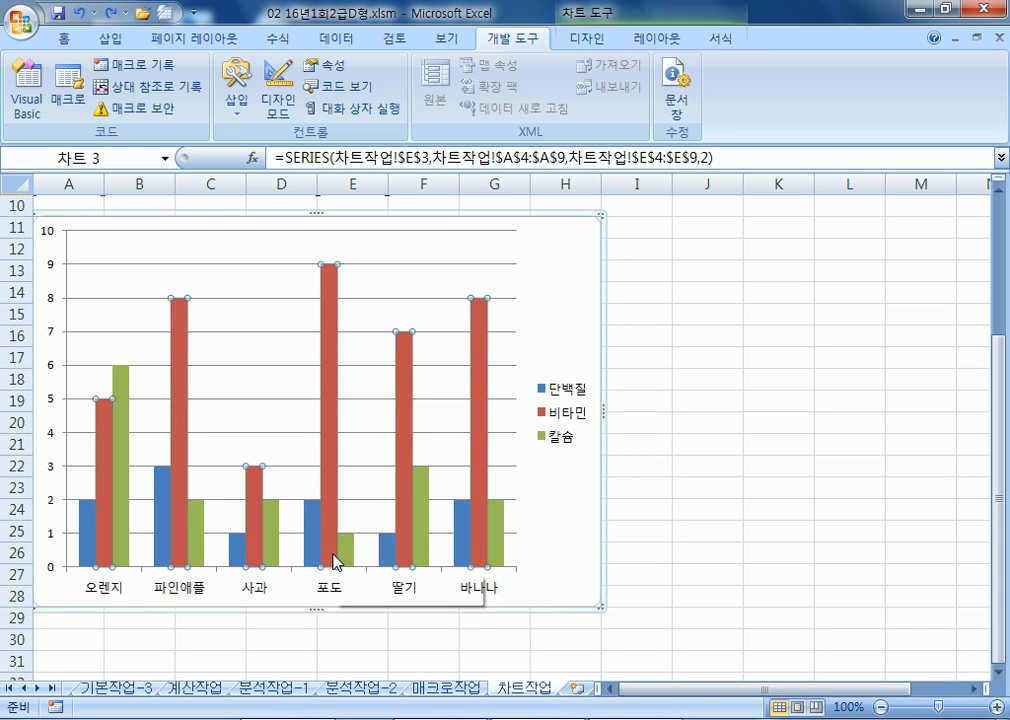
left_click(550, 563)
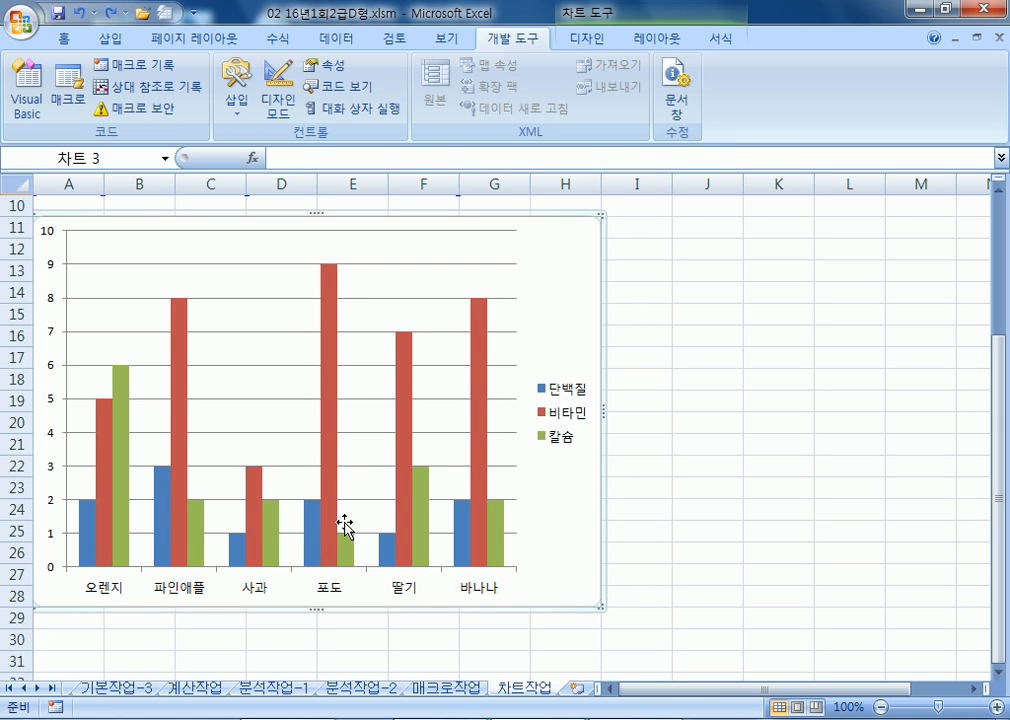
- Add a data label to only the 포도 column of the 단백질 series, and undo it
left_click(316, 538)
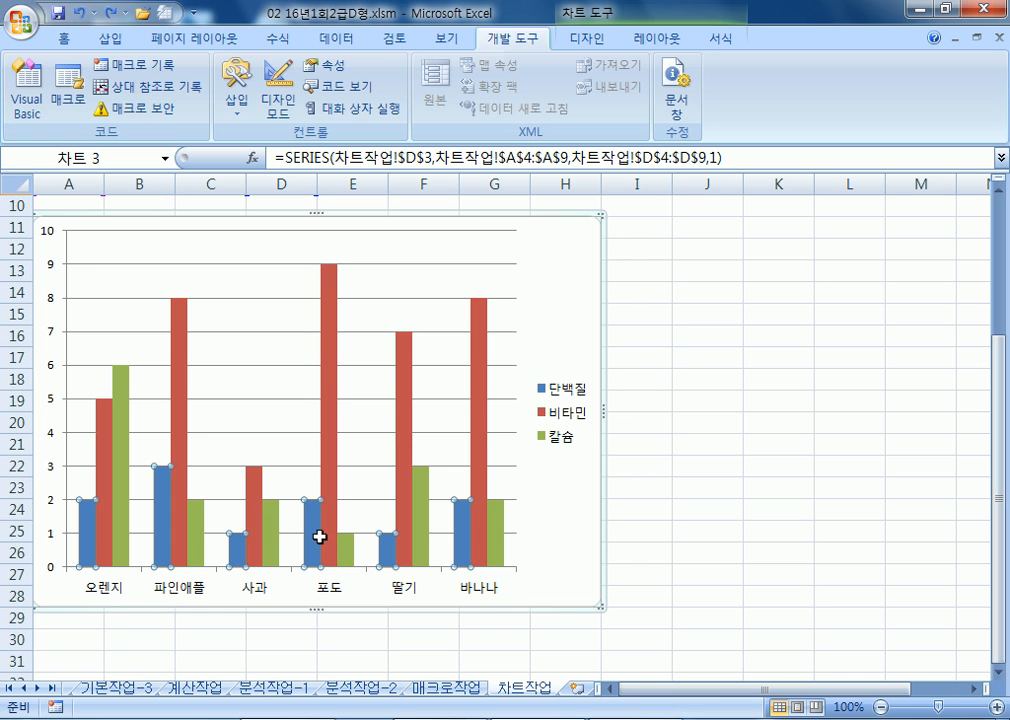
mouse_move(318, 548)
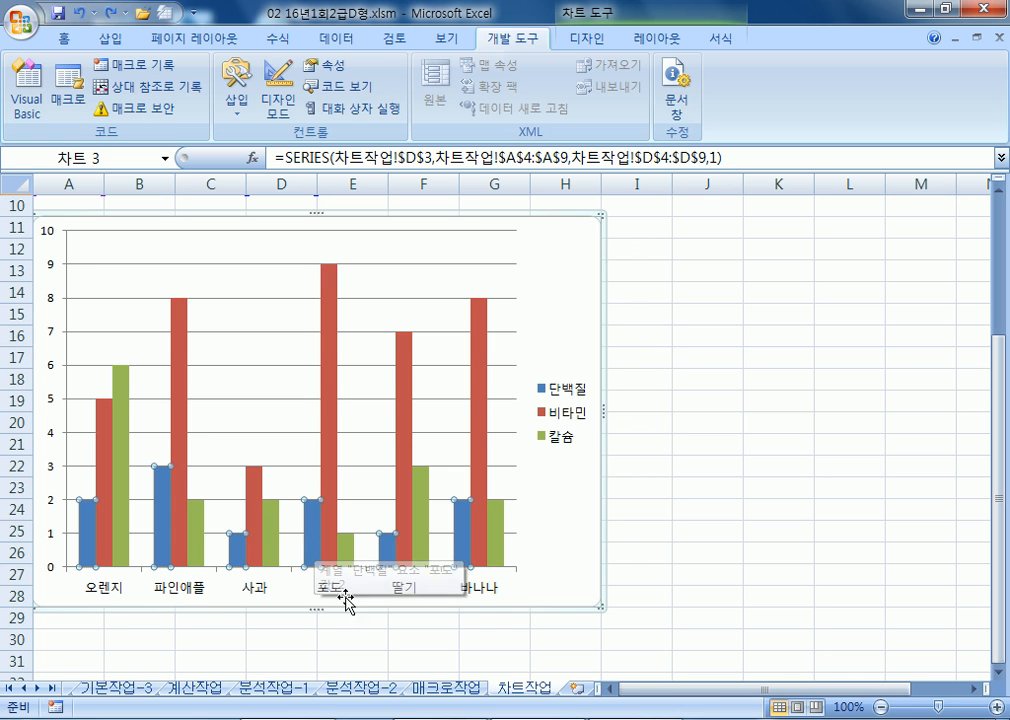
left_click(316, 544)
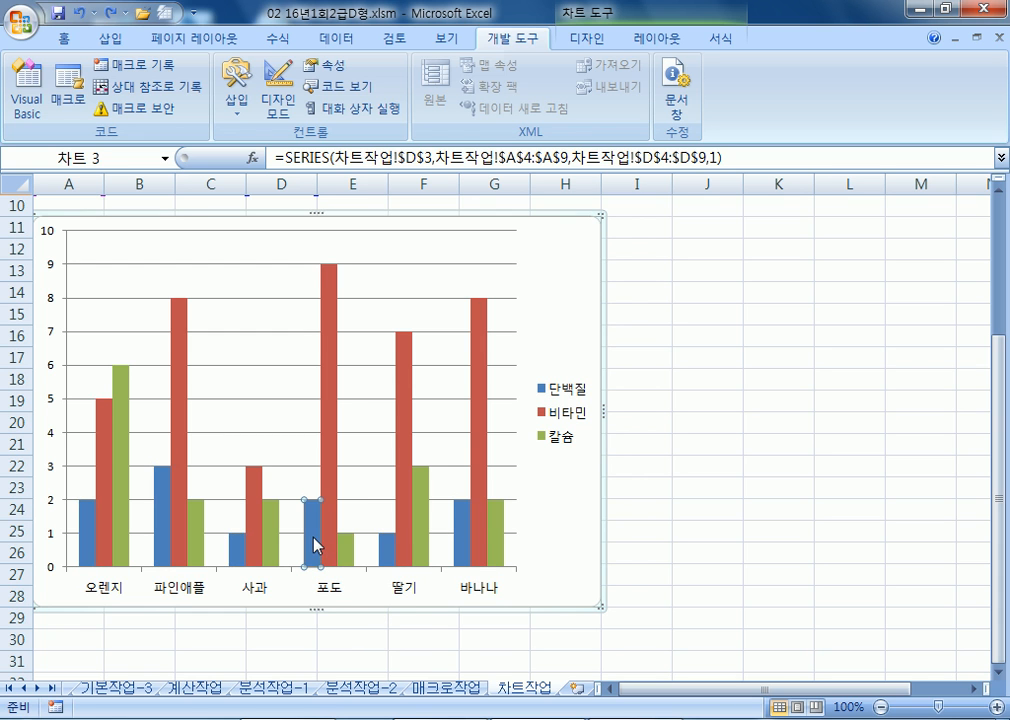
right_click(310, 537)
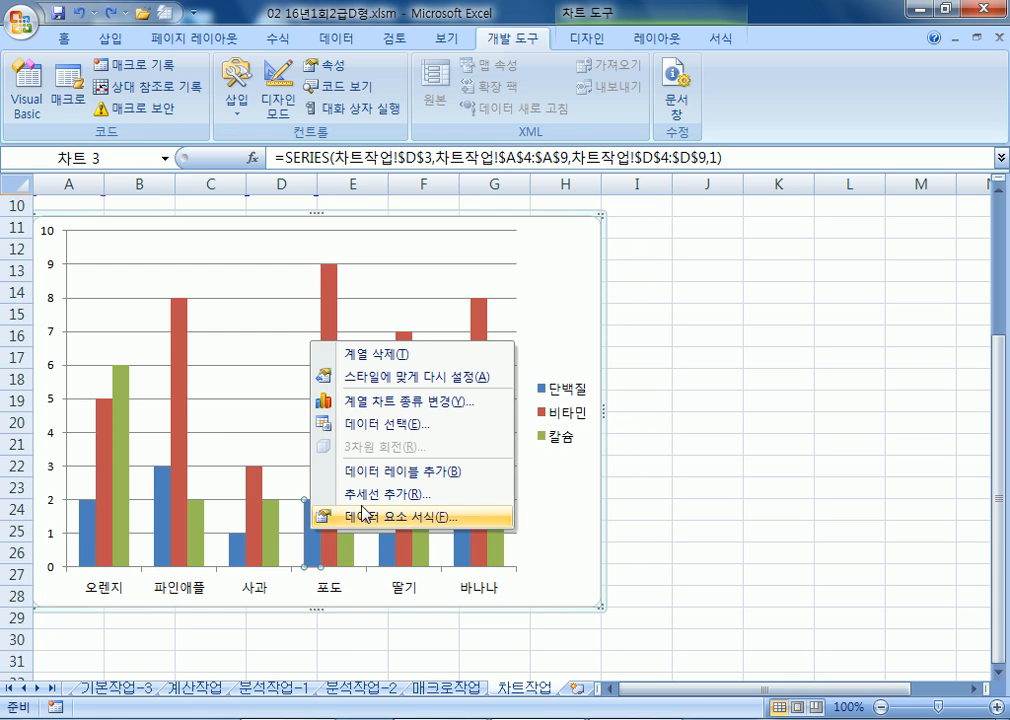
left_click(330, 471)
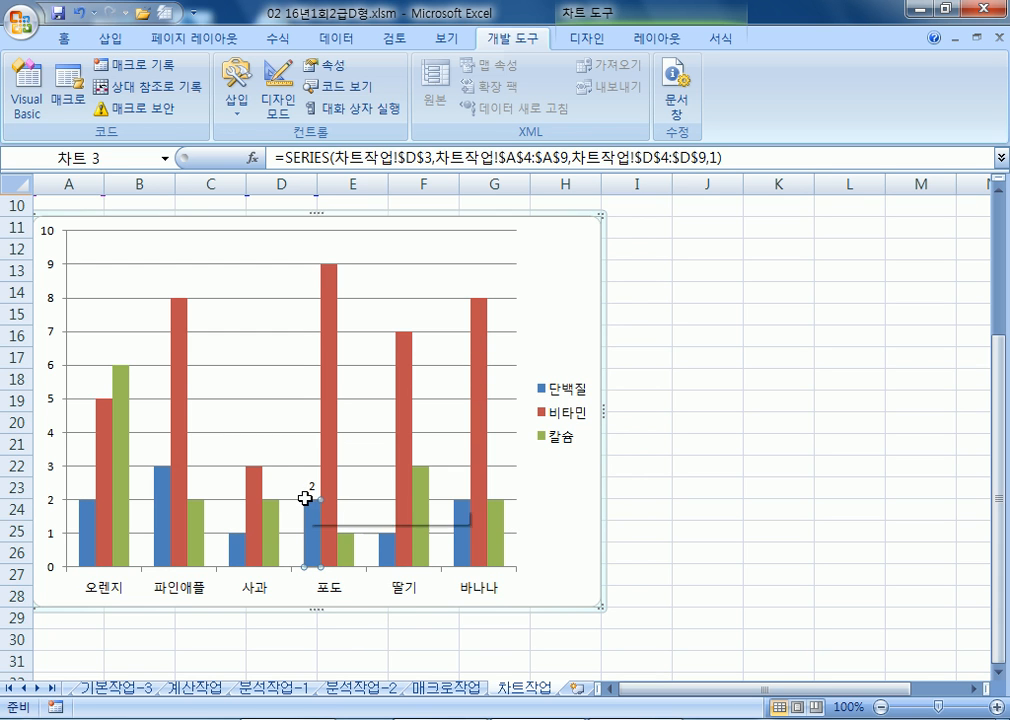
key("ctrl+z")
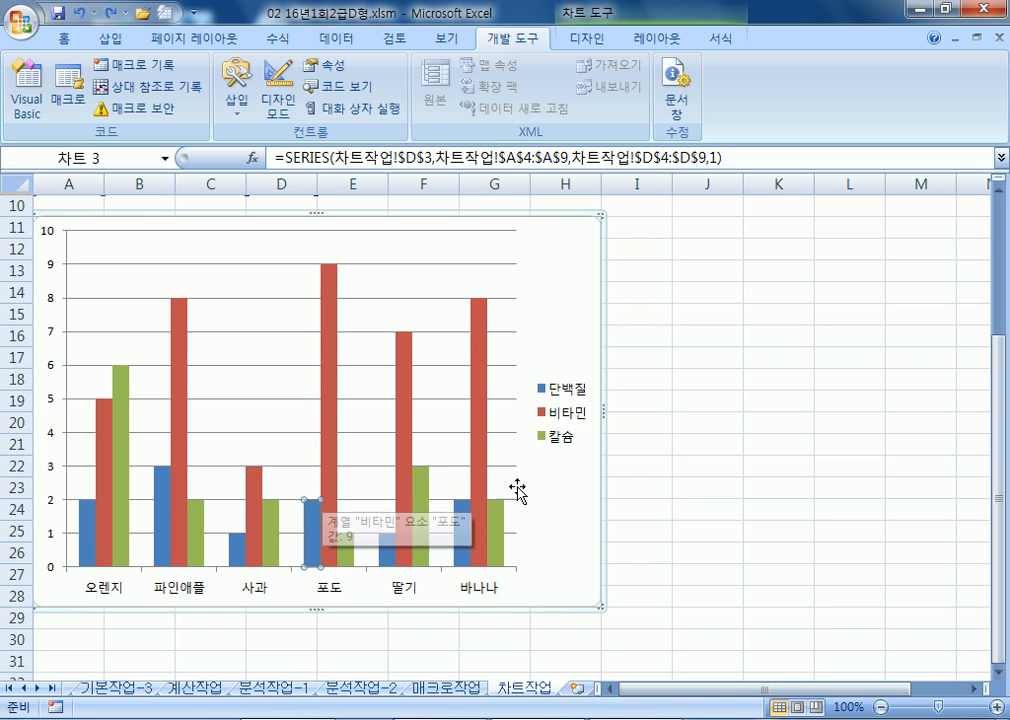
left_click(561, 501)
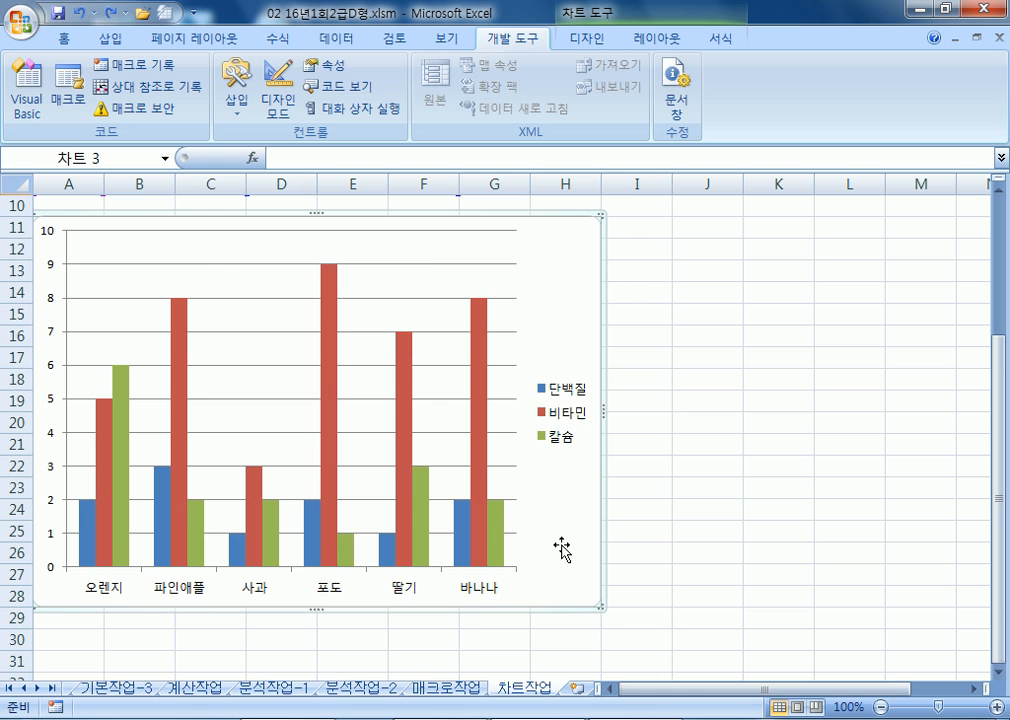
- Try redefining the chart's source data without 포도 as A3:A6, A8:A9, D3:F6 and D8:F9, then cancel the change
scroll(565, 545, "up", 3)
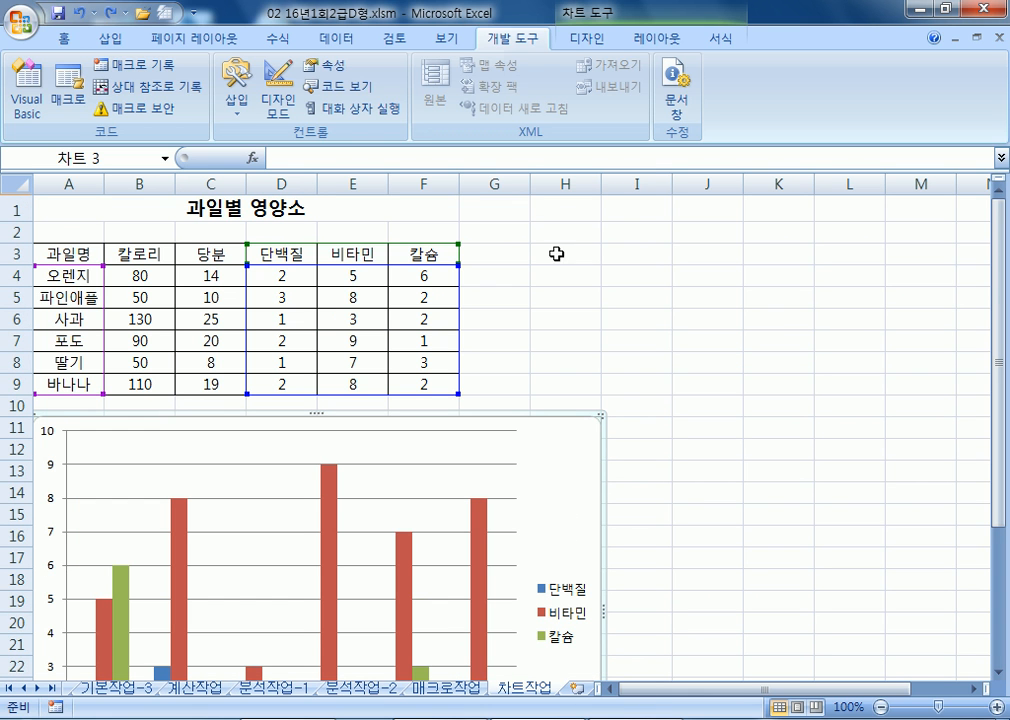
left_click(583, 42)
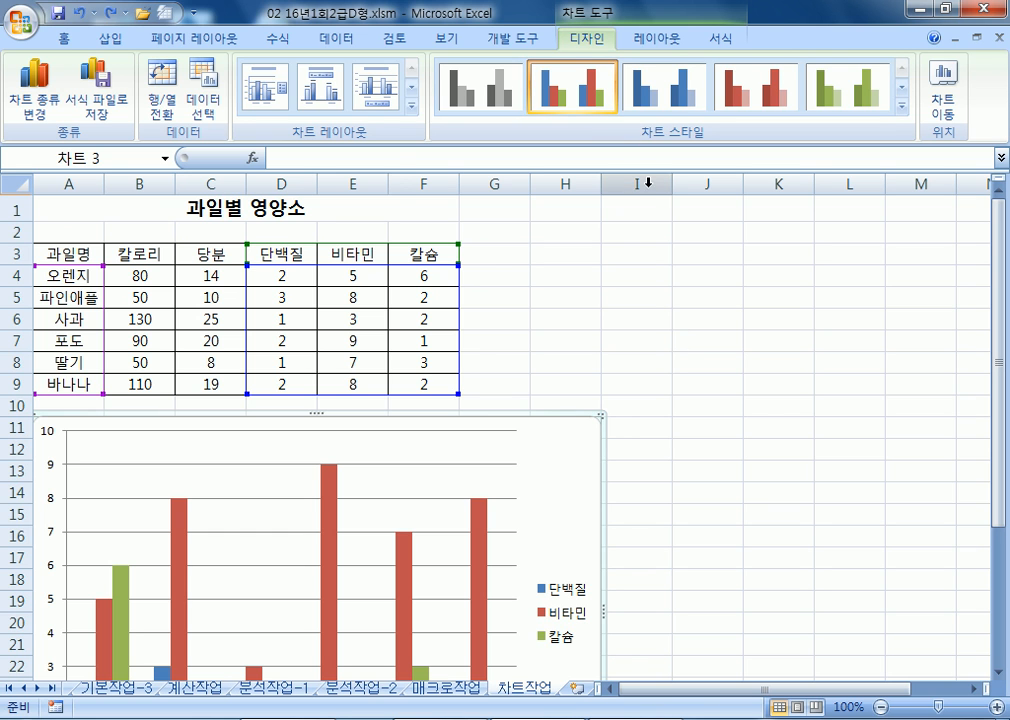
left_click(205, 100)
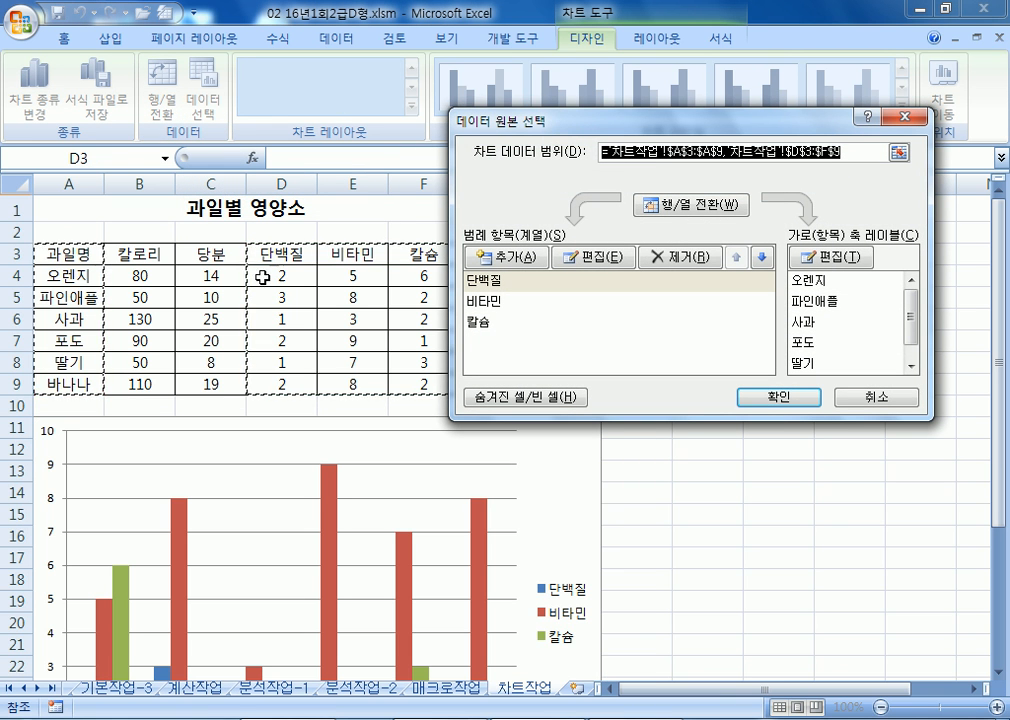
left_click_drag(544, 130, 652, 158)
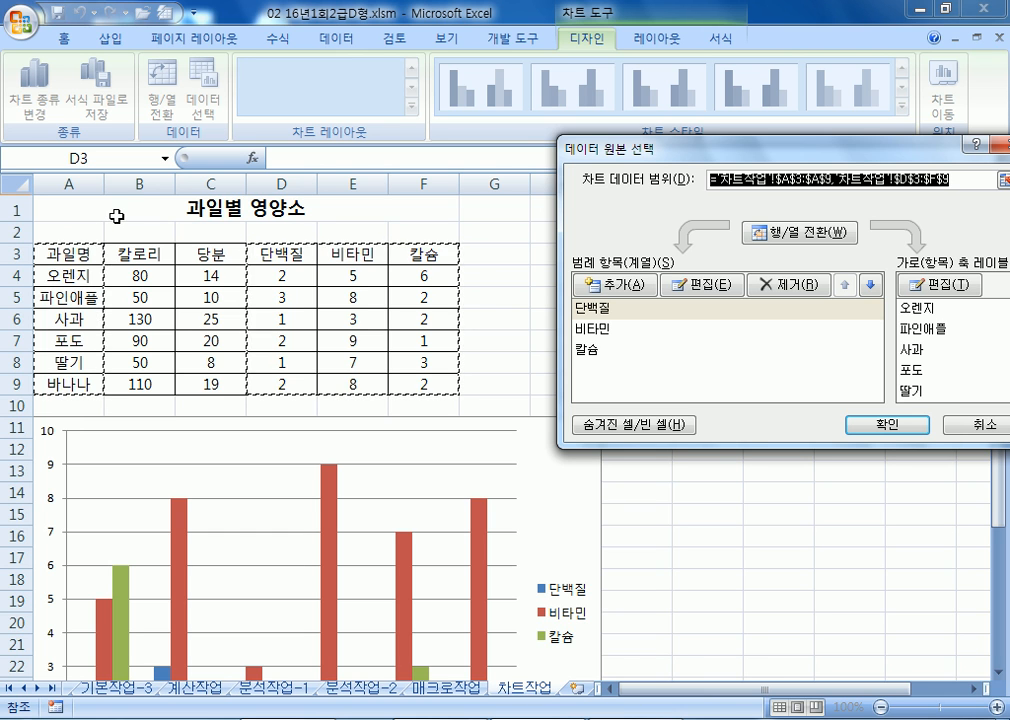
left_click_drag(58, 260, 82, 381)
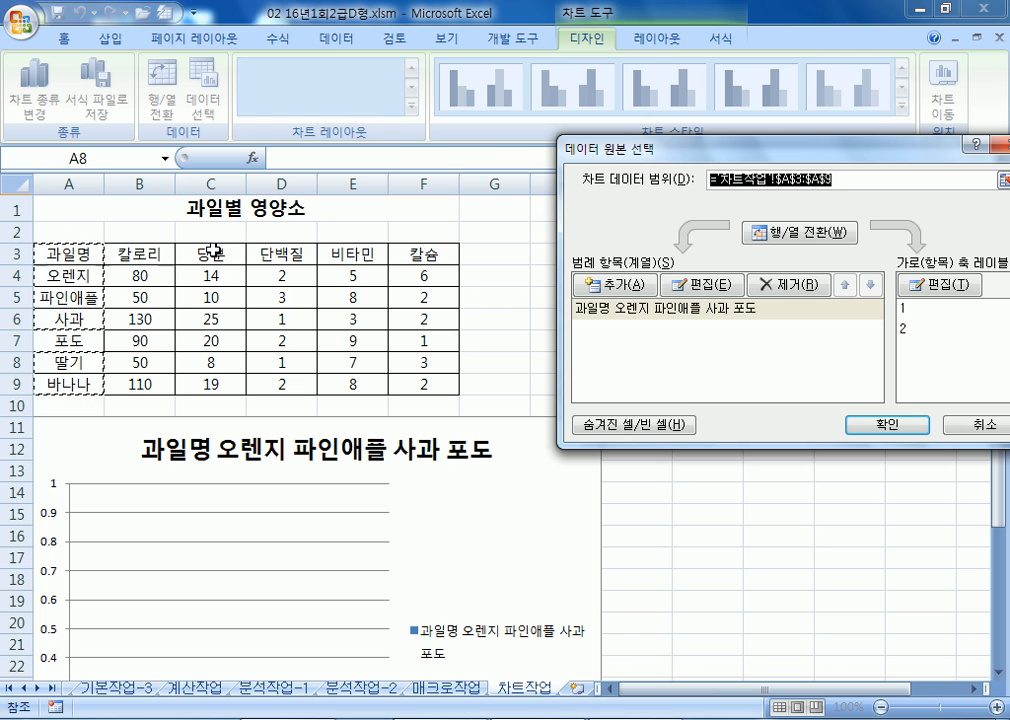
left_click_drag(270, 253, 408, 320)
left_click_drag(260, 362, 449, 383)
scroll(530, 440, "down", 2)
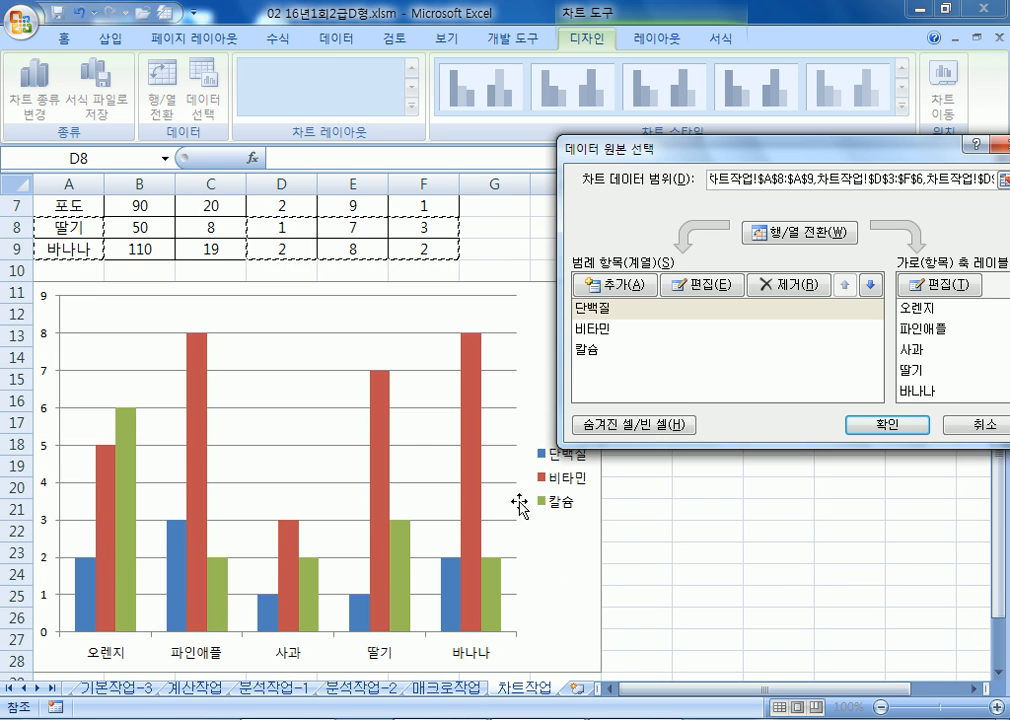
scroll(150, 455, "up", 2)
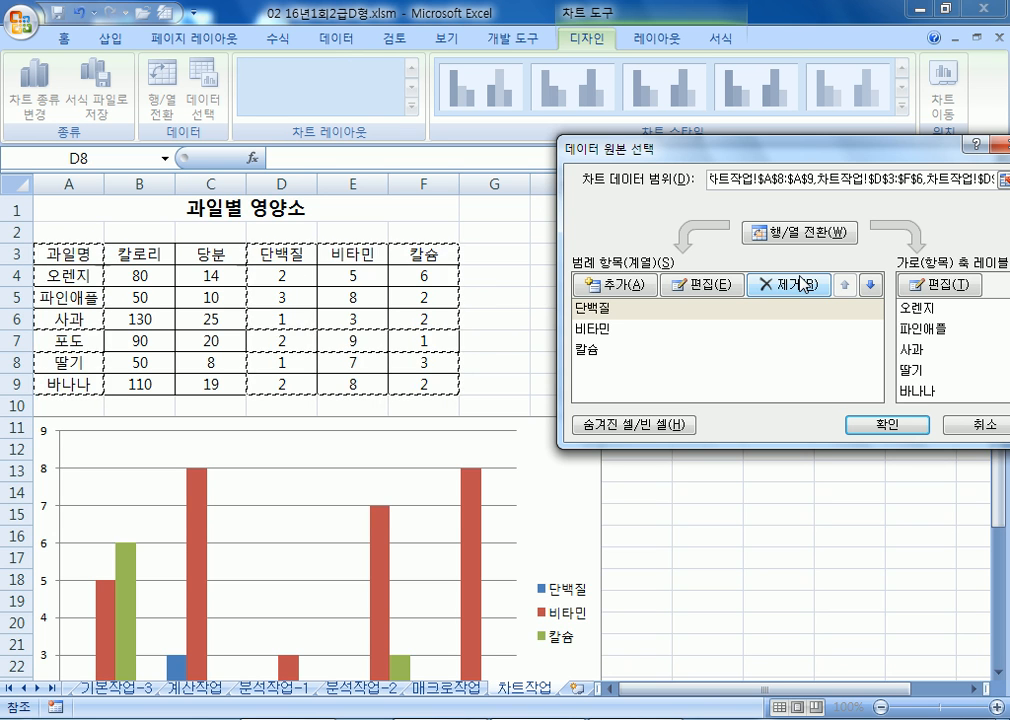
left_click(978, 426)
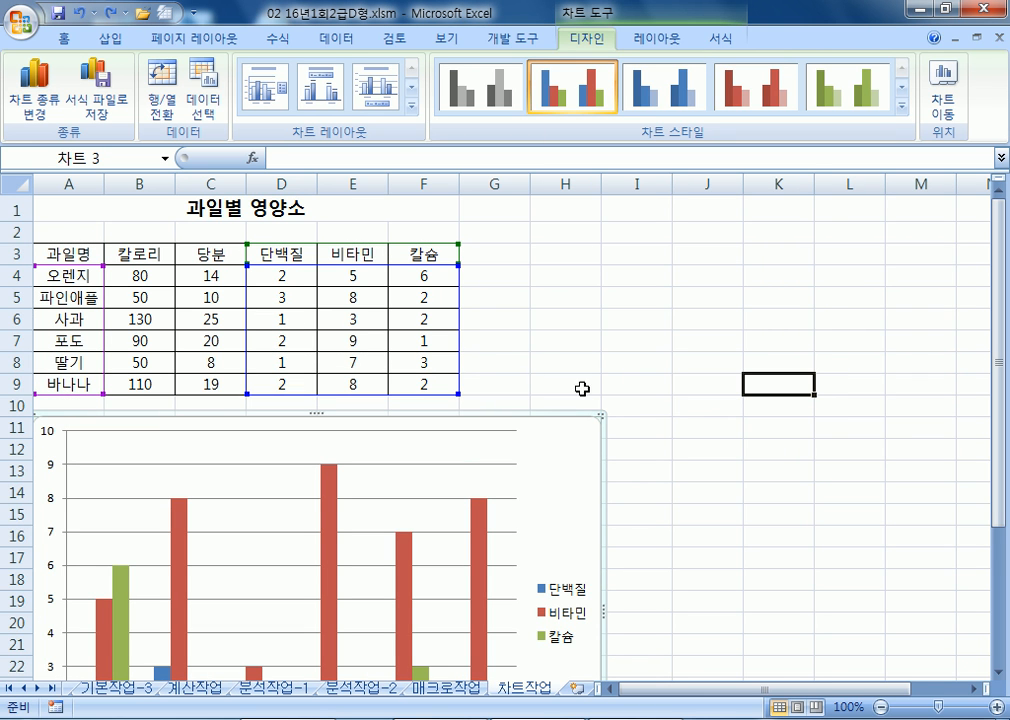
- Switch the chart's rows and columns in its source data settings and remove the 포도 series
left_click(205, 107)
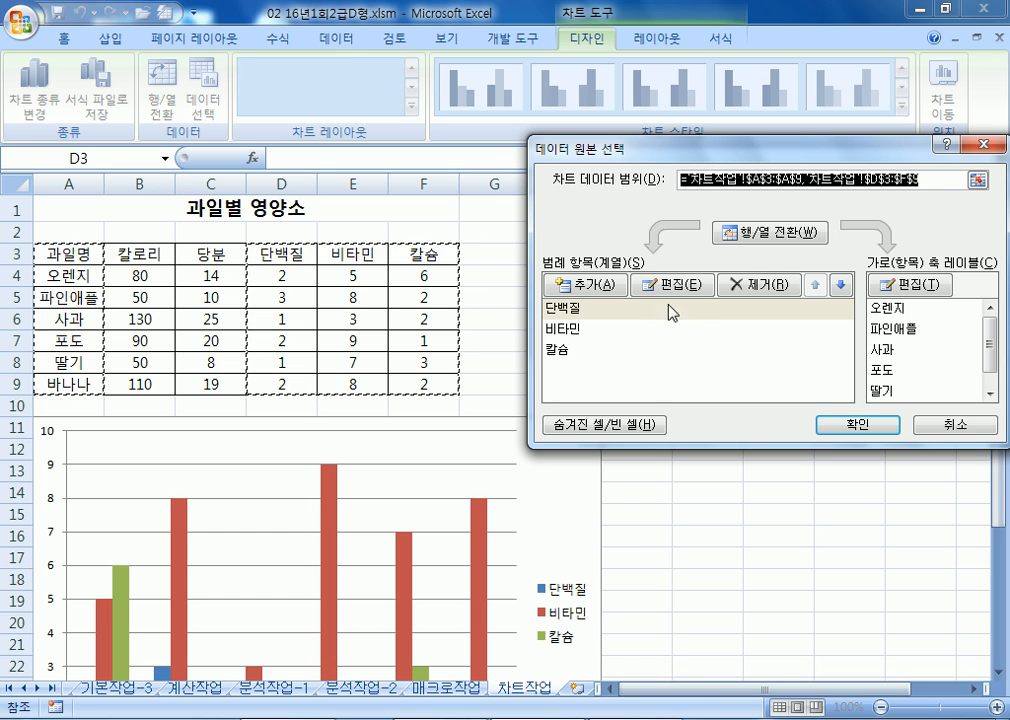
left_click(767, 236)
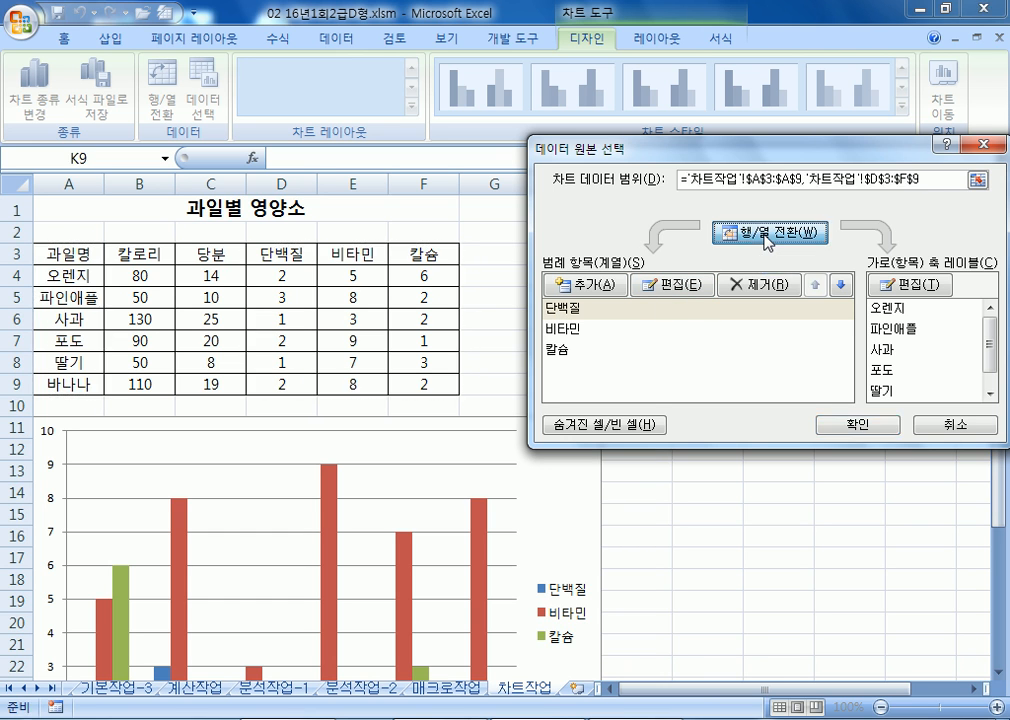
left_click(600, 370)
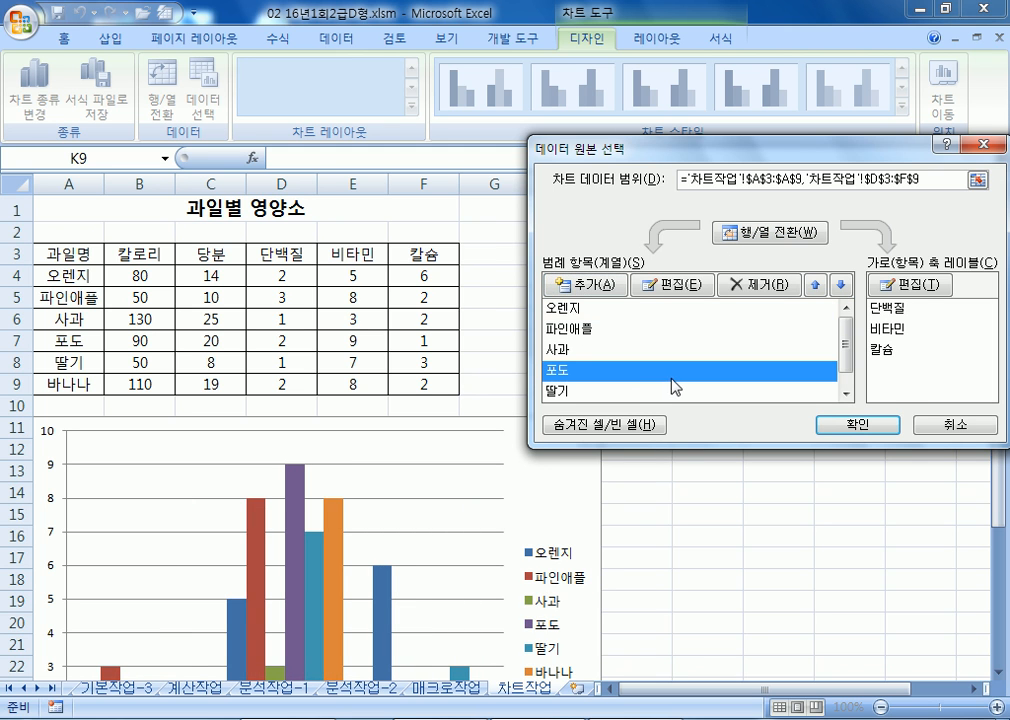
left_click(765, 285)
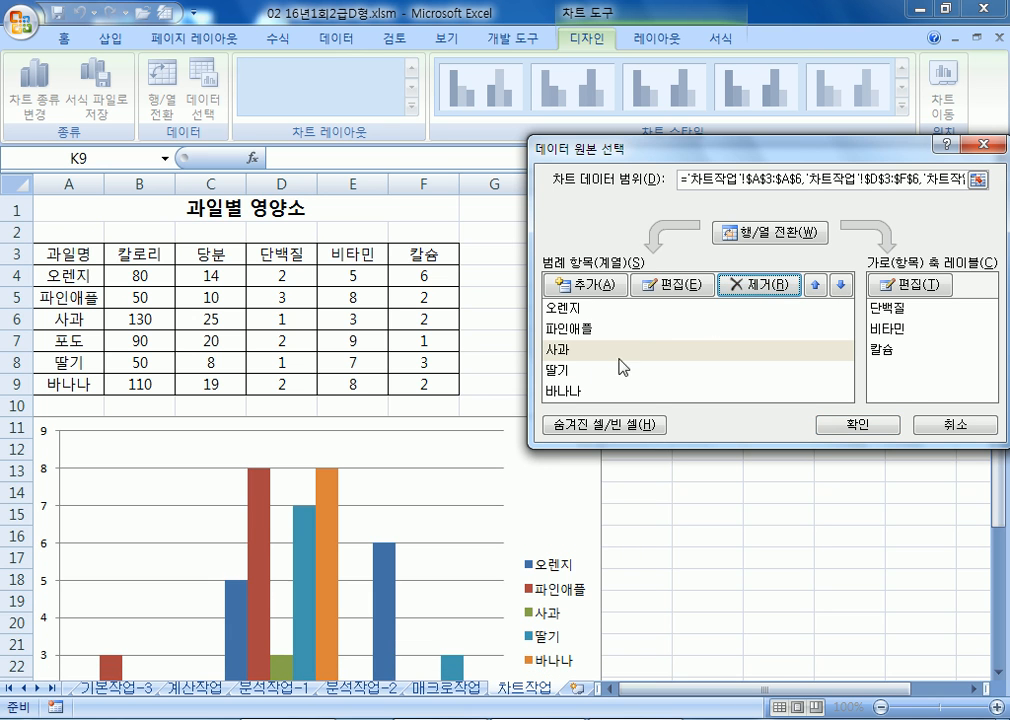
- Switch the chart's rows and columns back and apply the source data, then undo the whole change
left_click(751, 236)
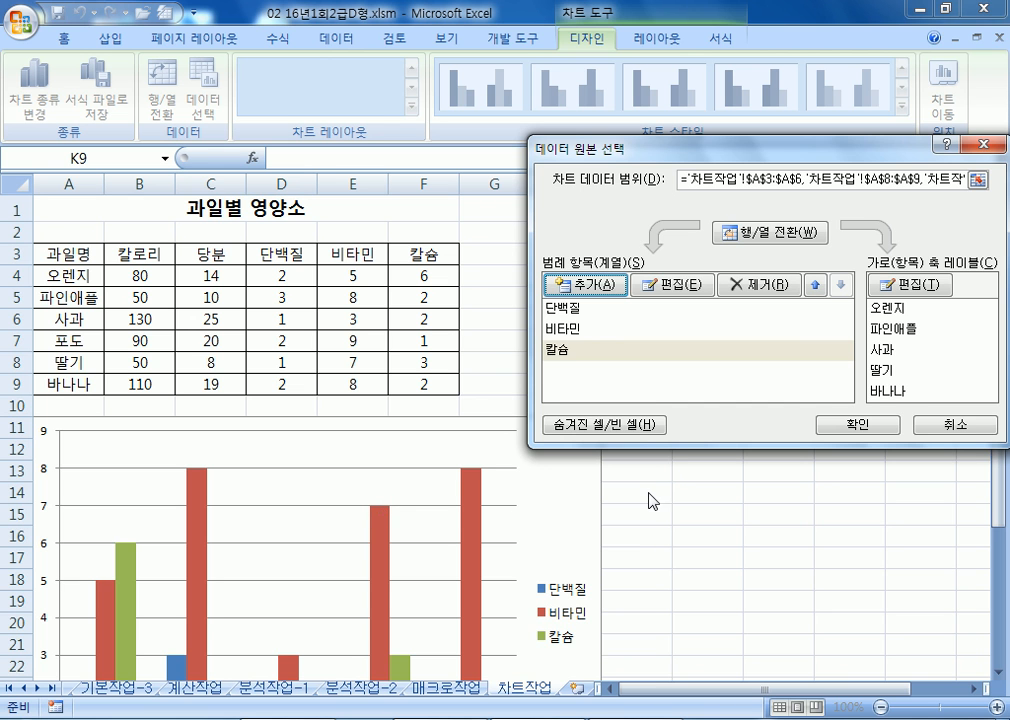
left_click(852, 425)
scroll(491, 507, "down", 4)
mouse_move(375, 492)
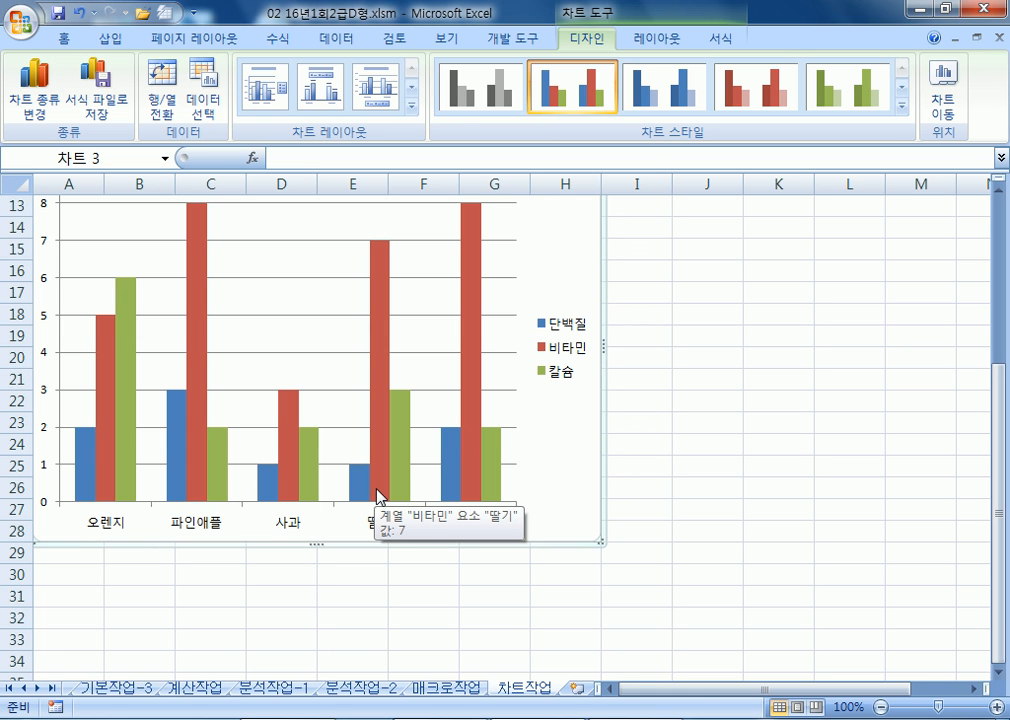
left_click(83, 14)
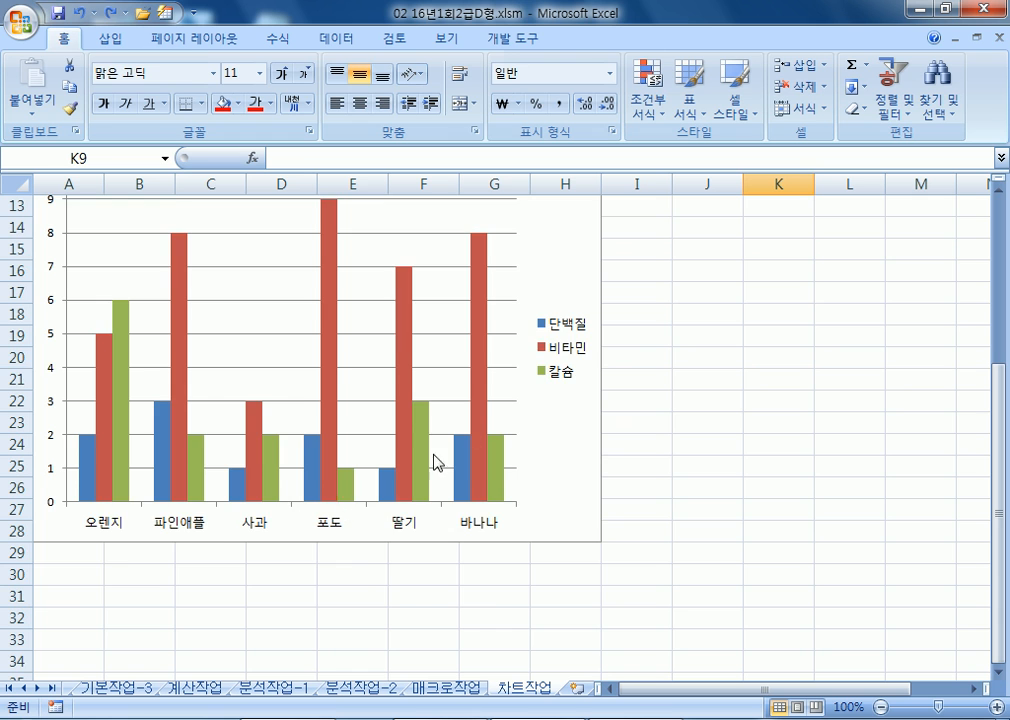
- Check the 단백질 series in the chart's source data settings and close them without changing the series
scroll(349, 505, "up", 1)
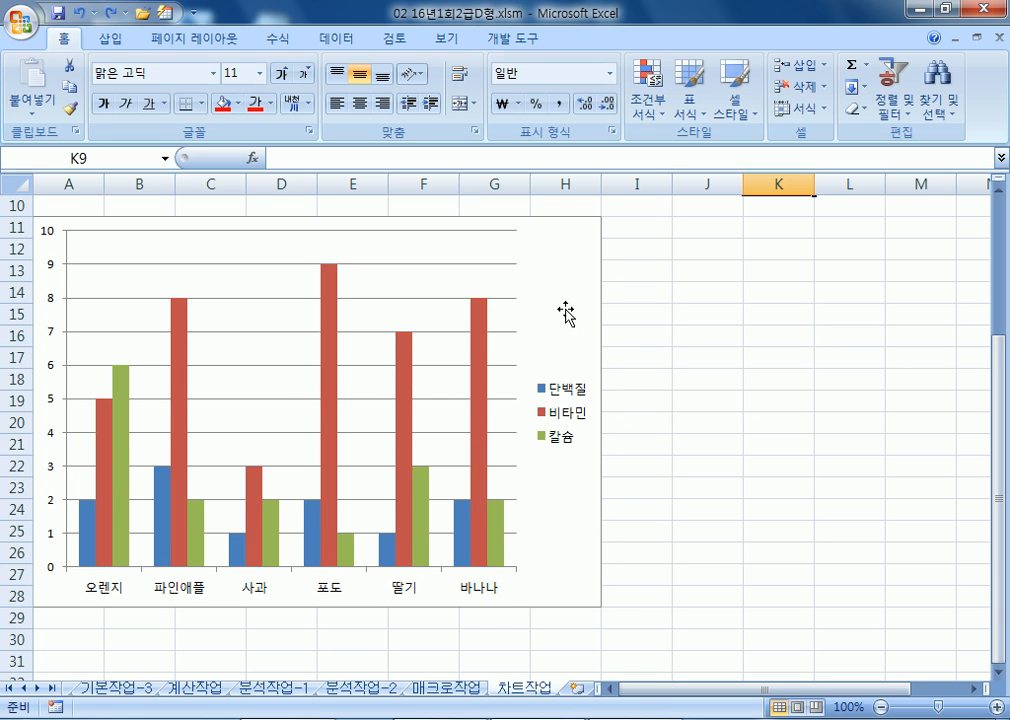
left_click(565, 315)
left_click(602, 41)
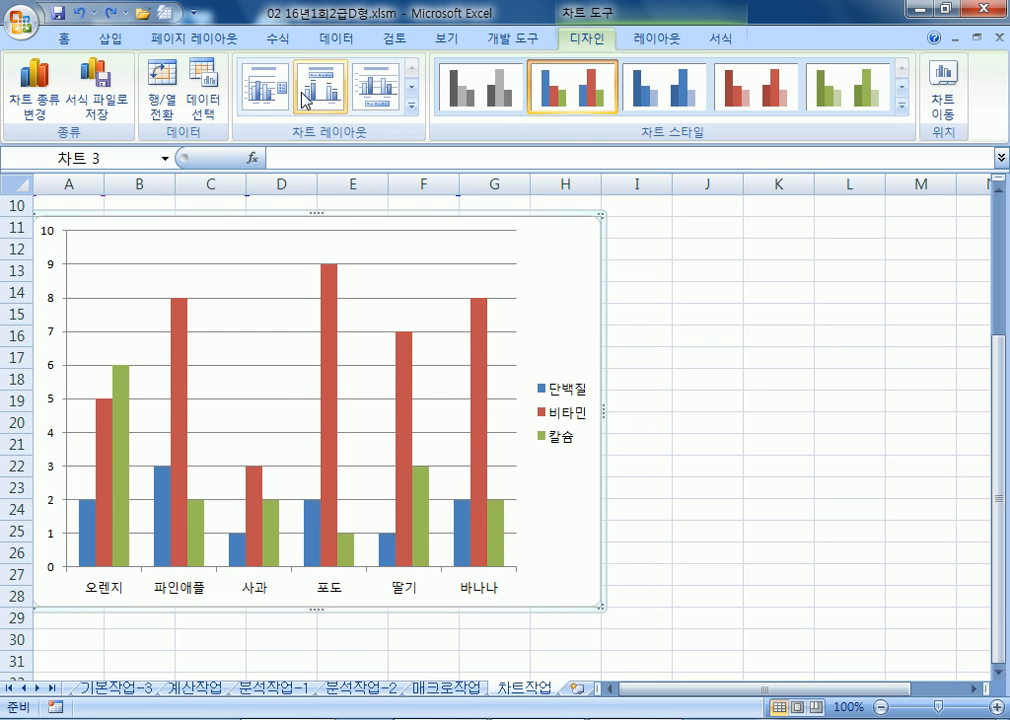
left_click(212, 102)
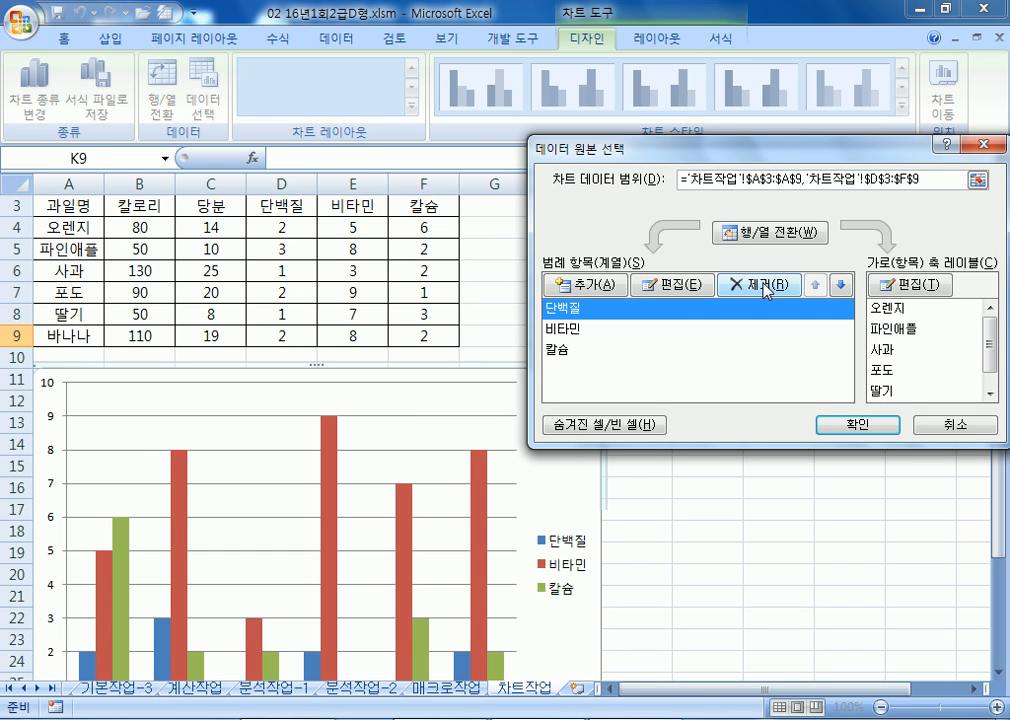
key("Return")
- Delete the 단백질 series directly from the fruit nutrient chart
left_click(314, 488)
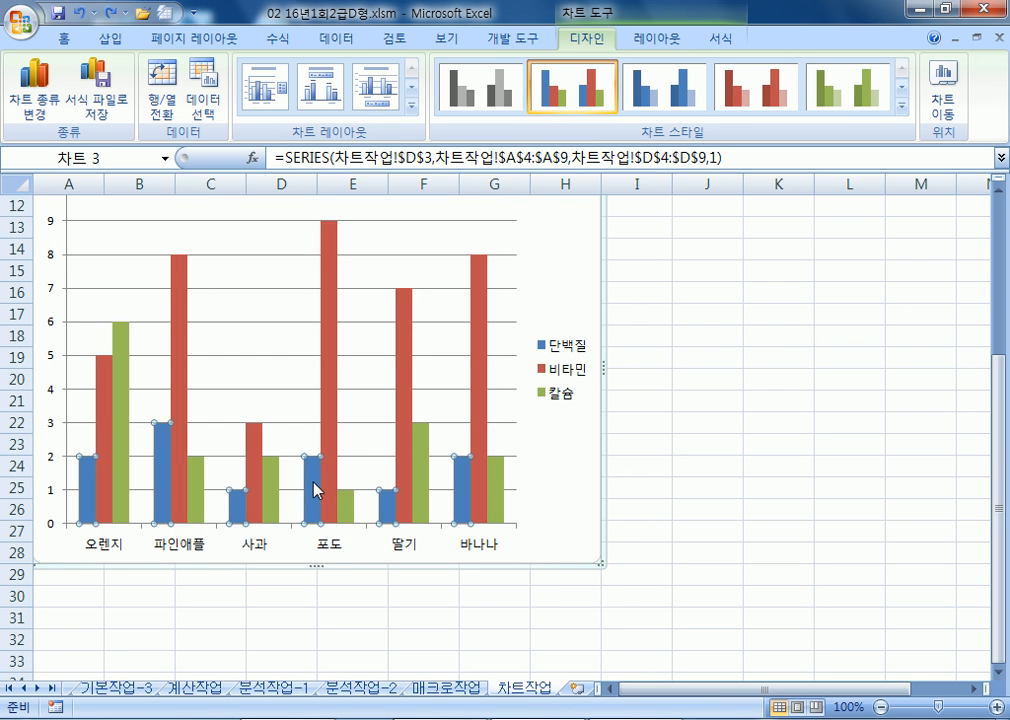
key("Delete")
mouse_move(333, 456)
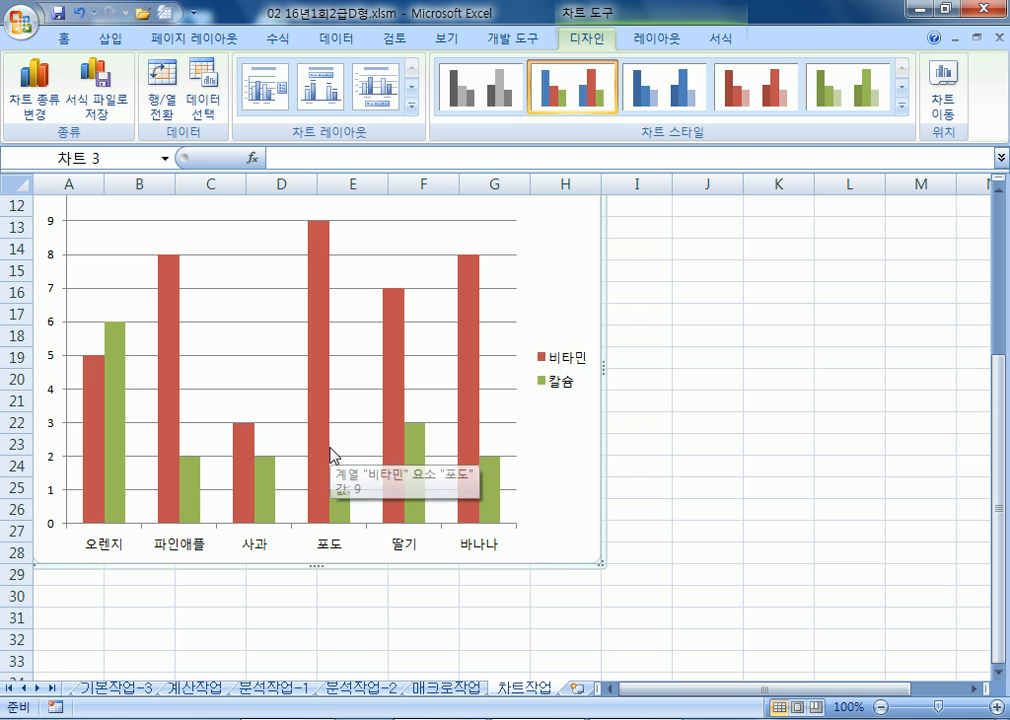
- Undo the deletion of the 단백질 series from the fruit nutrient chart
key("ctrl+z")
left_click(581, 304)
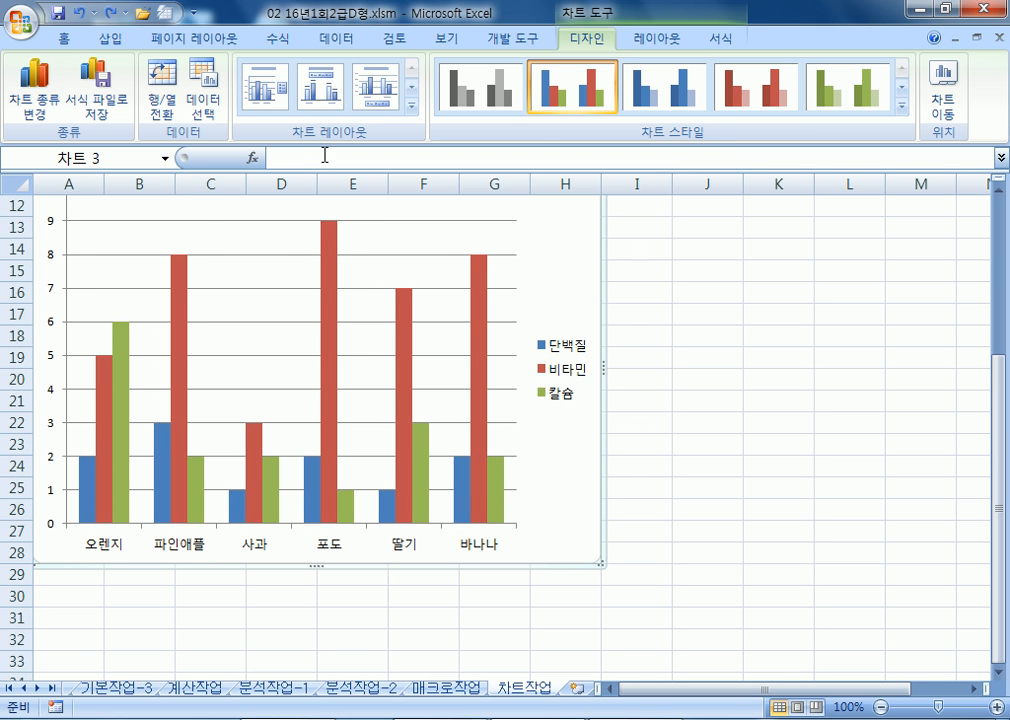
- In the chart's source data settings, switch rows and columns and remove the 포도 series
left_click(204, 100)
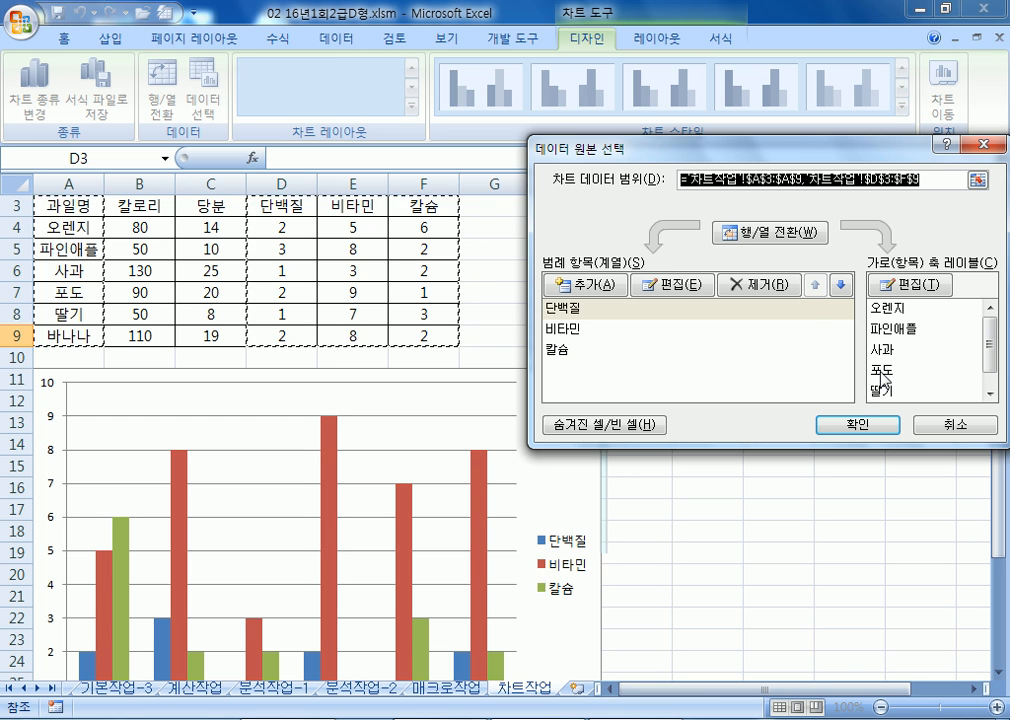
left_click(884, 371)
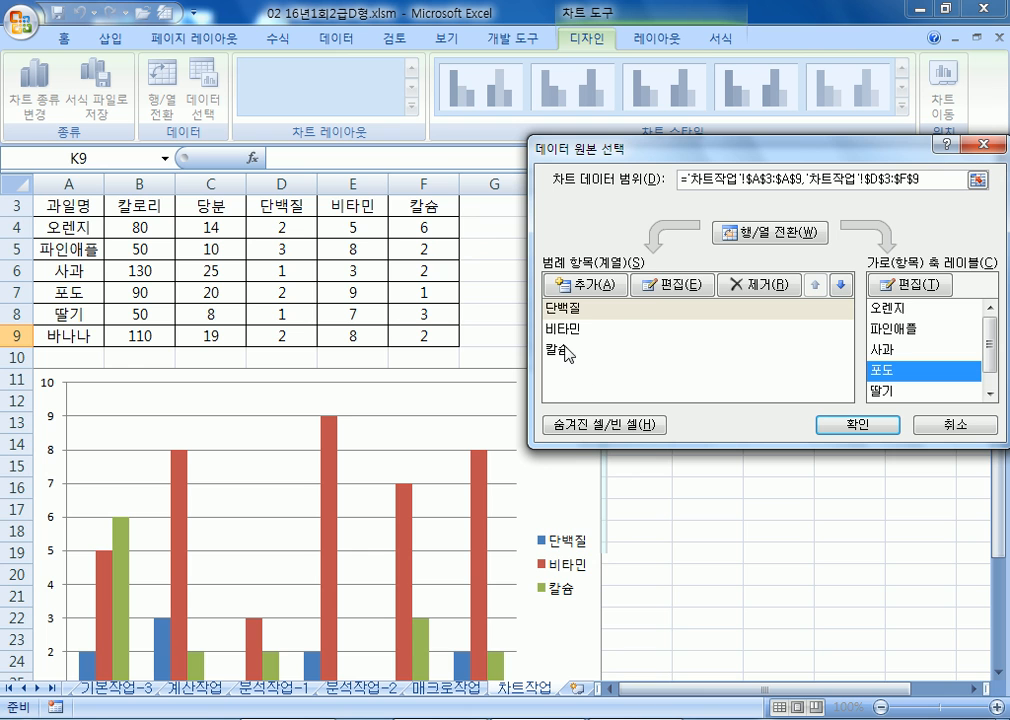
left_click(759, 240)
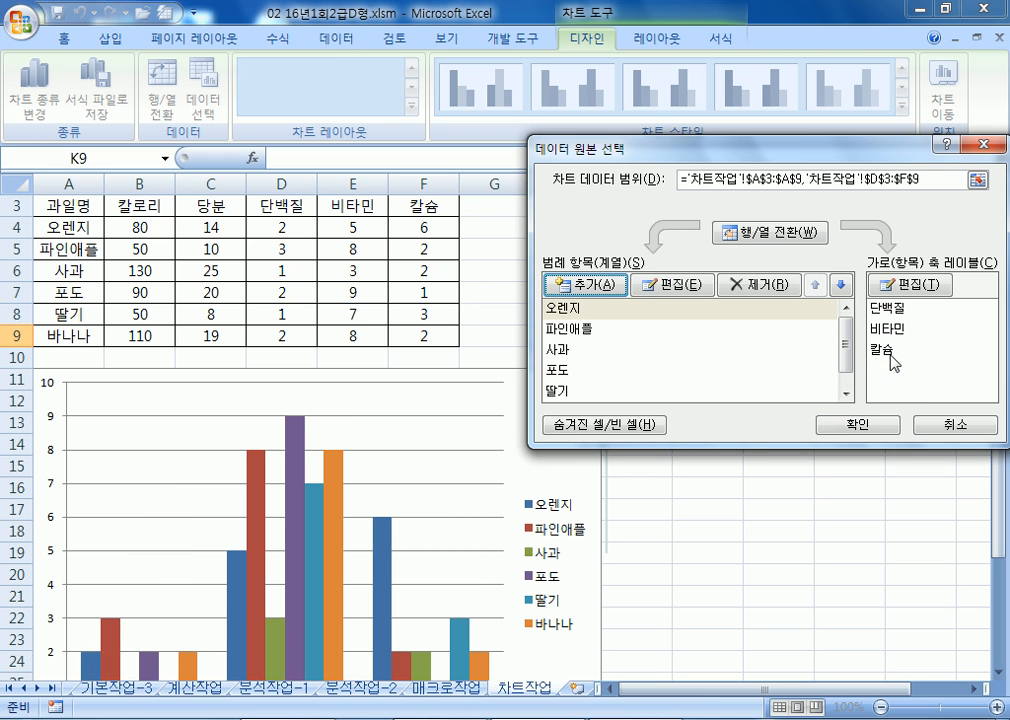
left_click(565, 376)
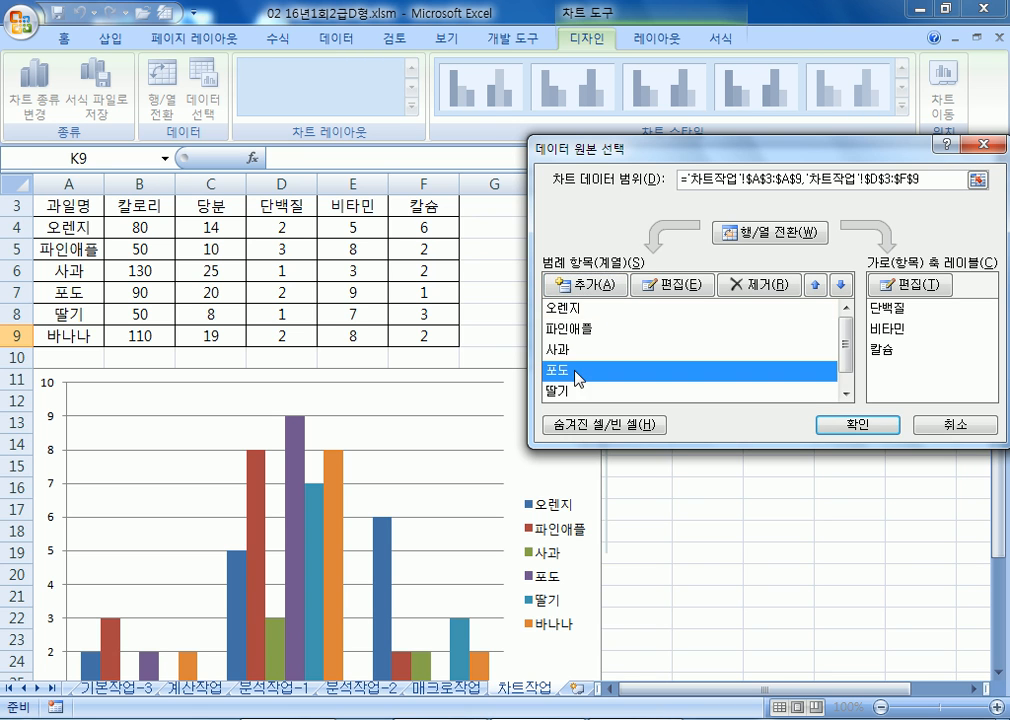
left_click(769, 288)
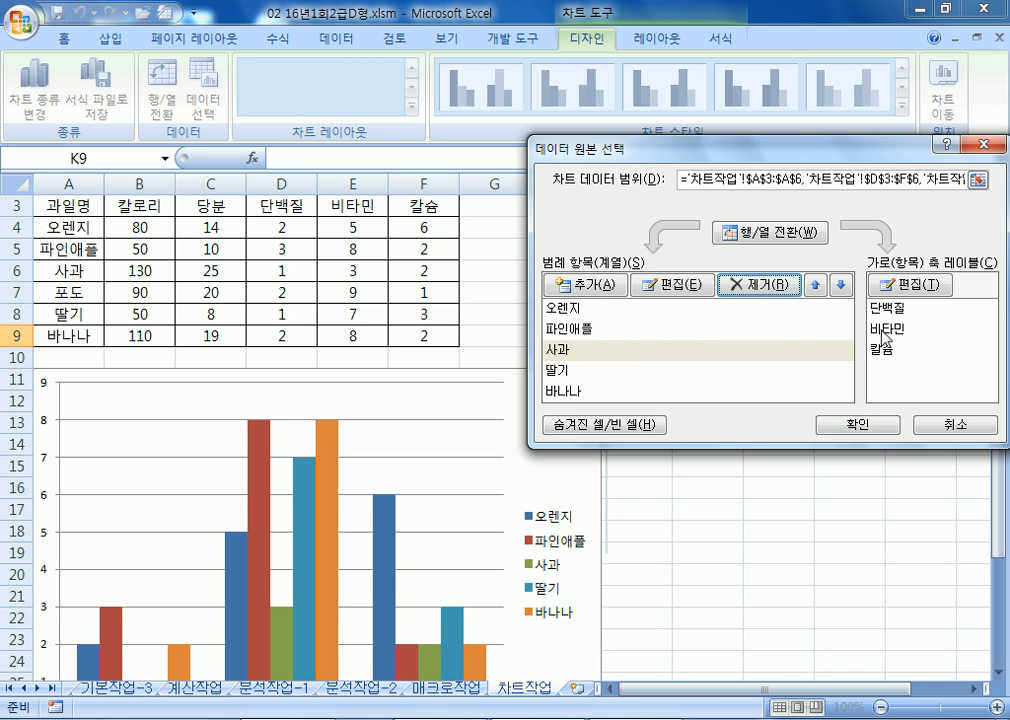
- Switch the rows and columns back, apply the source data to the chart, and undo the whole change
left_click(762, 236)
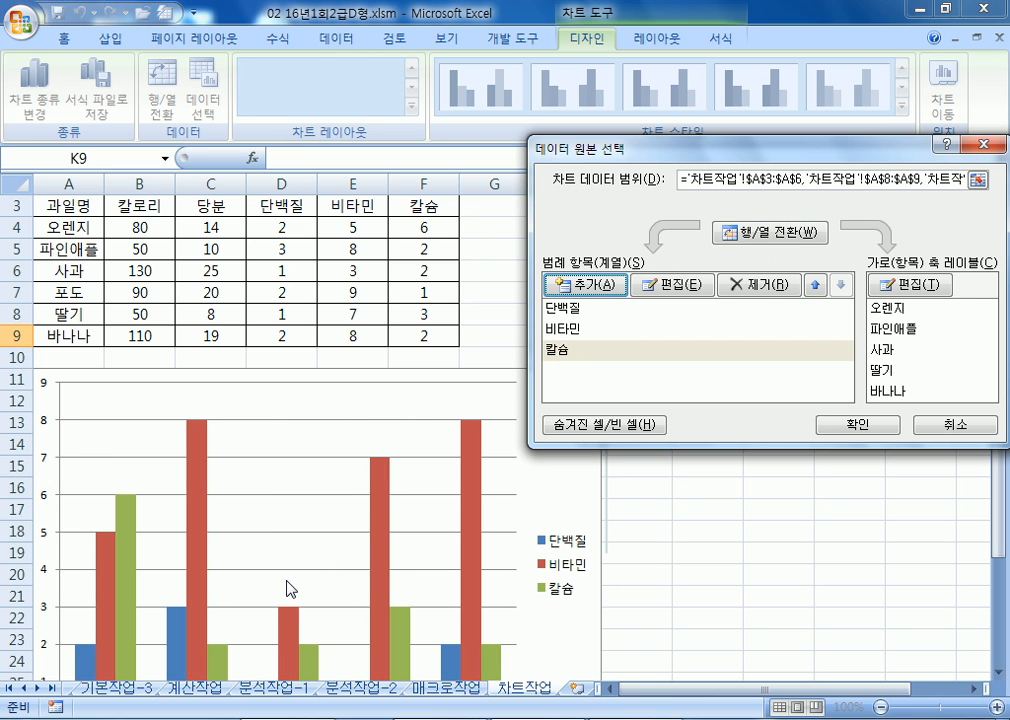
left_click(857, 424)
scroll(480, 530, "down", 3)
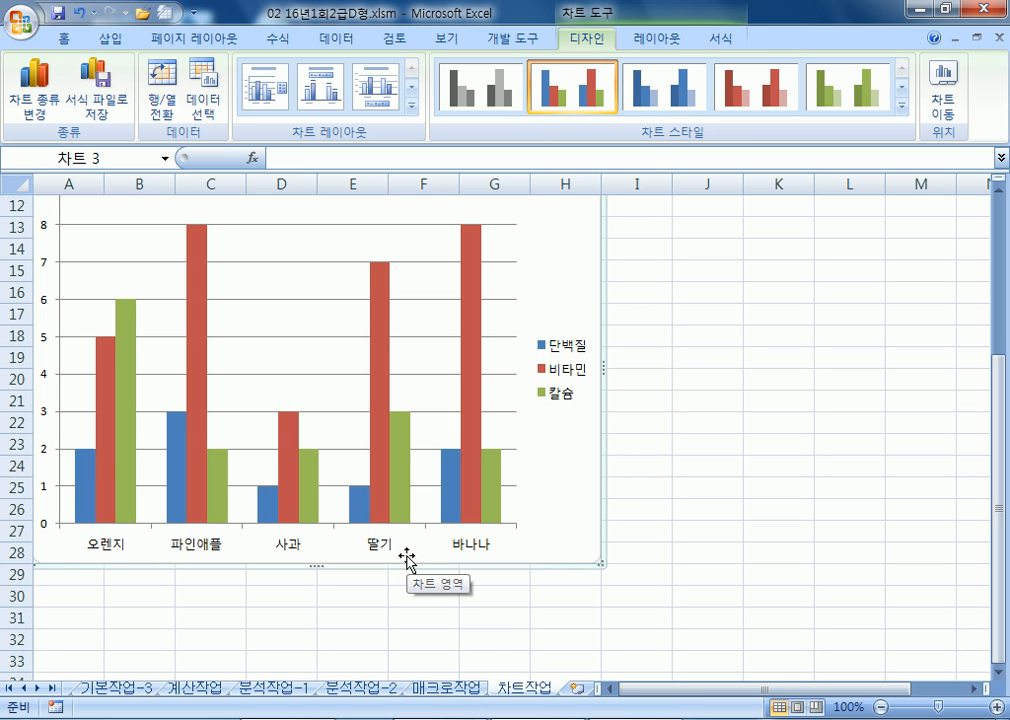
left_click(79, 13)
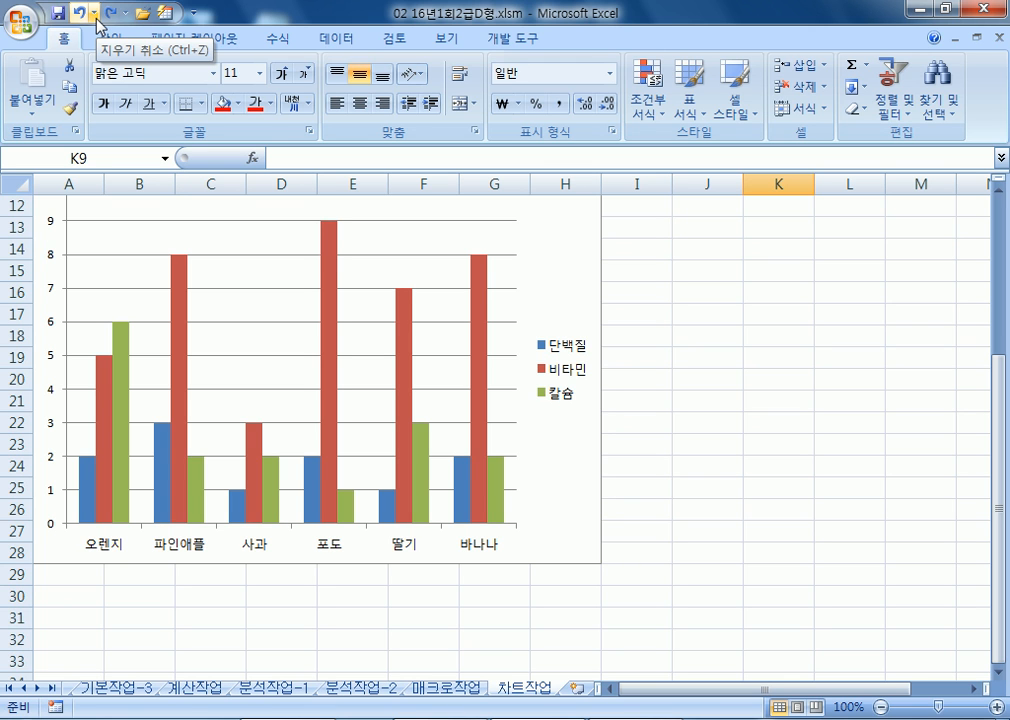
- Select the fruit nutrient chart and open its source data settings
left_click(559, 232)
right_click(561, 235)
key("Escape")
right_click(550, 213)
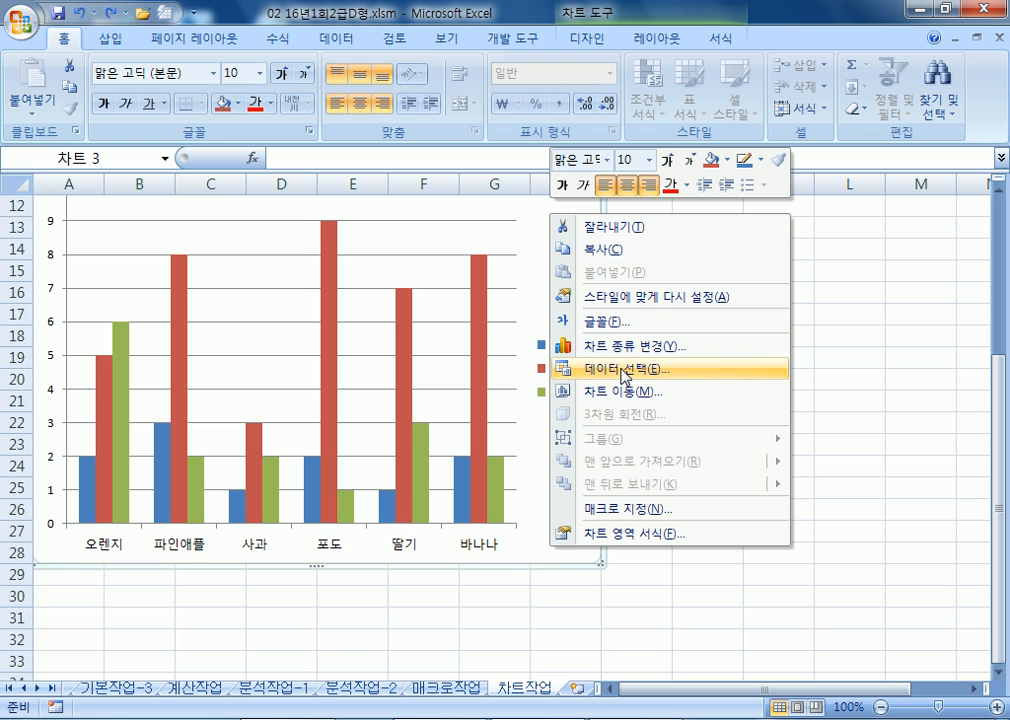
left_click(545, 215)
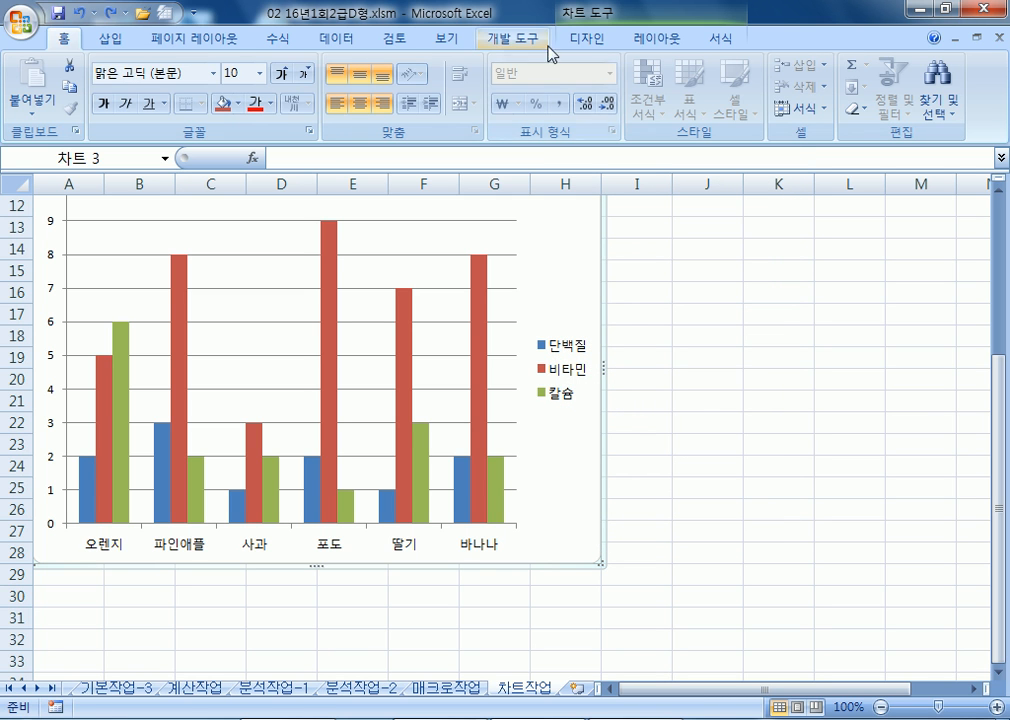
left_click(588, 38)
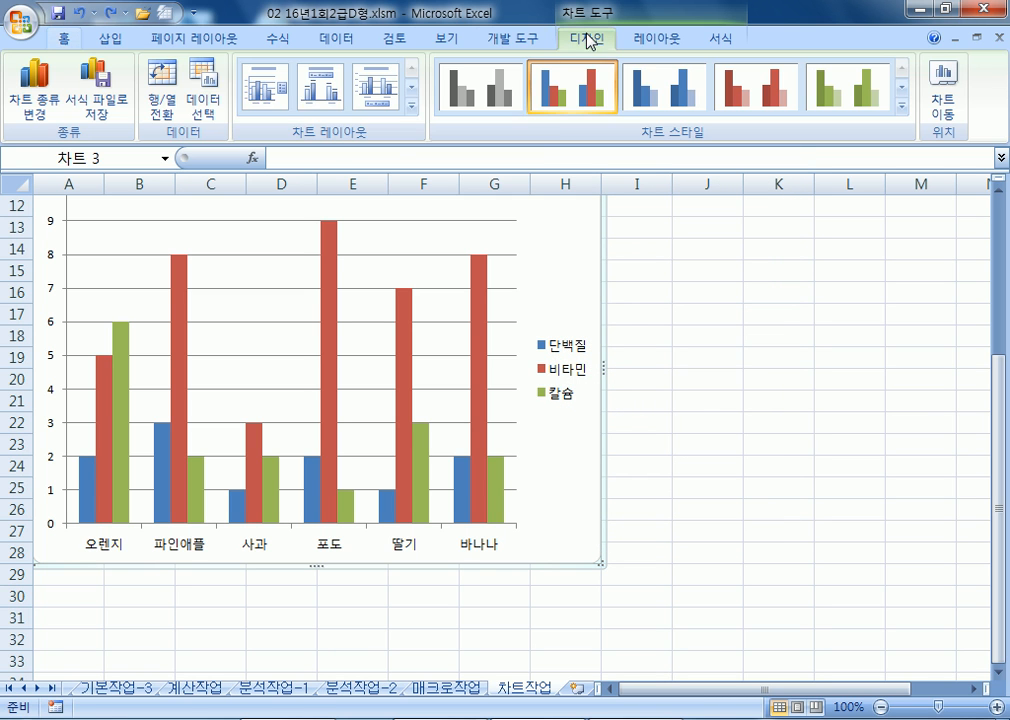
left_click(205, 97)
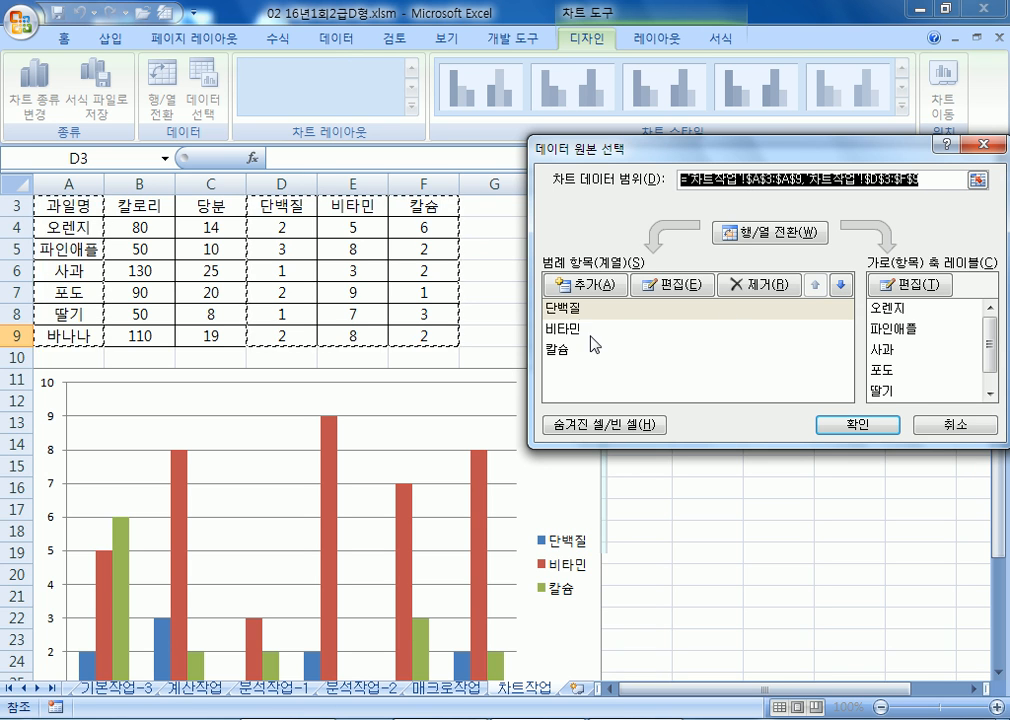
- Change the 단백질 series values to D4:D6 and D8:D9, leaving out the 포도 row
left_click(575, 311)
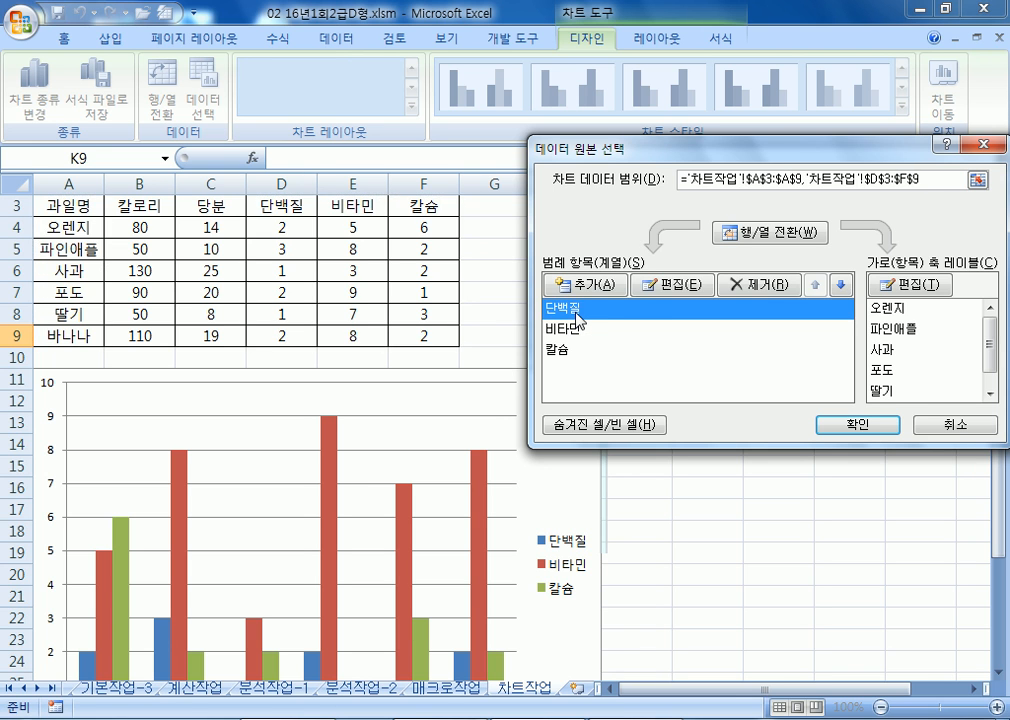
left_click(692, 288)
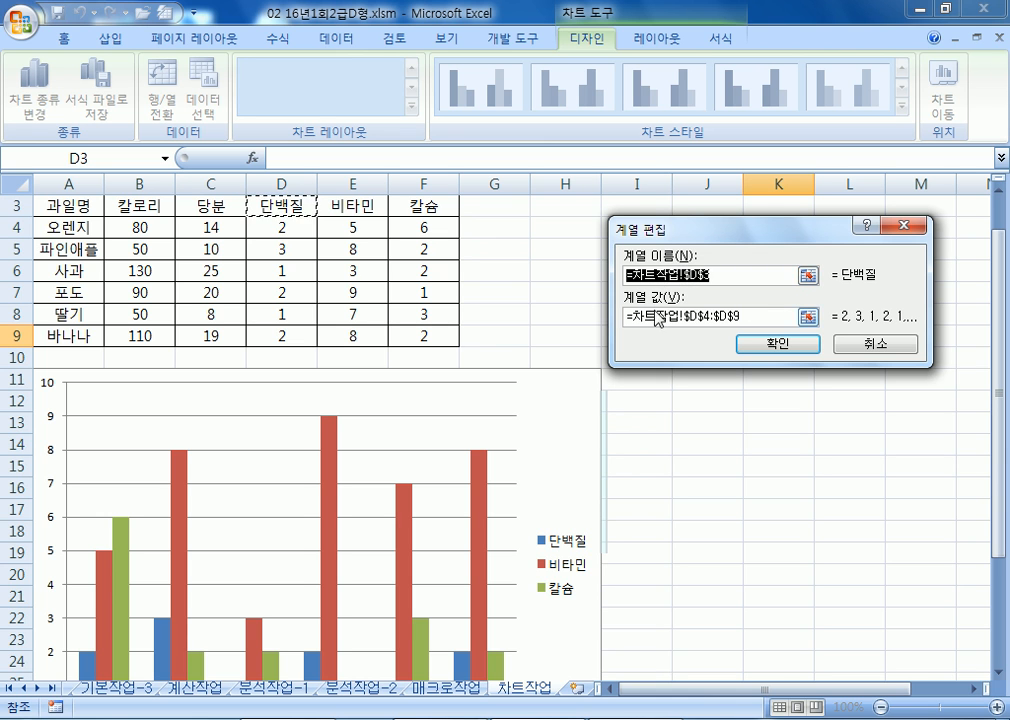
left_click_drag(740, 315, 582, 322)
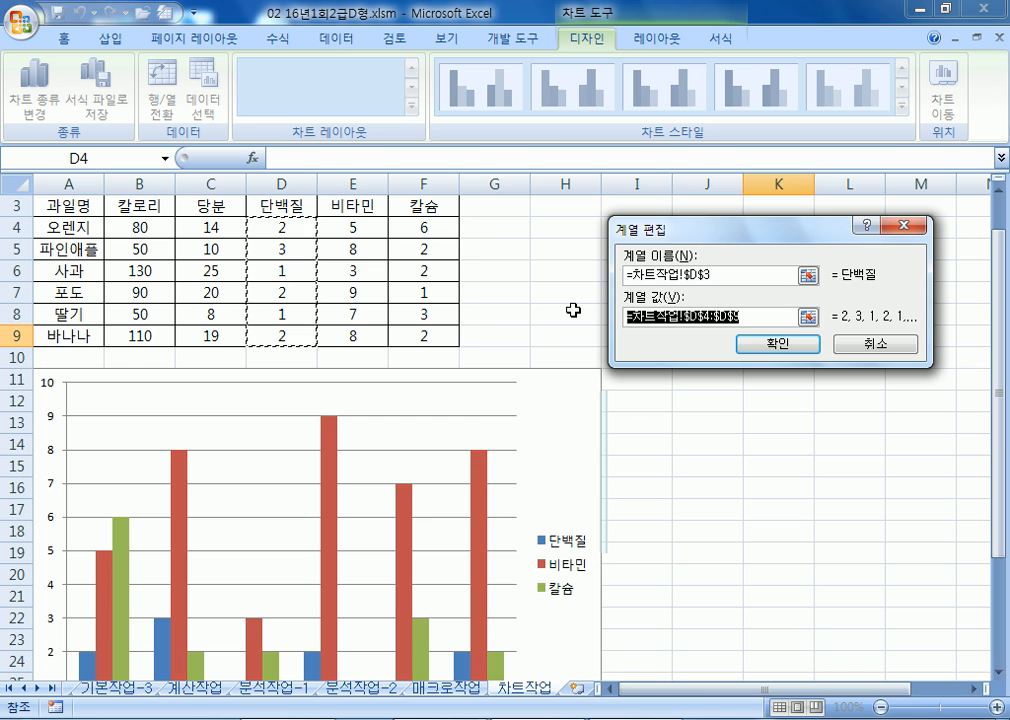
key("BackSpace")
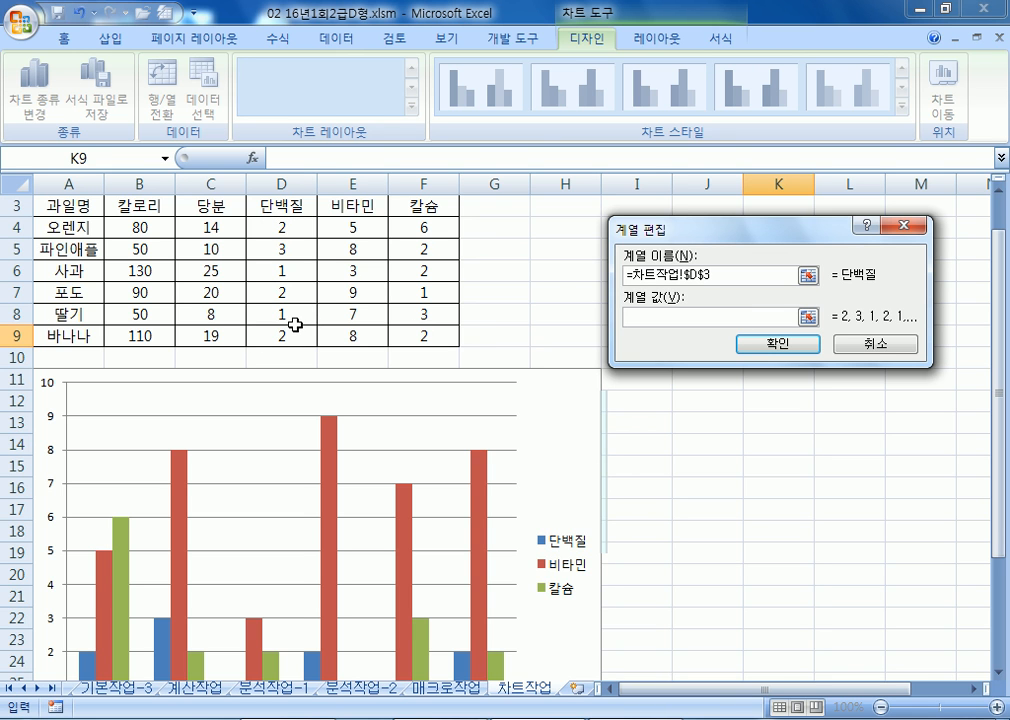
scroll(295, 323, "up", 1)
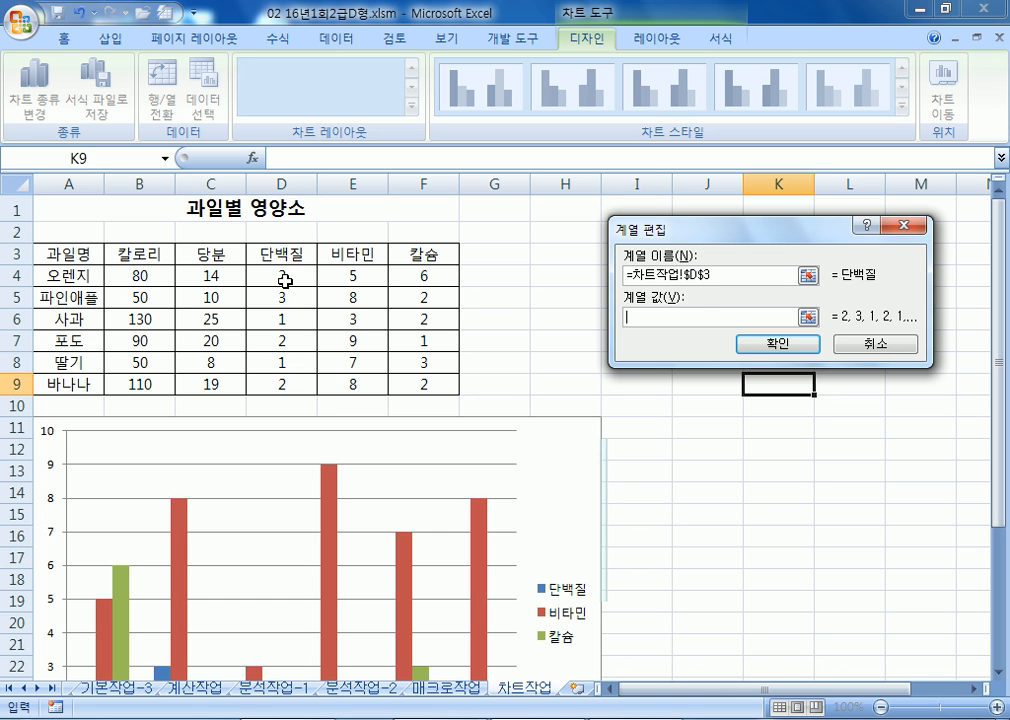
left_click_drag(285, 283, 285, 317)
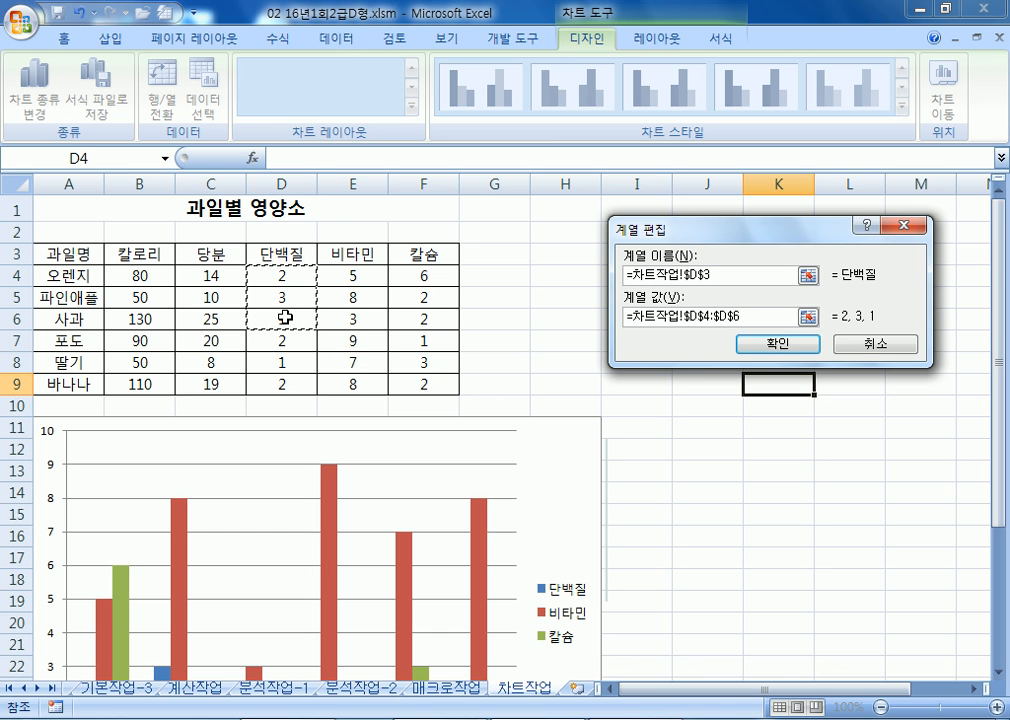
left_click(281, 365, "ctrl")
left_click_drag(281, 365, 278, 381)
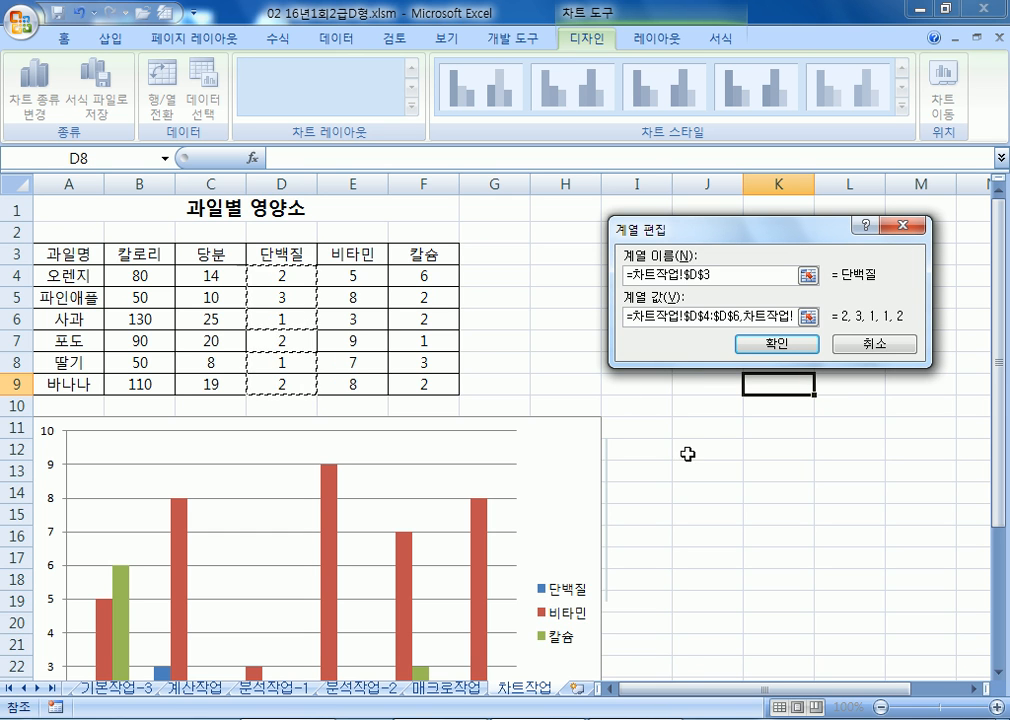
left_click_drag(275, 278, 277, 318)
left_click_drag(304, 366, 294, 384, "ctrl")
left_click_drag(740, 317, 709, 313)
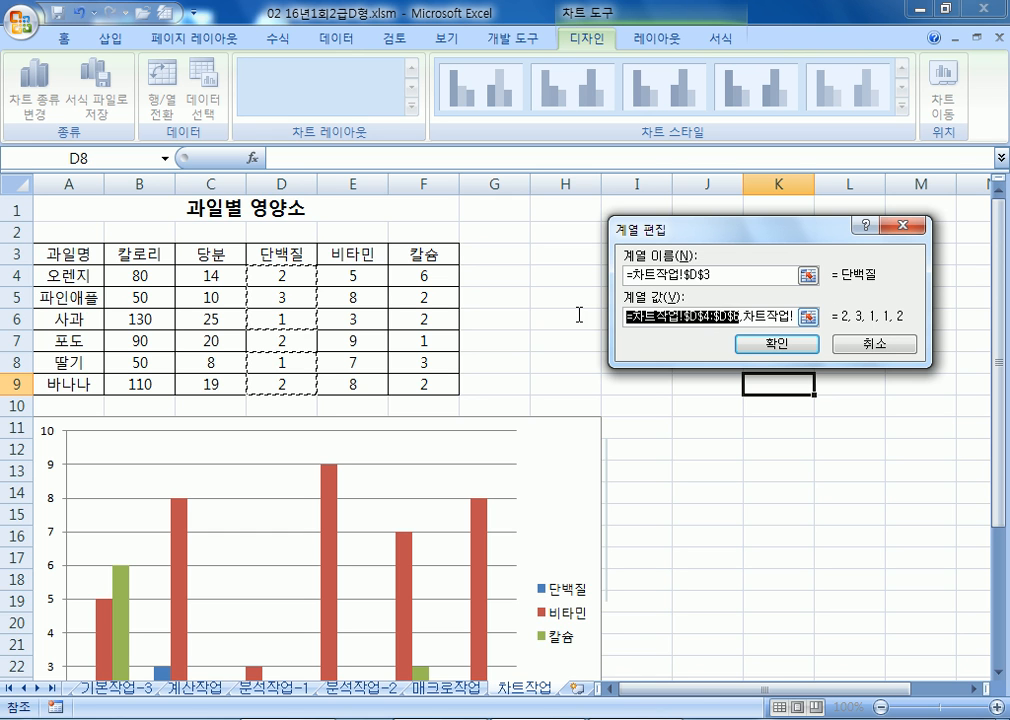
left_click(776, 343)
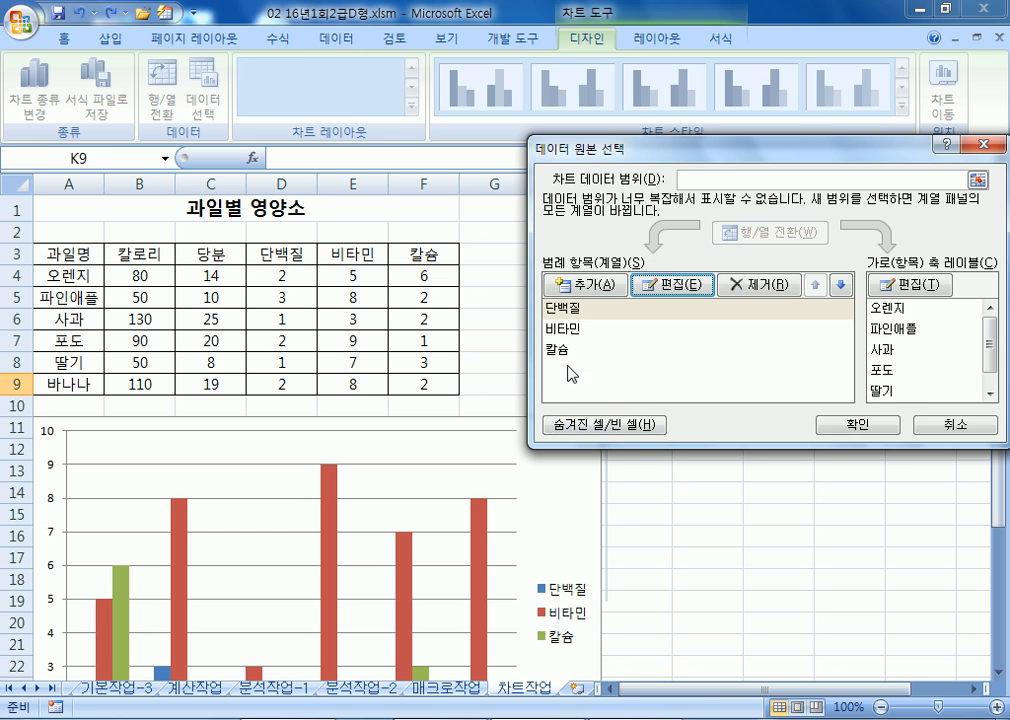
- Change the 비타민 series values to E4:E6 and E8:E9, leaving out the 포도 row
left_click(556, 330)
left_click(676, 285)
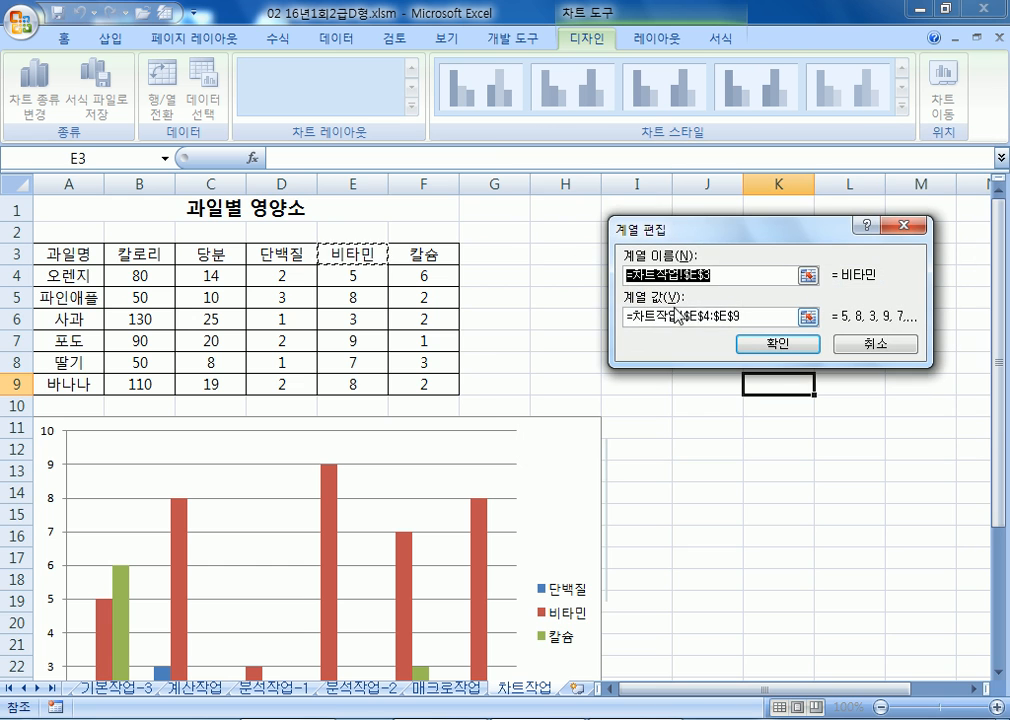
left_click_drag(742, 317, 595, 322)
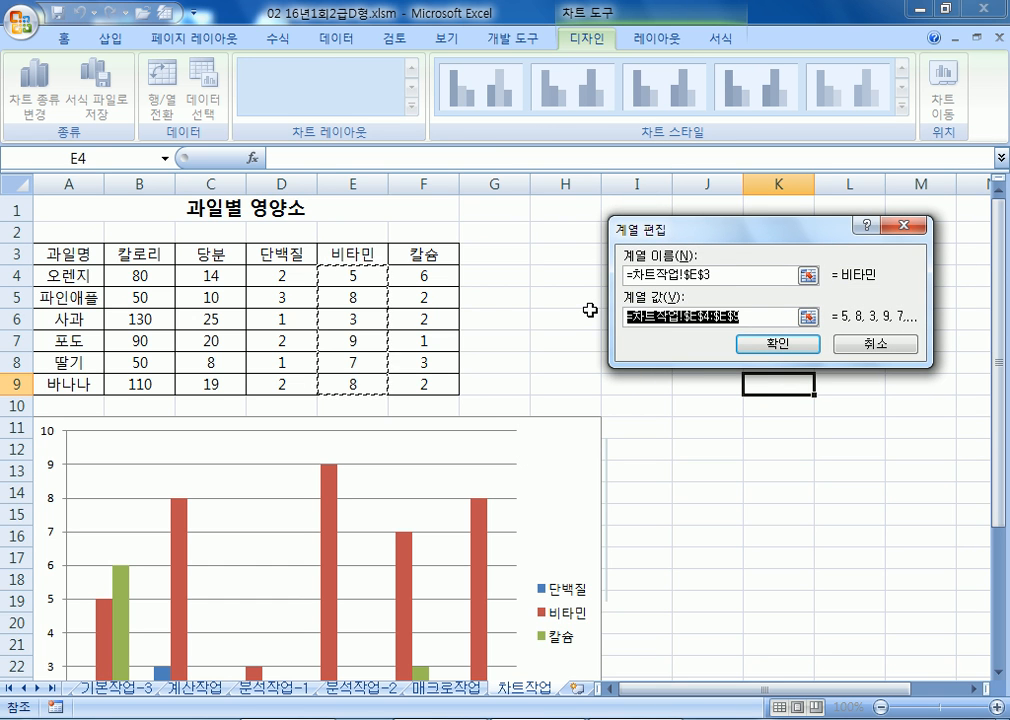
key("BackSpace")
left_click_drag(354, 275, 352, 318)
left_click(362, 363, "ctrl")
left_click(350, 384, "ctrl")
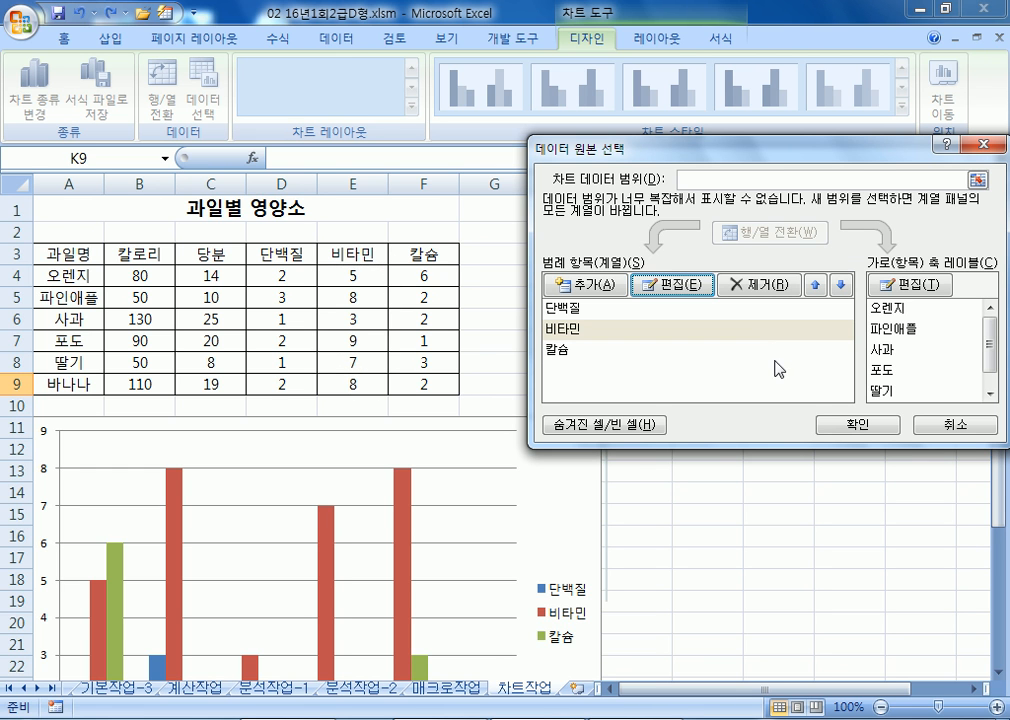
- Change the 칼슘 series values to F4:F6 and F8:F9, leaving out the 포도 row, and apply the source data
left_click(548, 352)
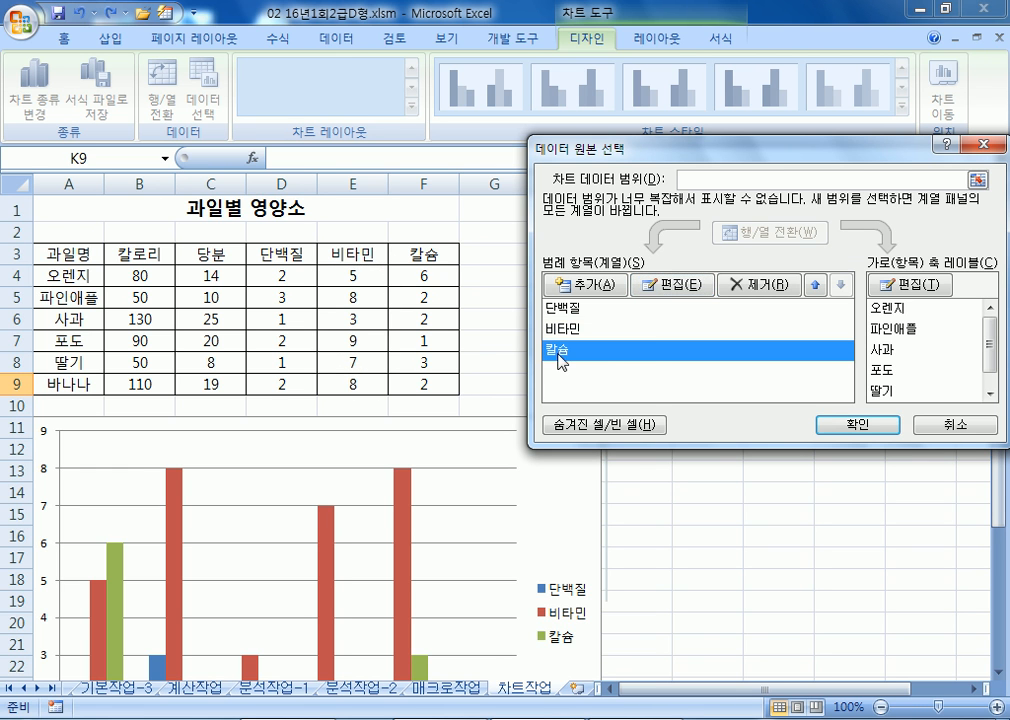
left_click(686, 285)
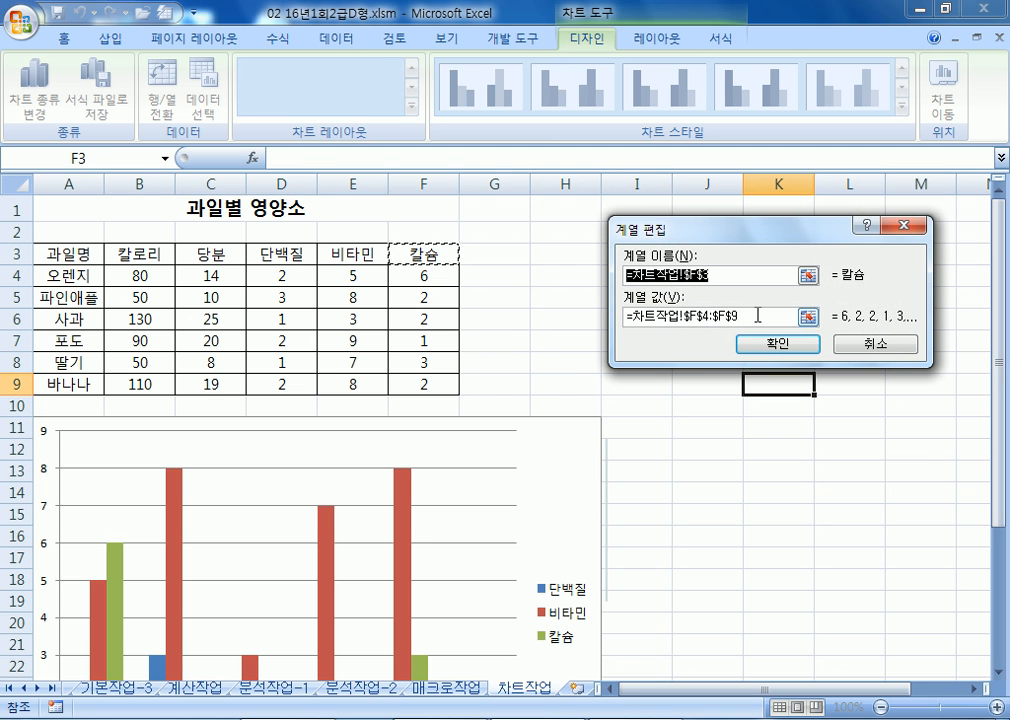
key("Tab")
key("BackSpace")
left_click_drag(428, 275, 429, 386)
left_click(708, 348)
left_click(851, 425)
- Compare the chart's category labels and bars with the fruit table, and undo the series value changes
scroll(320, 480, "down", 3)
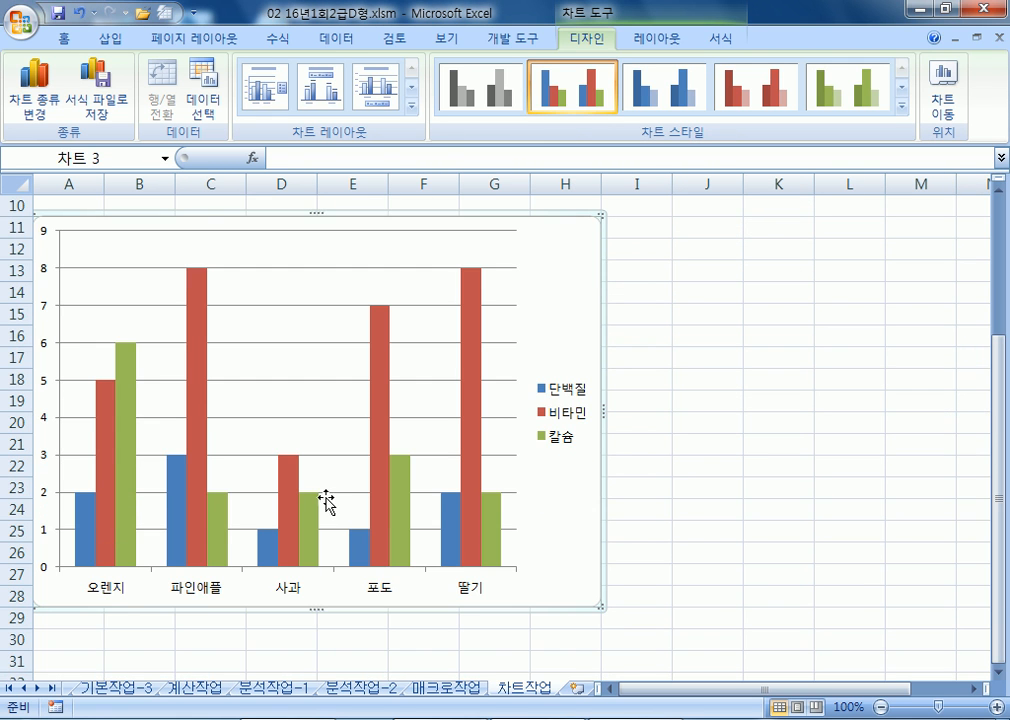
scroll(325, 525, "up", 3)
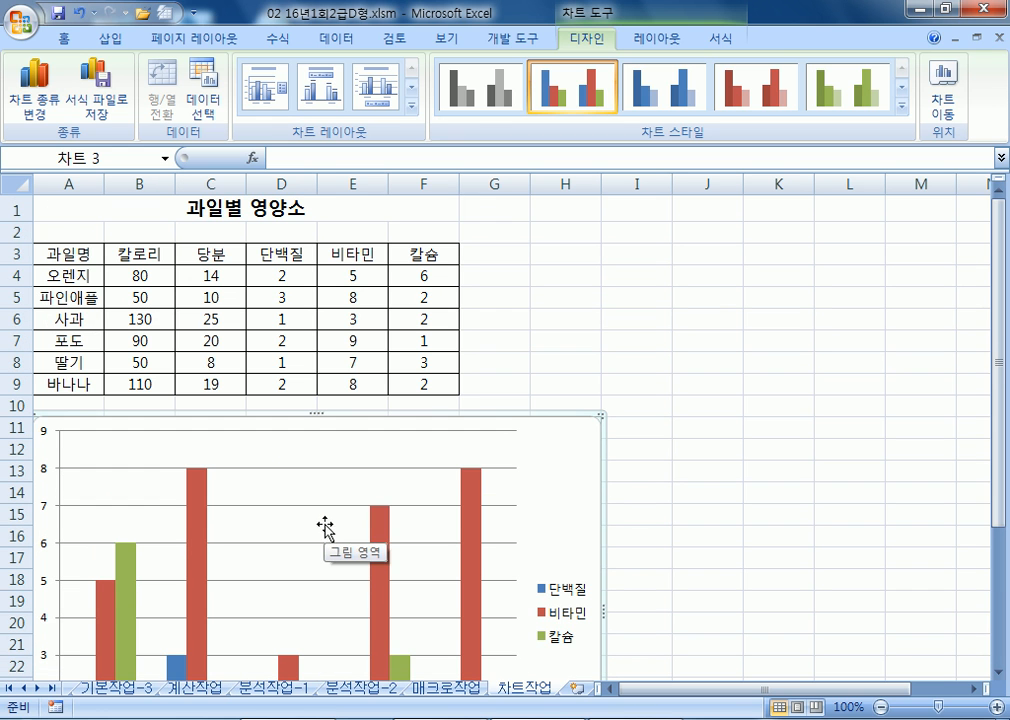
scroll(345, 420, "down", 3)
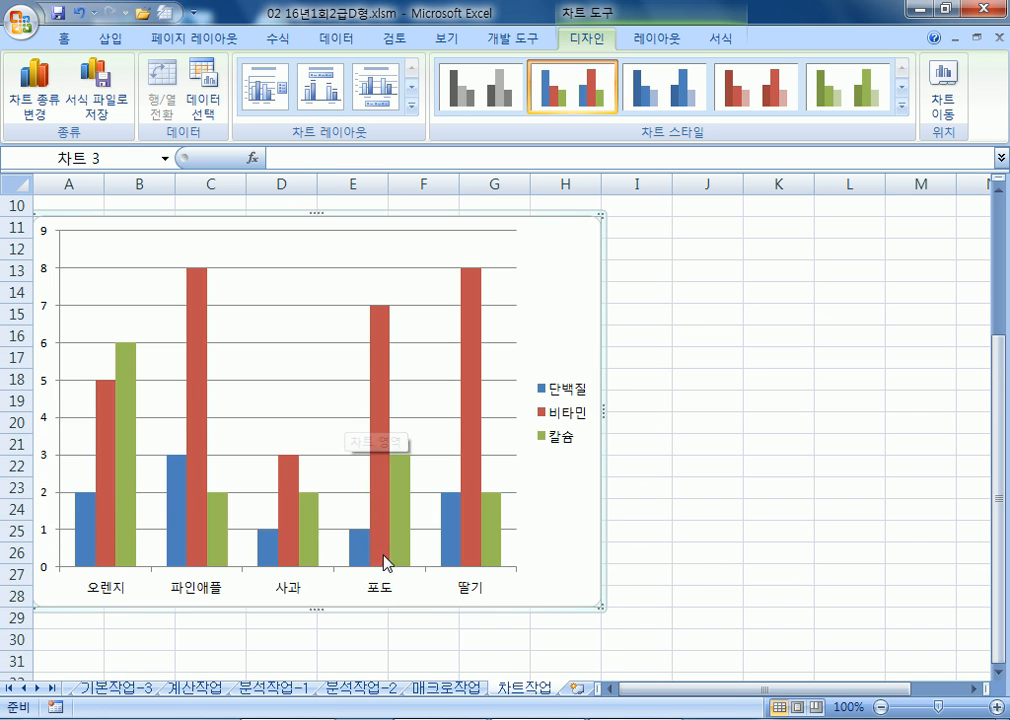
scroll(385, 572, "up", 3)
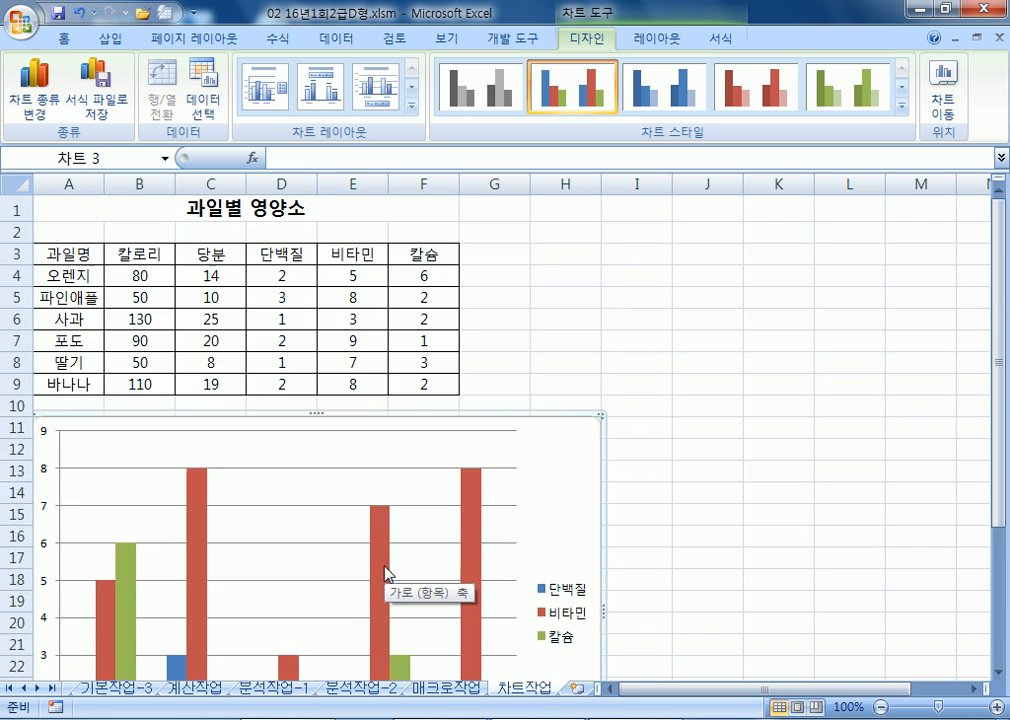
scroll(387, 568, "down", 1)
scroll(385, 568, "up", 1)
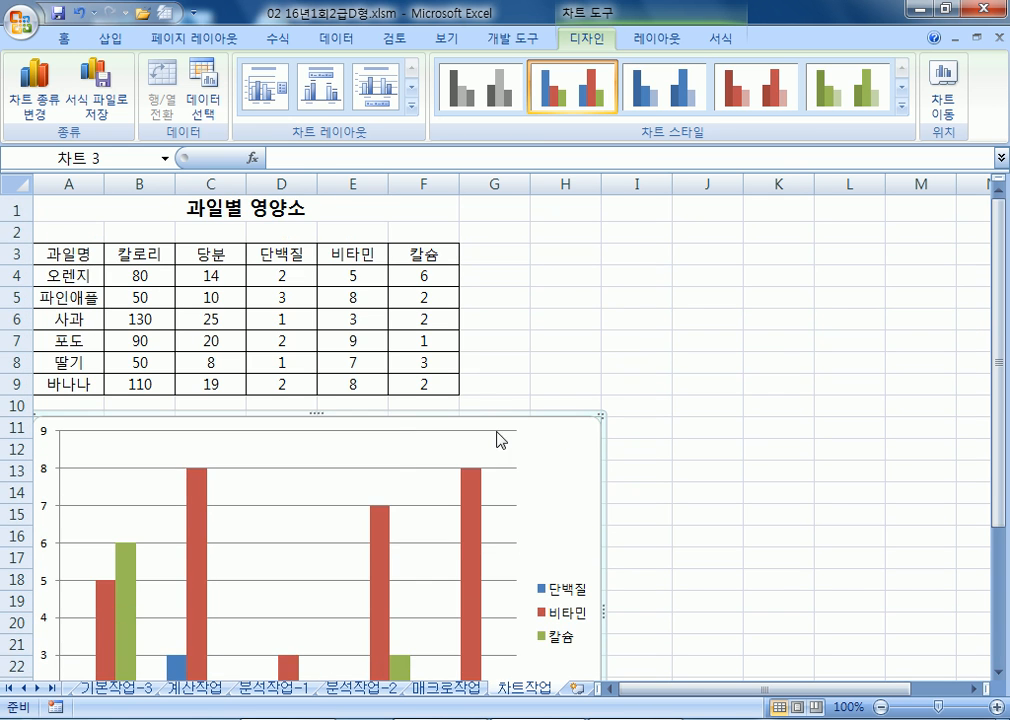
key("Escape")
scroll(554, 362, "down", 3)
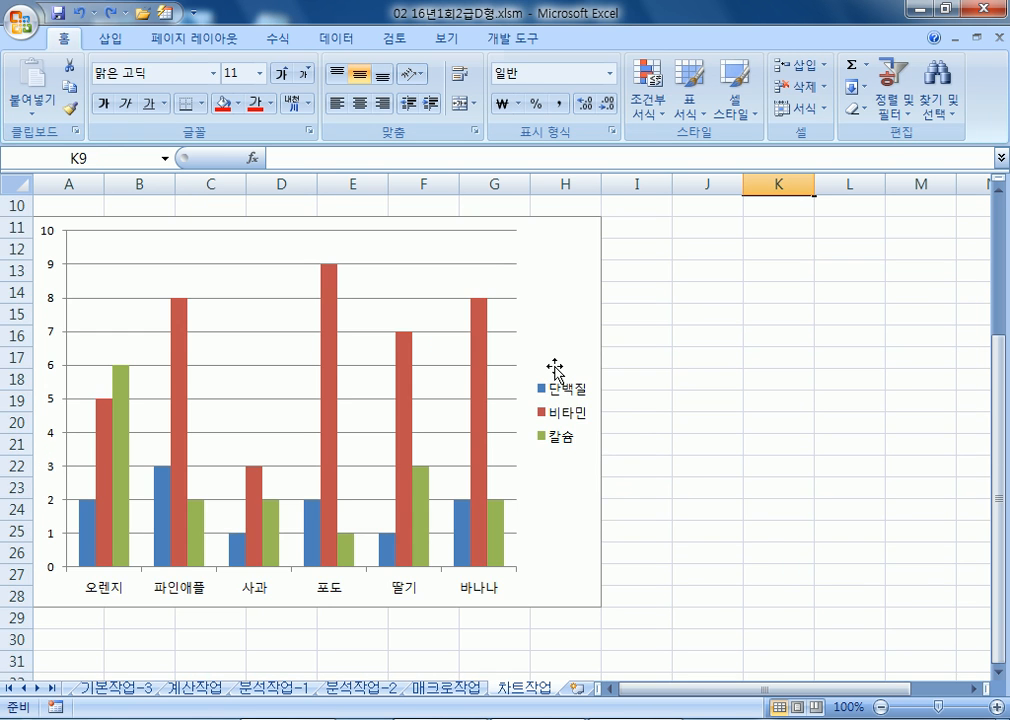
scroll(554, 352, "up", 3)
- Switch the rows and columns in the chart's source data and remove the 포도 series
left_click(543, 469)
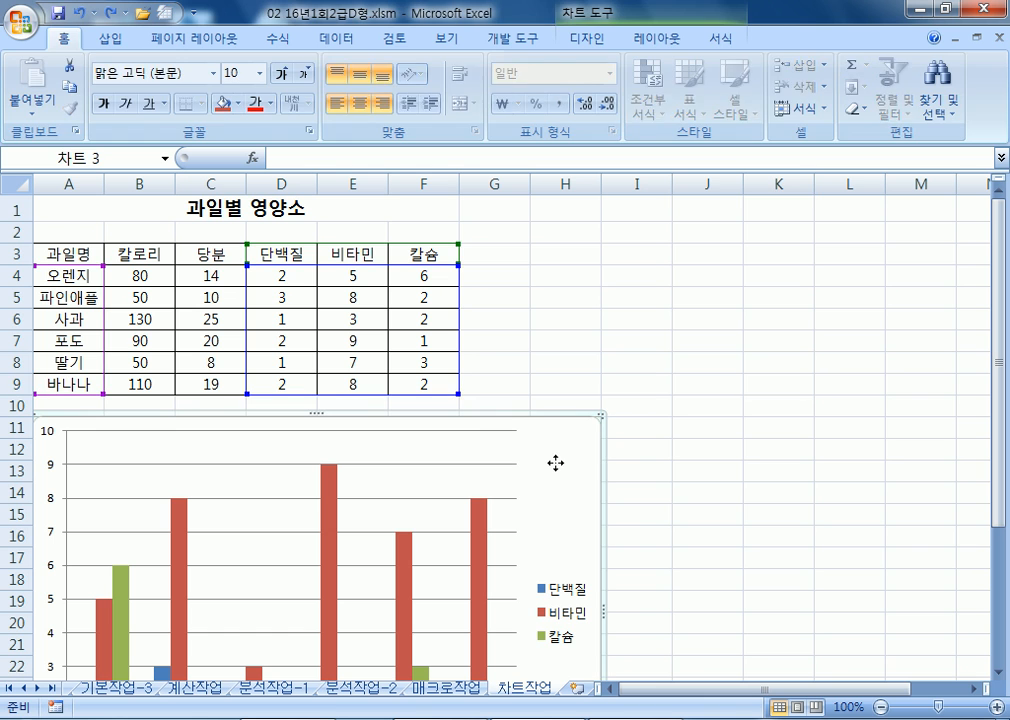
left_click(587, 38)
left_click(203, 84)
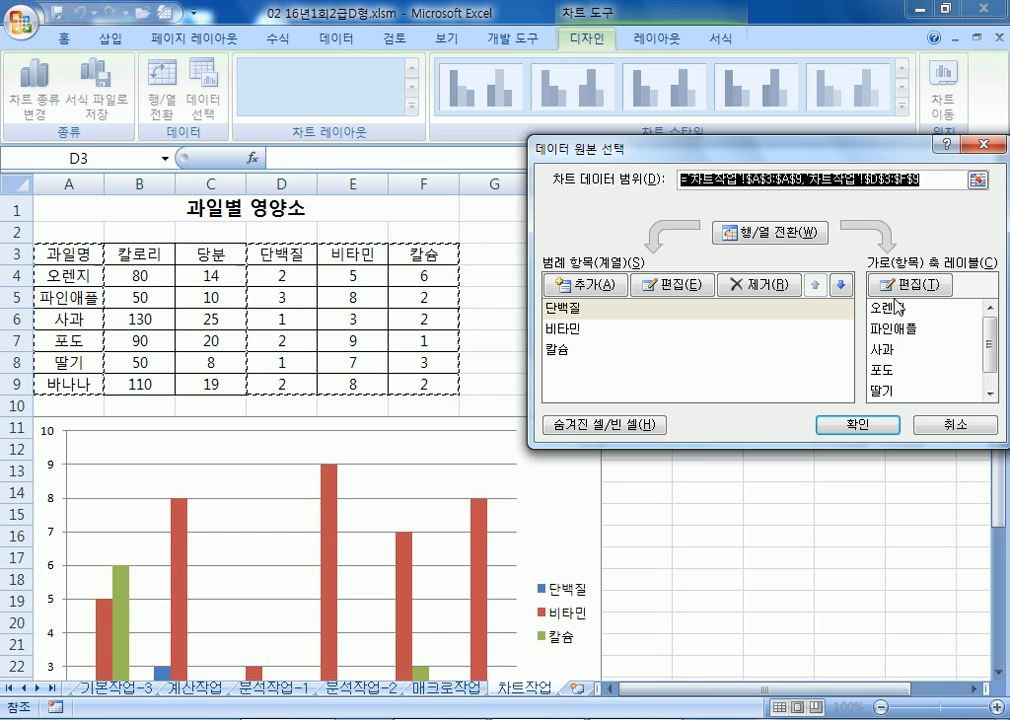
left_click(754, 238)
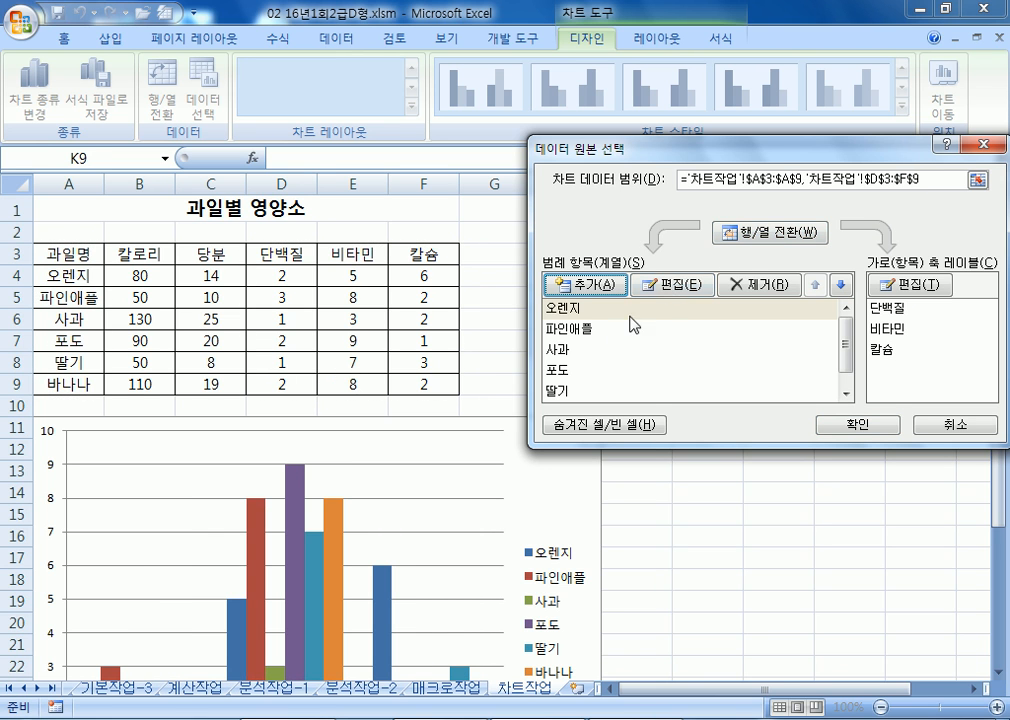
left_click(560, 372)
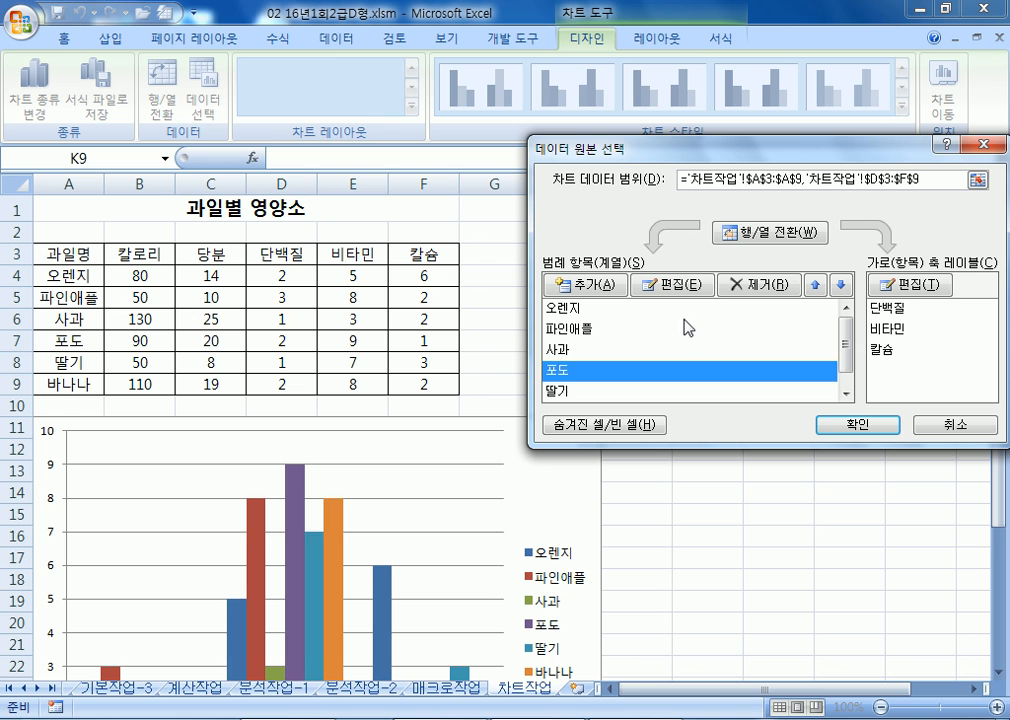
left_click(750, 288)
- Switch the rows and columns back so the fruits are the category labels, apply the source data, and check the chart
left_click(760, 234)
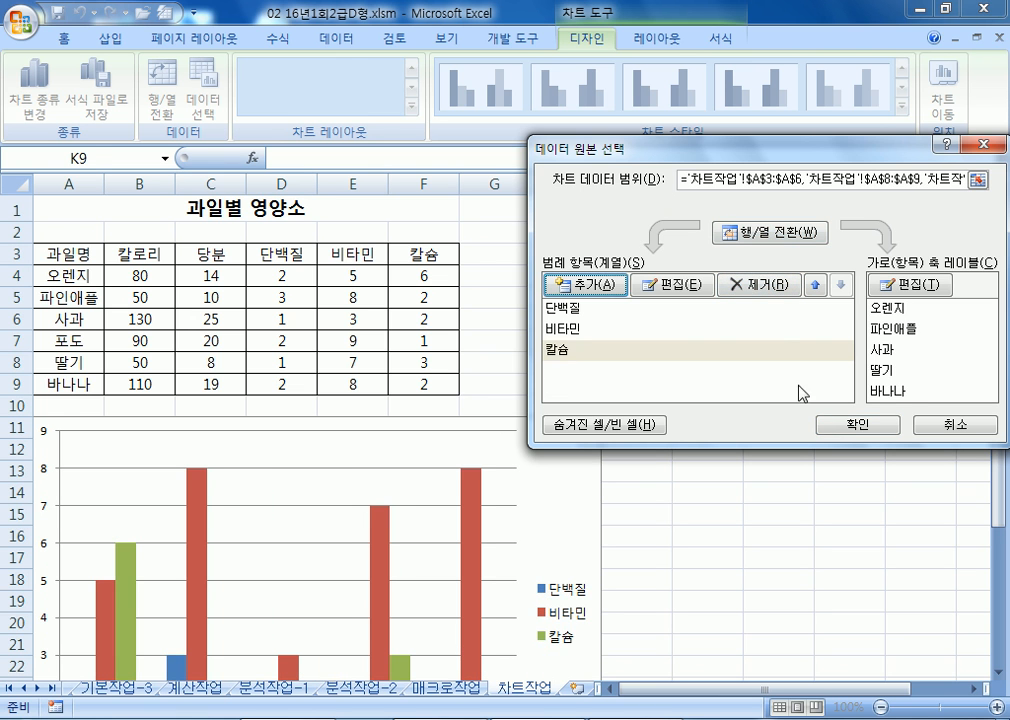
left_click(822, 426)
scroll(523, 467, "down", 3)
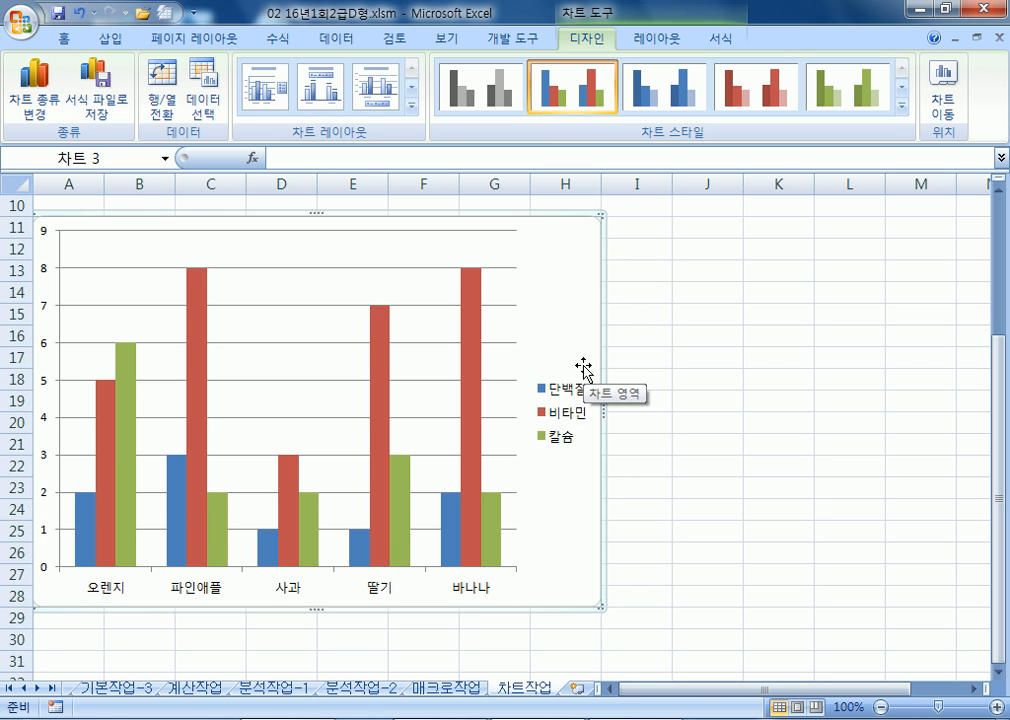
scroll(613, 362, "up", 3)
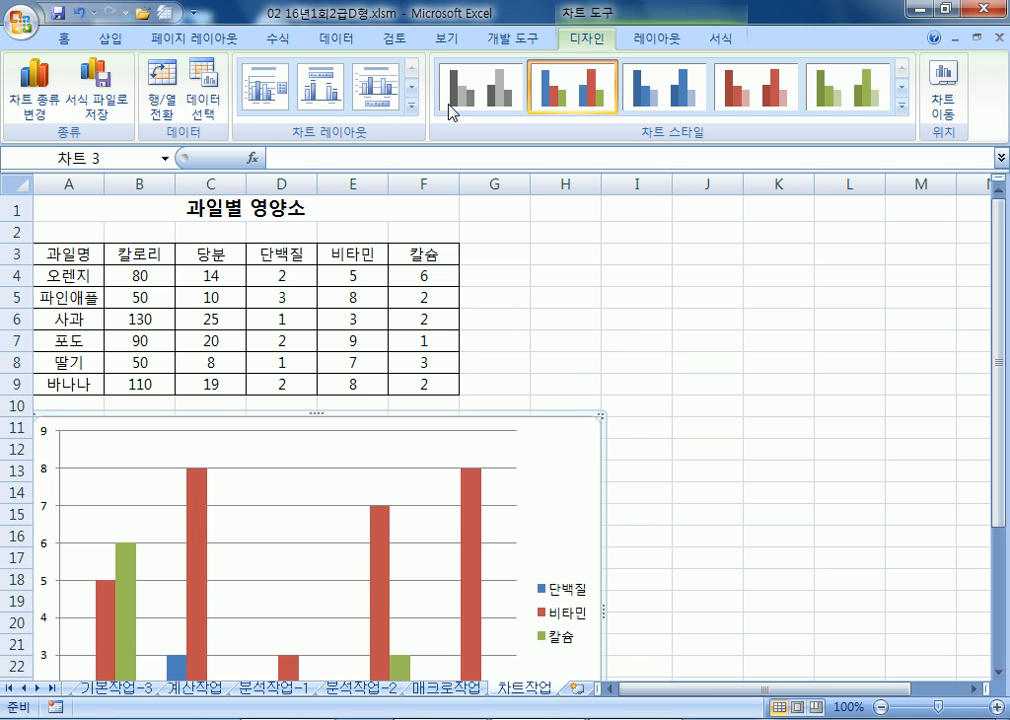
- Add a chart title above the chart with the text 과일별 영양소
left_click(671, 44)
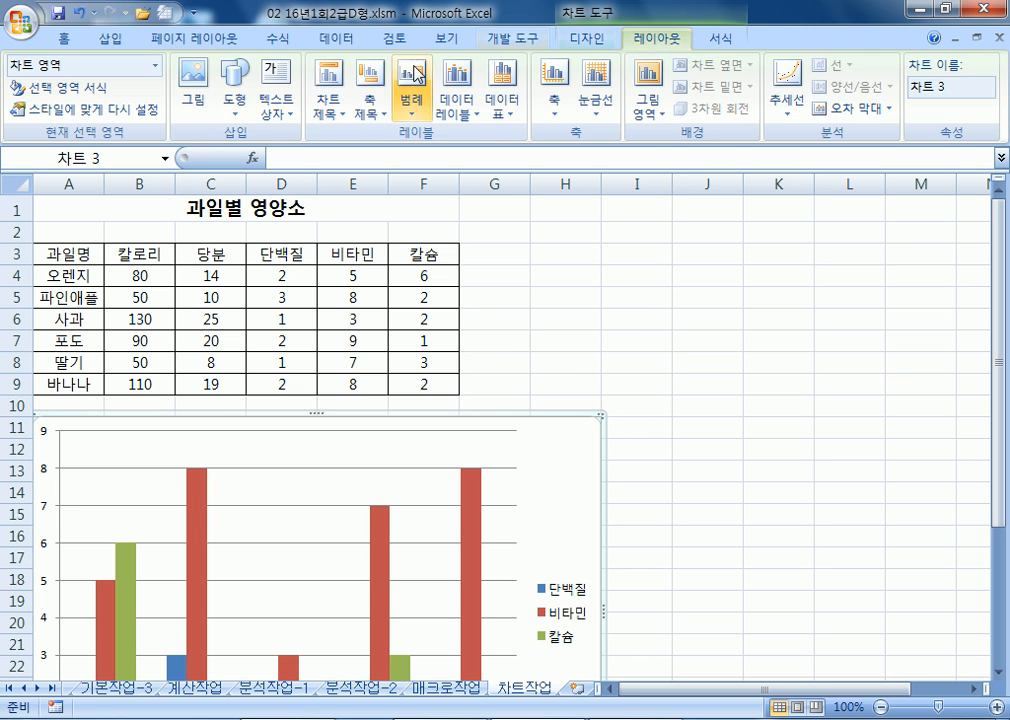
left_click(339, 115)
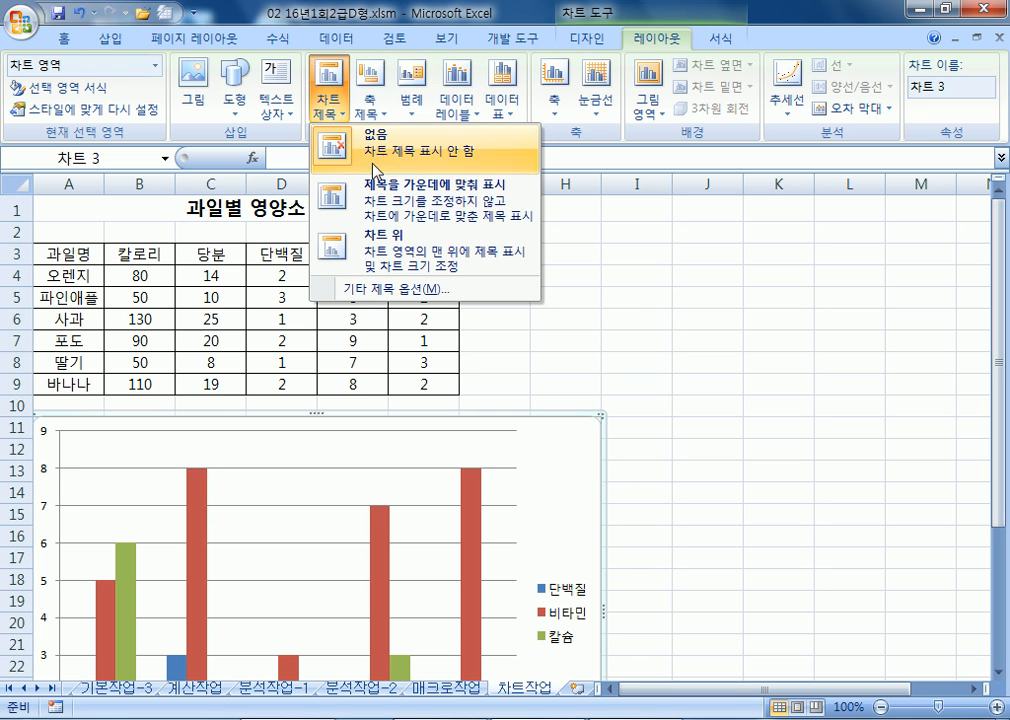
left_click(385, 250)
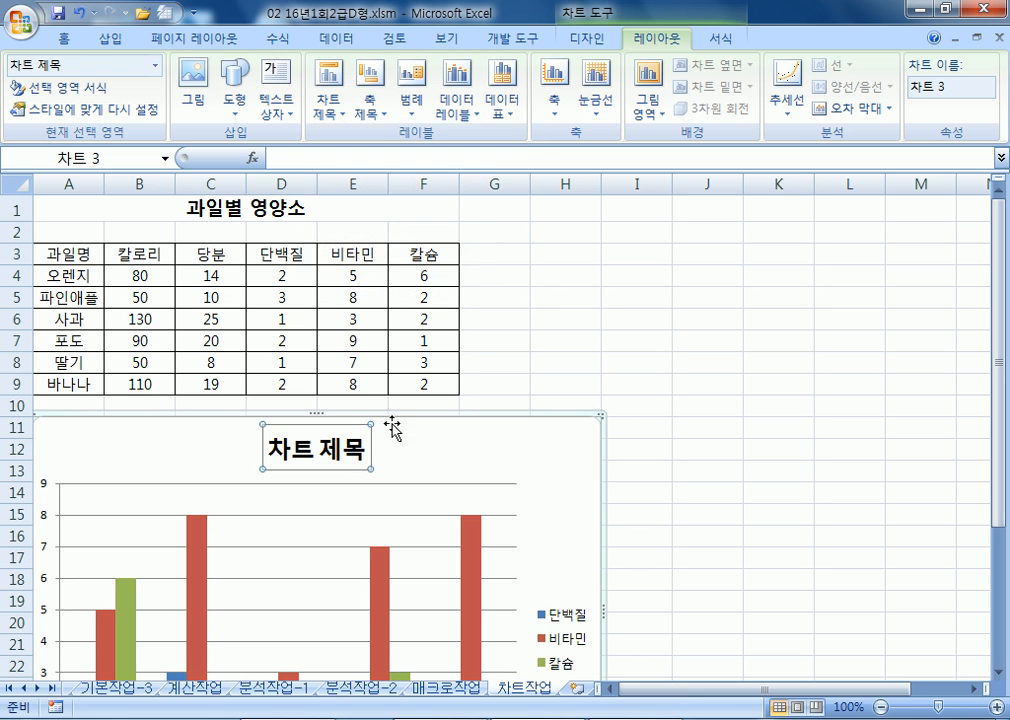
left_click(374, 427)
type("고")
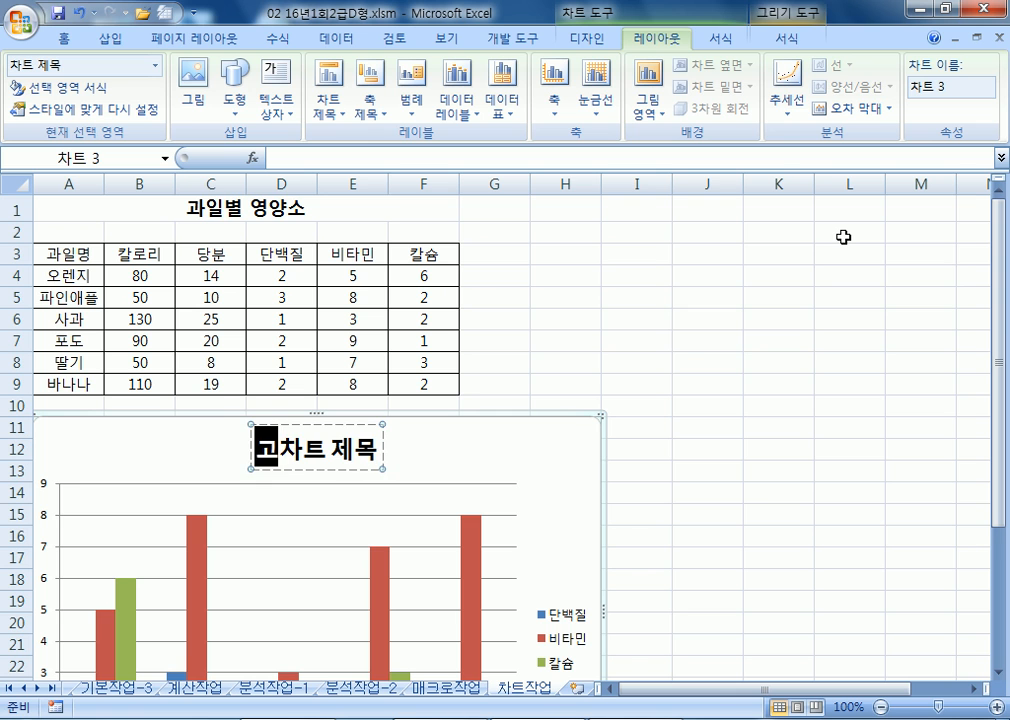
type("일별영양소")
key("Delete")
key("Delete")
key("Delete")
key("Delete")
key("Delete")
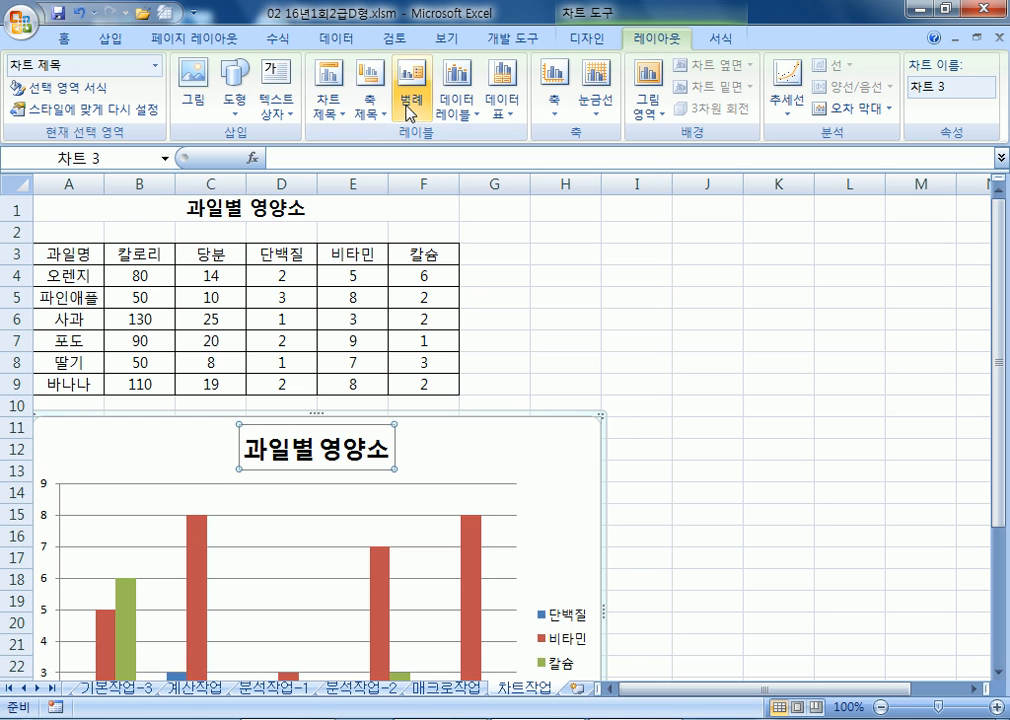
- Add a title with vertical text (세로 제목) to the chart's primary vertical axis
left_click(371, 108)
mouse_move(399, 162)
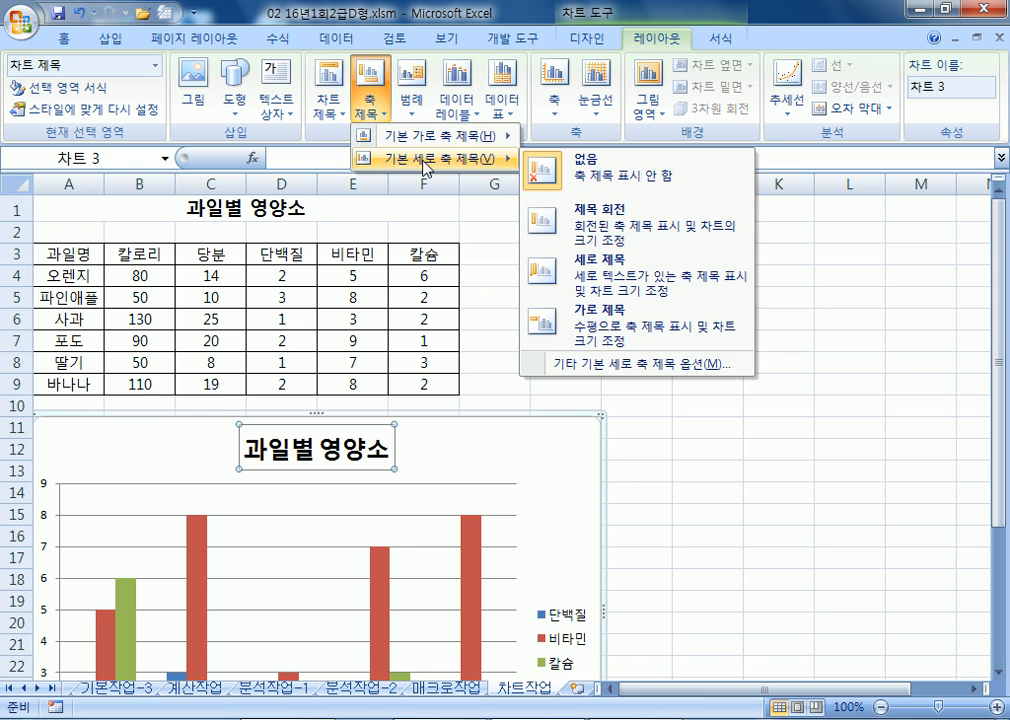
left_click(597, 266)
scroll(80, 519, "down", 3)
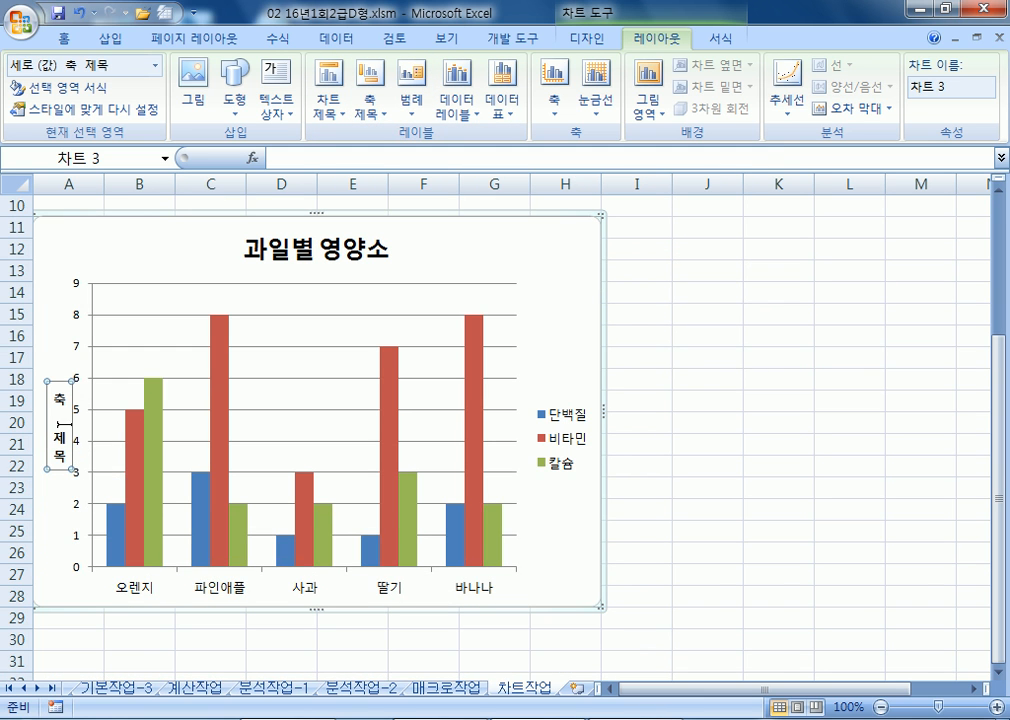
- Add a title below the horizontal axis of the 과일별 영양소 chart
left_click(366, 115)
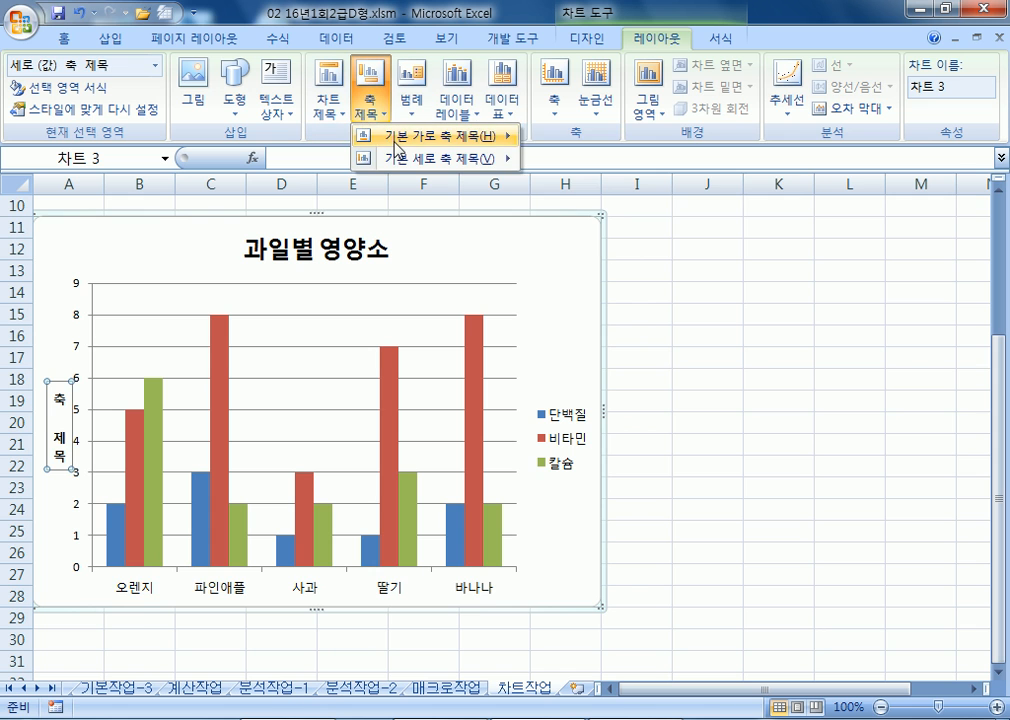
mouse_move(395, 135)
left_click(627, 213)
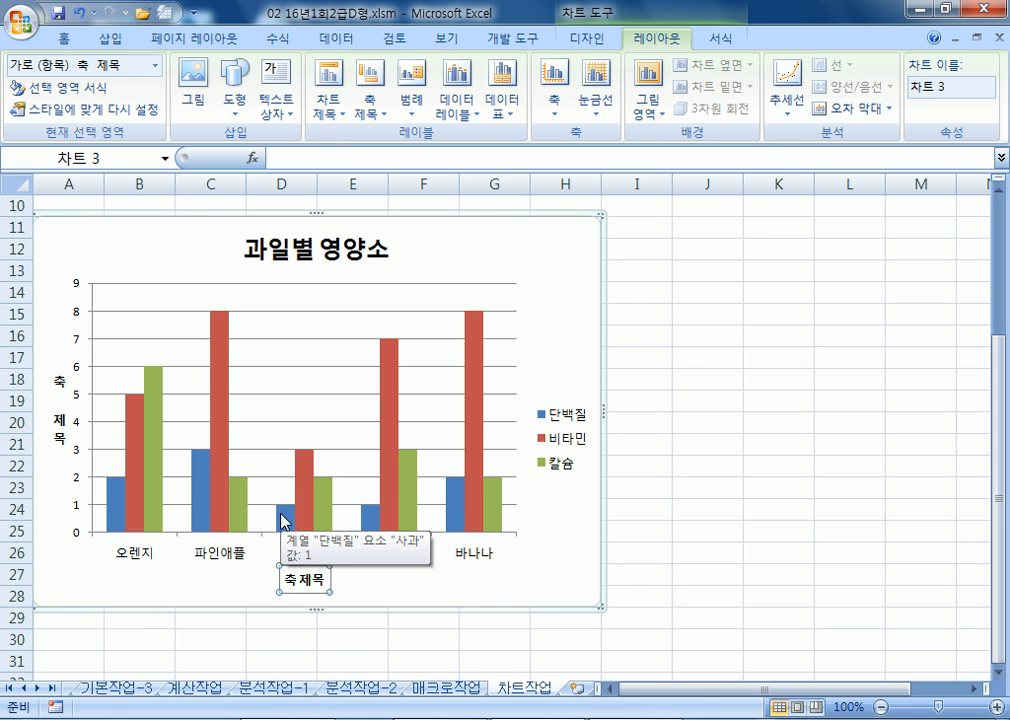
- Fix the vertical value axis at a maximum of 10 and a major unit of 2
left_click(79, 320)
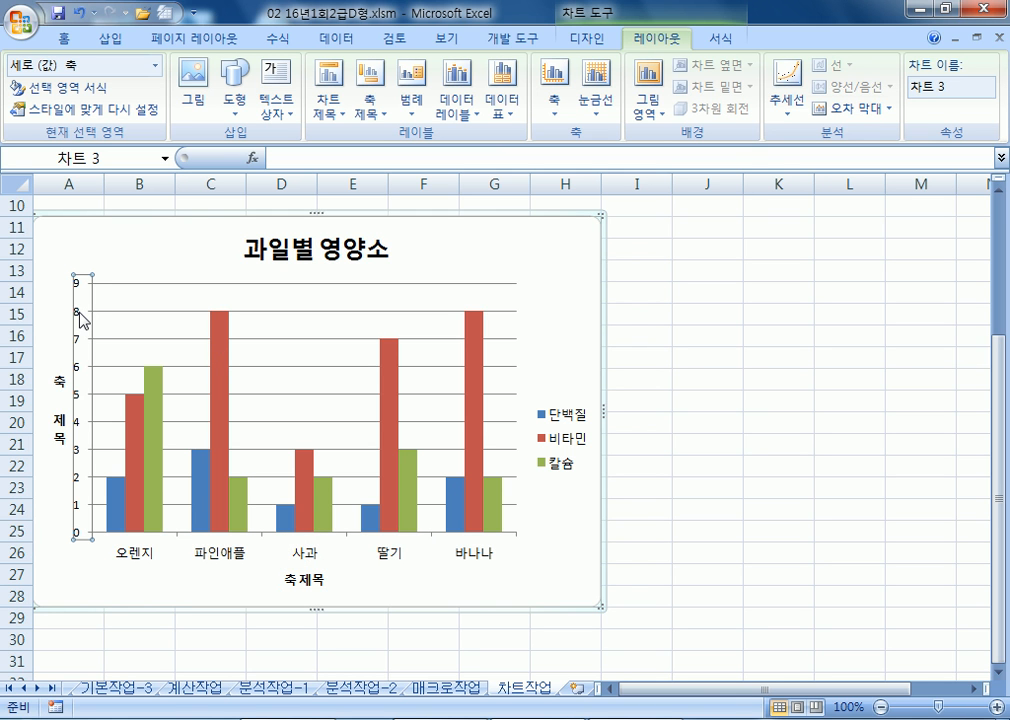
double_click(79, 320)
left_click_drag(325, 118, 477, 118)
left_click(675, 199)
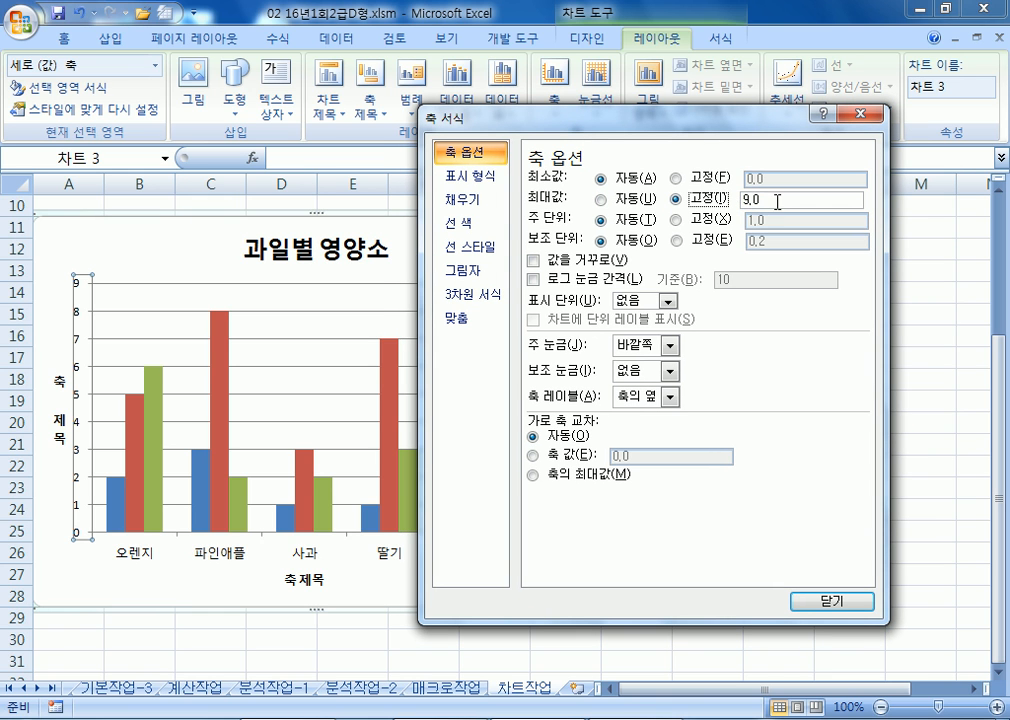
type("10")
left_click(676, 219)
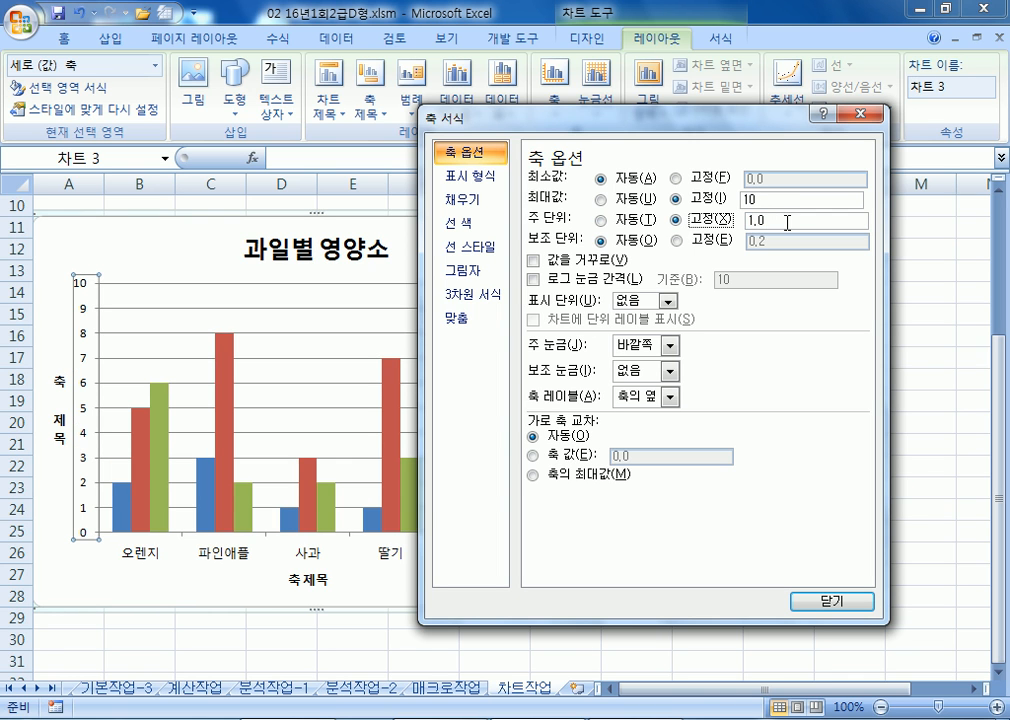
type("2")
left_click_drag(466, 106, 534, 140)
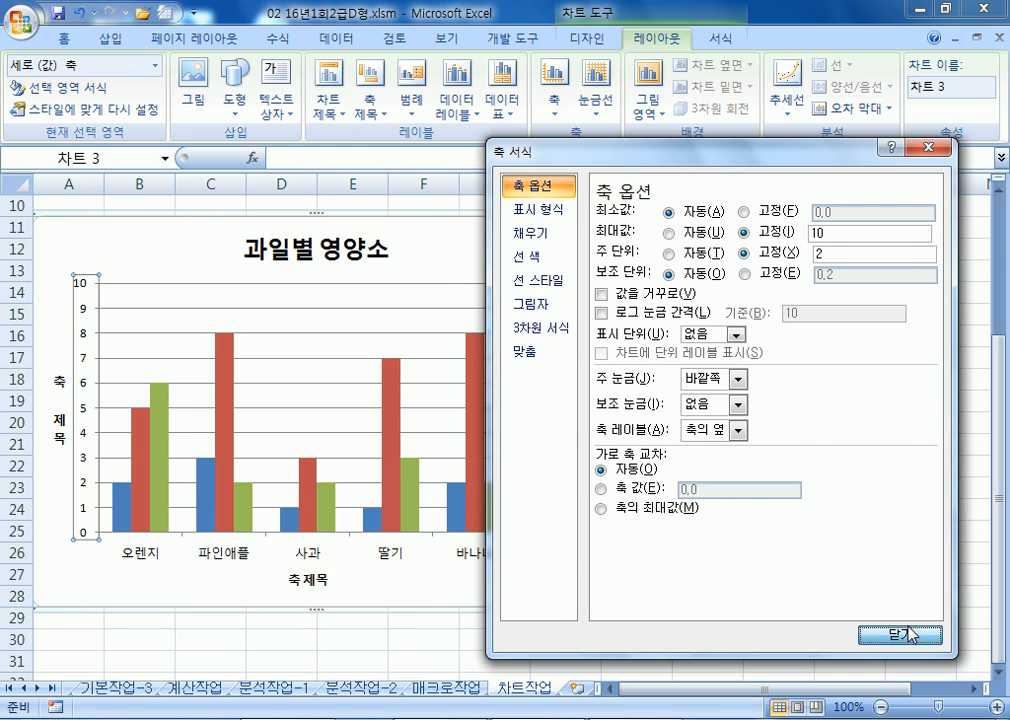
left_click(910, 634)
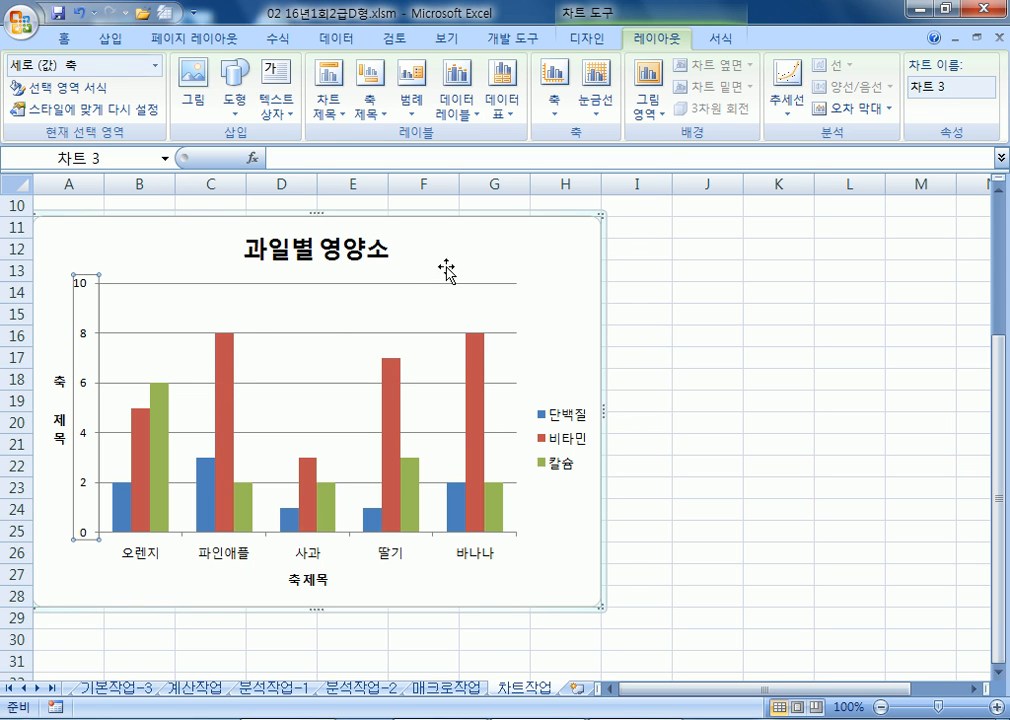
- Apply the multicolour chart style in the third row, second column of the style gallery to the whole chart
left_click(720, 38)
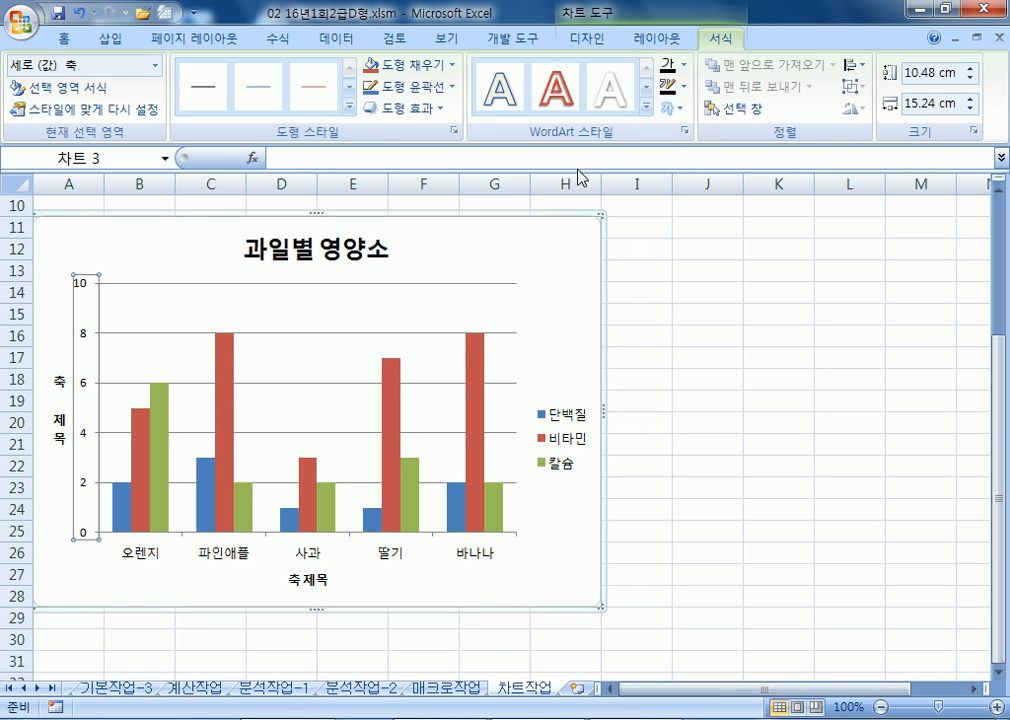
left_click(482, 268)
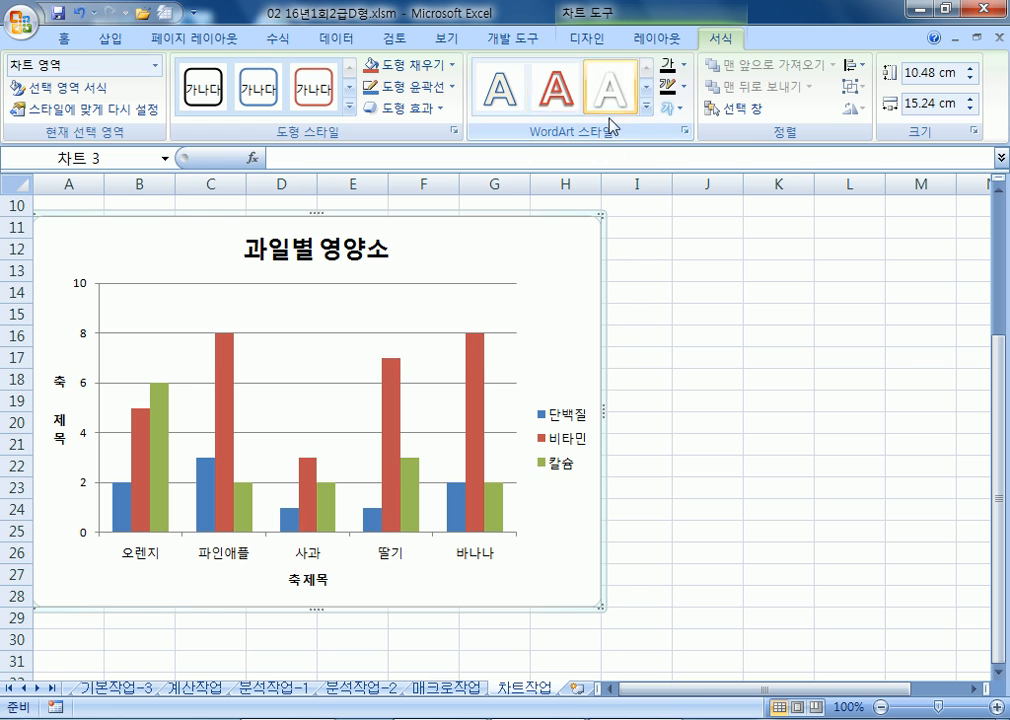
left_click(592, 40)
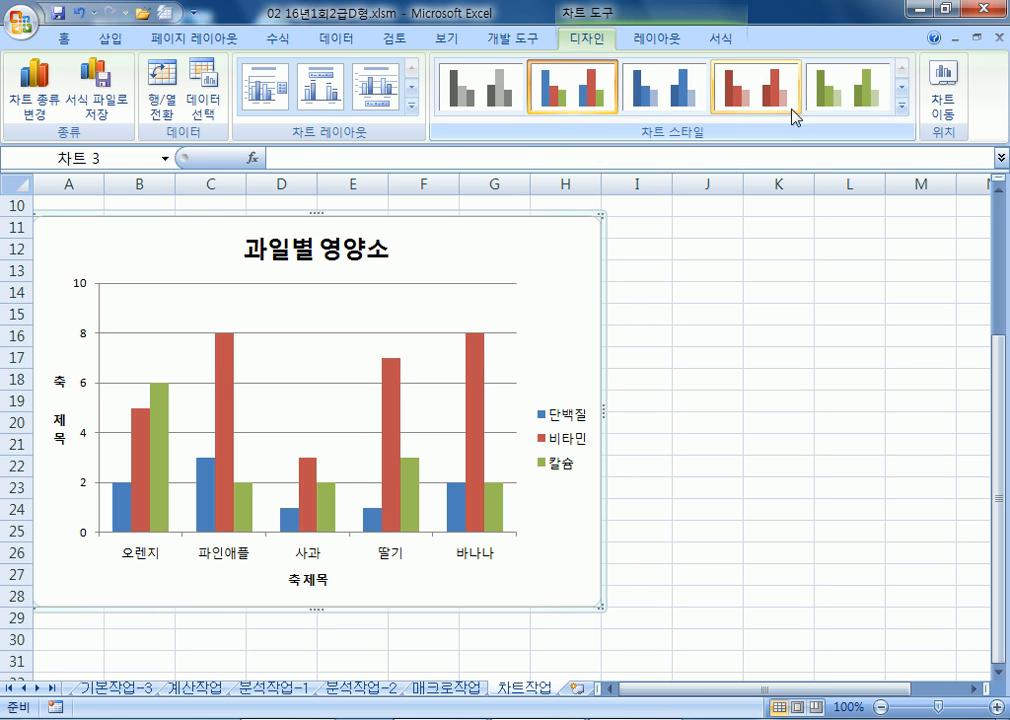
left_click(902, 104)
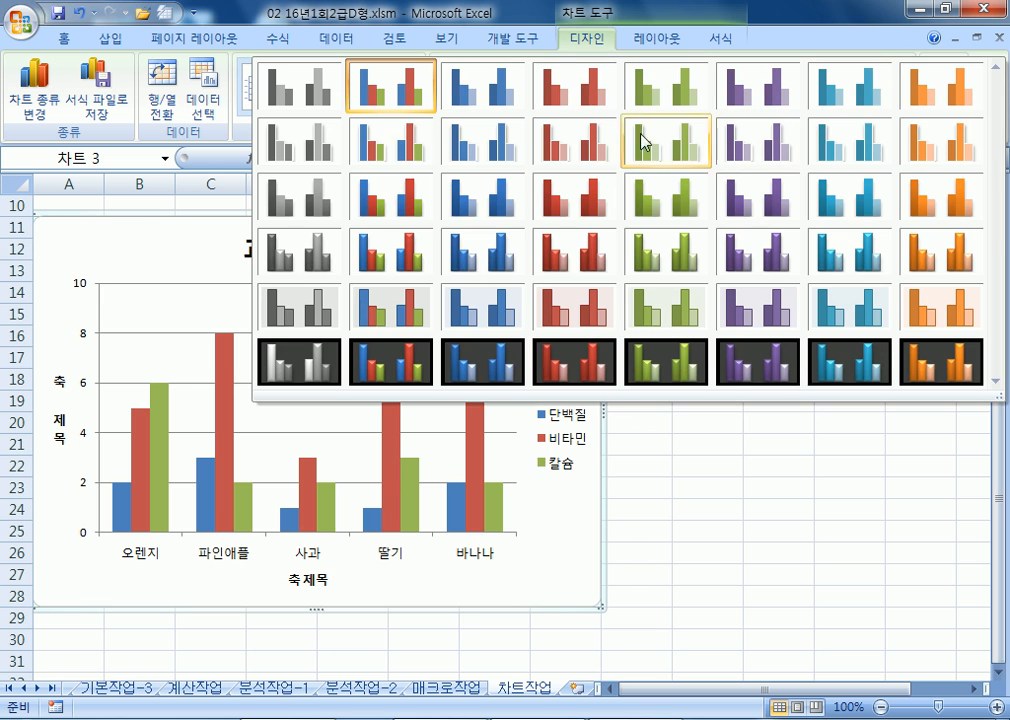
left_click(418, 209)
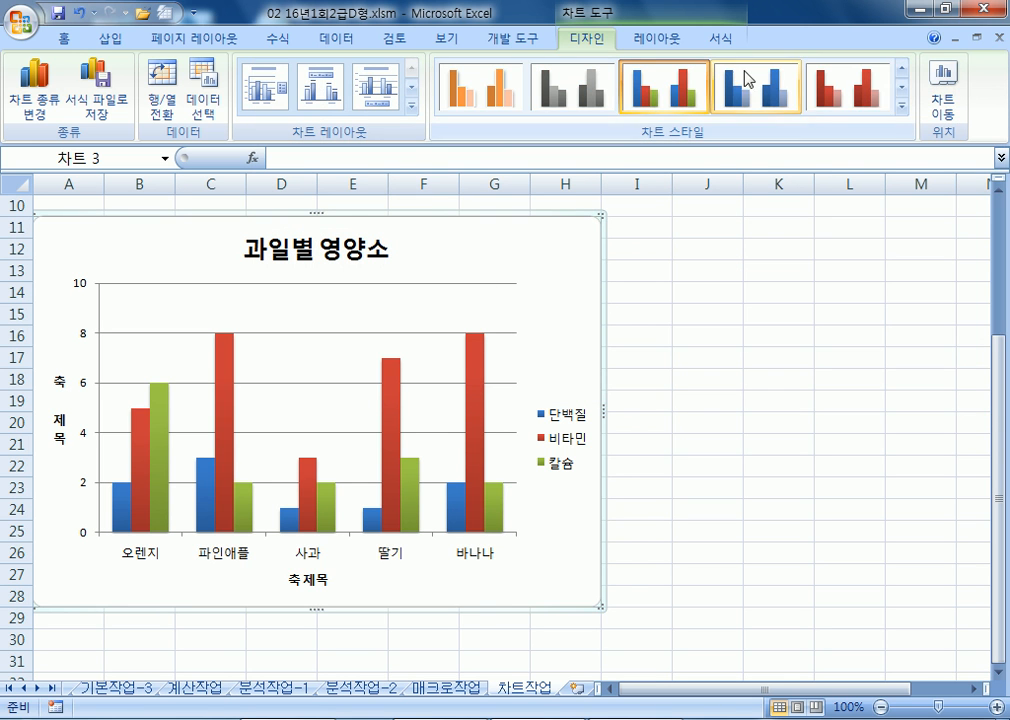
- Try the grayscale chart style from the first row, return to the multicolour third-row style, and deselect the chart
left_click(902, 104)
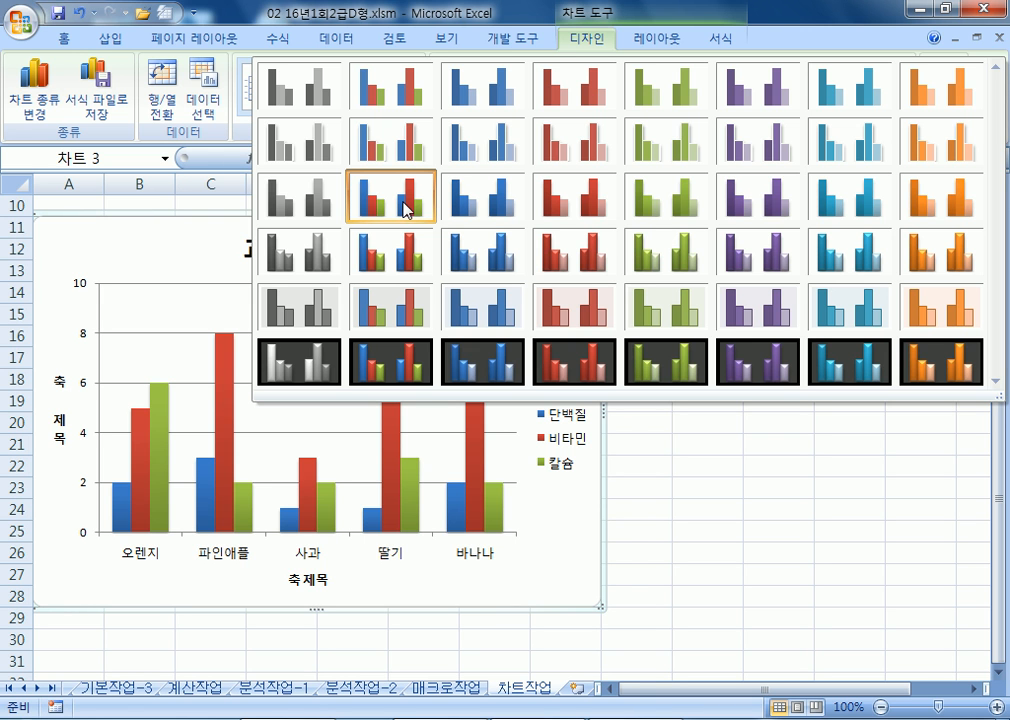
left_click(302, 88)
left_click(901, 105)
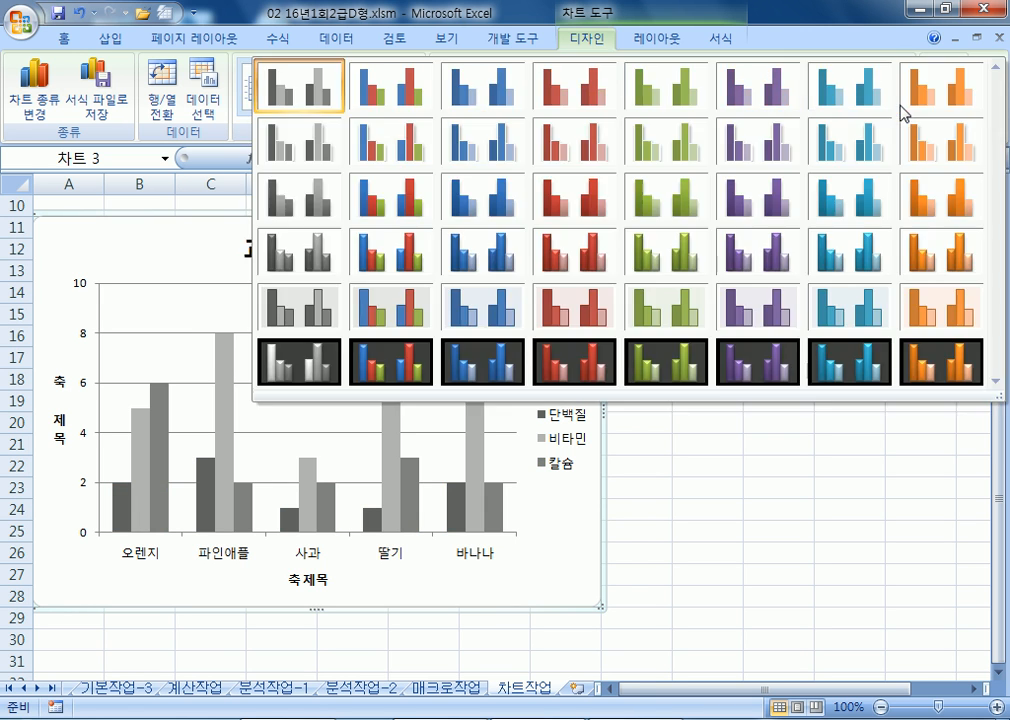
left_click(401, 204)
left_click(643, 494)
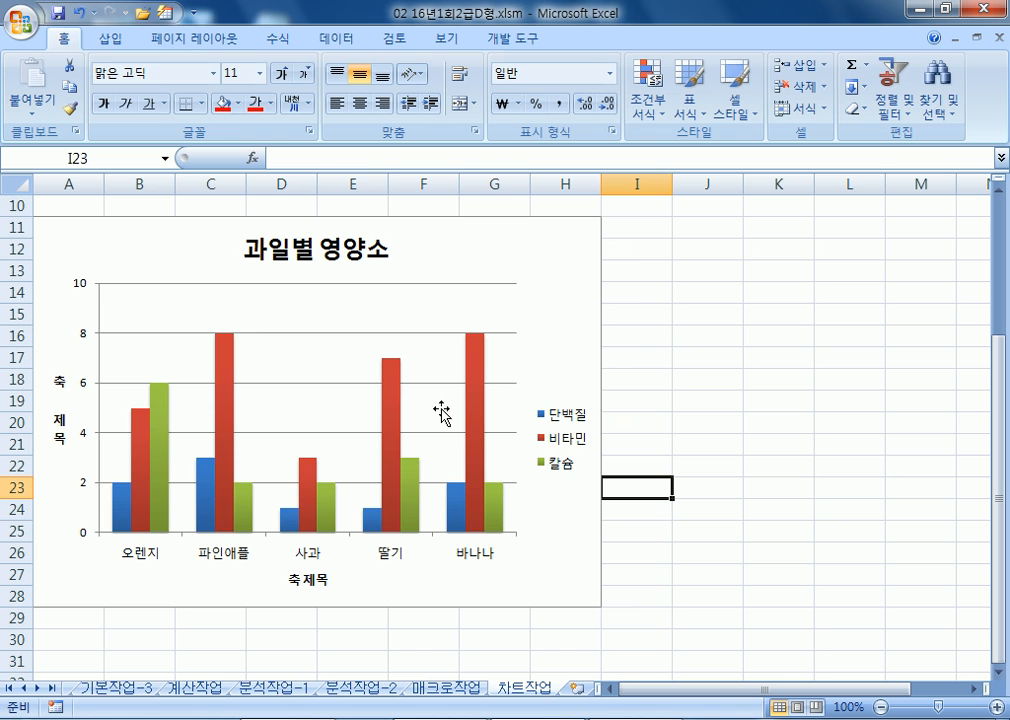
- Switch to the workbook 03 15년3회2급D형.xlsm and select A18:C21 on sheet 기본작업-3 as the entry range for filter criteria
key("ctrl+Tab")
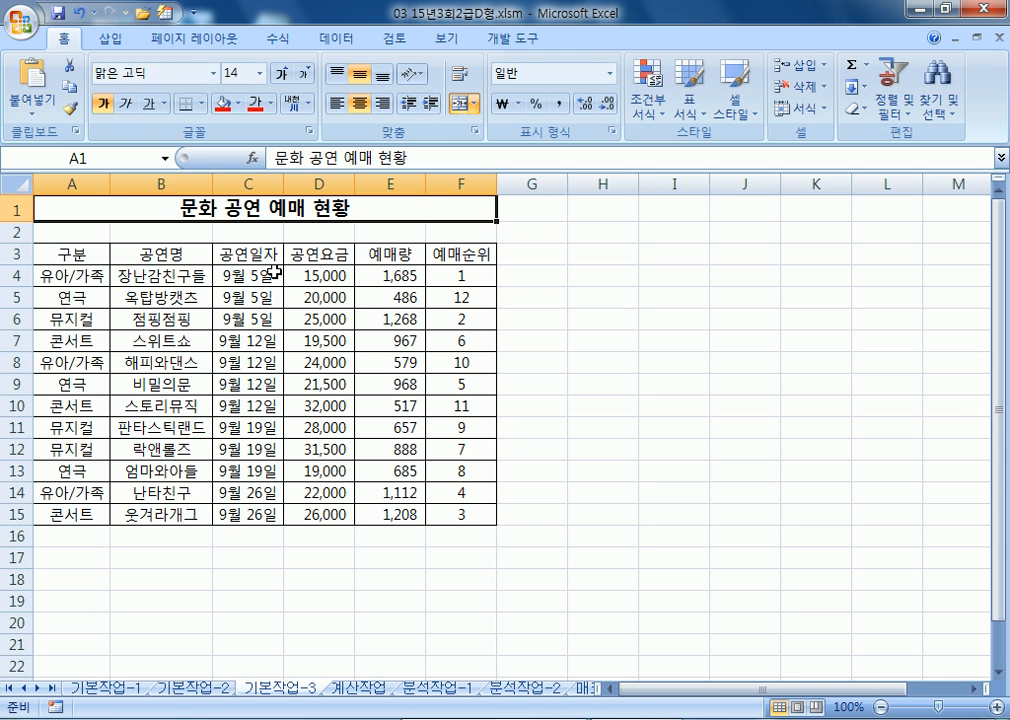
scroll(235, 295, "down", 4)
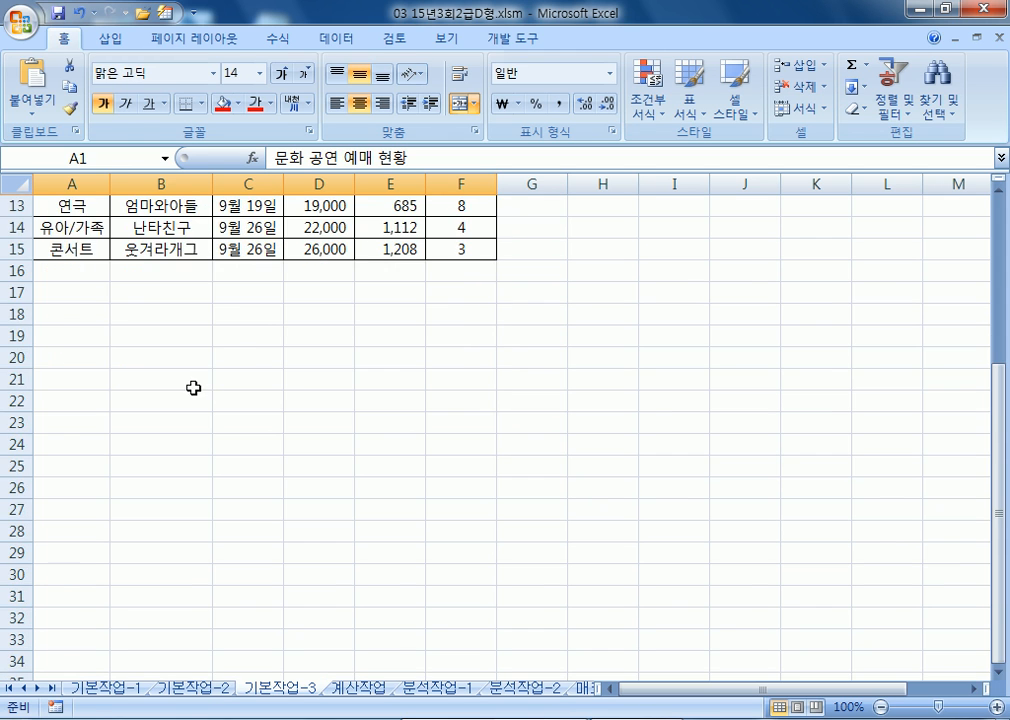
left_click(69, 312)
left_click_drag(69, 312, 248, 387)
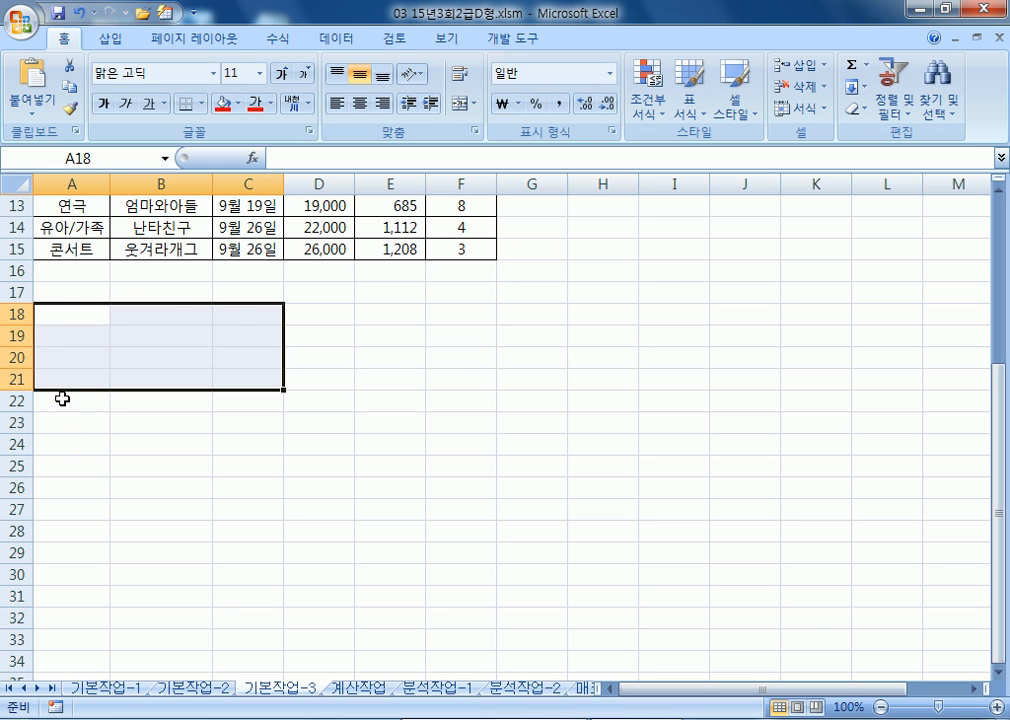
scroll(62, 399, "up", 4)
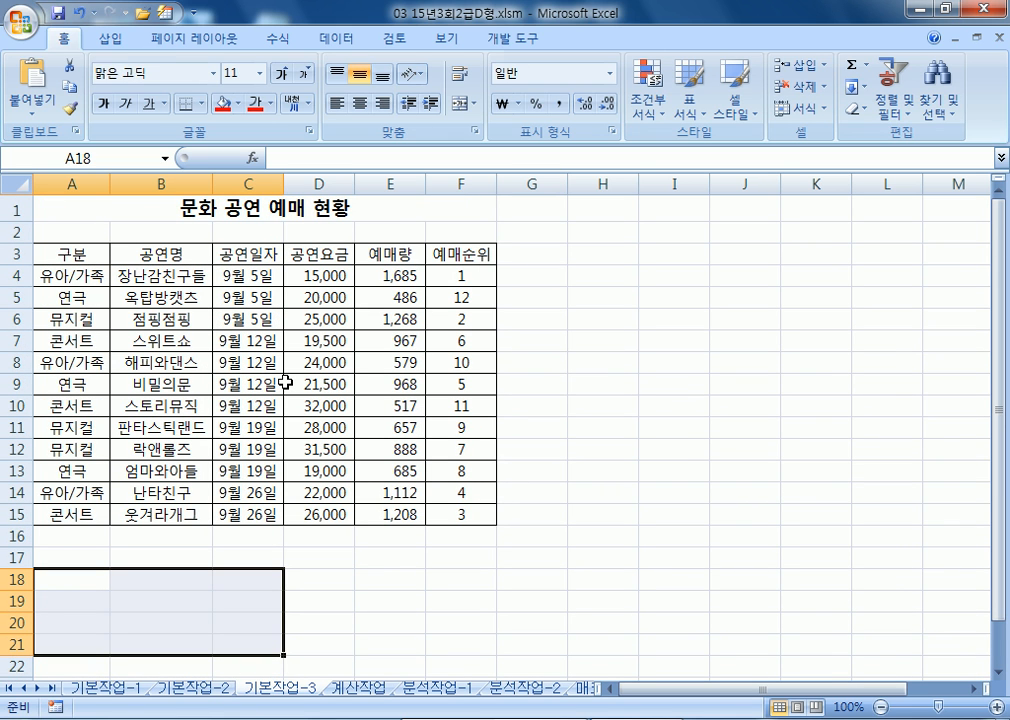
- Enter the header 공연요금 in A18 and the condition >=20000 in A19
type("RHDD")
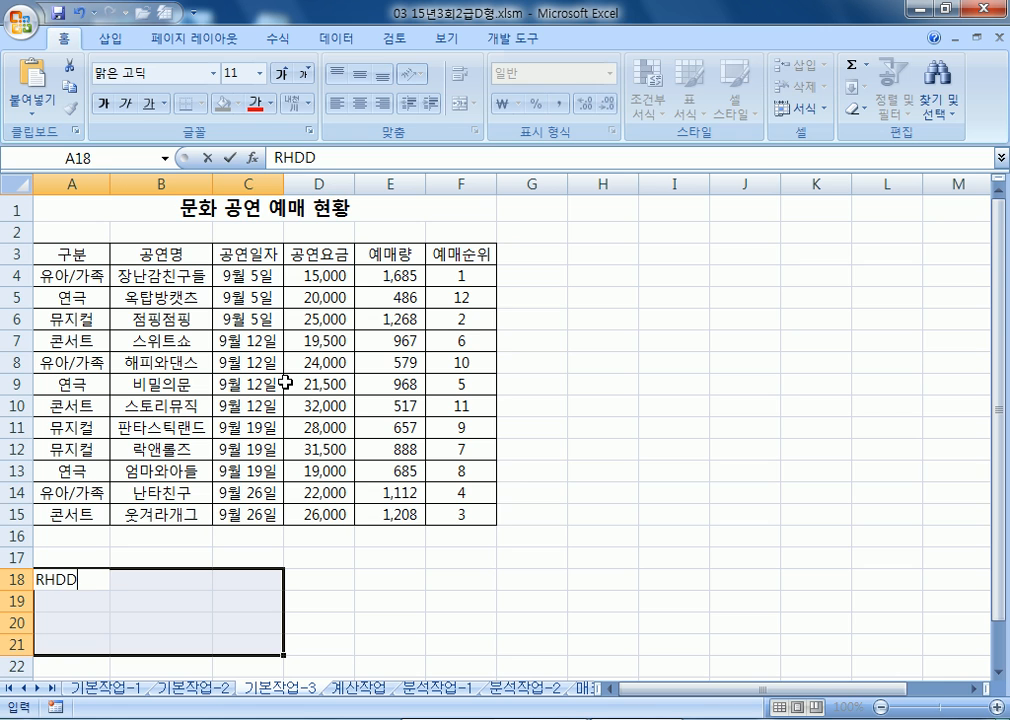
key("Escape")
key("Hangul")
type("공연요금")
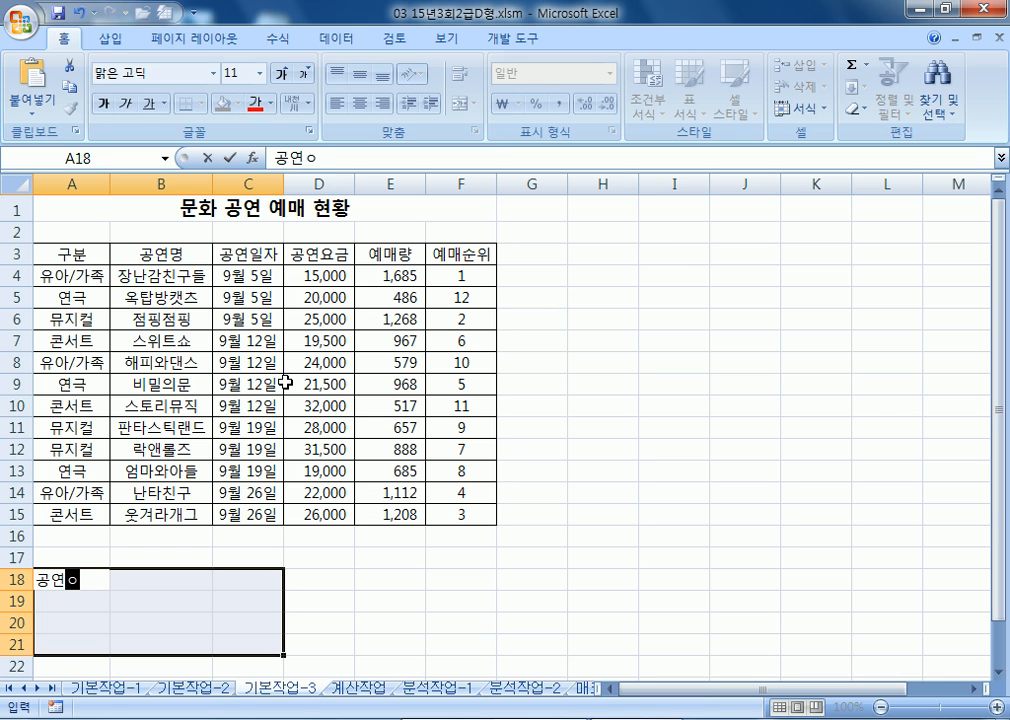
key("Return")
type(">=")
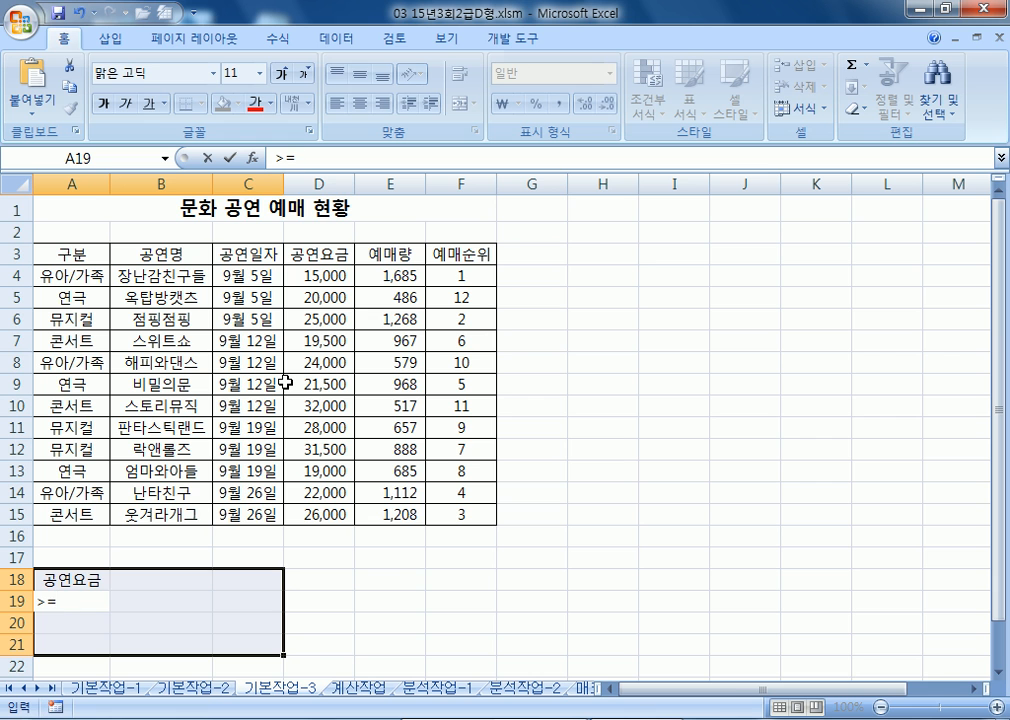
type("20000")
key("Return")
- Enter the header 예매량 in B18 and the condition >=1000 in B19
scroll(248, 431, "down", 1)
scroll(248, 431, "down", 2)
scroll(75, 323, "up", 2)
scroll(160, 400, "up", 1)
scroll(165, 410, "down", 2)
type("ㅇ")
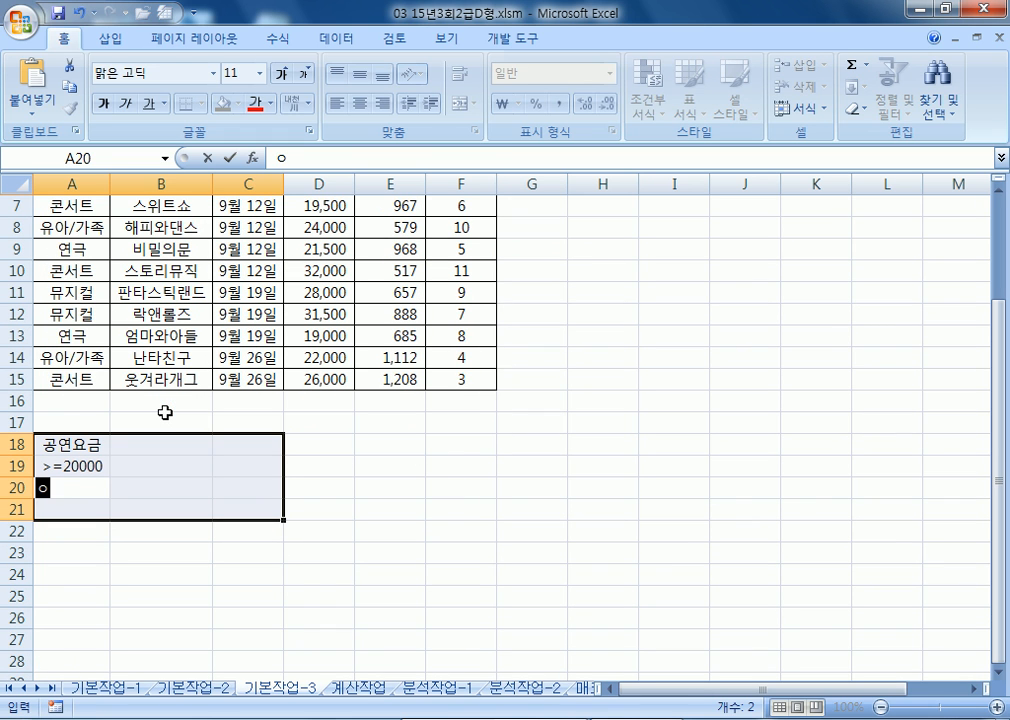
key("BackSpace")
key("Return")
key("Return")
type("예매량")
key("Return")
type(">=1000")
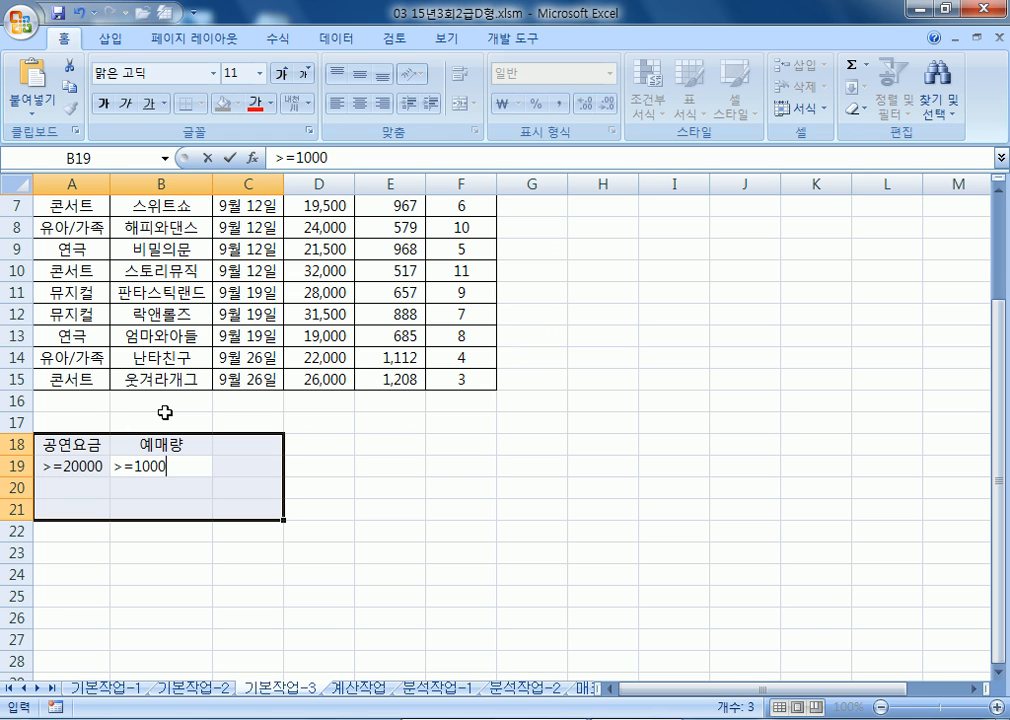
key("Return")
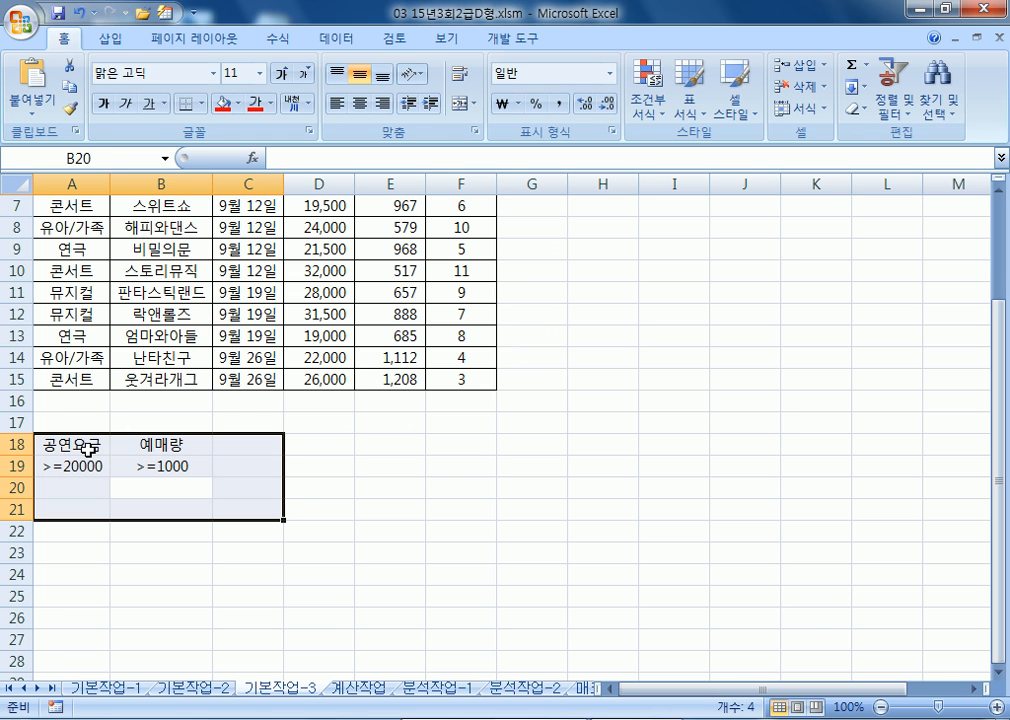
scroll(83, 460, "up", 4, "ctrl")
scroll(113, 468, "down", 2)
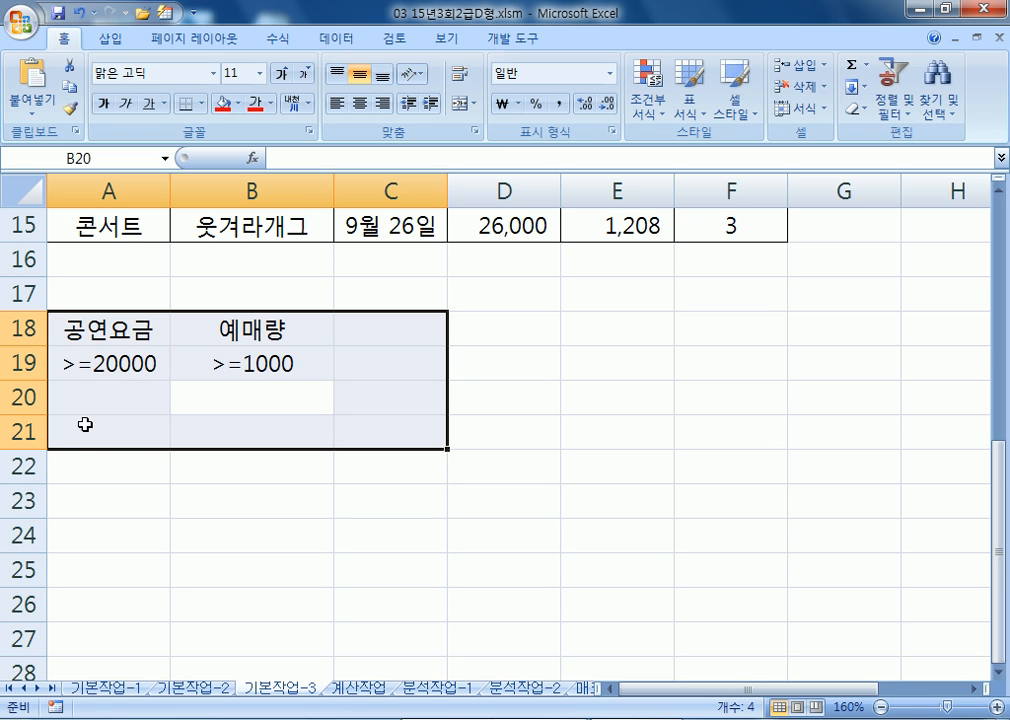
left_click(69, 472)
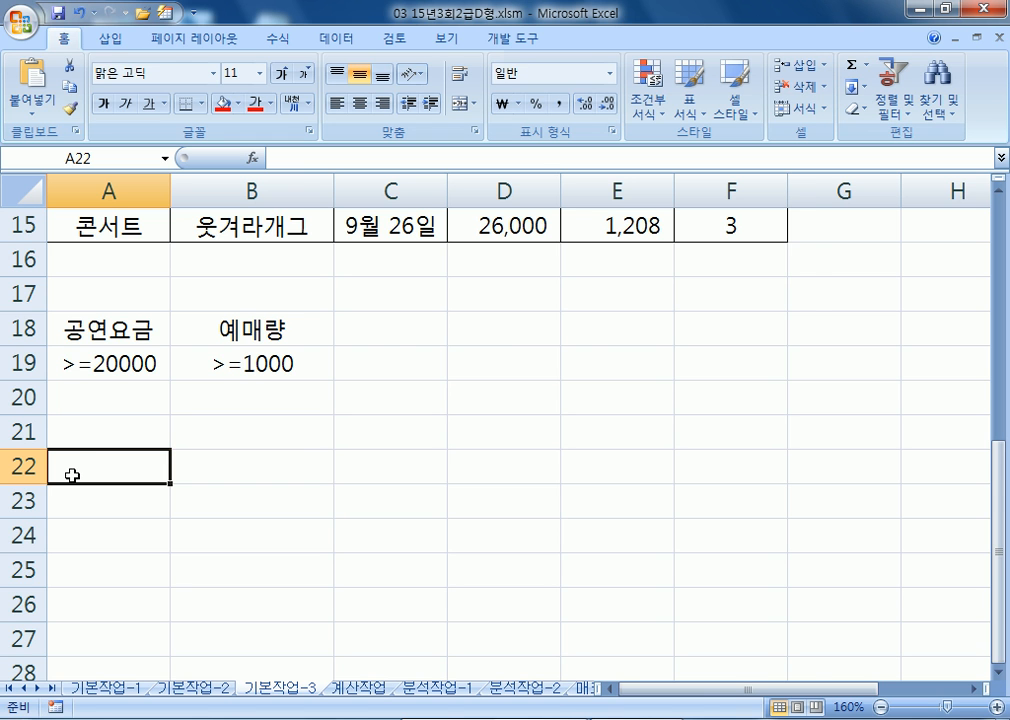
scroll(78, 467, "down", 3)
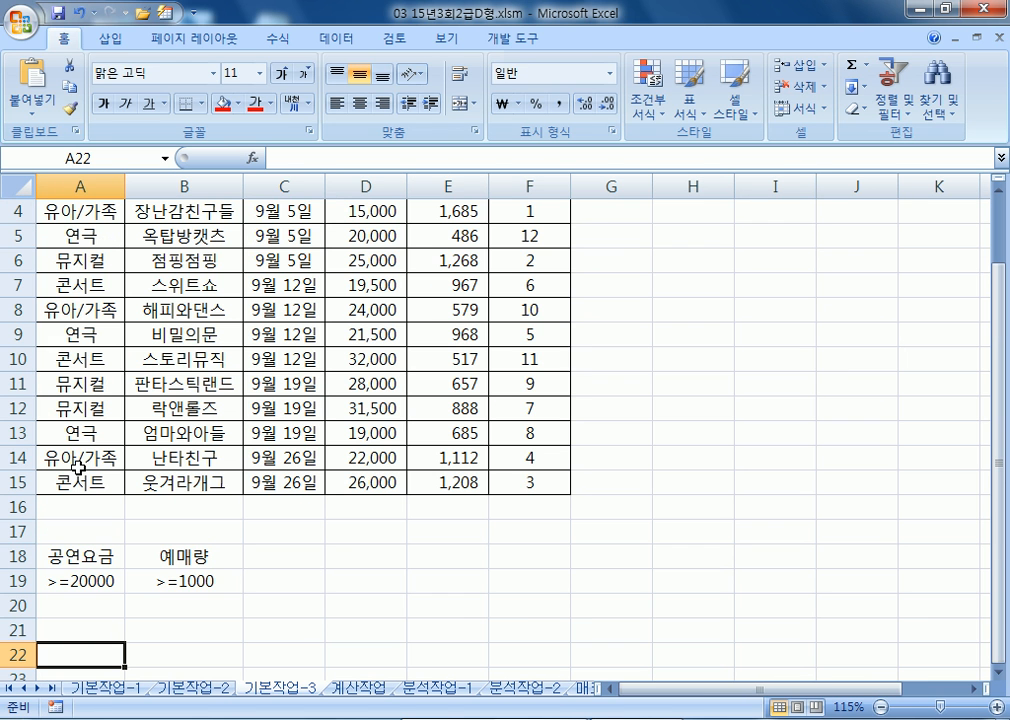
scroll(131, 347, "down", 1)
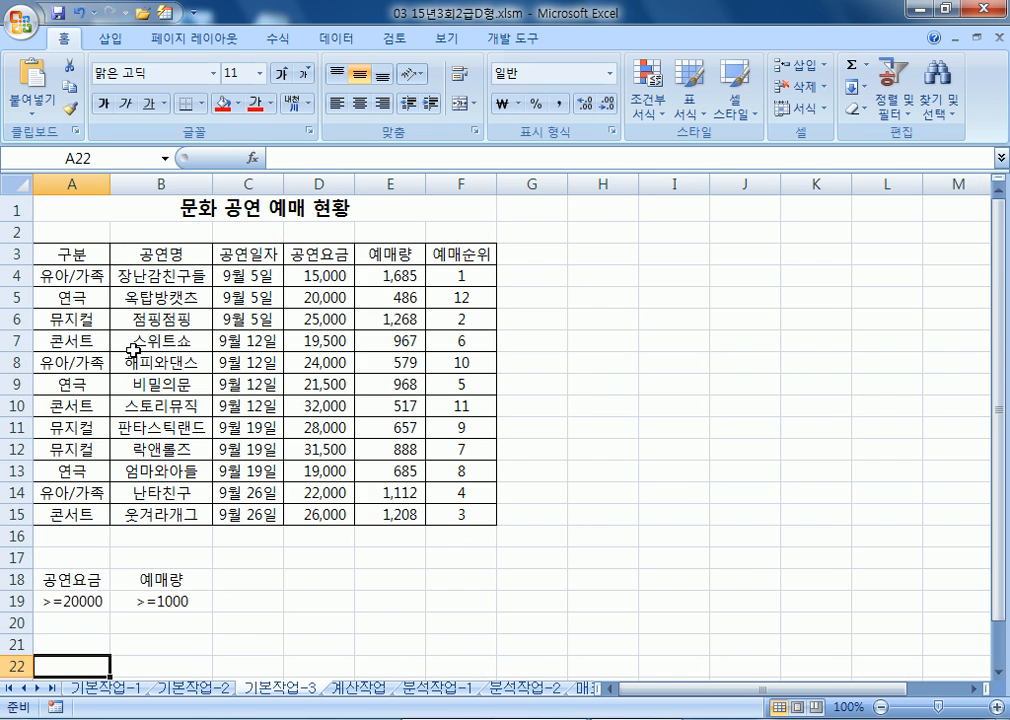
- Set up an advanced filter on the performance table A3:F15 with A18:B19 as the criteria range
left_click_drag(70, 254, 460, 512)
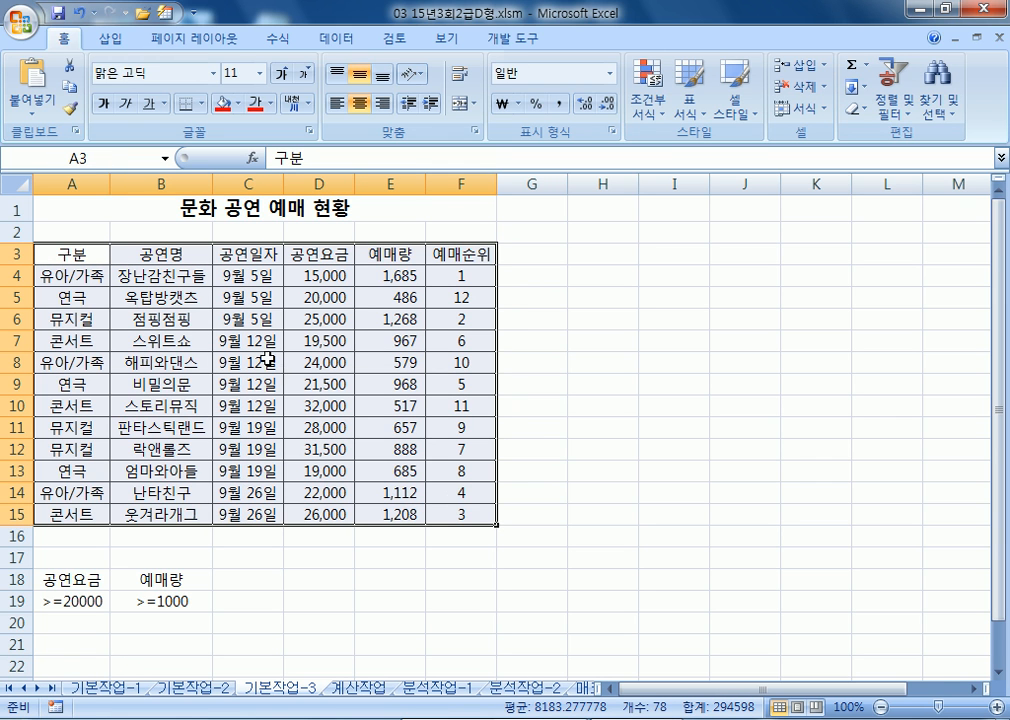
left_click(248, 341)
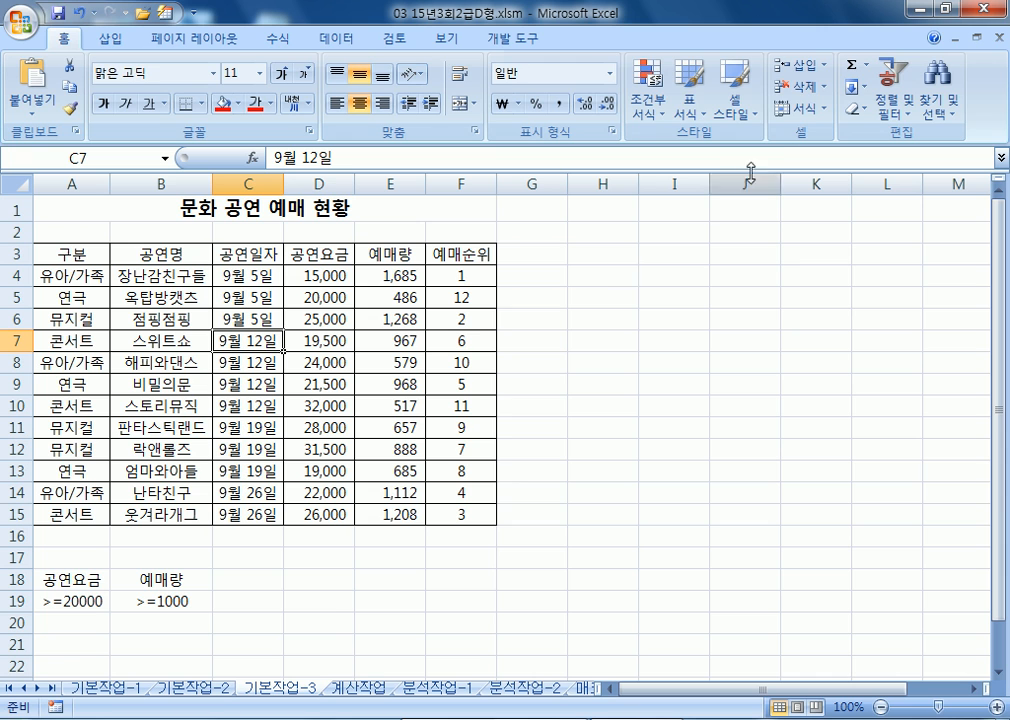
left_click(335, 38)
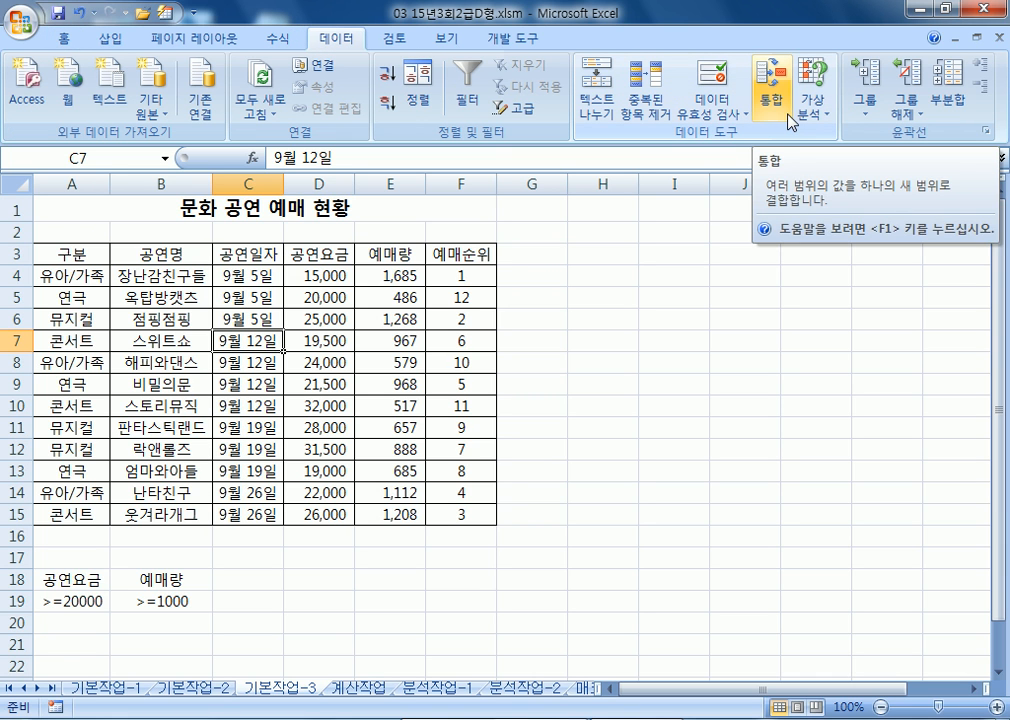
left_click(507, 112)
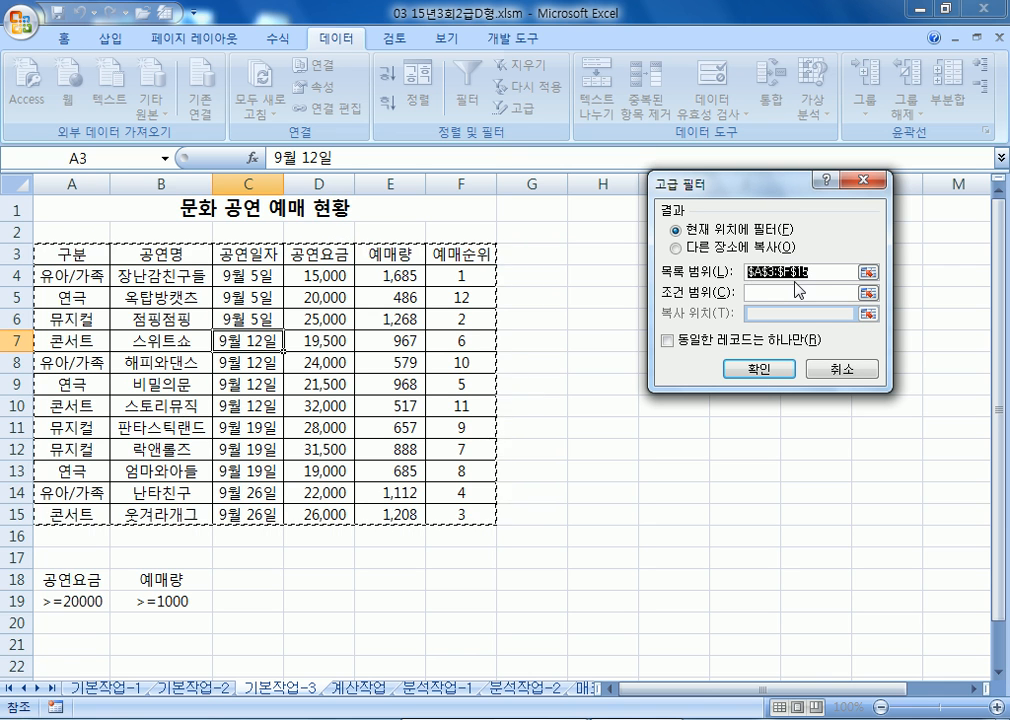
left_click(757, 290)
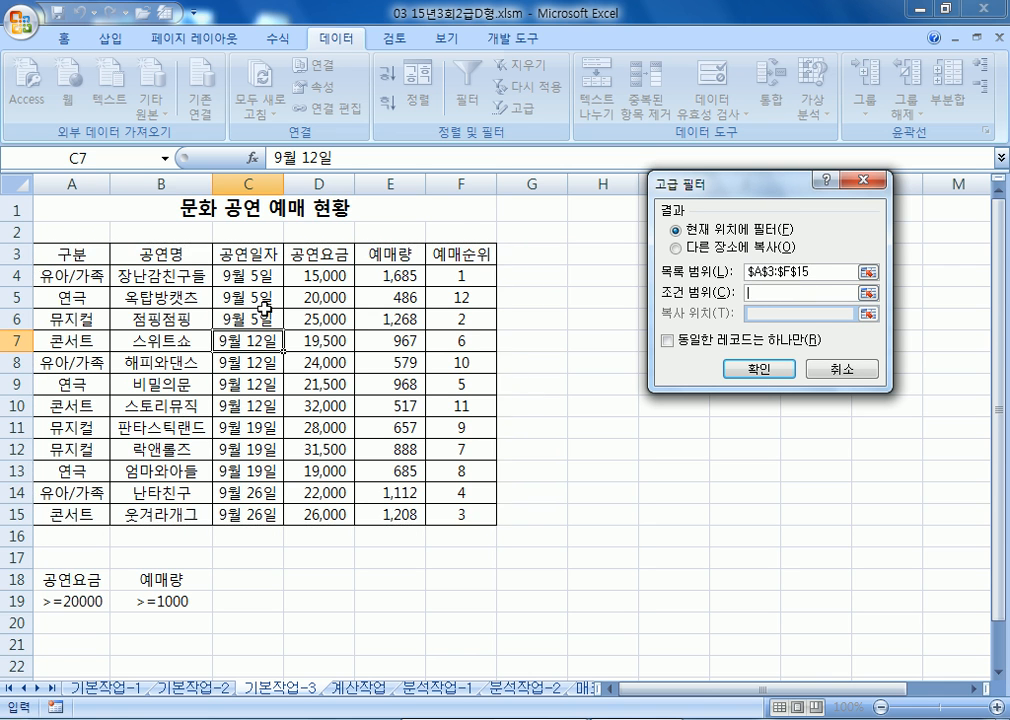
scroll(401, 307, "down", 3)
left_click_drag(48, 380, 176, 401)
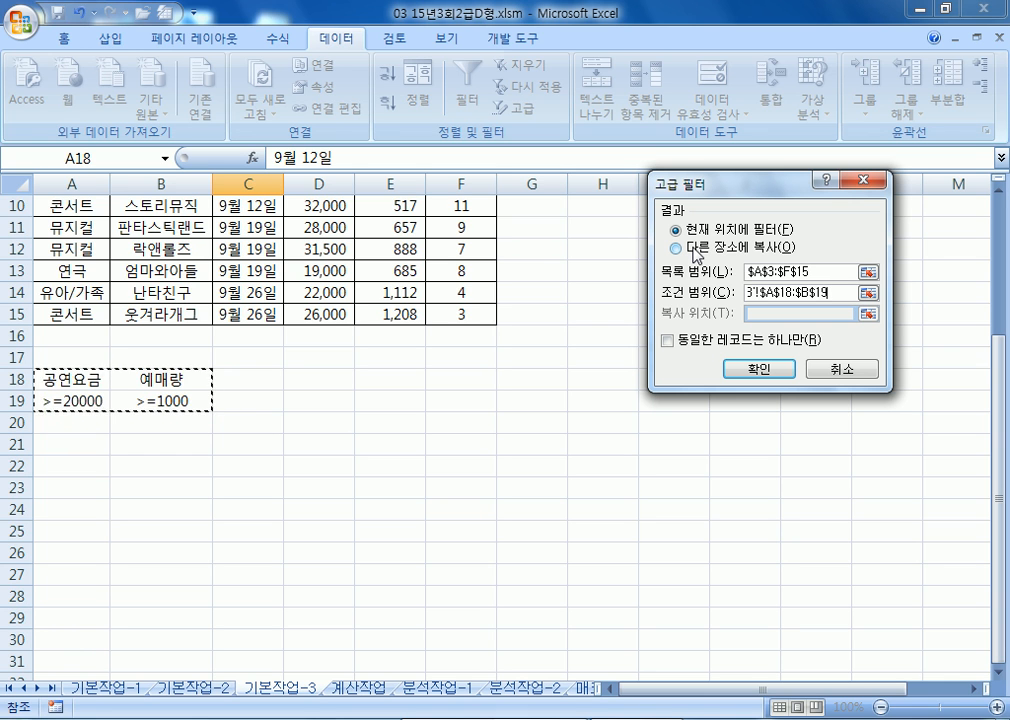
- Set the advanced filter to copy its results to another location starting at A22, and run it
left_click(693, 248)
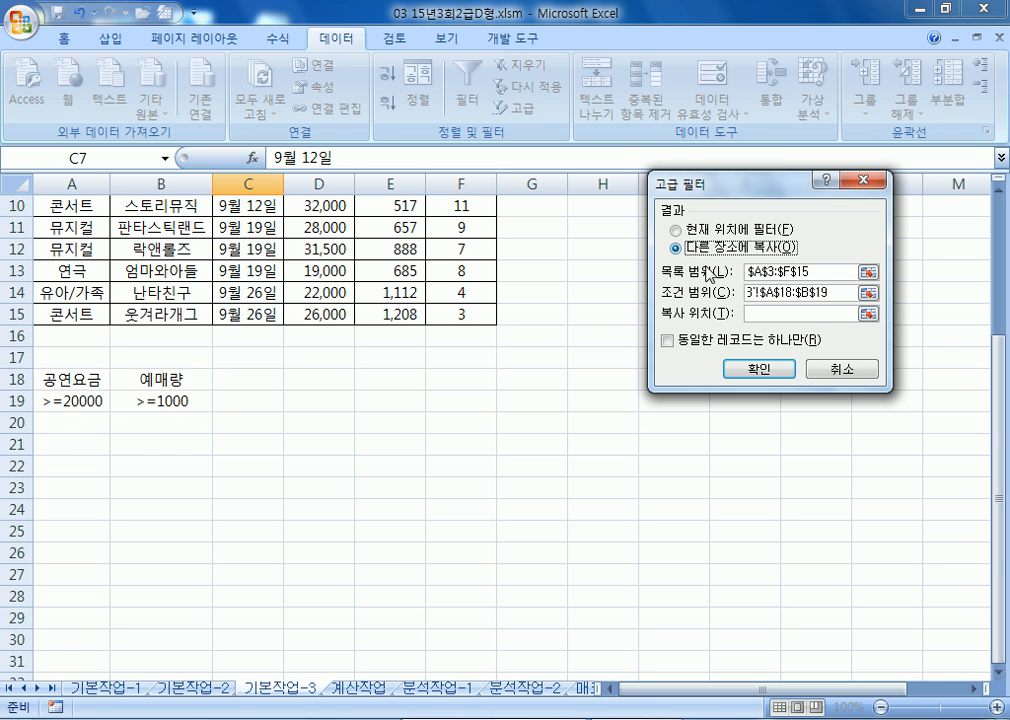
left_click(754, 316)
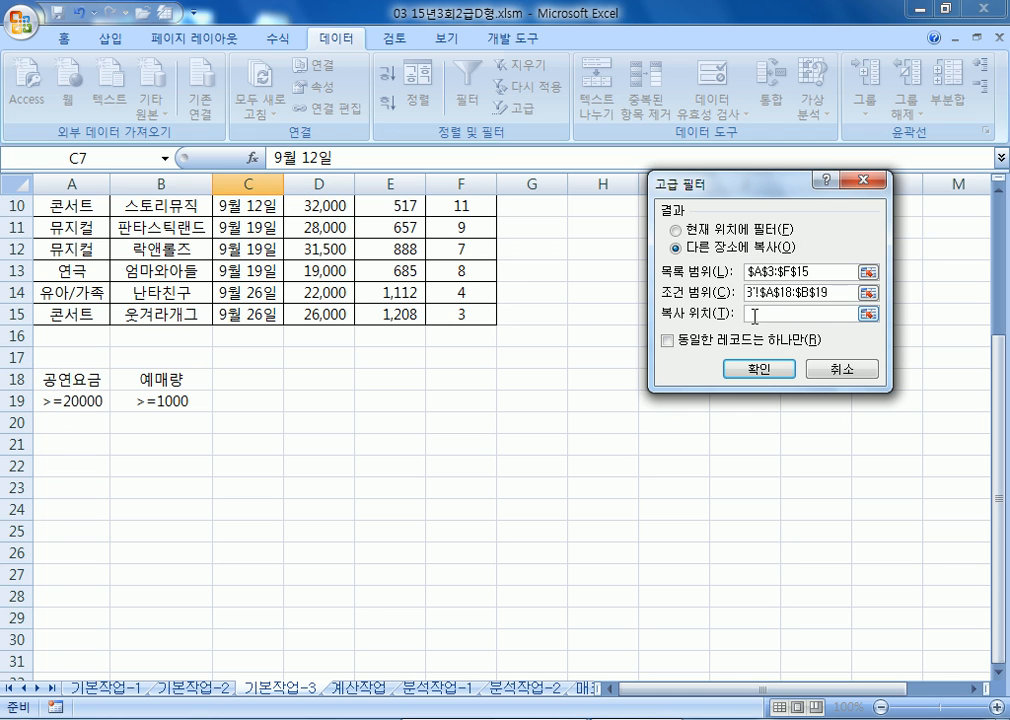
left_click(66, 466)
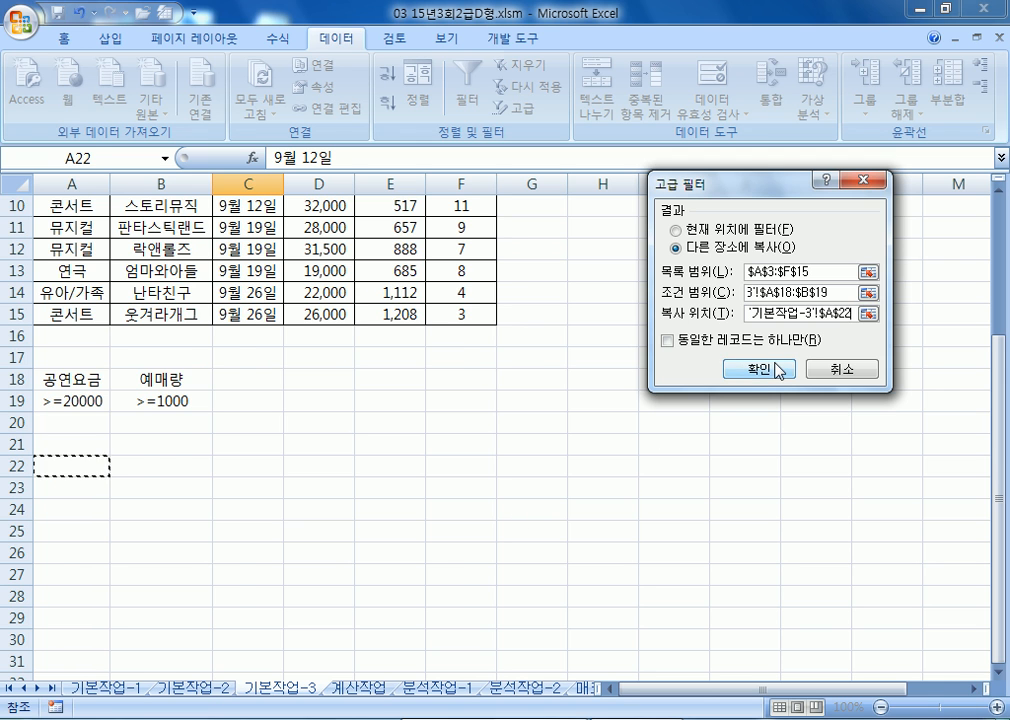
left_click(762, 370)
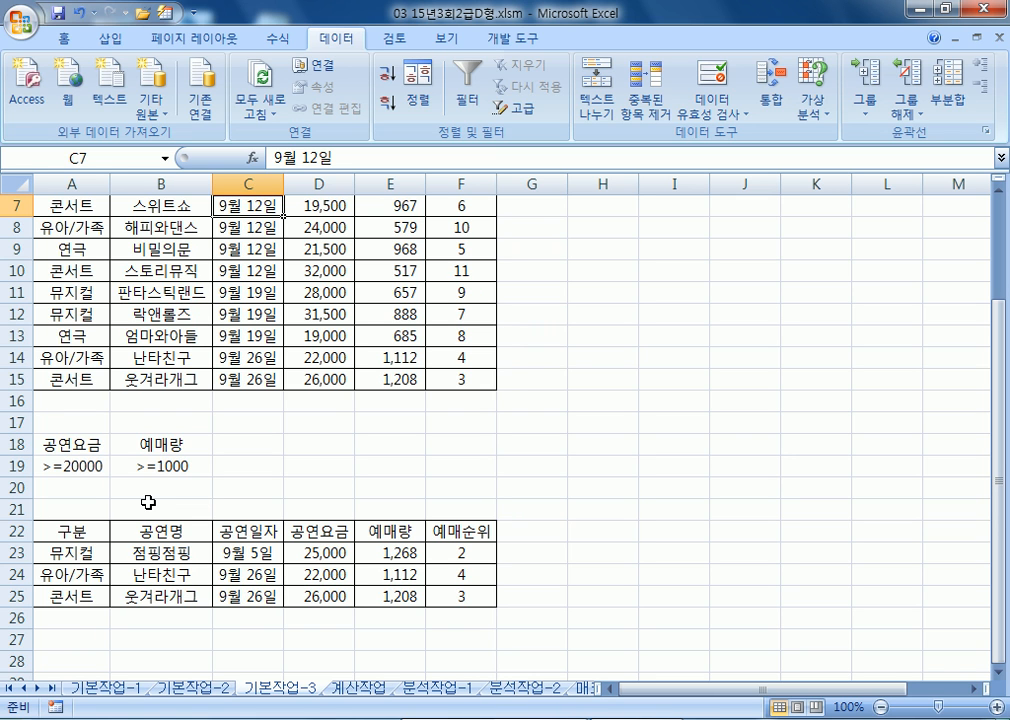
- Switch to the 계산작업 sheet with the ribbon minimised and select E11, the result cell of 표1
left_click(372, 689)
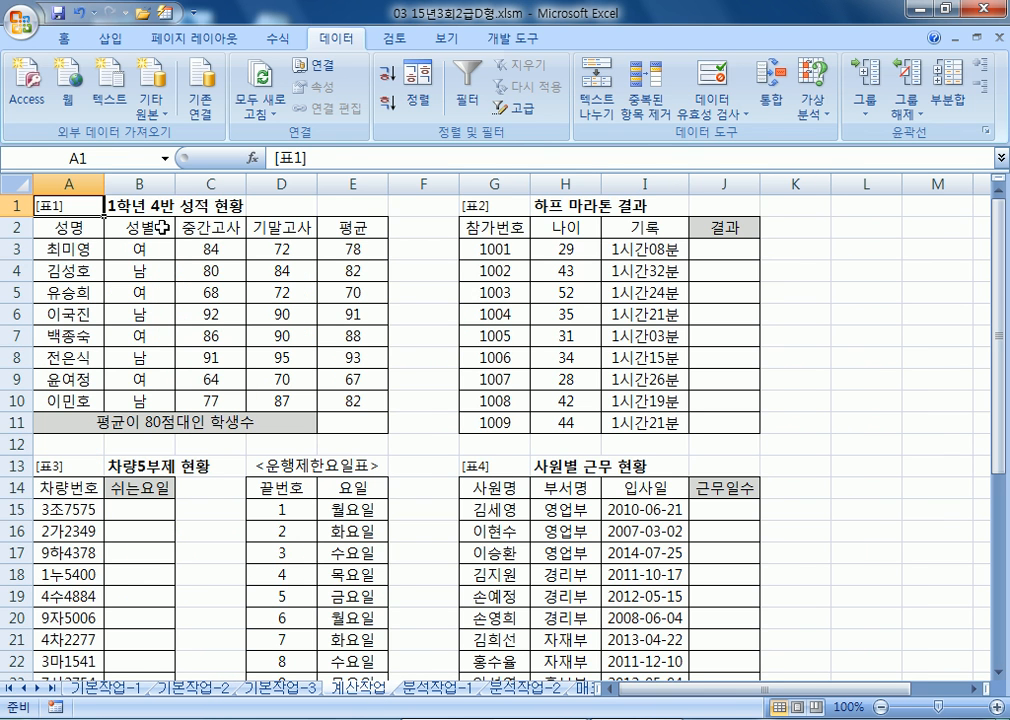
double_click(337, 38)
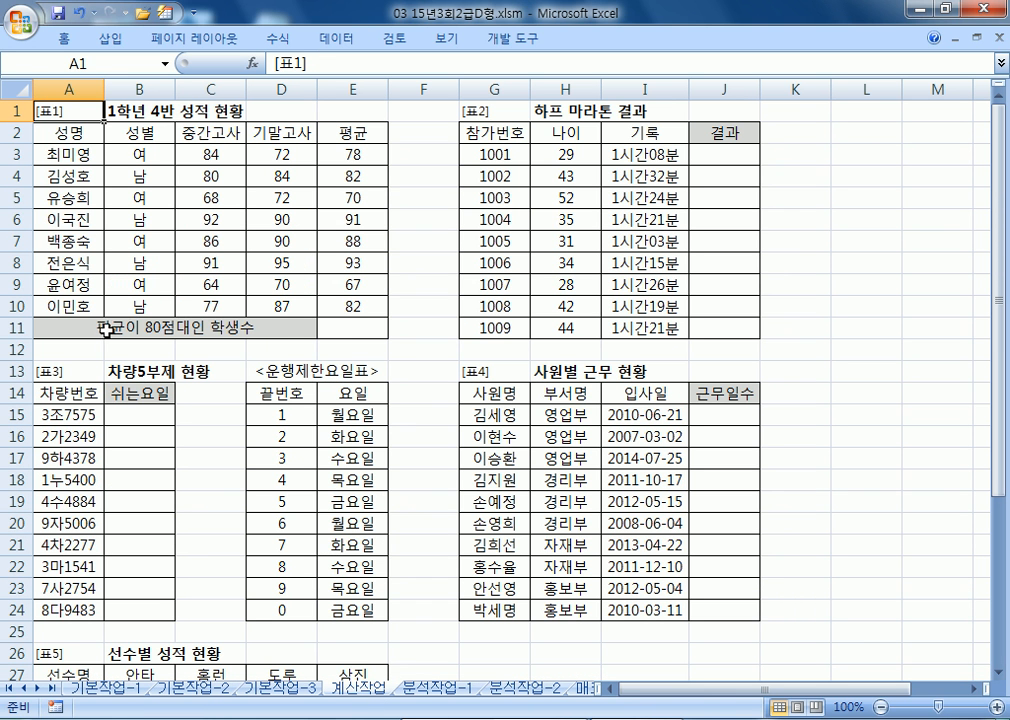
left_click(355, 329)
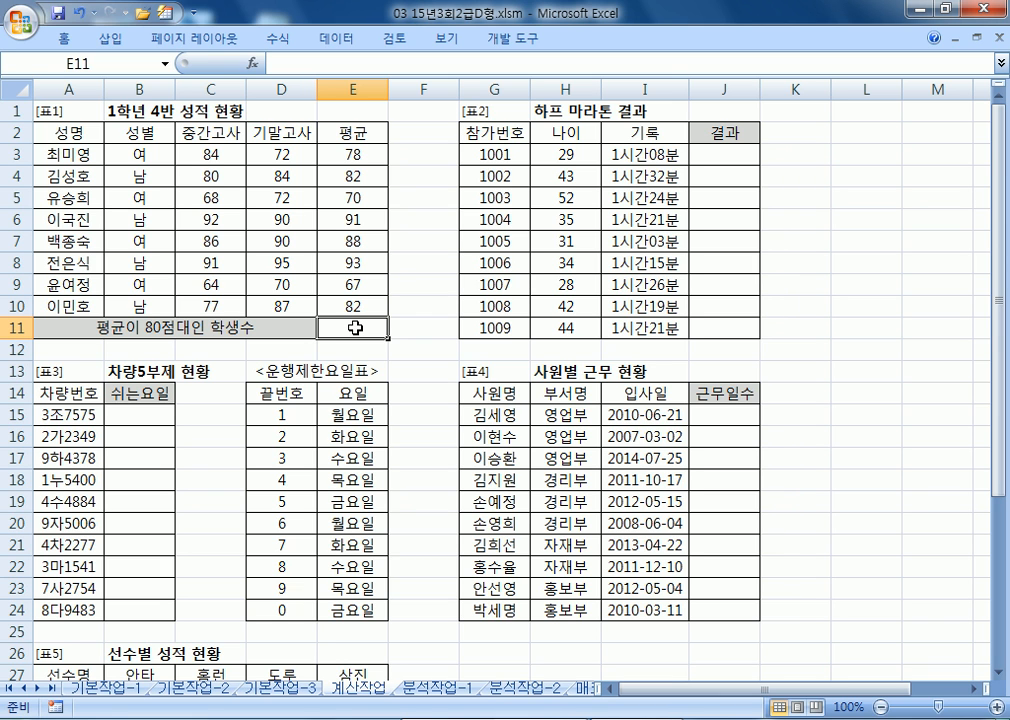
- Examine the source data and empty answer cells of 표2 through 표5 on the 계산작업 sheet
left_click(717, 153)
left_click_drag(717, 153, 734, 326)
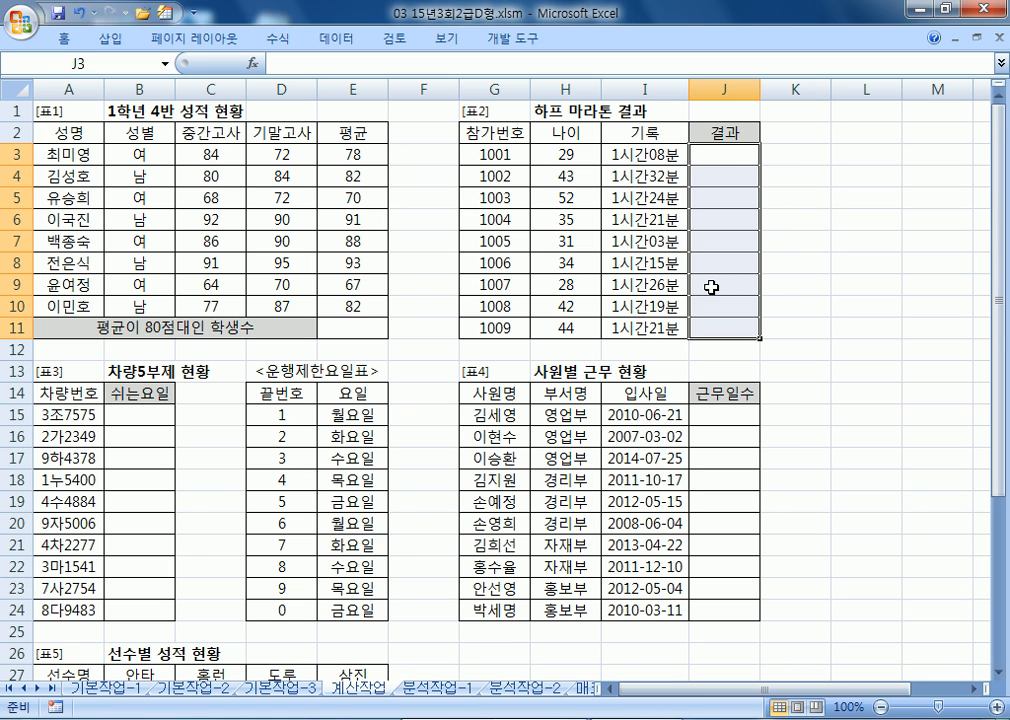
left_click(90, 414)
double_click(90, 414)
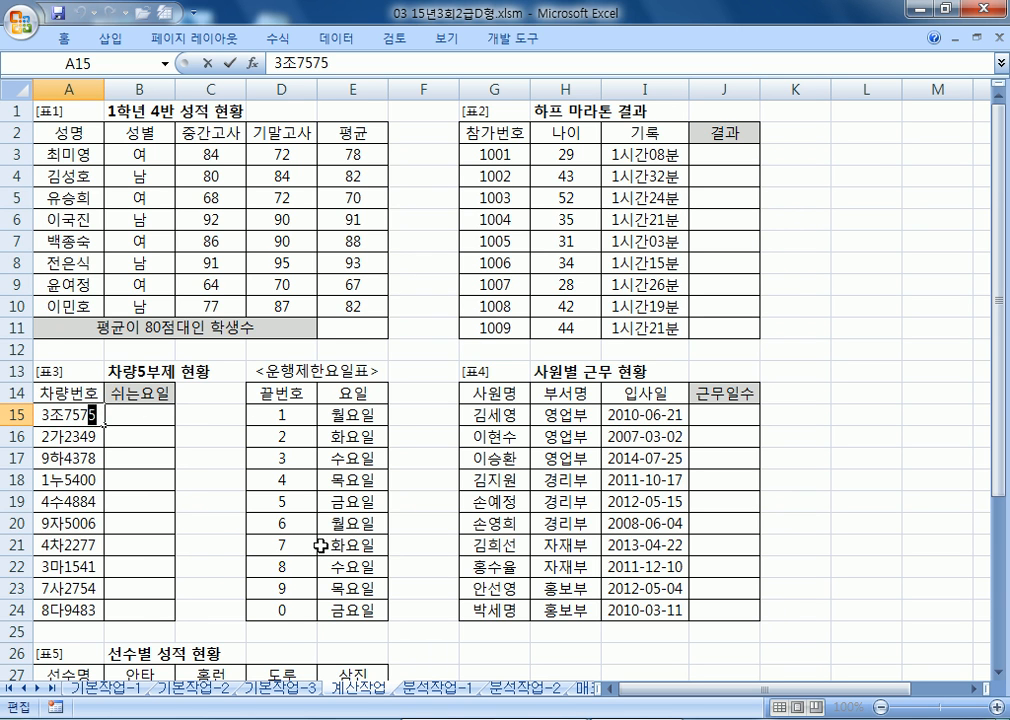
scroll(300, 410, "down", 2)
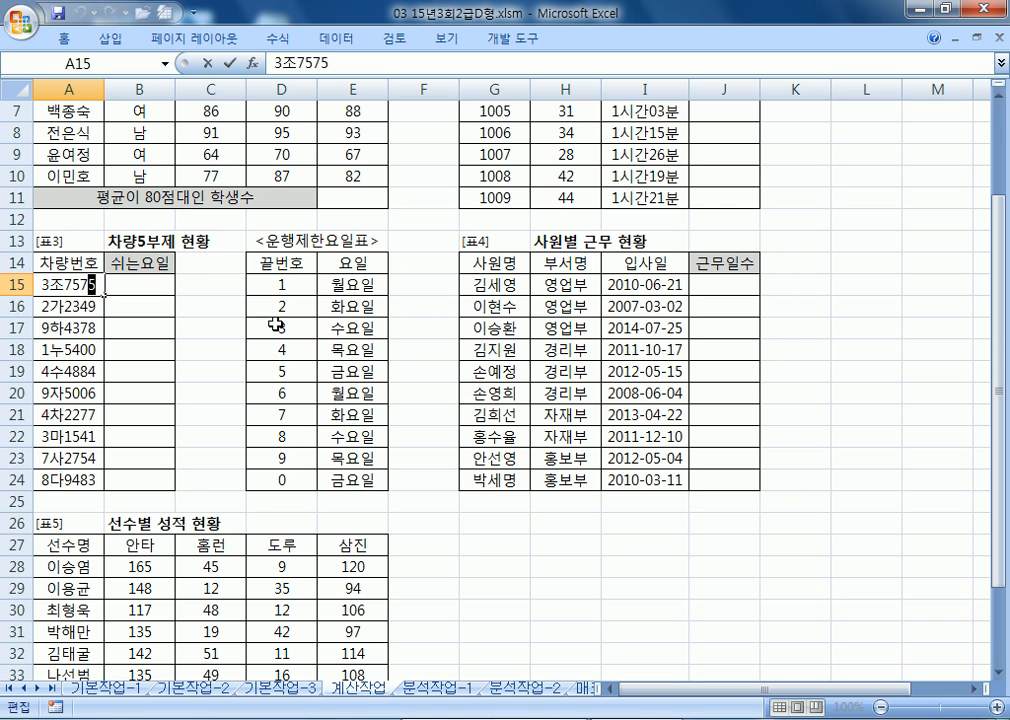
left_click(156, 288)
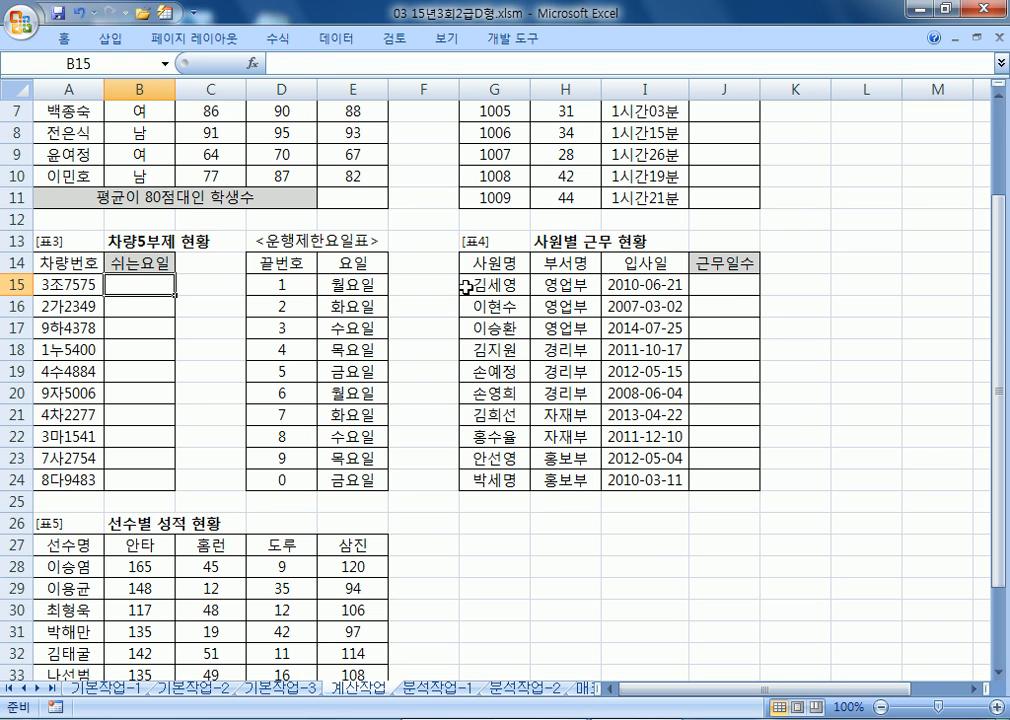
left_click(720, 290)
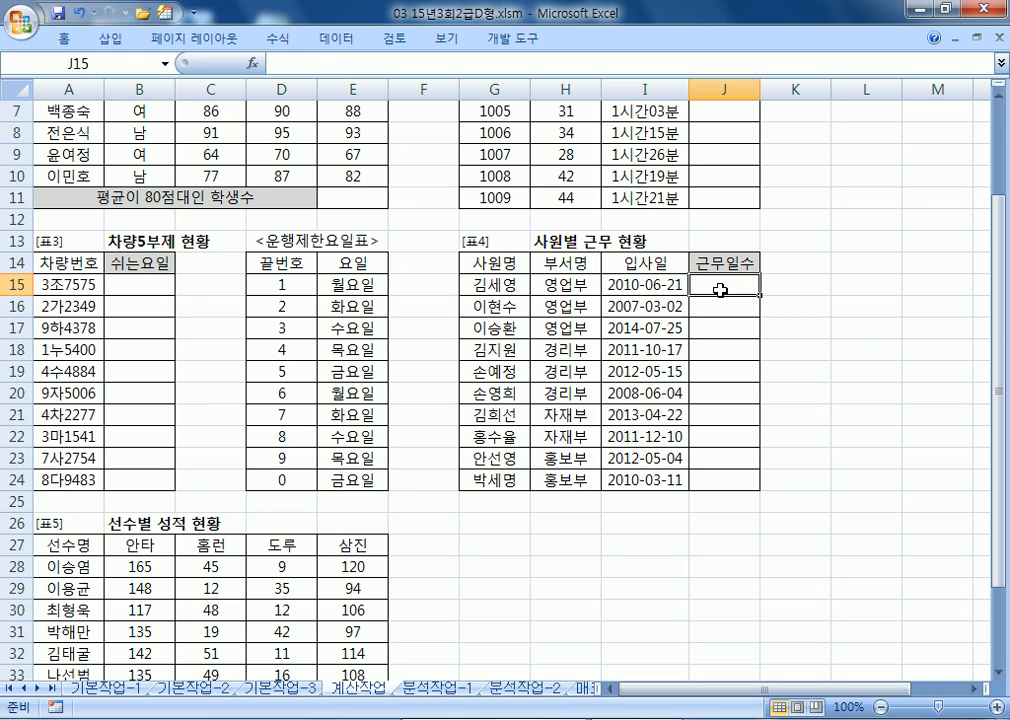
left_click(630, 290)
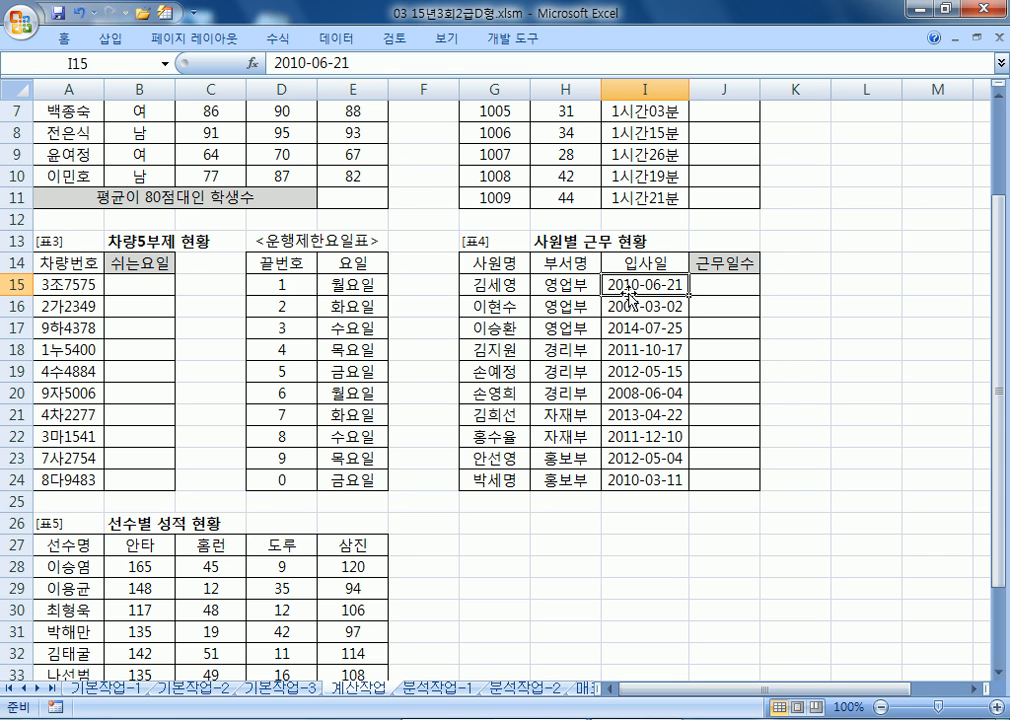
scroll(408, 394, "down", 2)
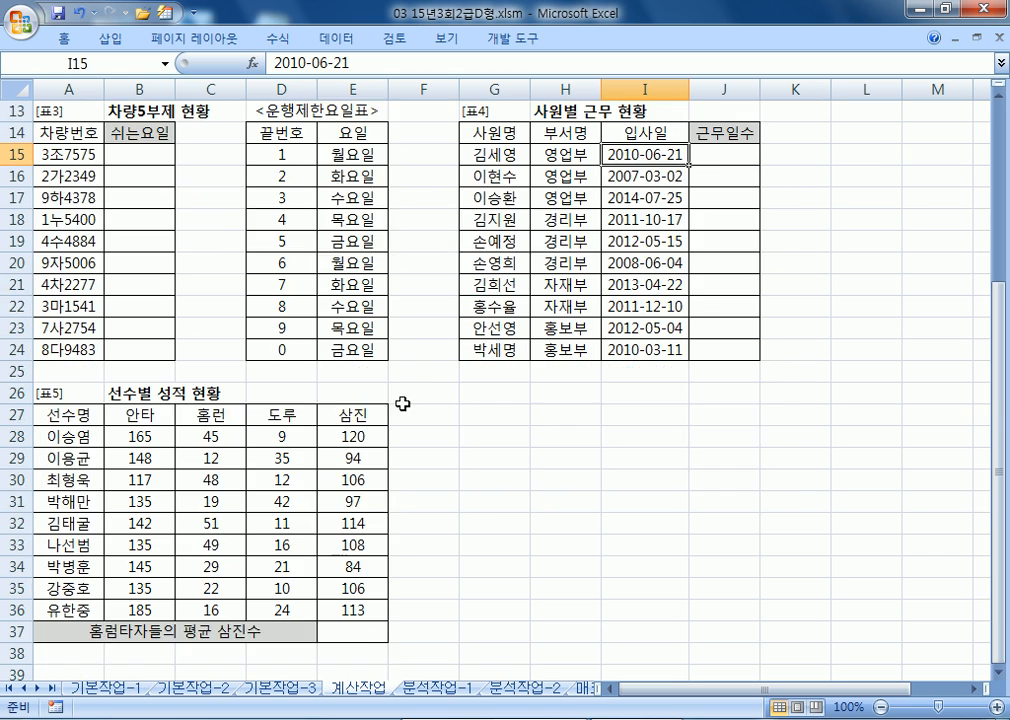
scroll(320, 449, "down", 2)
scroll(318, 449, "up", 2)
left_click(721, 156)
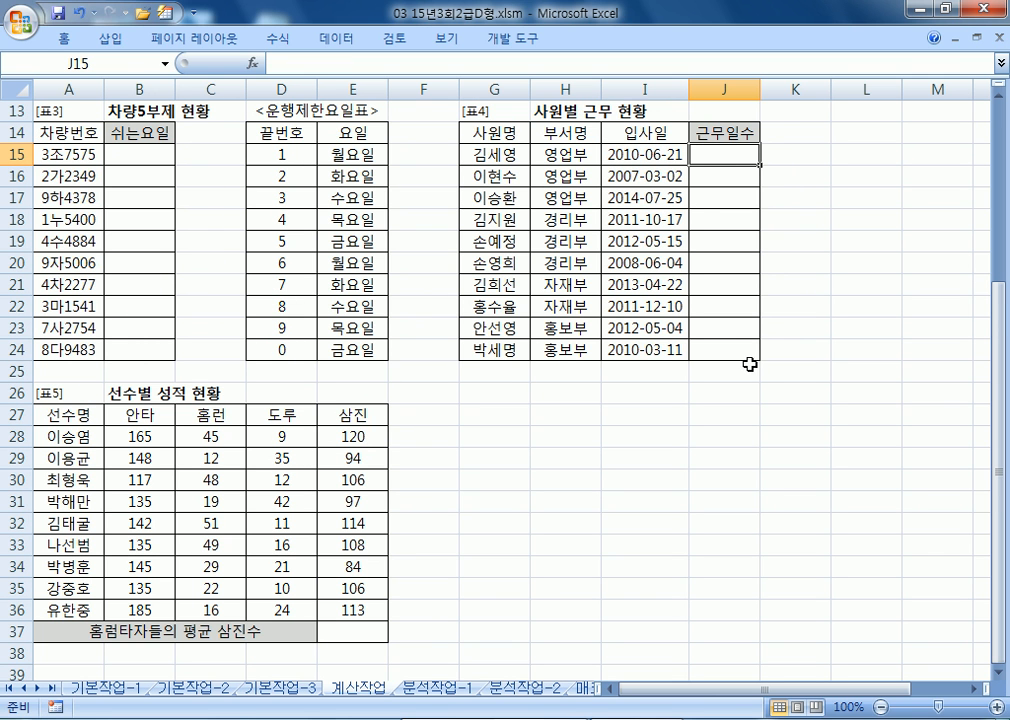
scroll(392, 421, "down", 3)
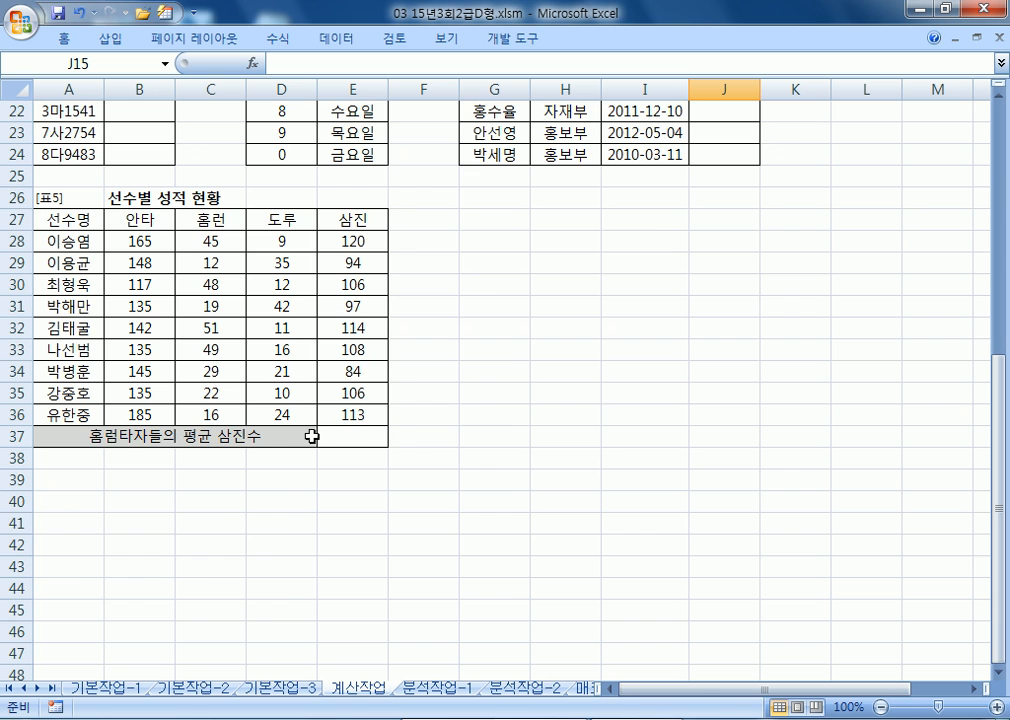
scroll(334, 419, "up", 7)
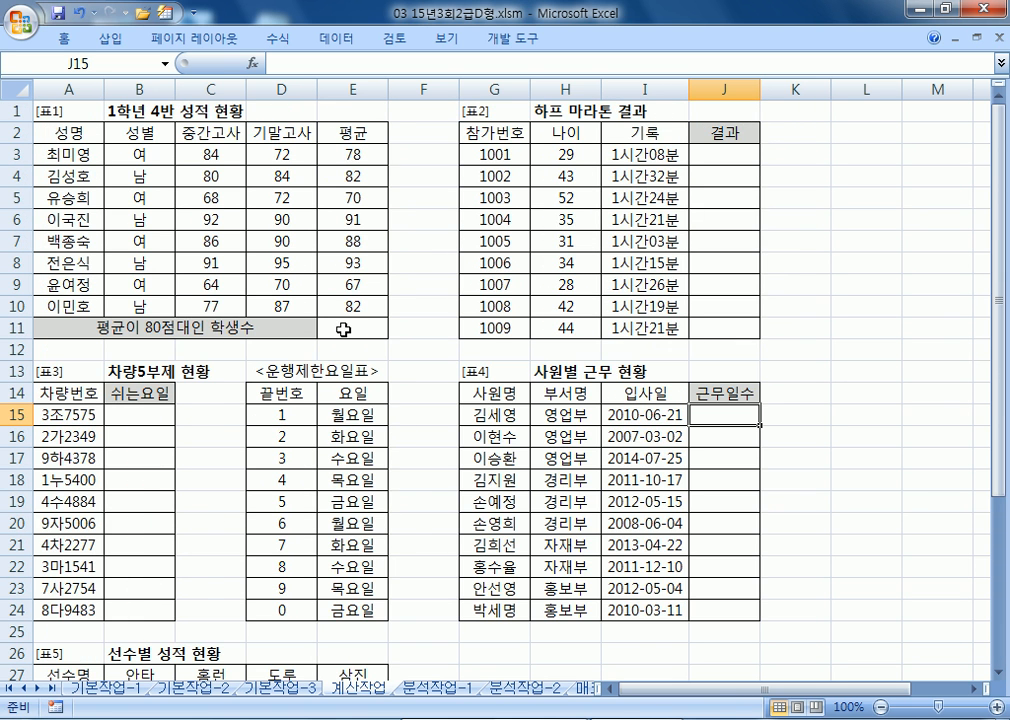
scroll(340, 340, "down", 8)
left_click(352, 372)
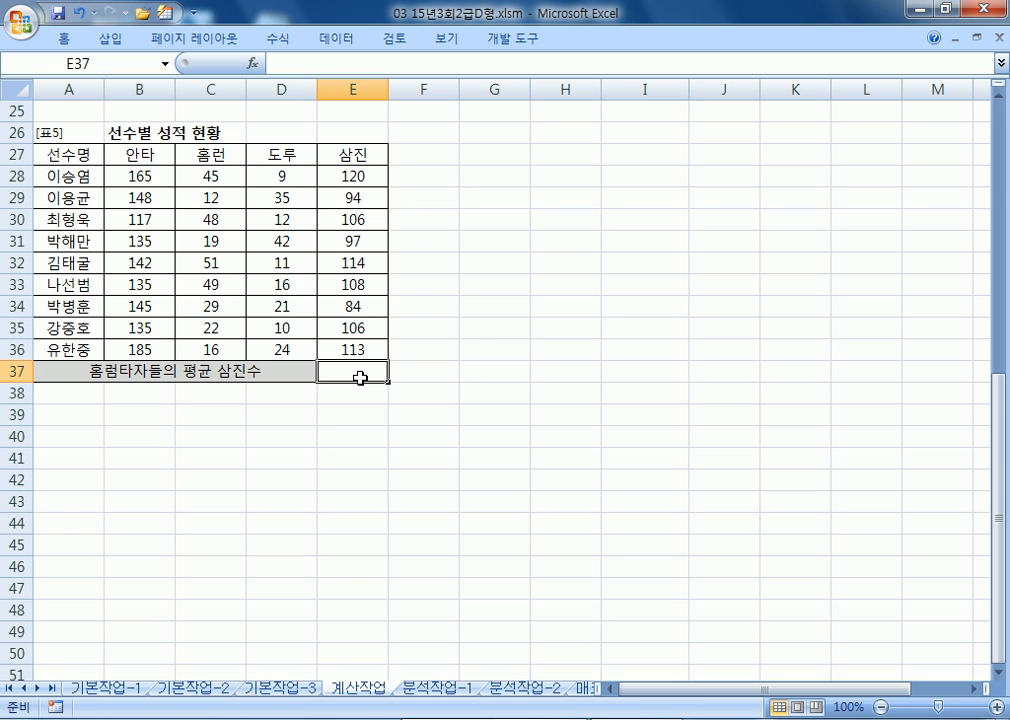
scroll(360, 378, "up", 8)
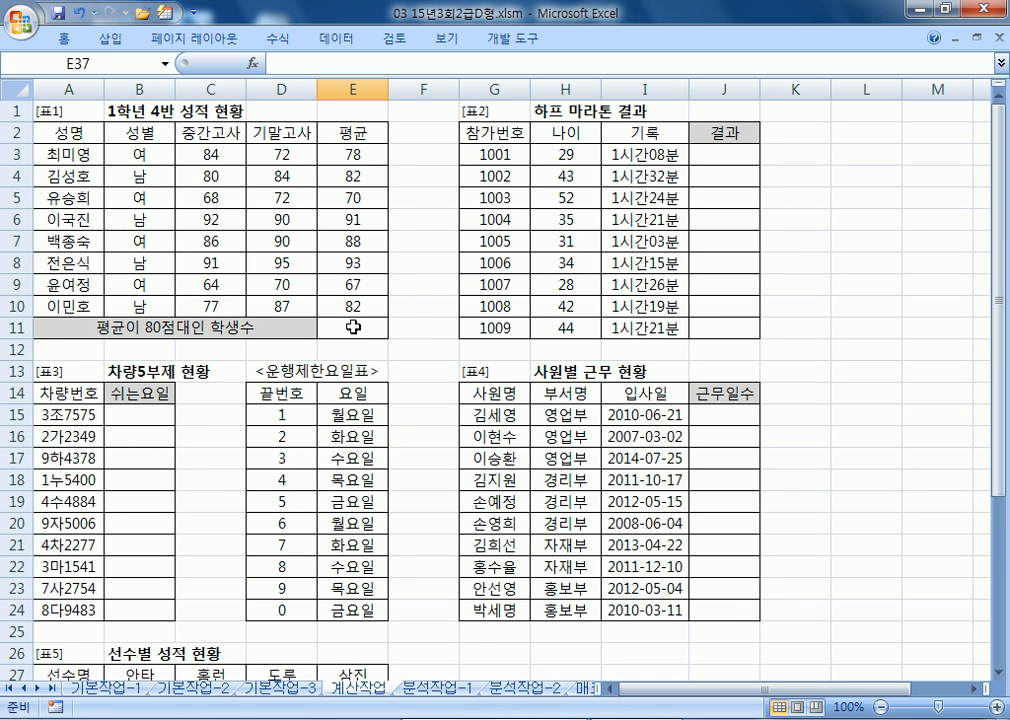
- Highlight the averages in the 80s in 표1 (E4, E7 and E10) with yellow fill, and select result cell E11
left_click(353, 326)
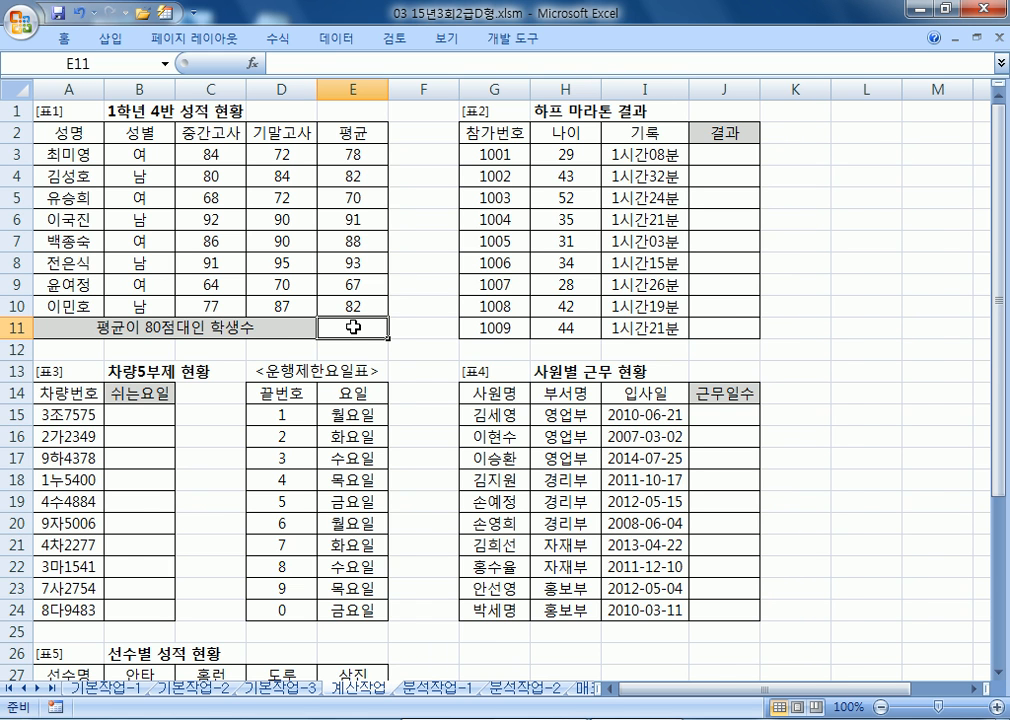
scroll(353, 326, "up", 3, "ctrl")
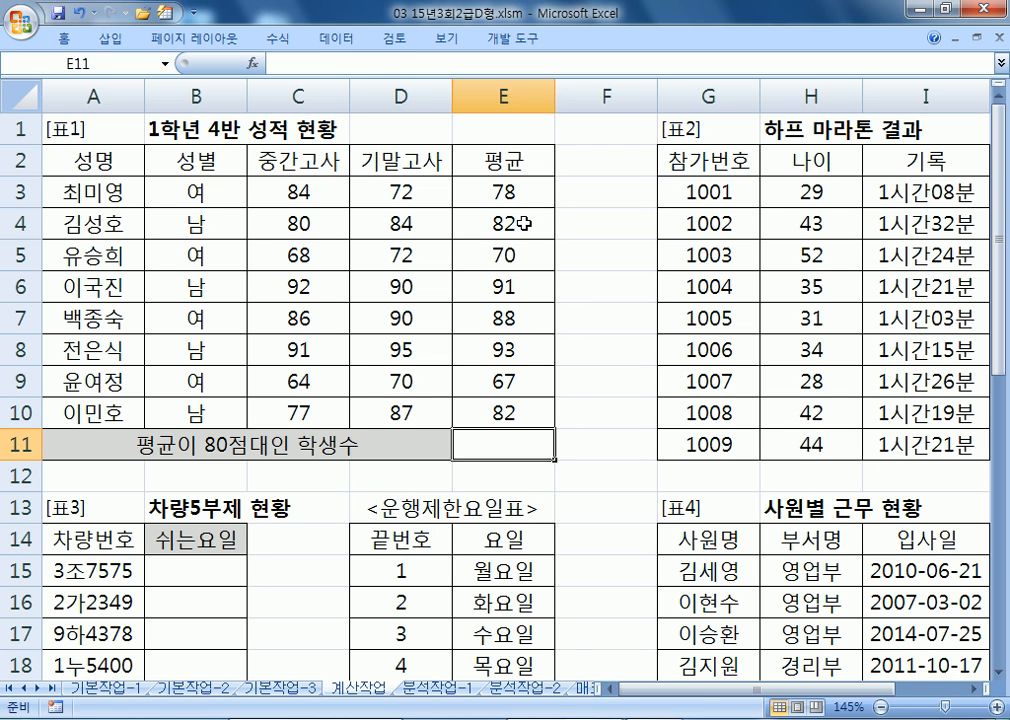
left_click(524, 223)
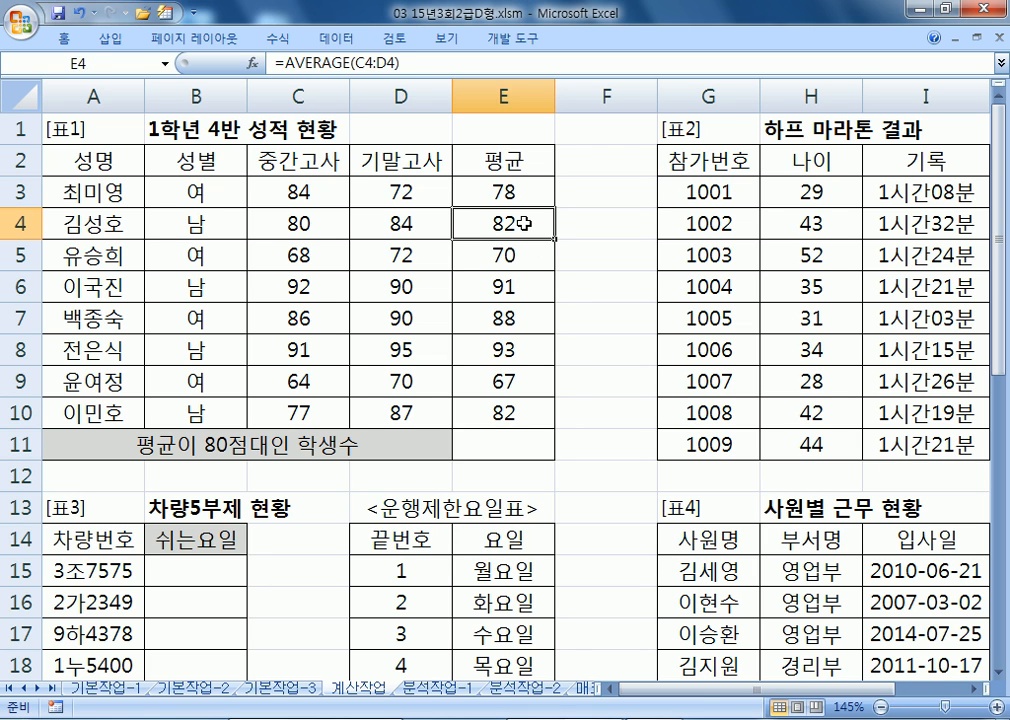
left_click(515, 320, "ctrl")
left_click(508, 412, "ctrl")
right_click(508, 412)
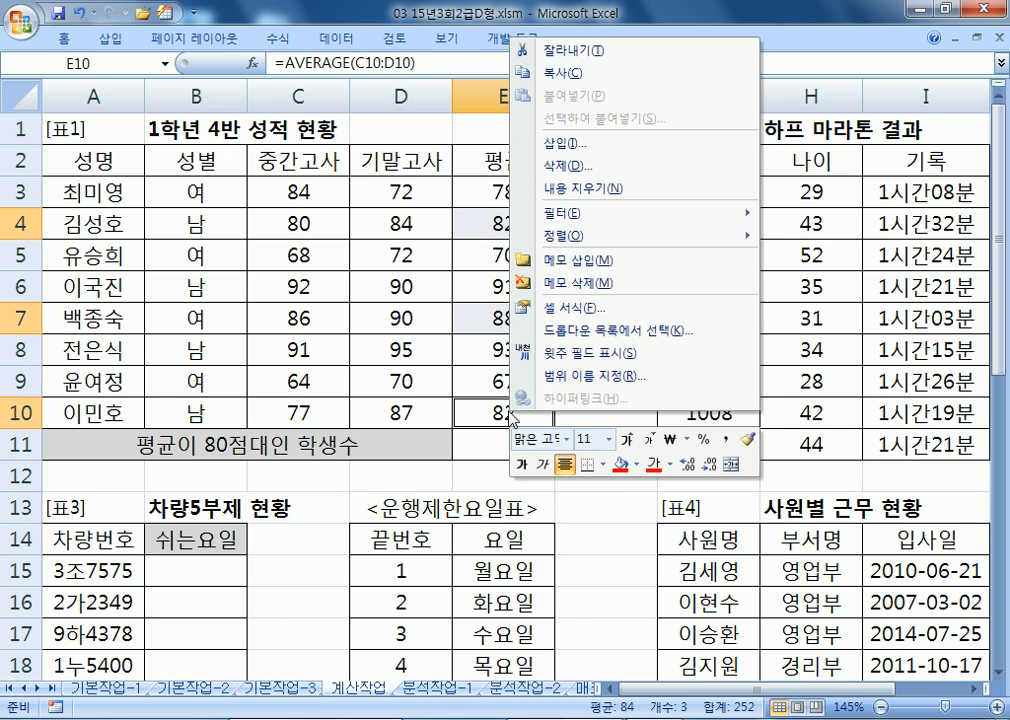
left_click(636, 464)
left_click(672, 617)
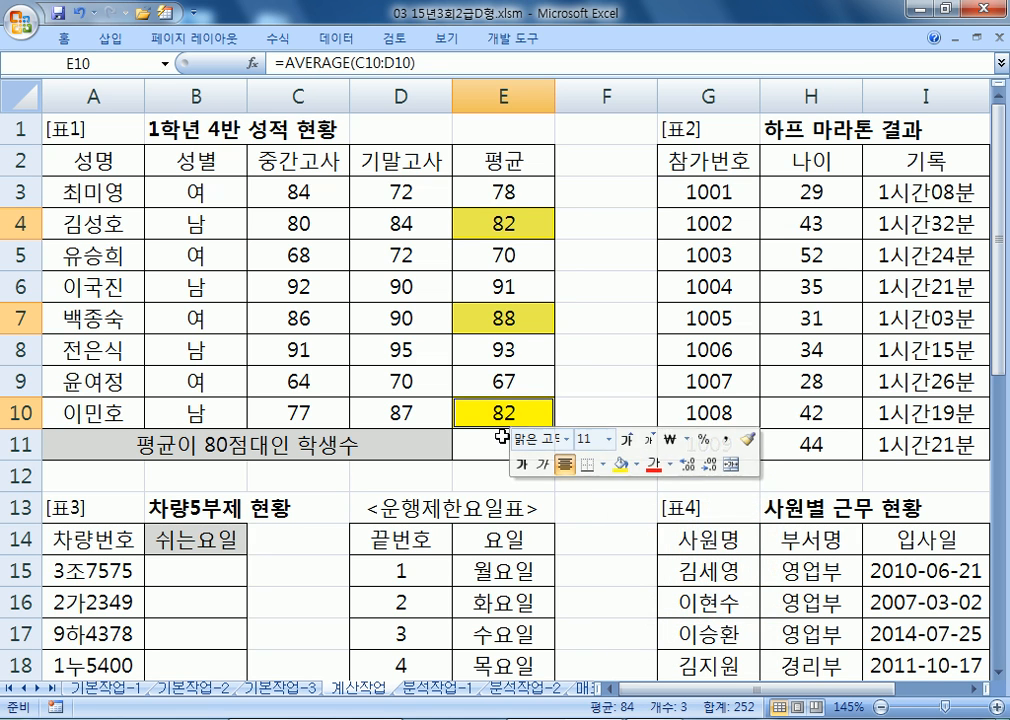
left_click(515, 444)
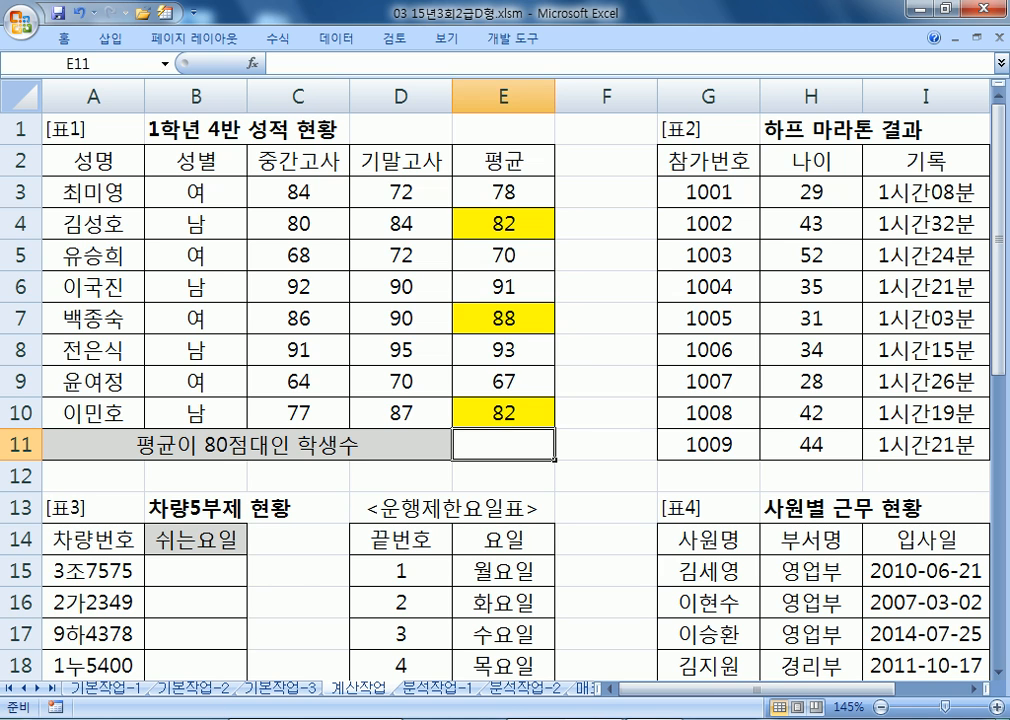
- Switch to Notepad, write the lines 80점대 and 80이상, 90미만, and return to the Excel workbook
left_click(190, 719)
type("80점대")
key("Return")
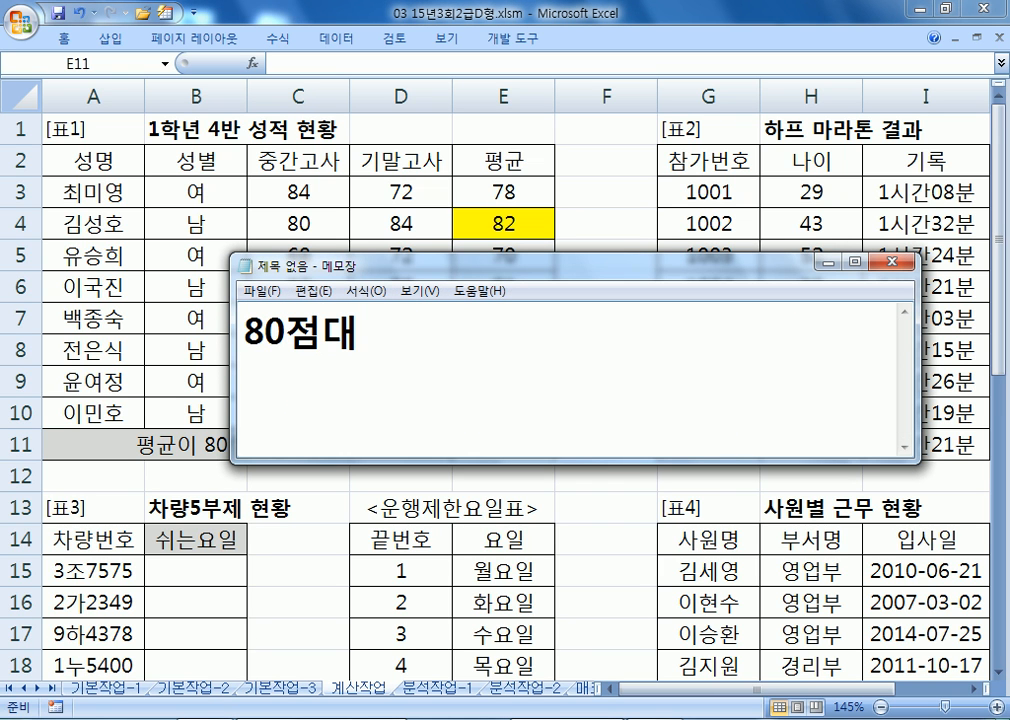
type("80이상, ")
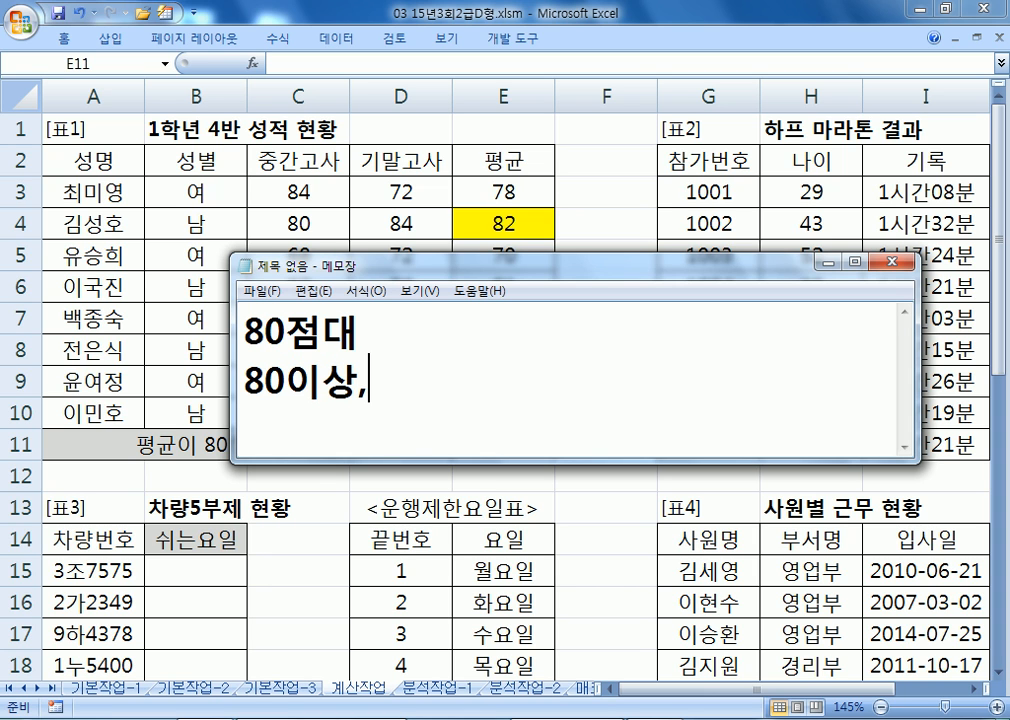
type("90미만")
key("Return")
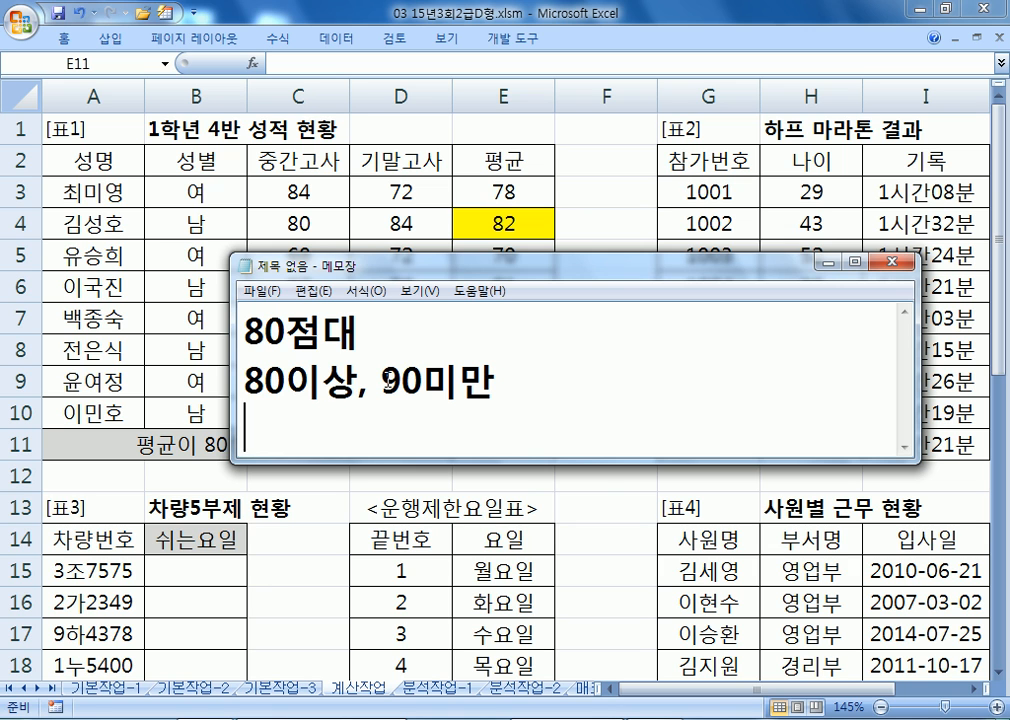
key("alt+Tab")
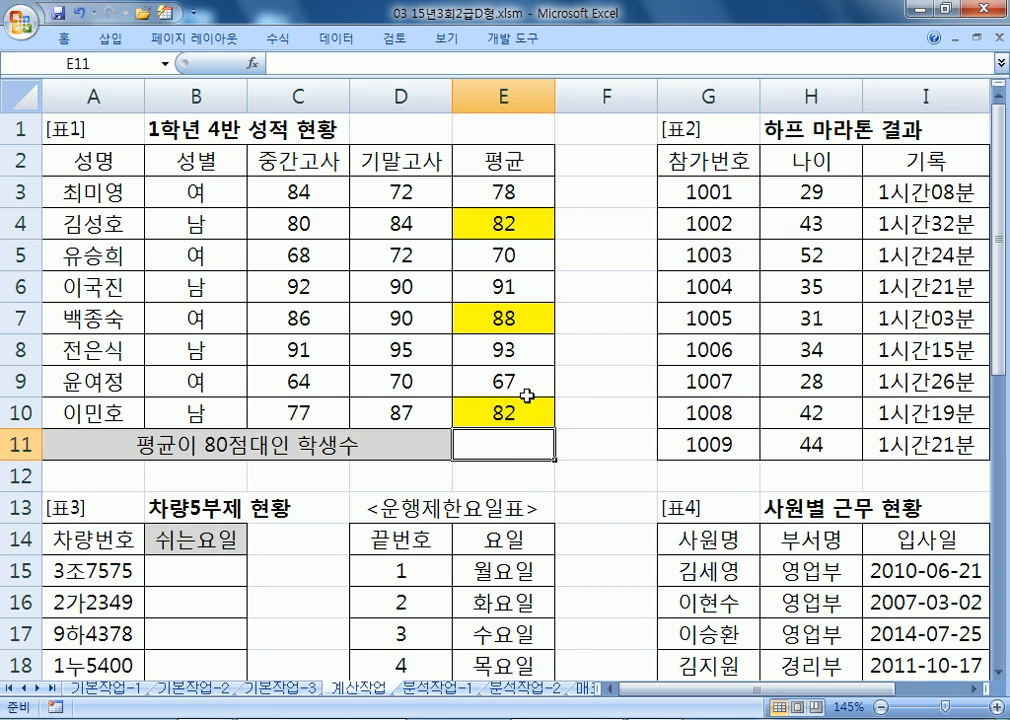
- Start a COUNTIFS formula in E11 and open its function arguments dialog, placed clear of the 평균 column
type("=ㅊ")
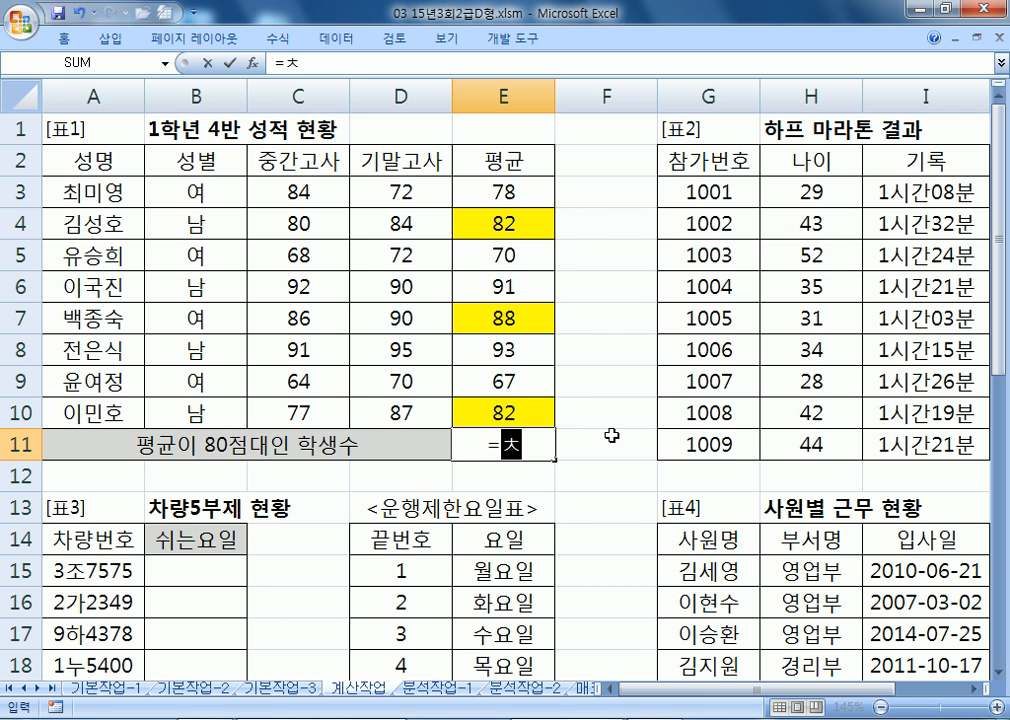
key("BackSpace")
type("COI")
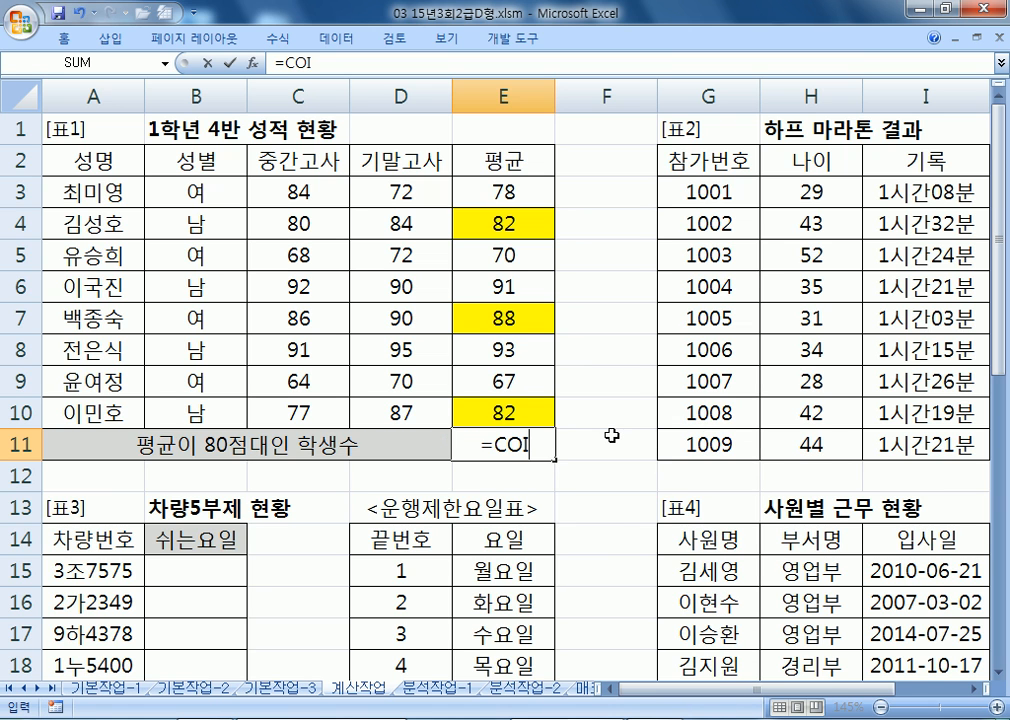
key("BackSpace")
type("O")
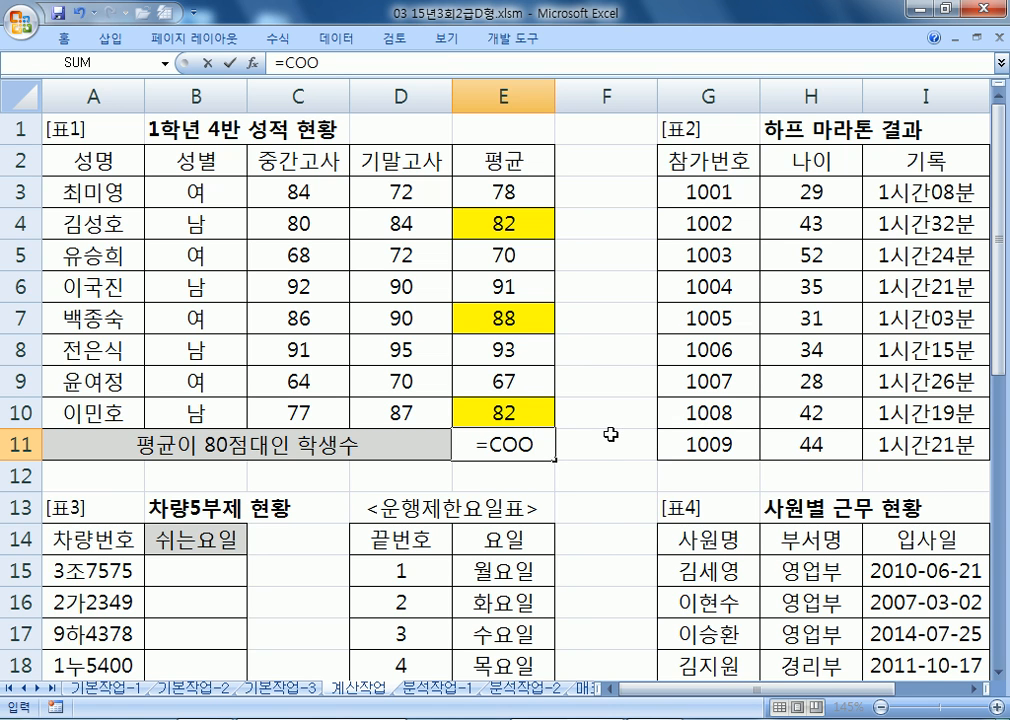
key("BackSpace")
type("U")
left_click(641, 566)
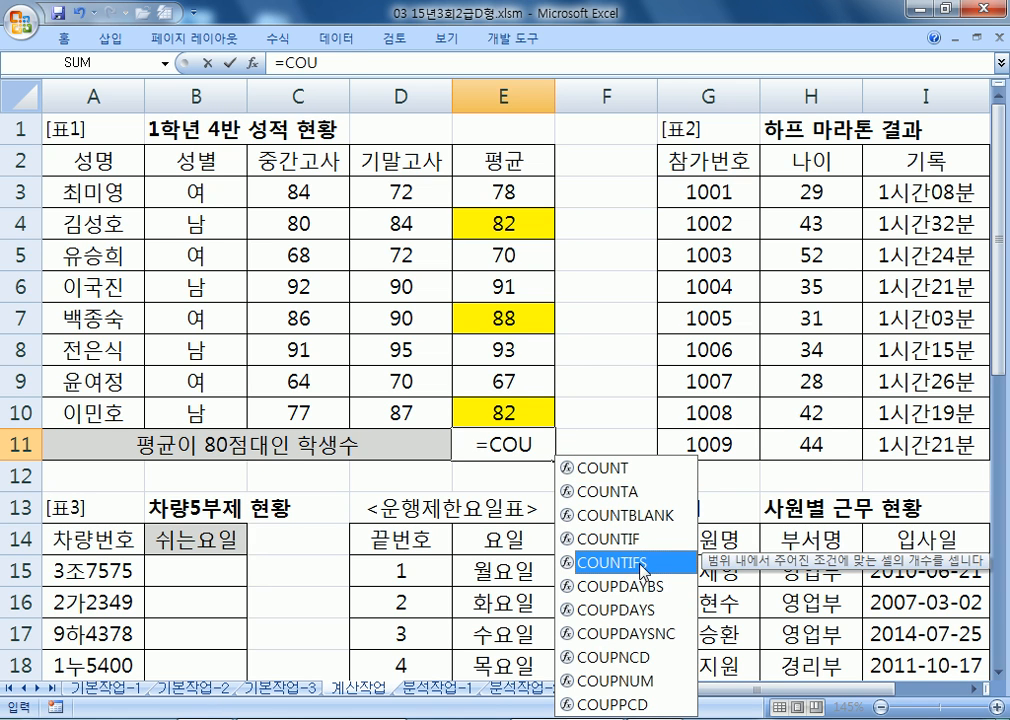
double_click(641, 566)
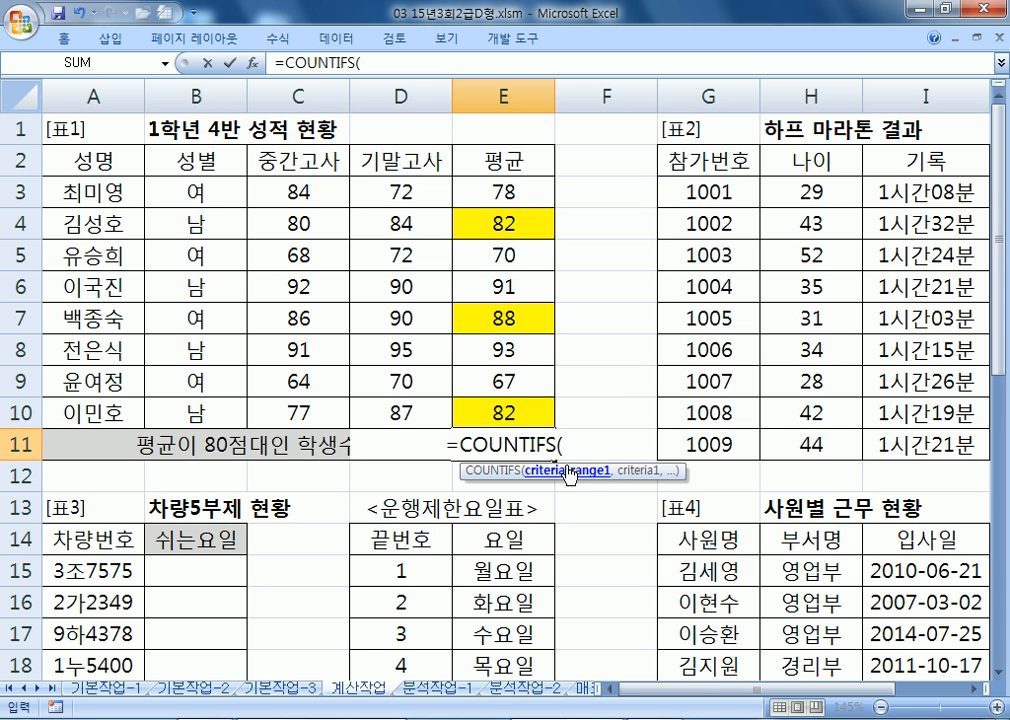
left_click(250, 66)
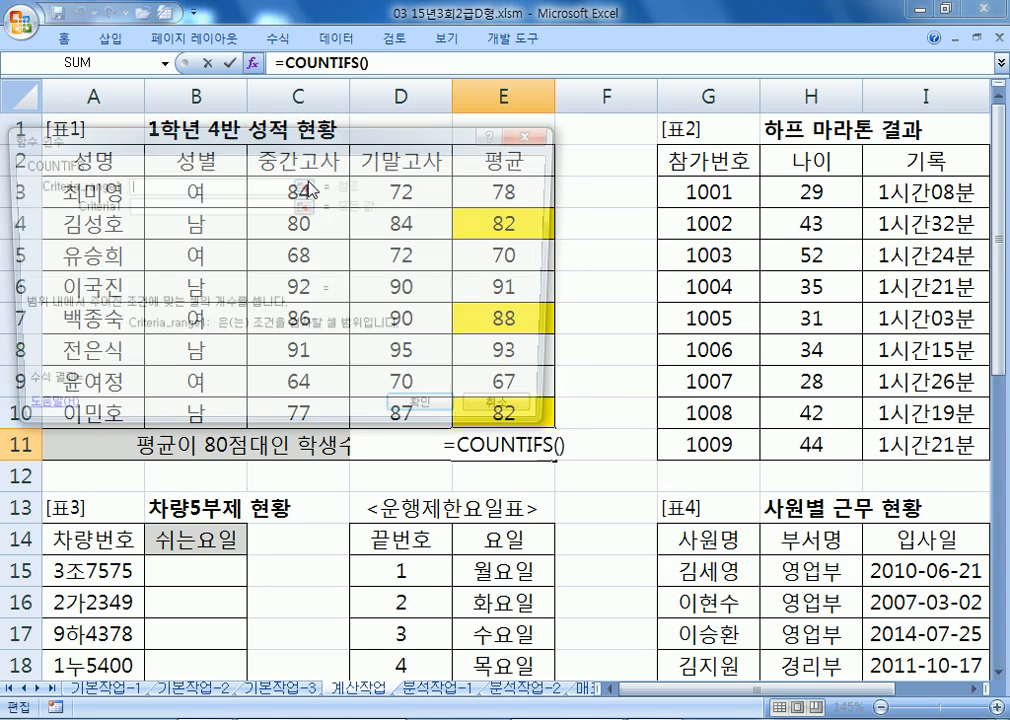
left_click_drag(382, 149, 950, 157)
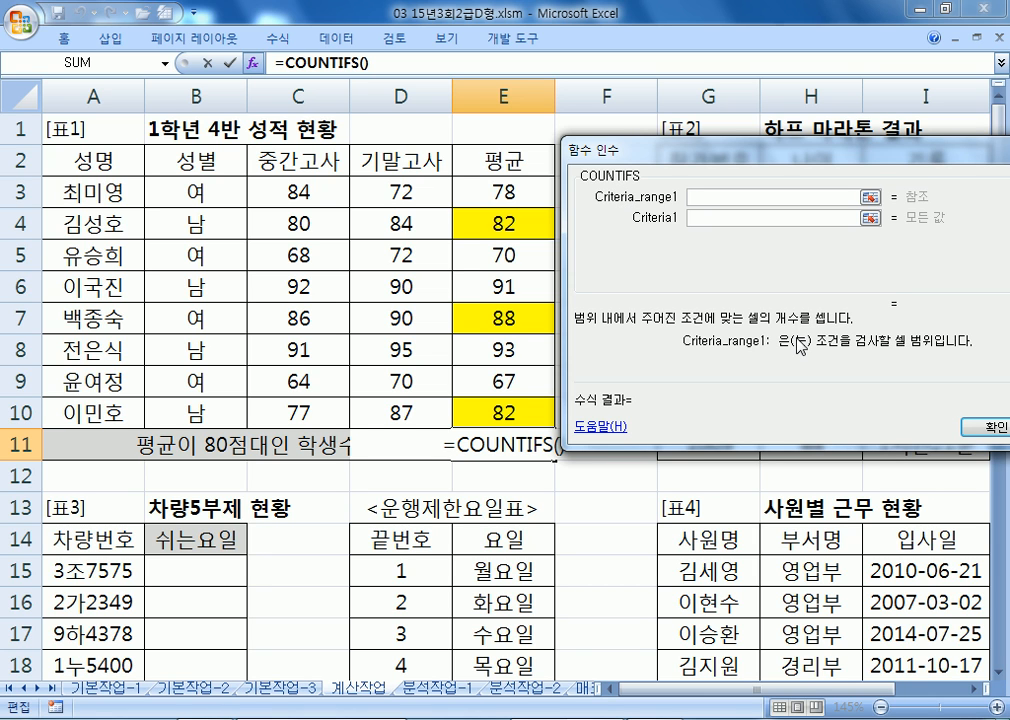
- Set the first COUNTIFS criteria range to the averages E3:E10 with the criterion ">=80"
left_click(713, 217)
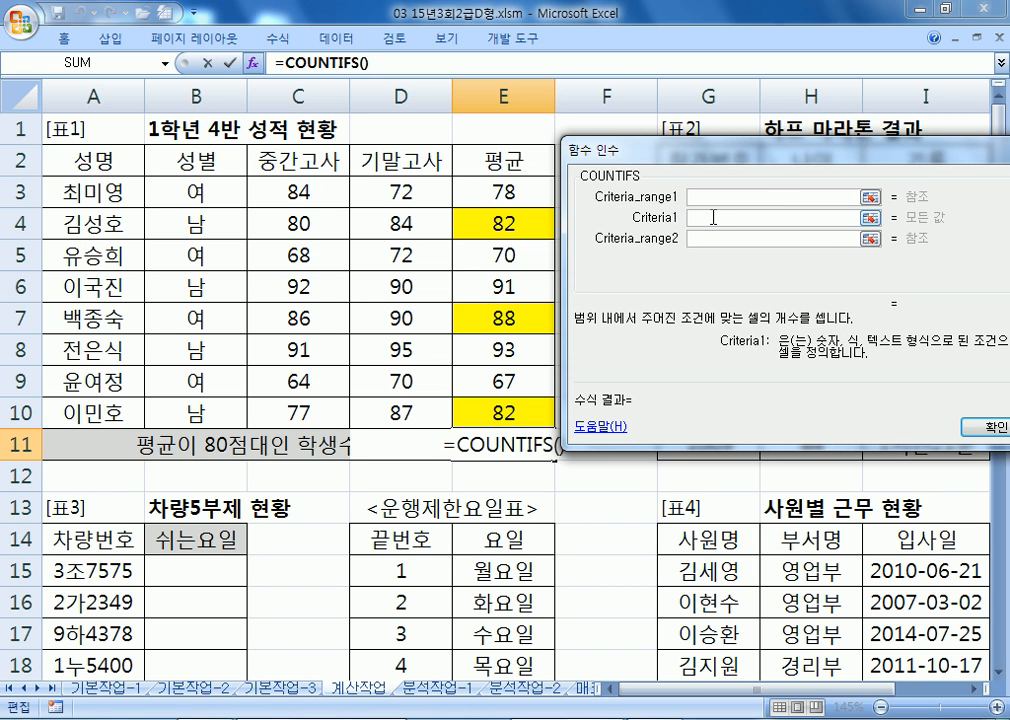
left_click(707, 197)
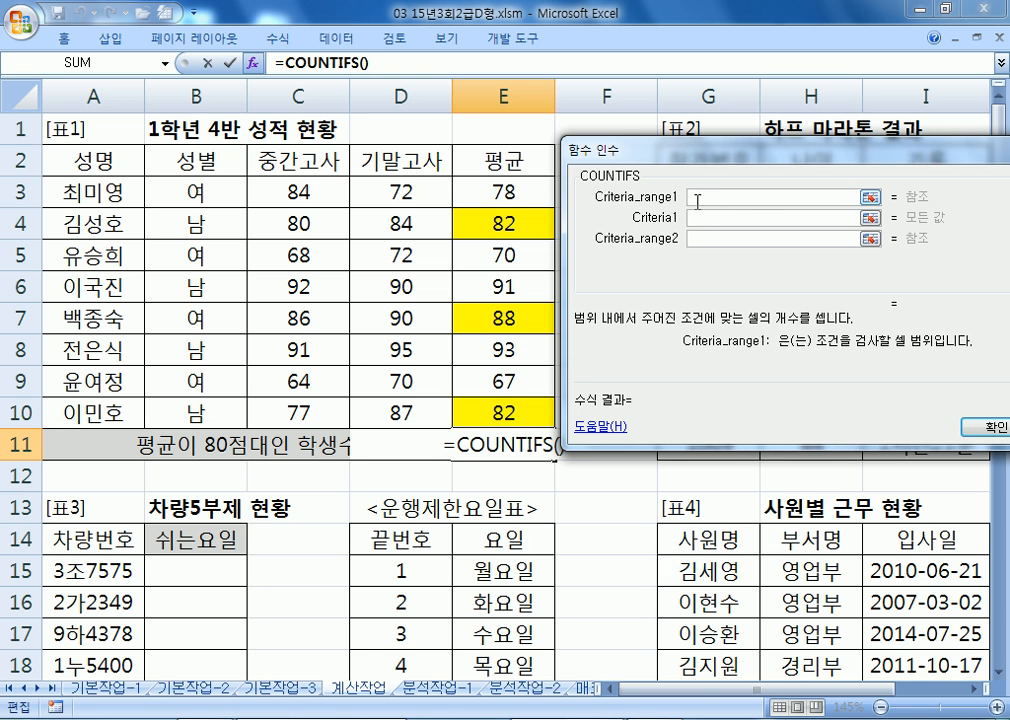
left_click(507, 190)
left_click_drag(507, 190, 505, 410)
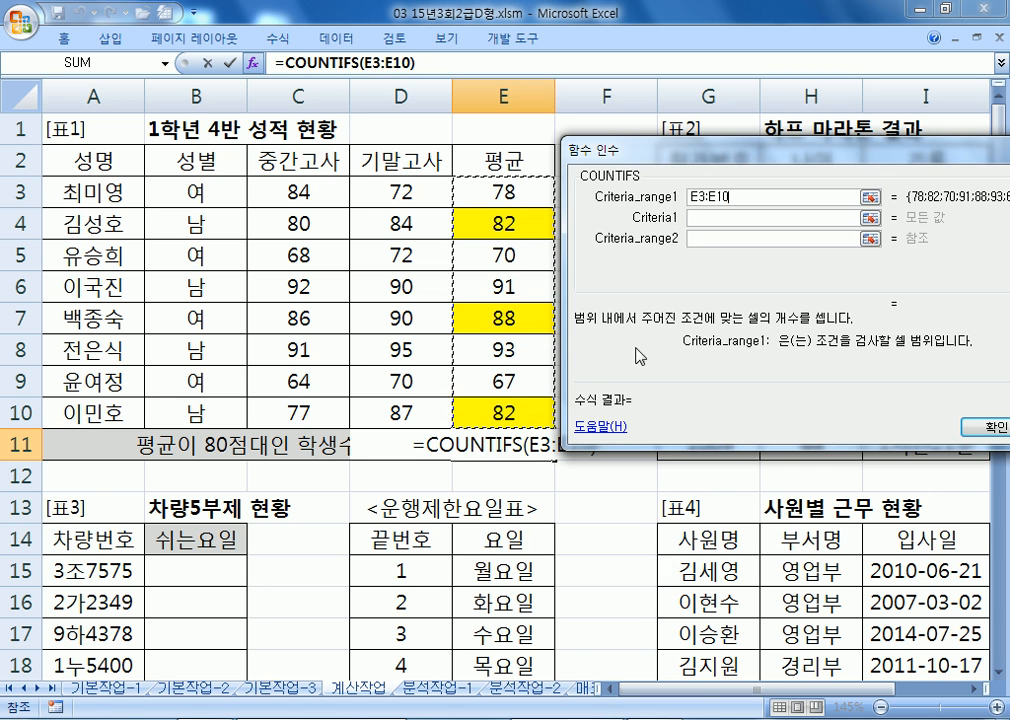
left_click(703, 217)
type(">=80")
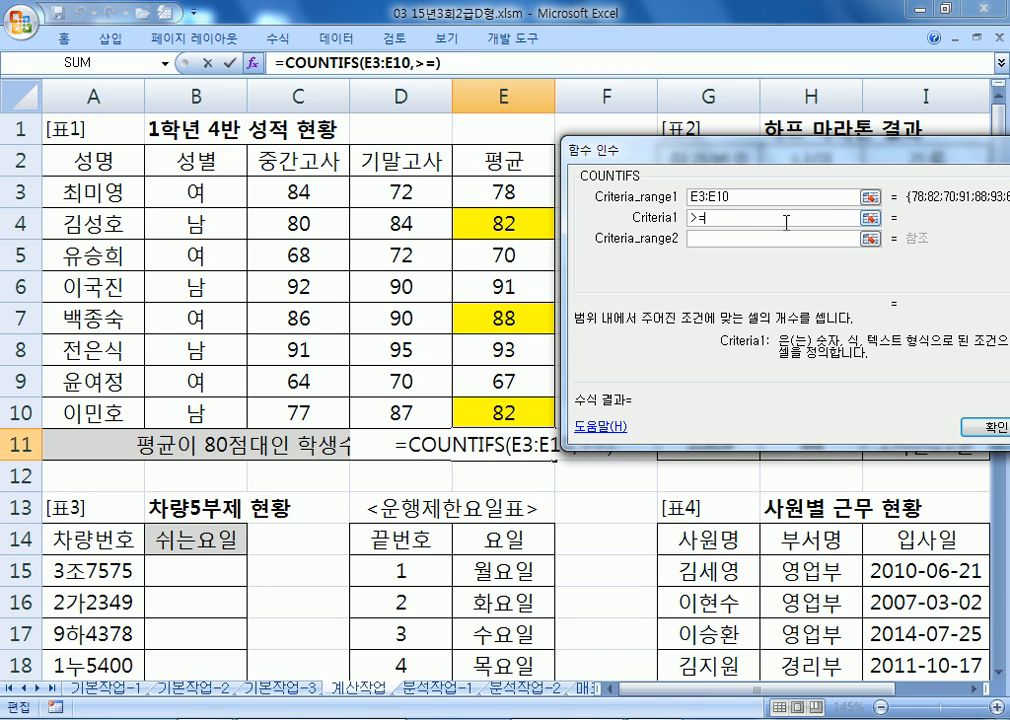
left_click(756, 238)
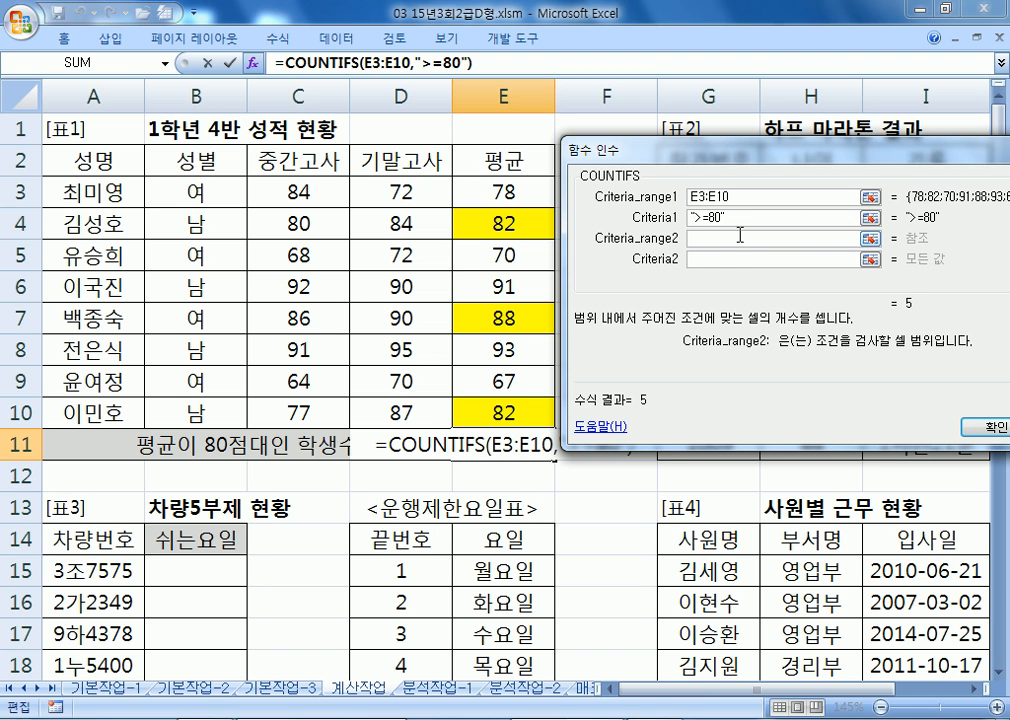
left_click_drag(732, 217, 660, 216)
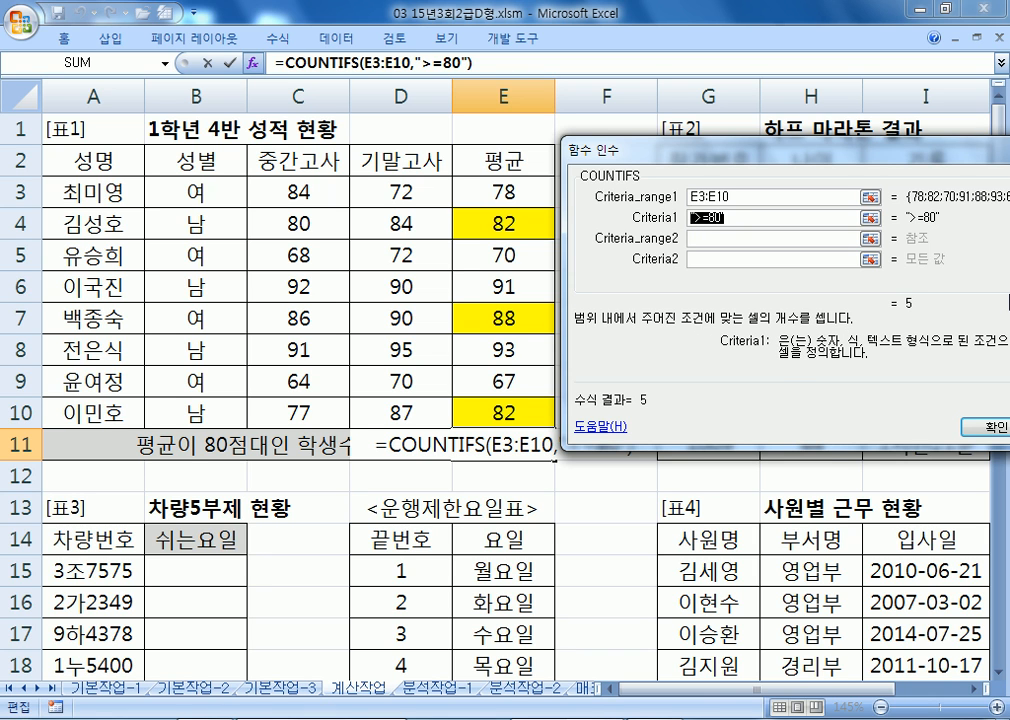
type("\">=80\"")
left_click_drag(760, 218, 617, 224)
key("BackSpace")
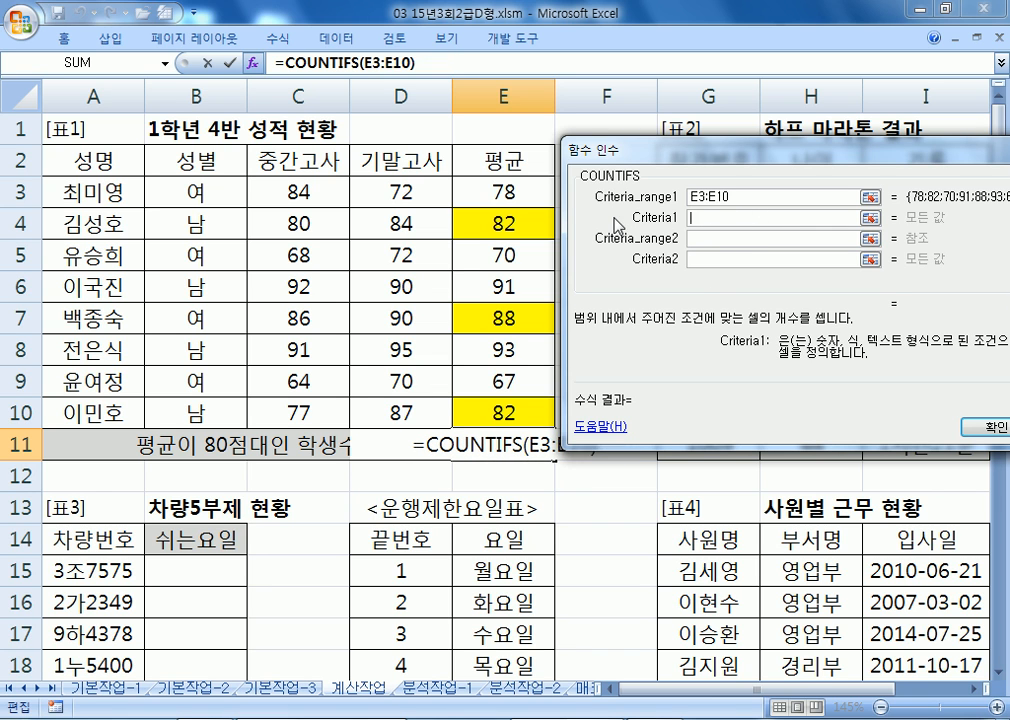
type(">=80")
key("Tab")
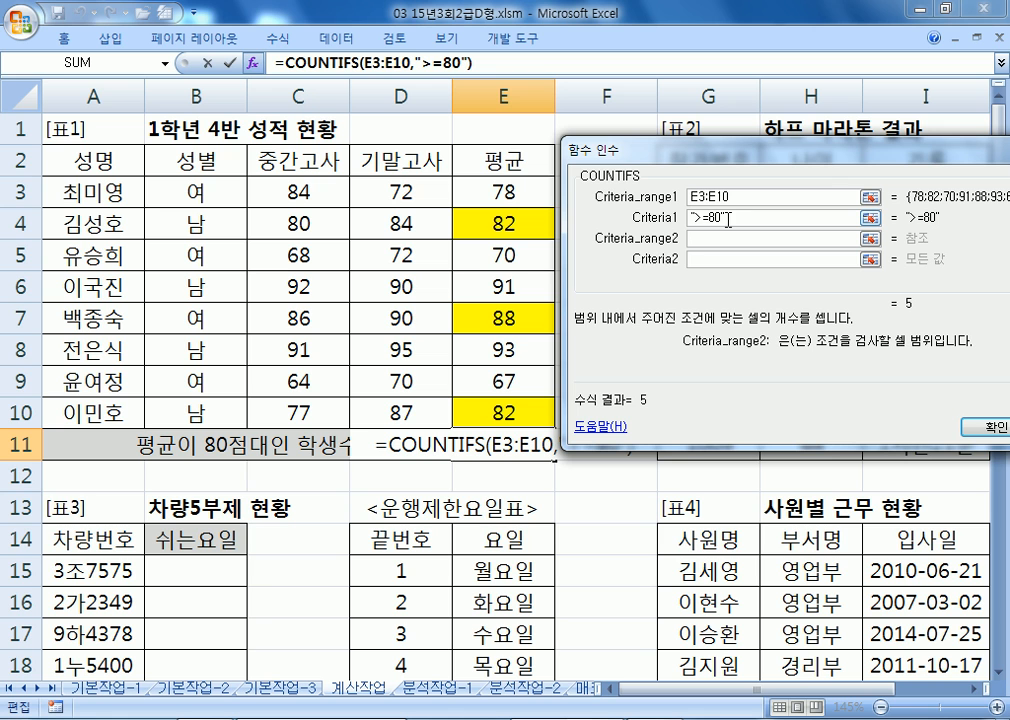
- Add E3:E10 as the second criteria range with the criterion "<90" and accept the formula
left_click_drag(541, 197, 518, 410)
left_click(706, 262)
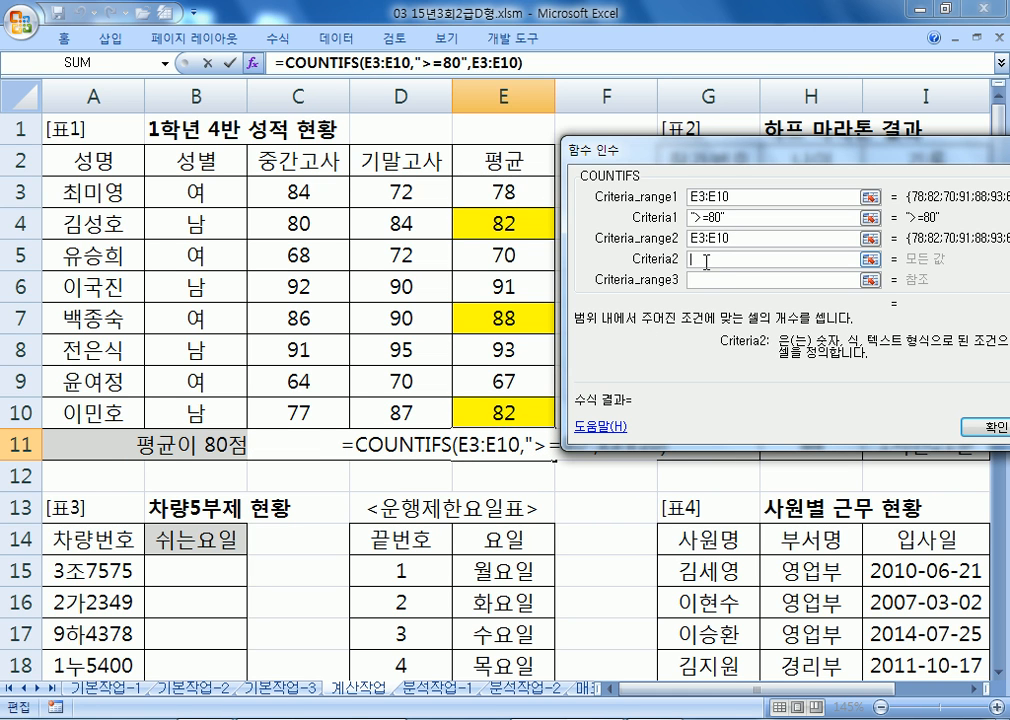
type("<90")
left_click(745, 238)
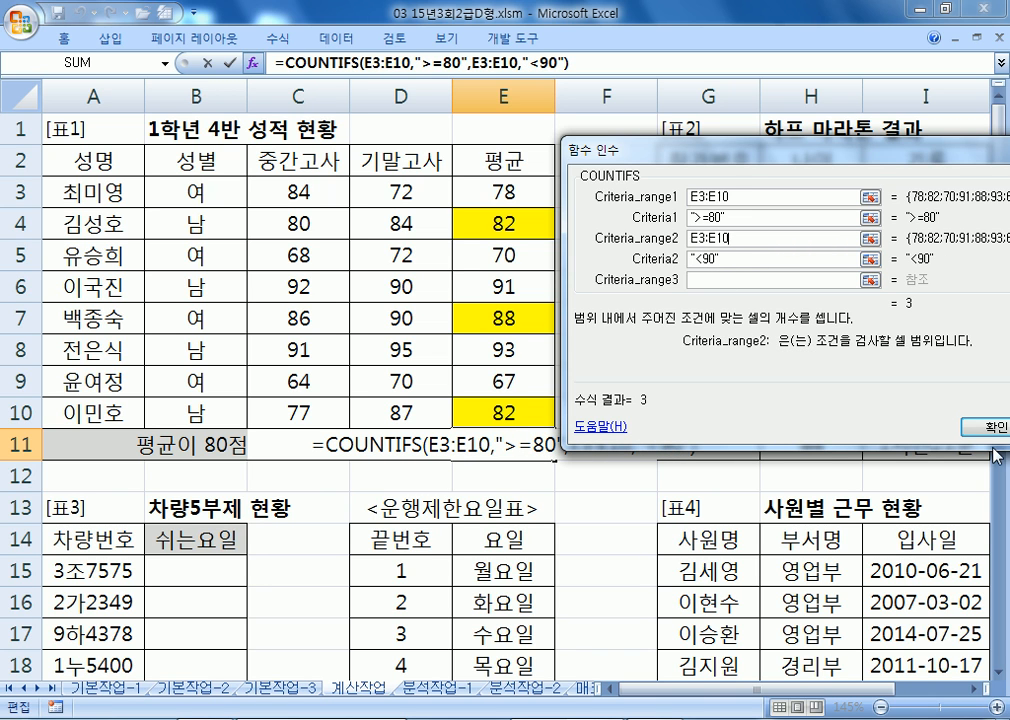
key("Return")
- Reopen the formula in E11 and clear all its arguments, keeping only =COUNTIFS(
double_click(618, 450)
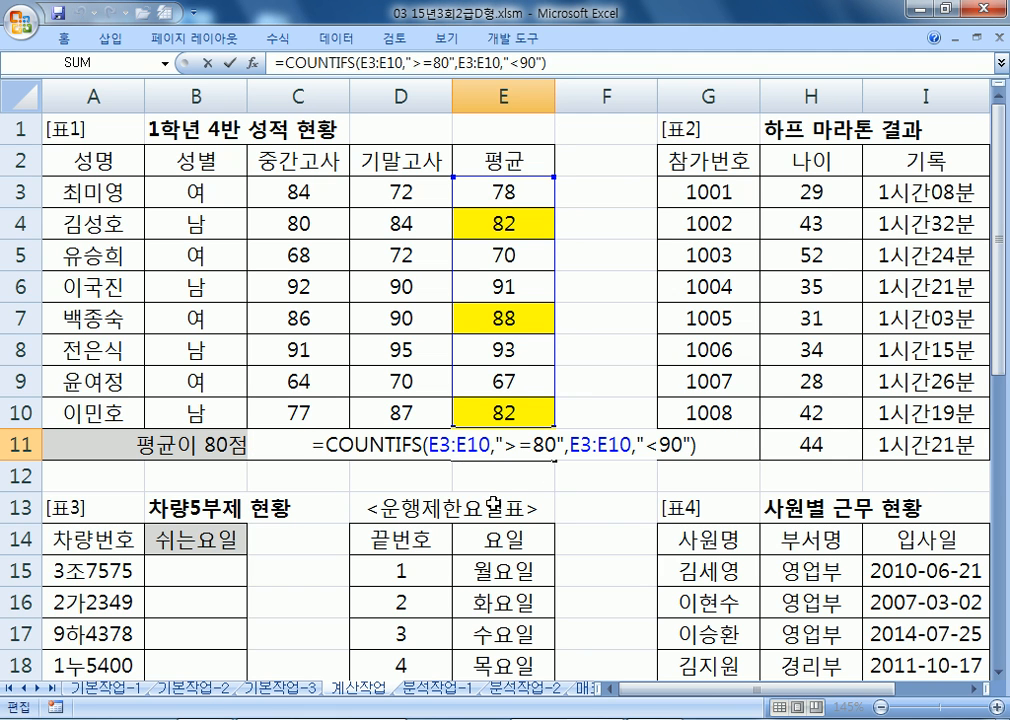
left_click_drag(432, 447, 705, 428)
key("Delete")
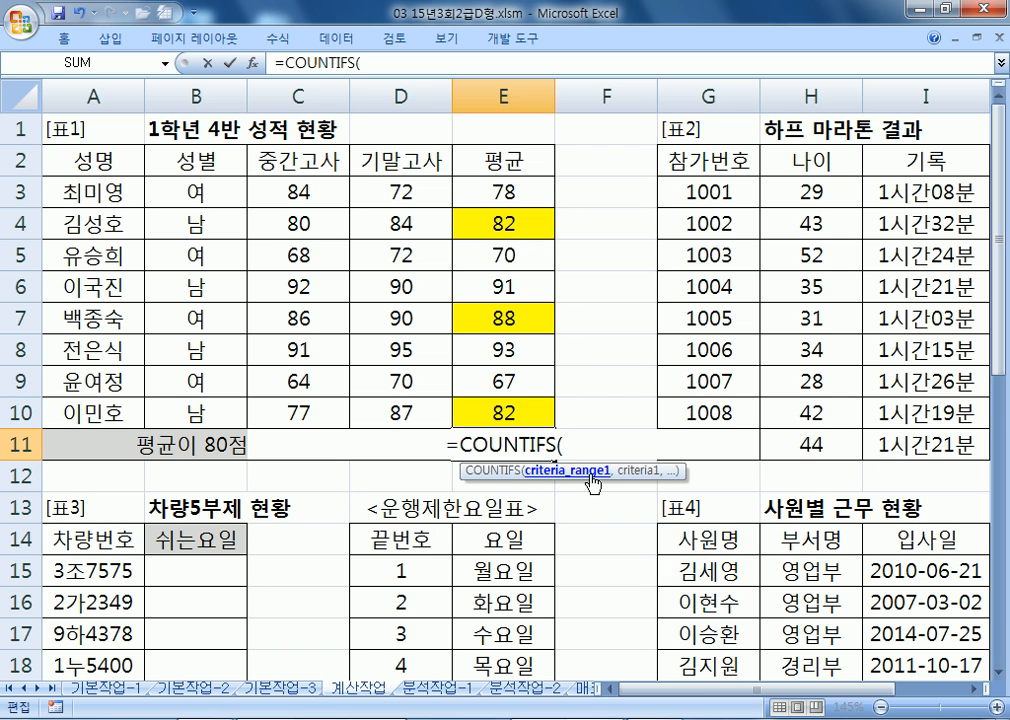
- Complete the formula in E11 directly in the cell as =COUNTIFS(E3:E10,">=80")
left_click_drag(490, 190, 473, 413)
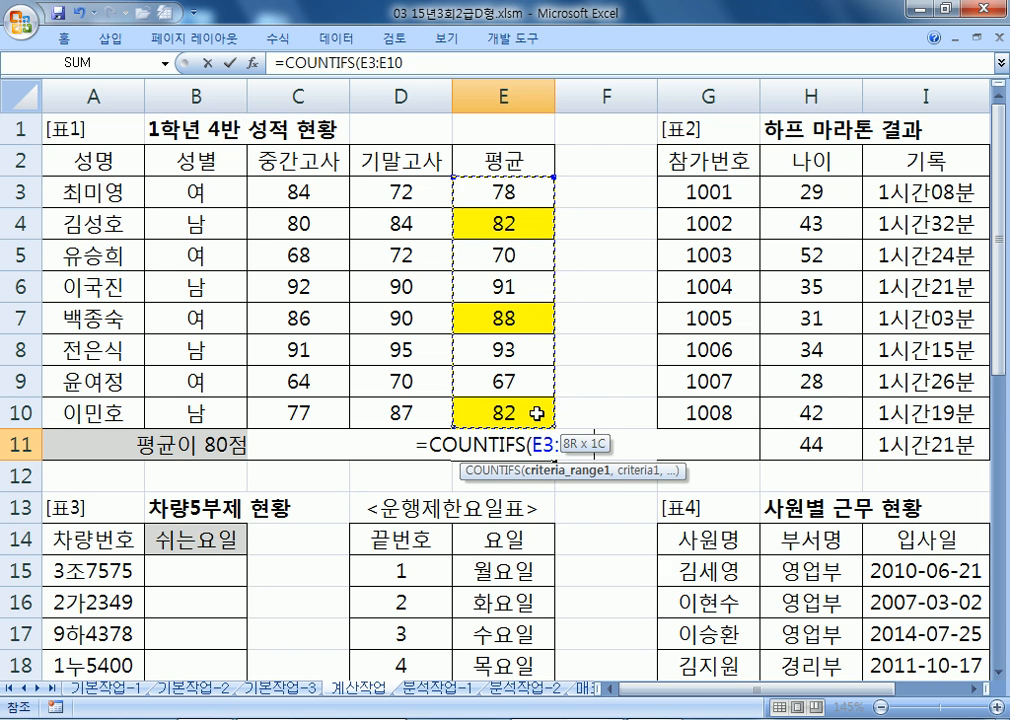
type(",")
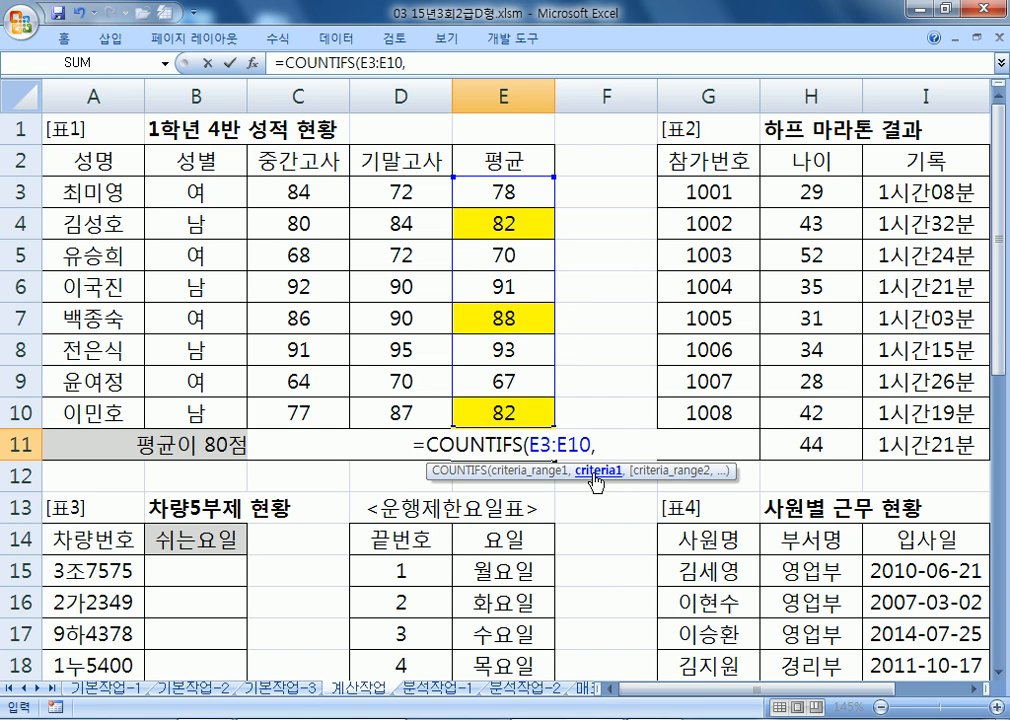
type("\"")
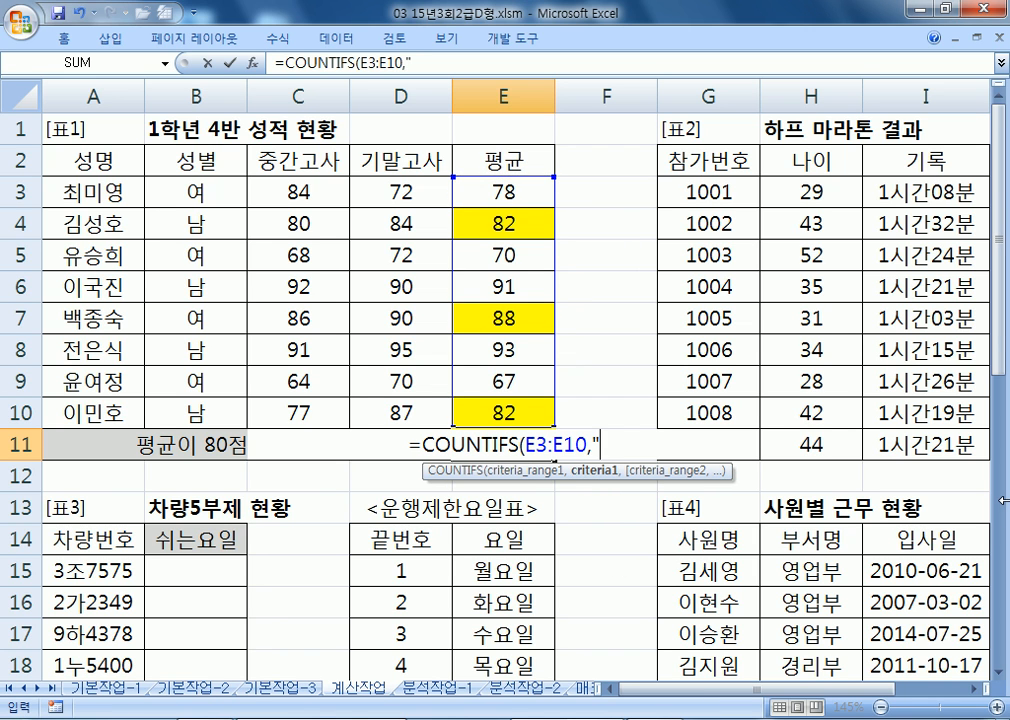
type(">=80\"")
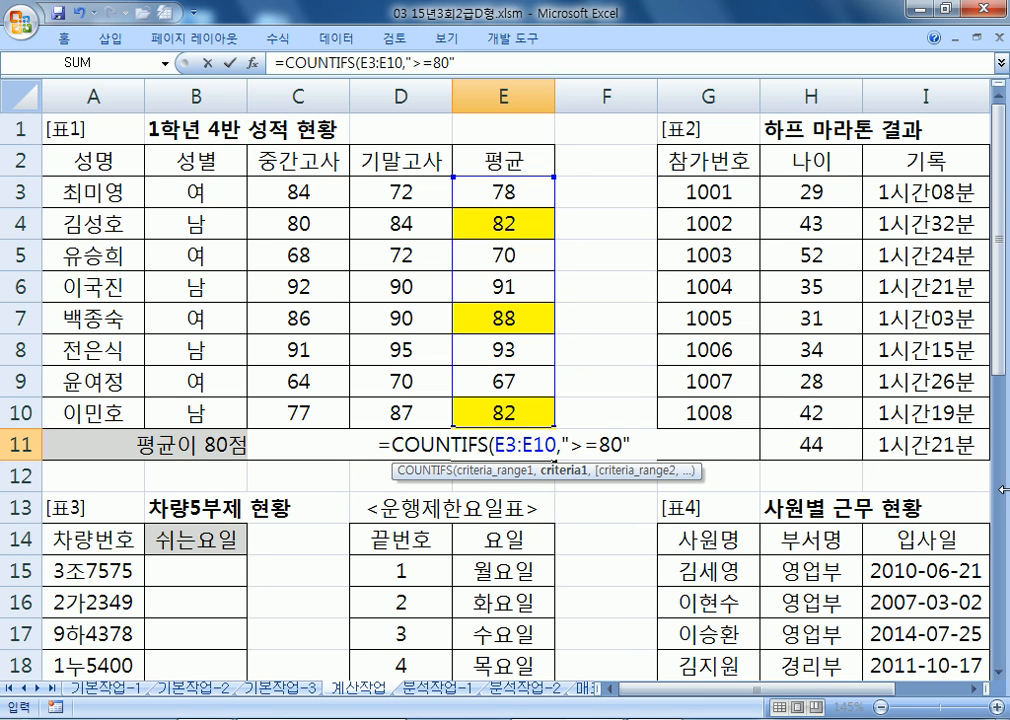
key("Return")
left_click(520, 446)
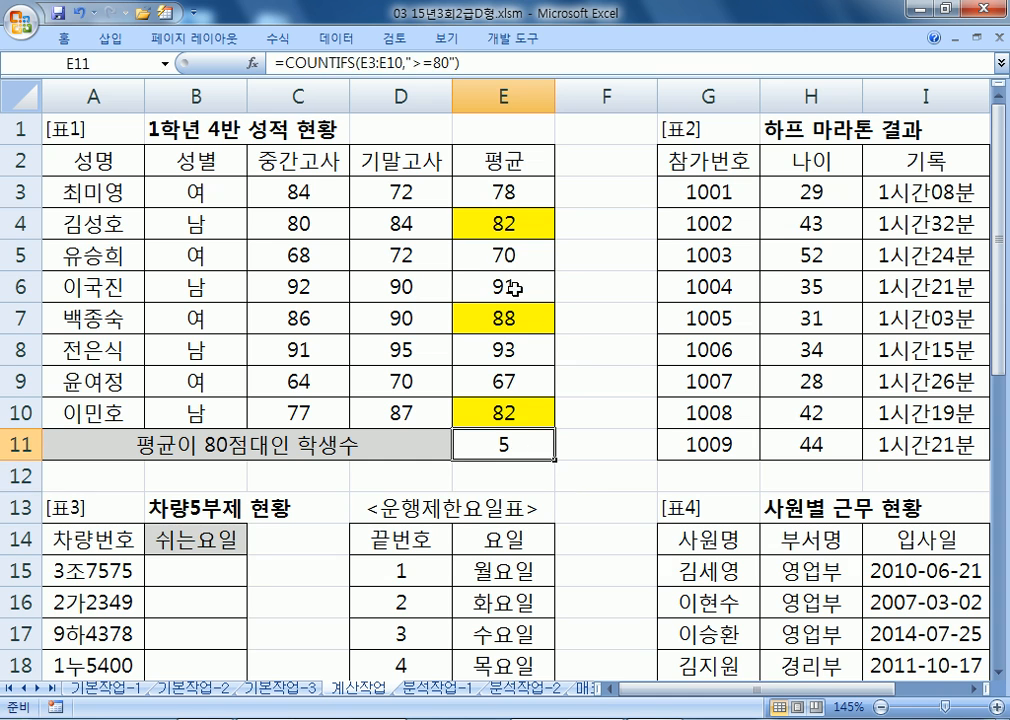
- Check the averages in E6 and E8 against the count in E11 and the criteria noted in Notepad
left_click(511, 286)
left_click(505, 349, "ctrl")
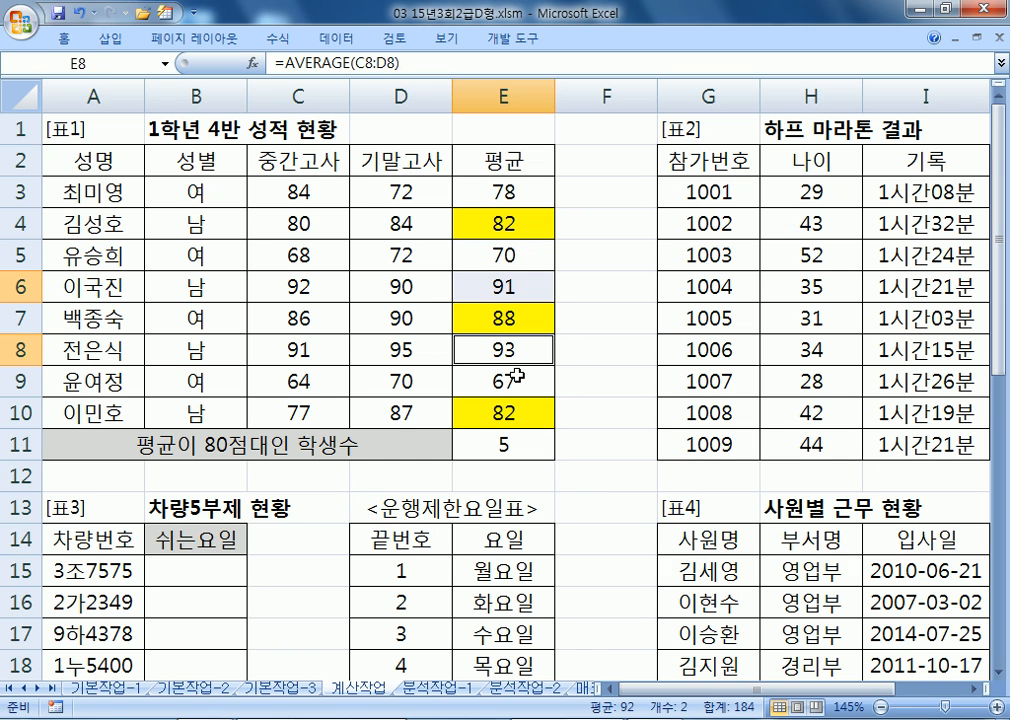
left_click(532, 451)
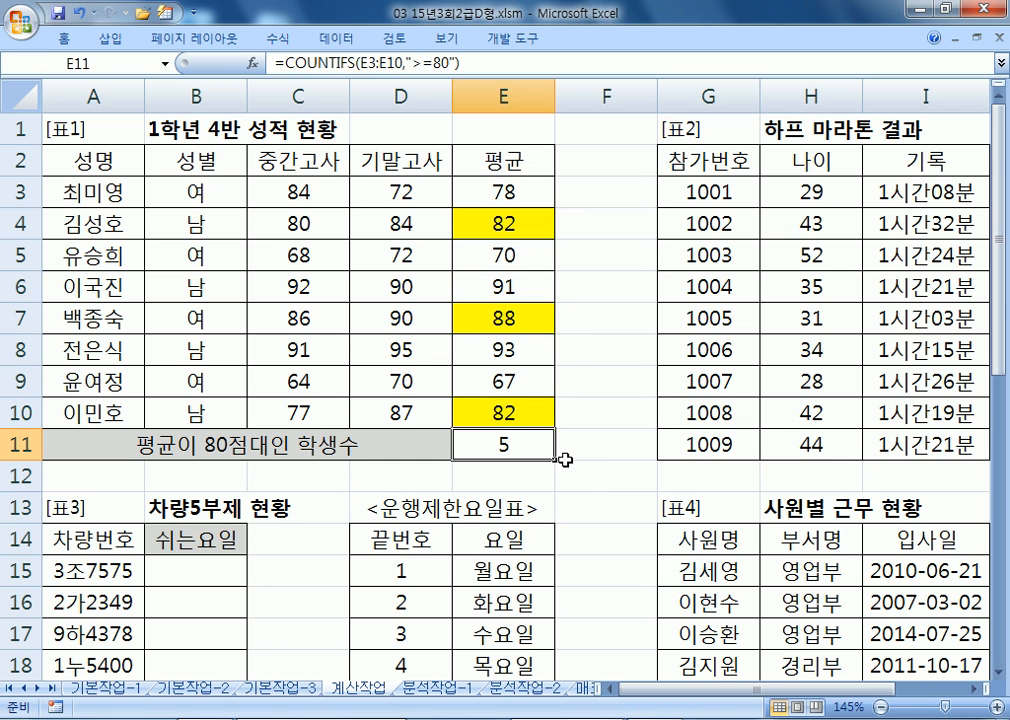
key("alt+Tab")
key("alt+Tab")
- Extend the COUNTIFS formula in E11 with the second range E3:E10 and the criterion "<90"
key("F2")
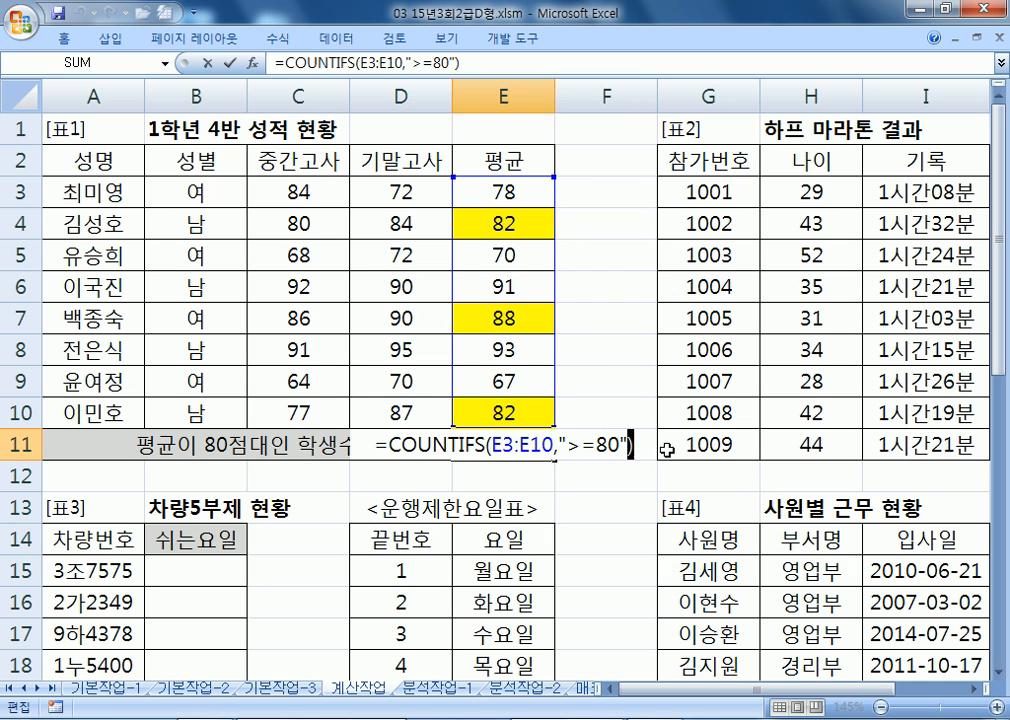
key("BackSpace")
type(",")
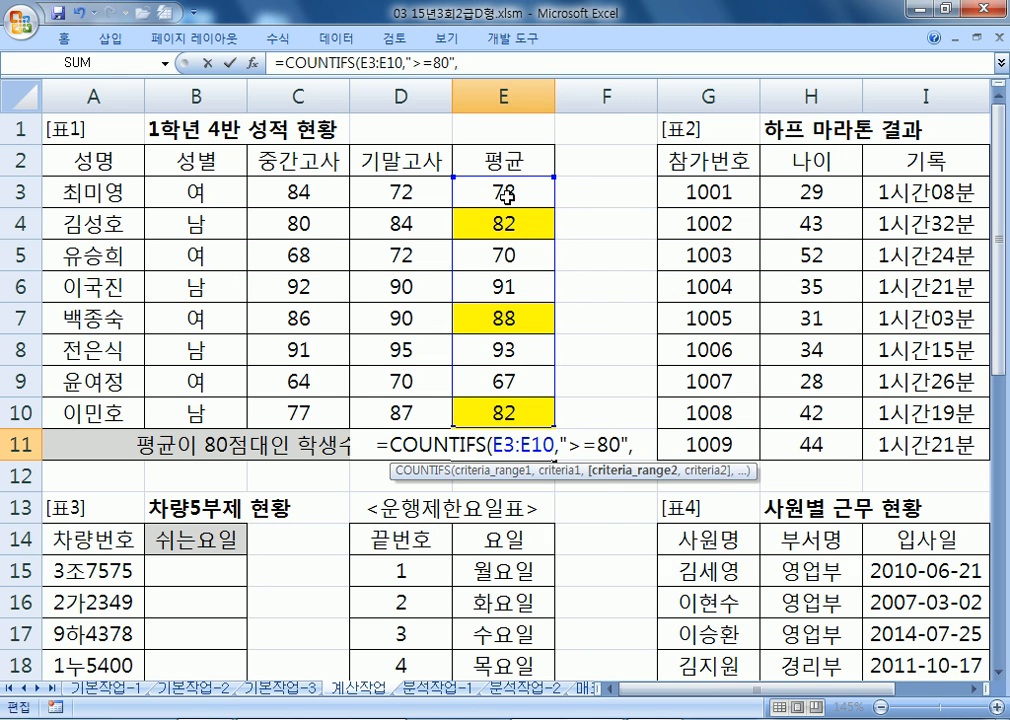
left_click_drag(500, 196, 503, 407)
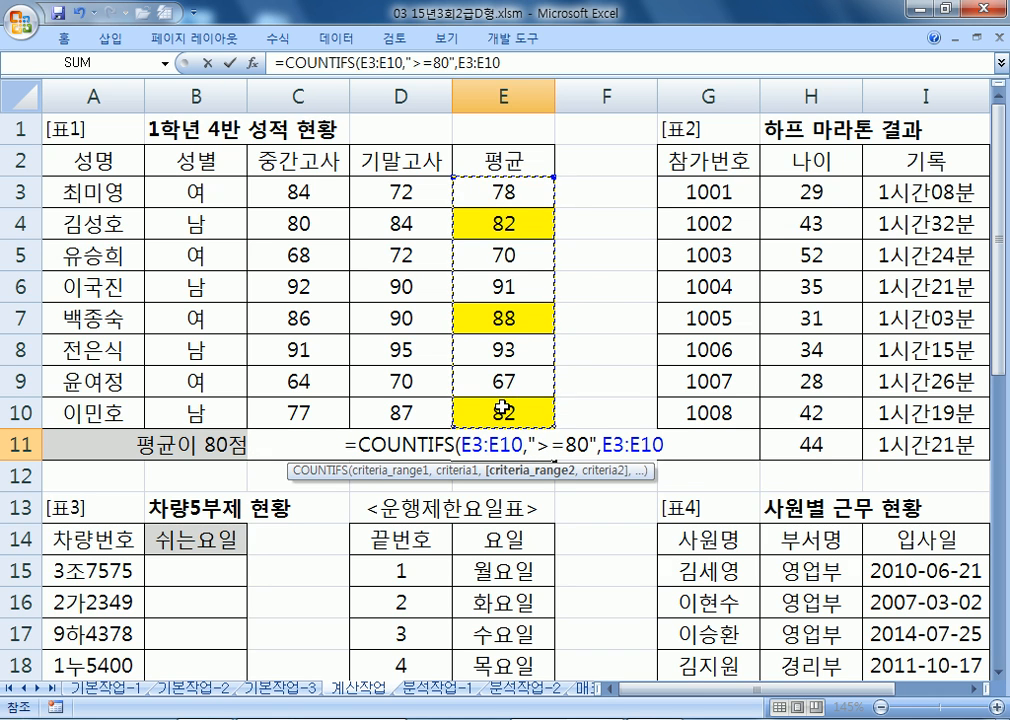
type(",\"<90\"")
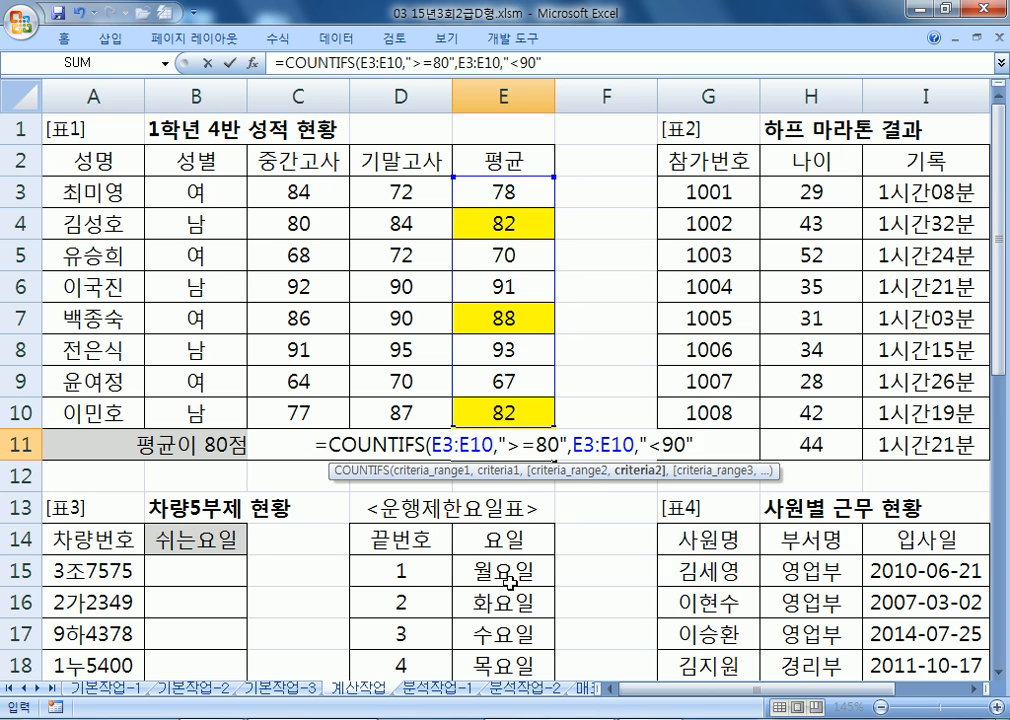
key("Return")
left_click(516, 445)
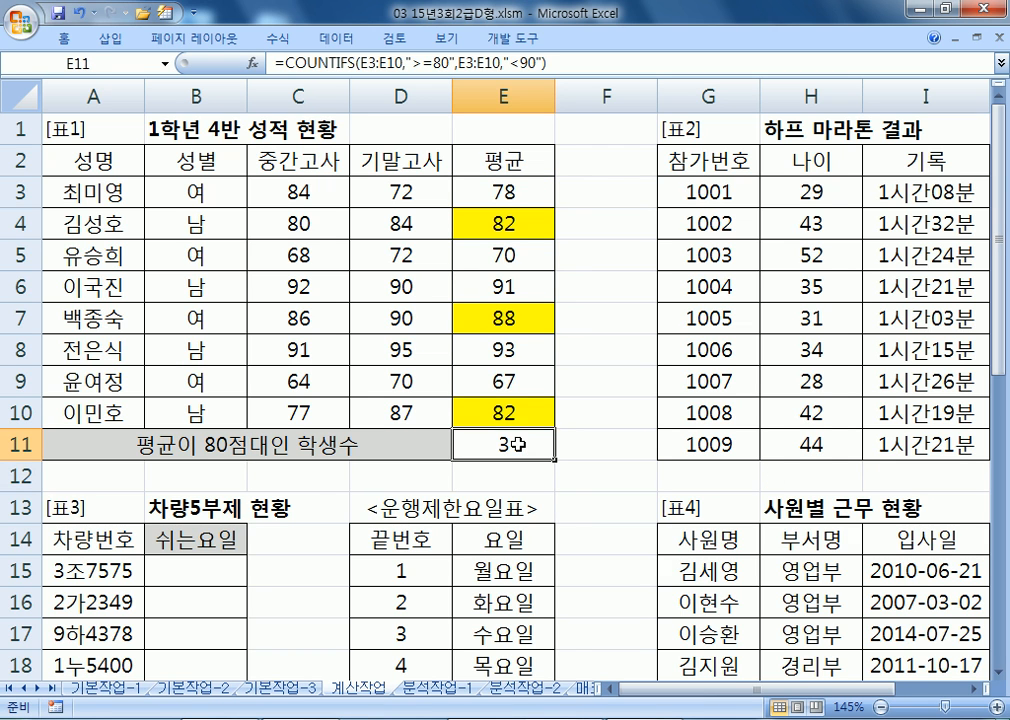
- Append &"명" to the COUNTIFS formula in E11
key("F2")
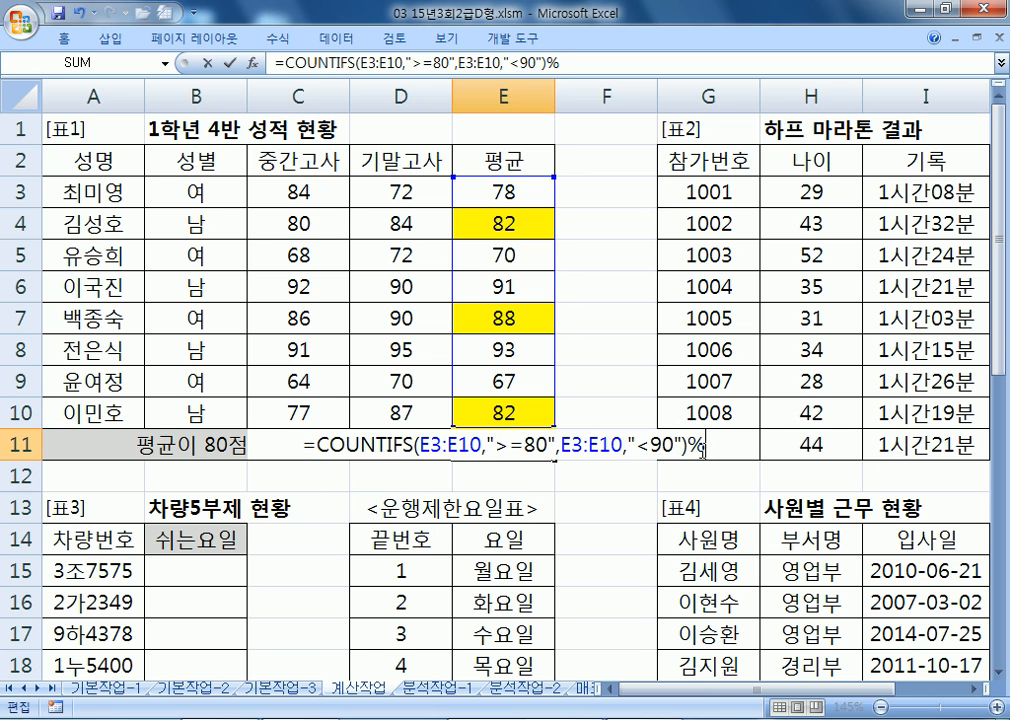
type("&")
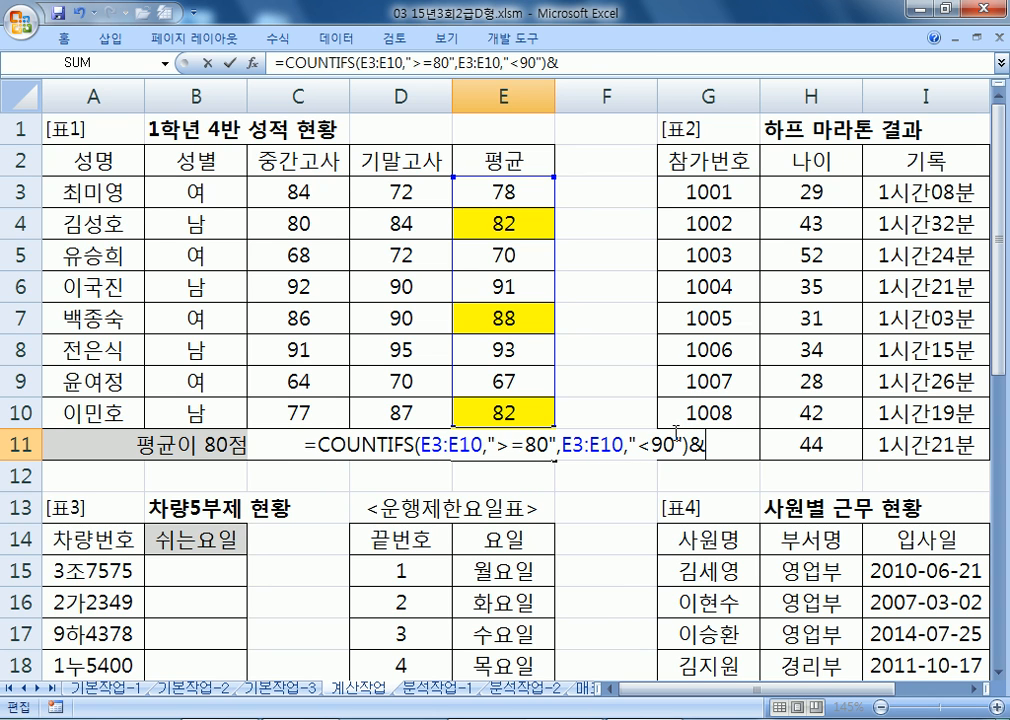
type("\"마")
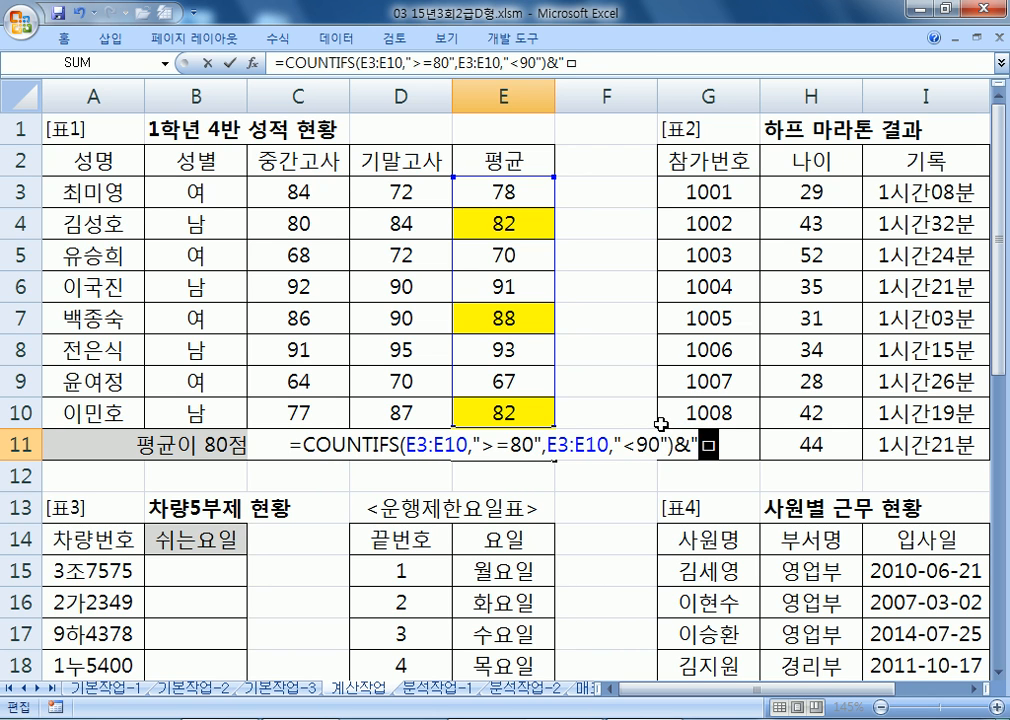
key("BackSpace")
type("ㅕ")
type("ㅇ")
type("\"")
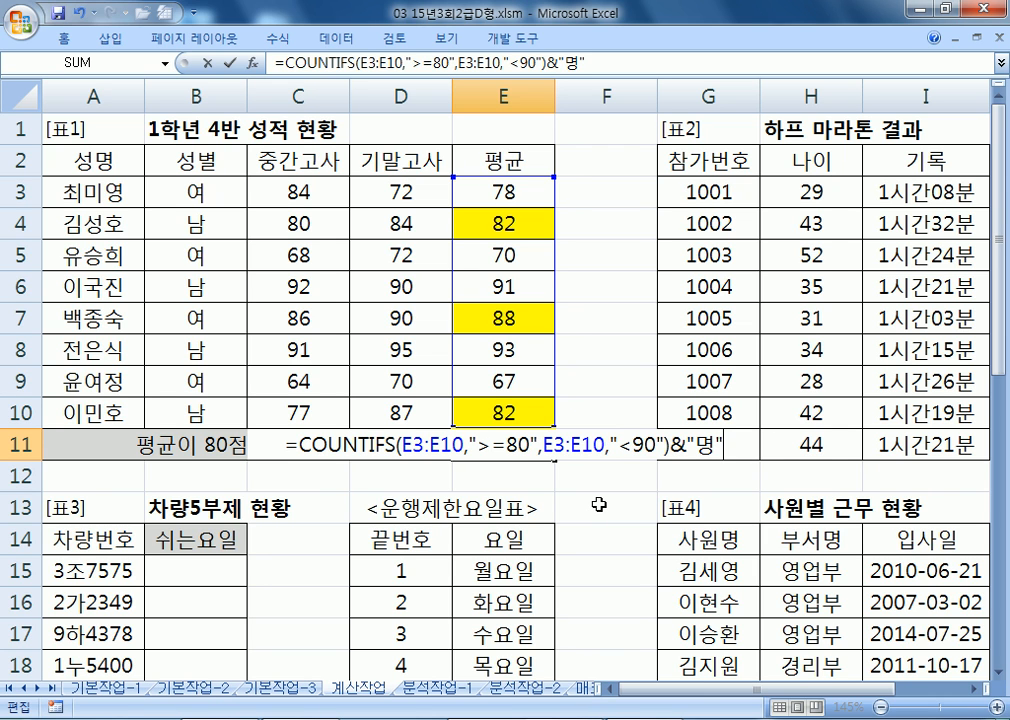
key("Return")
left_click(514, 444)
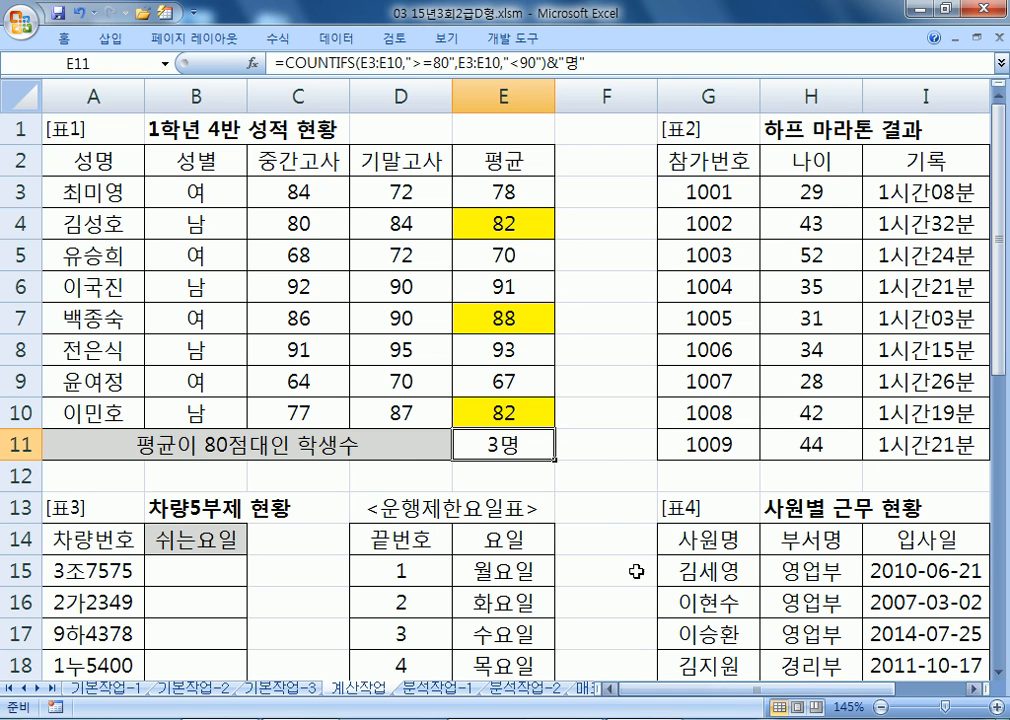
- Review the formula in E11 and check which averages in E3:E10 are below 90 and which of those are at least 80
double_click(528, 447)
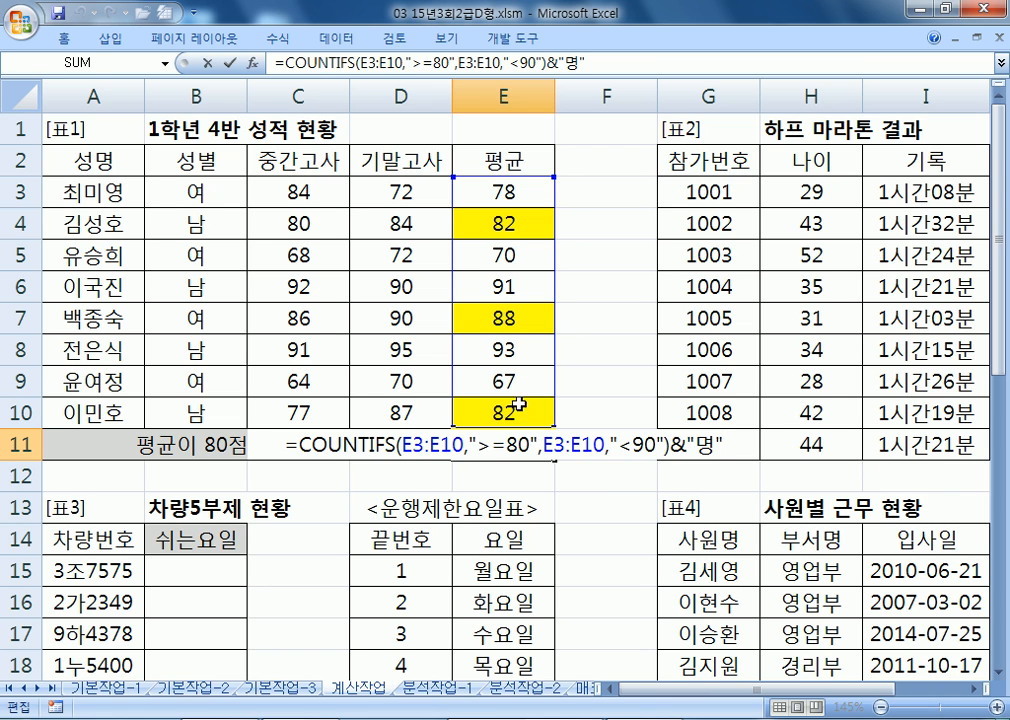
key("ctrl+Return")
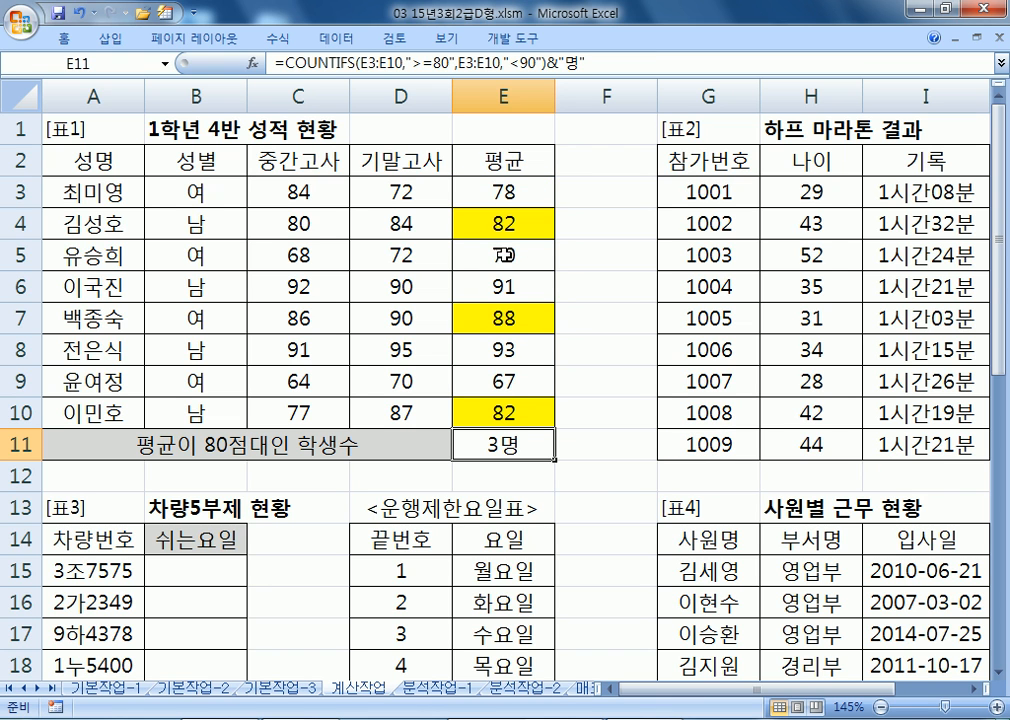
left_click(500, 227)
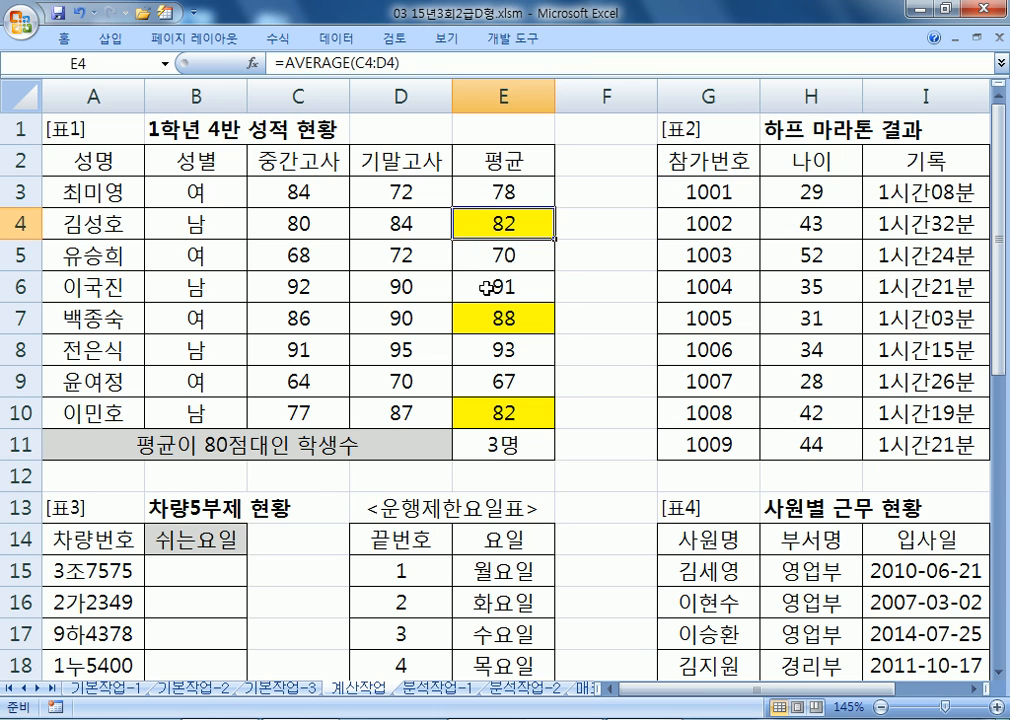
left_click(462, 190)
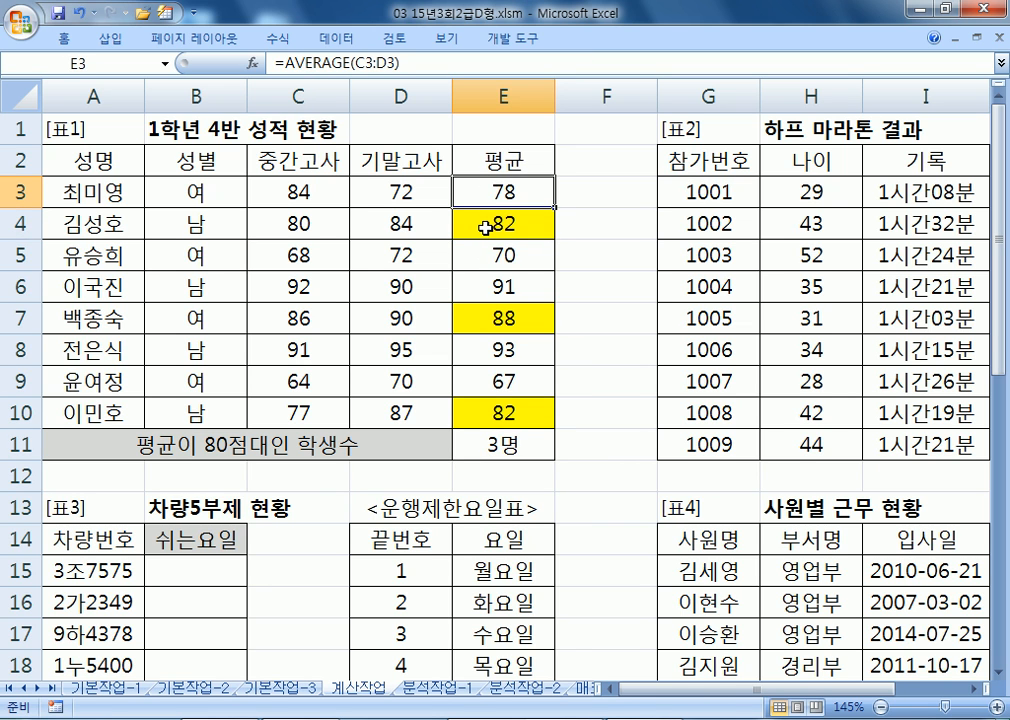
left_click(485, 228, "ctrl")
left_click(464, 253, "ctrl")
left_click(487, 328, "ctrl")
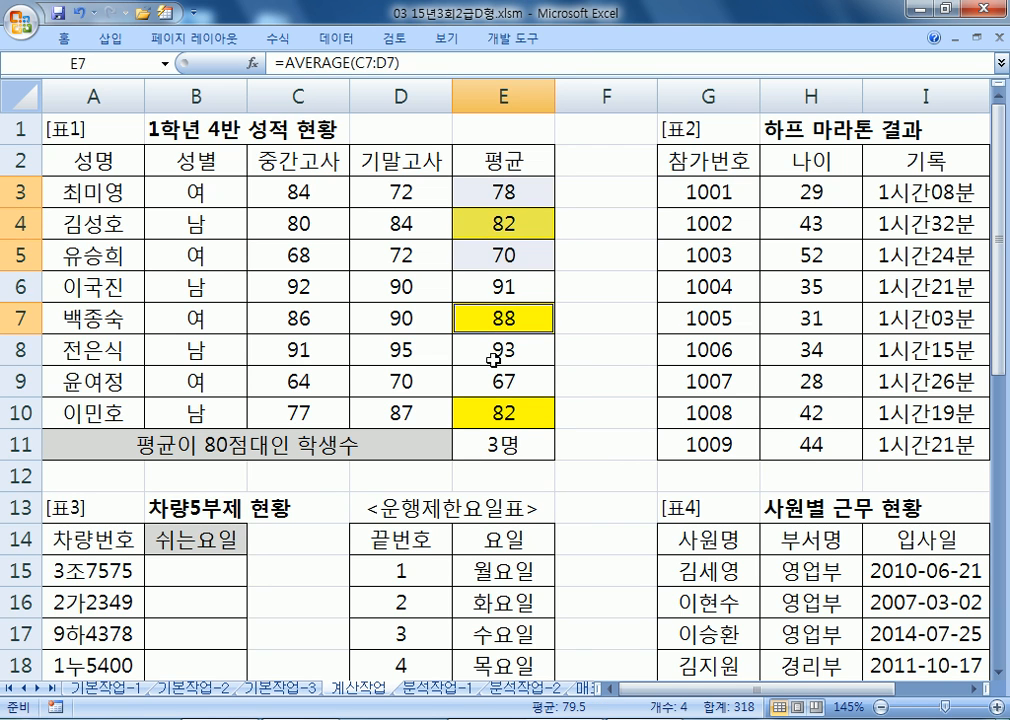
left_click(487, 383, "ctrl")
left_click(487, 410, "ctrl")
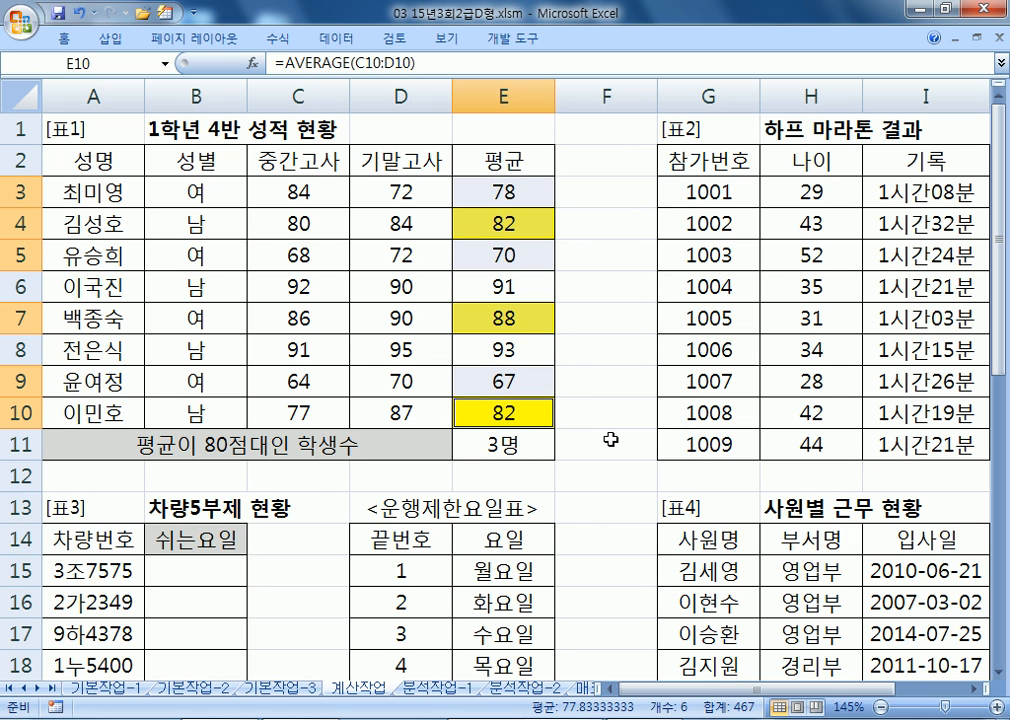
left_click(478, 227)
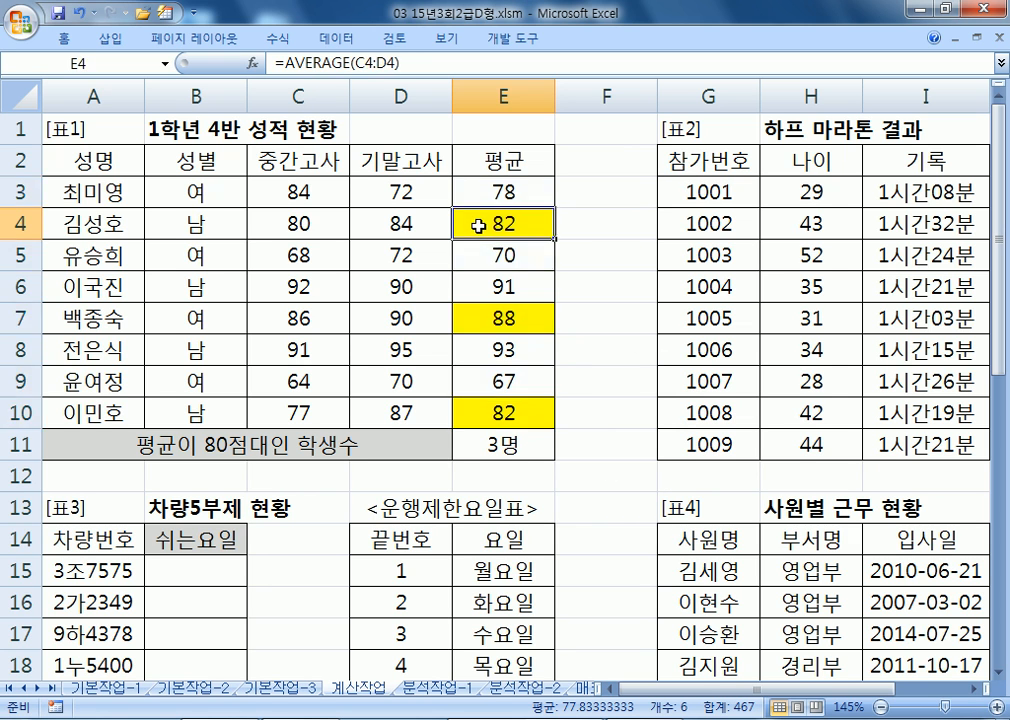
left_click(470, 318, "ctrl")
left_click(485, 416, "ctrl")
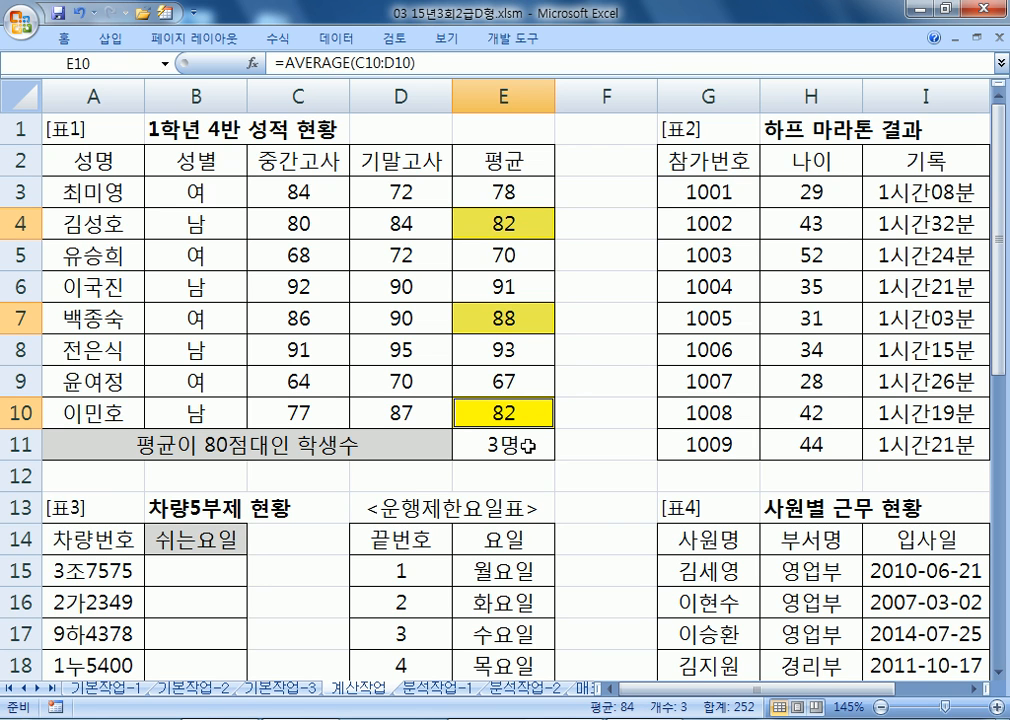
- Check which averages in E3:E10 are 80 or higher against the formula in E11
left_click(474, 224)
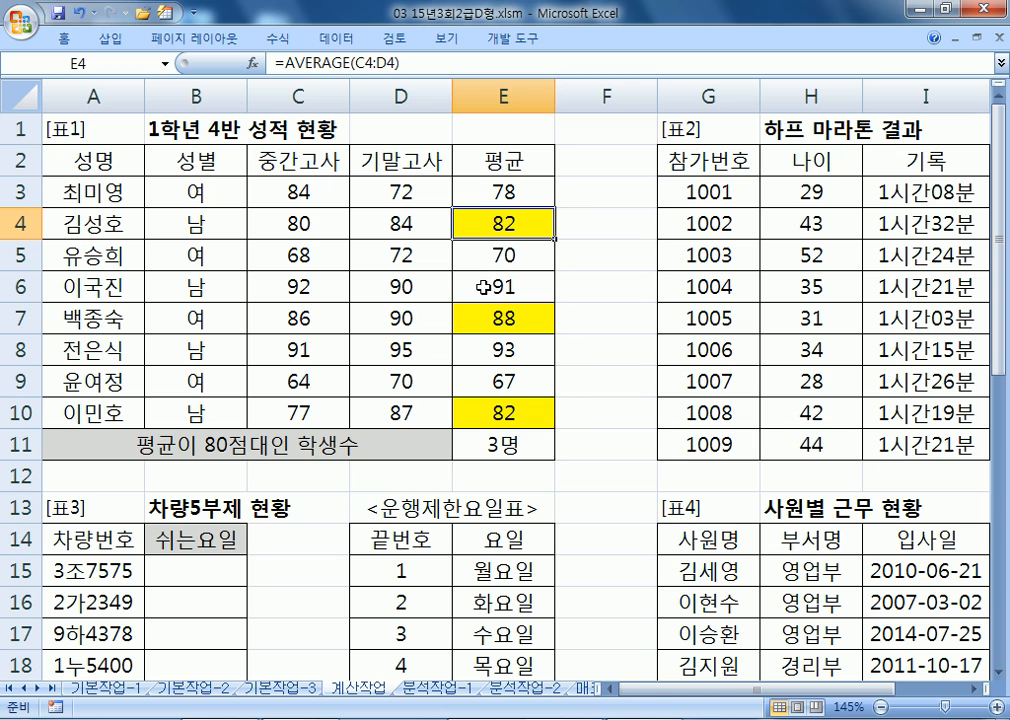
left_click(463, 287, "ctrl")
left_click(466, 318, "ctrl")
left_click(487, 352, "ctrl")
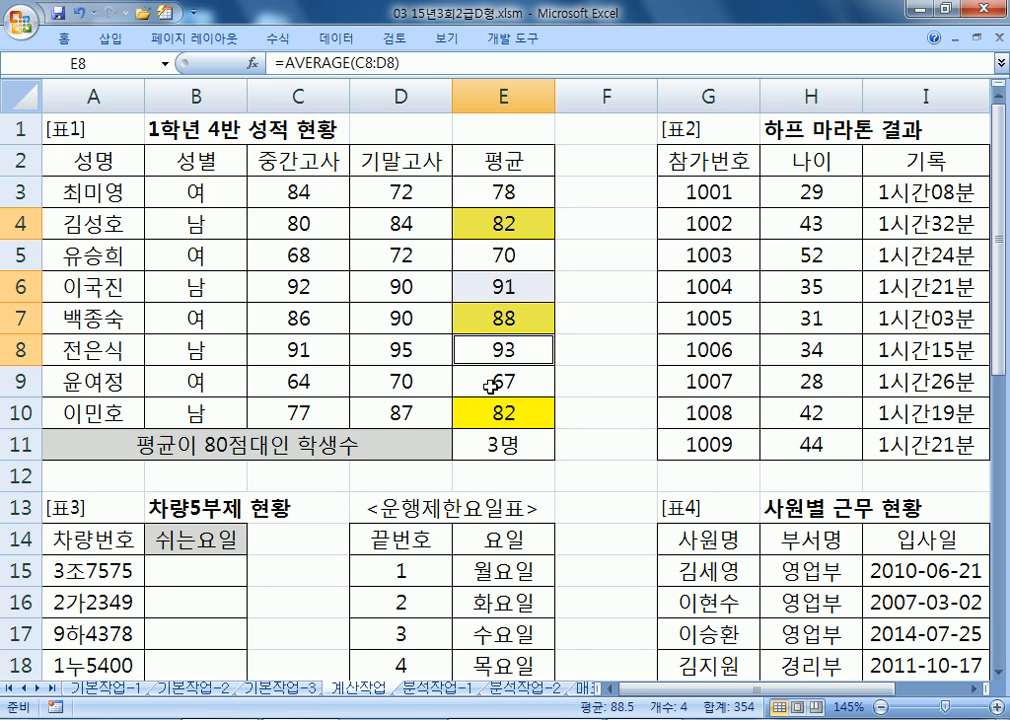
left_click(467, 412, "ctrl")
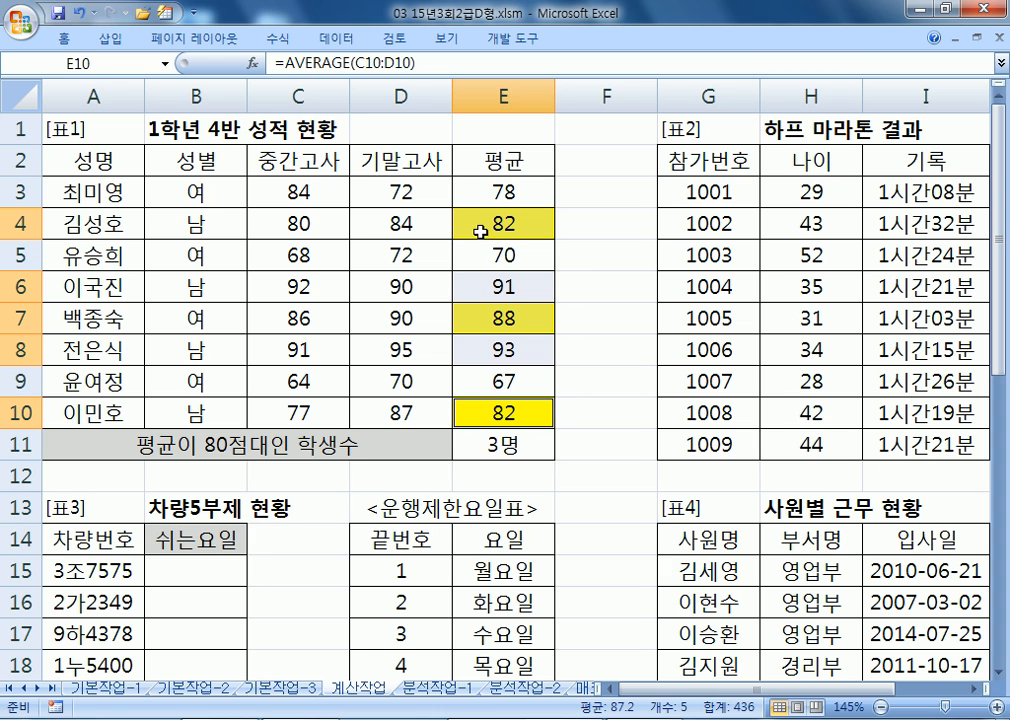
left_click(506, 444)
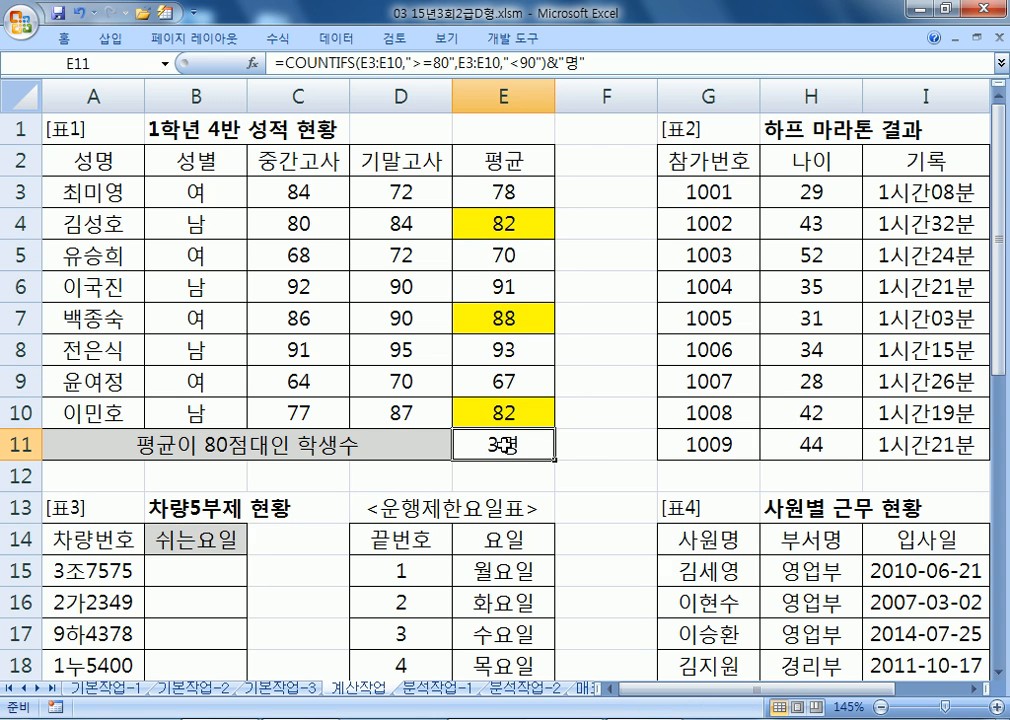
- Enter the trial formula =COUNTIFS(E3:E10,"<90") in E12
double_click(480, 450)
key("Return")
type("=채")
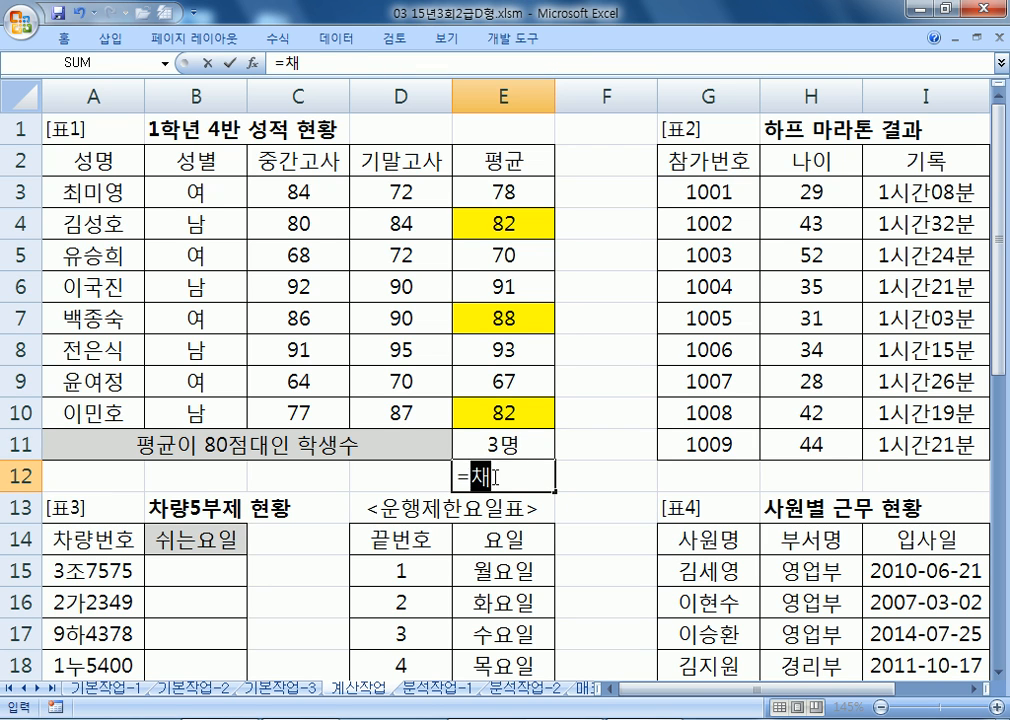
type("untifs(")
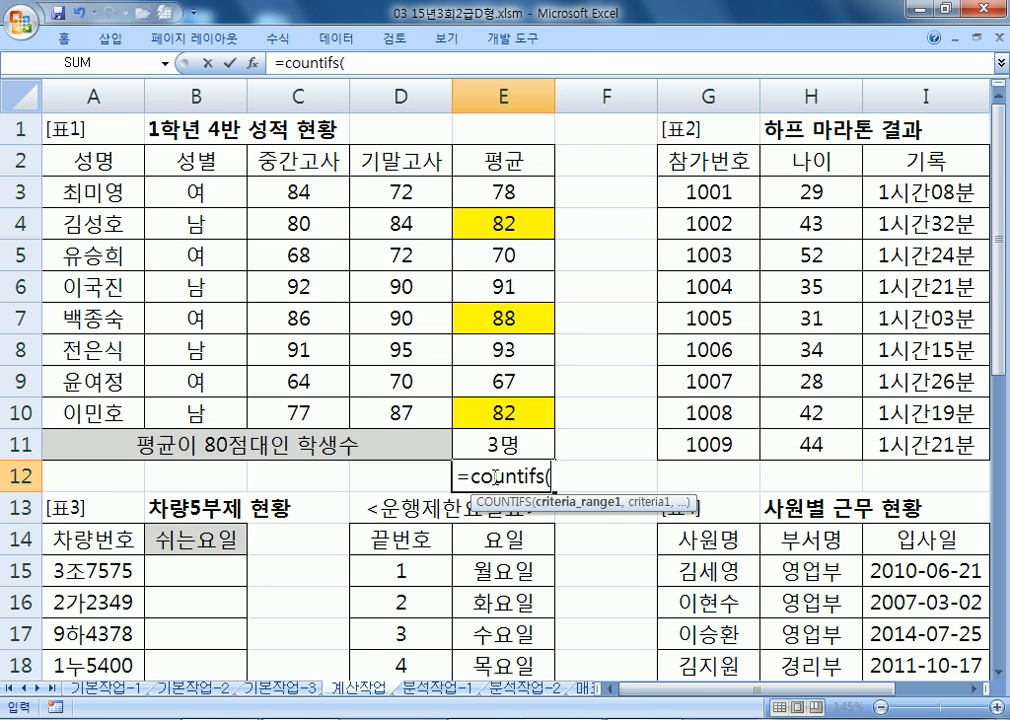
left_click_drag(490, 192, 493, 409)
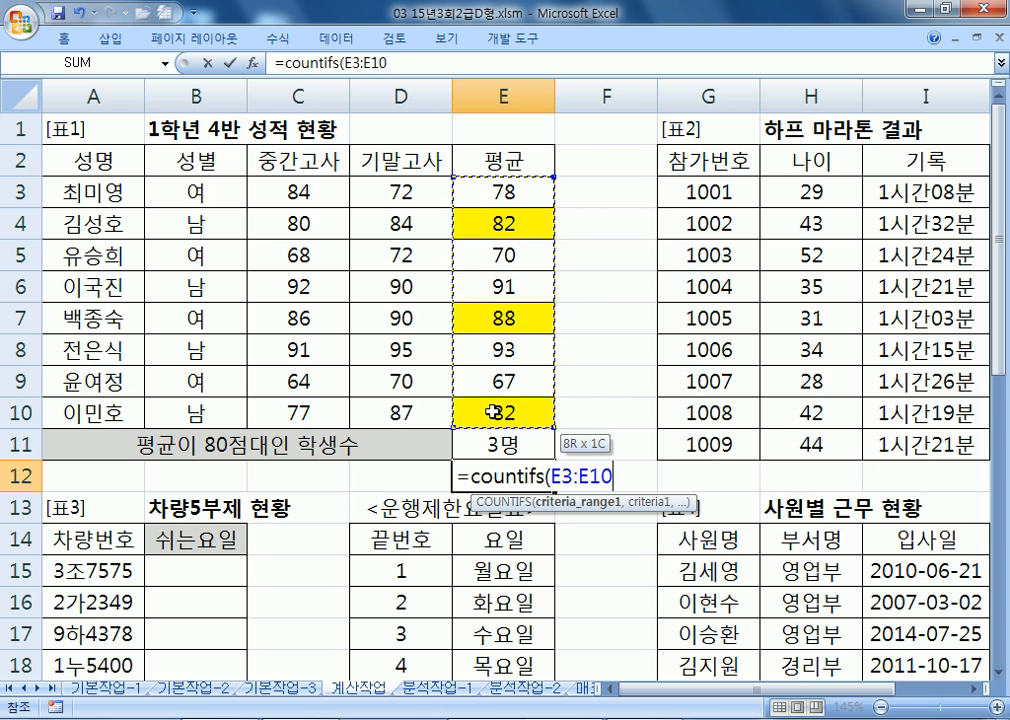
type(",\"<90\"")
key("Return")
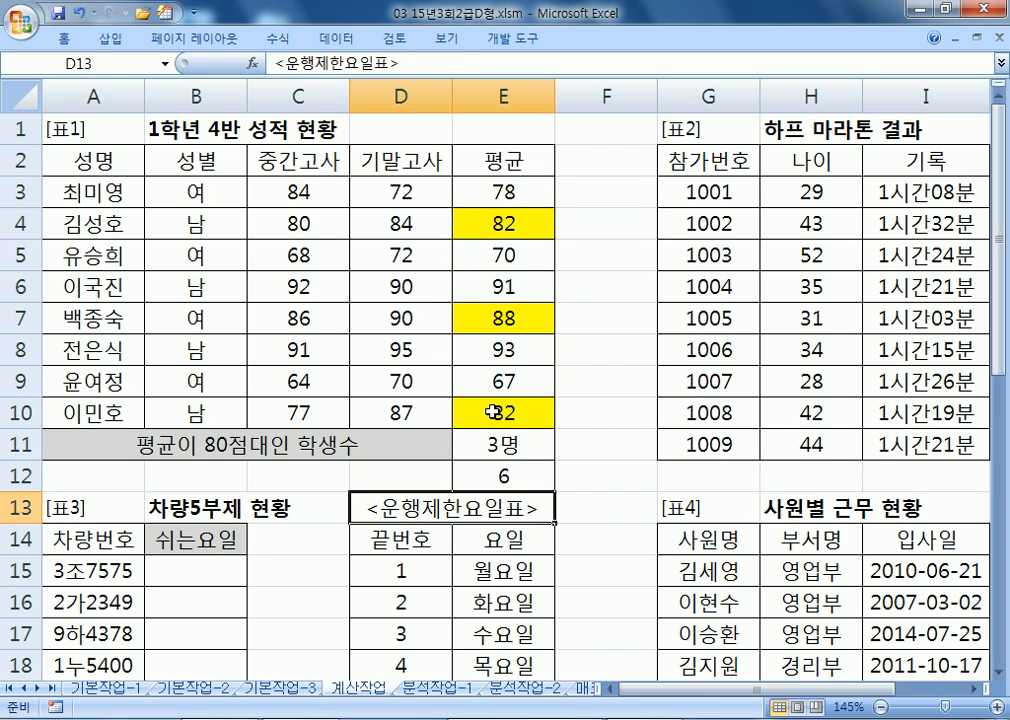
- Extend the trial COUNTIFS formula in E12 with the second range E3:E10 and the criterion ">=80"
left_click(506, 470)
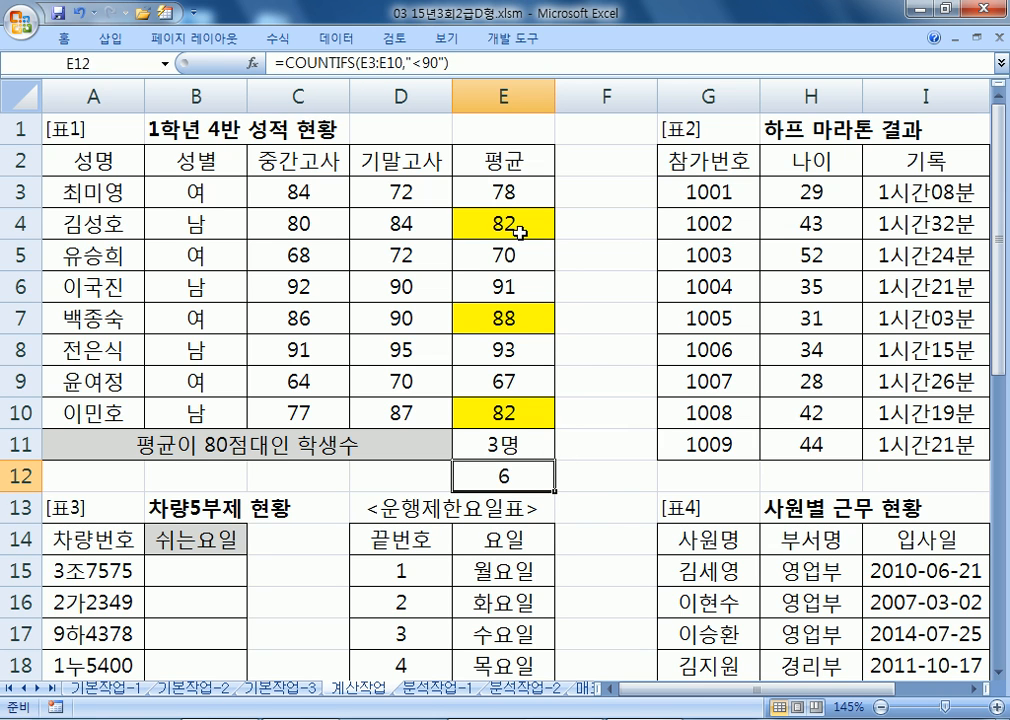
double_click(510, 476)
key("Escape")
double_click(520, 476)
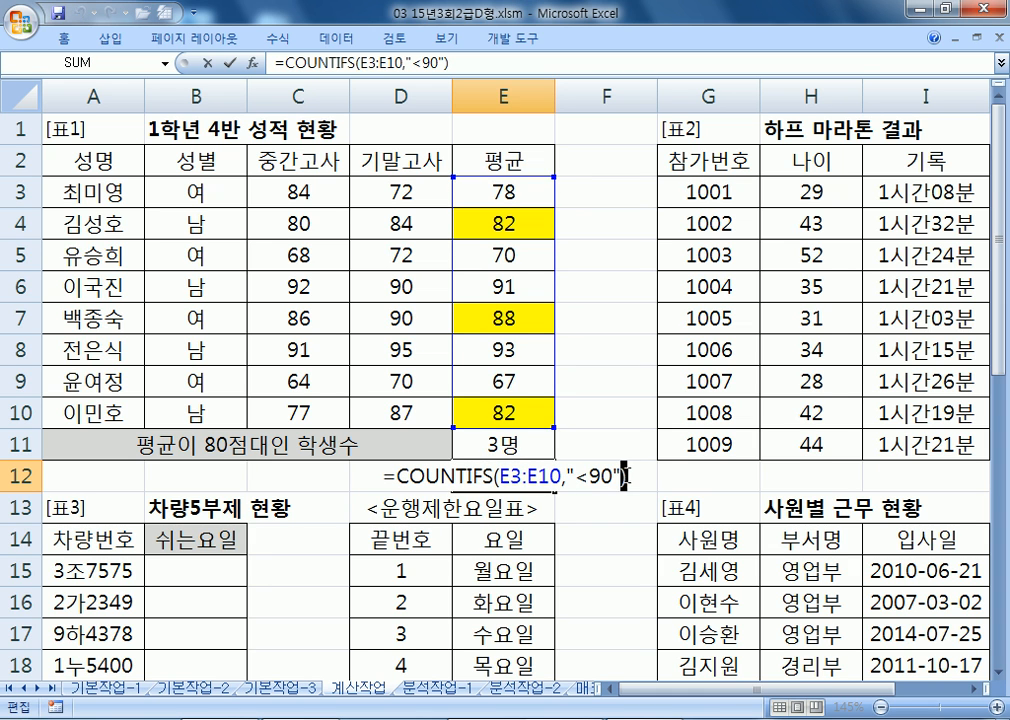
key("BackSpace")
type(",")
left_click_drag(506, 190, 500, 413)
type(",")
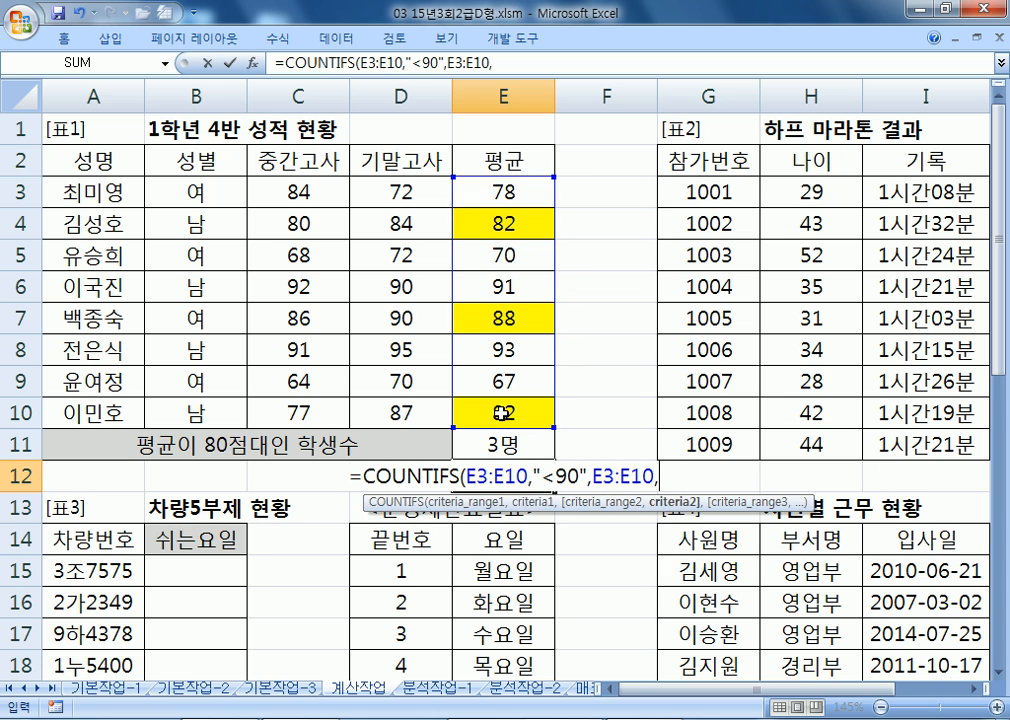
type("\">=8")
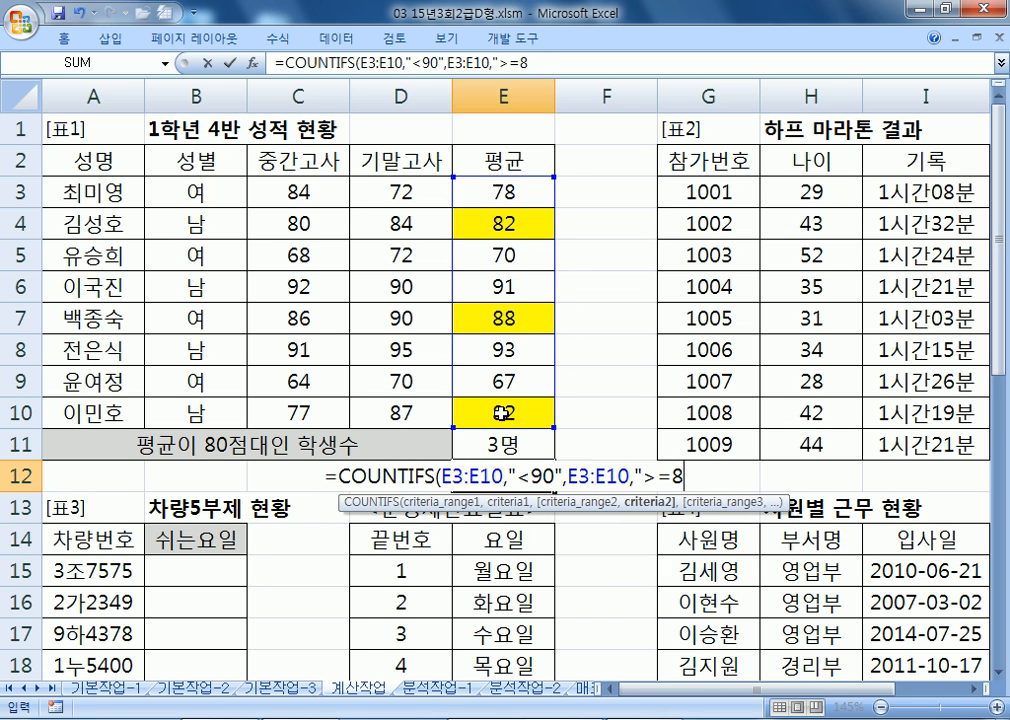
type("0\")")
key("Return")
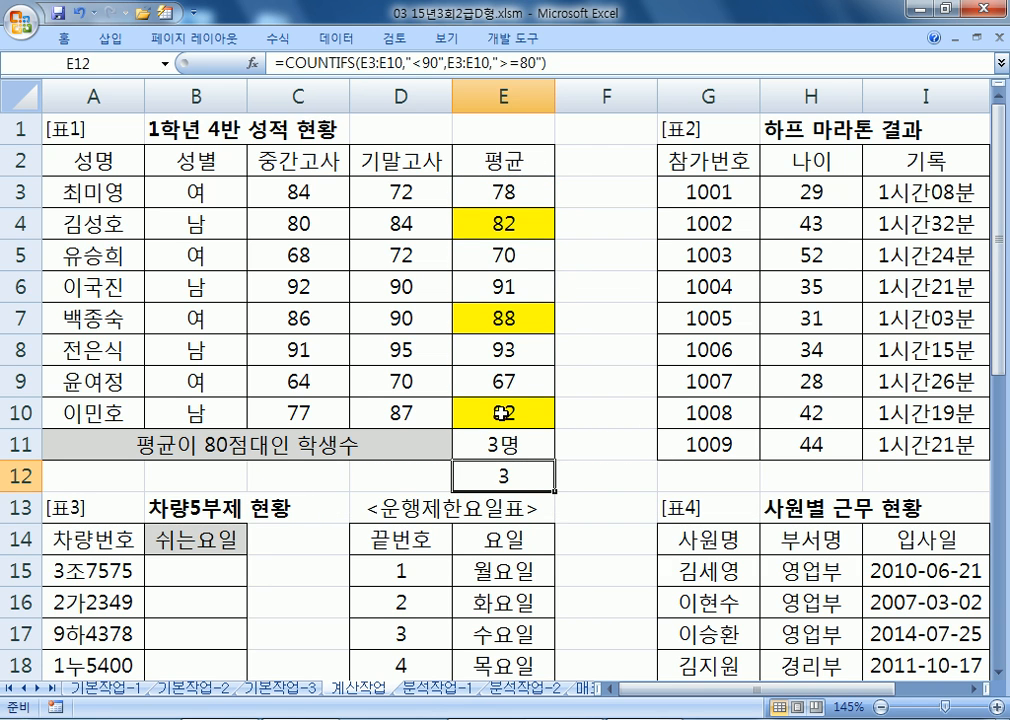
- Compare the criteria order of the formulas in E12 and E11, and delete the trial formula from E12
key("F2")
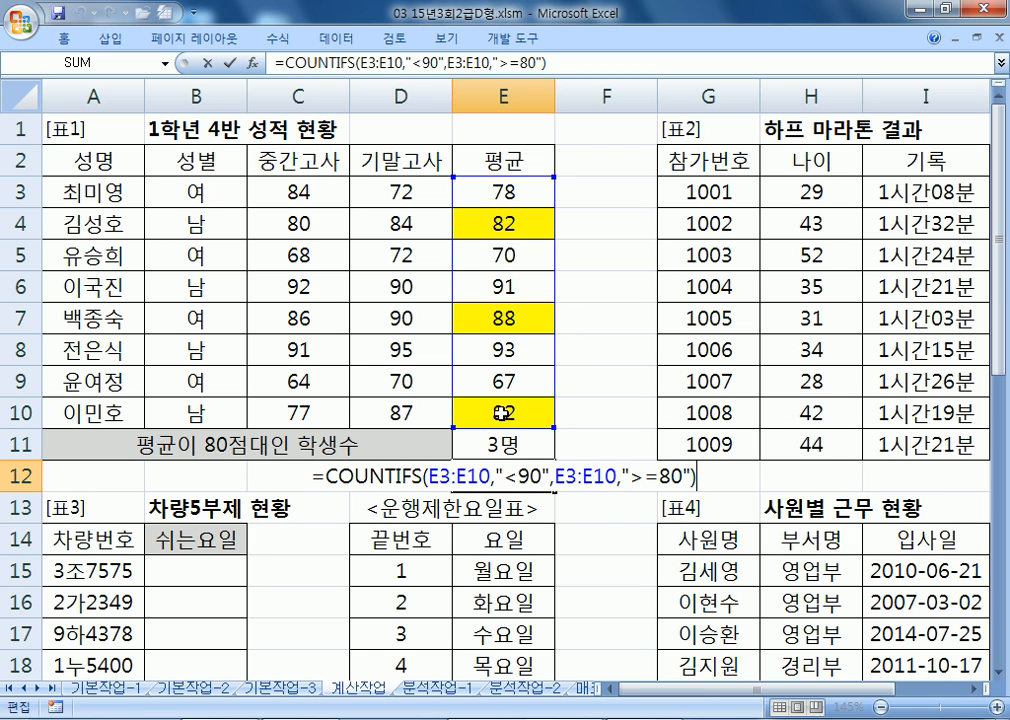
key("Escape")
key("Up")
key("F2")
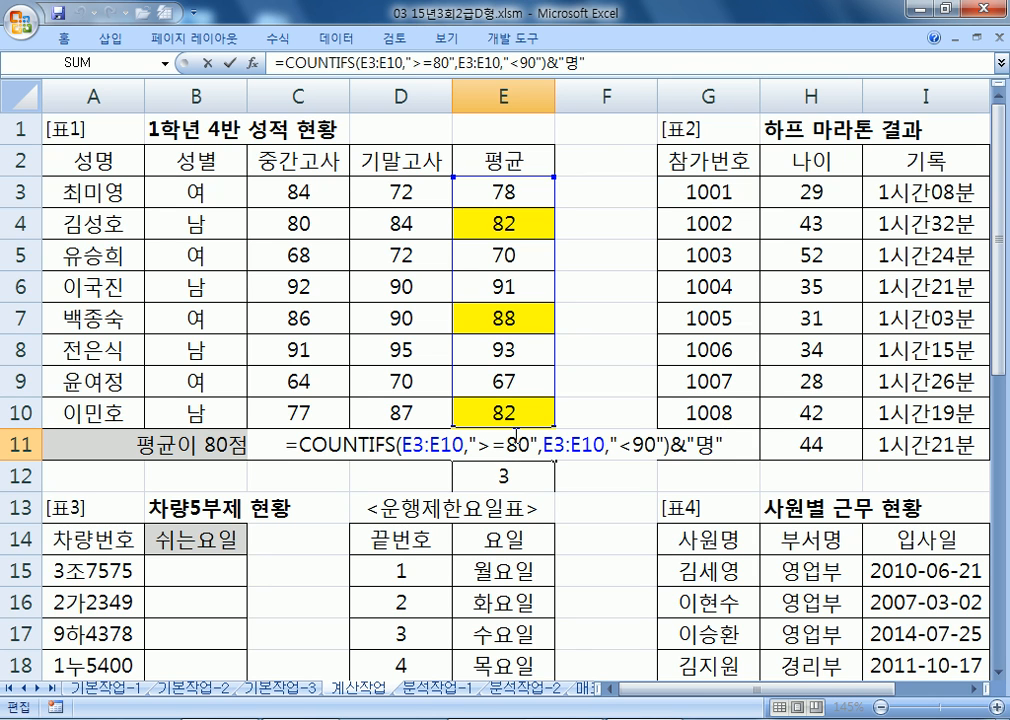
key("Escape")
double_click(514, 476)
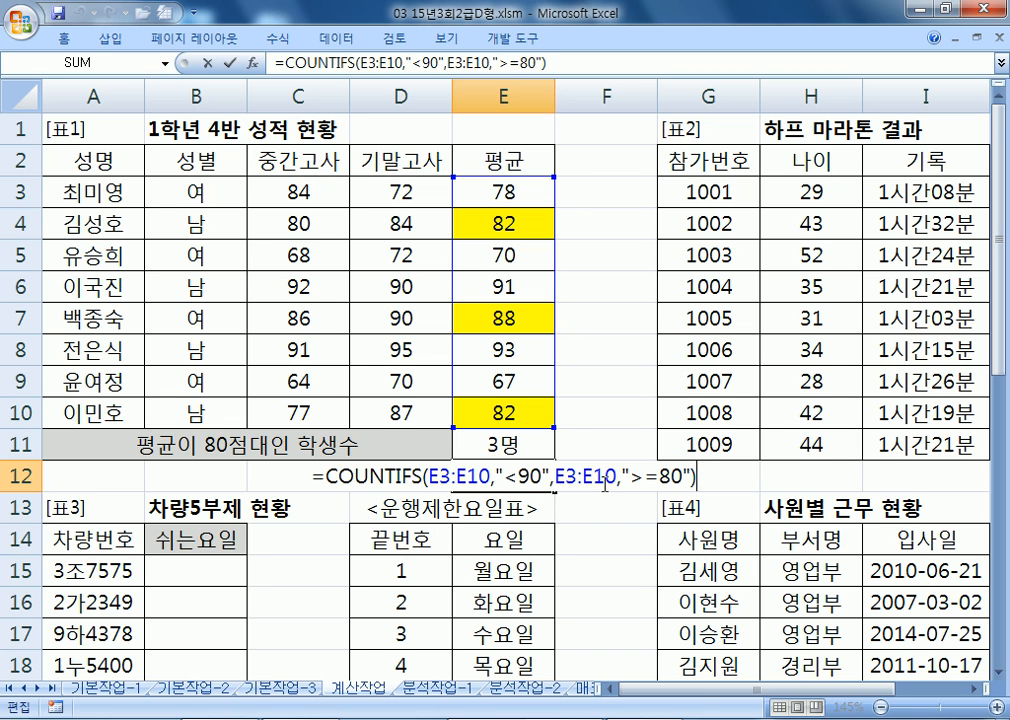
key("ctrl+Return")
key("Delete")
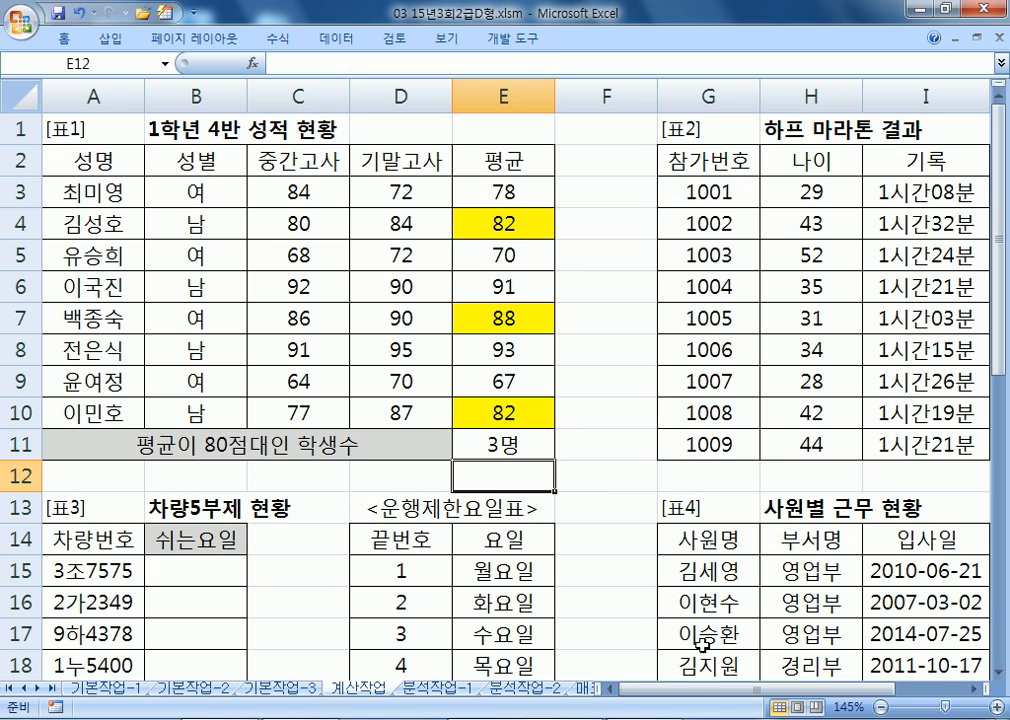
- Enter the note 나의 왼쪽에 있는 기록이 in K3, beside the 결과 column of [표2]
left_click_drag(827, 690, 933, 690)
left_click(525, 196)
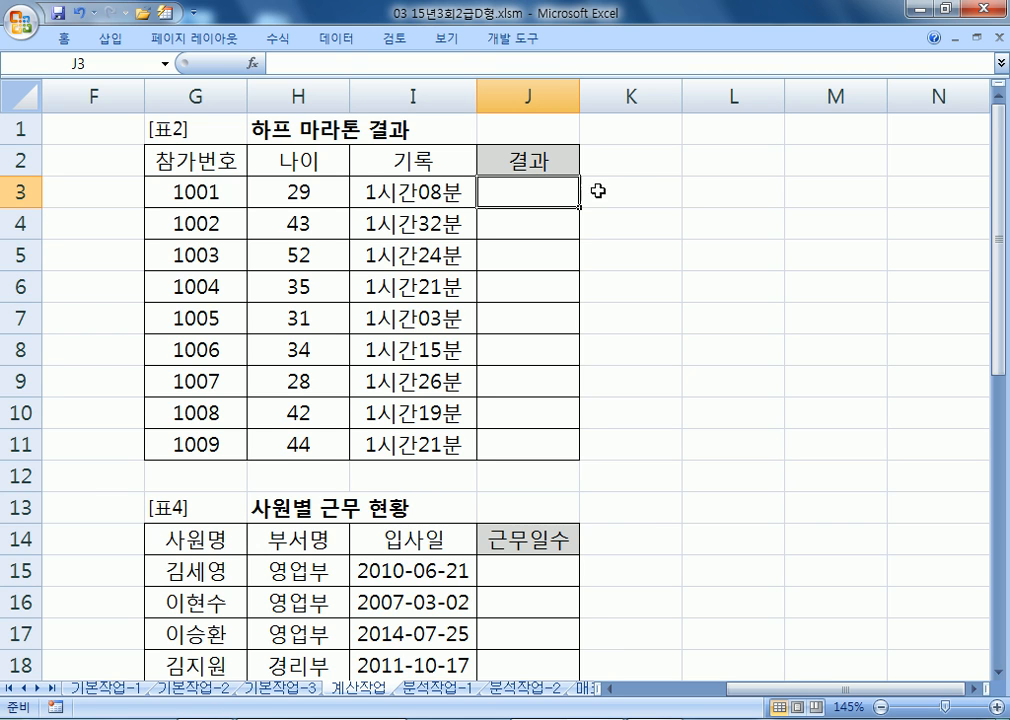
left_click(640, 197)
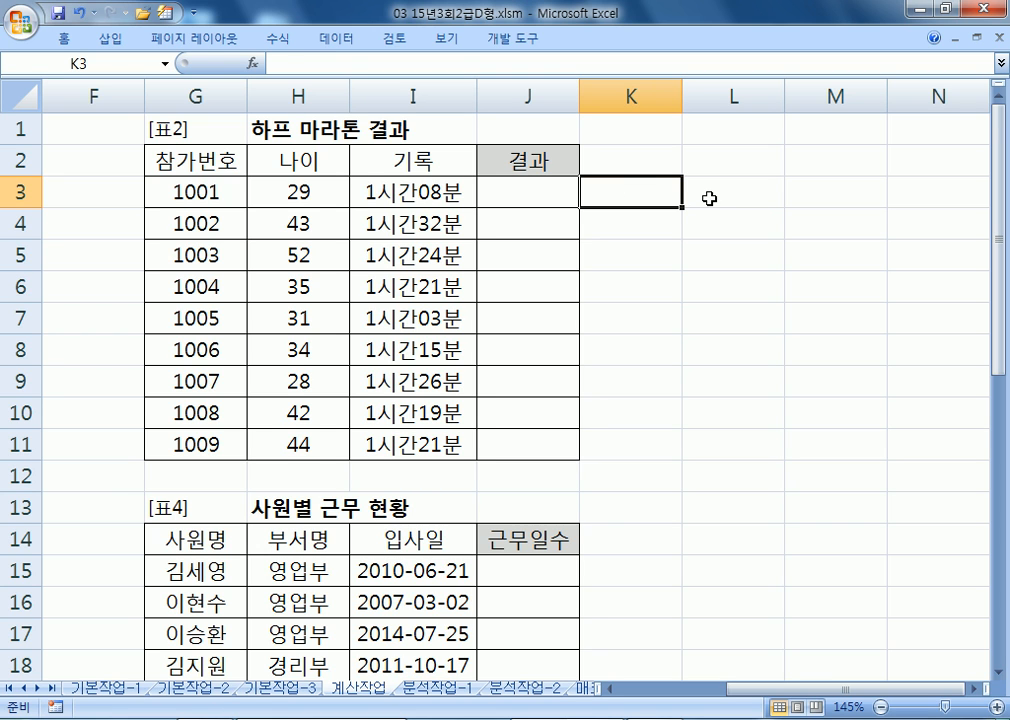
type("나의 윈")
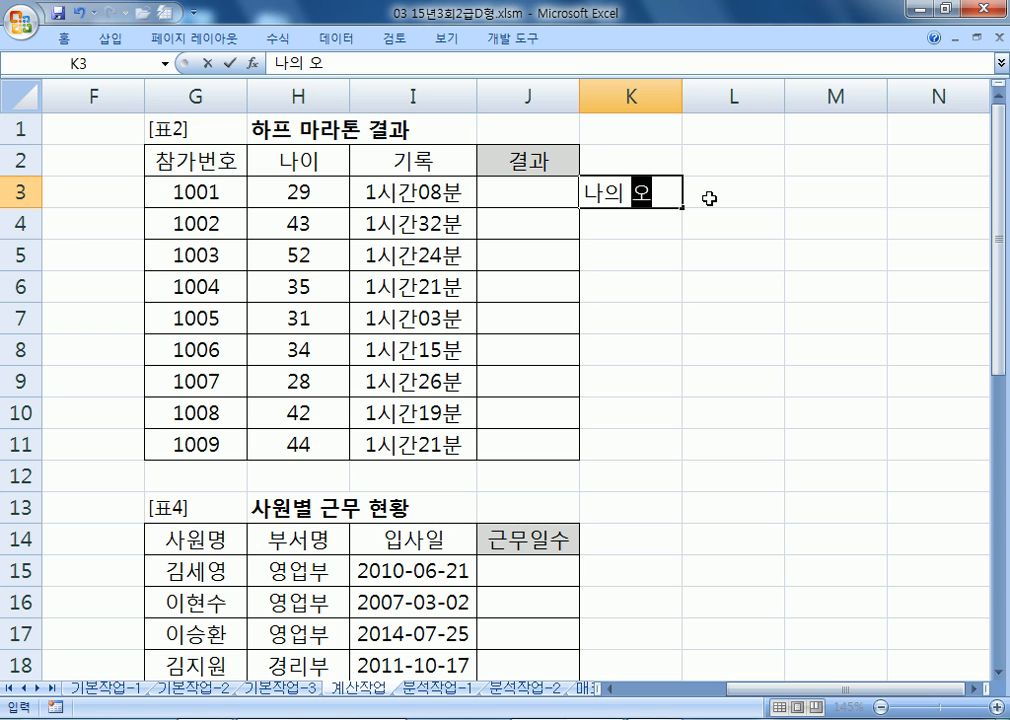
type("쪽에 있")
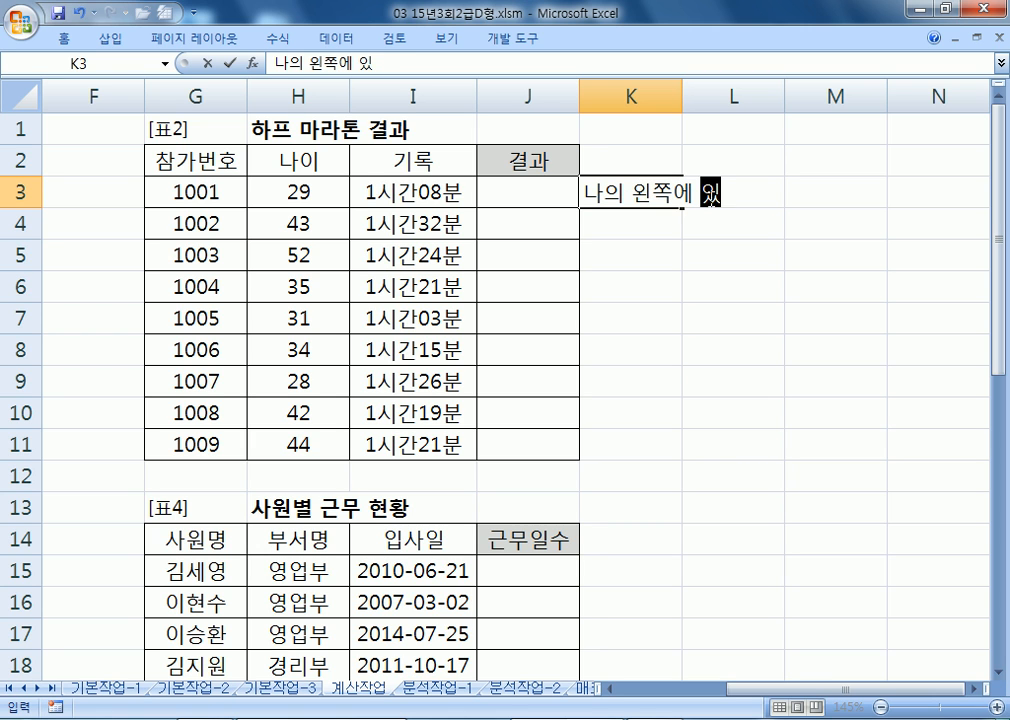
type("는 기록이")
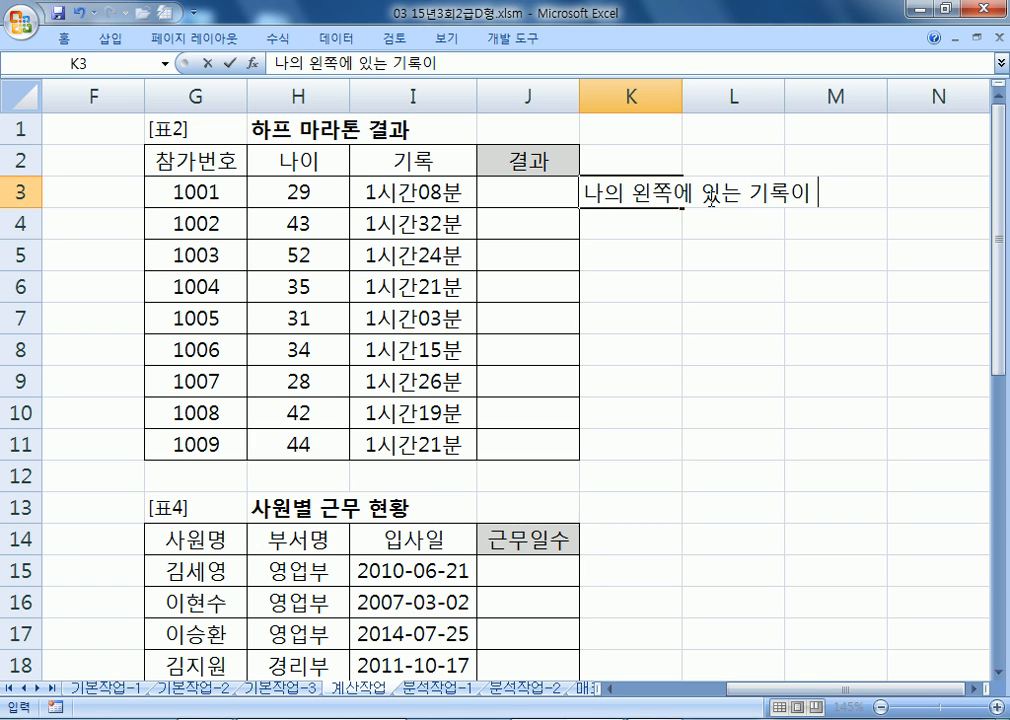
left_click(398, 192)
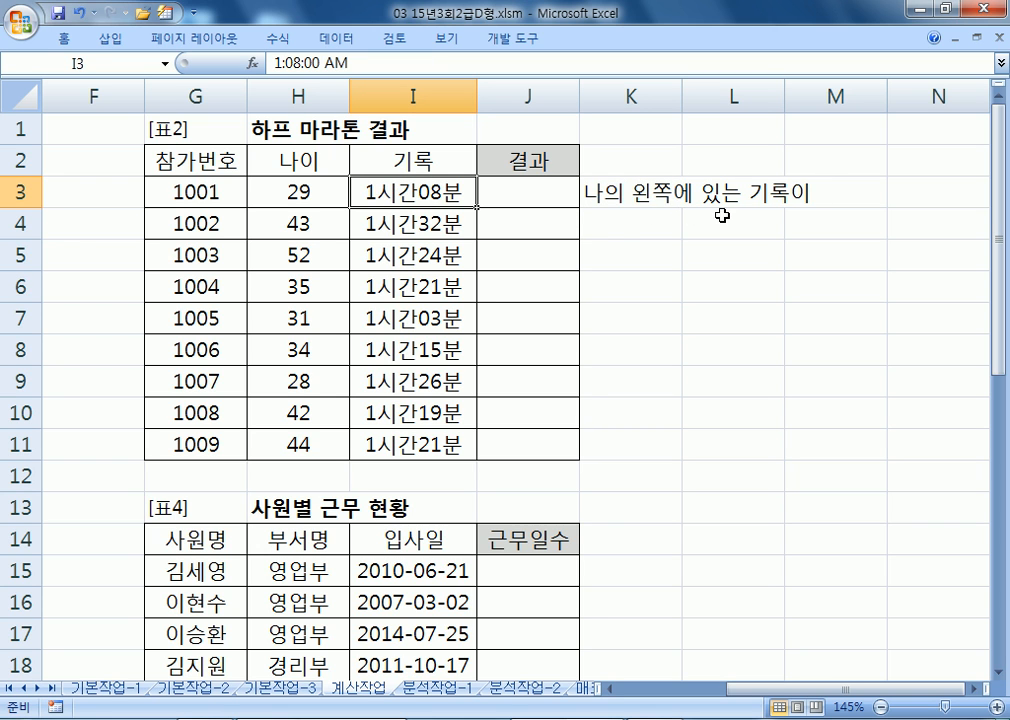
- Enter the note 3번째로 작은 기록보다 작거나 혹은 같다면 in K4
left_click(653, 227)
type("3번ㅉ")
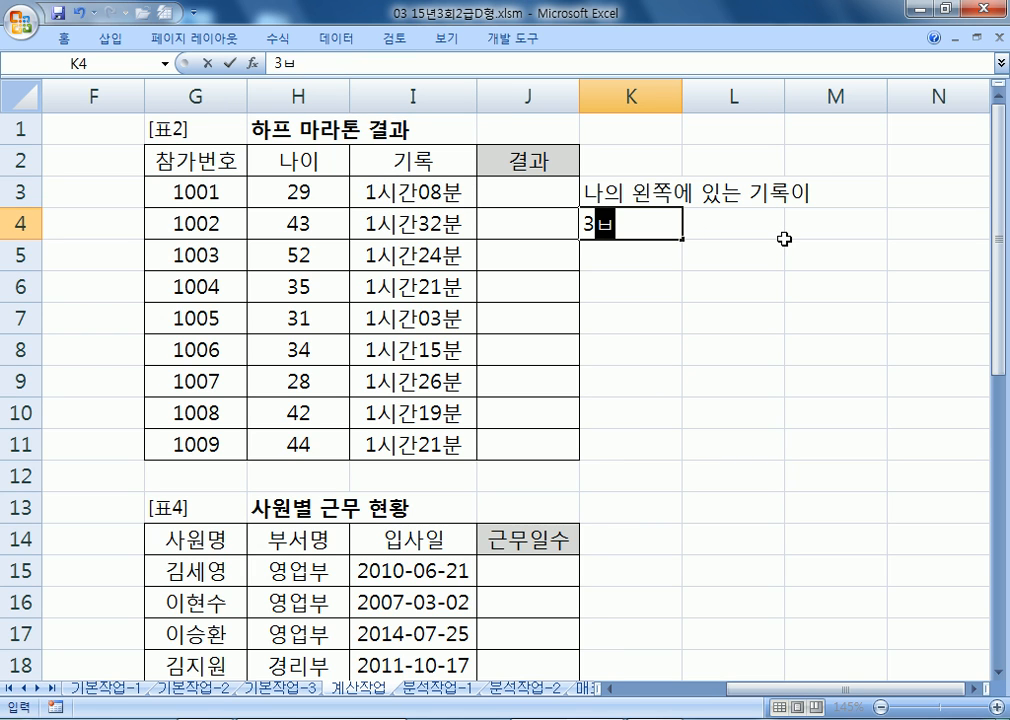
type("째로 작은 ")
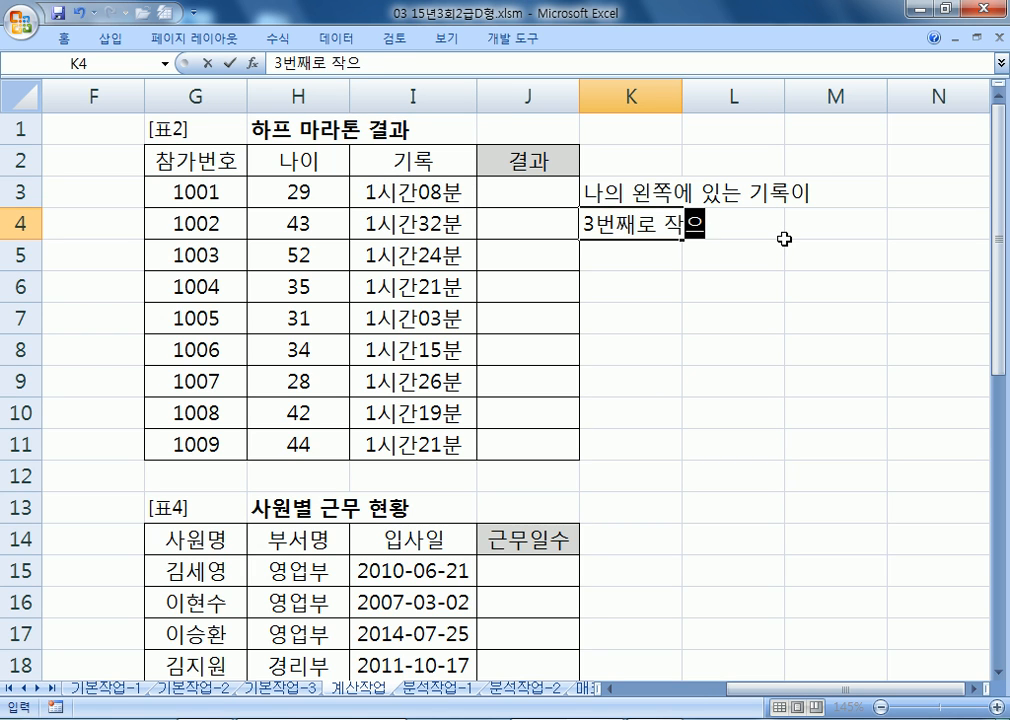
type("기록")
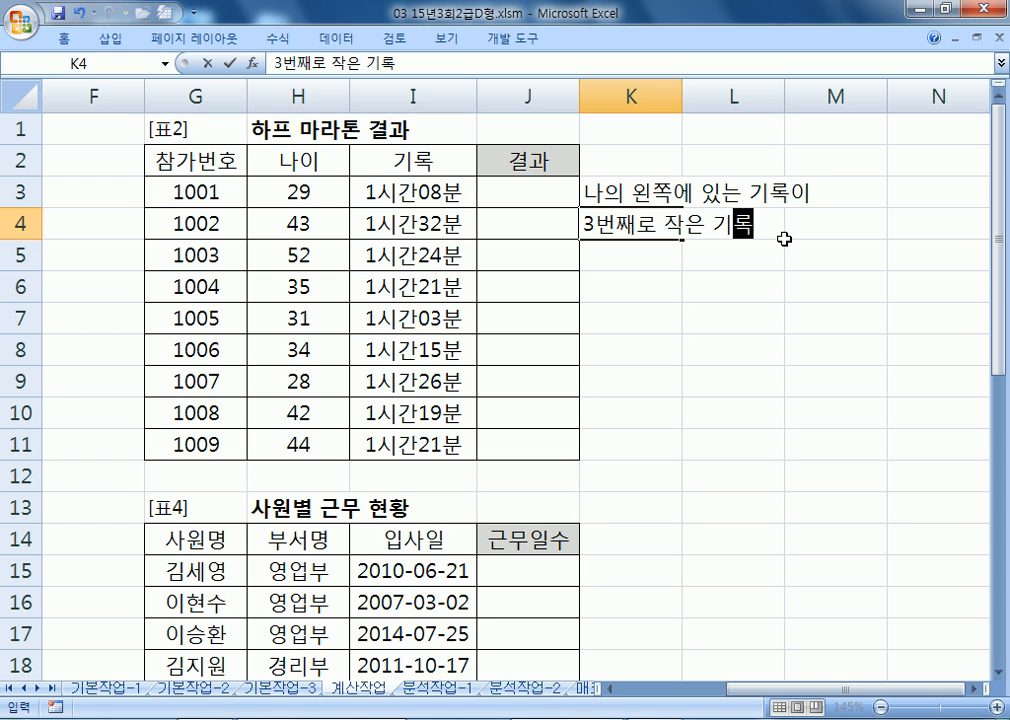
type("보다")
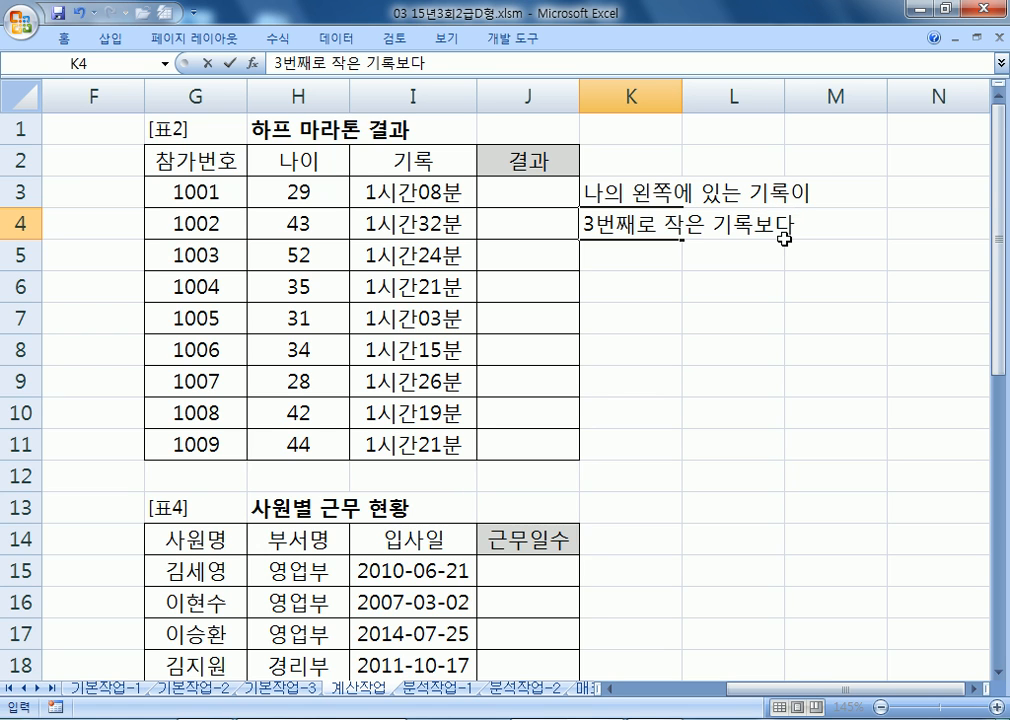
type(" 자ㄱ거나")
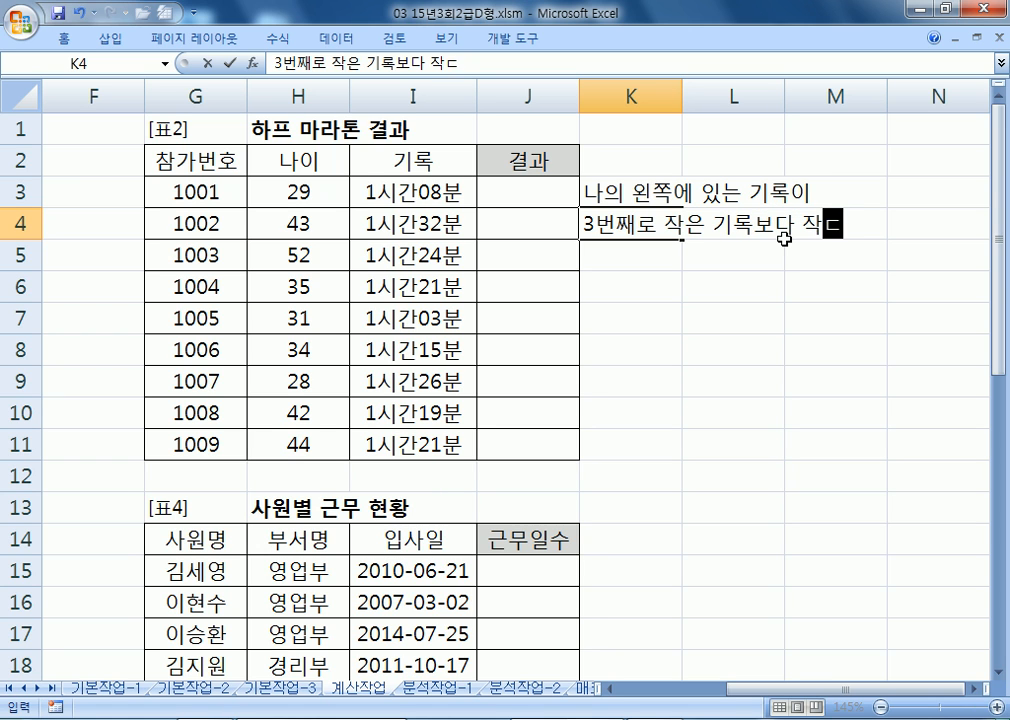
type(" 혹은 같ㅇ")
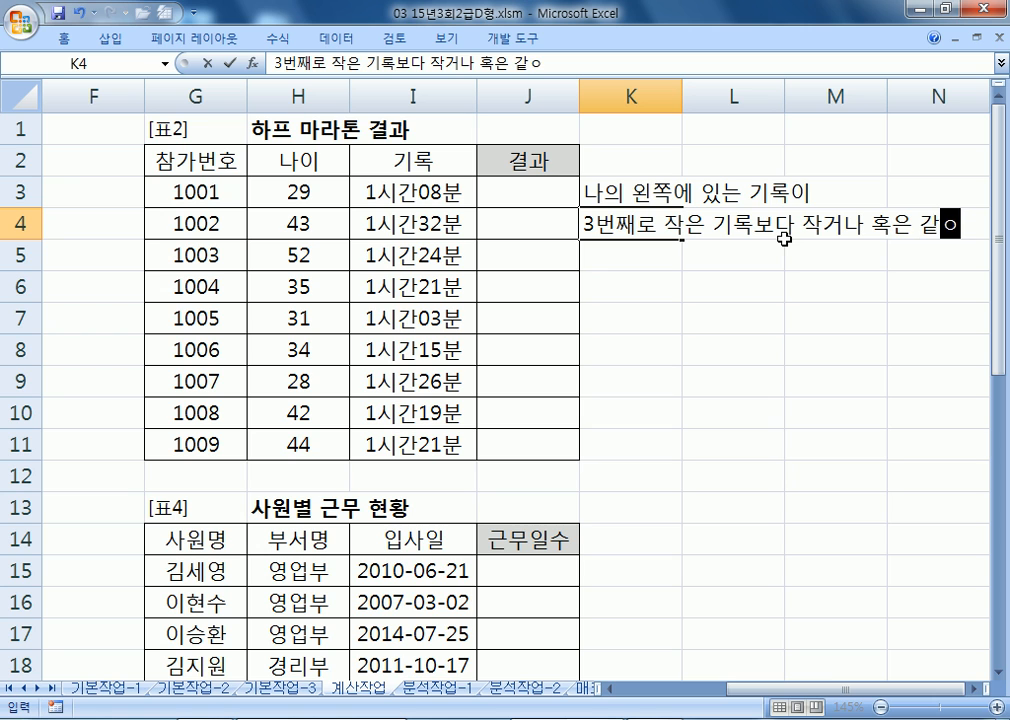
key("BackSpace")
type("다면")
key("Return")
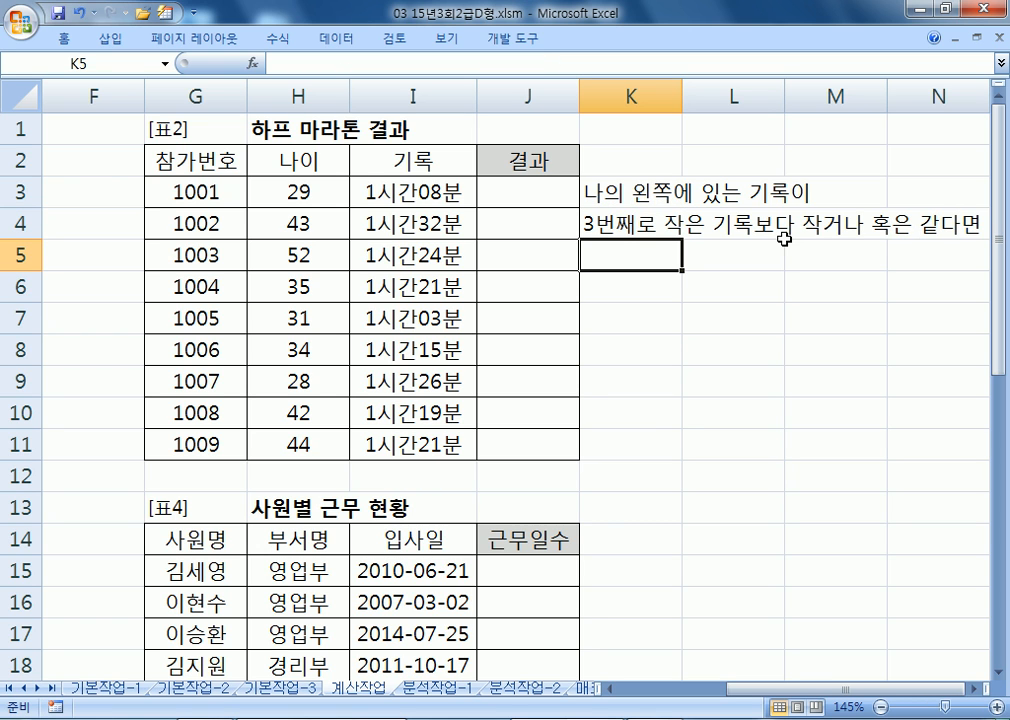
- Compare the records in I7 and I3 with the condition written in K4
left_click(972, 689)
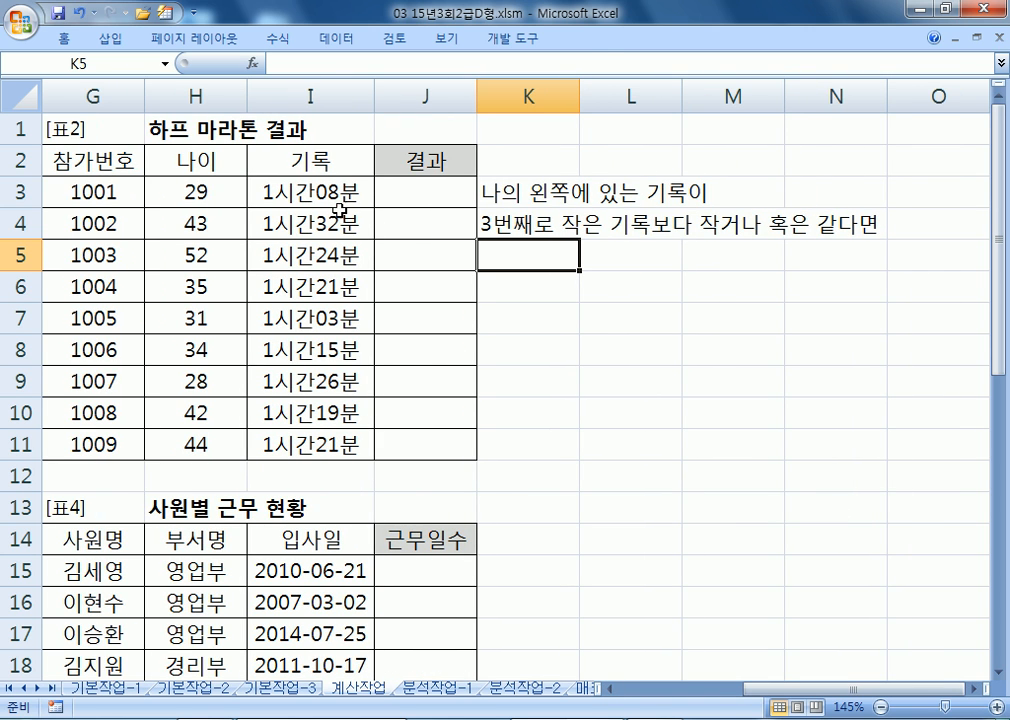
left_click(379, 312)
left_click(330, 319)
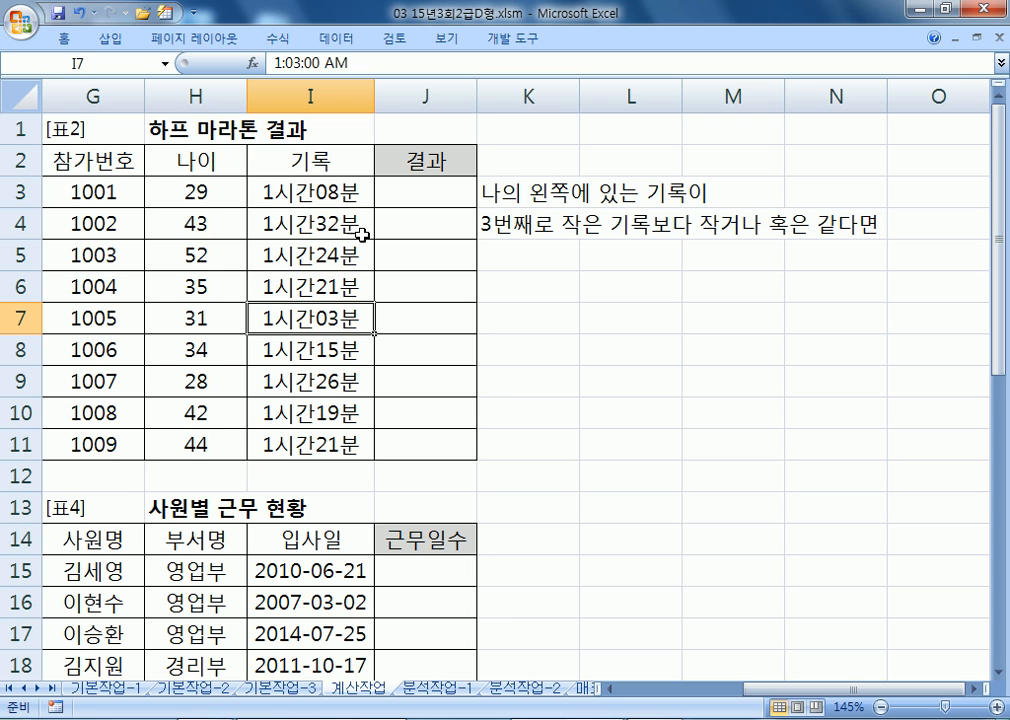
left_click(355, 196)
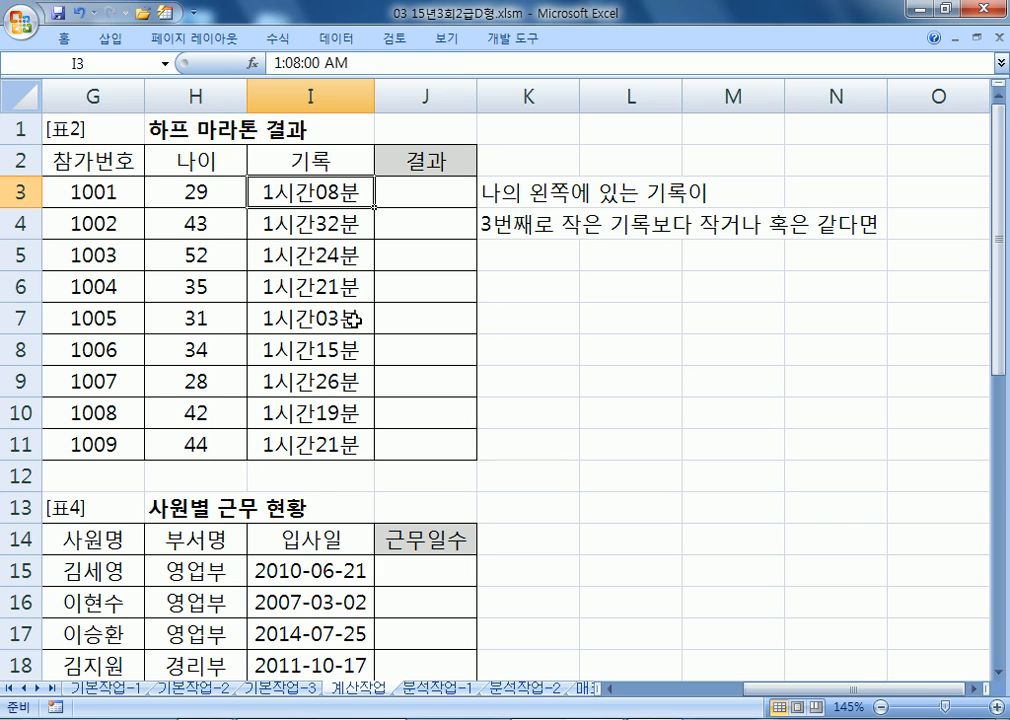
left_click(516, 225)
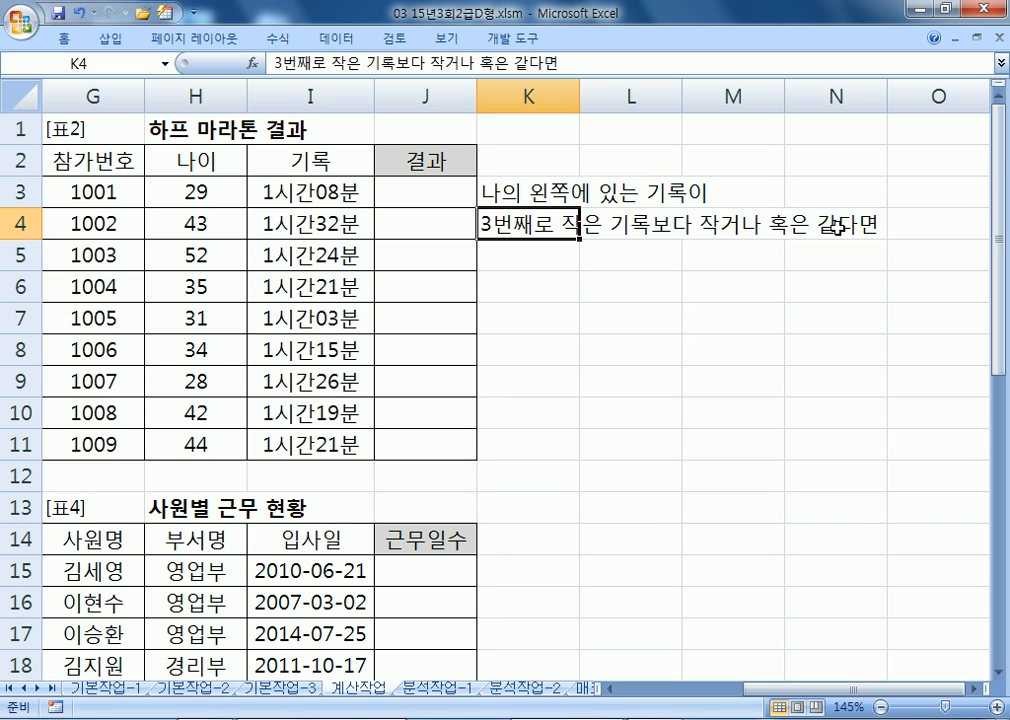
- Enter a trial formula in L5 for the third-smallest record in I3:I11
left_click(611, 258)
type("=ㄴ")
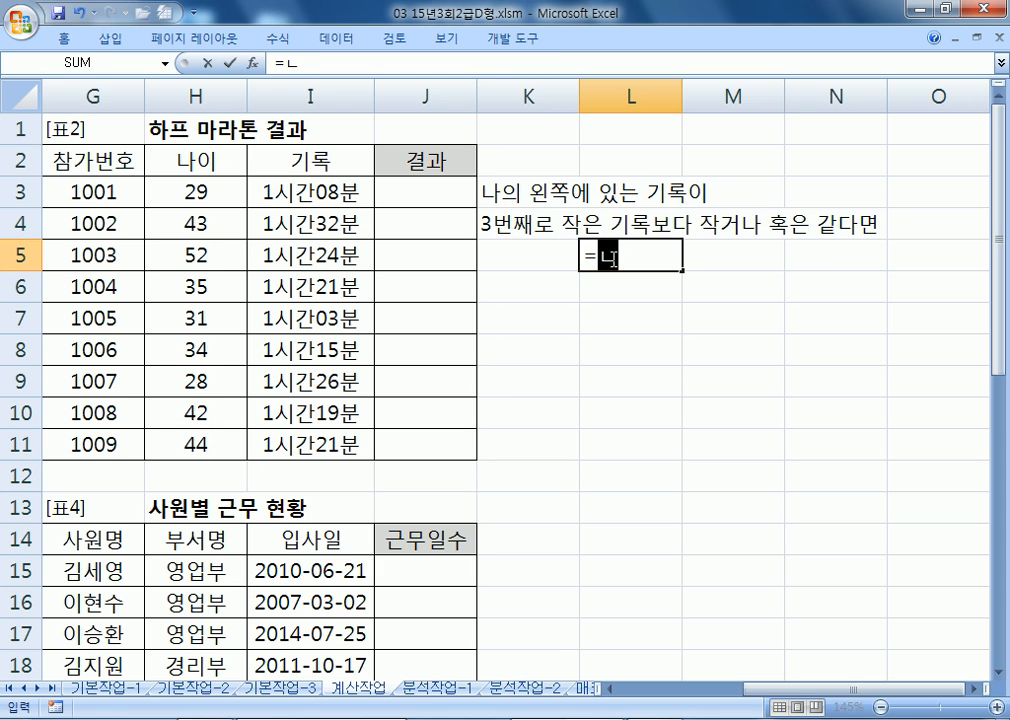
key("BackSpace")
key("Hangul")
type("SAMLL(")
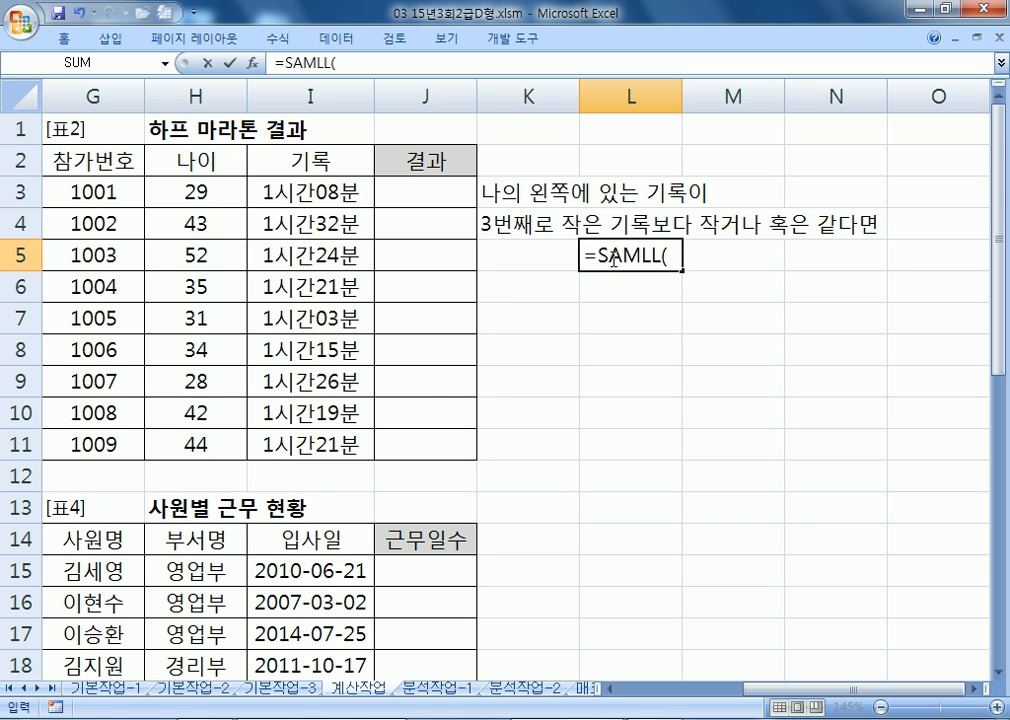
left_click_drag(310, 192, 335, 444)
type(",3")
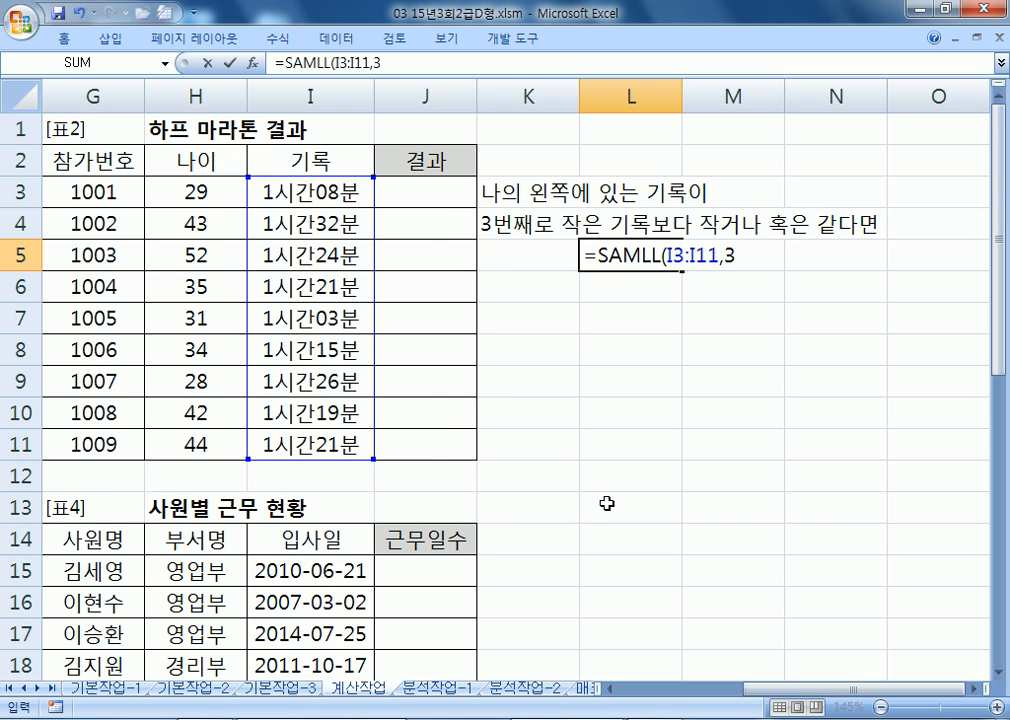
key("Return")
- Correct the function name in the L5 formula to SMALL
left_click(647, 253)
key("F2")
left_click(614, 257)
key("Delete")
key("Right")
type("A")
key("Return")
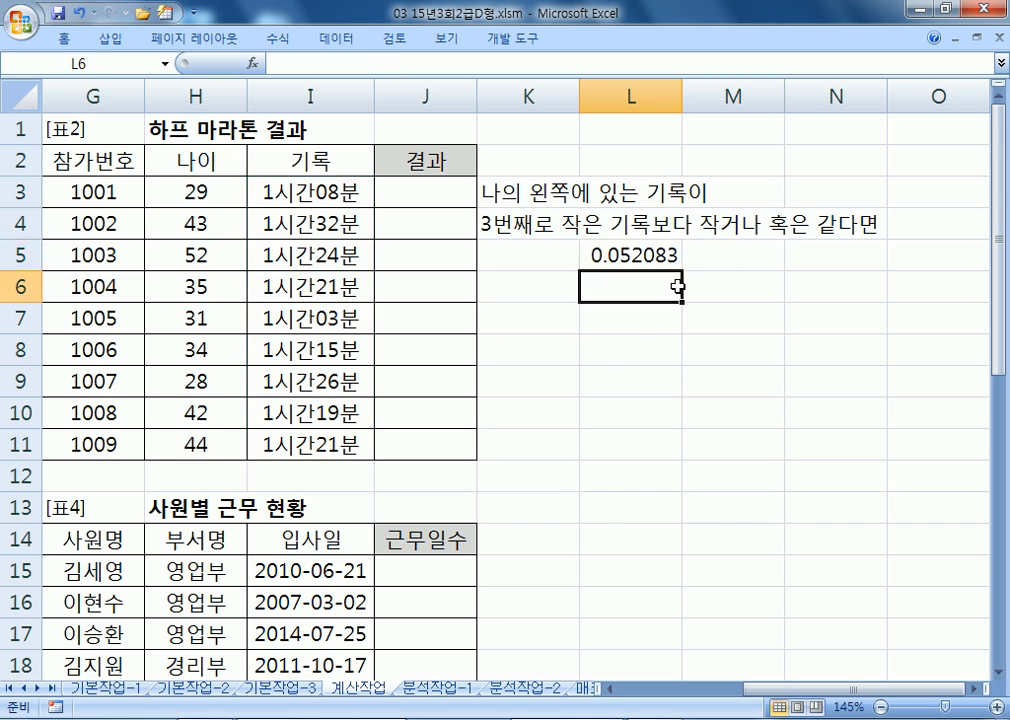
- Check the L5 formula against the record in I3, and convert L5 to the plain text =SMALL(I3:I11,3)
left_click(663, 260)
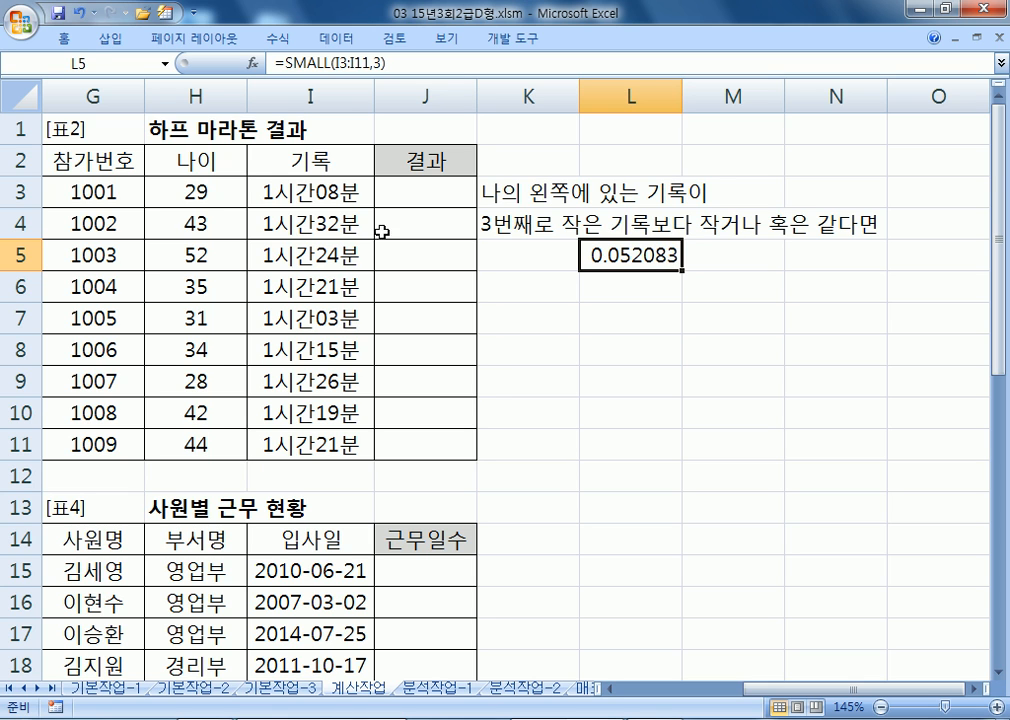
left_click(284, 198)
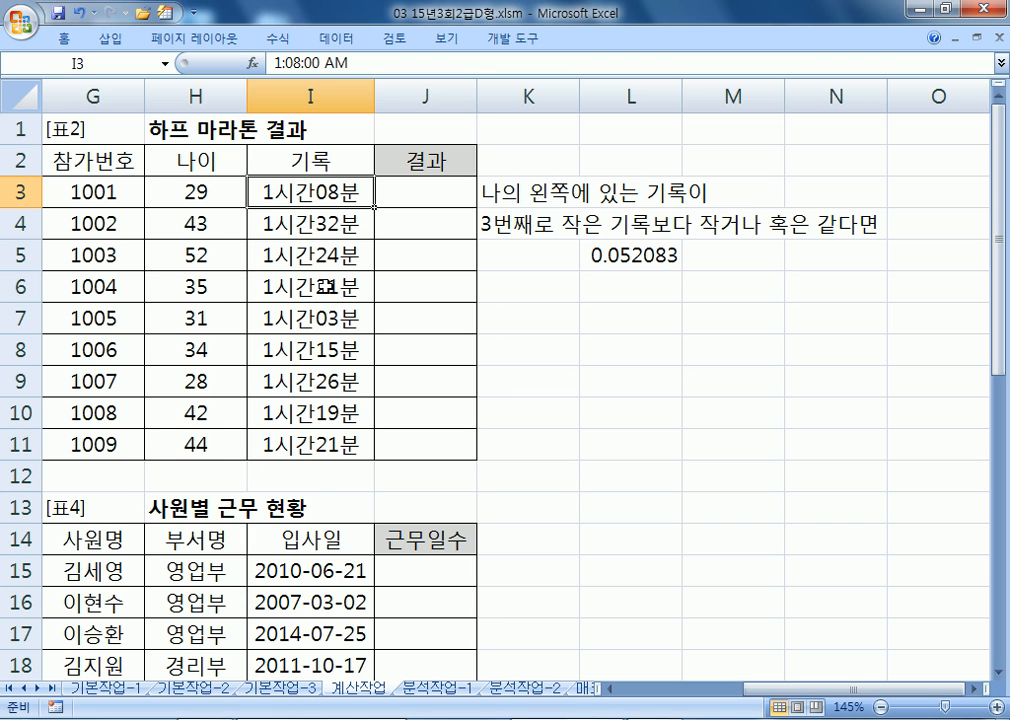
double_click(653, 258)
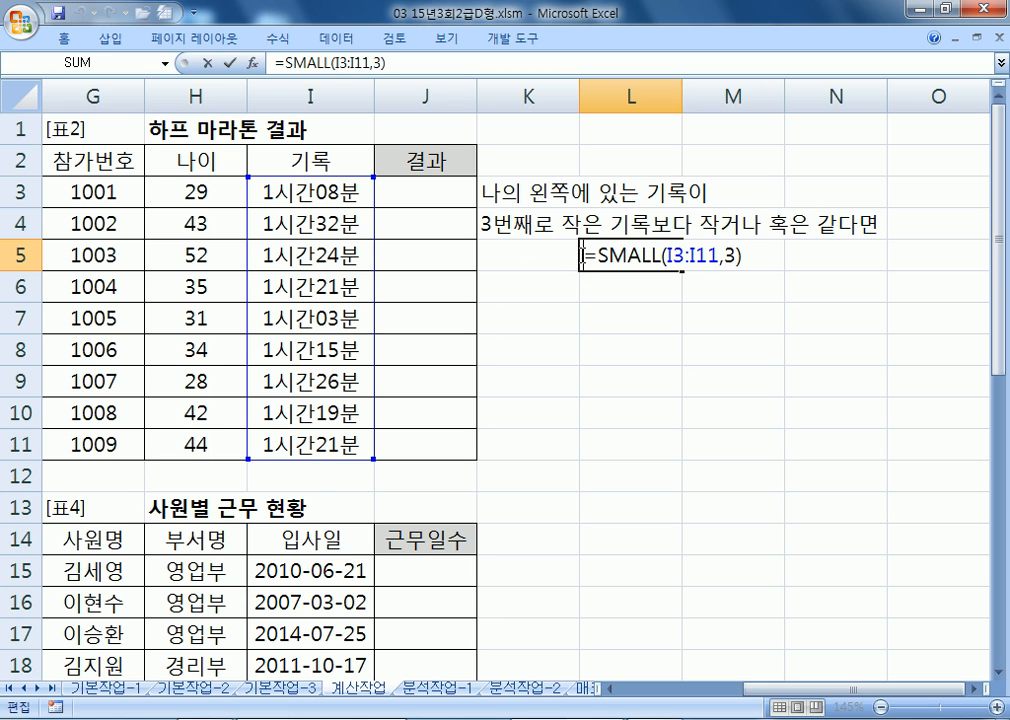
key("Return")
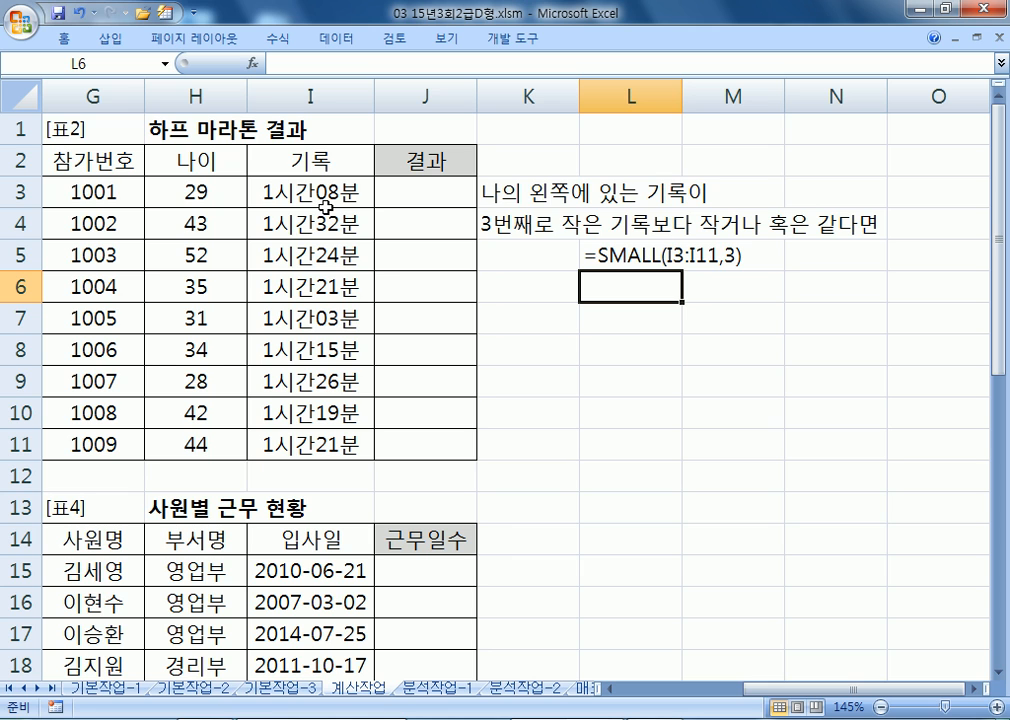
- Start the 결과 formula in J3 with =IF(RANK(I3,$I$3:$I$11,1), using an absolute range and ascending order
left_click(400, 195)
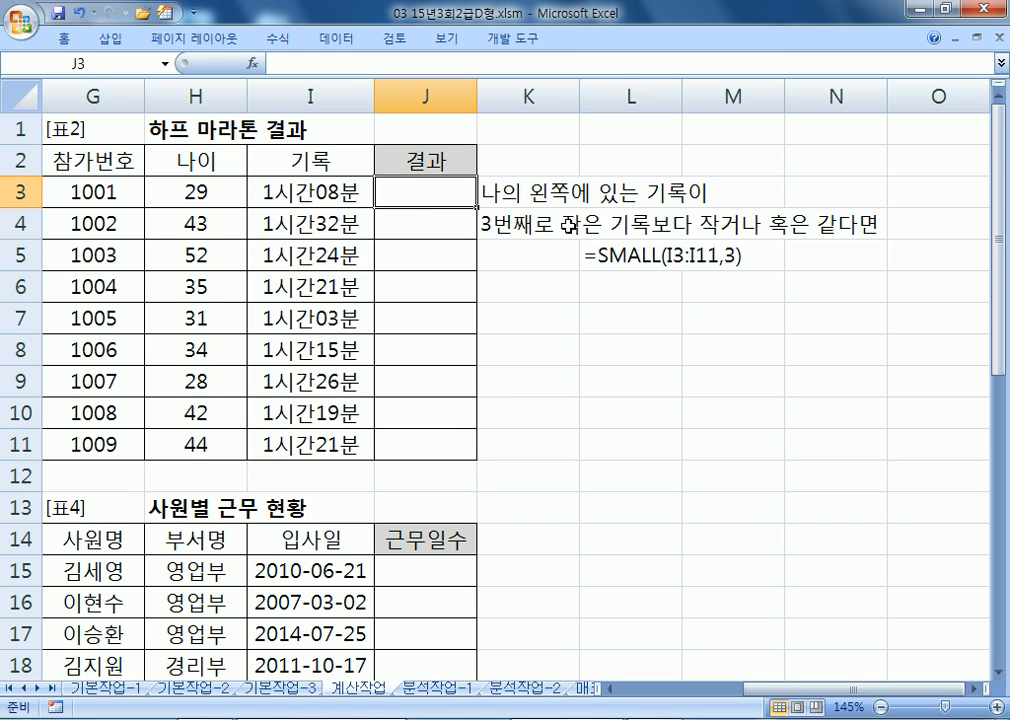
type("=IF(RANK")
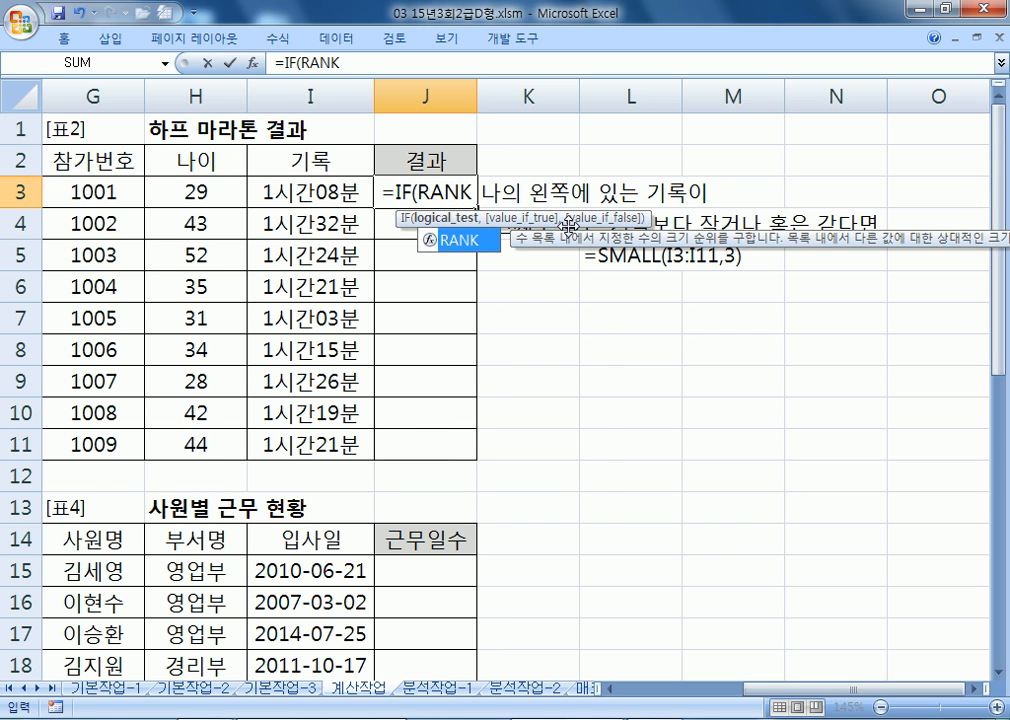
type("(")
left_click(320, 200)
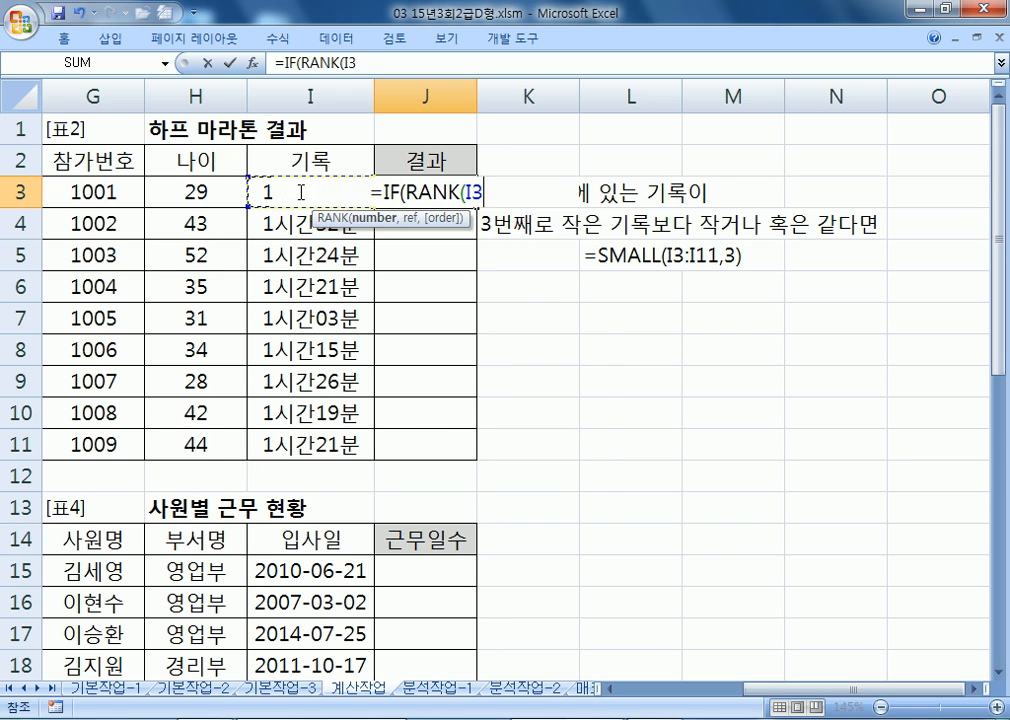
type(",")
left_click_drag(262, 444, 268, 200)
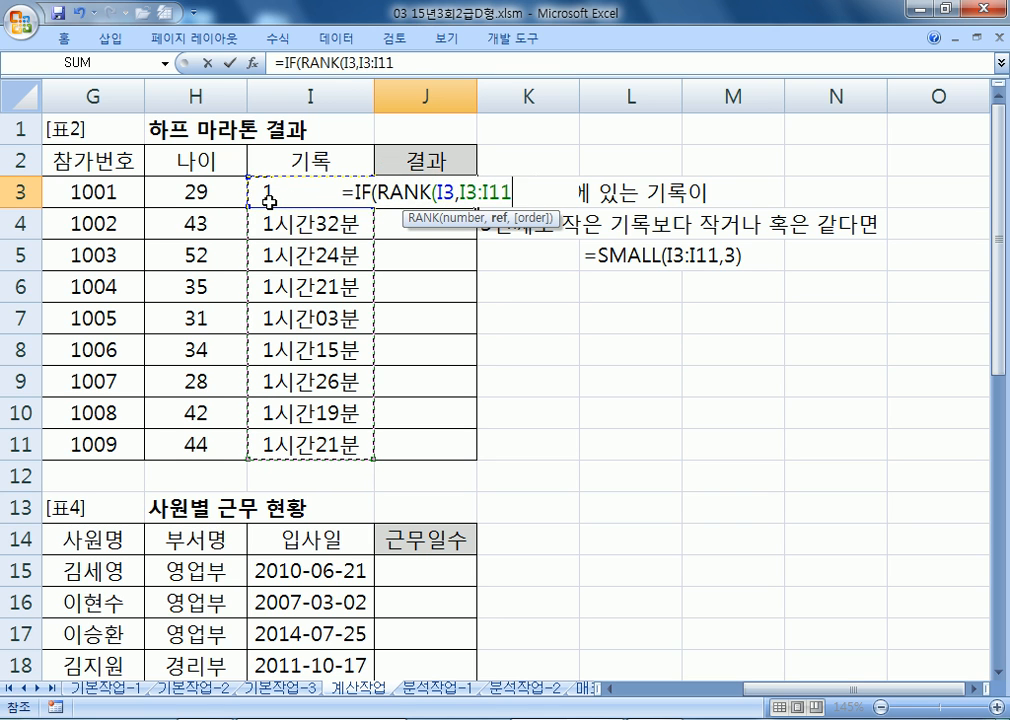
key("F4")
type(",")
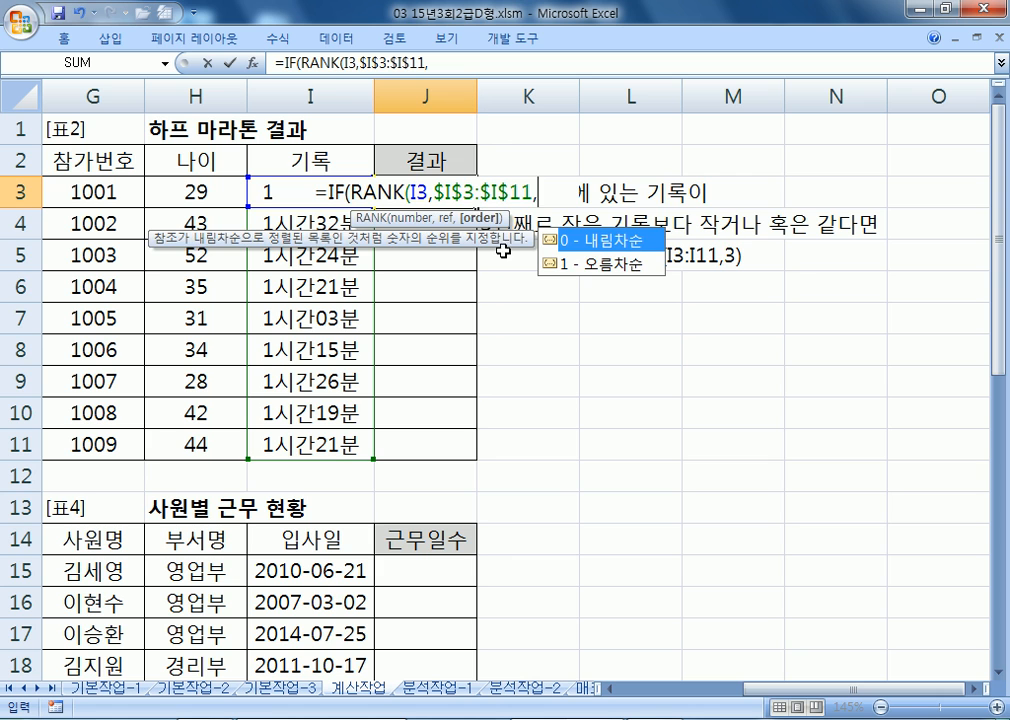
left_click(598, 268)
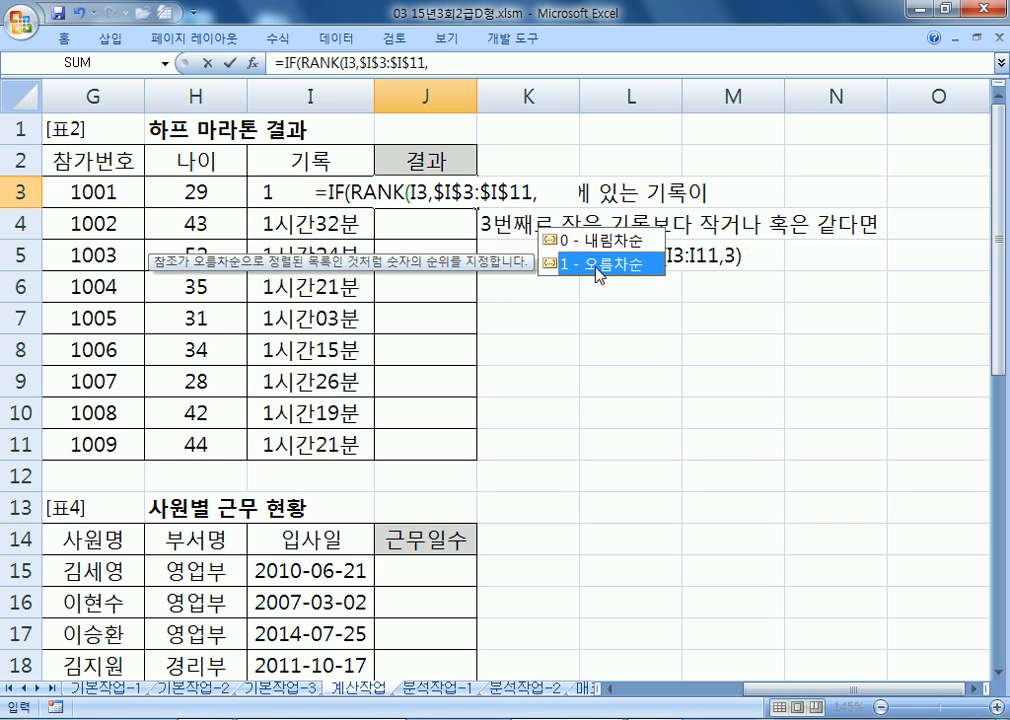
double_click(598, 266)
type(")")
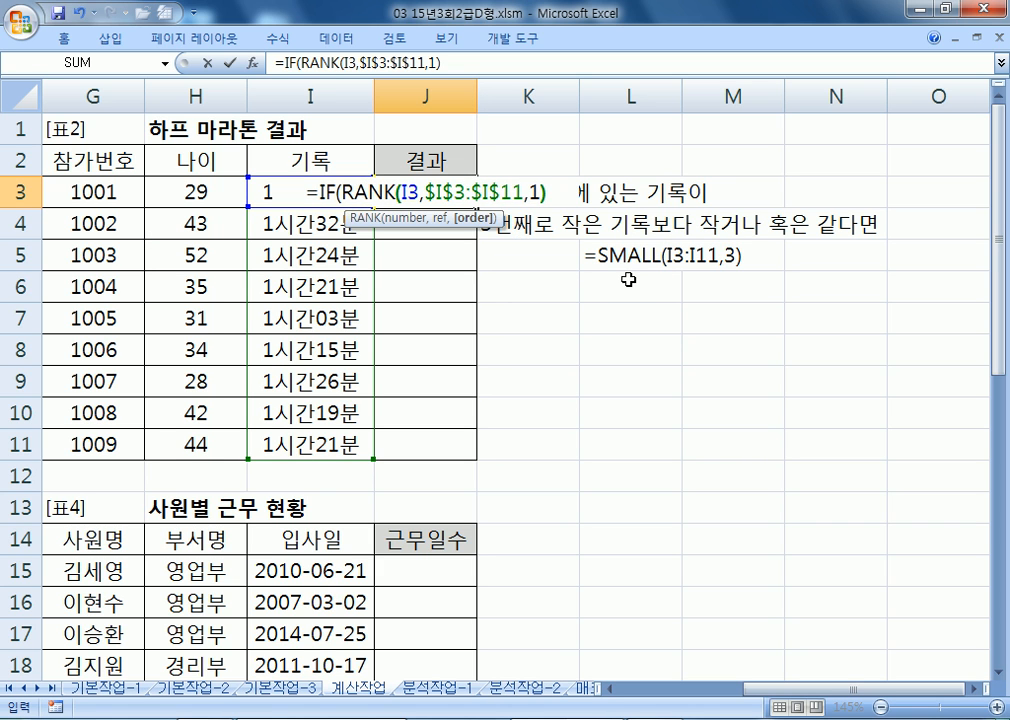
- Complete the J3 formula as =IF(RANK(I3,$I$3:$I$11,1)<=3,"입상","") and fill it down to J11
type(",")
key("BackSpace")
type("<=3")
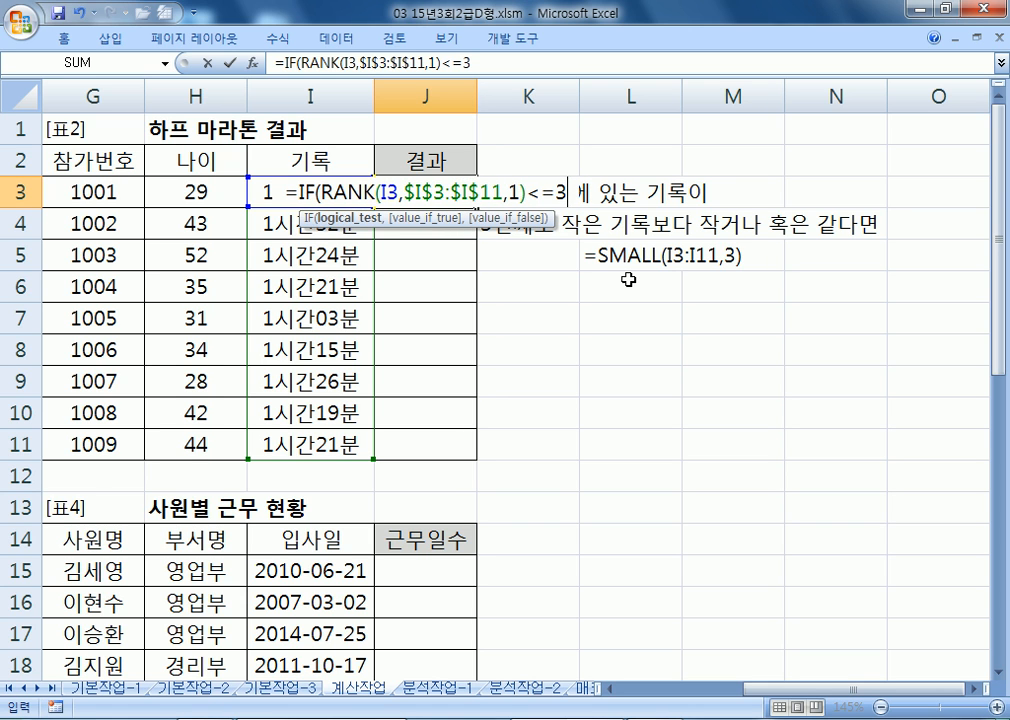
type(",\"ㅇ")
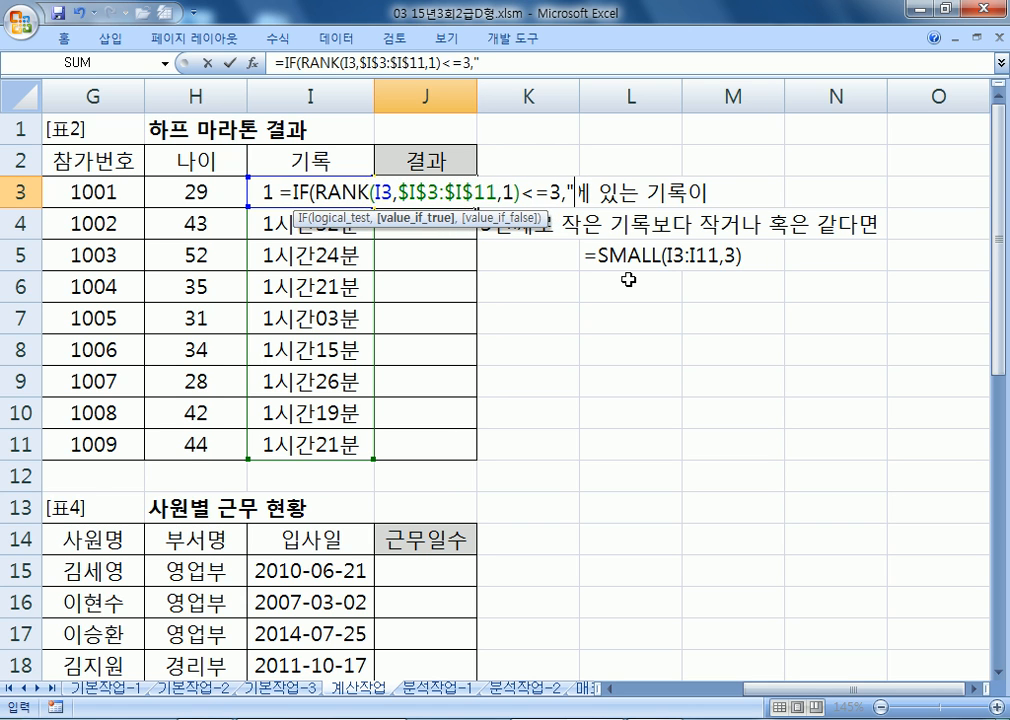
type("입상\"")
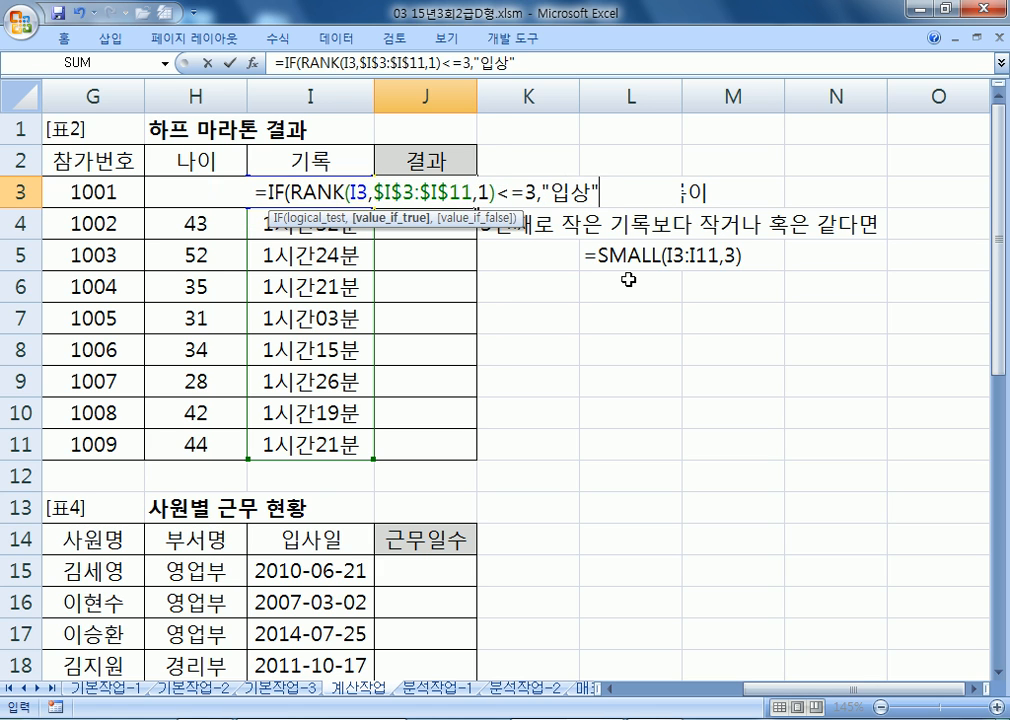
type(",\"\")")
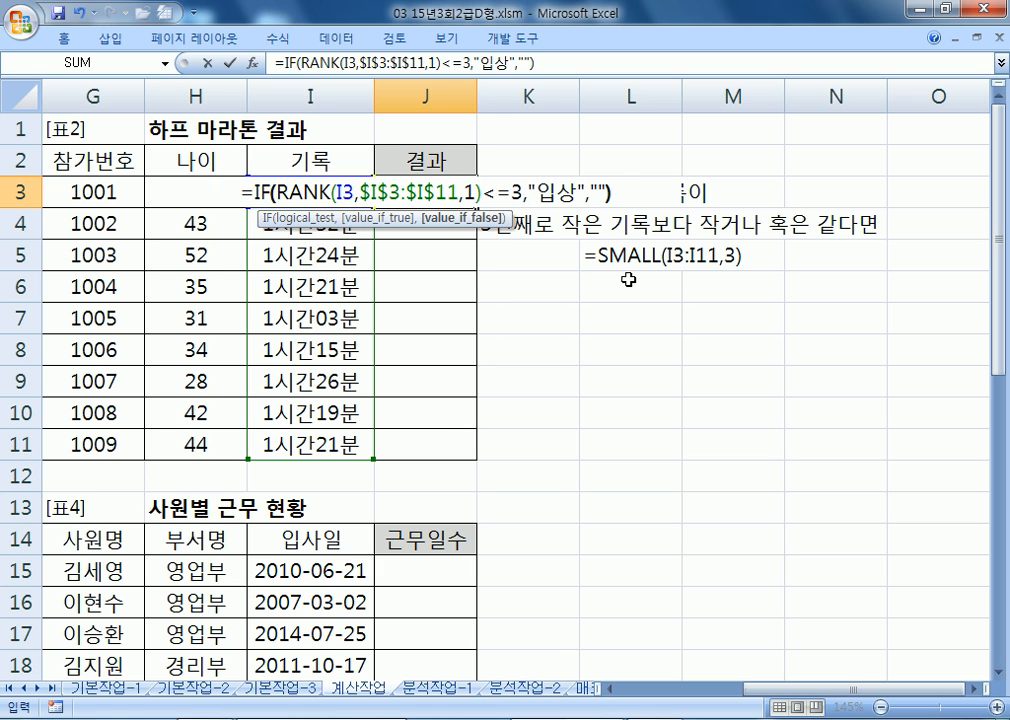
key("Return")
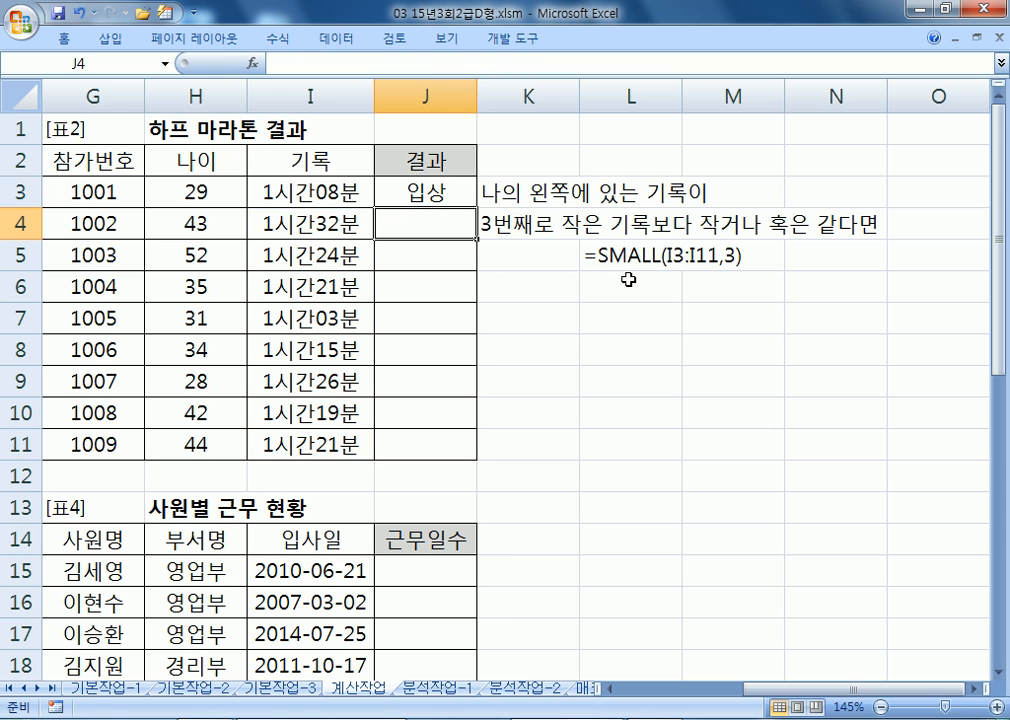
left_click(450, 192)
left_click_drag(475, 209, 474, 447)
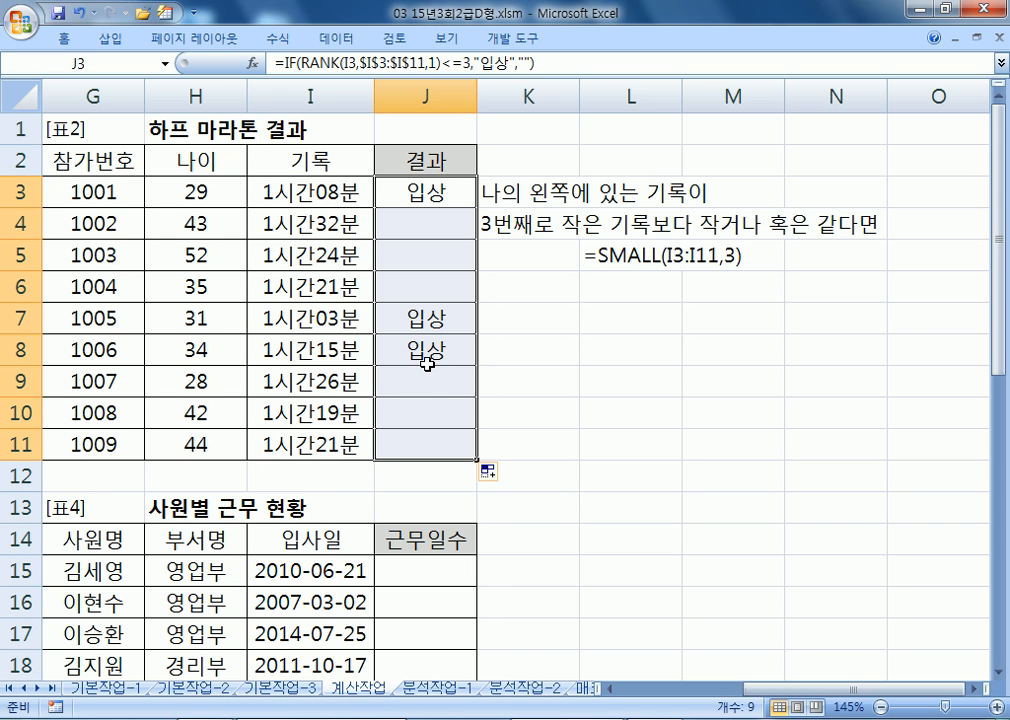
- Copy the whole RANK formula from J3 and paste it into the Notepad window below the existing notes
key("F2")
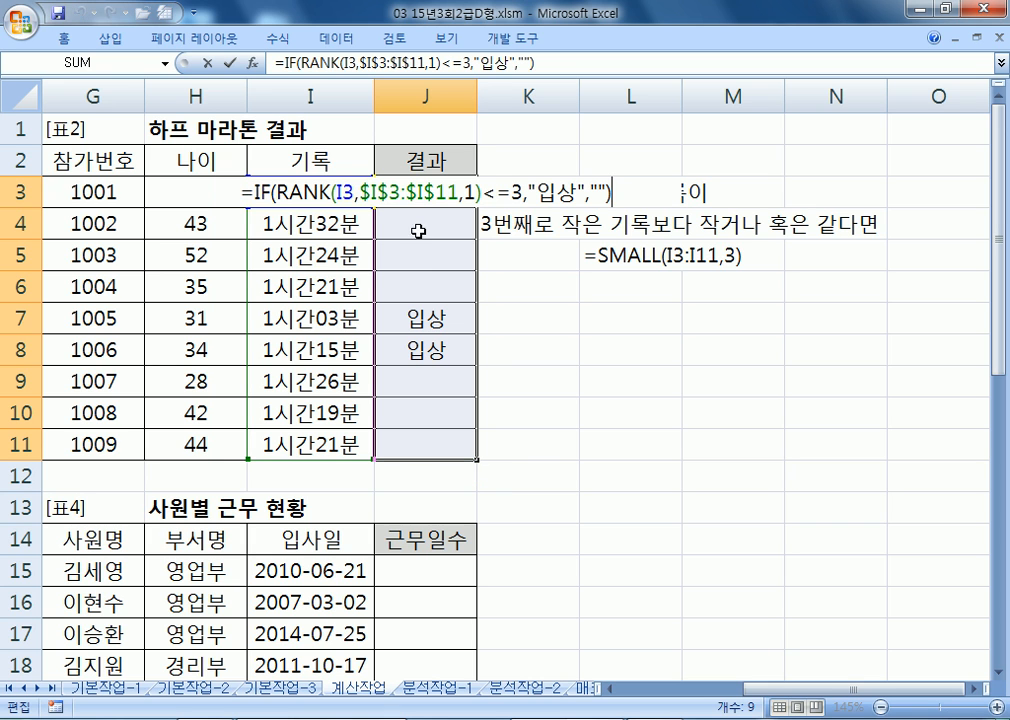
left_click_drag(237, 192, 631, 198)
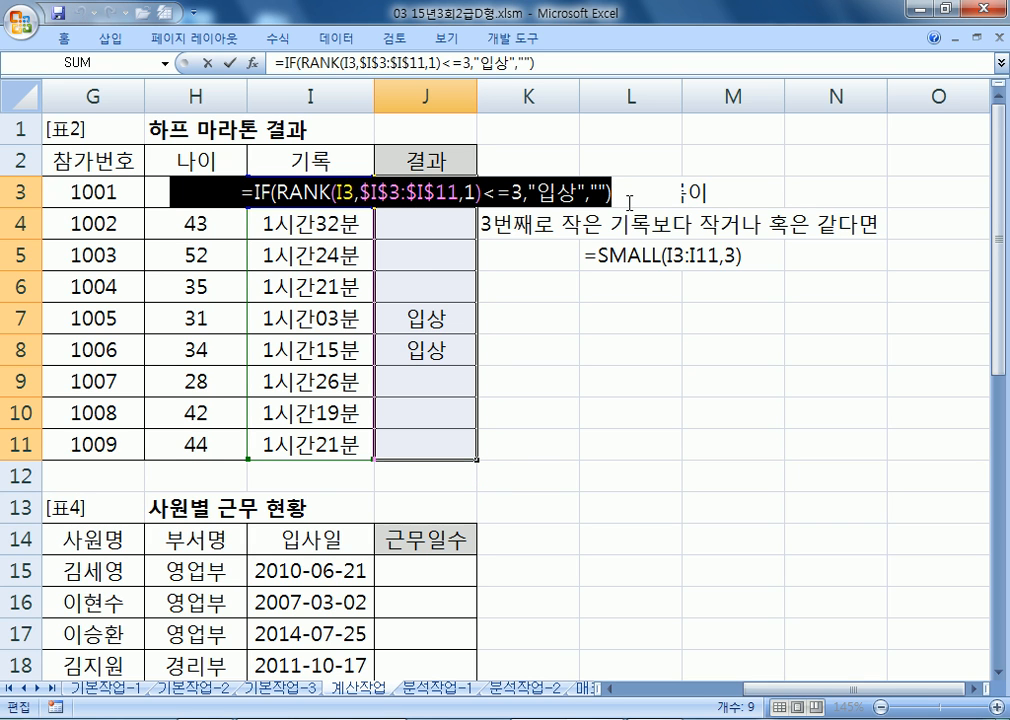
key("Escape")
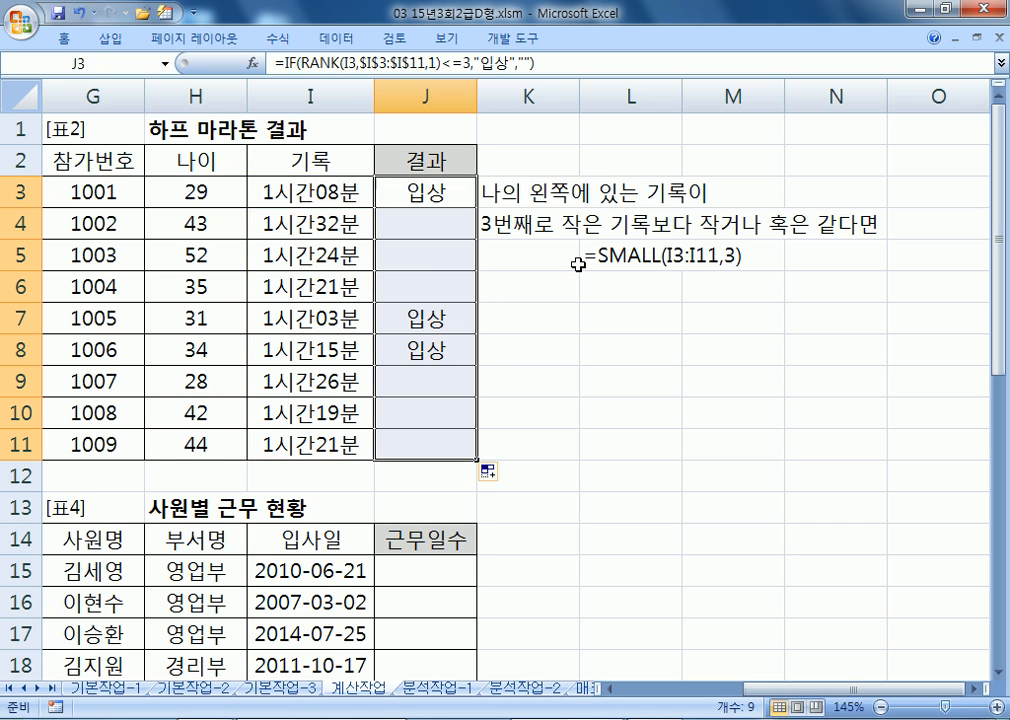
key("alt+Tab")
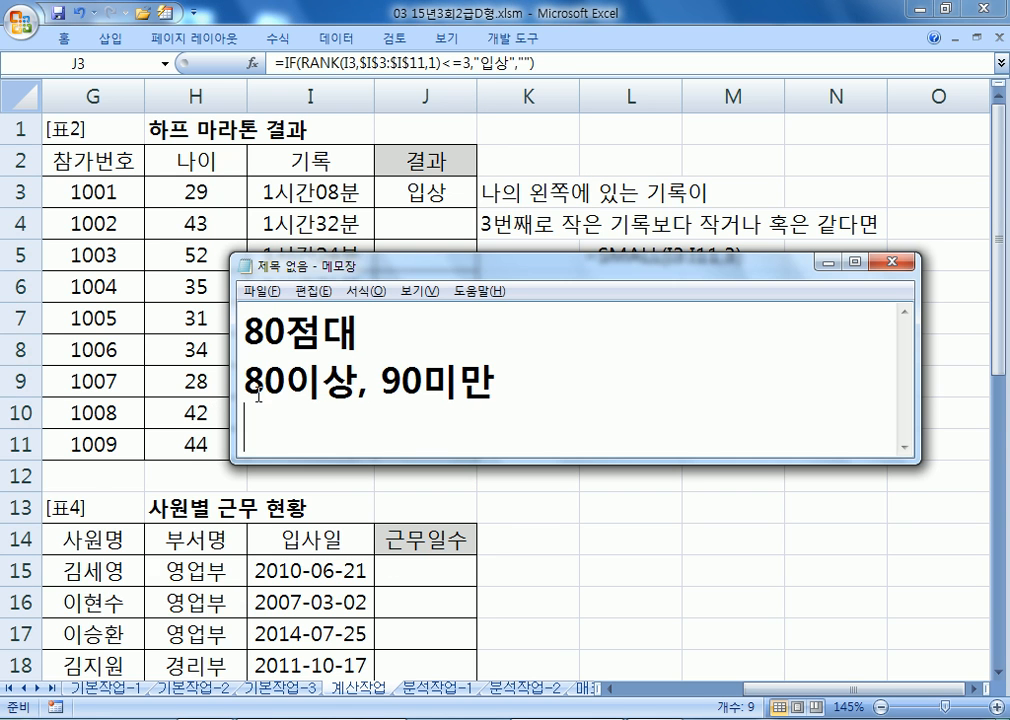
key("ctrl+v")
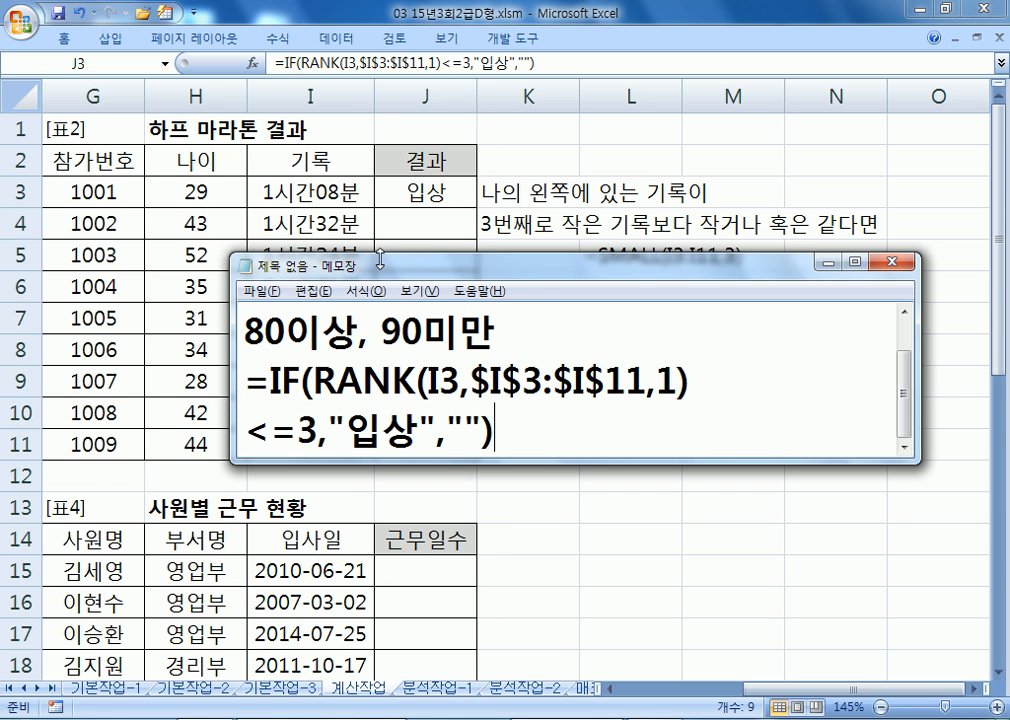
- Enlarge the Notepad window, add a blank line above the RANK formula and a new line below it, and return to Excel
left_click_drag(373, 254, 373, 123)
left_click_drag(232, 194, 3, 194)
left_click(478, 232)
key("Return")
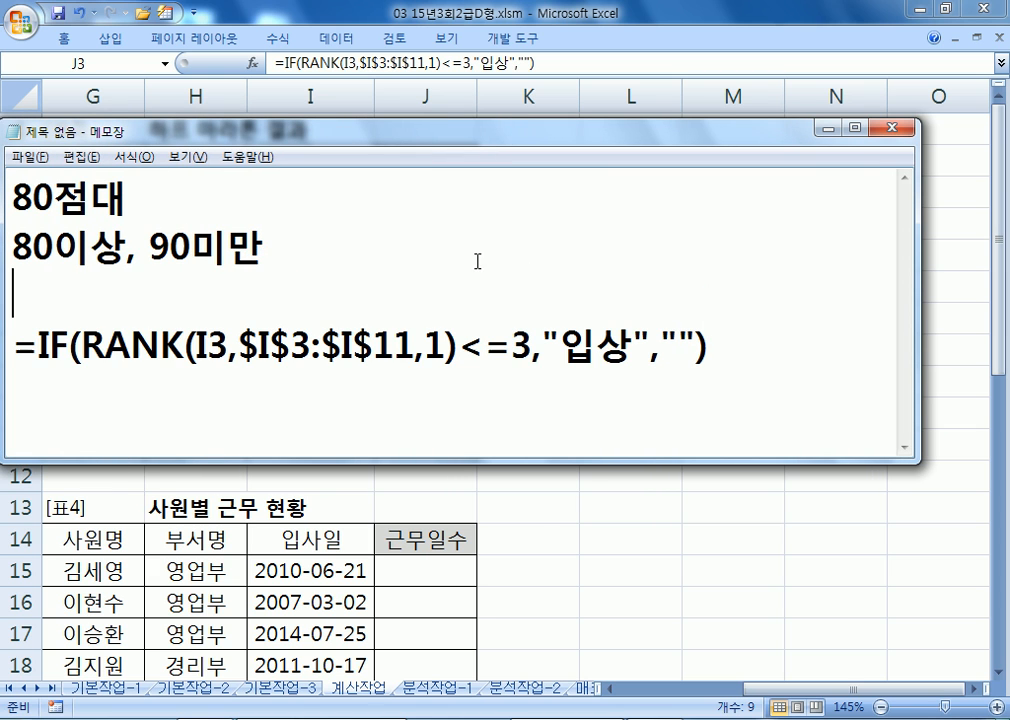
left_click(715, 379)
key("Return")
key("alt+Tab")
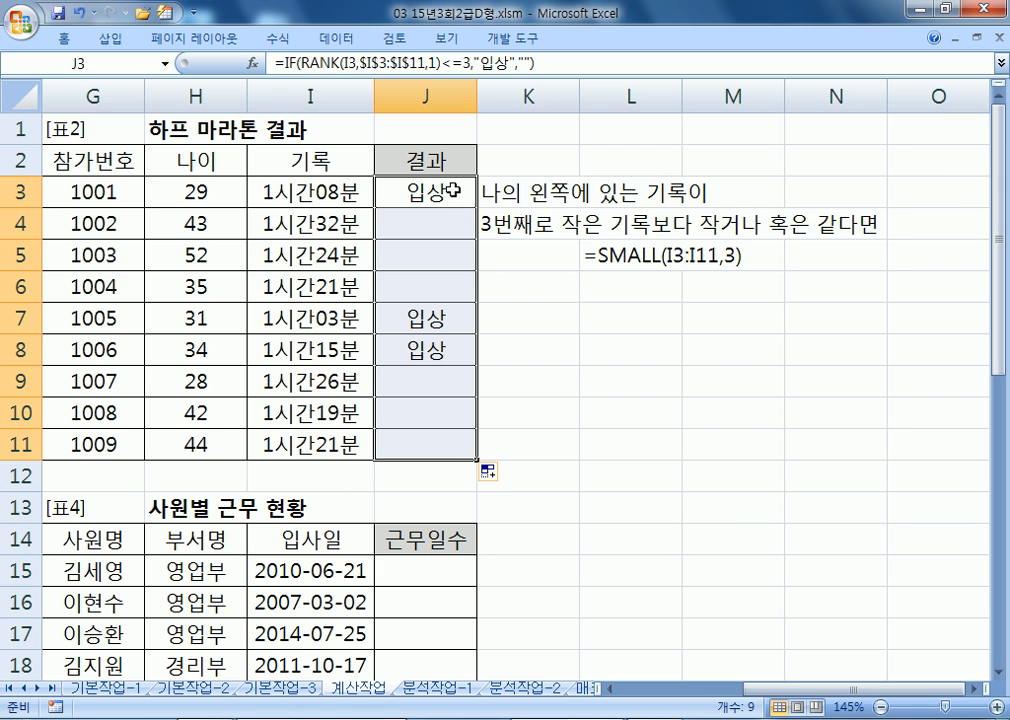
- Replace the J3 formula with a new start, =IF(I3<SMALL($I$3:$I$11,3), using an absolute record range
left_click(453, 190)
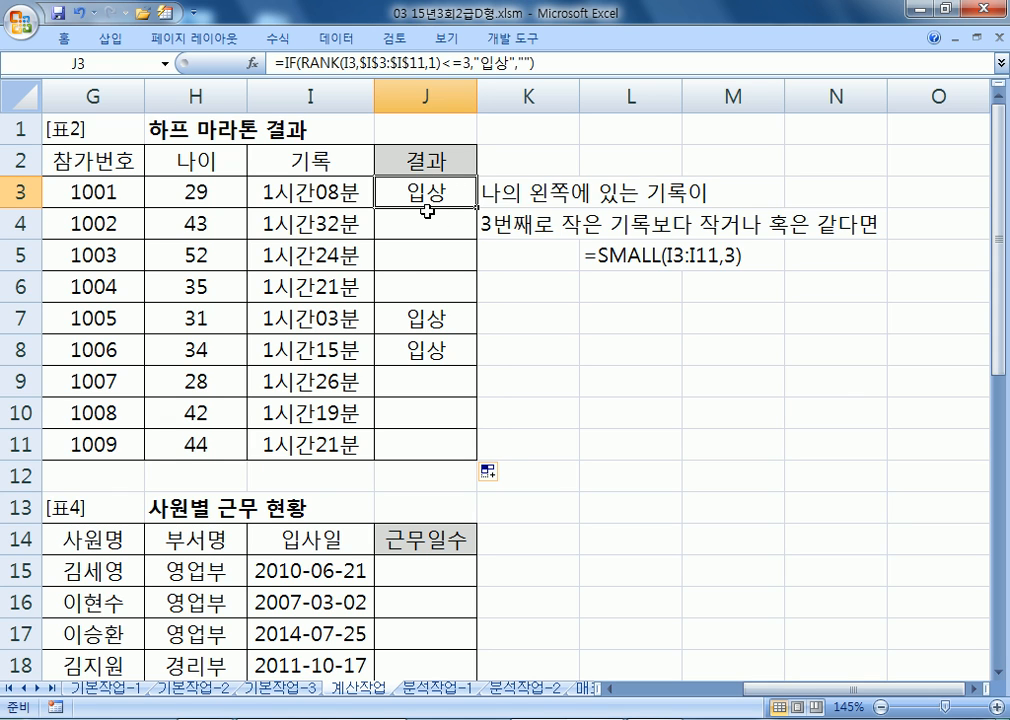
type("=if(")
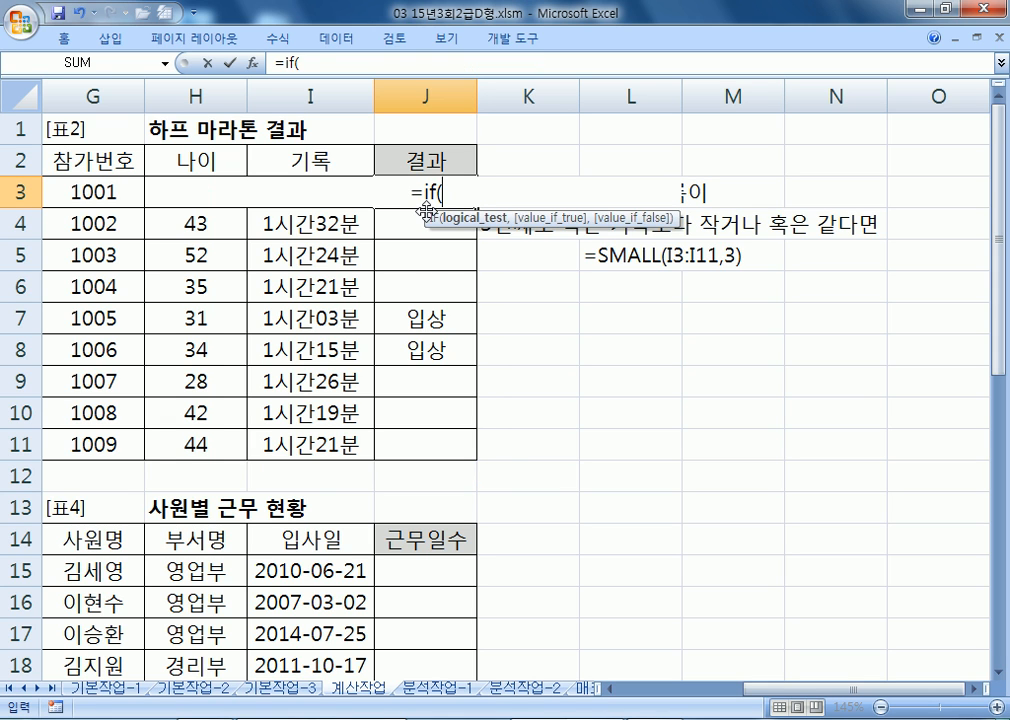
left_click(262, 199)
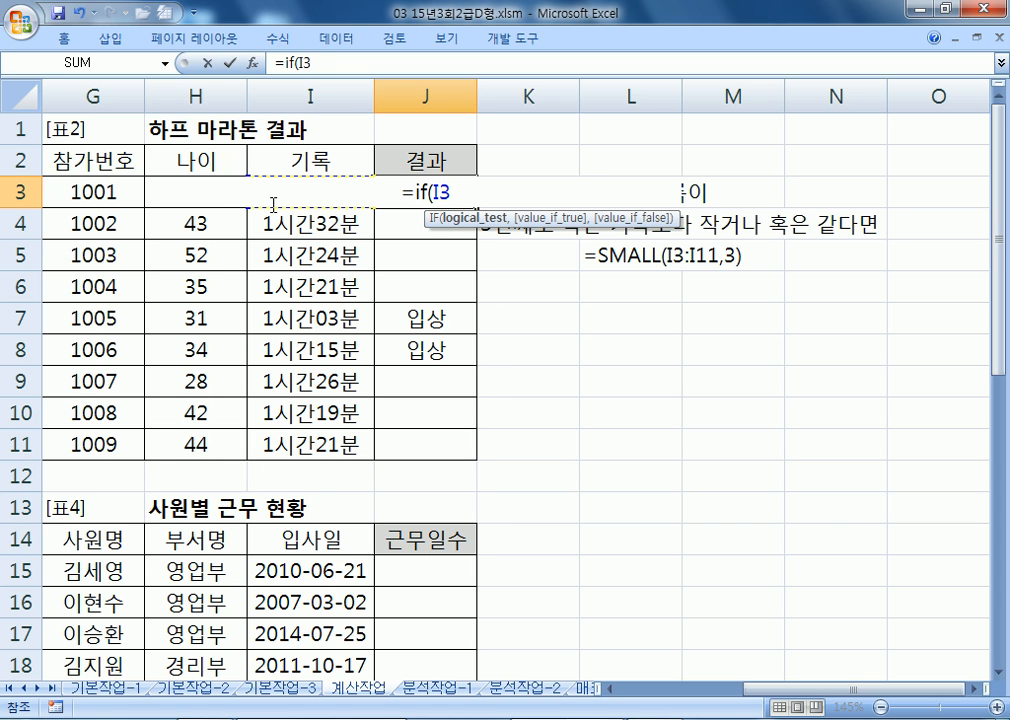
type("<S")
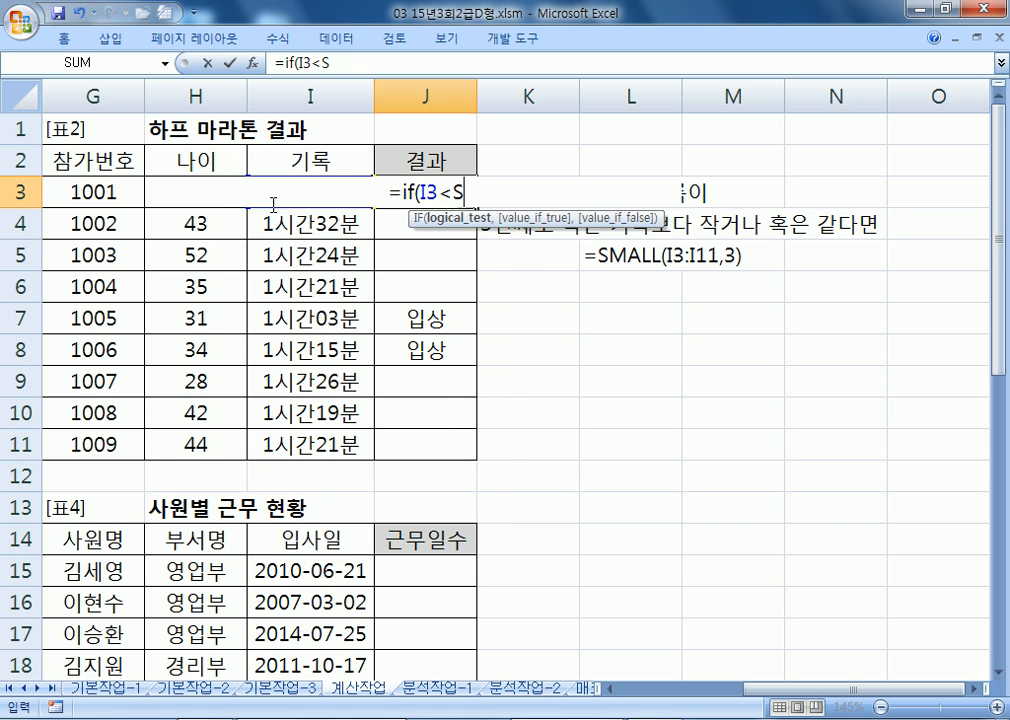
type("MALL(")
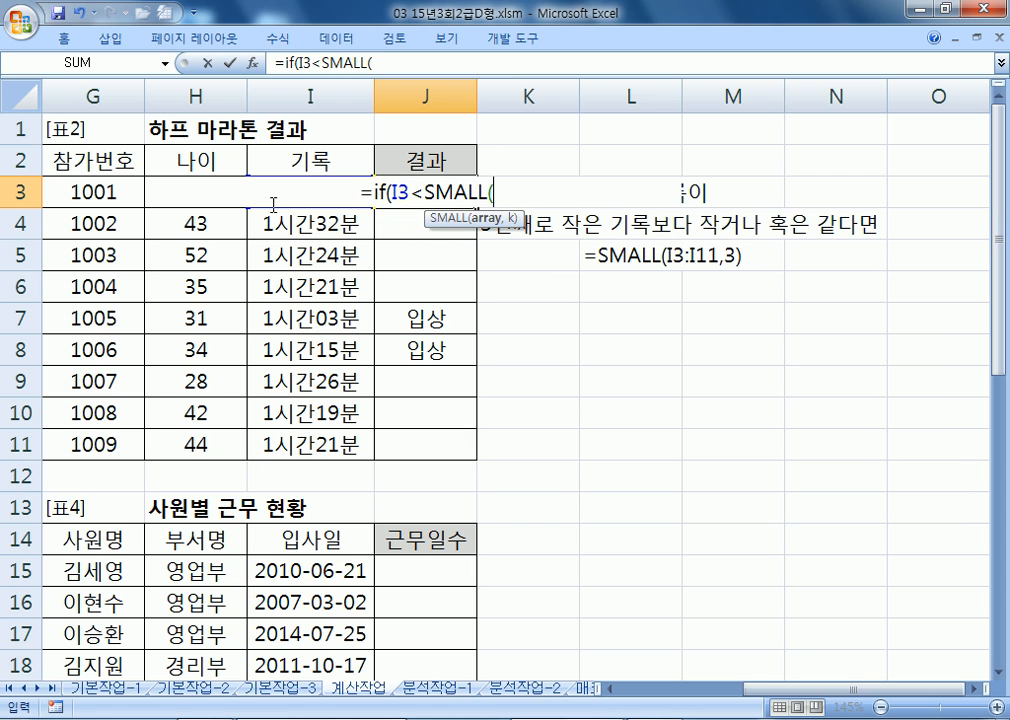
left_click_drag(300, 440, 325, 191)
key("F4")
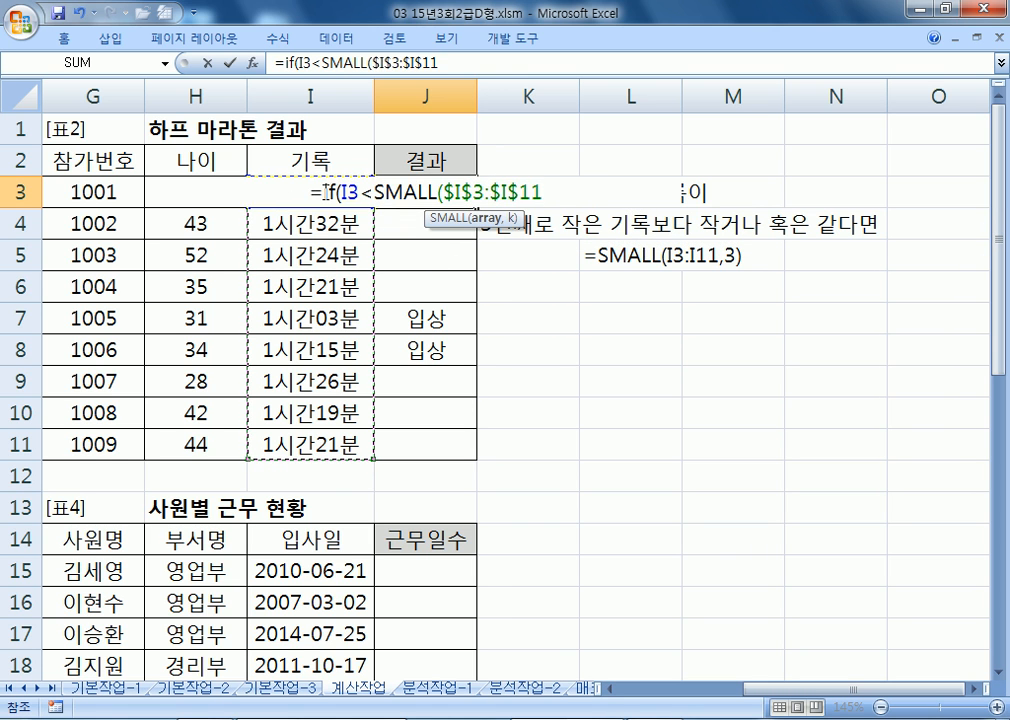
type(",3)")
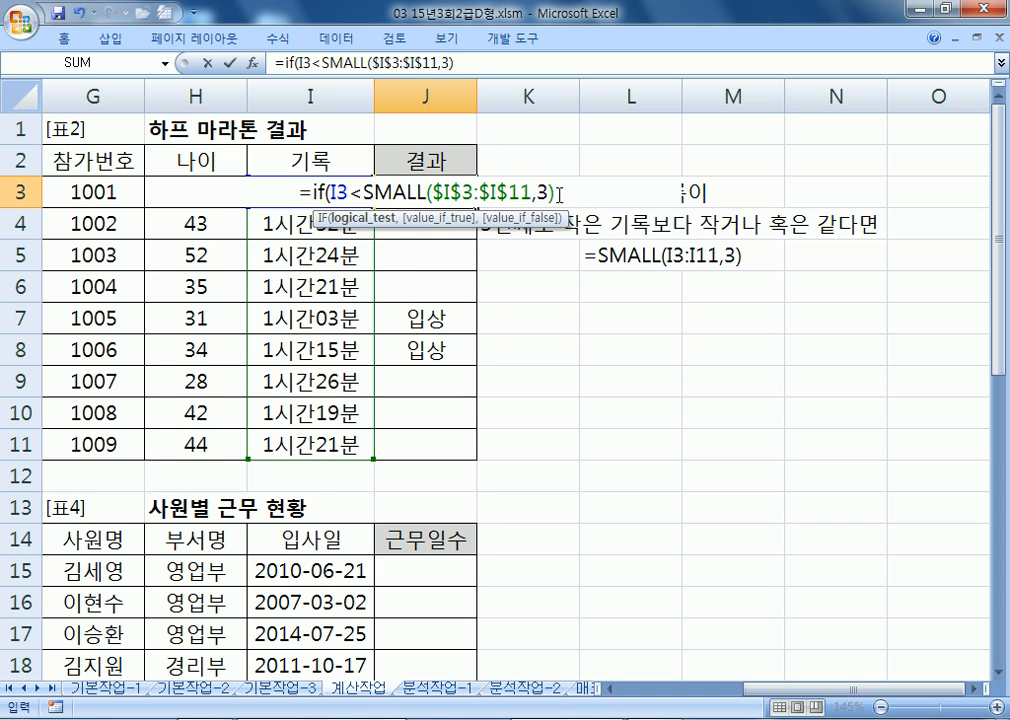
- Change the J3 comparison to <=, finish the formula with "입상" and "" as results, and fill it down to J11
left_click_drag(362, 191, 351, 191)
left_click(365, 194)
type("=3")
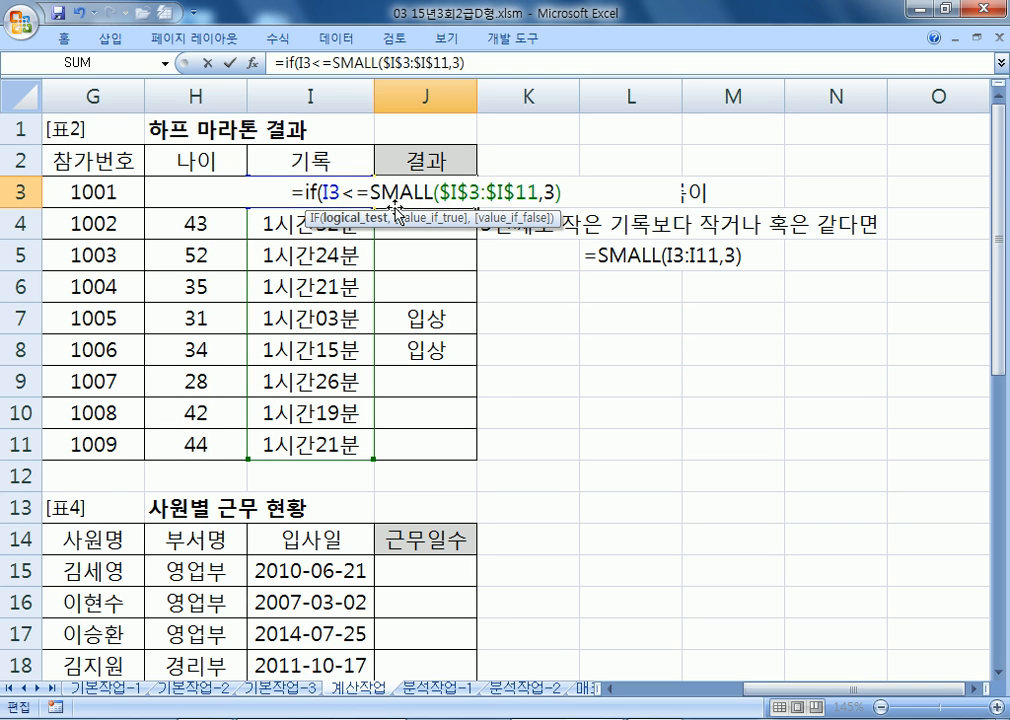
type(",\"입상")
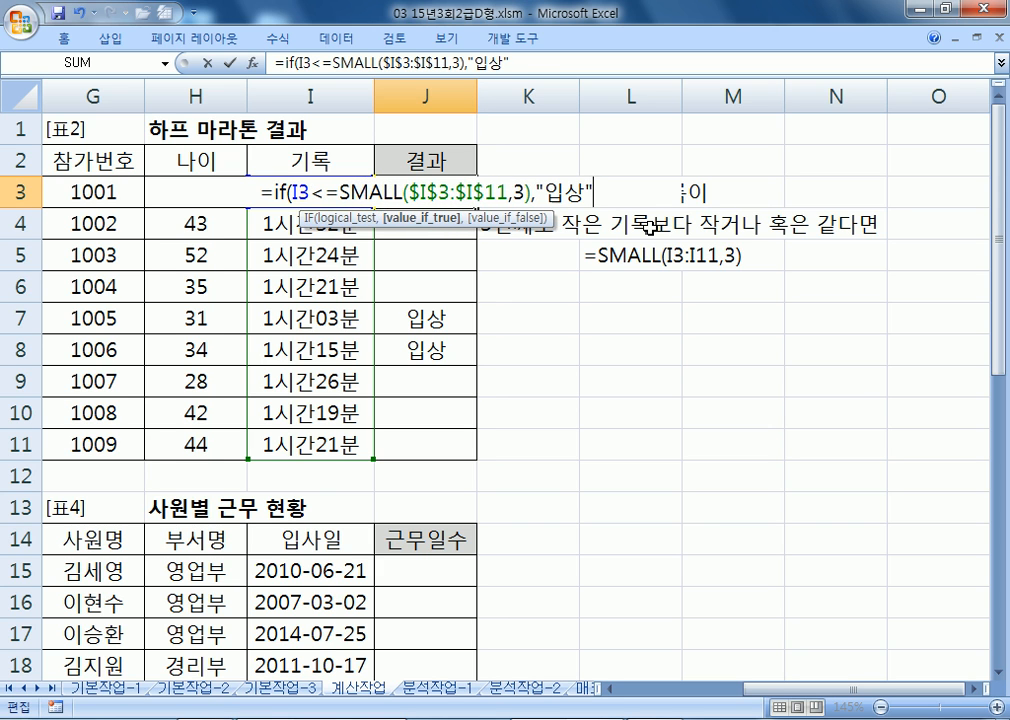
type("\",\"\")")
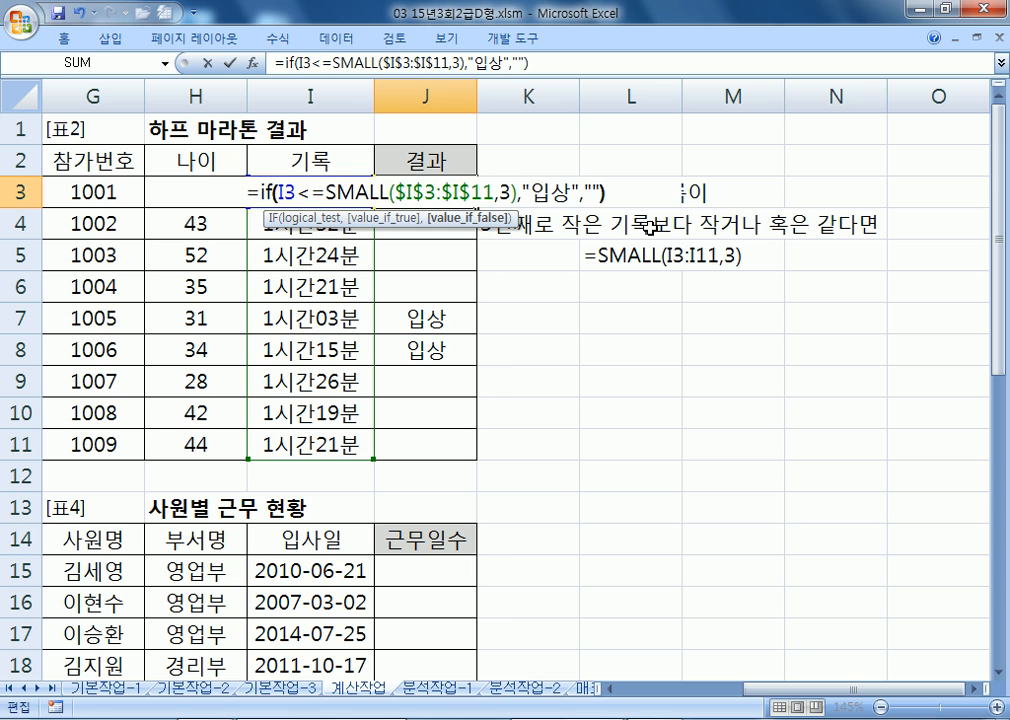
key("Return")
left_click(460, 193)
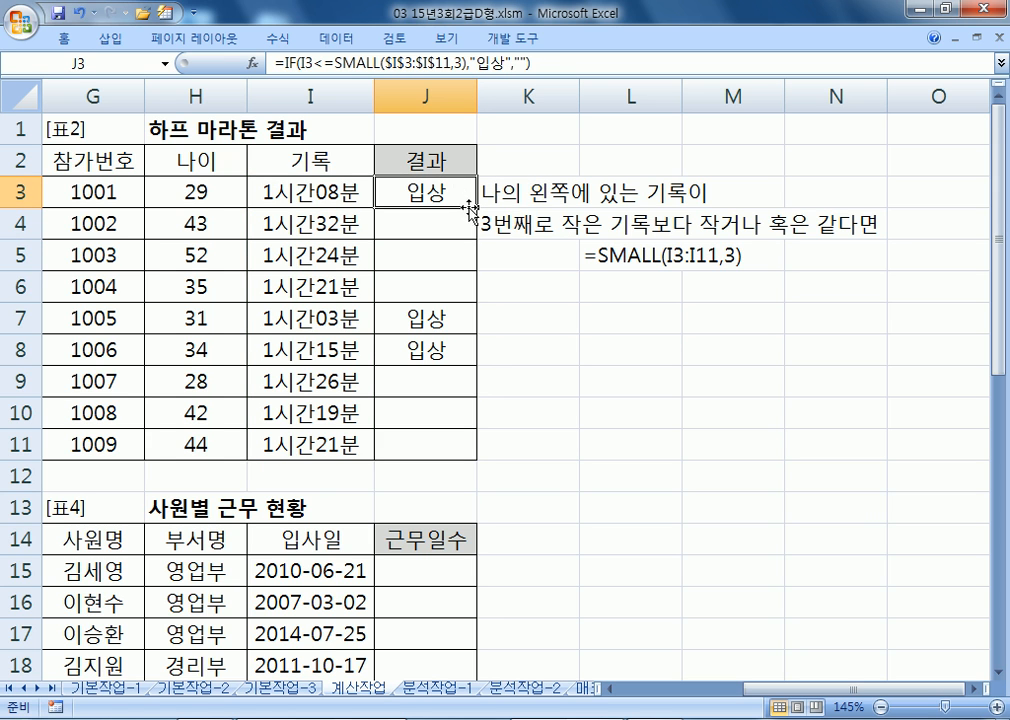
left_click_drag(476, 207, 474, 461)
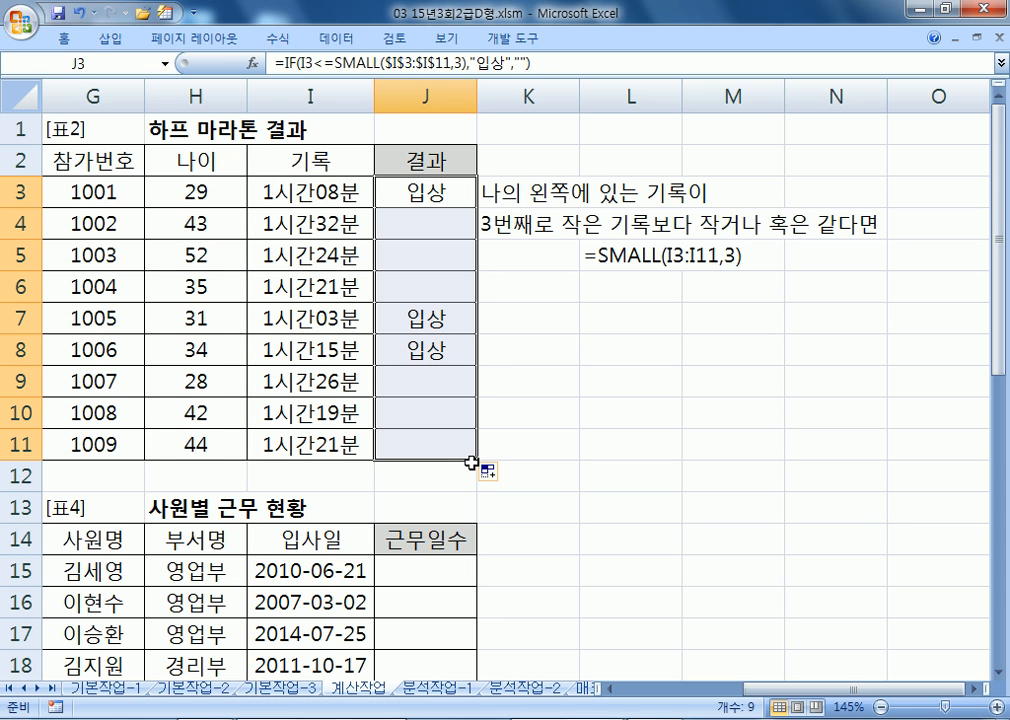
- Copy the SMALL formula from J3 into Notepad on the line below the RANK version, and start a new line
left_click(550, 65)
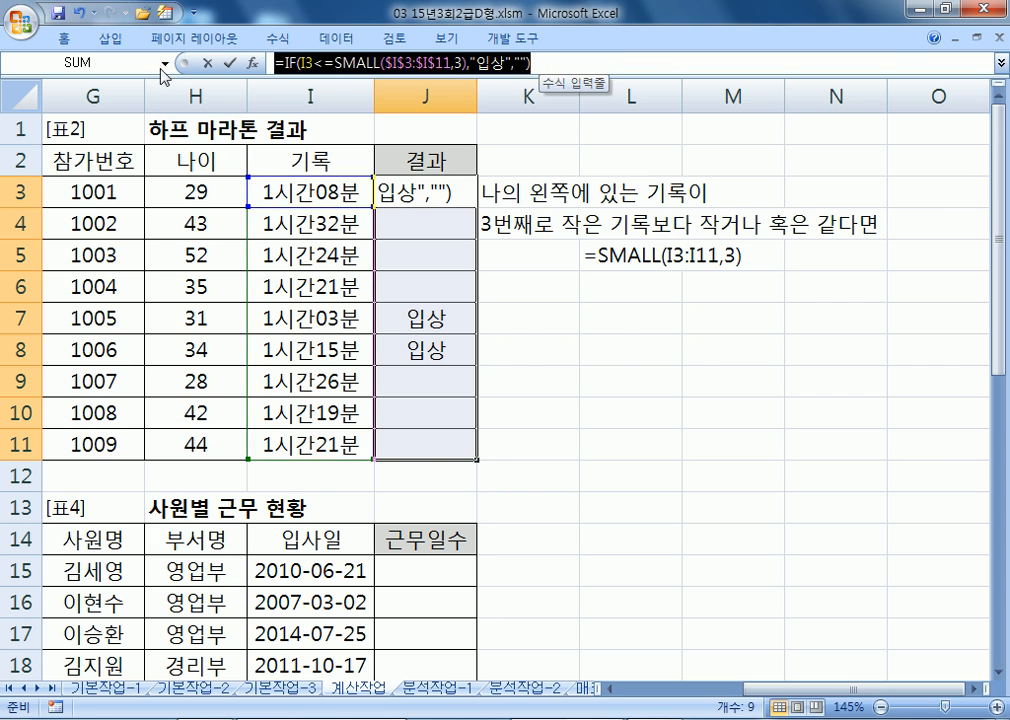
key("alt+Tab")
type("=IF(I3<=SMALL($I$3:$I$11,3),\"입상\",\"\")")
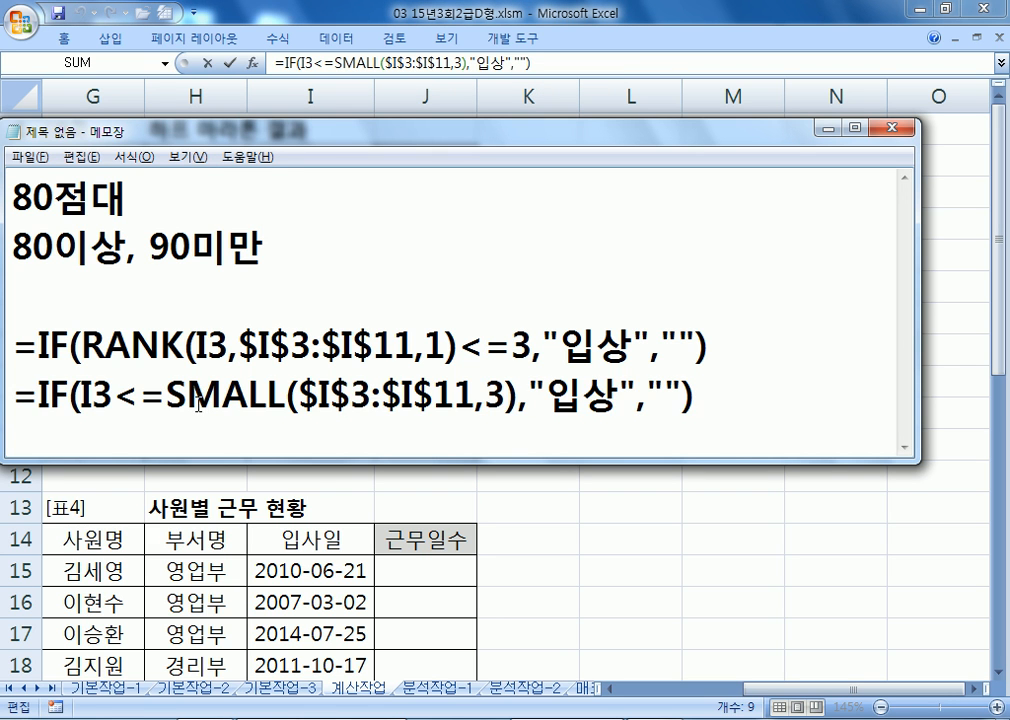
key("Return")
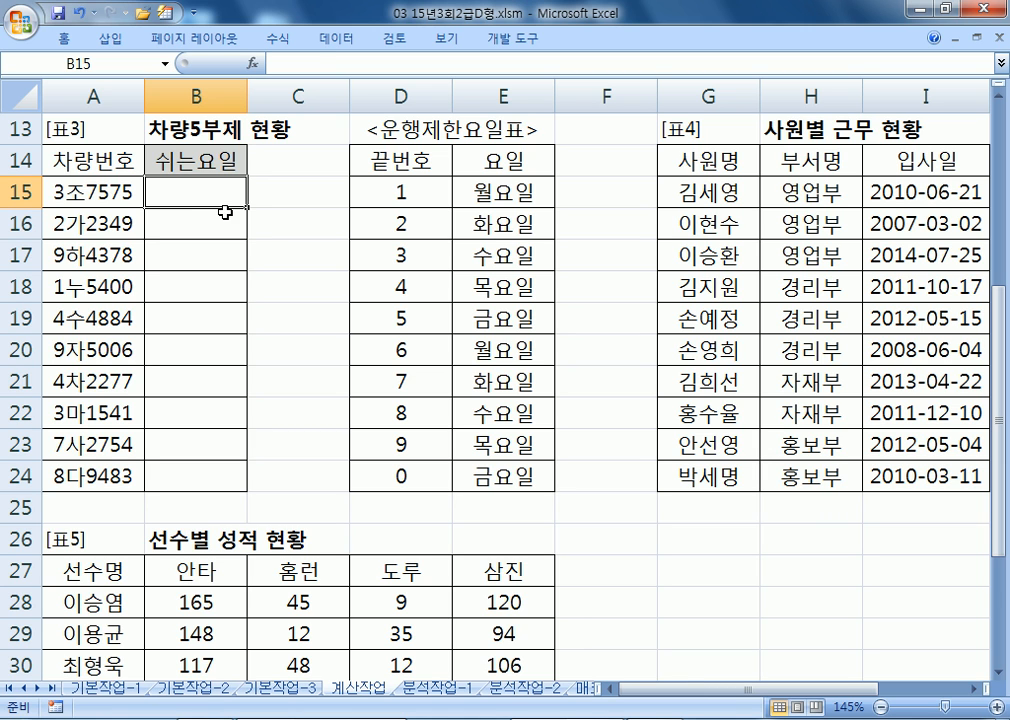
- Start a VLOOKUP formula in B15, the first 쉬는요일 cell of [표3]
double_click(126, 186)
left_click_drag(122, 190, 136, 191)
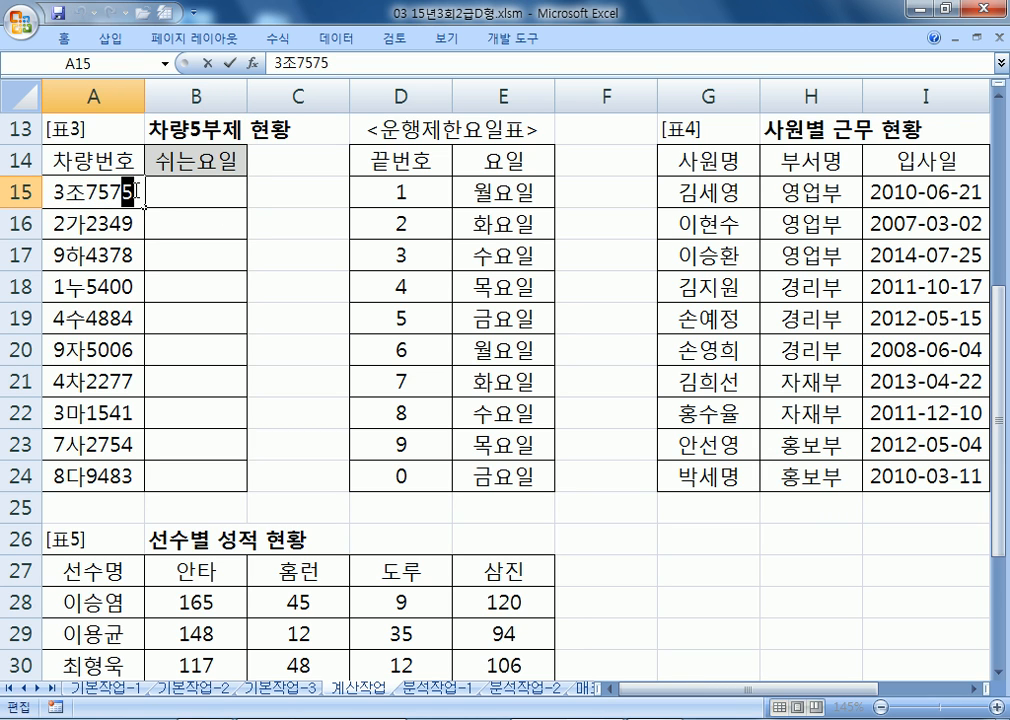
left_click(428, 191)
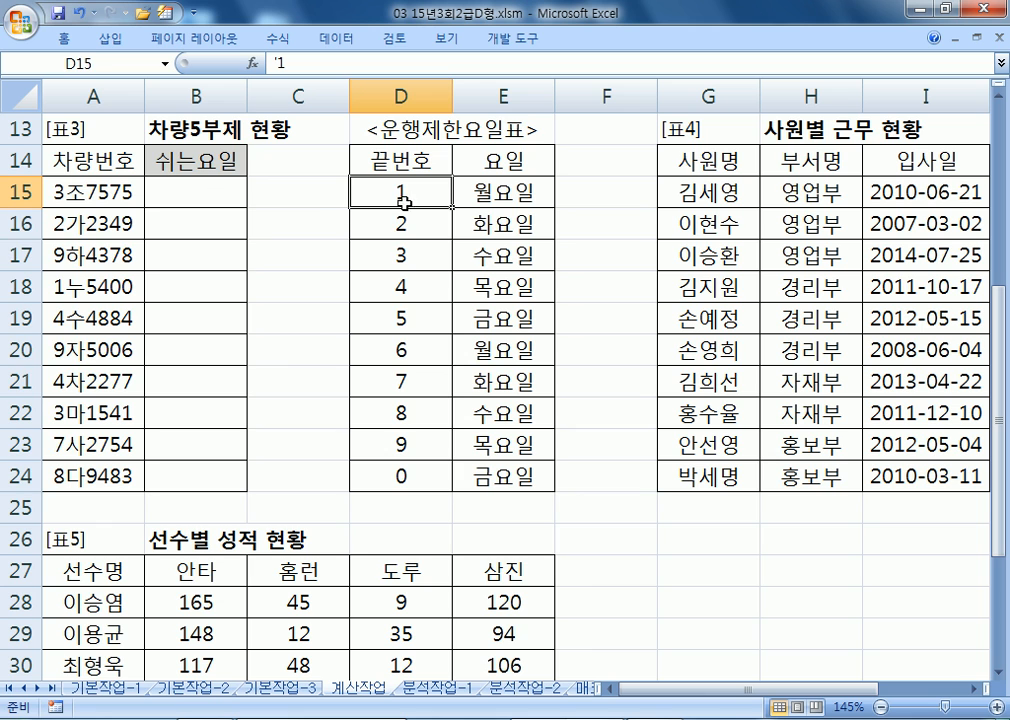
left_click_drag(403, 190, 397, 476)
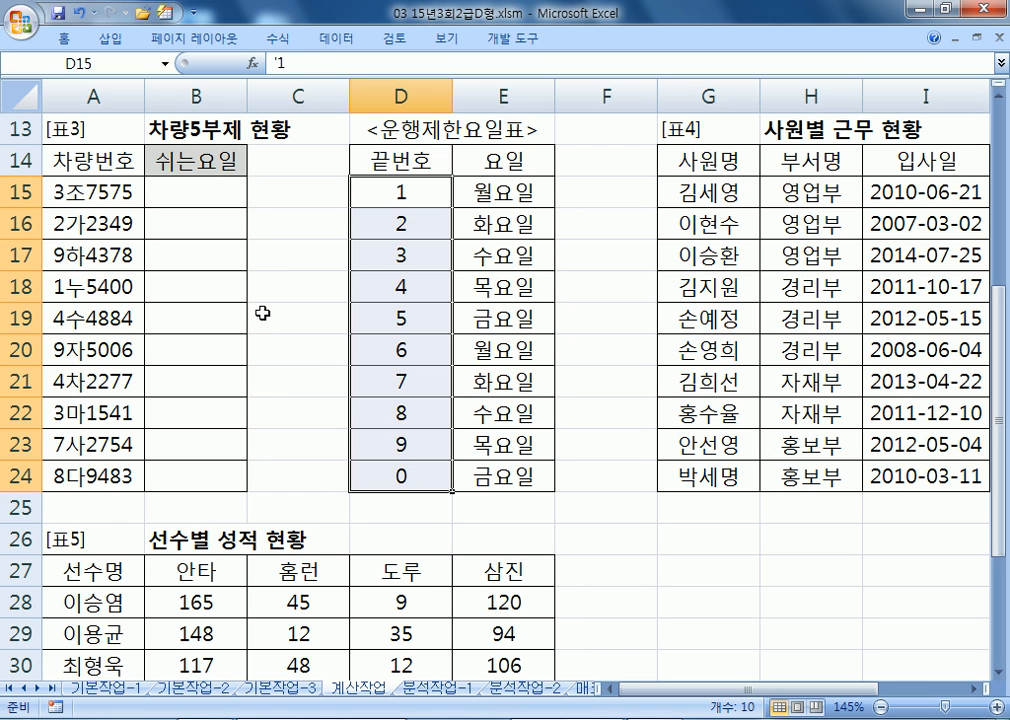
left_click(209, 195)
type("=ㅍ")
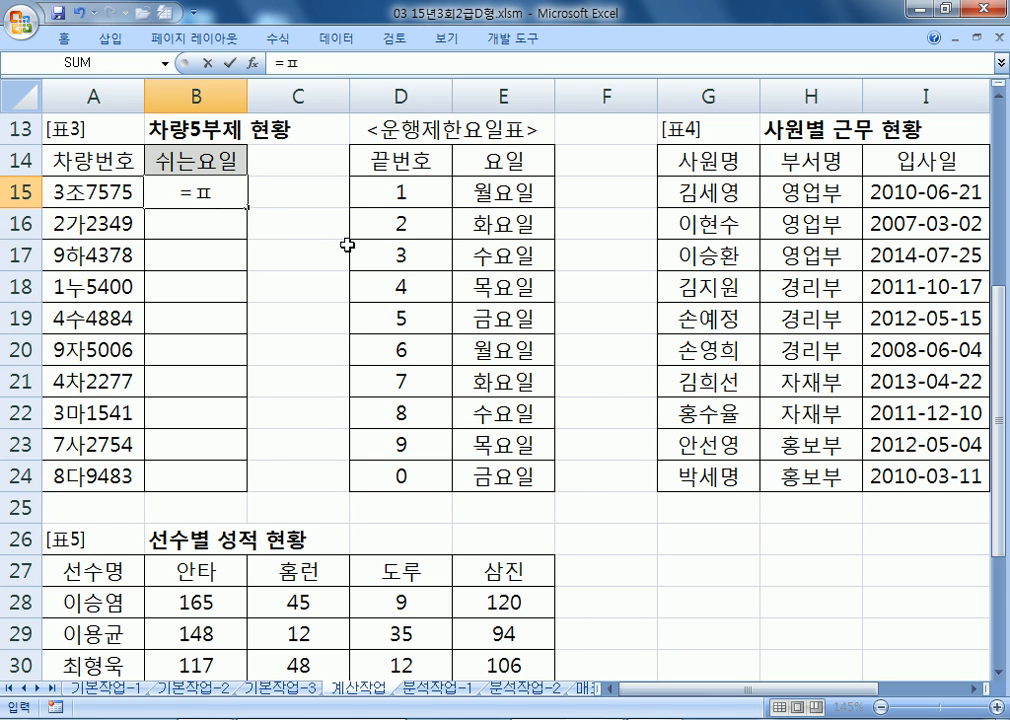
key("BackSpace")
type("VL")
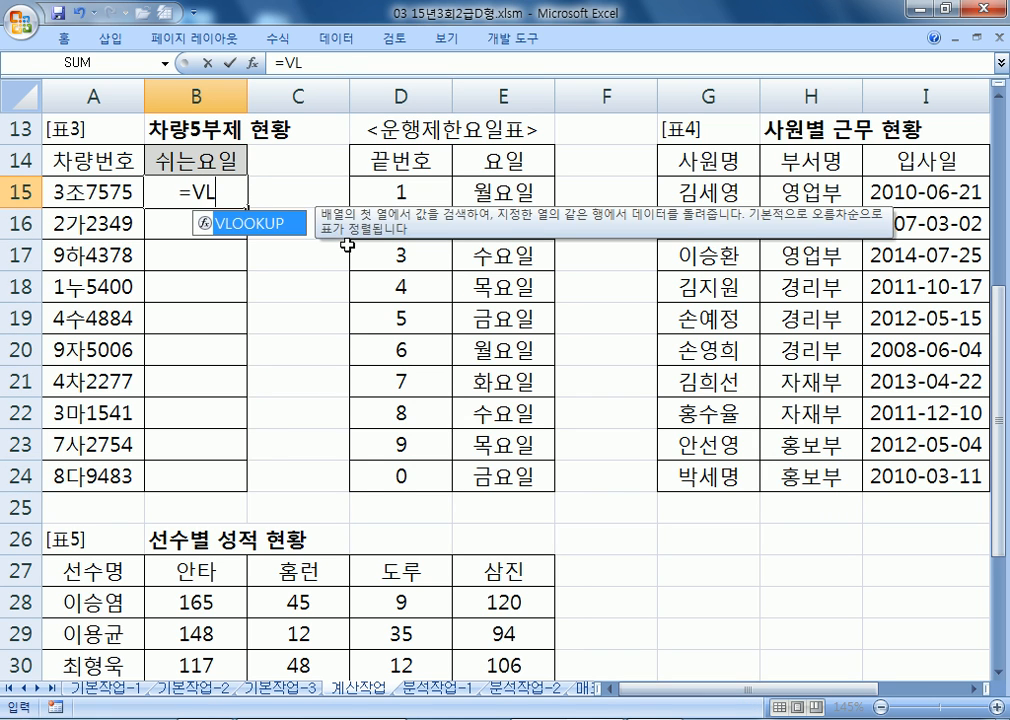
key("Tab")
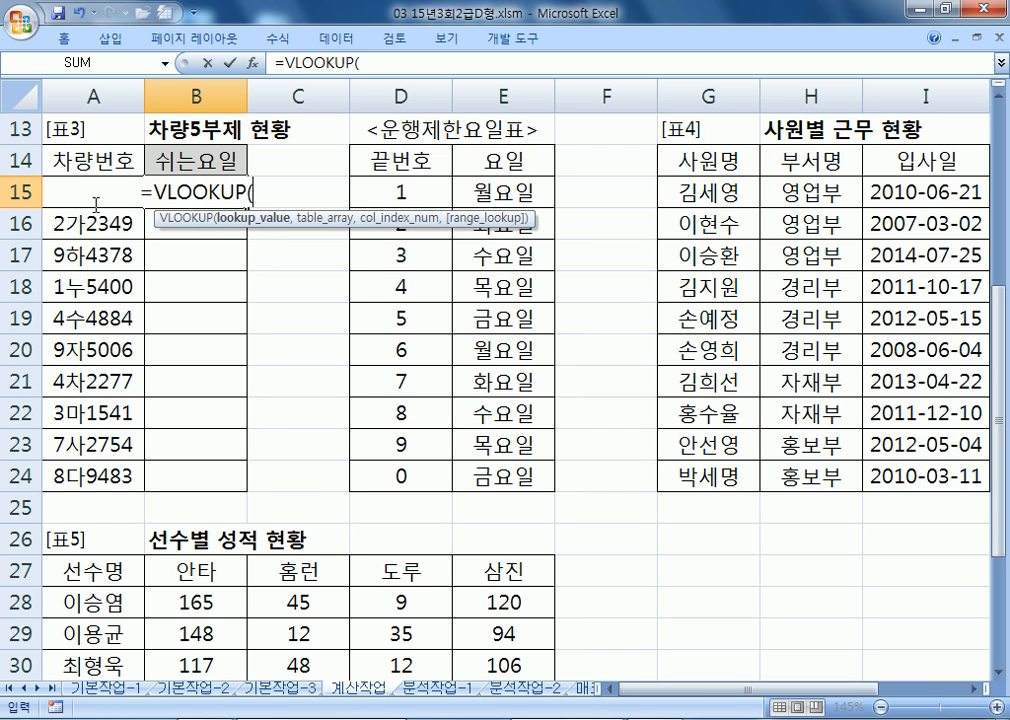
- Enter RIGHT(A15,1) as the VLOOKUP lookup value so it takes the last digit of the 차량번호
type("RI")
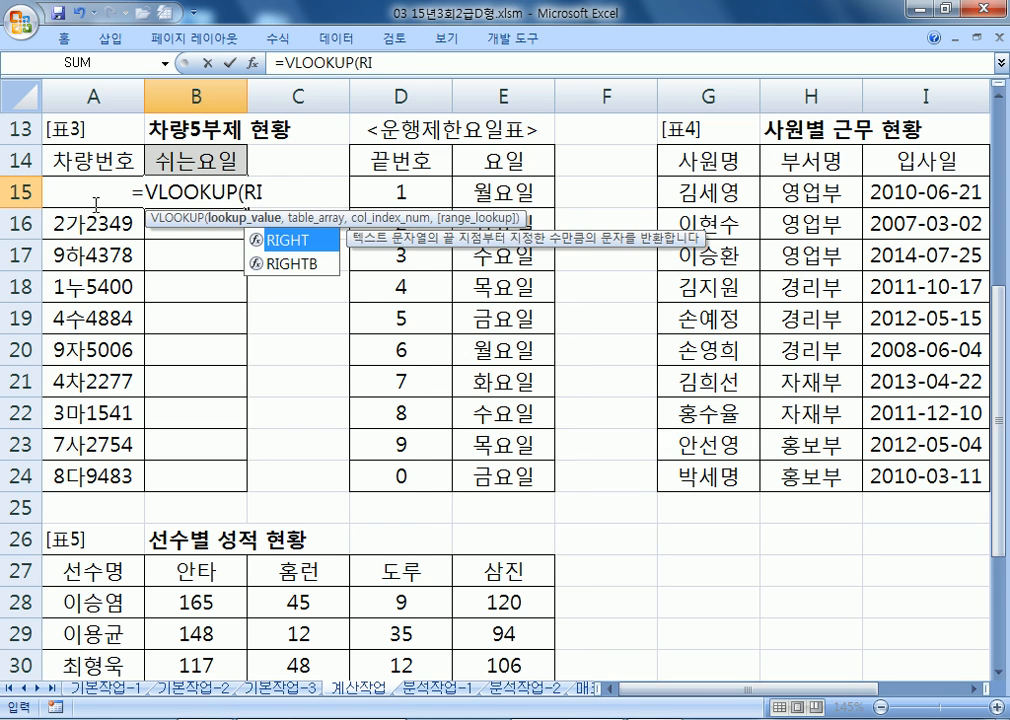
key("Tab")
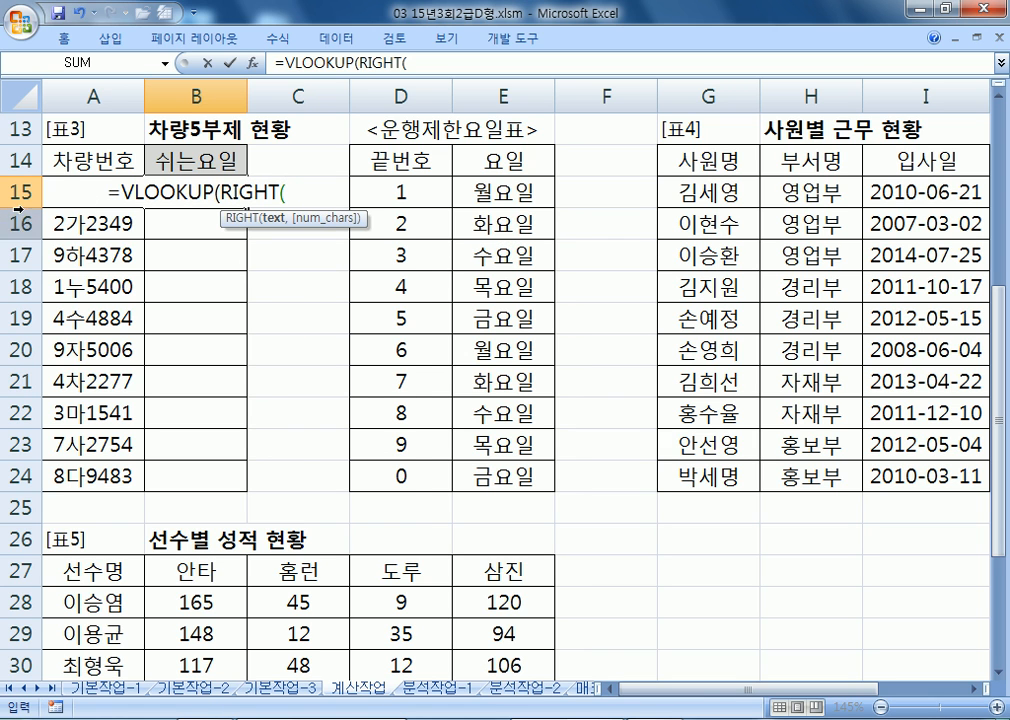
left_click(60, 192)
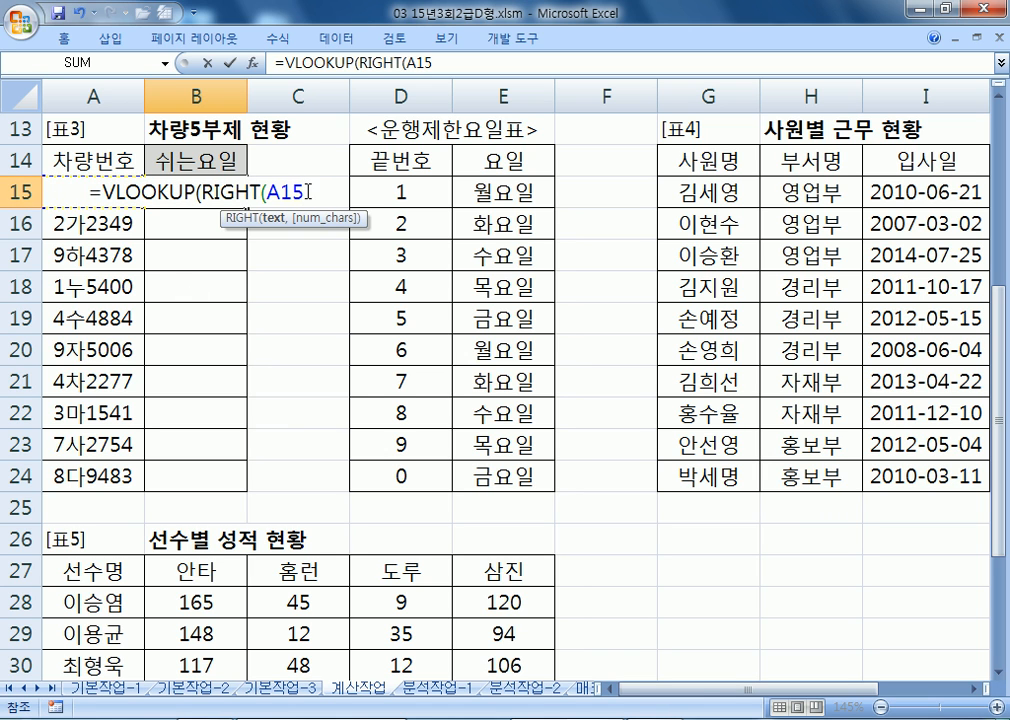
type(",1")
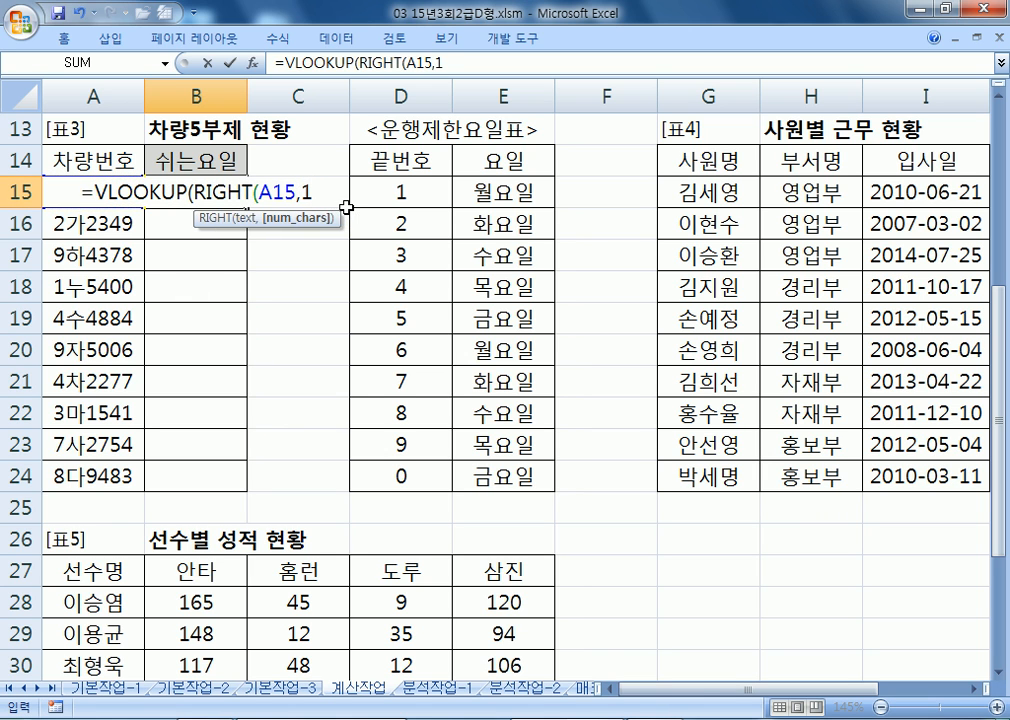
type(")")
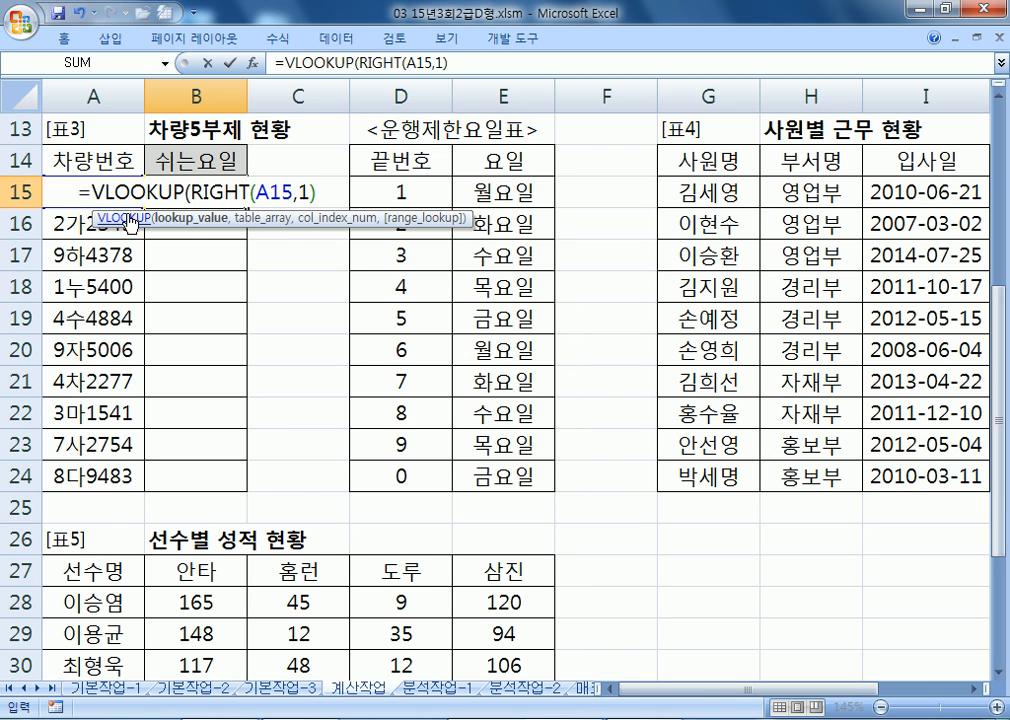
type(",")
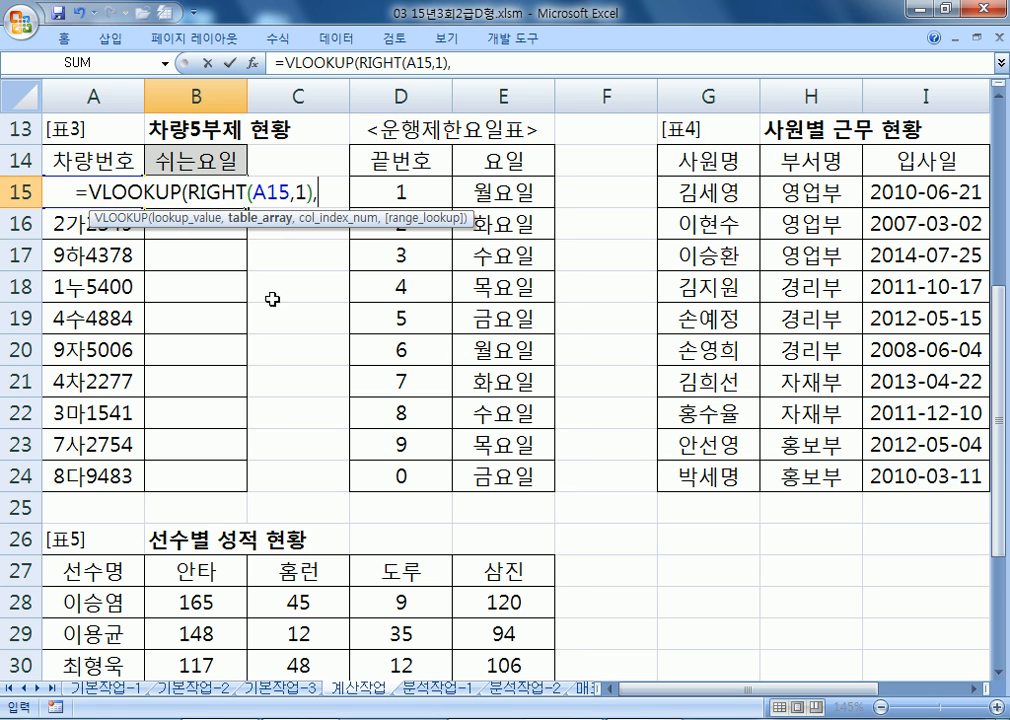
- Set the lookup table to the absolute range $D$15:$E$24 and the column index to 2
left_click_drag(397, 190, 507, 466)
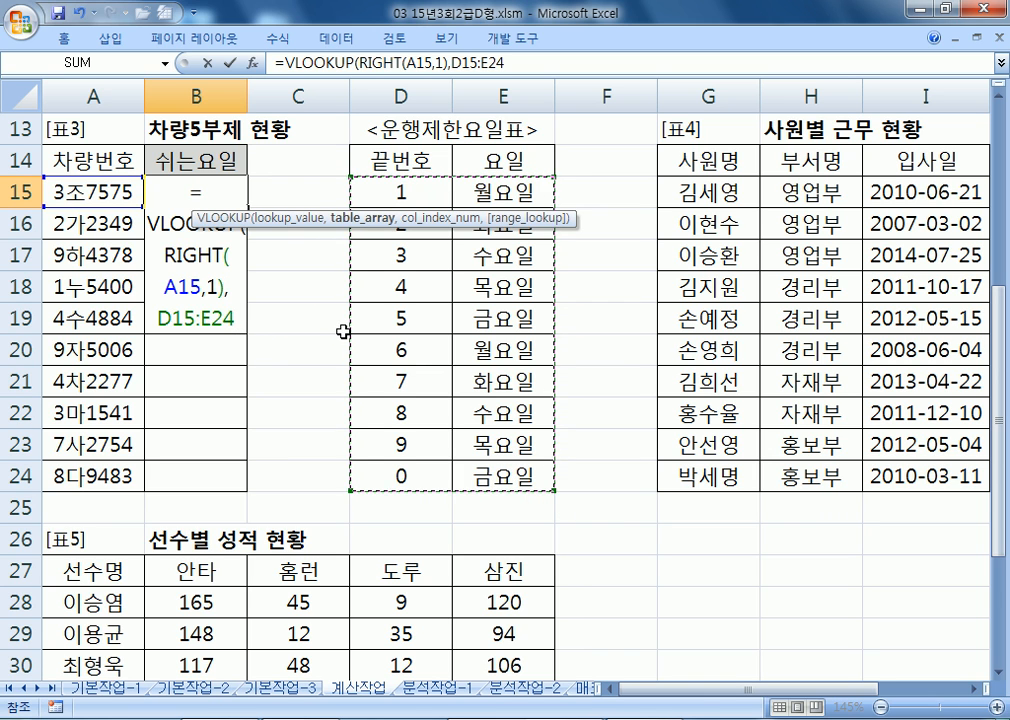
key("F4")
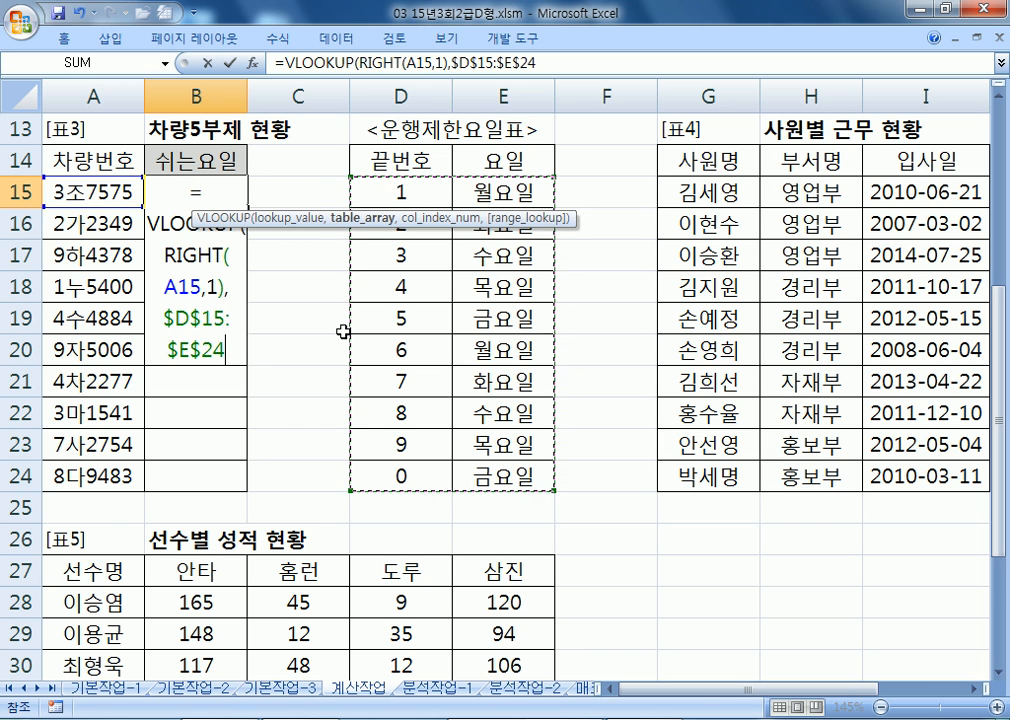
type(",")
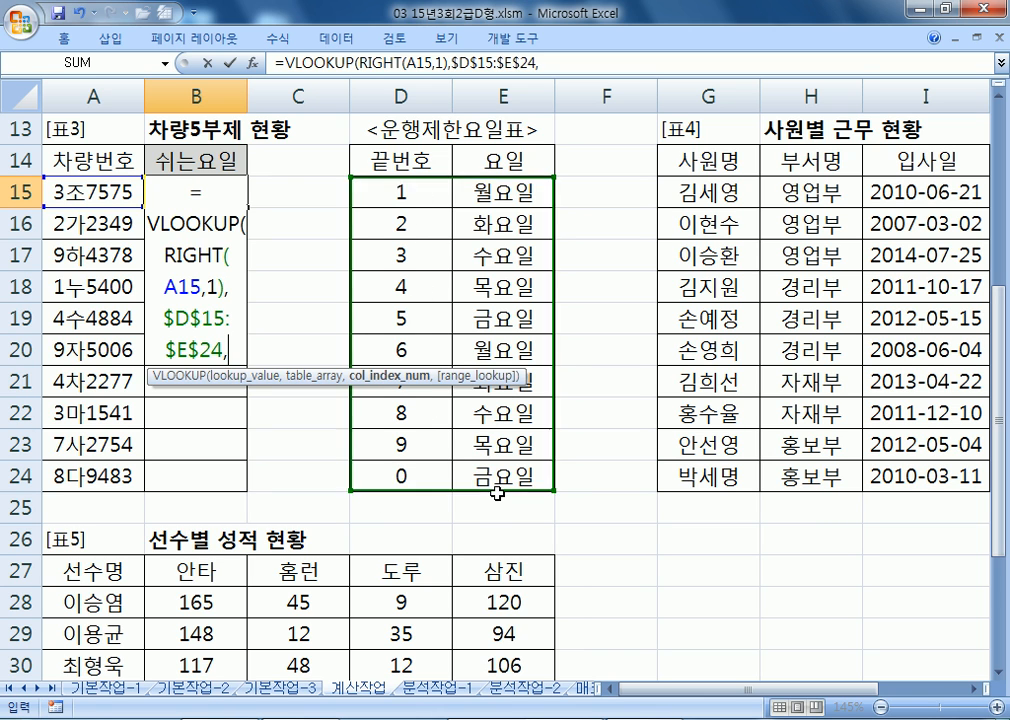
type("2")
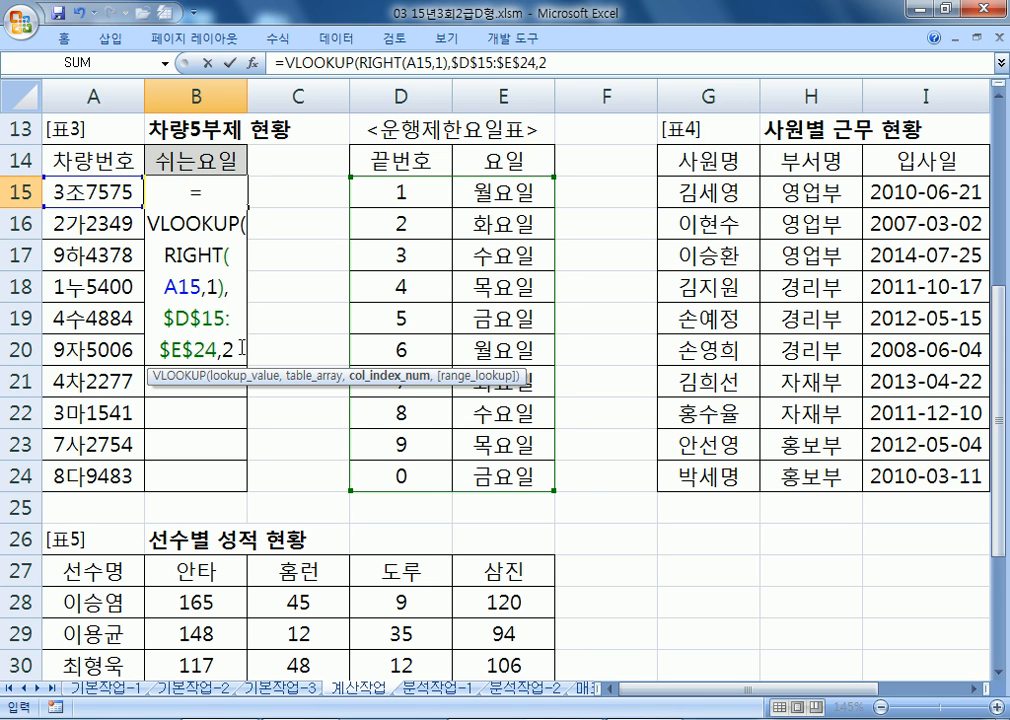
type(",")
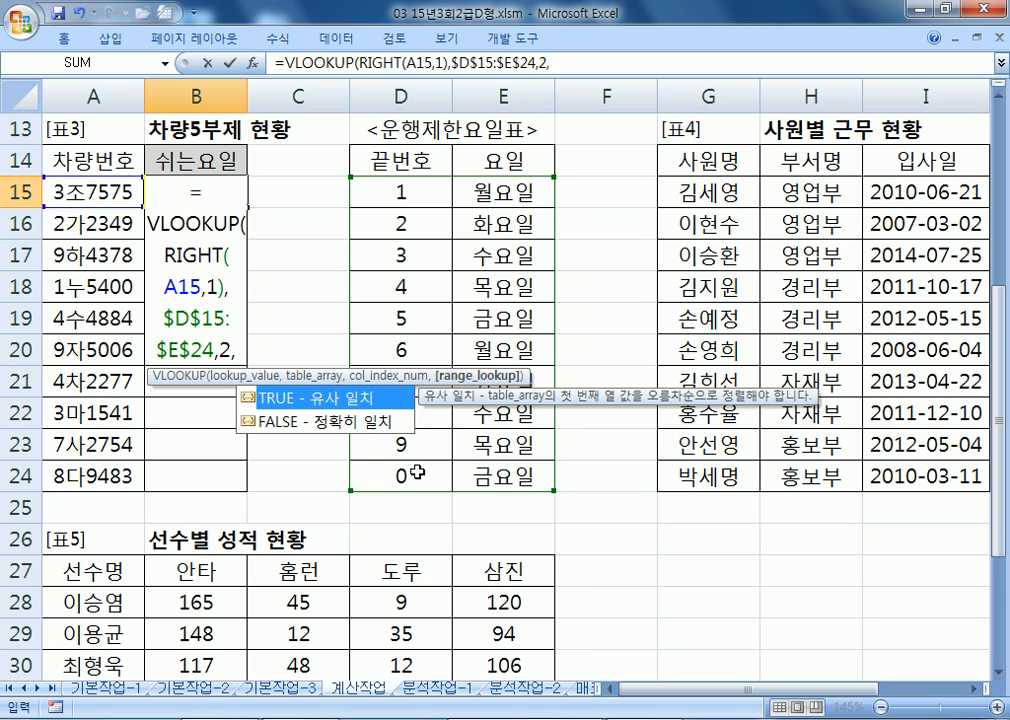
- Complete the B15 formula with the exact-match option FALSE and fill it down to B24
left_click(320, 424)
double_click(320, 424)
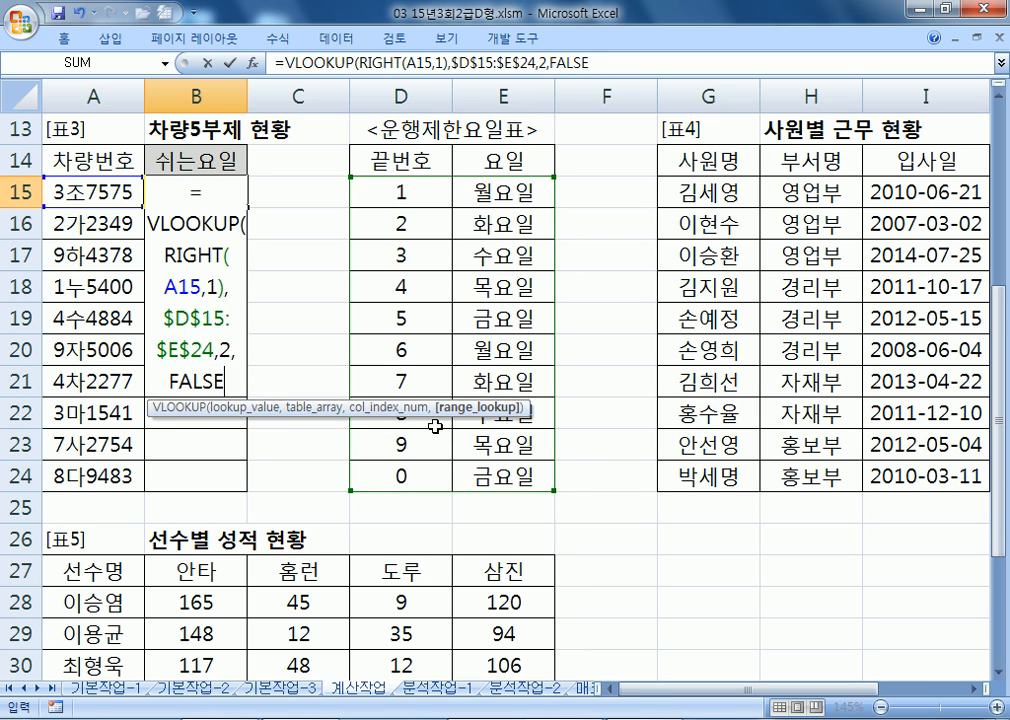
type(")")
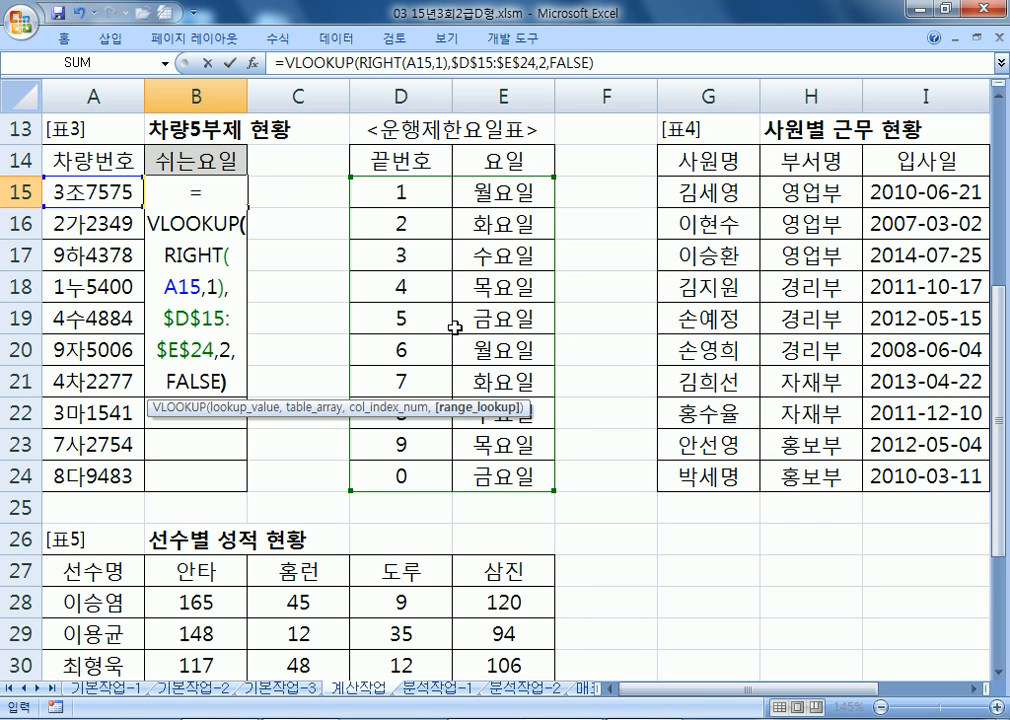
key("Return")
left_click(232, 200)
left_click_drag(243, 212, 246, 485)
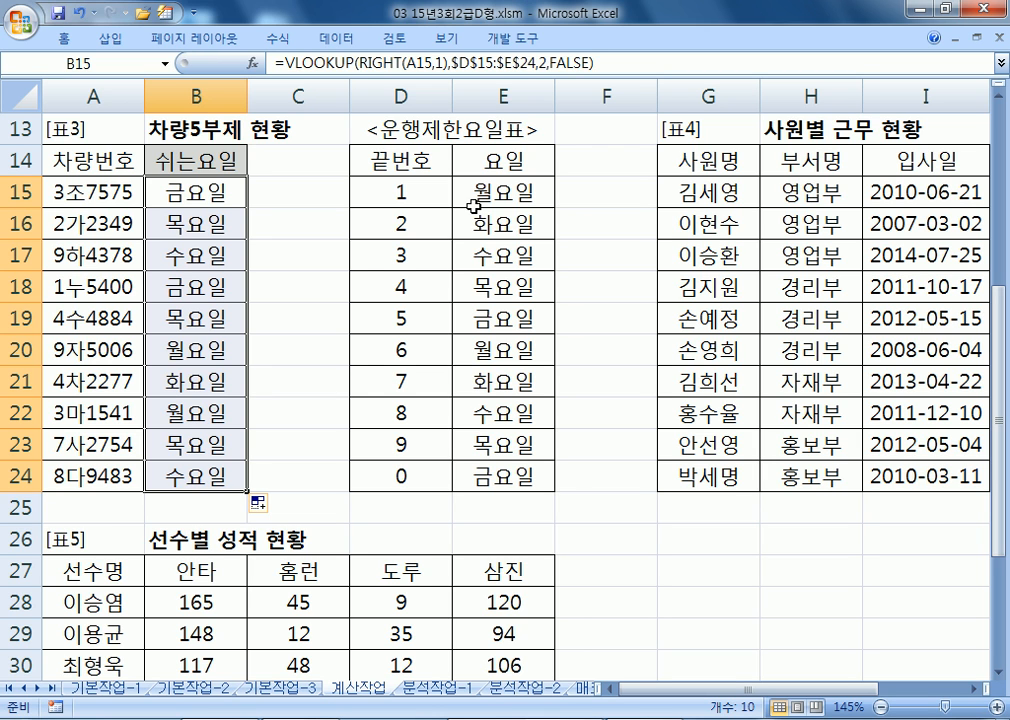
- Change the number format of the 끝번호 cells D15:D24 to 숫자 with 0 decimal places
left_click_drag(397, 186, 400, 476)
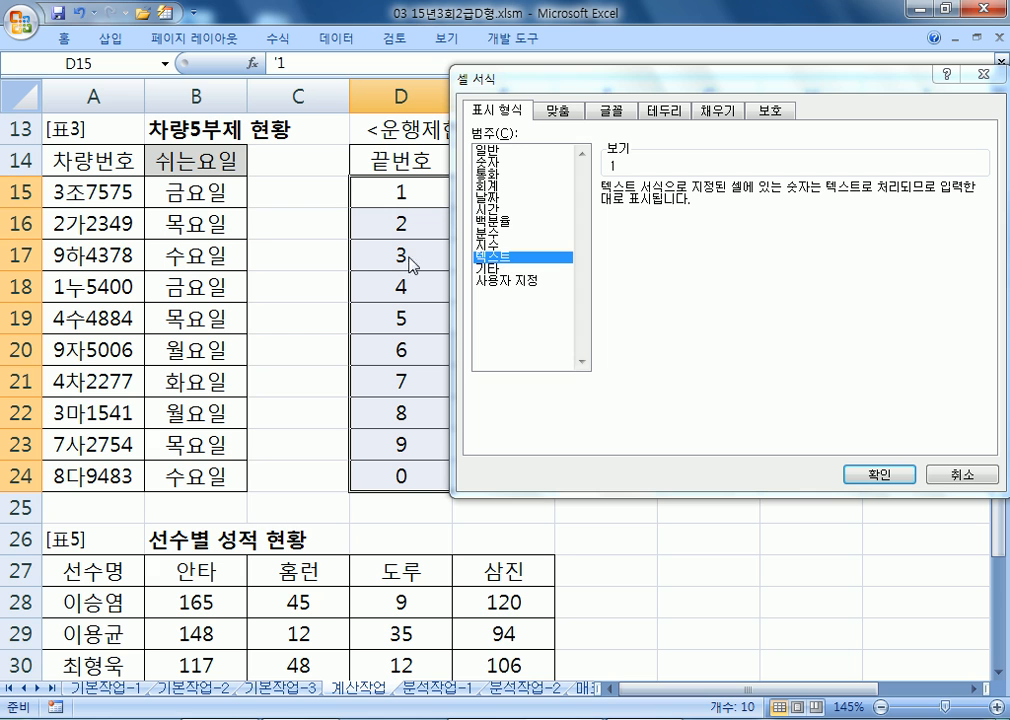
left_click(490, 162)
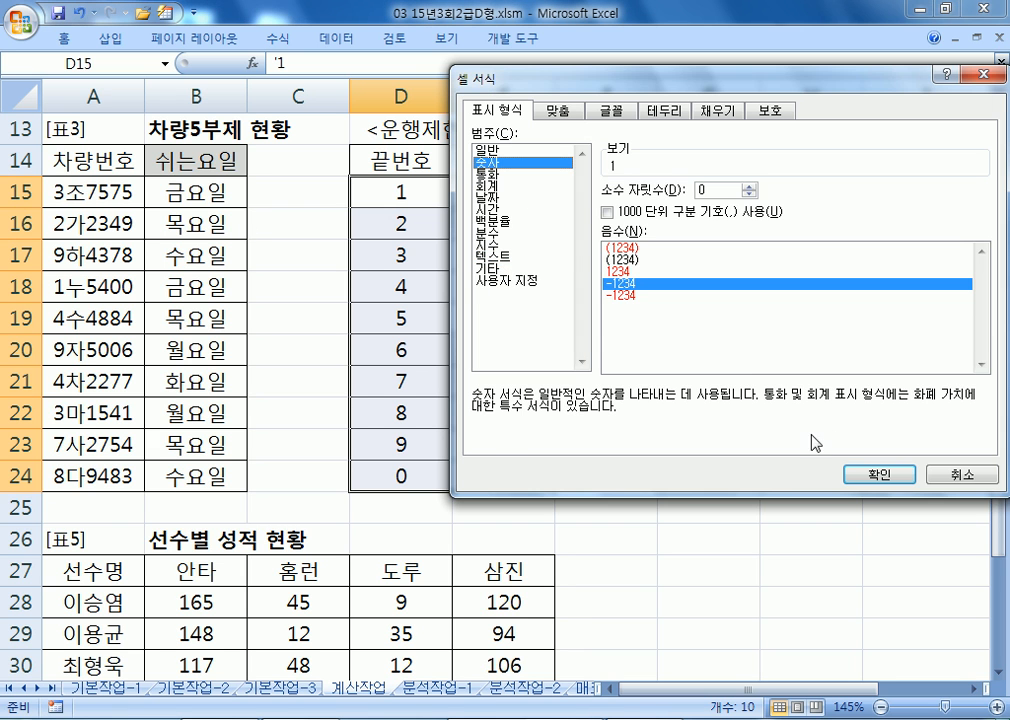
left_click(865, 474)
- Re-enter each 끝번호 value from D15 to D24 unchanged so the cells convert from text to numbers
left_click(430, 207)
key("F2")
key("Return")
key("F2")
key("Return")
key("F2")
key("Return")
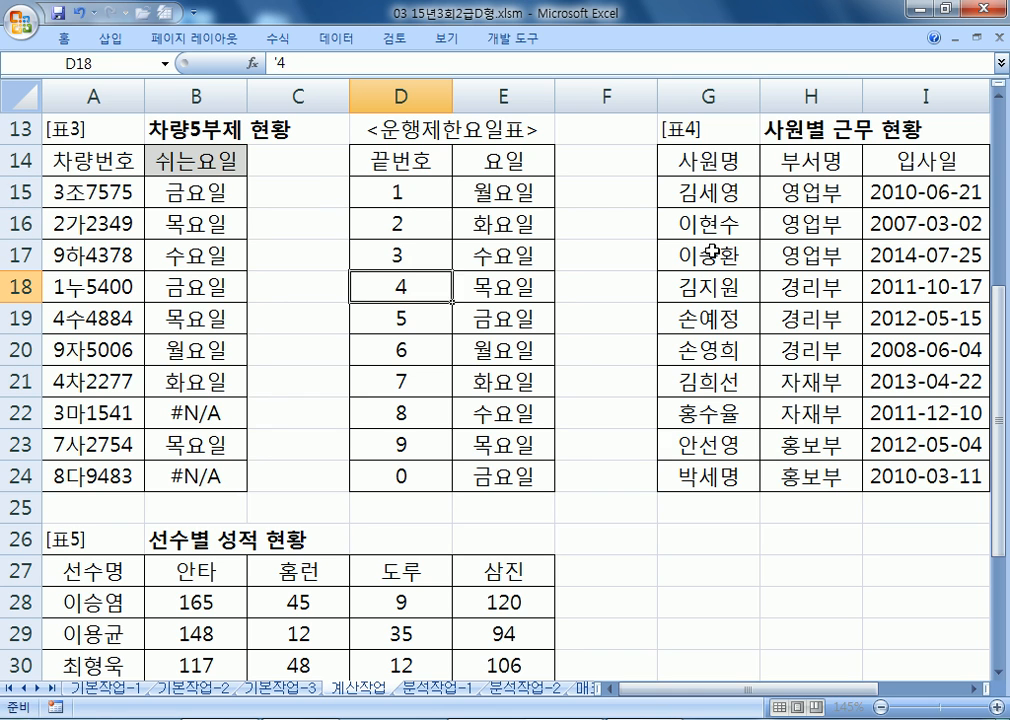
key("F2")
key("Return")
key("F2")
key("Return")
key("F2")
key("Return")
key("F2")
key("Return")
key("F2")
key("Return")
key("F2")
key("Return")
key("F2")
key("Return")
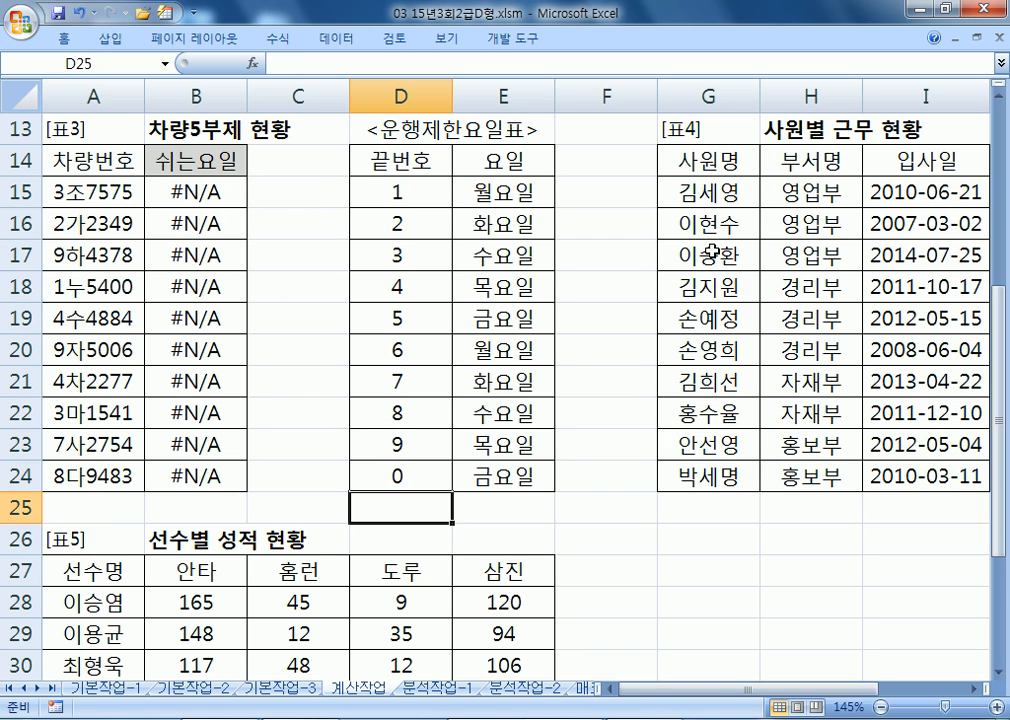
- Examine the 쉬는요일 results, the RIGHT(A15,1) part of the B15 formula, and the 끝번호 values in D15:D24
left_click_drag(213, 193, 217, 430)
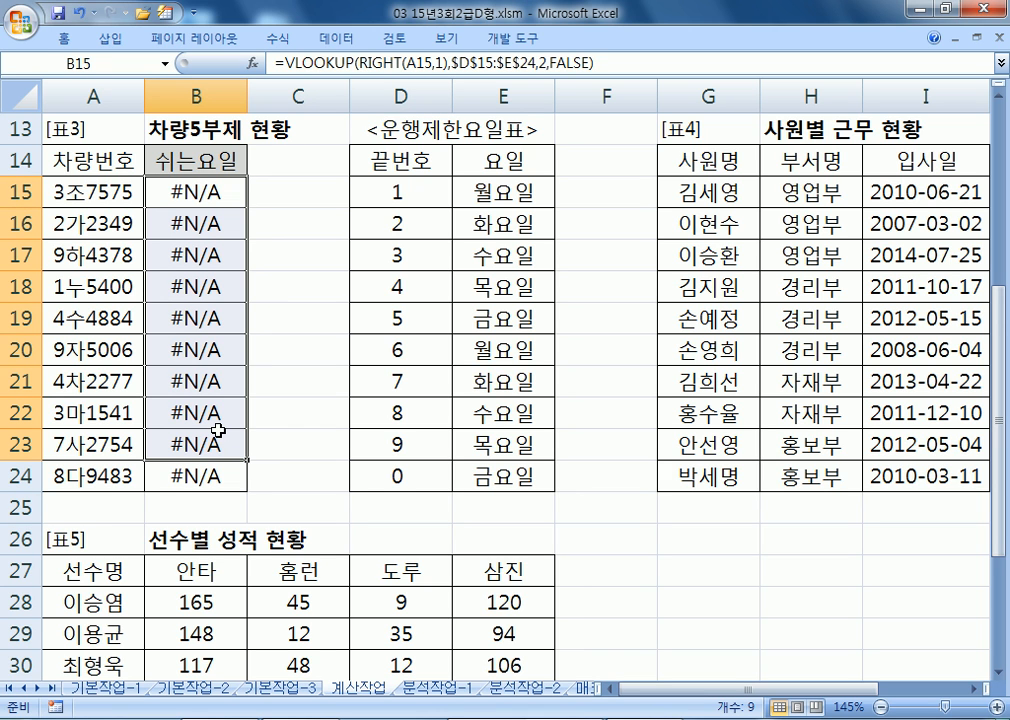
double_click(132, 192)
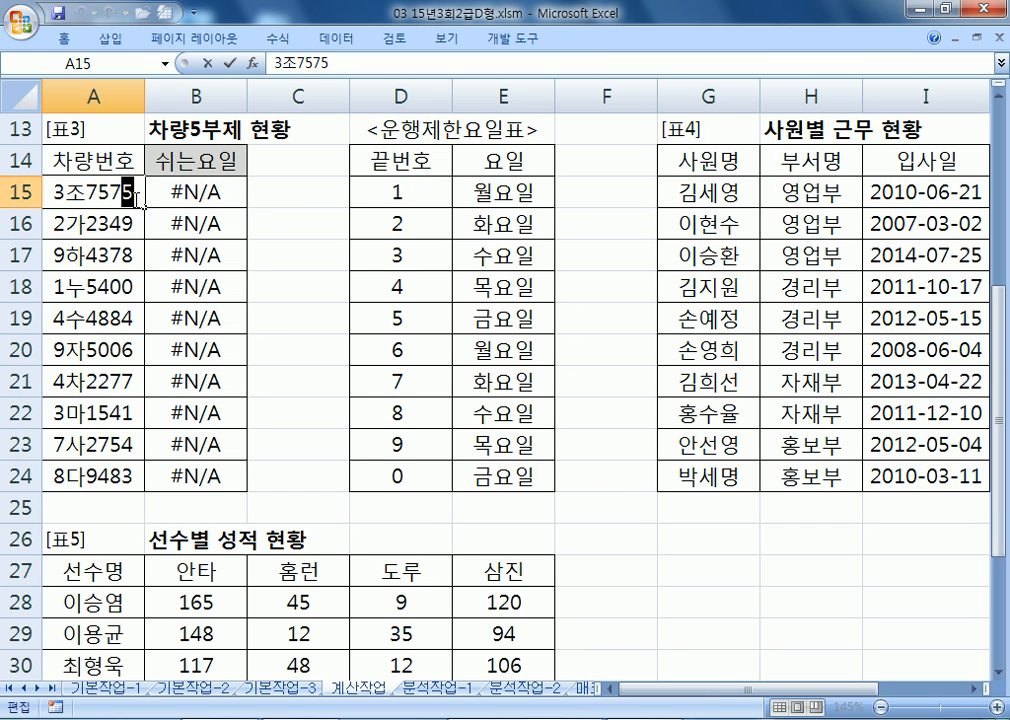
key("Escape")
double_click(194, 191)
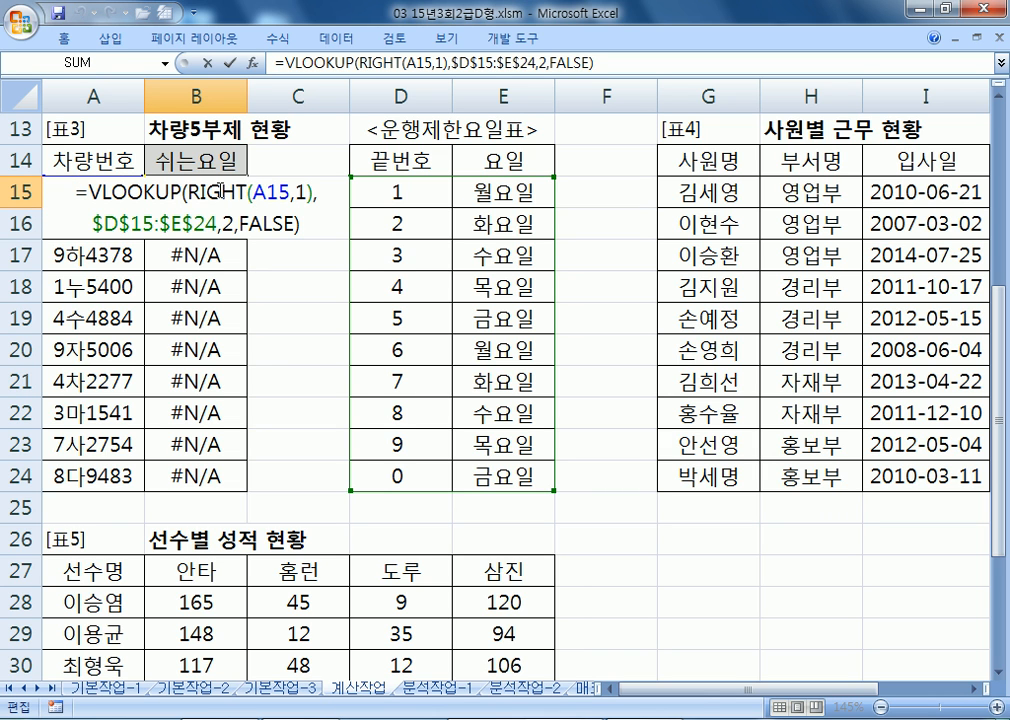
left_click_drag(200, 192, 306, 192)
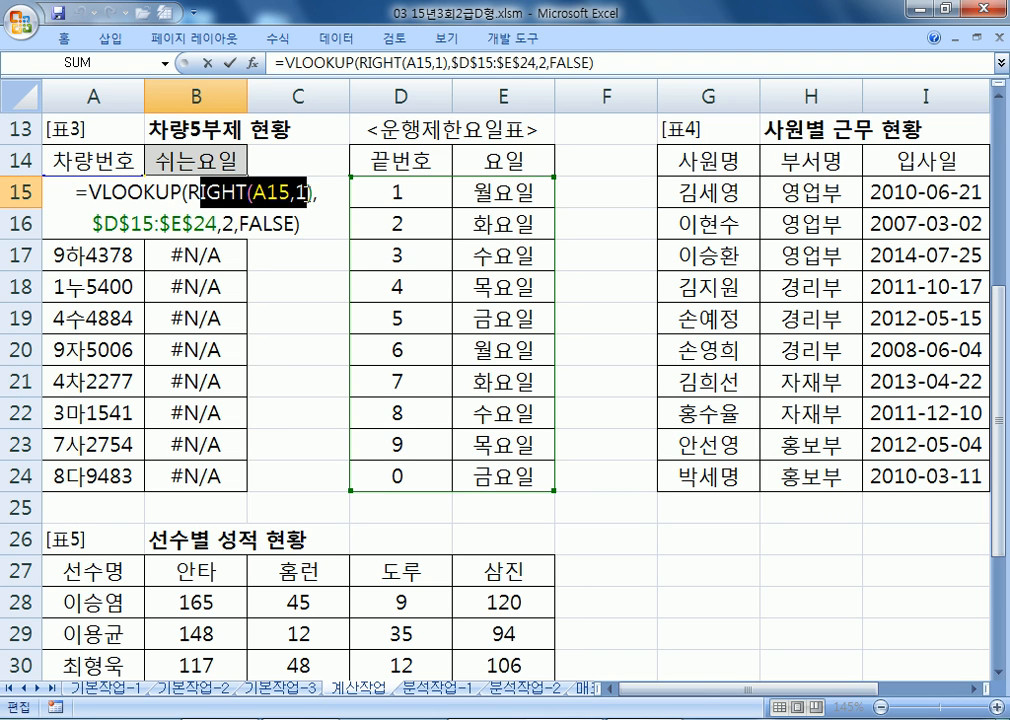
key("Escape")
left_click(140, 198)
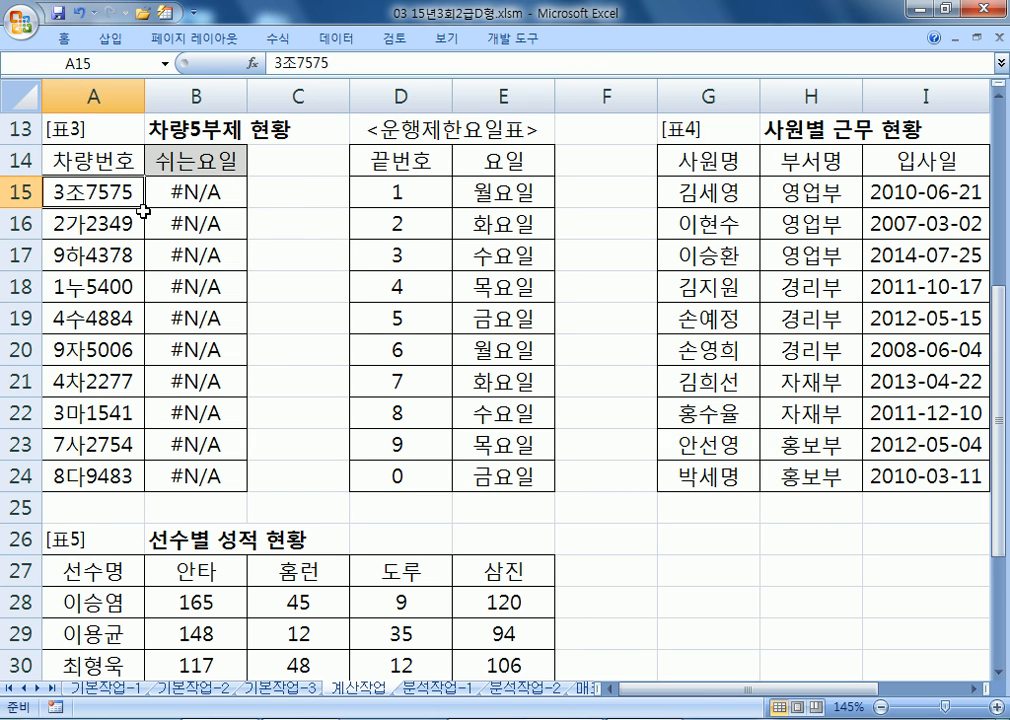
left_click_drag(376, 192, 385, 465)
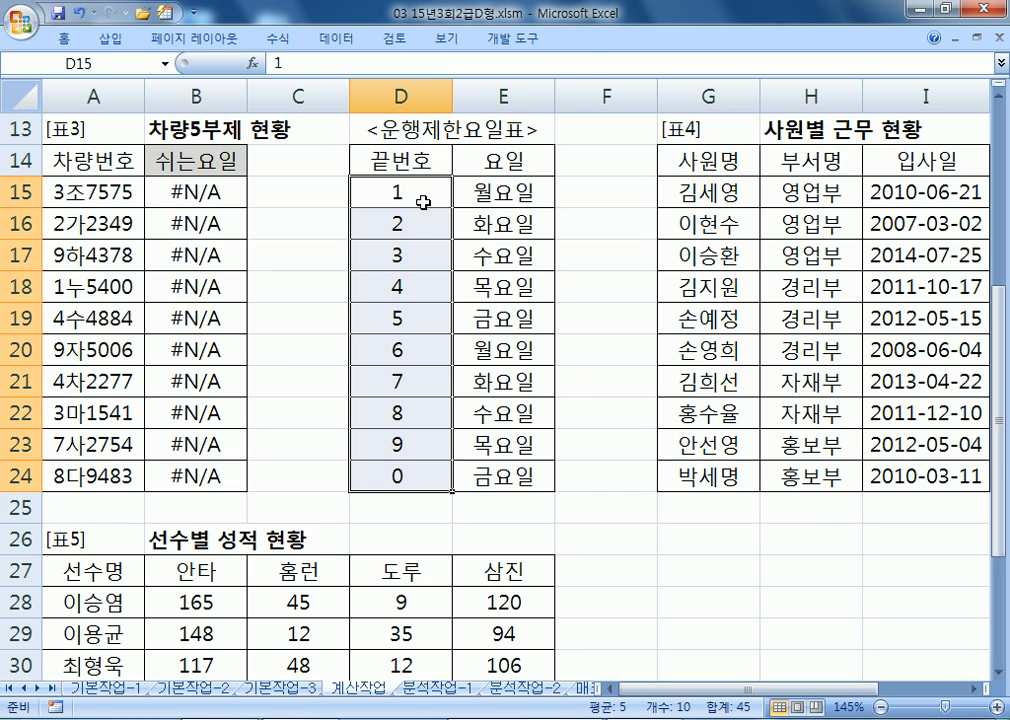
- Wrap RIGHT(A15,1) in a VALUE function in the B15 formula and fill the formula down to B24
double_click(200, 183)
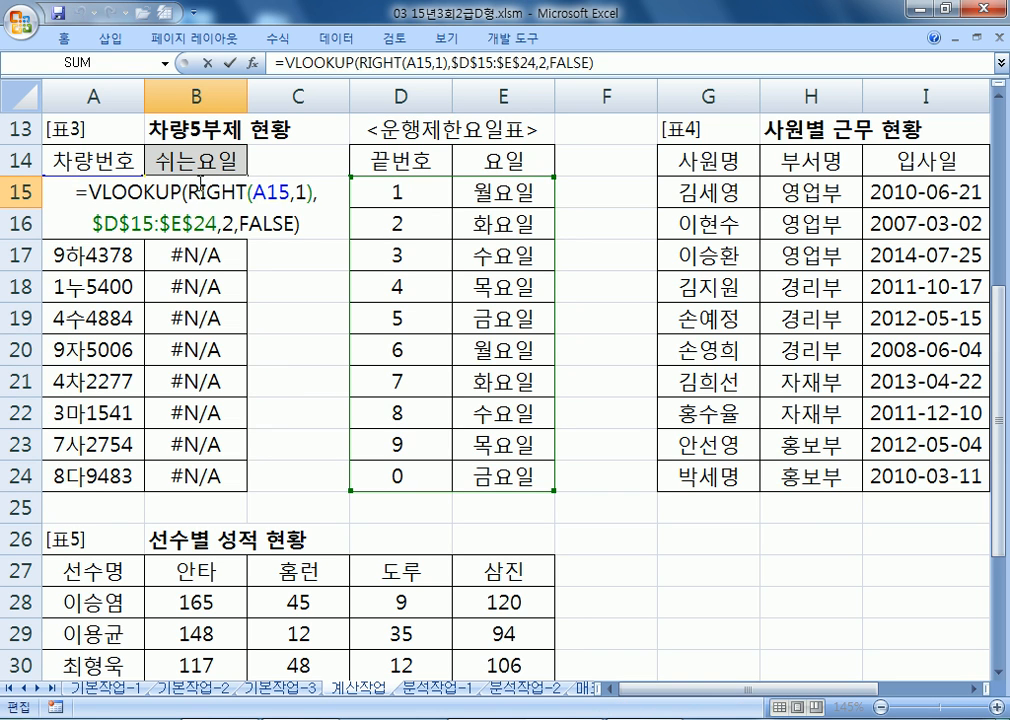
left_click(196, 189)
type("VA")
key("Tab")
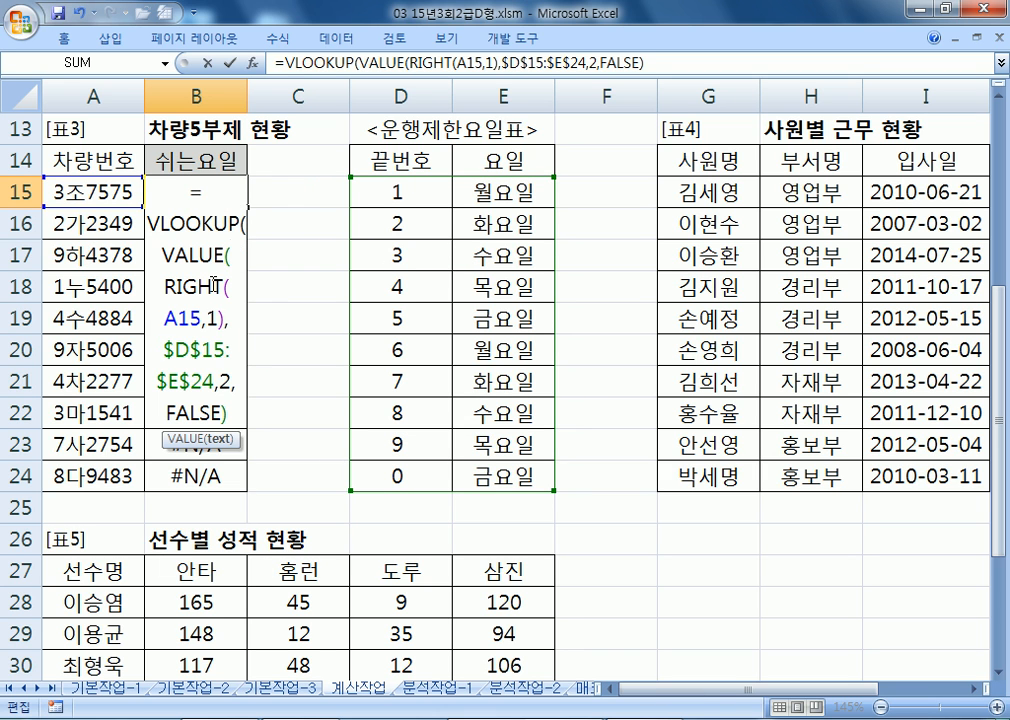
left_click(220, 318)
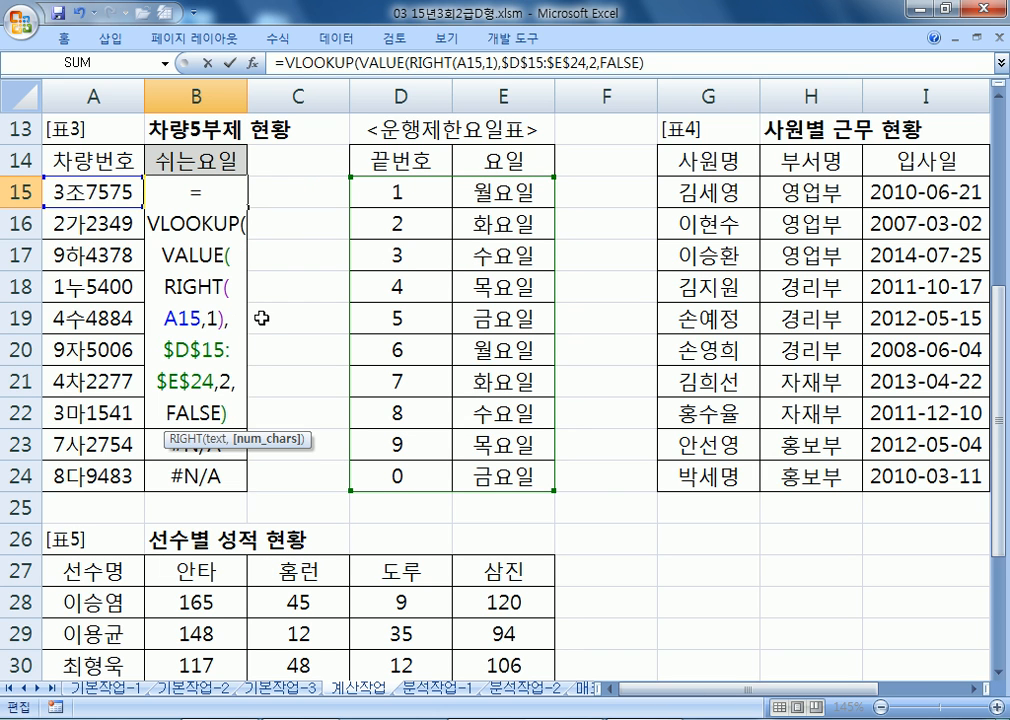
type(")")
key("Return")
left_click(215, 186)
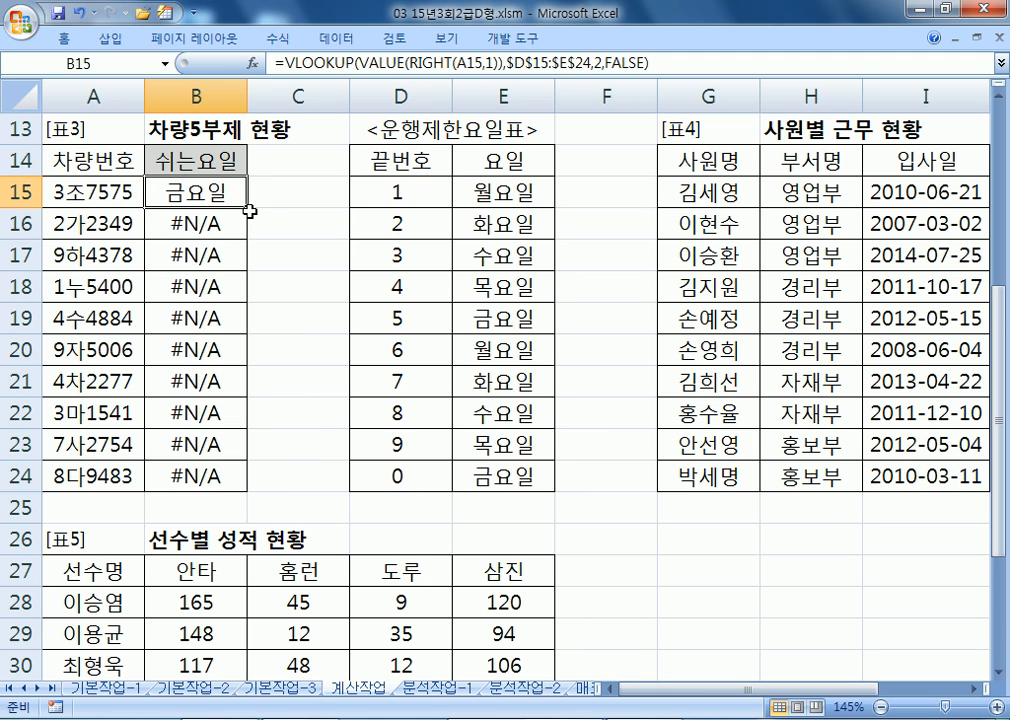
double_click(247, 207)
- Copy the full VLOOKUP formula from B15 into the 메모장 notes, separated from the SMALL formula above by a blank line
left_click(220, 193)
key("F2")
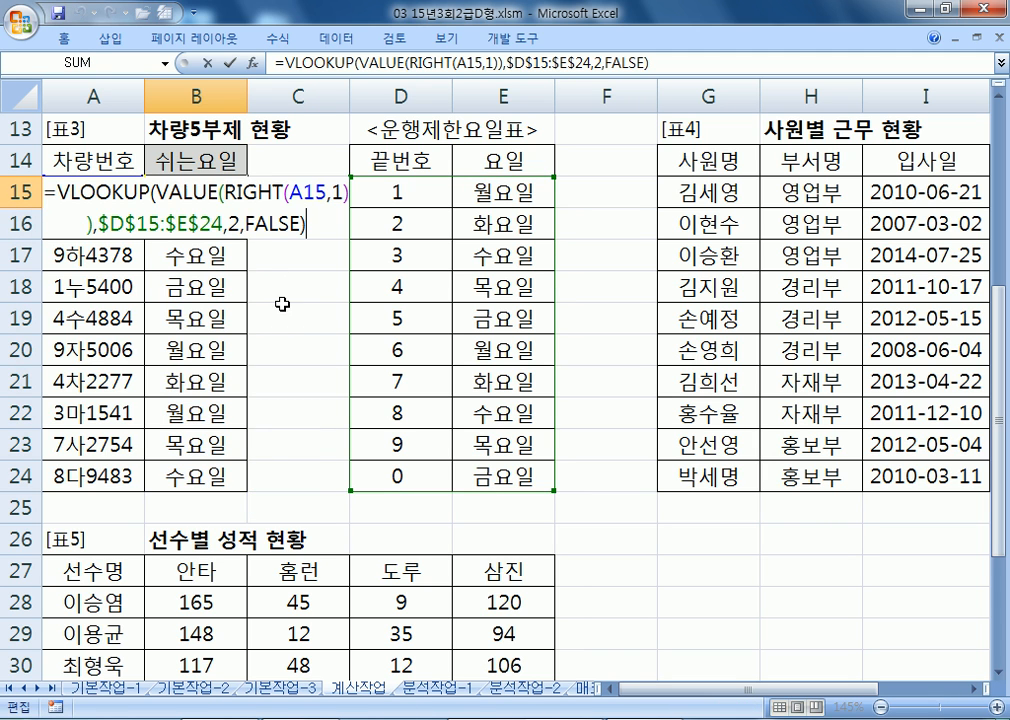
left_click_drag(316, 219, 39, 184)
key("ctrl+c")
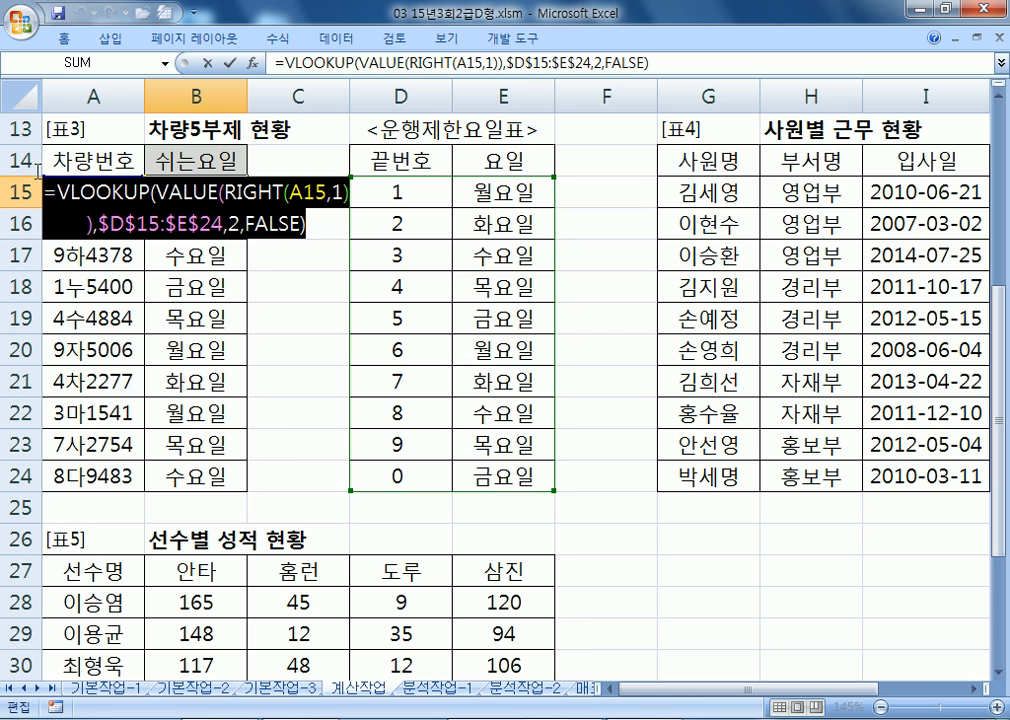
left_click(218, 718)
key("ctrl+v")
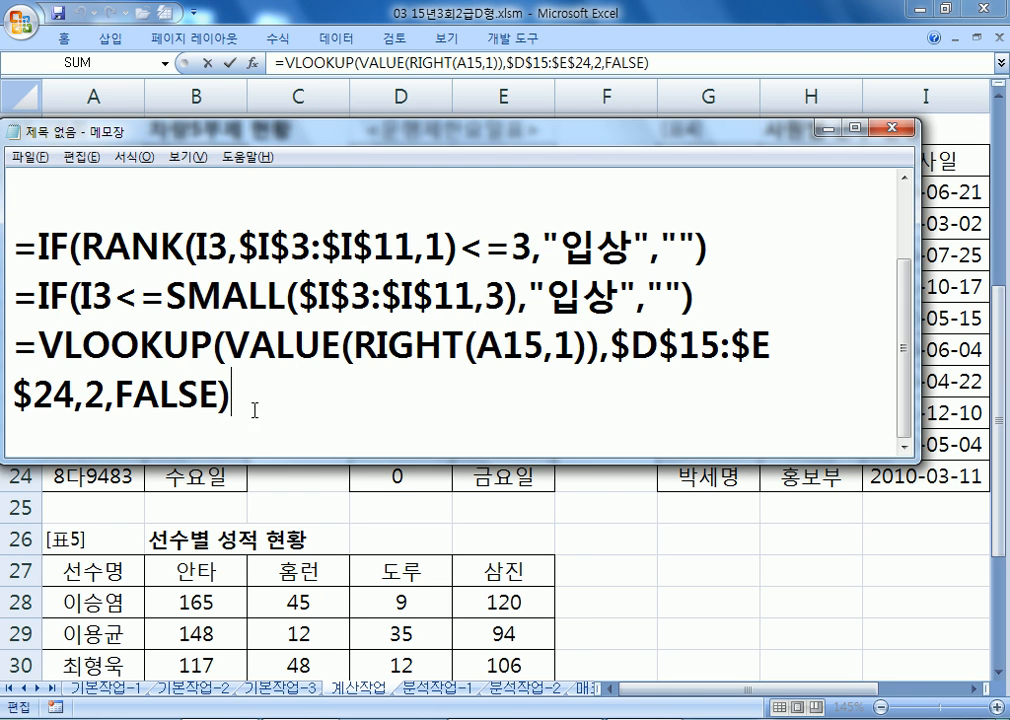
left_click(717, 297)
key("Return")
left_click_drag(918, 343, 966, 345)
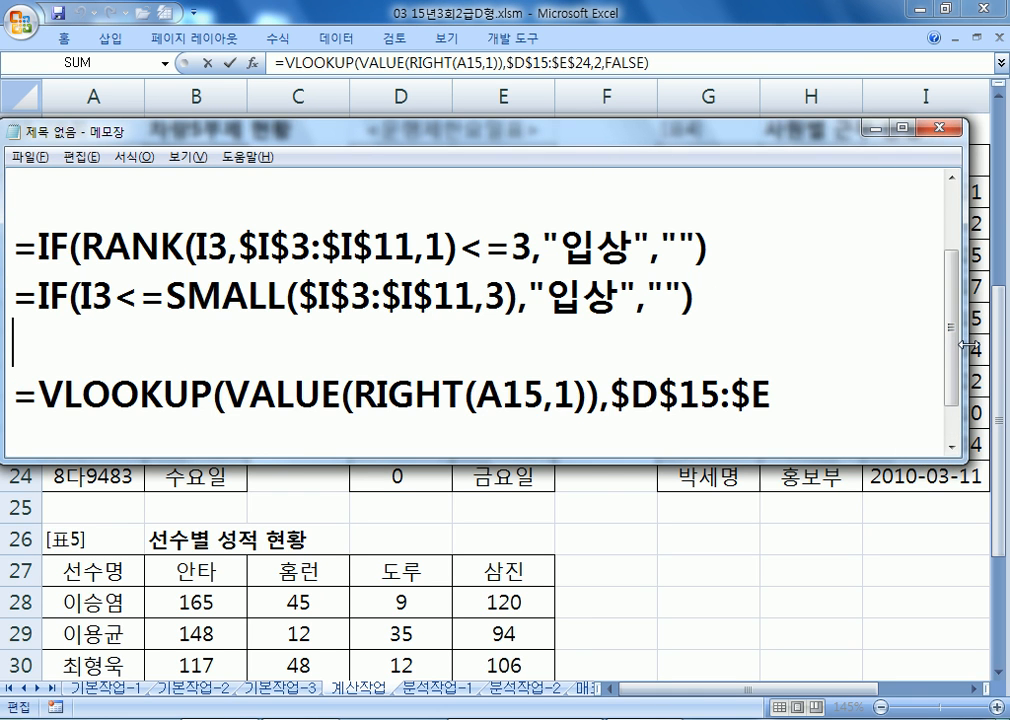
scroll(706, 388, "down", 1)
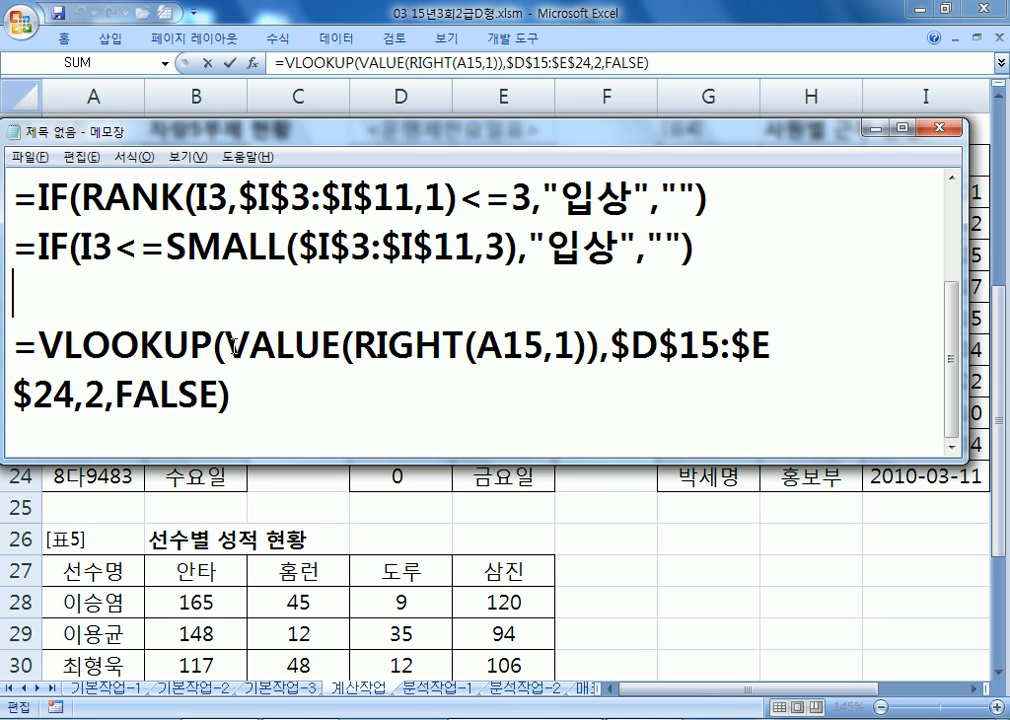
- Examine the RIGHT(A15,1) and VALUE parts of the noted formula against the last digit of the 차량번호 in A15
left_click_drag(354, 345, 588, 347)
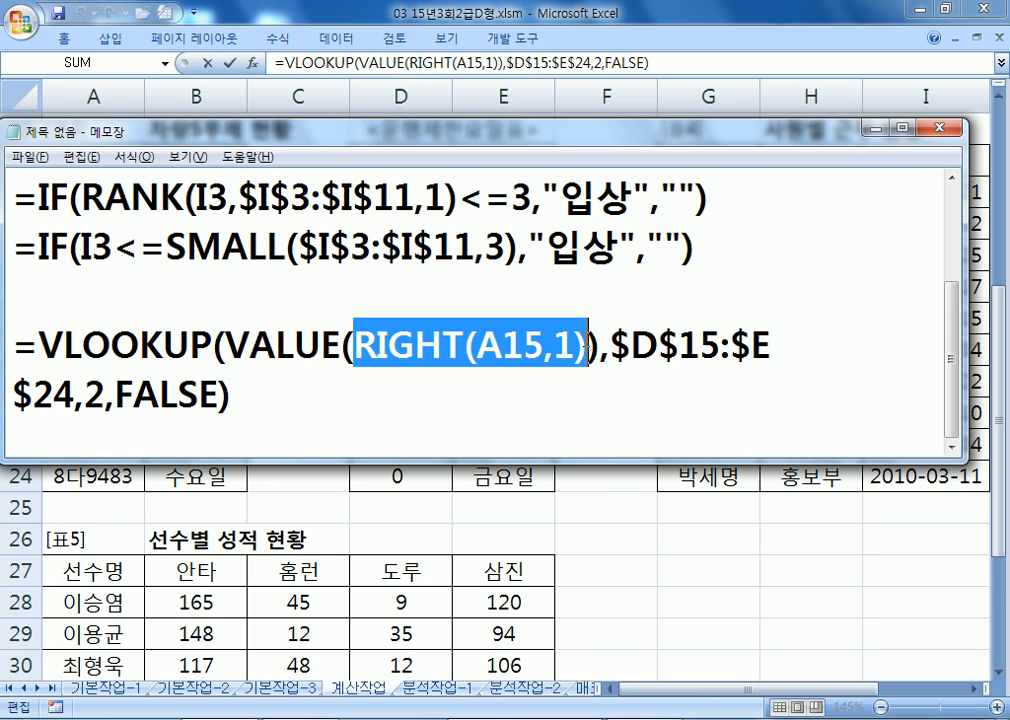
key("alt+Tab")
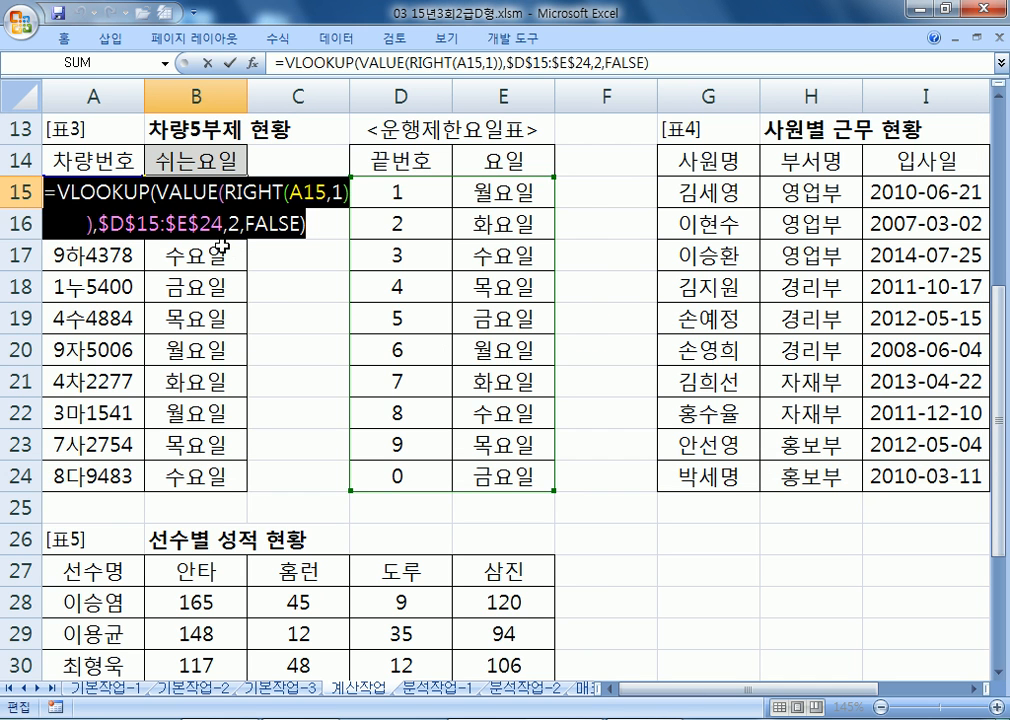
key("Escape")
double_click(120, 191)
left_click_drag(121, 192, 141, 195)
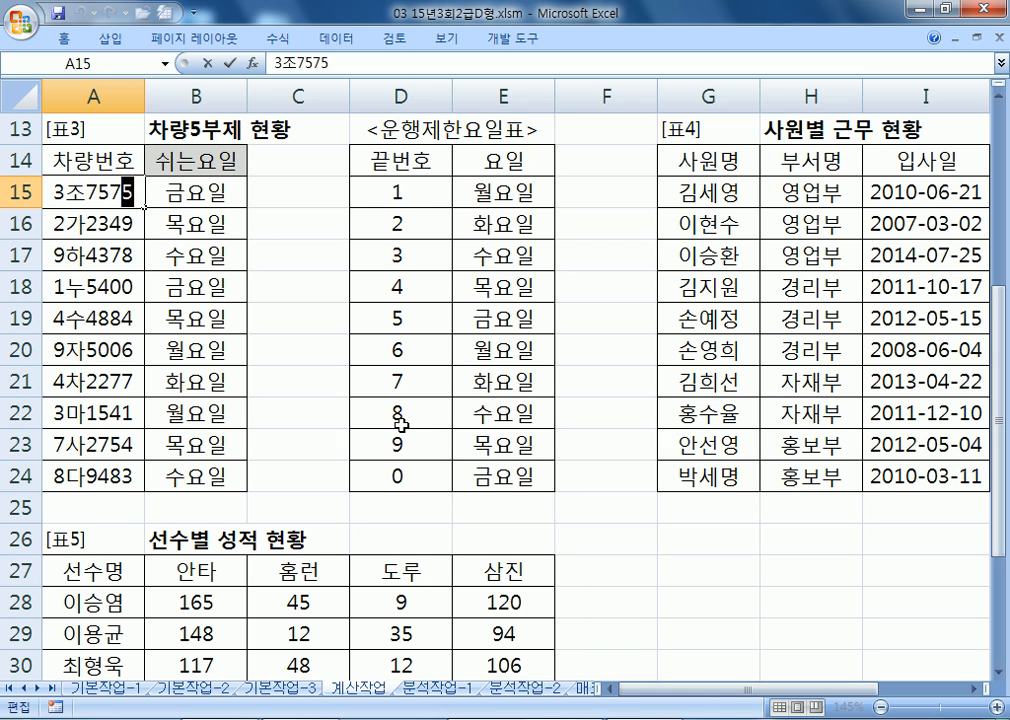
key("alt+Tab")
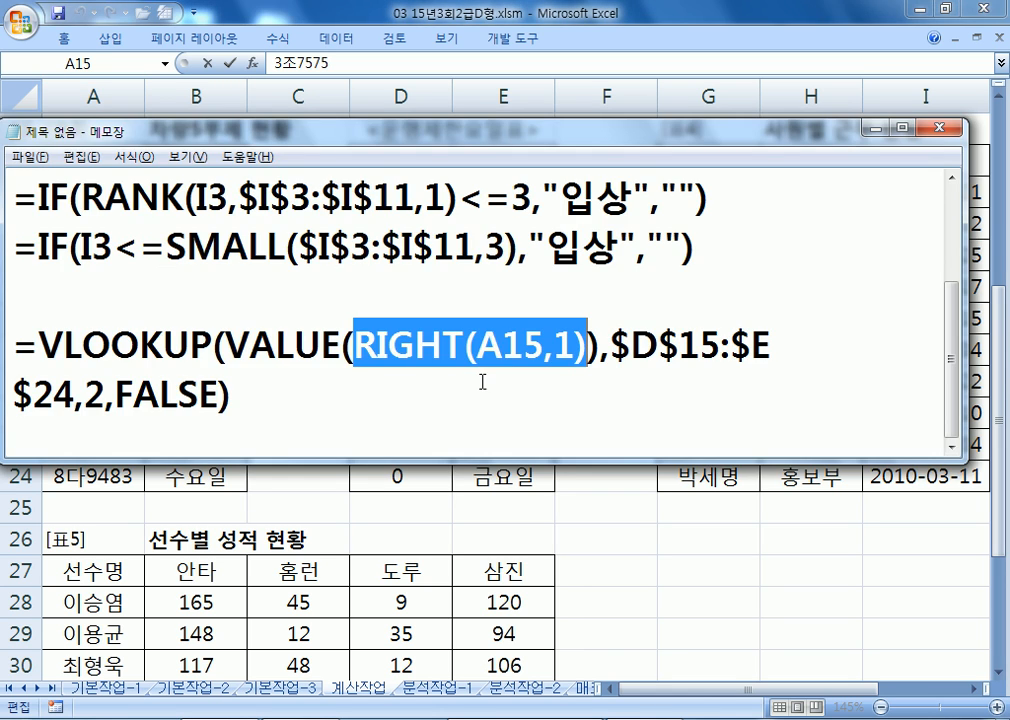
left_click_drag(226, 345, 344, 343)
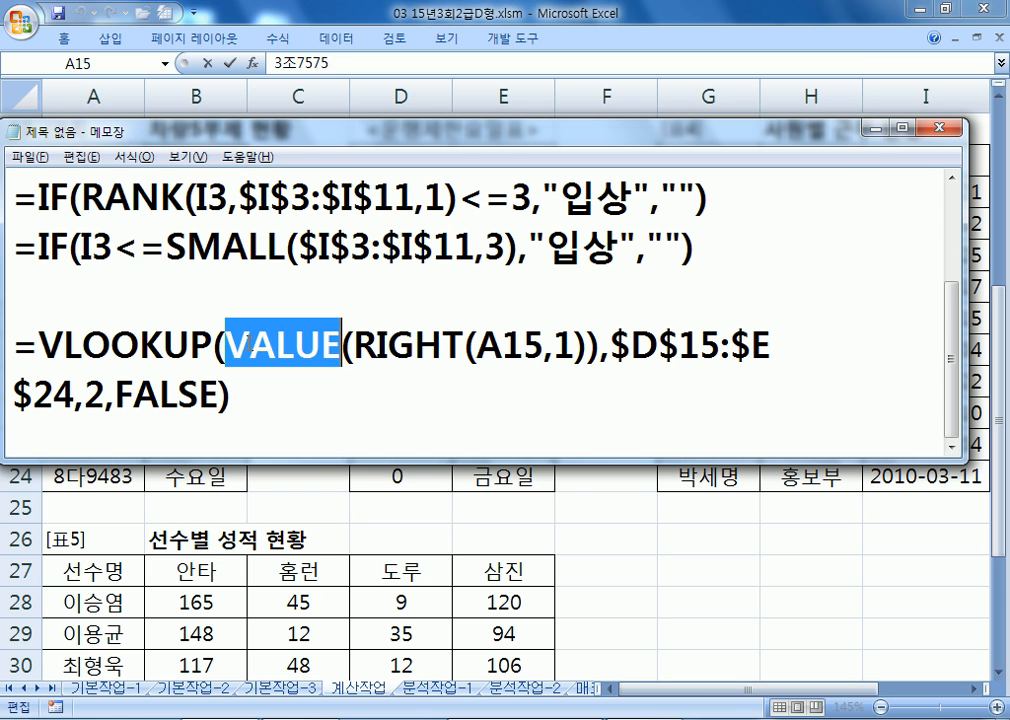
key("alt+Tab")
- Change the number format of the 끝번호 cells D15:D24 in Excel to 텍스트
left_click_drag(396, 191, 428, 474)
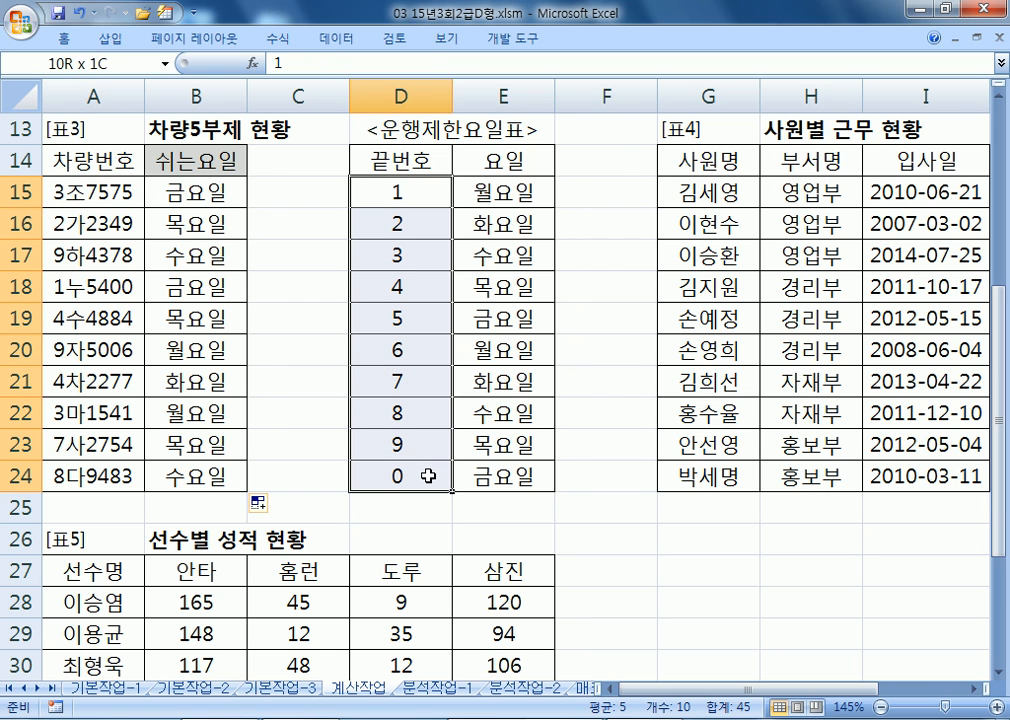
key("ctrl+1")
left_click(492, 257)
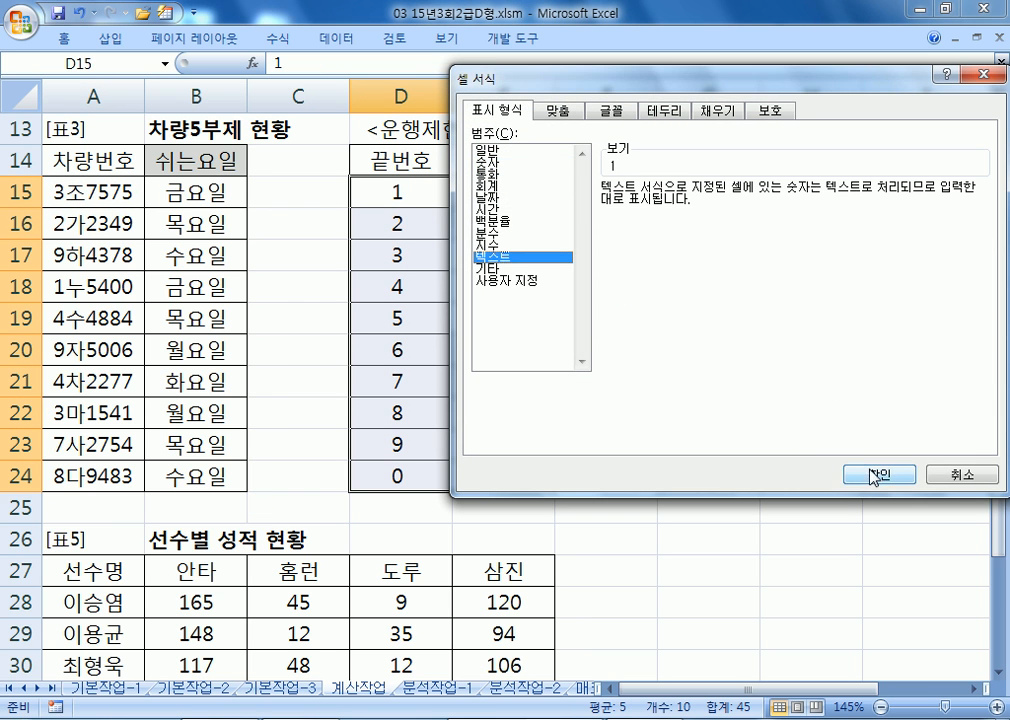
left_click(876, 472)
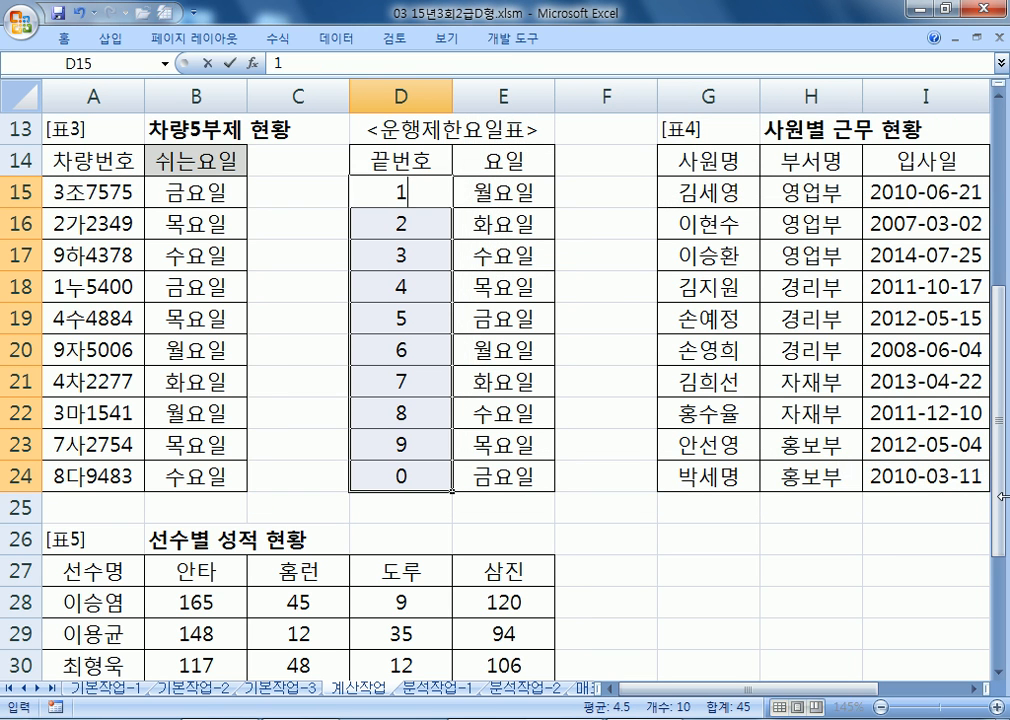
- Re-enter each 끝번호 value in D15:D24 unchanged so the cells convert from numbers to text
key("F2")
key("Return")
key("F2")
key("Return")
key("F2")
key("Return")
key("F2")
key("Return")
key("F2")
key("Return")
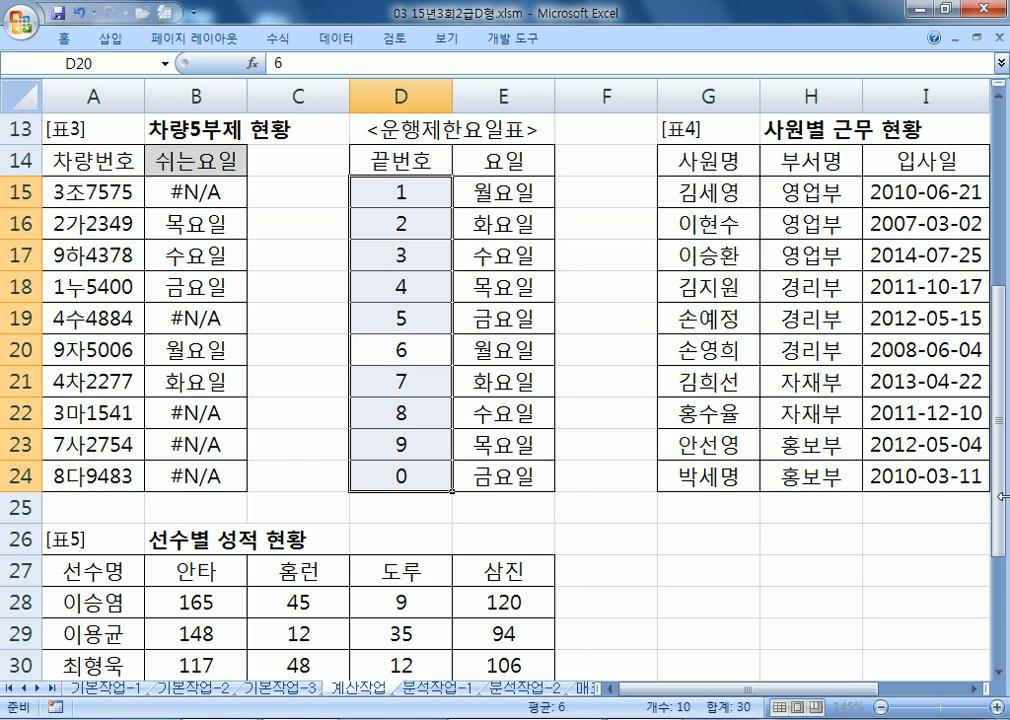
key("F2")
key("Return")
key("F2")
key("Return")
key("F2")
key("Return")
key("F2")
key("Return")
key("F2")
key("Return")
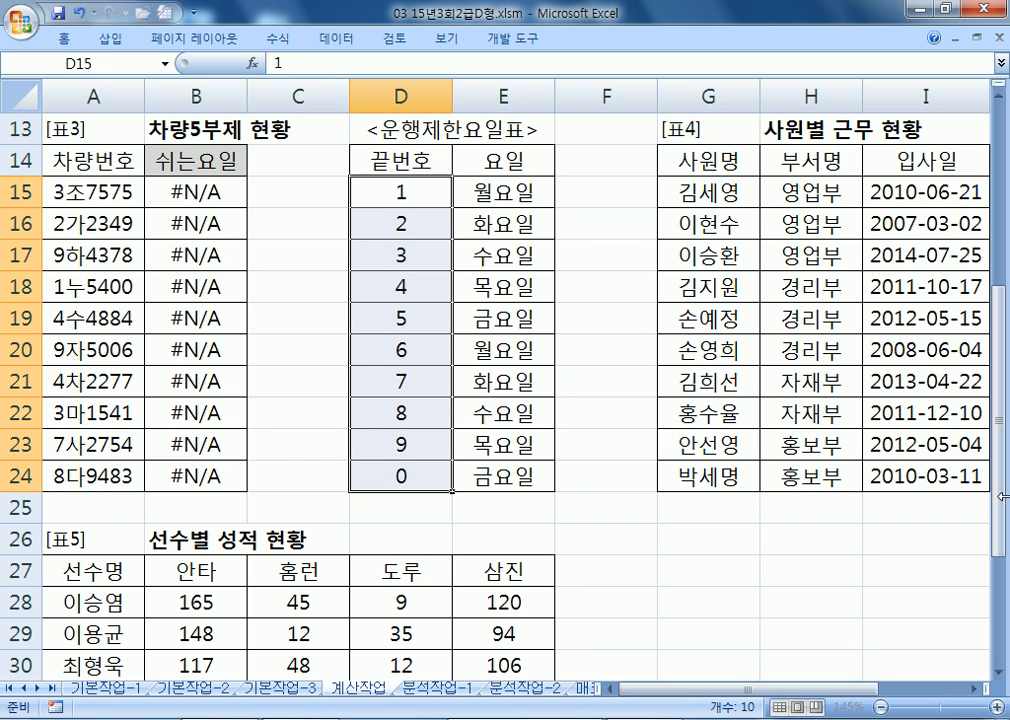
- Remove the VALUE function around RIGHT(A15,1) in the B15 formula and fill the formula down to B24
left_click(208, 193)
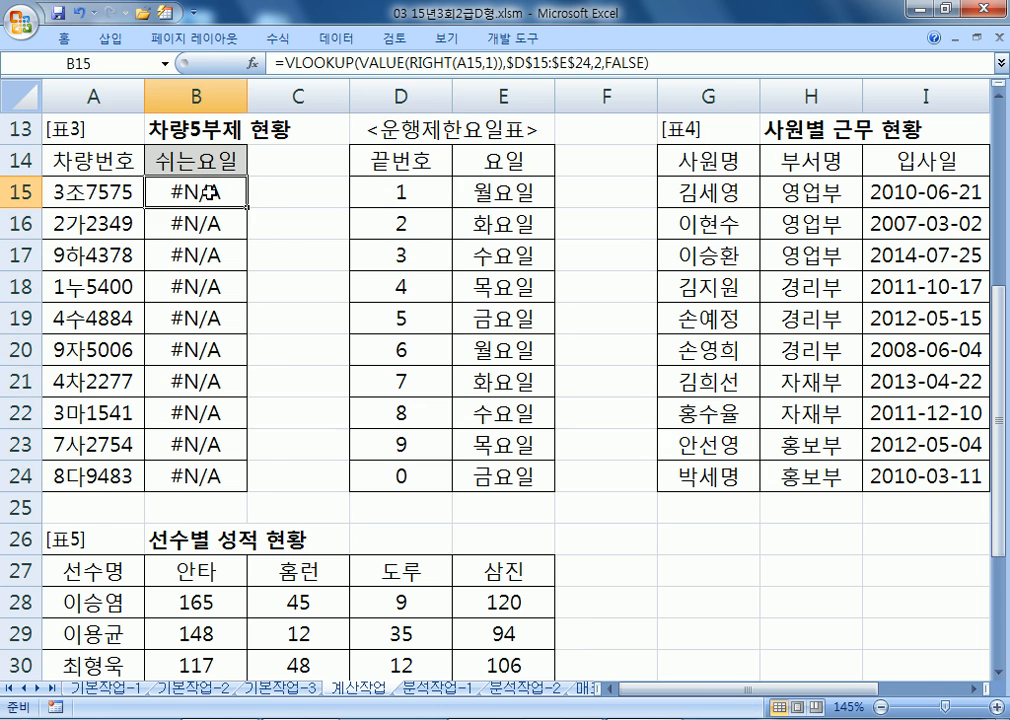
key("F2")
left_click(157, 191)
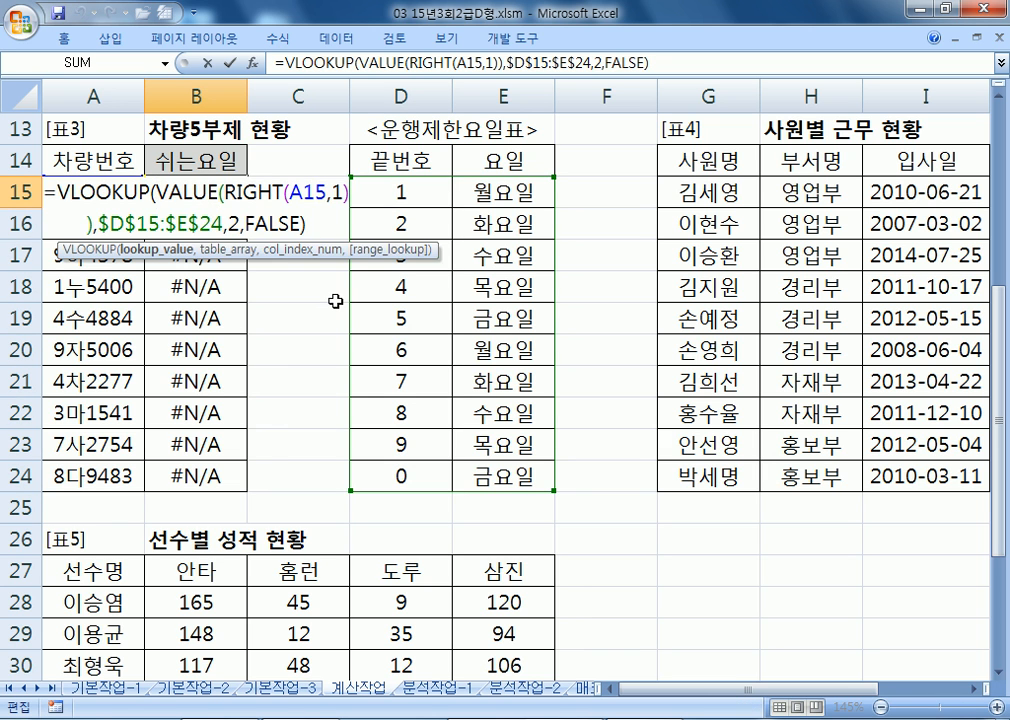
key("Delete")
key("Delete")
key("Delete")
key("Delete")
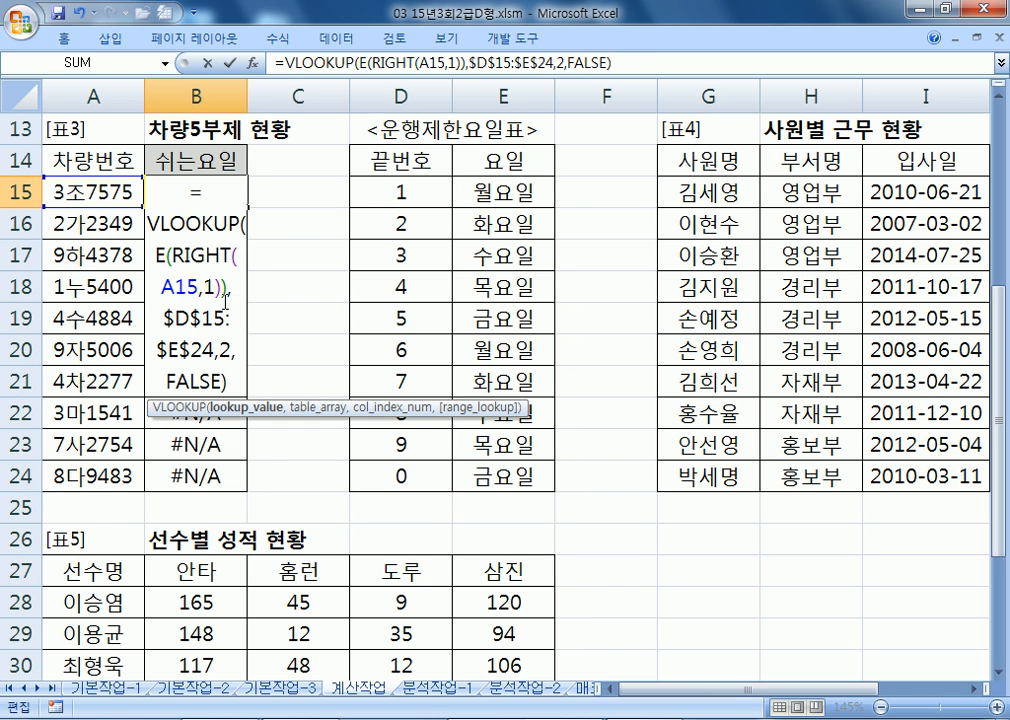
key("Delete")
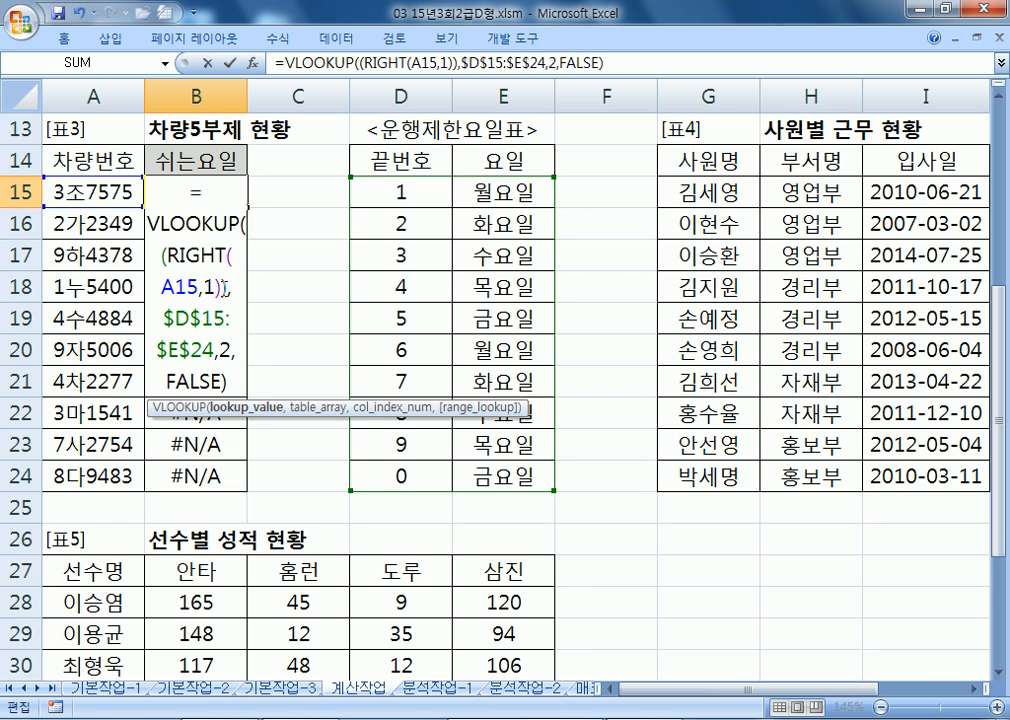
key("Delete")
key("Delete")
key("Return")
left_click(221, 198)
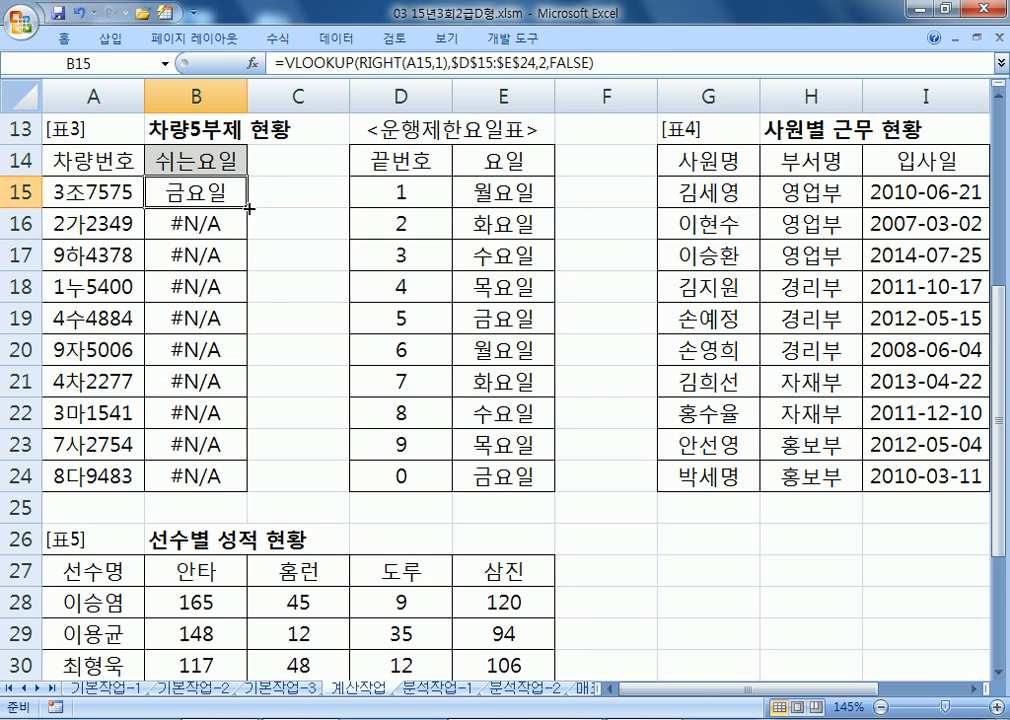
double_click(248, 207)
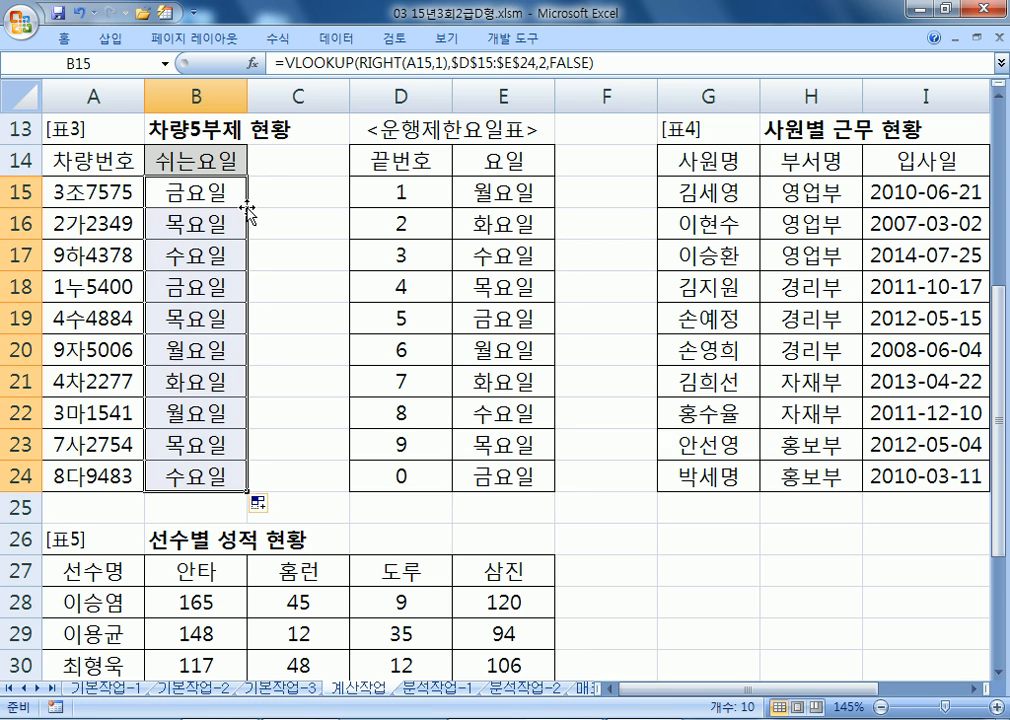
- Add two line breaks below the VLOOKUP formula in the 메모장 notes and return to the Excel sheet
left_click(162, 196)
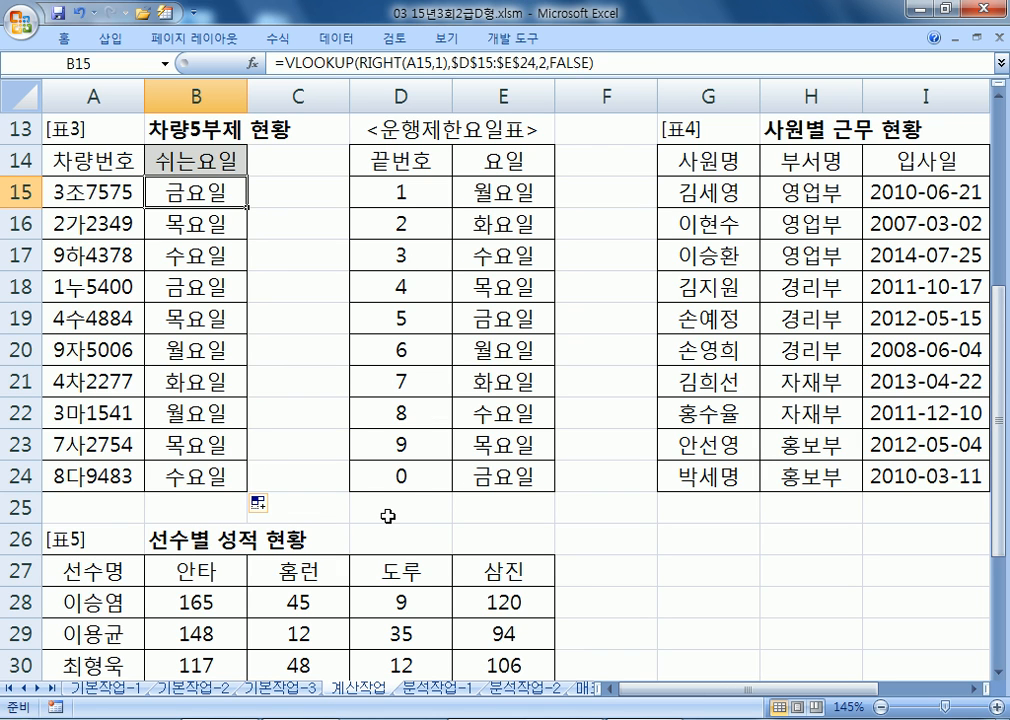
key("alt+Tab")
left_click(310, 426)
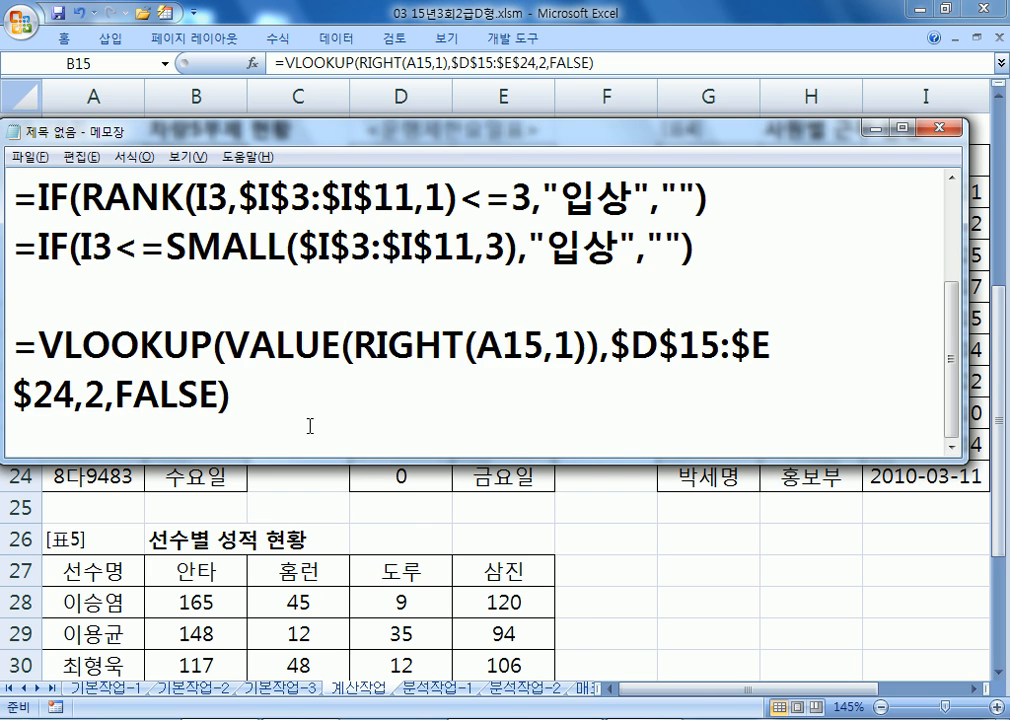
key("Return")
key("Return")
key("alt+Tab")
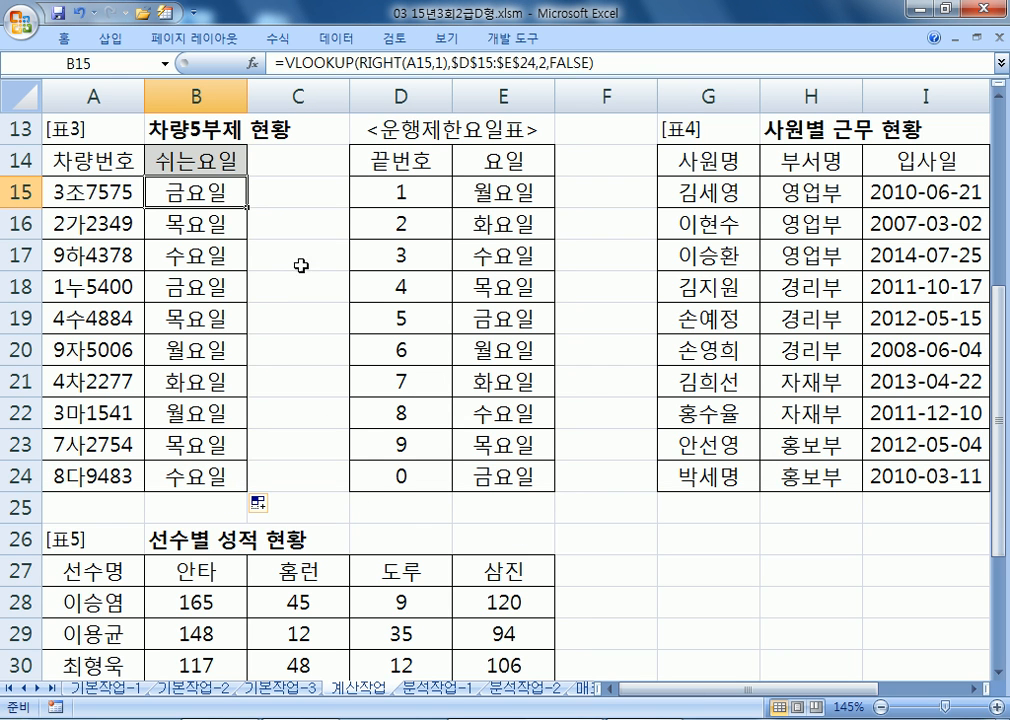
- Examine the last digit of the 차량번호 in A15 without changing the cell
double_click(123, 192)
left_click_drag(122, 192, 134, 194)
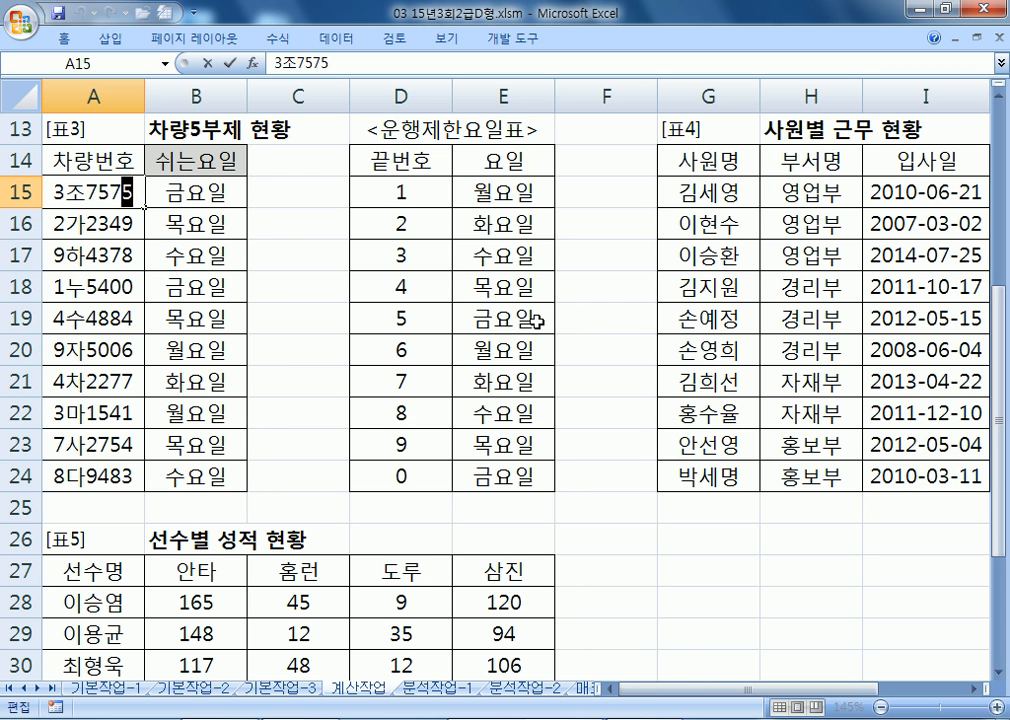
key("Escape")
- Begin a DAYS360 formula in J15 of [표4] with the 입사일 in I15 as the start date
left_click_drag(737, 689, 860, 690)
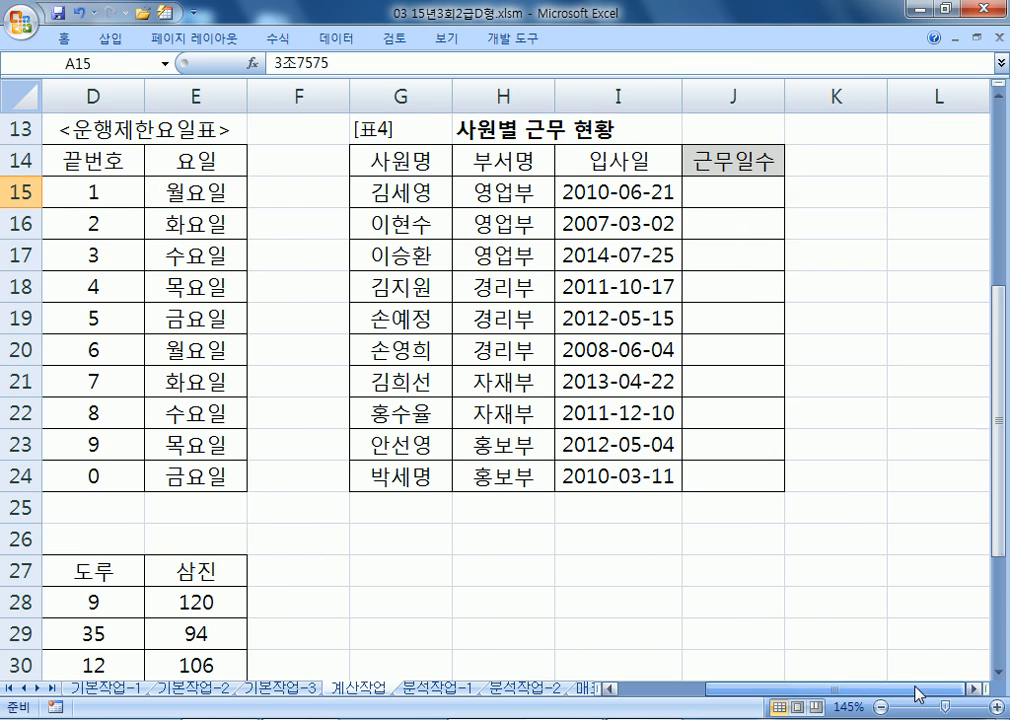
left_click(974, 690)
left_click(974, 690)
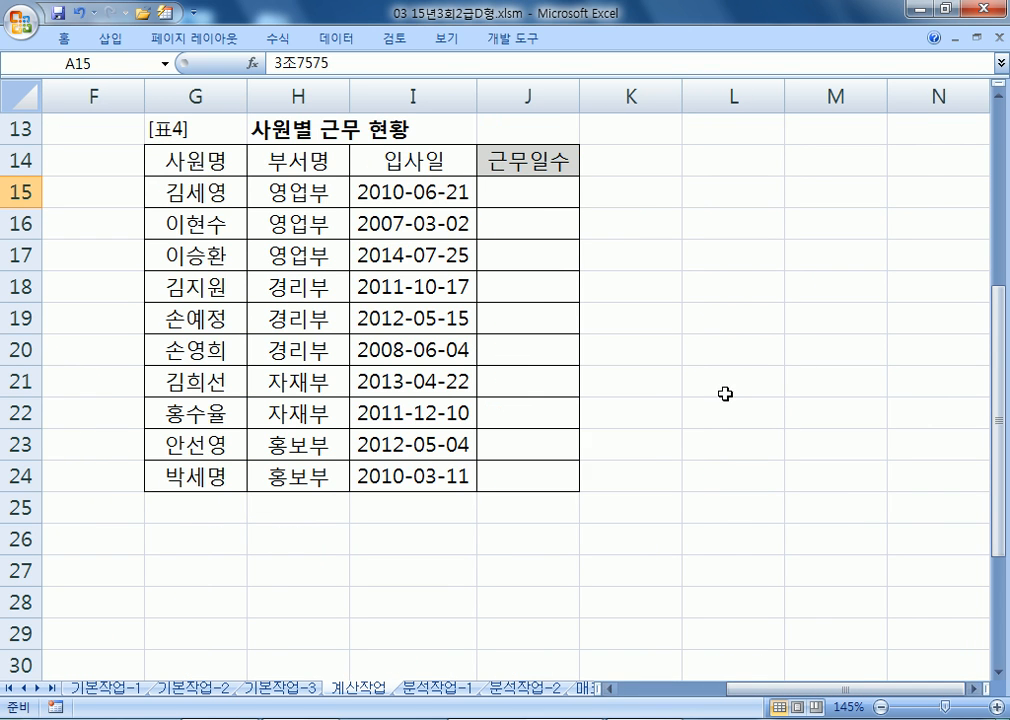
left_click(519, 195)
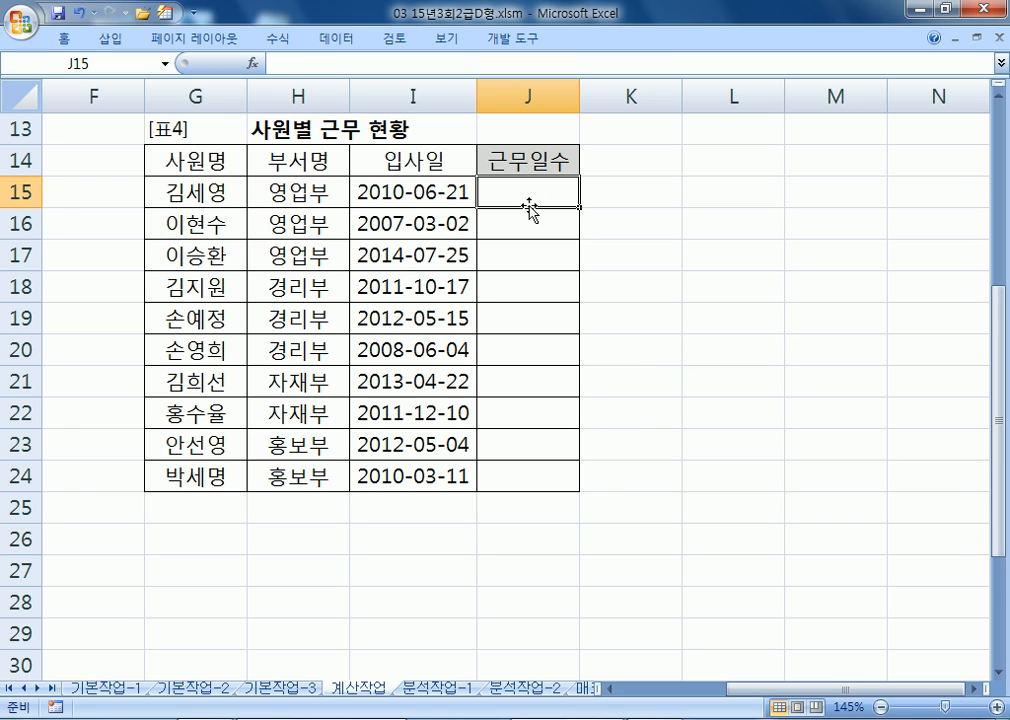
type("=DAYS")
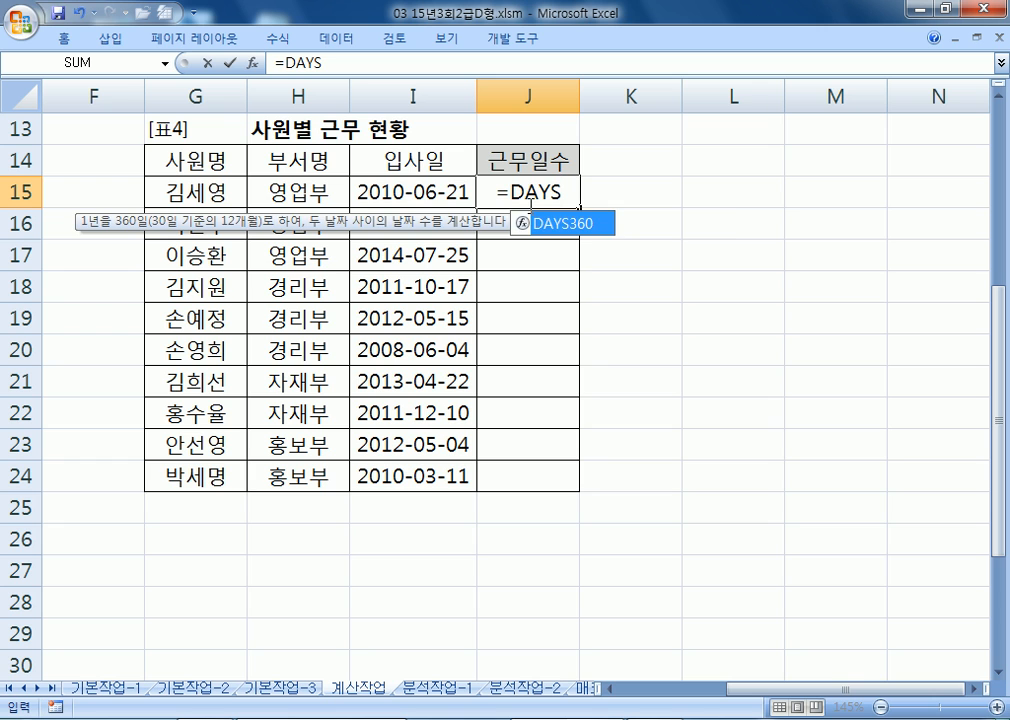
key("Tab")
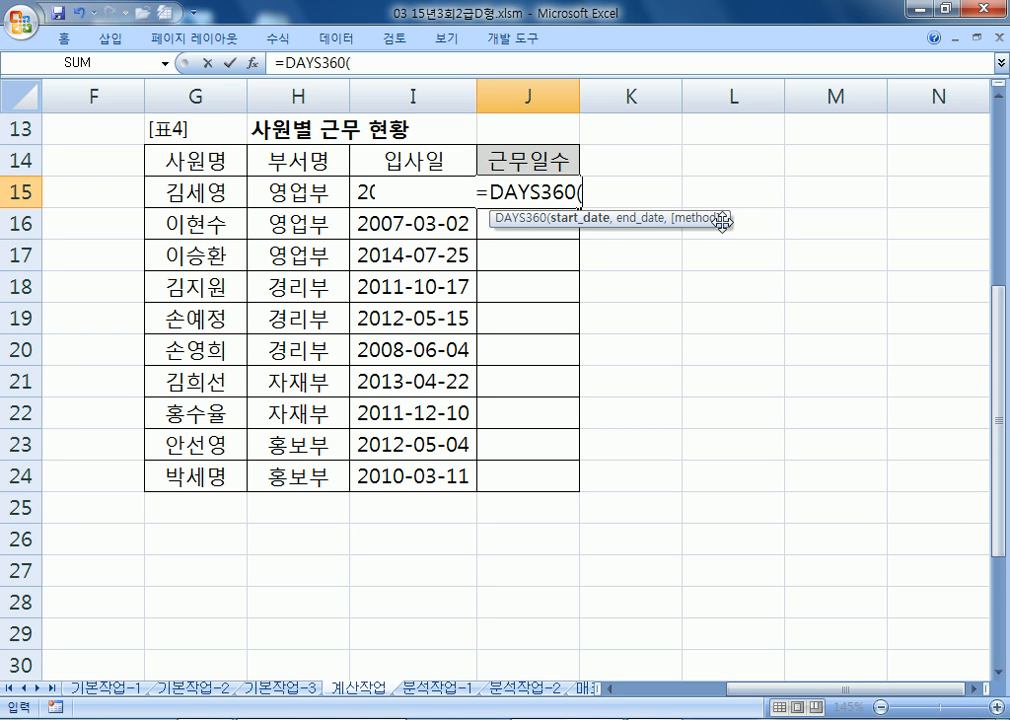
left_click(361, 187)
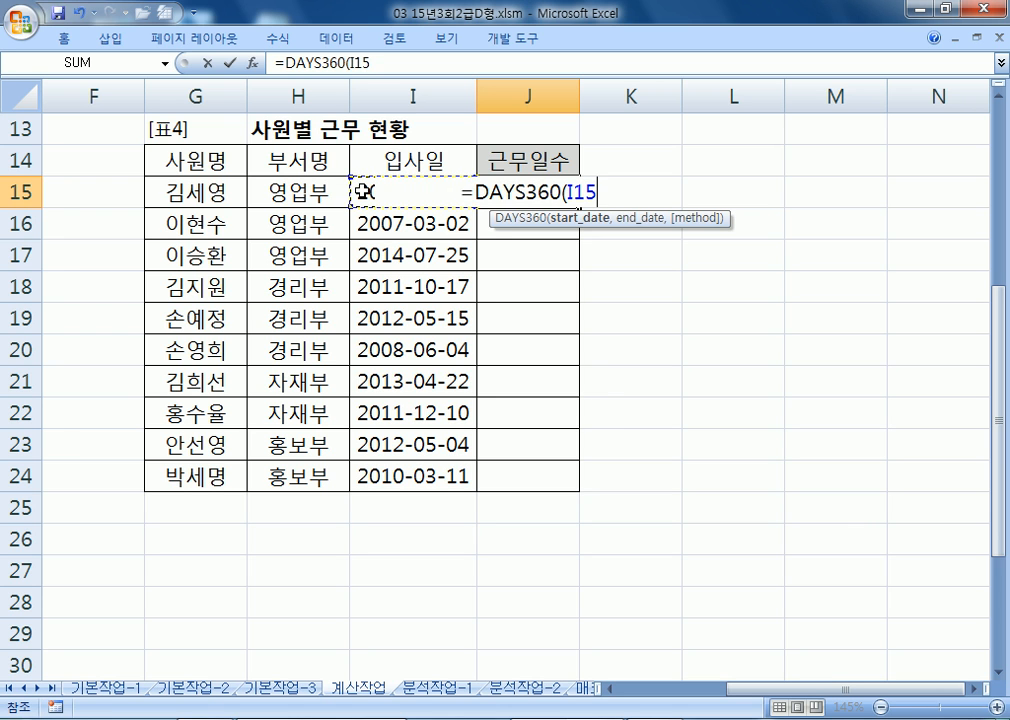
type(",")
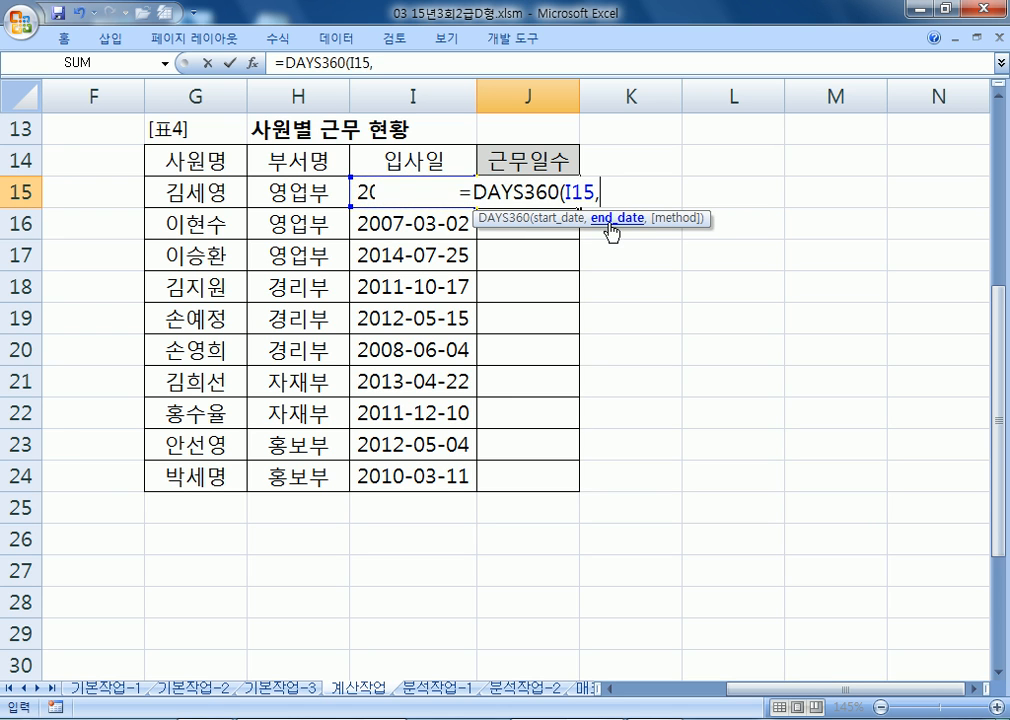
- Complete the J15 formula with TODAY() as the end date, omitting the method argument: =DAYS360(I15,TODAY())
type("TODAY")
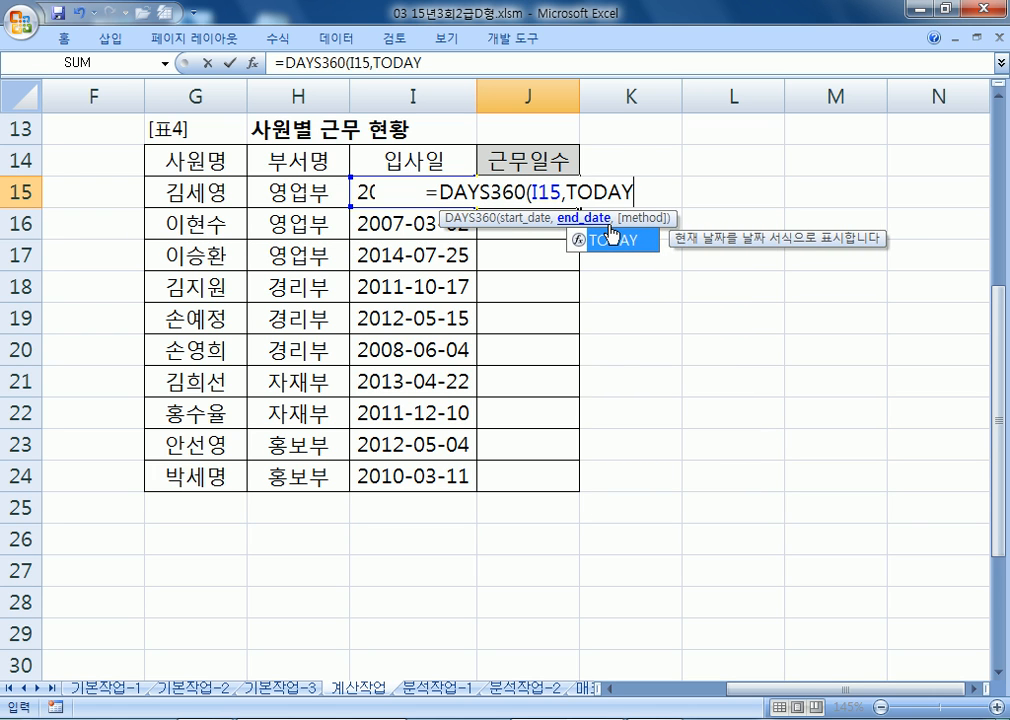
type("())")
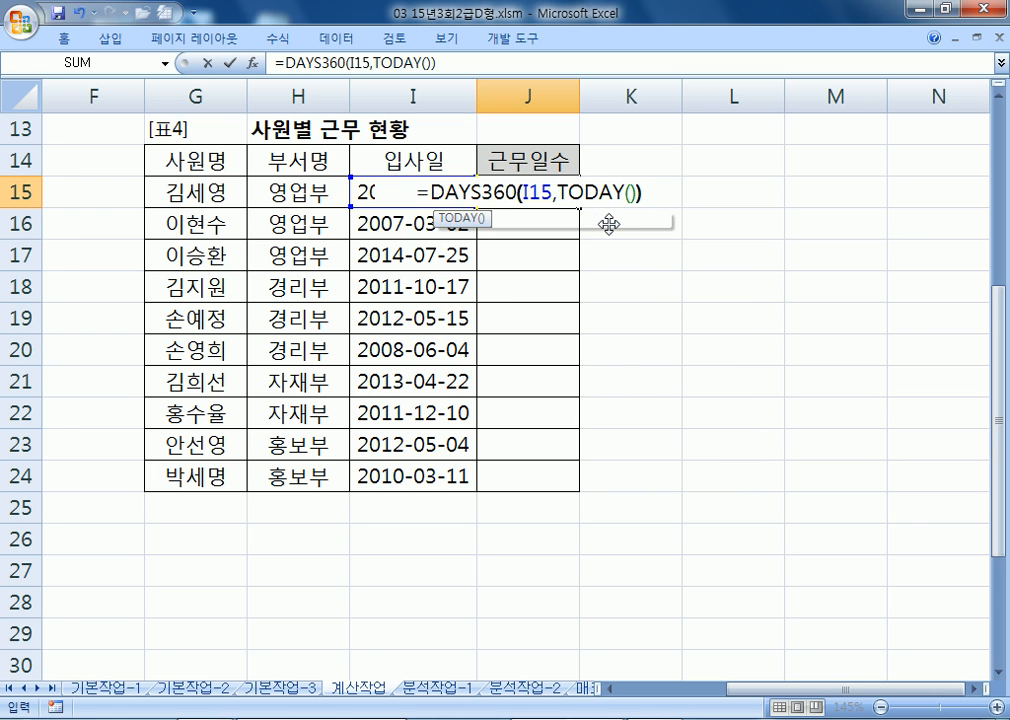
key("BackSpace")
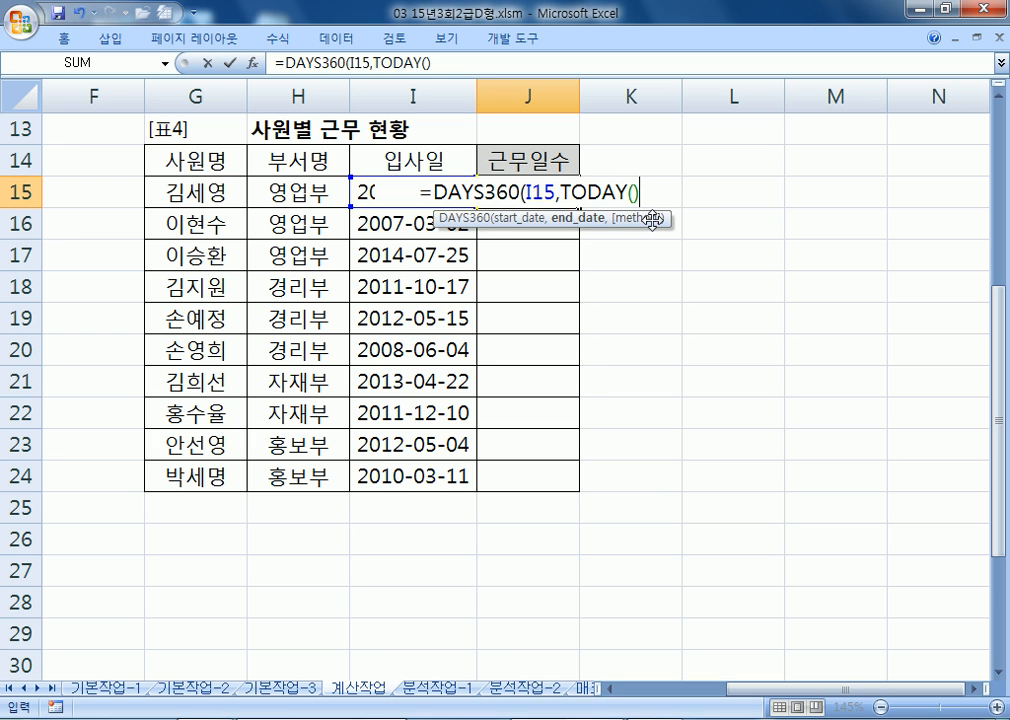
type(",")
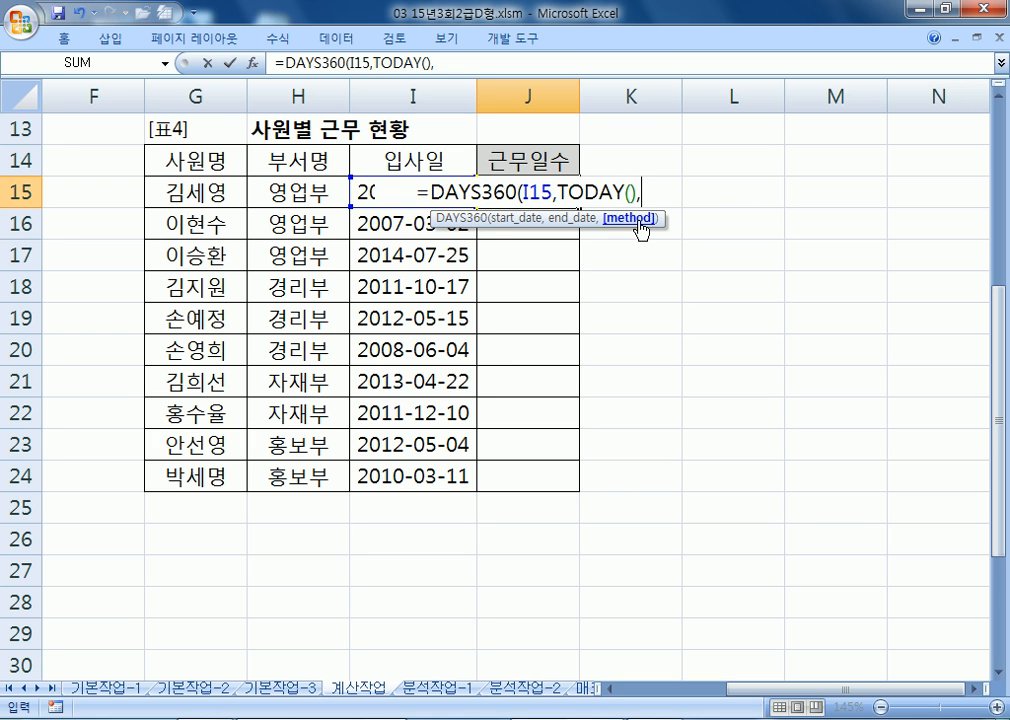
key("BackSpace")
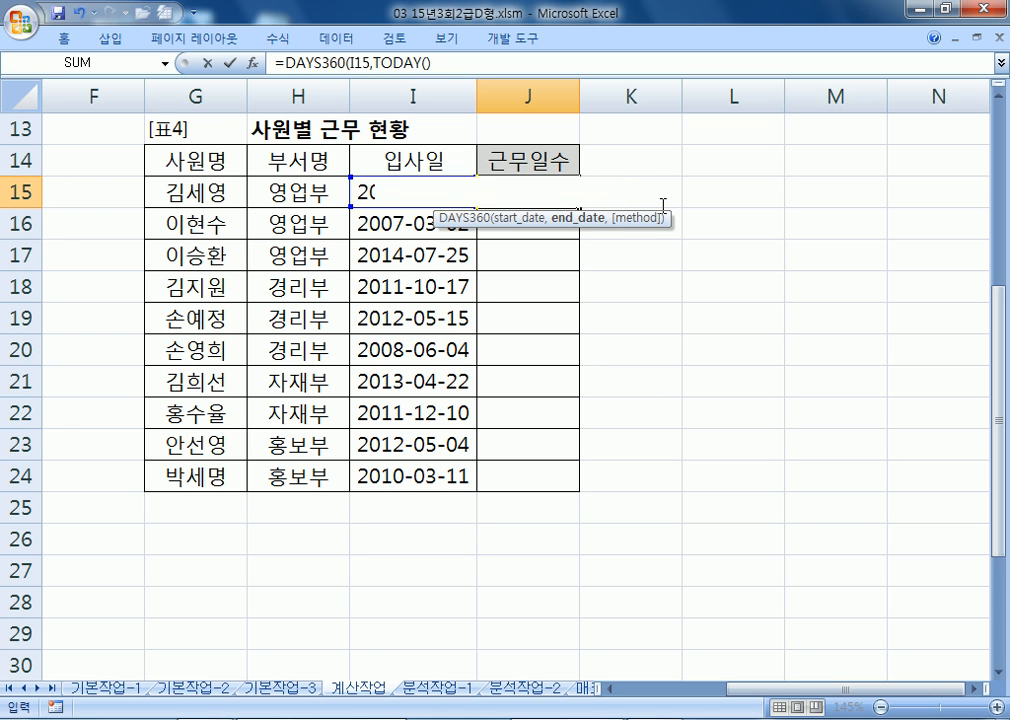
type(")")
key("Return")
- Fill the 근무일수 formula from J15 down to J24 and review the formula in J15
left_click(520, 191)
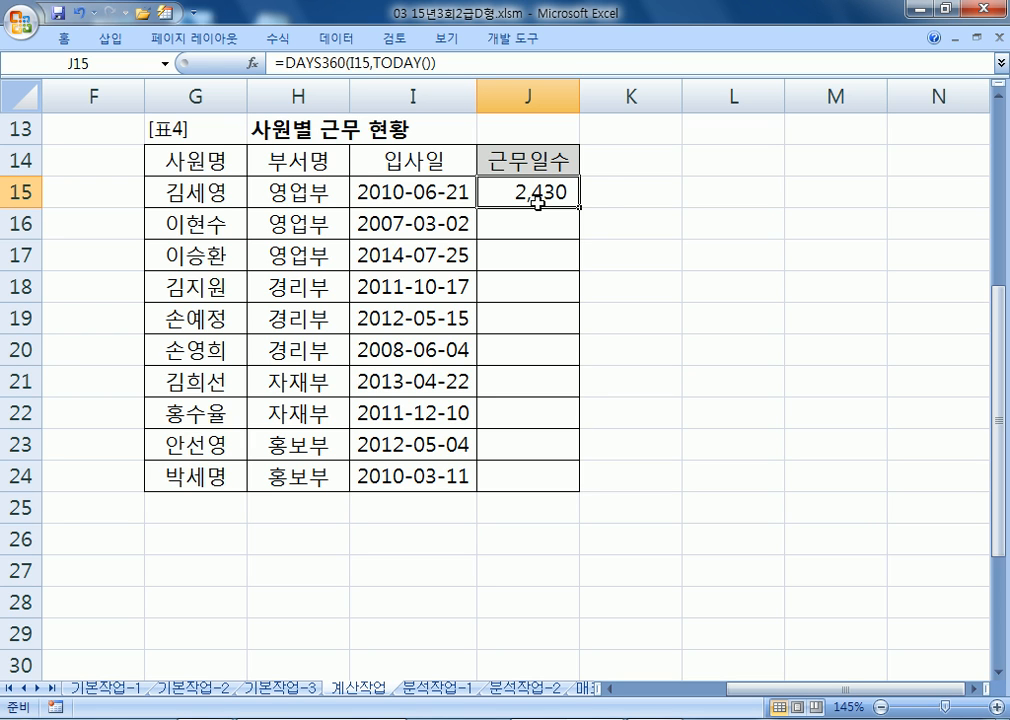
key("F2")
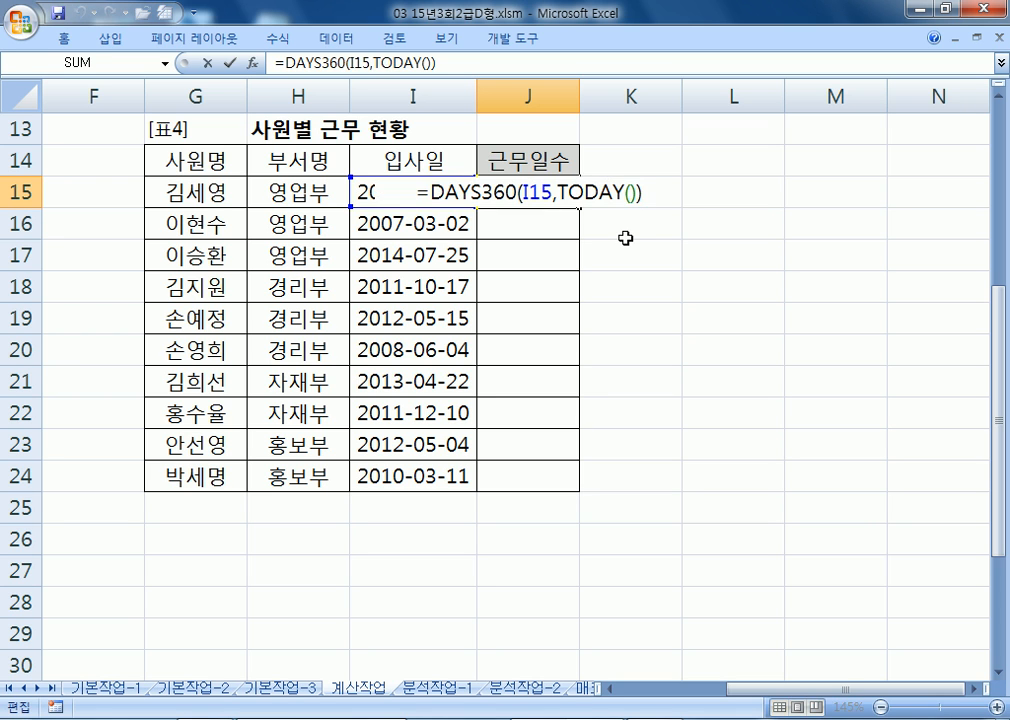
key("Escape")
double_click(577, 206)
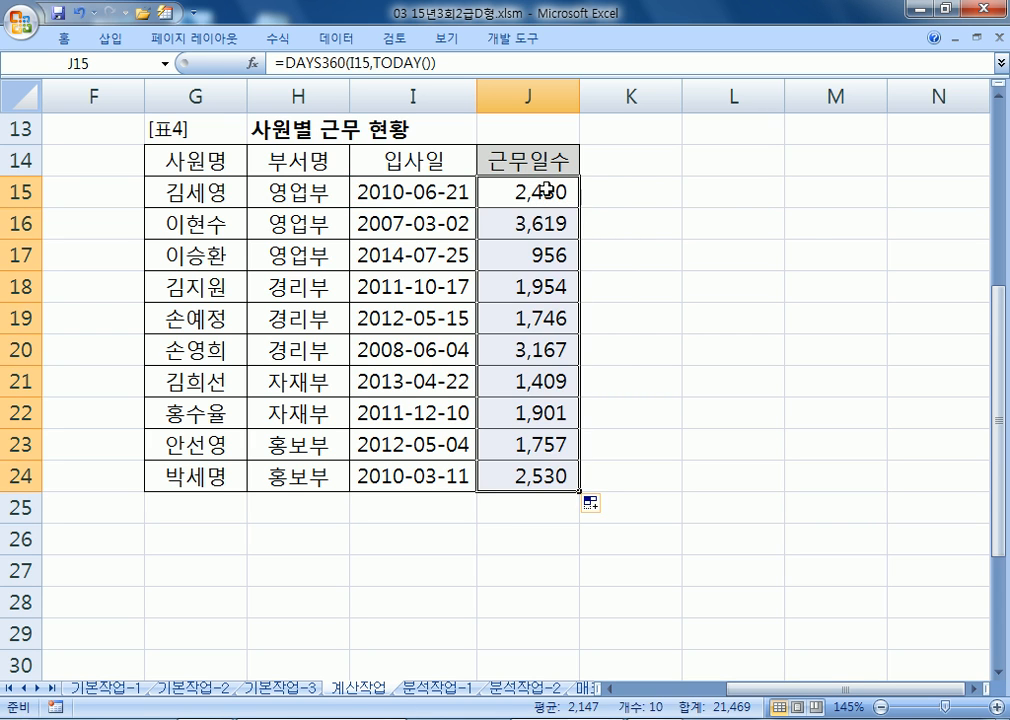
key("F2")
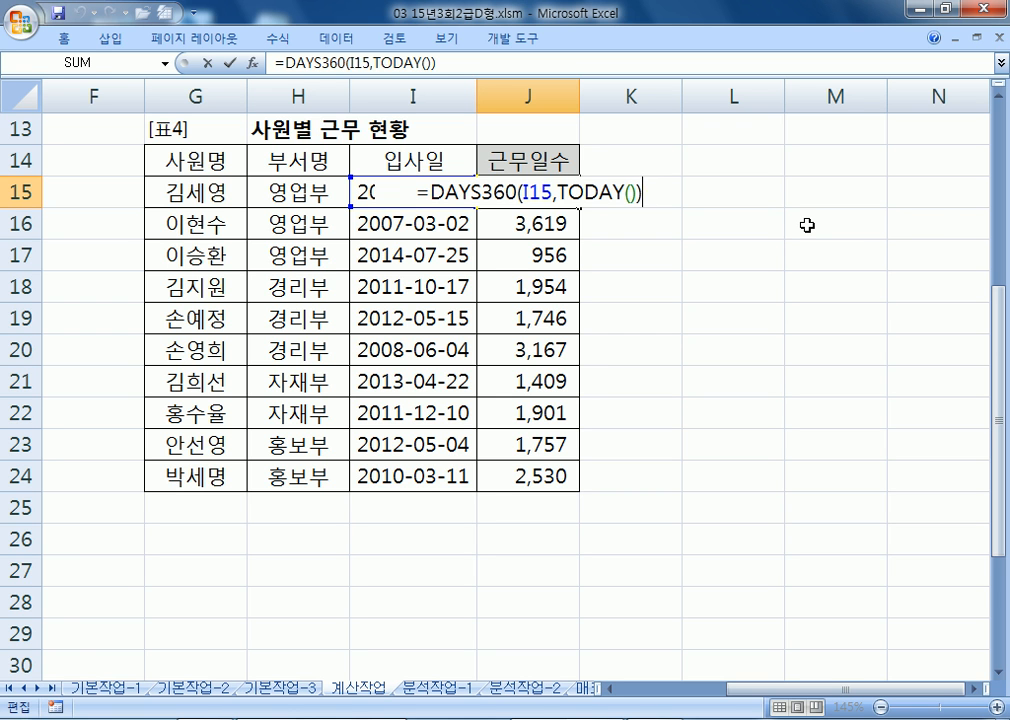
key("Escape")
- Highlight the 홈런 values of at least 45 in [표5], cells C28, C30, C32 and C33, with yellow fill
key("Home")
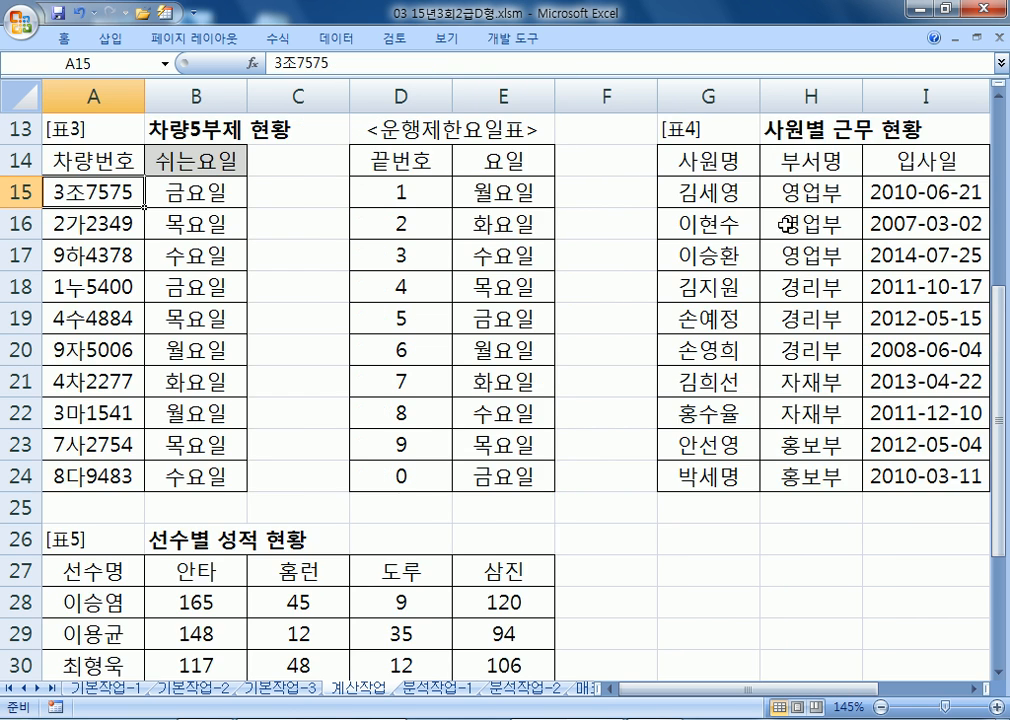
scroll(700, 240, "down", 5)
scroll(500, 290, "up", 1)
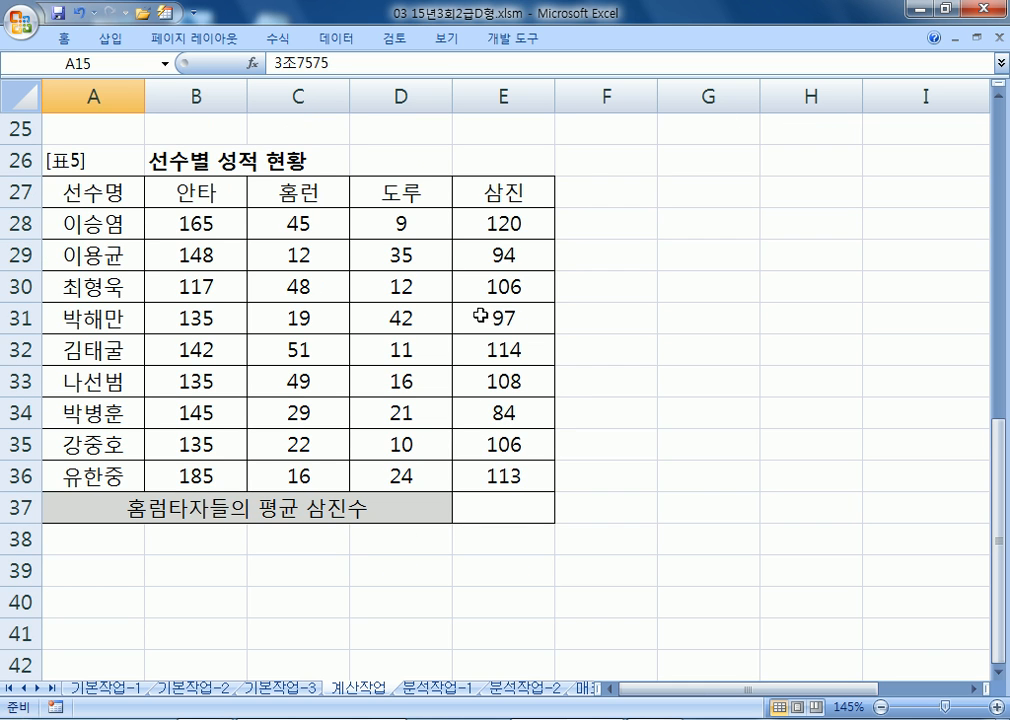
left_click(997, 673)
left_click(997, 673)
left_click(998, 96)
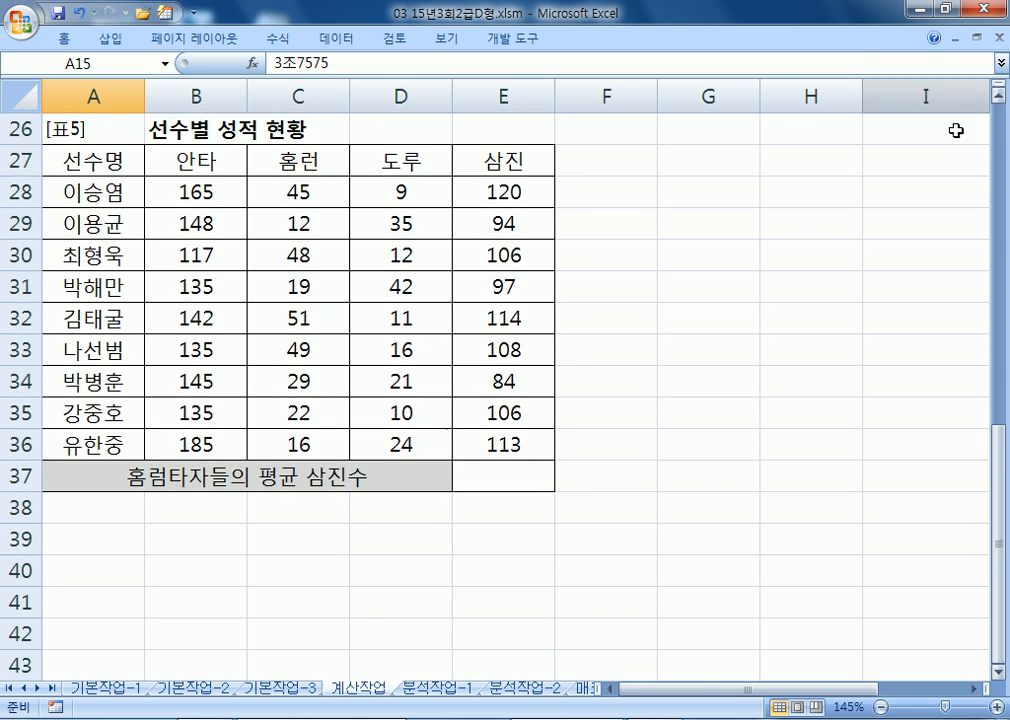
left_click(490, 468)
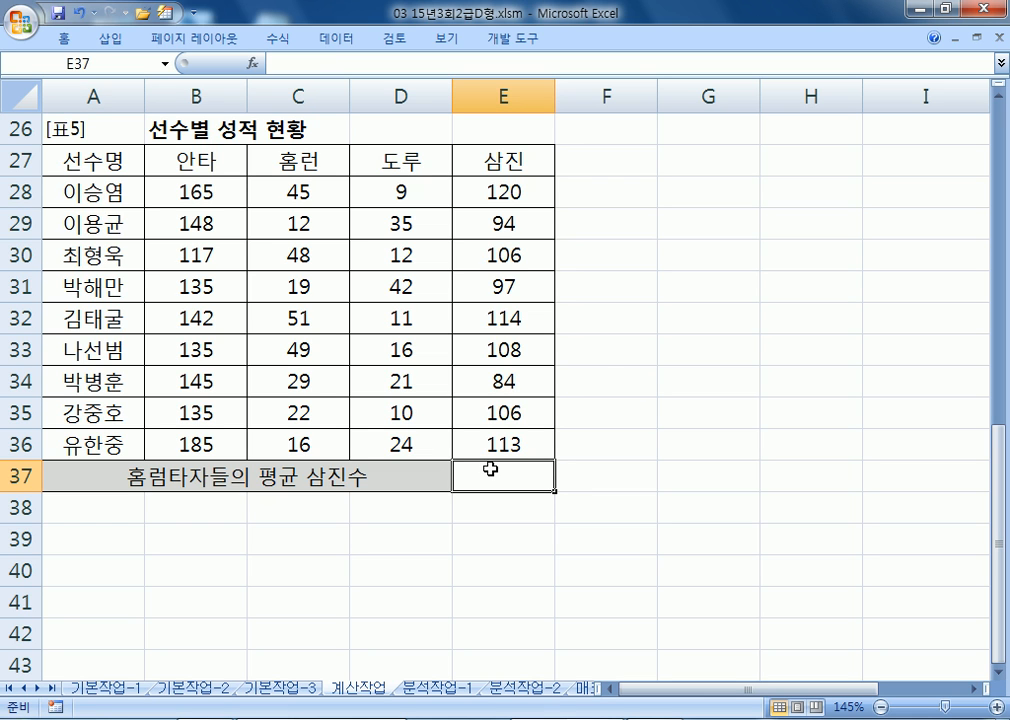
left_click(319, 191)
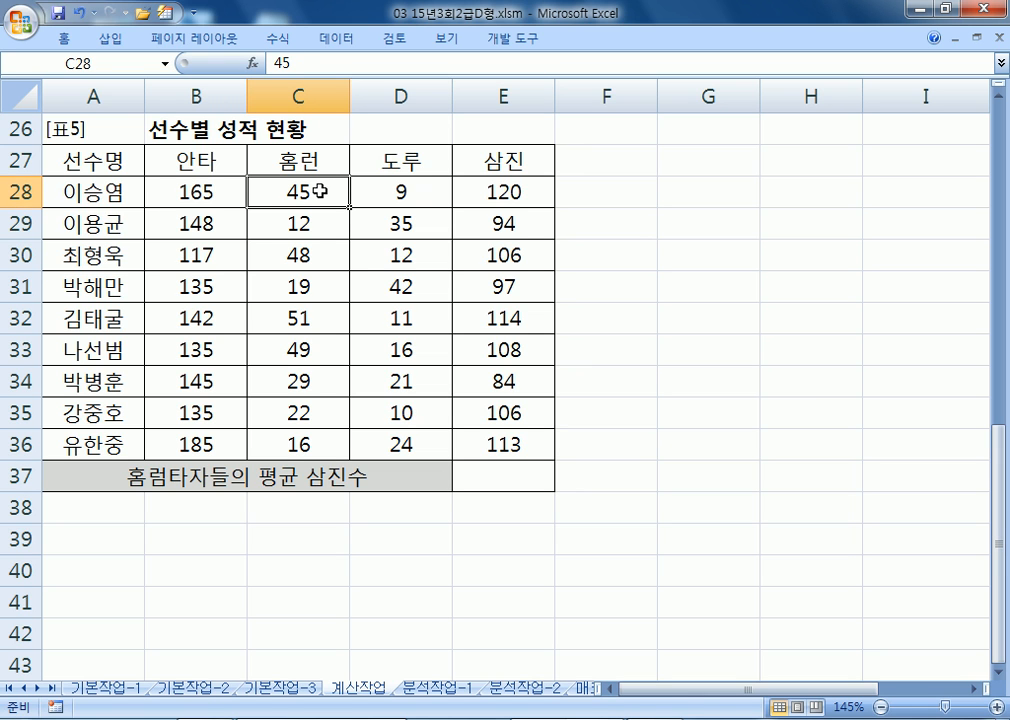
left_click(311, 254, "ctrl")
left_click(307, 319, "ctrl")
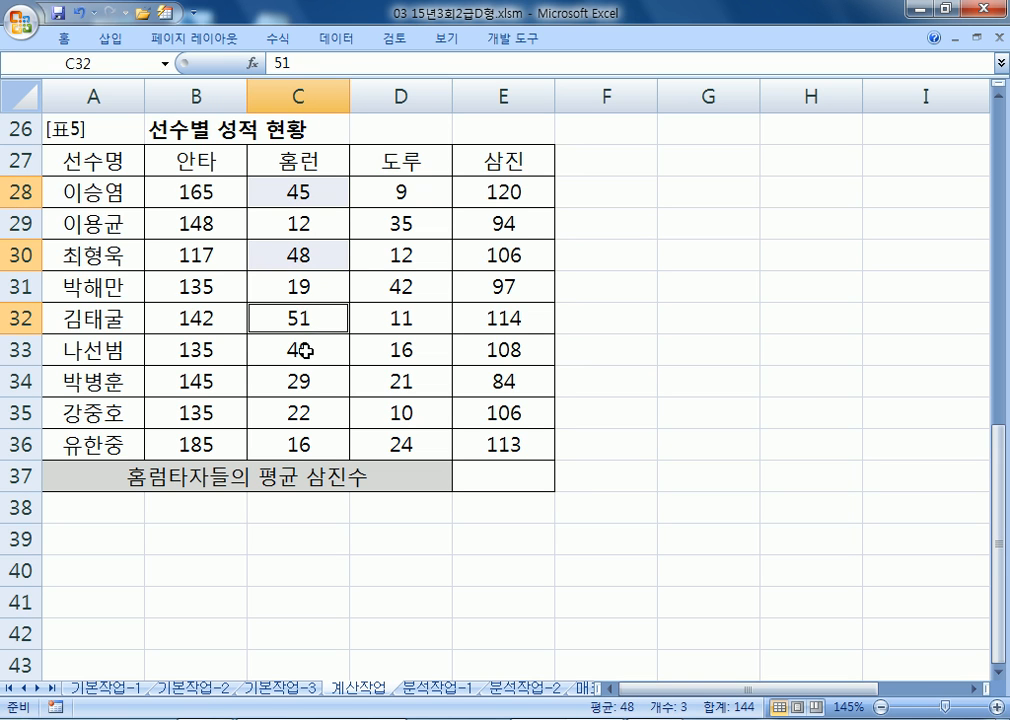
left_click(305, 350, "ctrl")
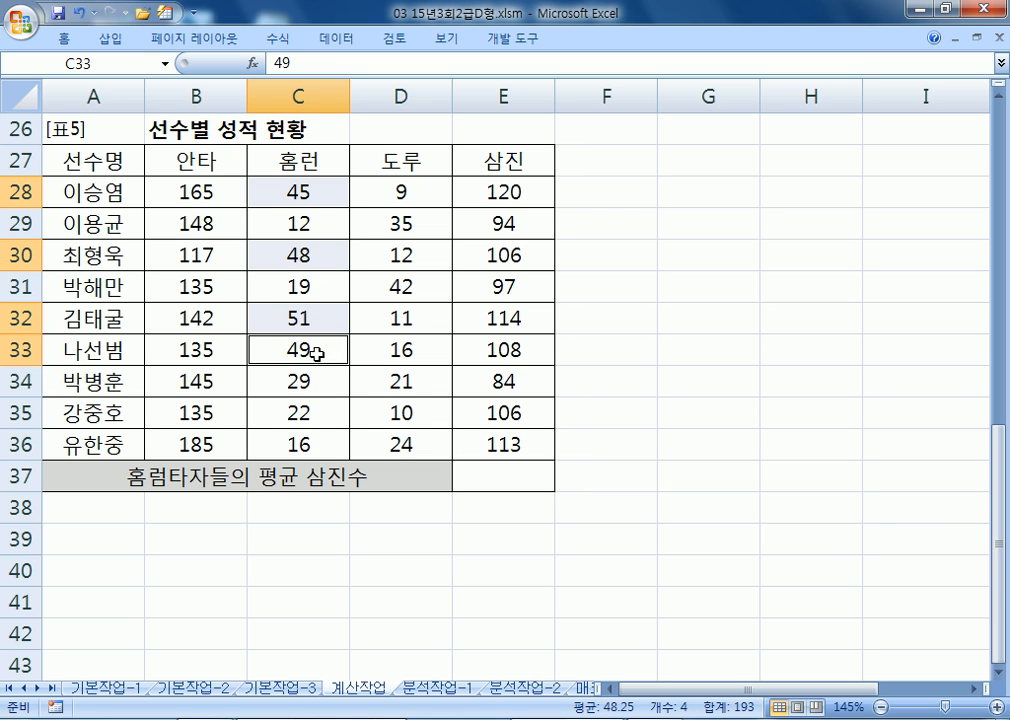
right_click(317, 346)
left_click(429, 312)
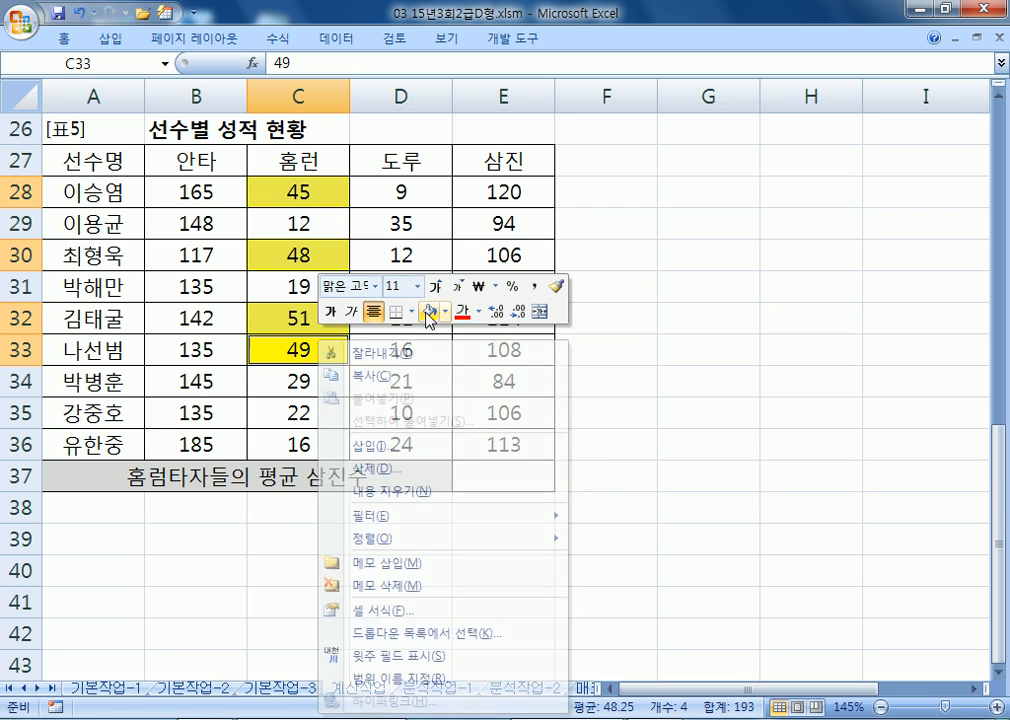
- Highlight the matching 삼진 values in E28, E30, E32 and E33 with yellow fill
left_click(497, 197)
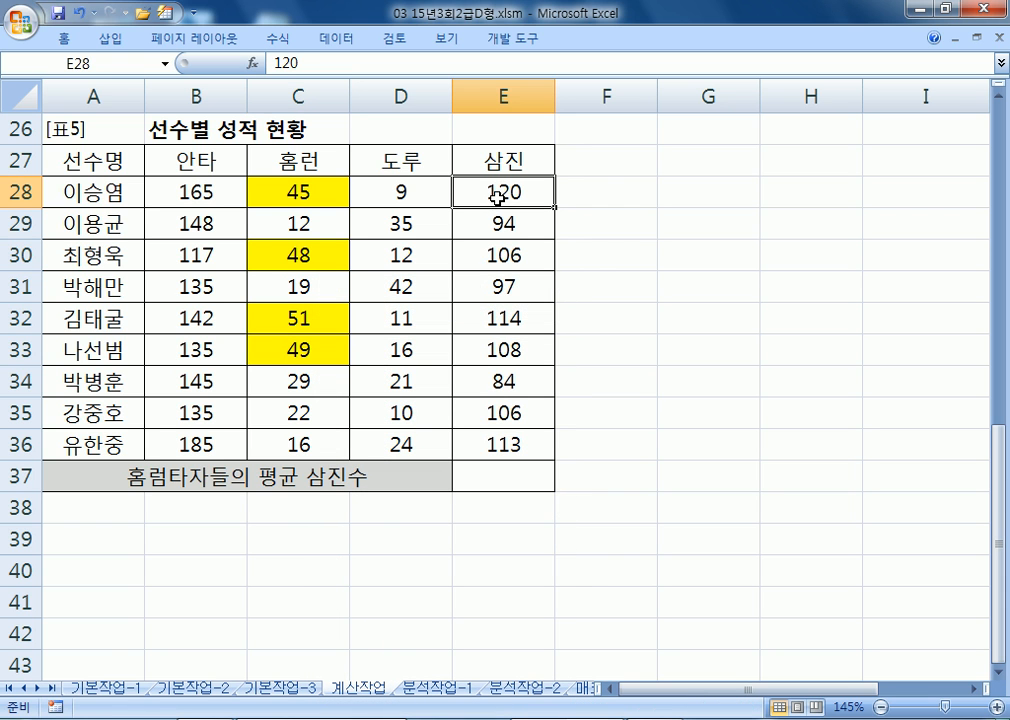
left_click(504, 253, "ctrl")
left_click(502, 318, "ctrl")
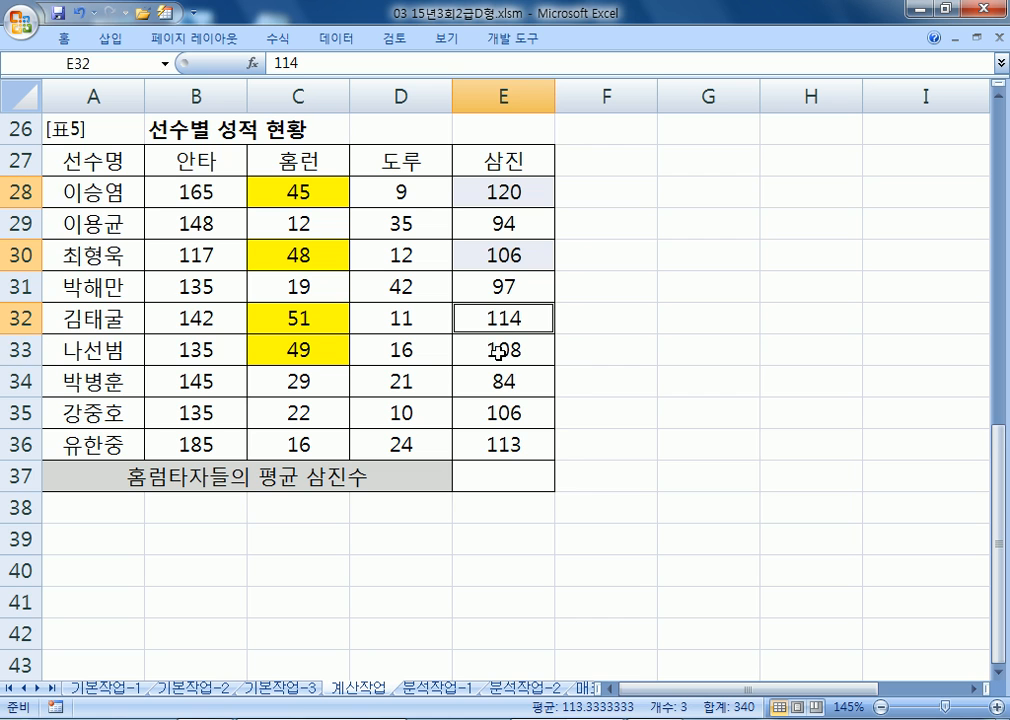
left_click(502, 350, "ctrl")
right_click(502, 355)
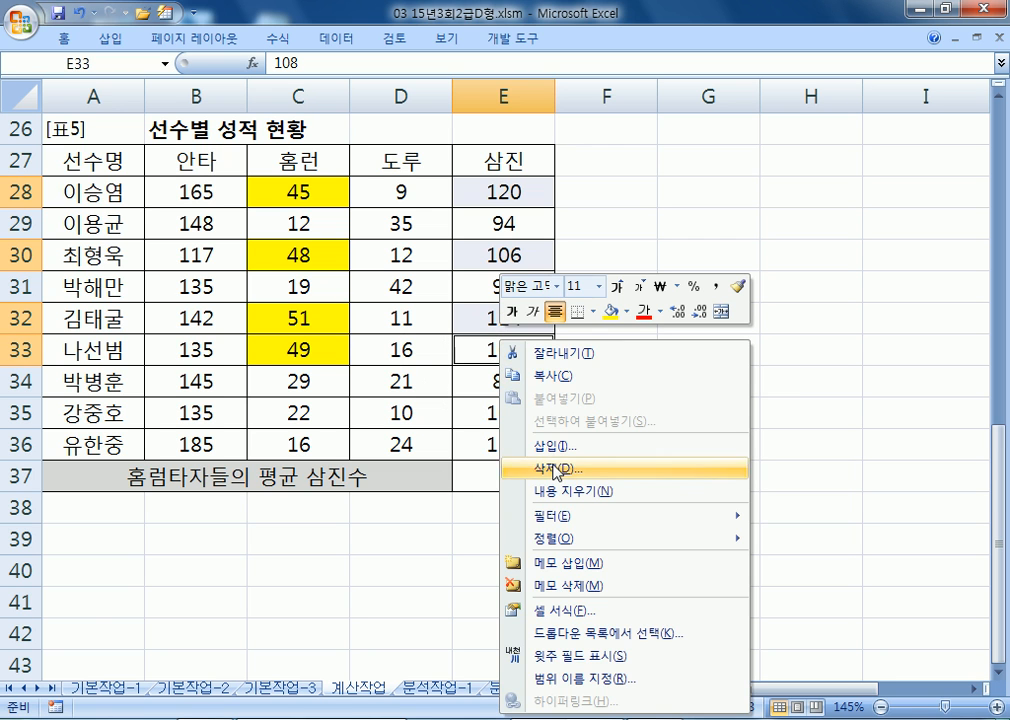
left_click(610, 312)
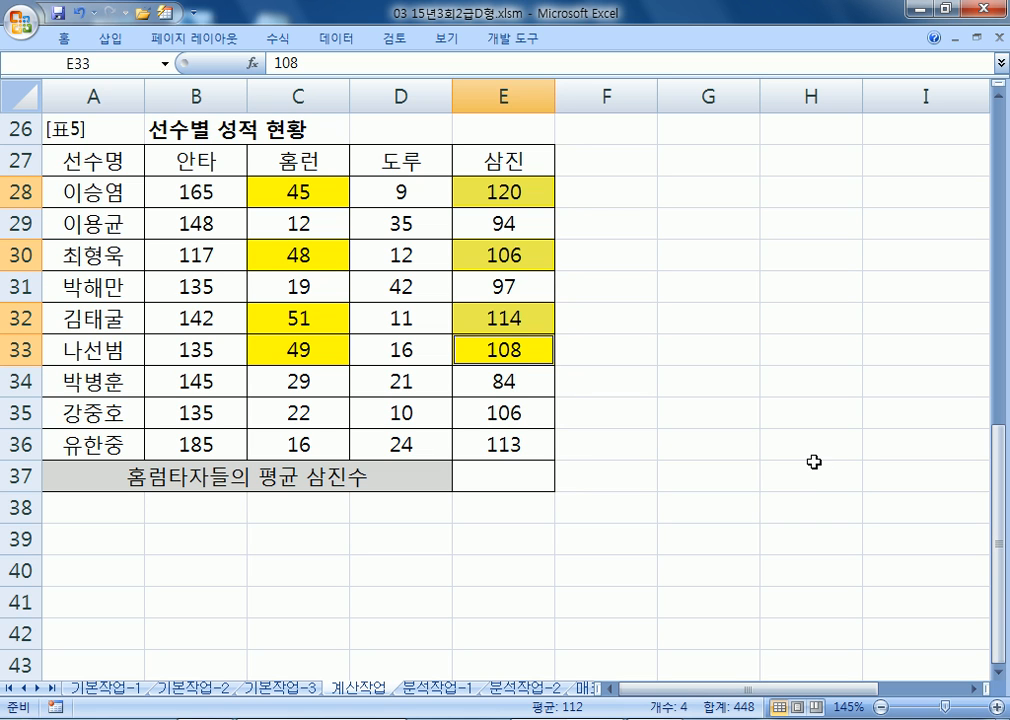
- Start an AVERAGEIF formula in E37 with the 홈런 values C28:C36 as the criteria range
left_click_drag(300, 192, 300, 445)
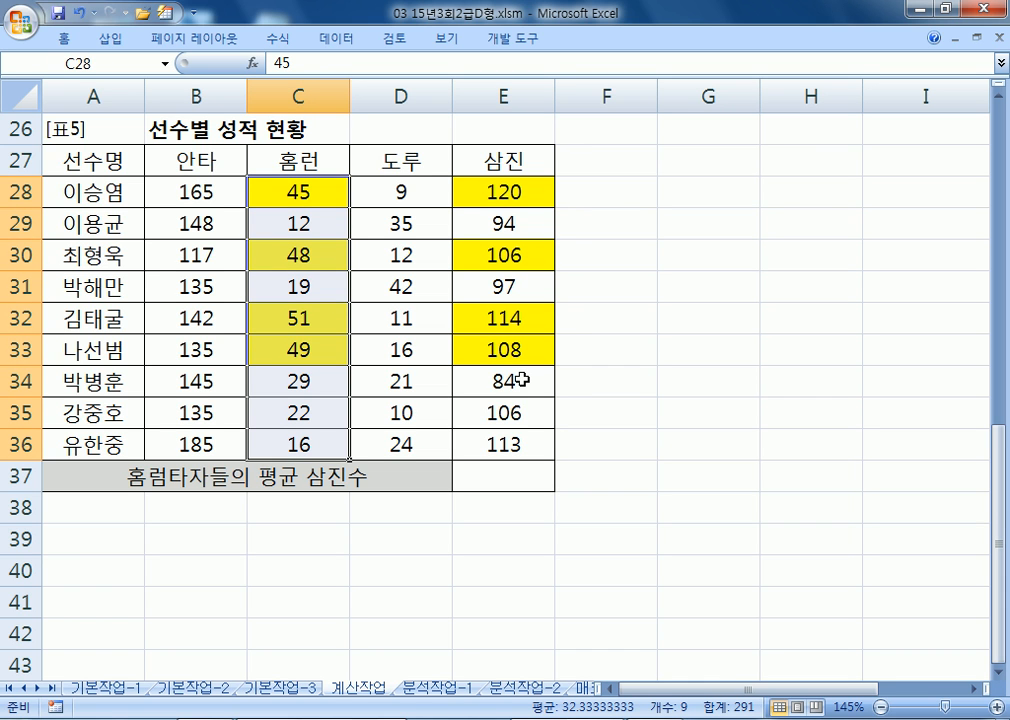
left_click_drag(490, 192, 518, 441)
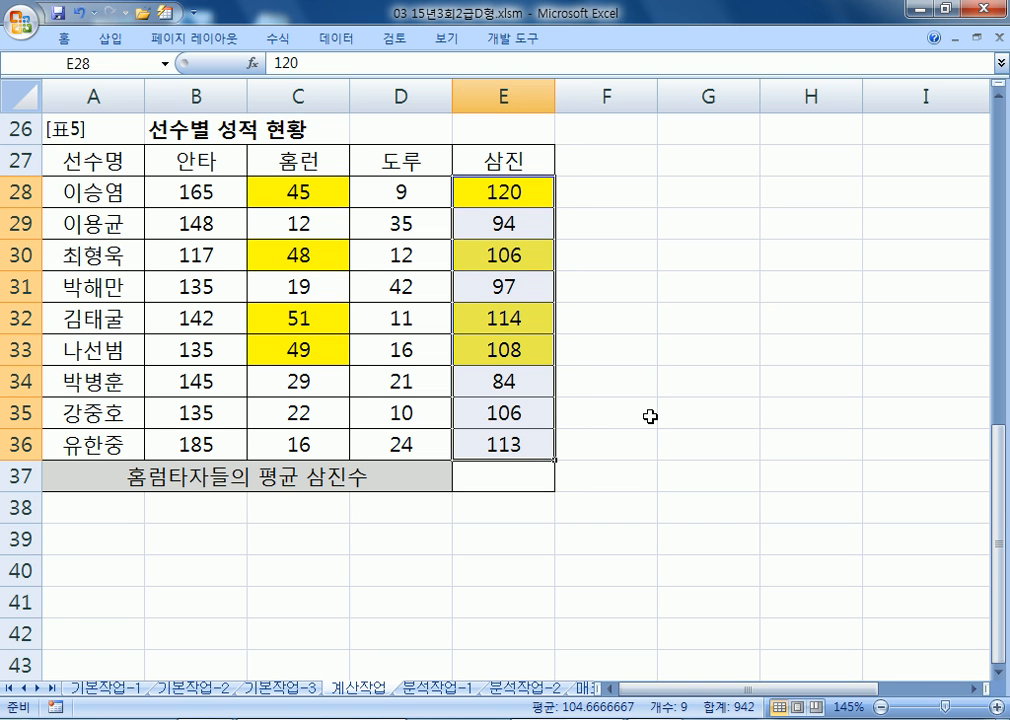
left_click(503, 475)
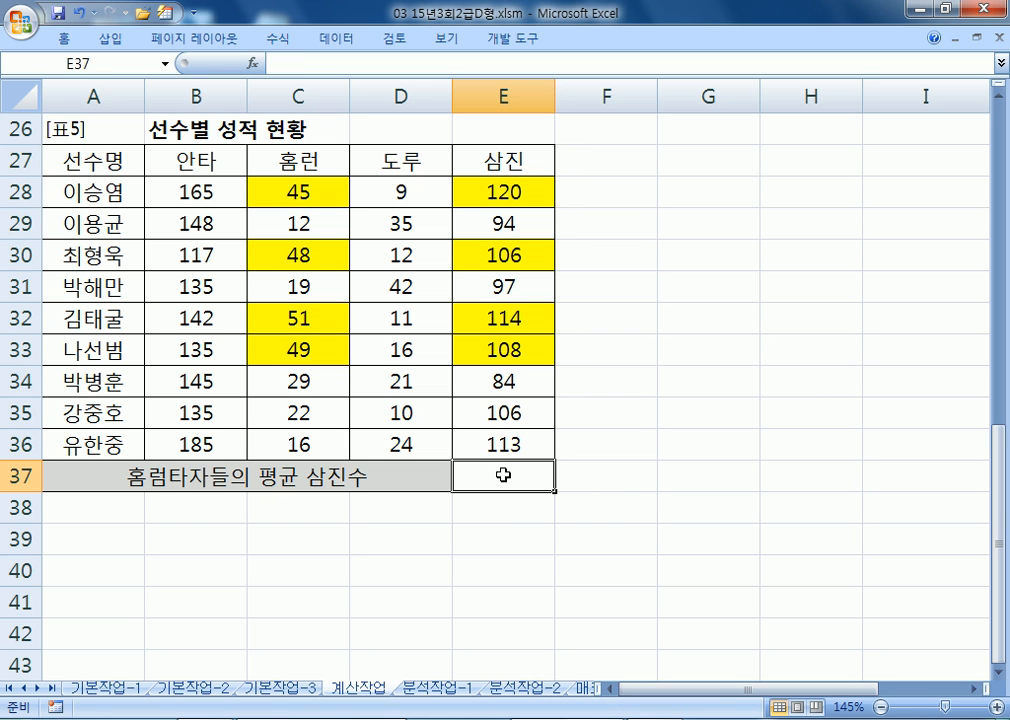
type("=AV")
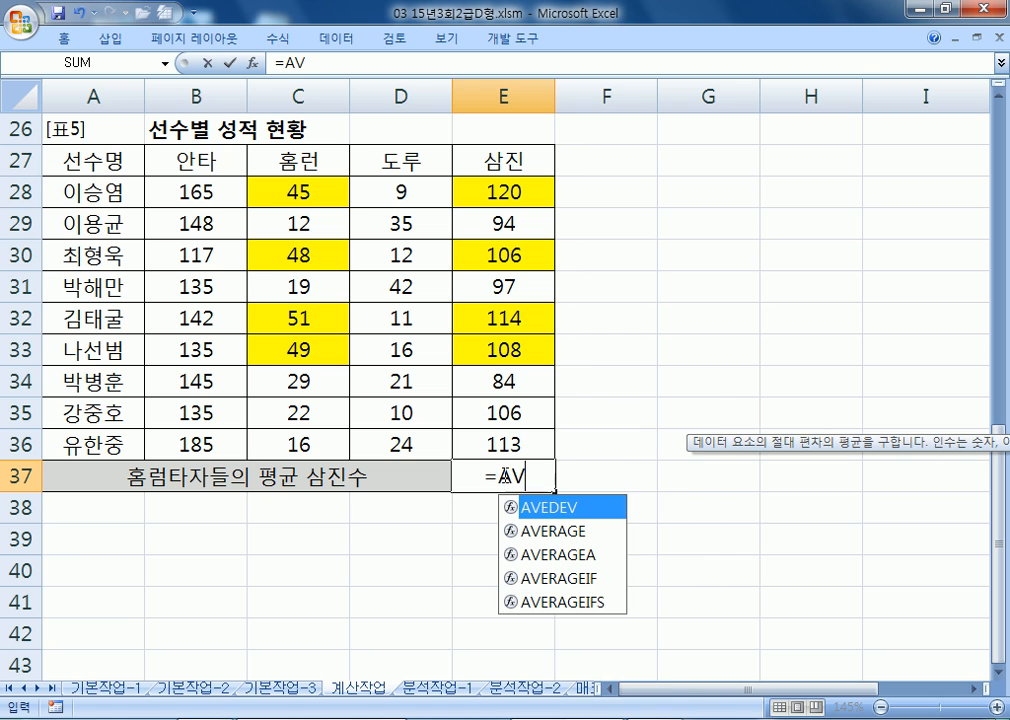
double_click(567, 581)
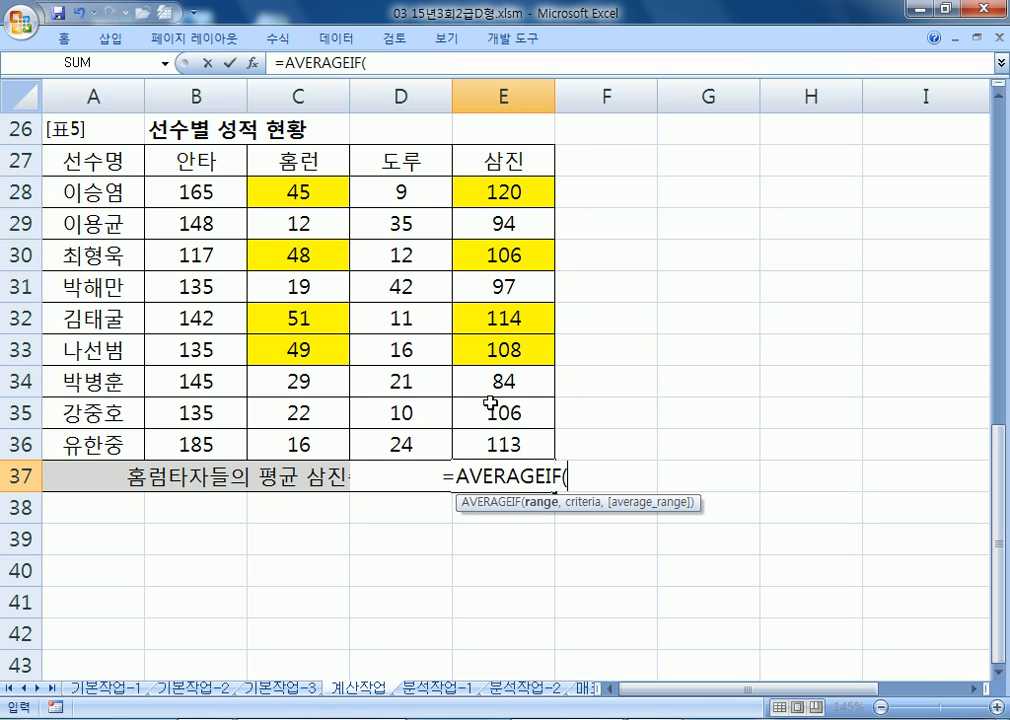
left_click(298, 193)
left_click_drag(310, 404, 338, 445)
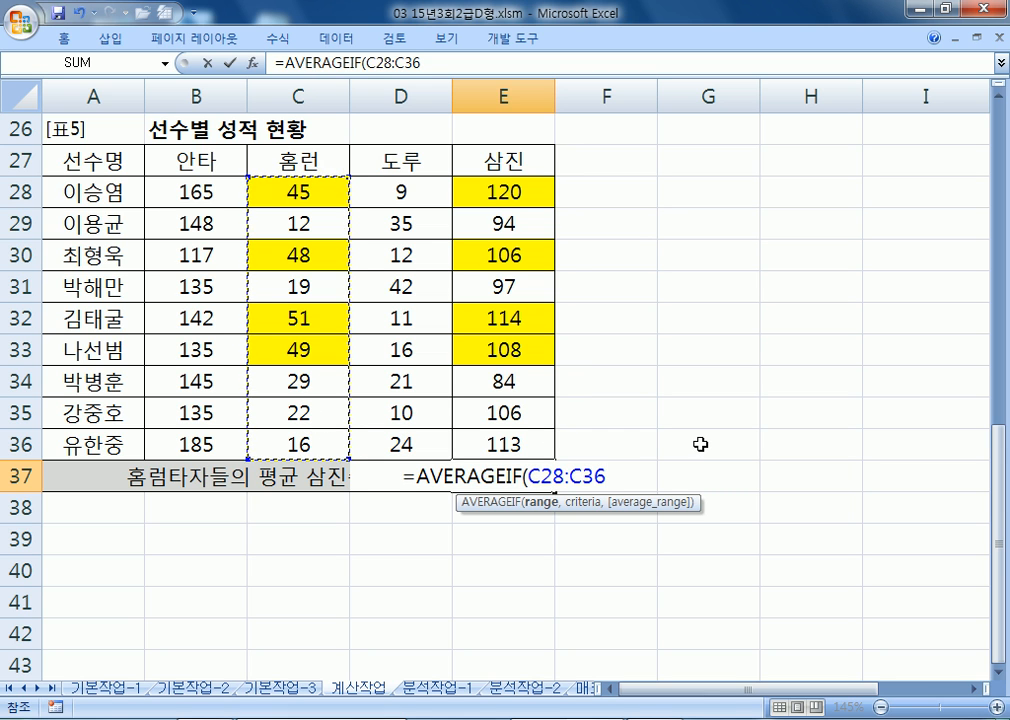
type(",")
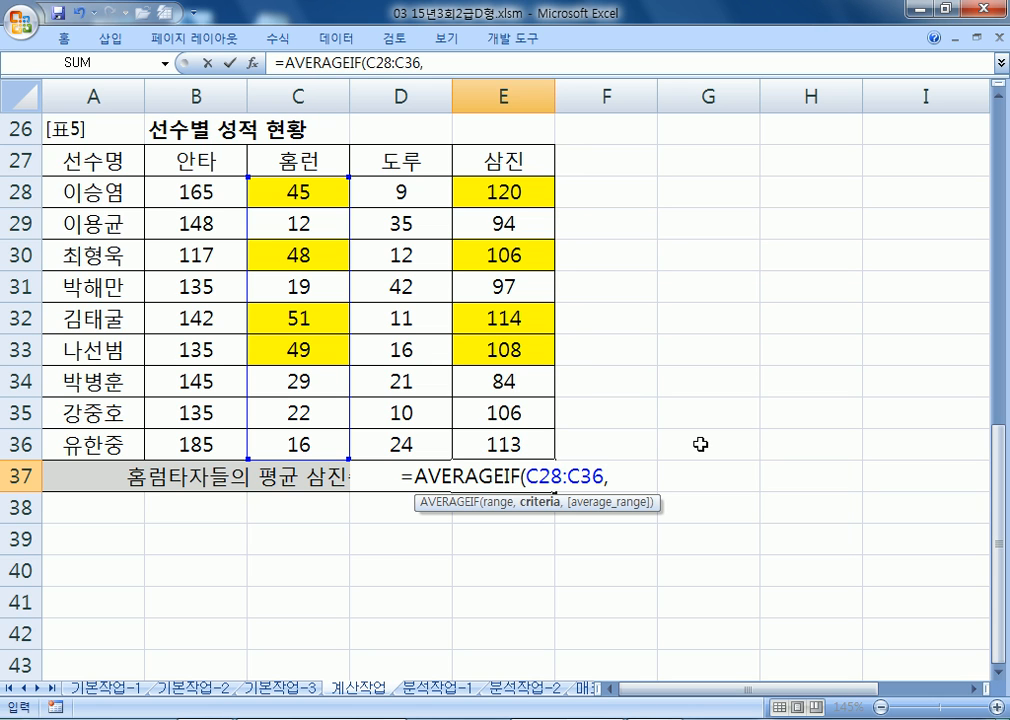
- Enter ">=40" in double quotes as the criteria of the AVERAGEIF formula in E37
type(">=40\"")
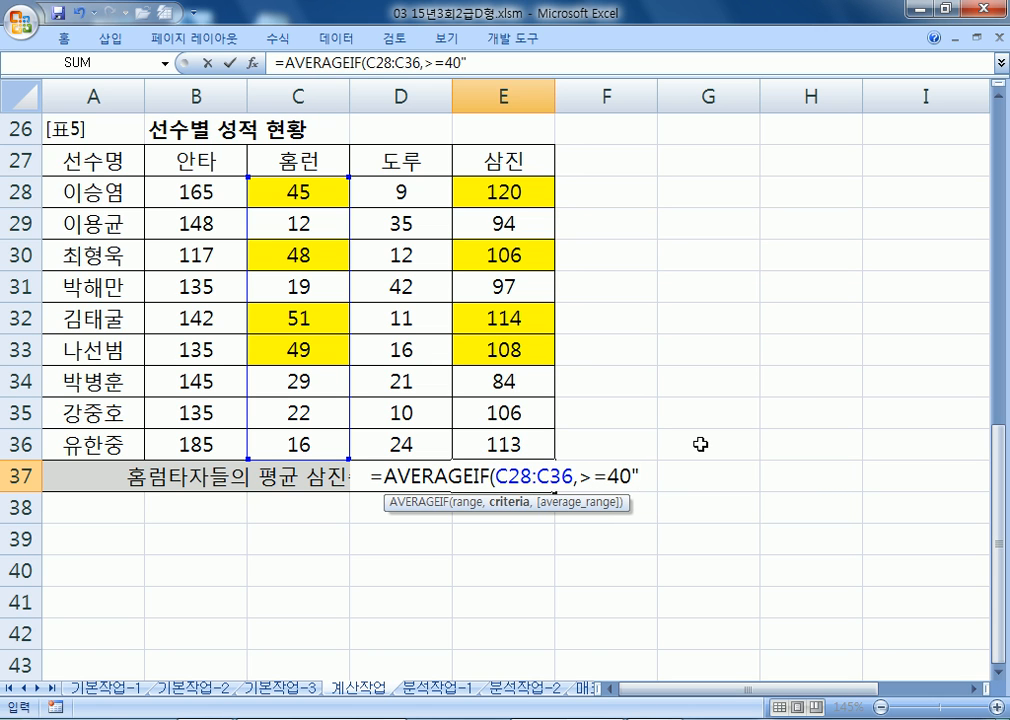
left_click(585, 477)
type("\"")
left_click(657, 476)
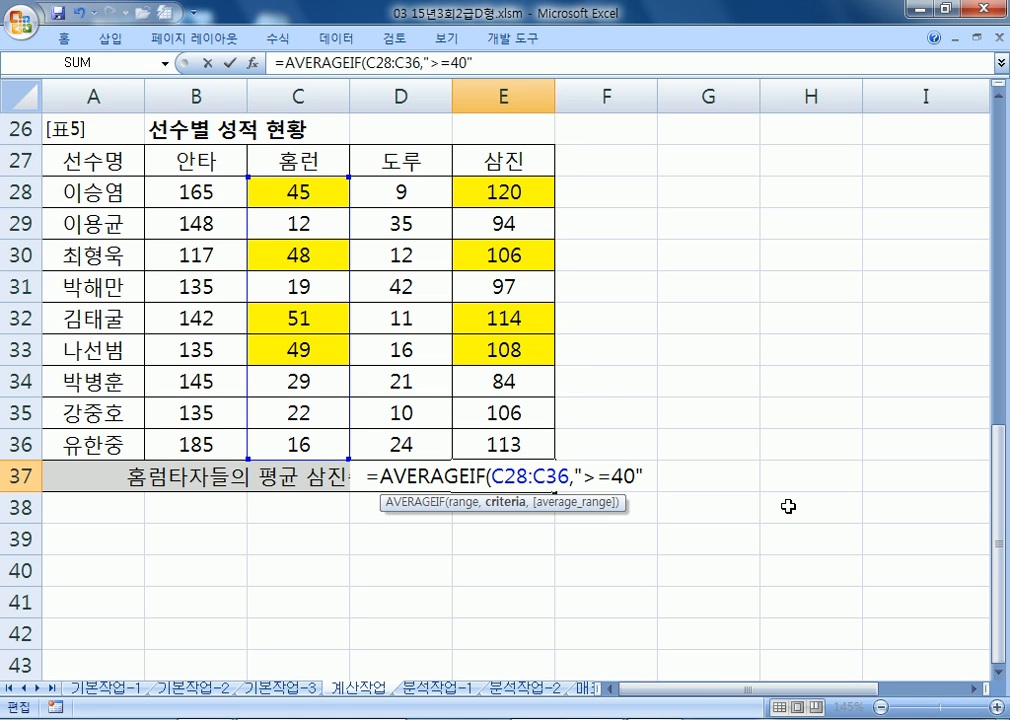
type(",")
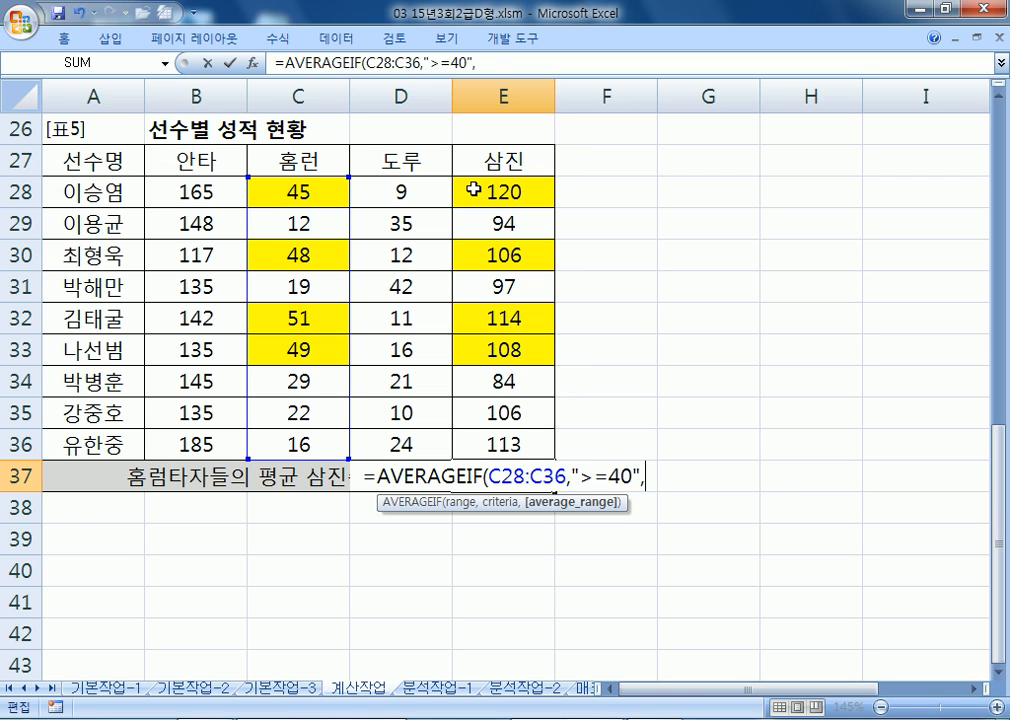
- Complete the E37 formula with the 삼진 values E28:E36 as the average range and review =AVERAGEIF(C28:C36,">=40",E28:E36)
left_click_drag(481, 190, 468, 444)
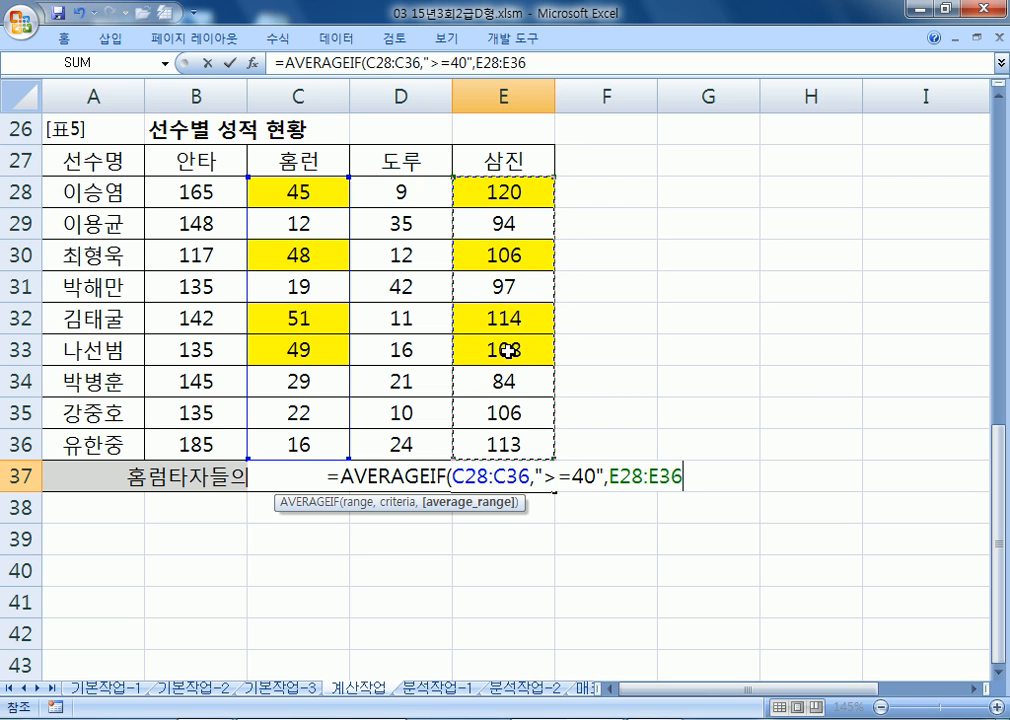
key("Return")
left_click(521, 476)
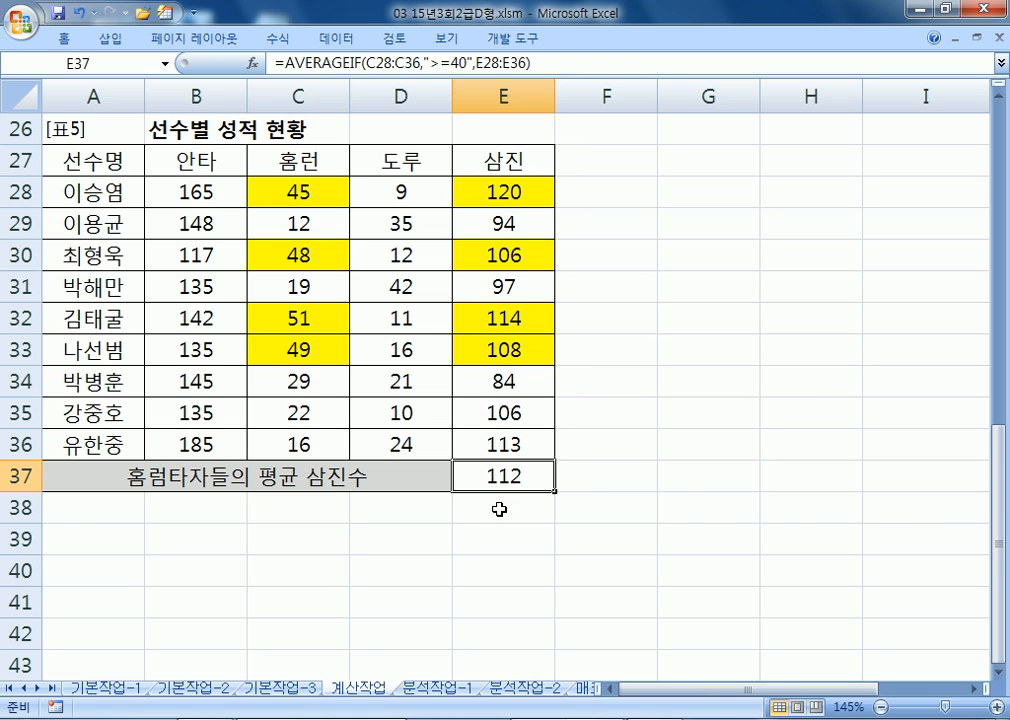
key("F2")
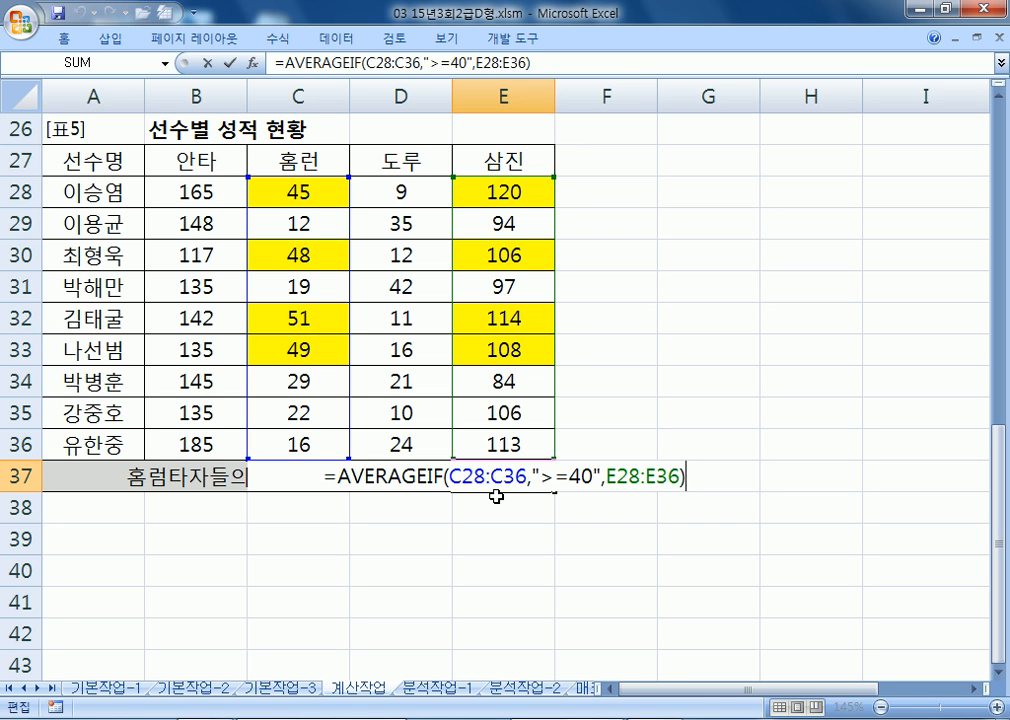
key("ctrl+Return")
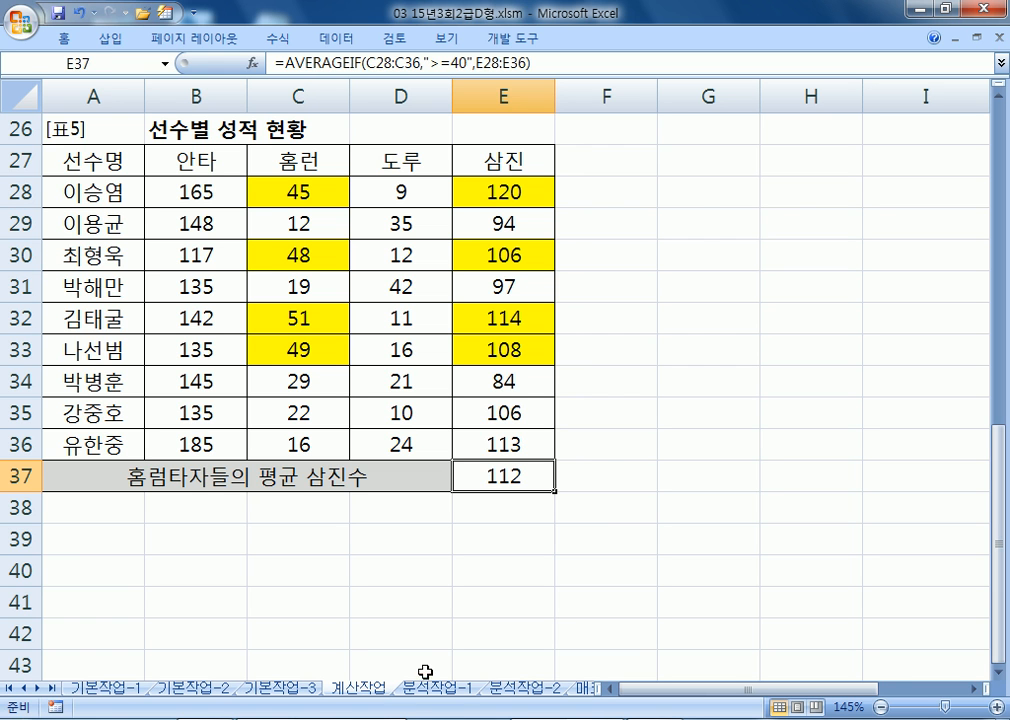
- Go to the 분석작업-1 sheet, switch to the Notepad notes and move their window higher on the screen
key("ctrl+Page_Down")
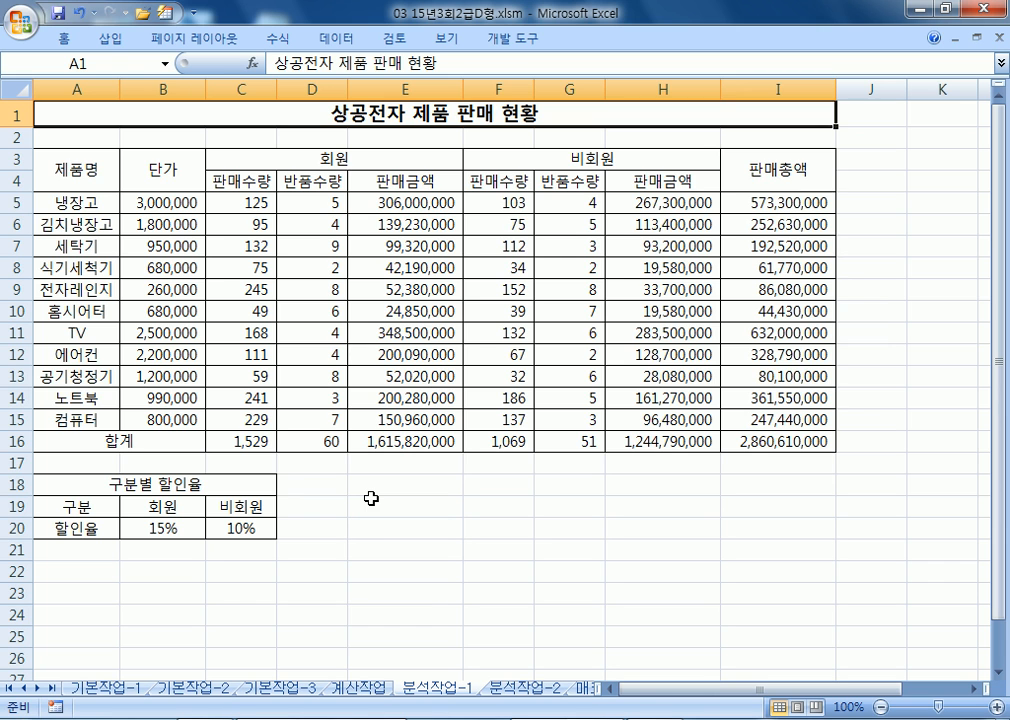
left_click(228, 718)
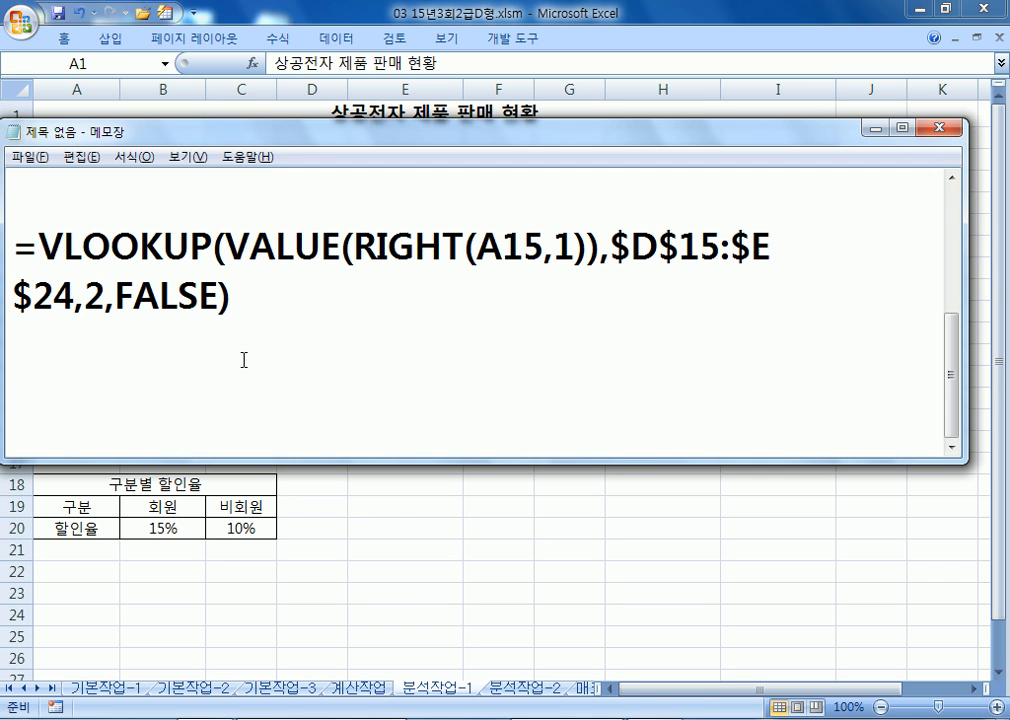
left_click_drag(337, 137, 340, 58)
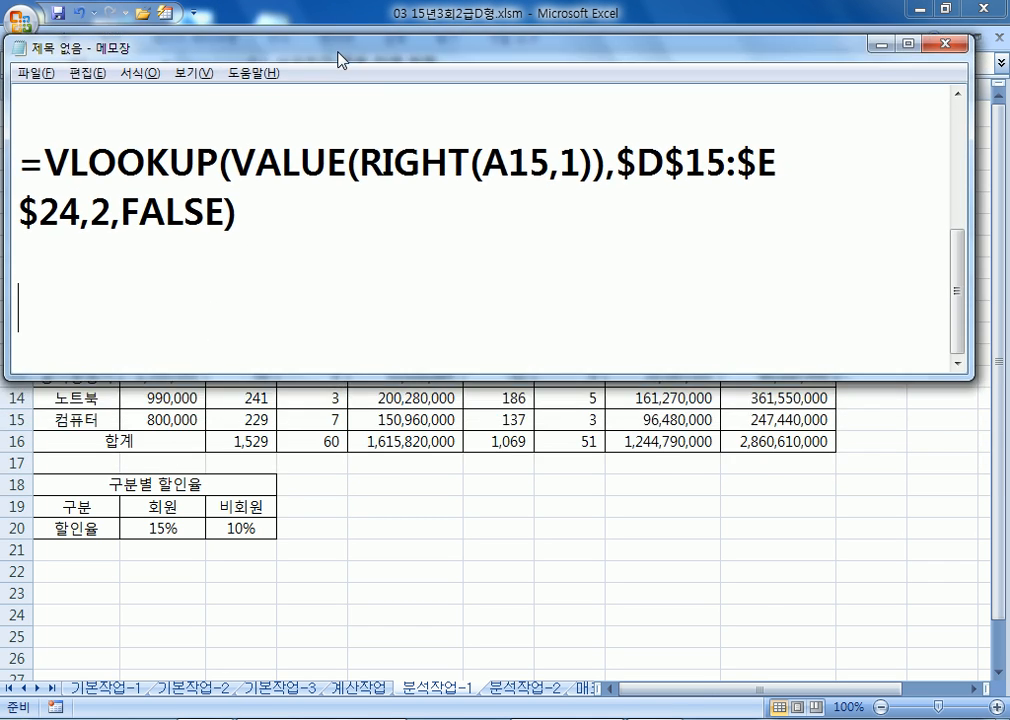
- Add blank lines after the VLOOKUP note in Notepad and write the heading "시나리오" there
key("Return")
key("Return")
key("Return")
key("Up")
key("Up")
key("Up")
key("Up")
type("TLSK")
key("BackSpace")
key("BackSpace")
key("BackSpace")
key("BackSpace")
key("Hangul")
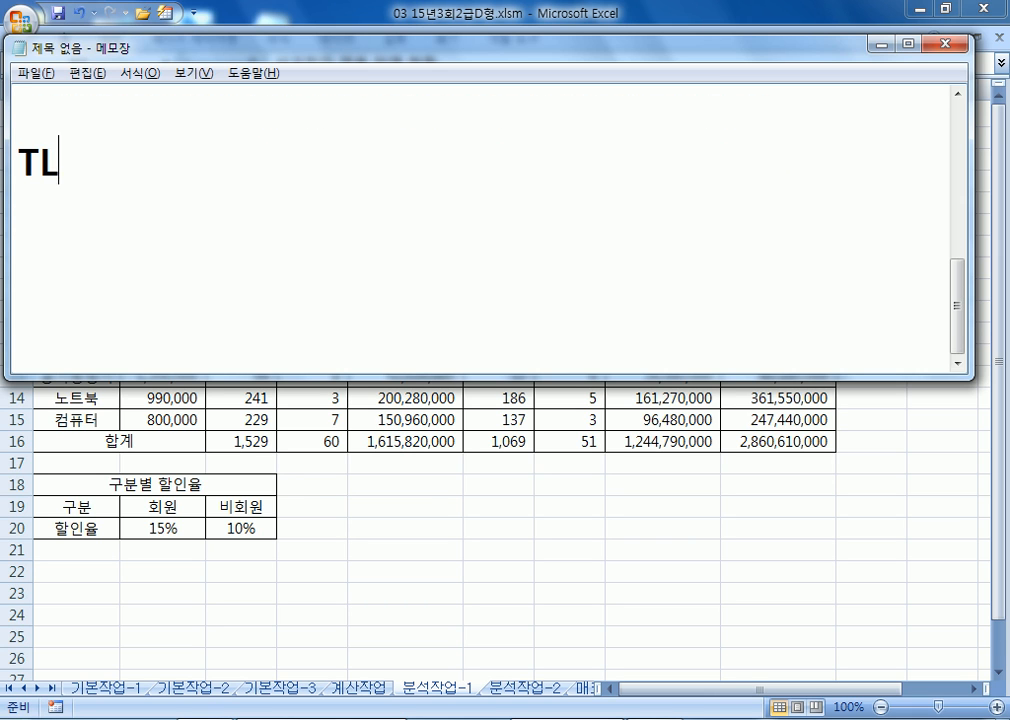
type("시나링ㅗ")
key("Return")
- Add the line "- 셀 이름을 지정" under the 시나리오 heading
type("- 셀 이름을 ")
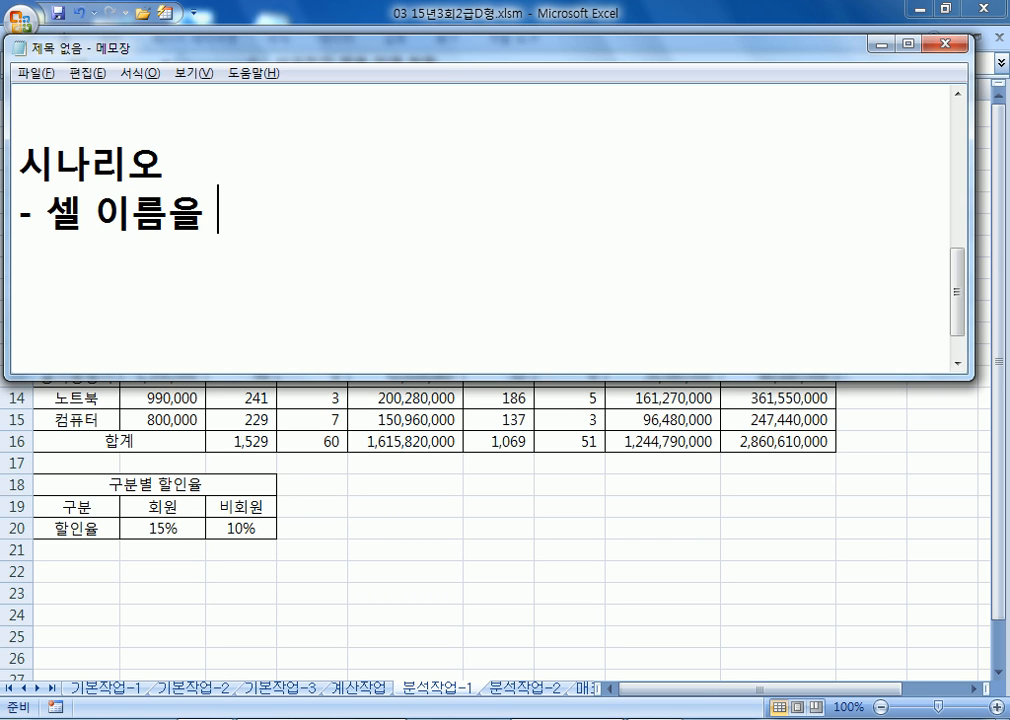
type("지정")
key("Return")
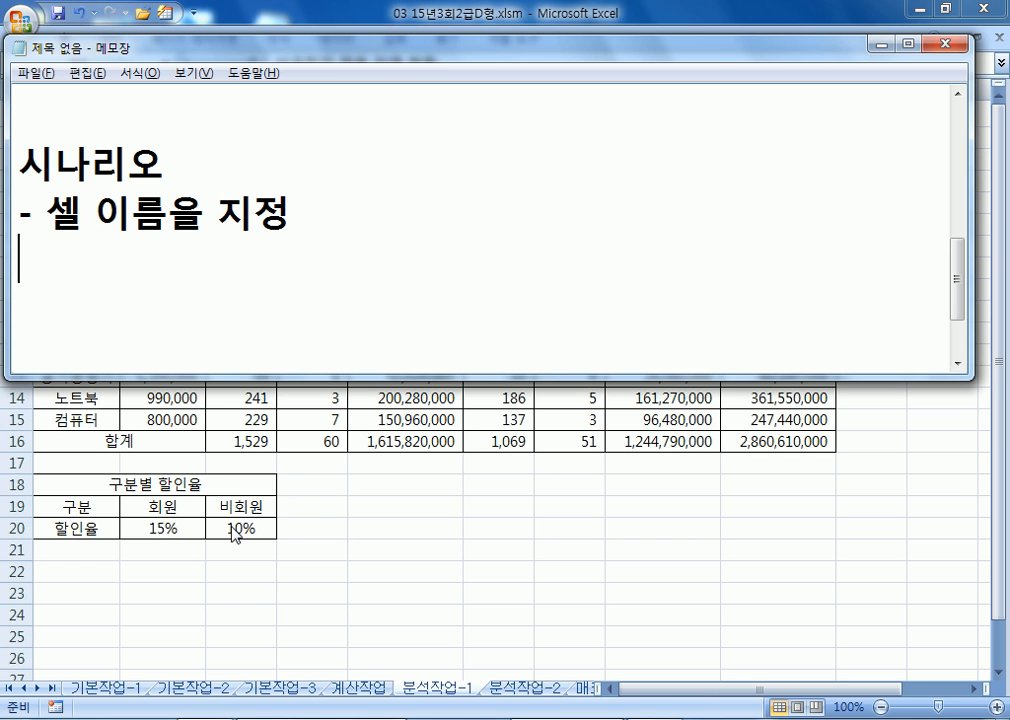
- Select the 판매총액 total in I16 of the Excel sheet, and add "- 시나리오를 작성" to the Notepad list
left_click(799, 450)
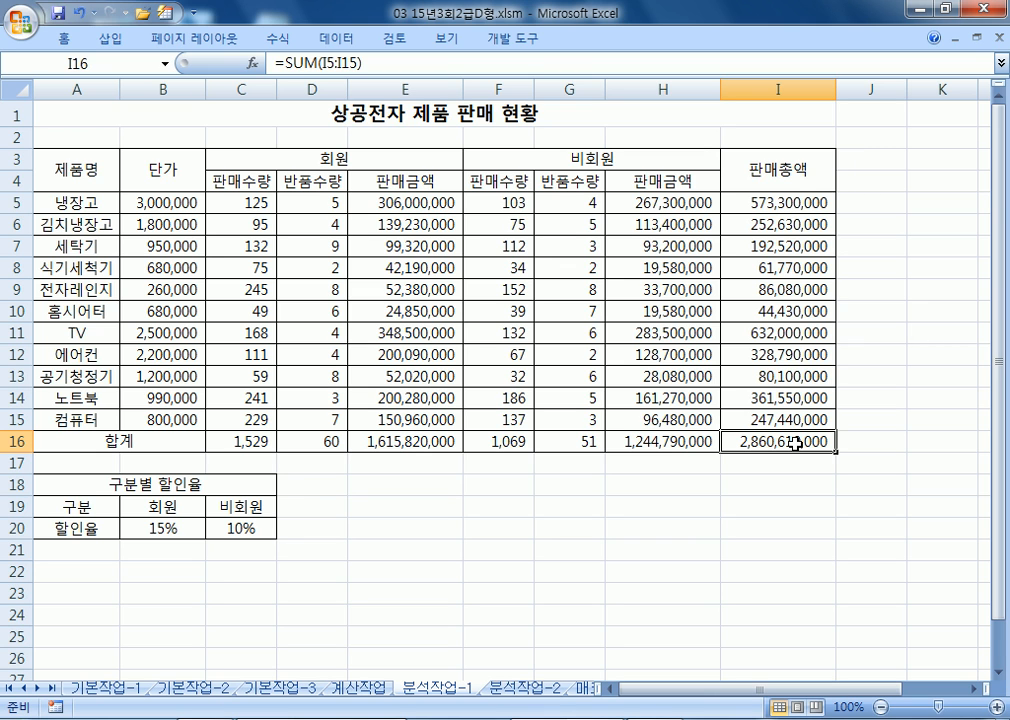
key("alt+Tab")
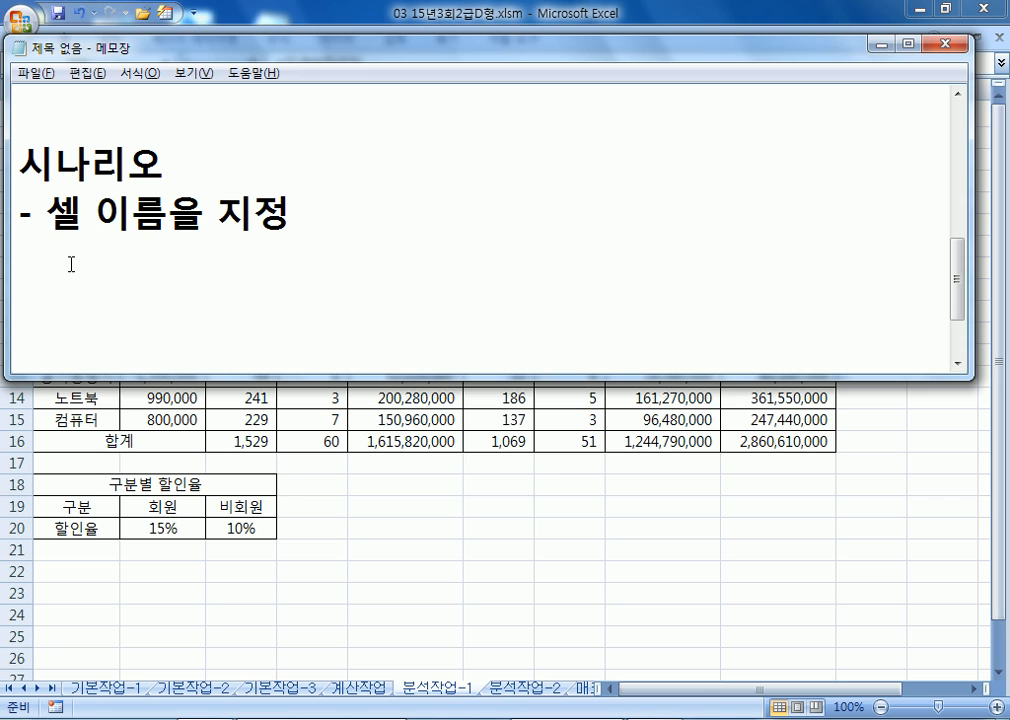
type("- ")
type("시나")
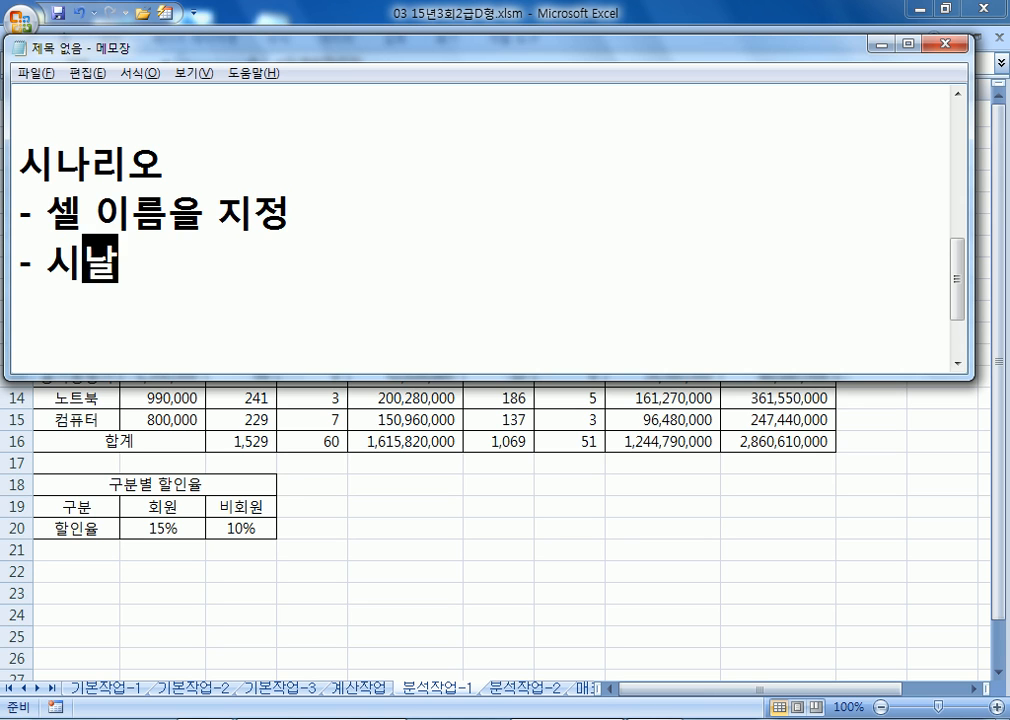
type("리오를 작서ㅇ")
key("Return")
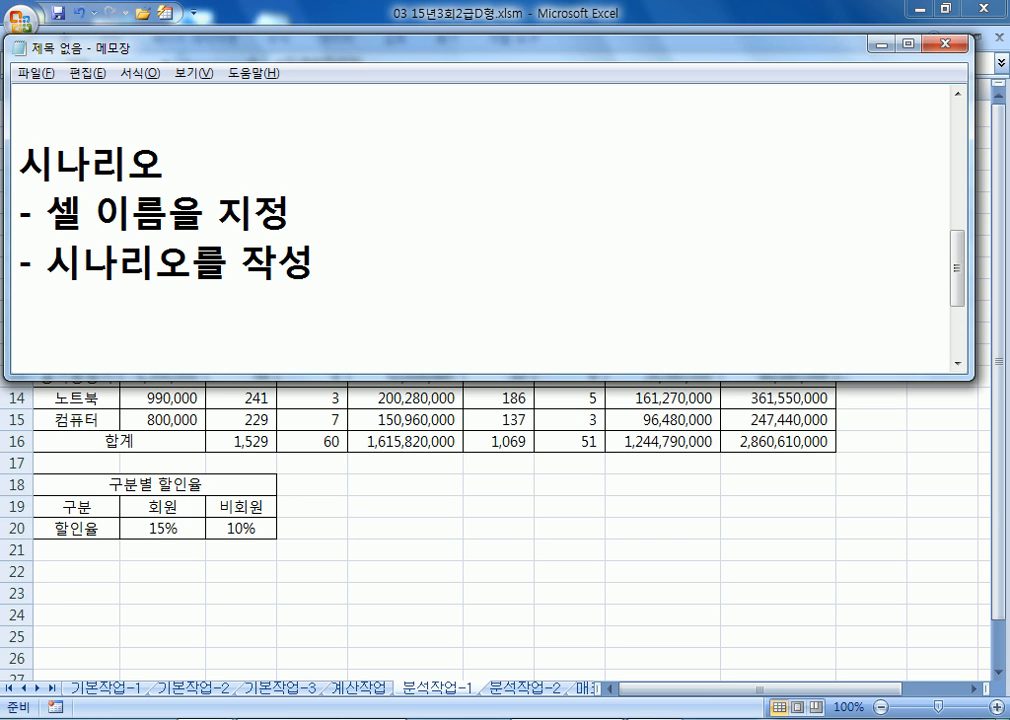
- Add the lines "- 요약" and "- 결과" to the end of the 시나리오 notes
type("- 요약")
key("Return")
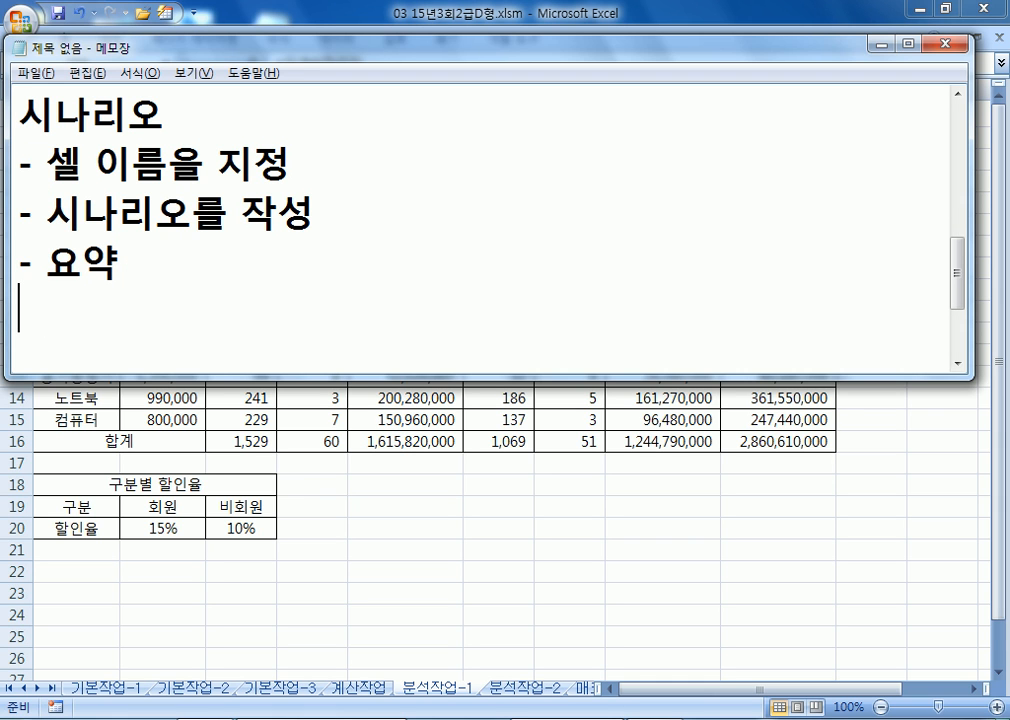
type("- 겪")
type("과")
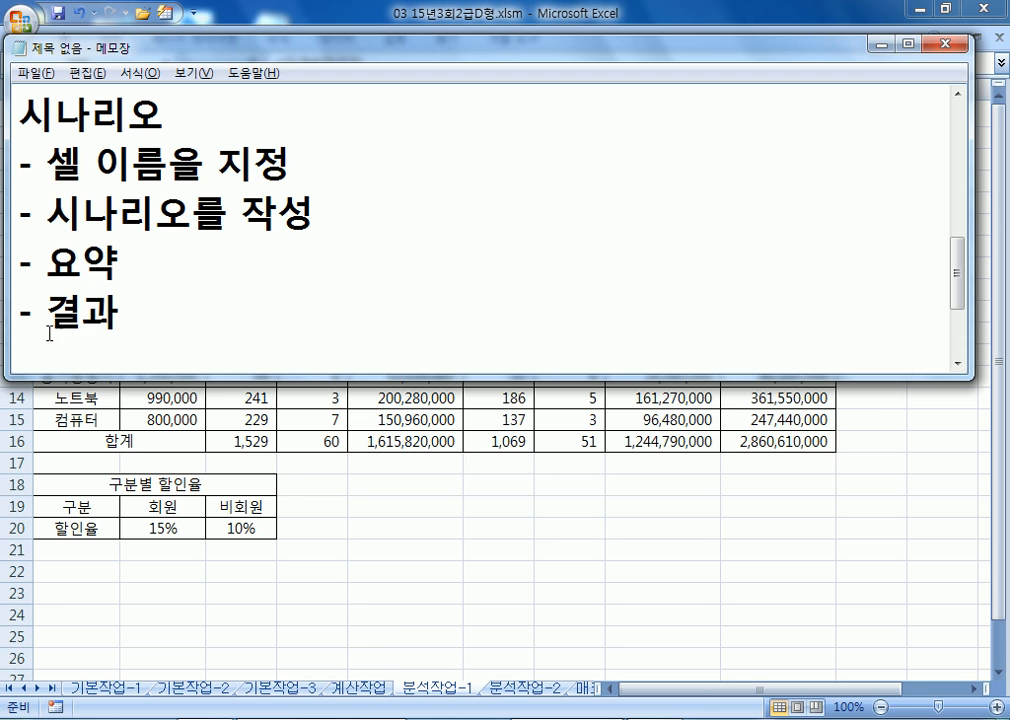
- Make the Notepad window taller and extend the last line to "- 결과 : 현재 시트앞에 생성"
left_click_drag(134, 376, 128, 574)
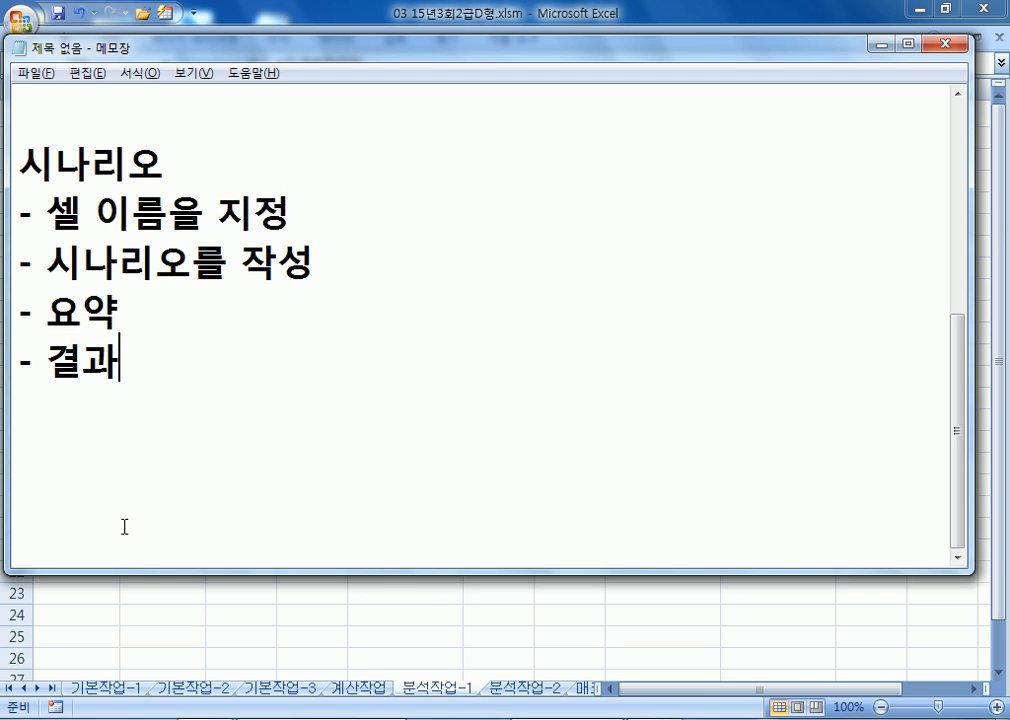
type(": 현")
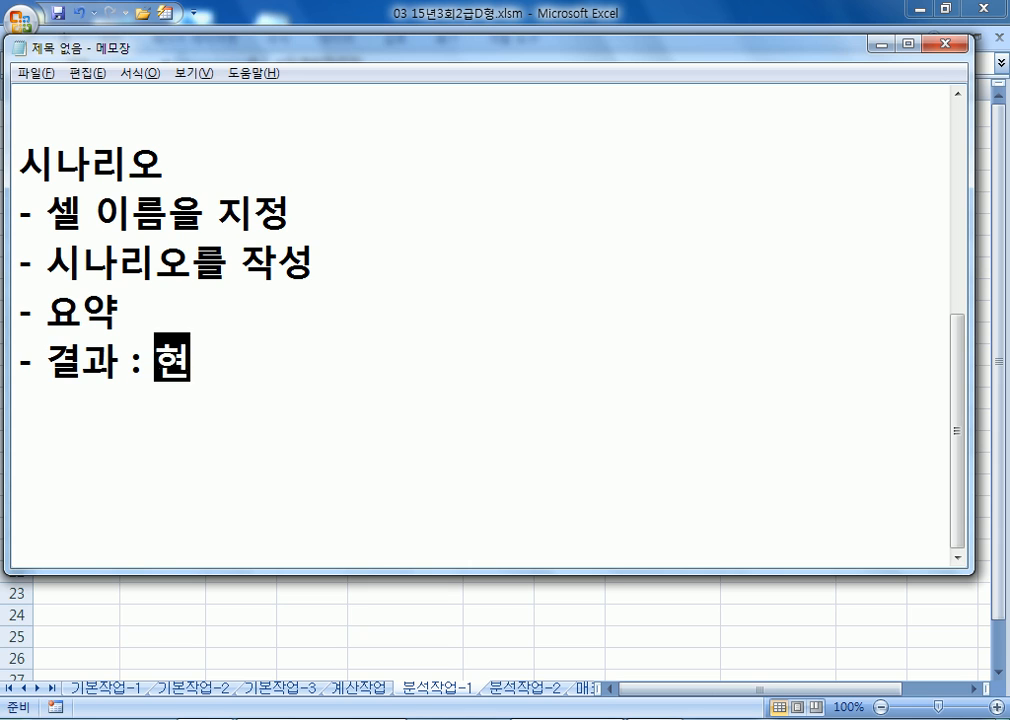
type("재 시트")
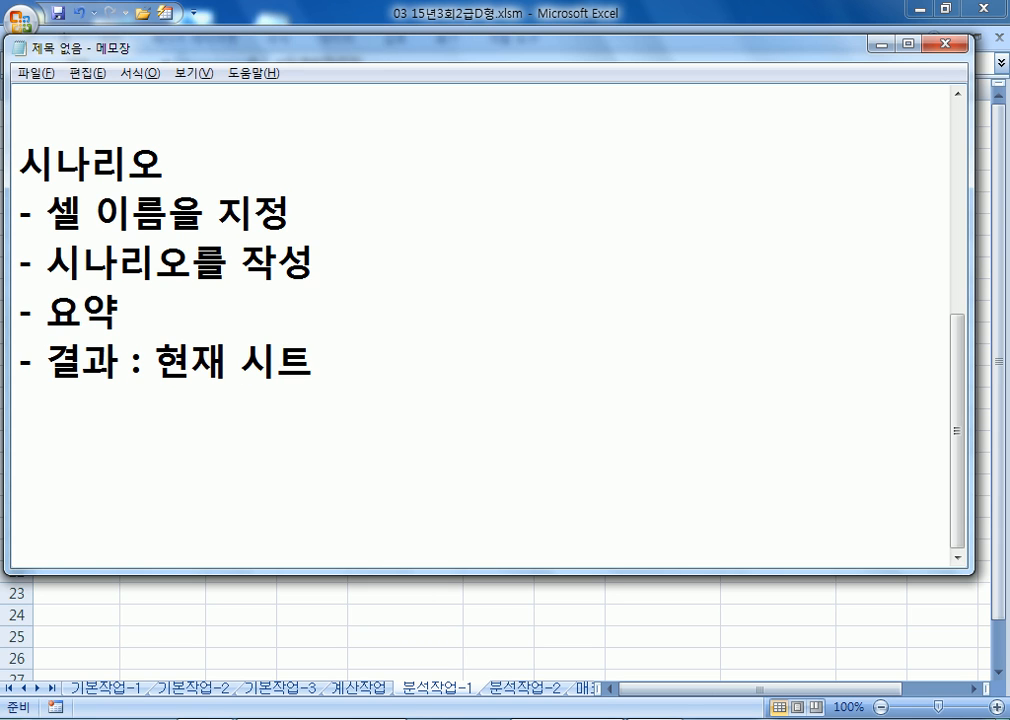
type("앞에 생성")
key("Return")
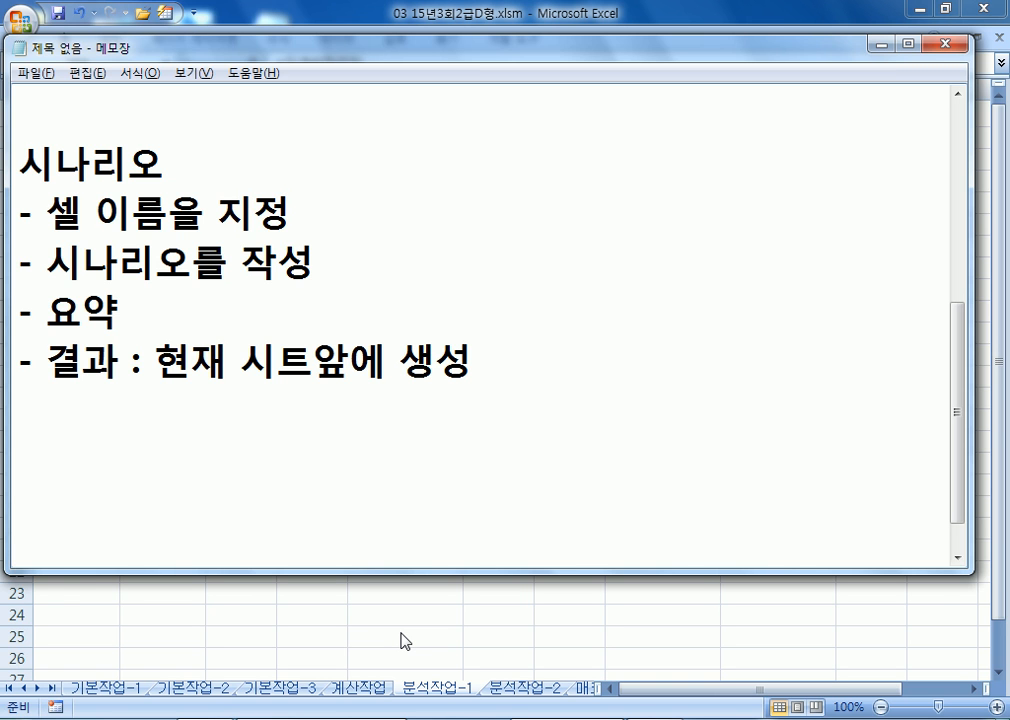
- Switch back to Excel and examine the headings and product rows A5:I15 of the 상공전자 제품 판매 현황 table
key("alt+Tab")
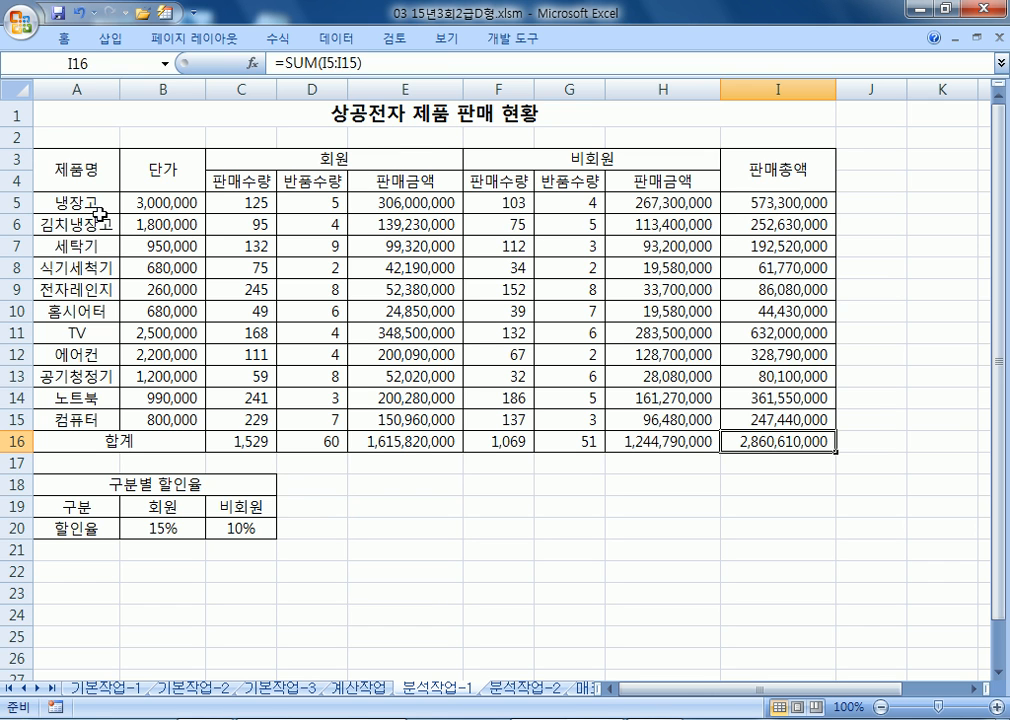
left_click_drag(77, 185, 695, 257)
mouse_move(797, 418)
left_mouse_down()
mouse_move(805, 415)
mouse_move(794, 438)
left_mouse_up()
left_click(220, 230)
left_click_drag(55, 201, 356, 221)
left_click(172, 182)
left_click_drag(74, 200, 766, 414)
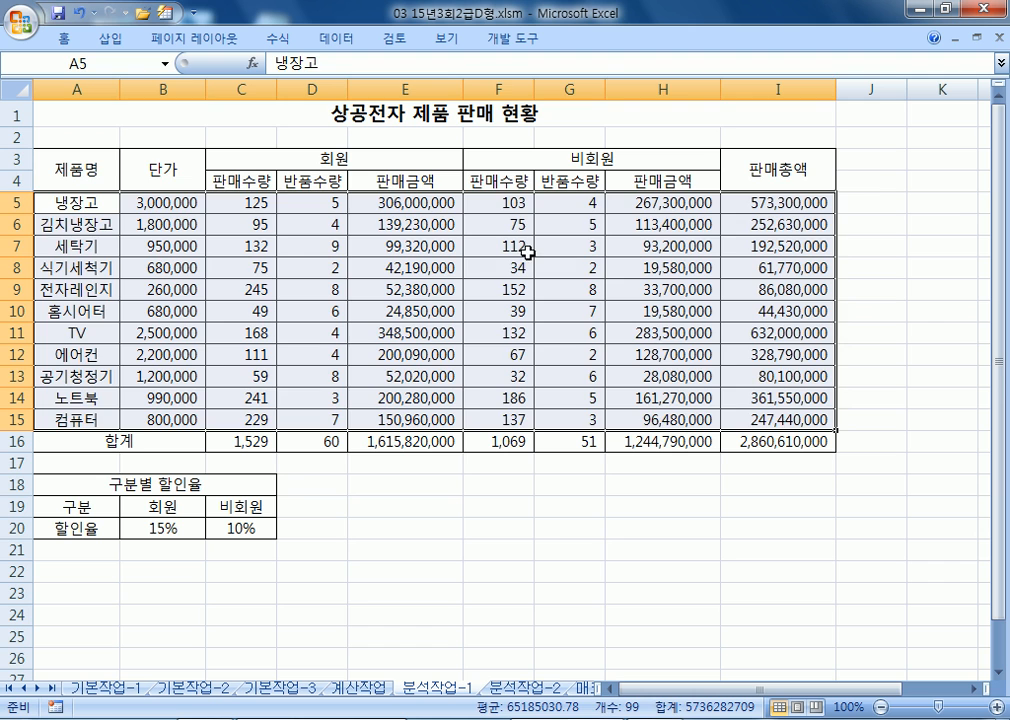
left_click(250, 182)
left_click(176, 177)
left_click(91, 177)
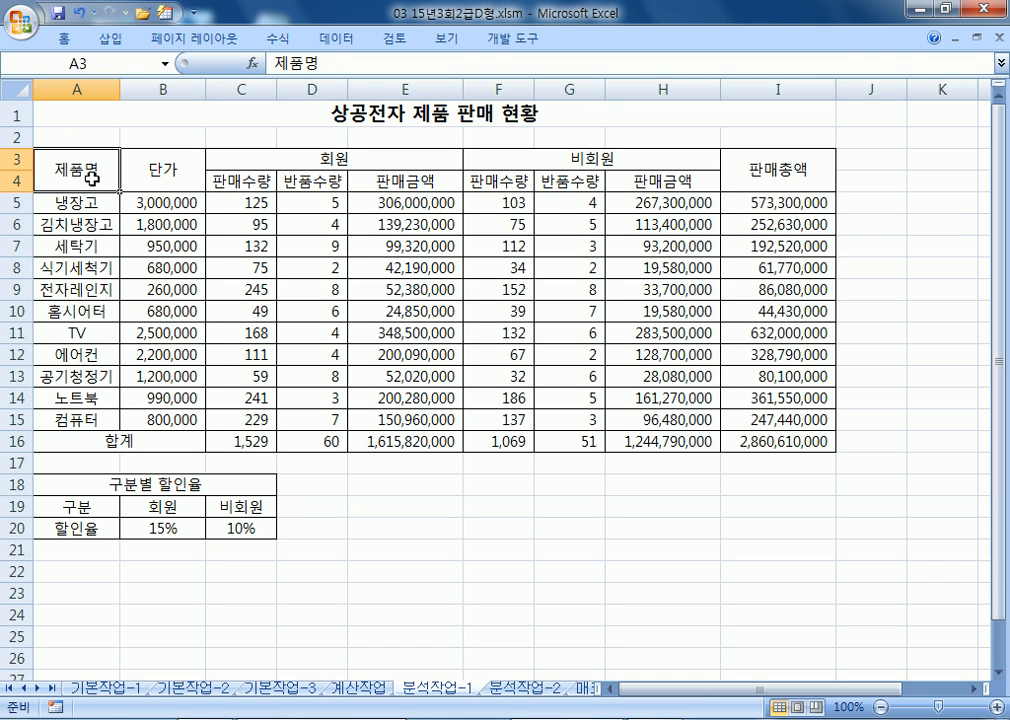
left_click(155, 143)
left_click(292, 134)
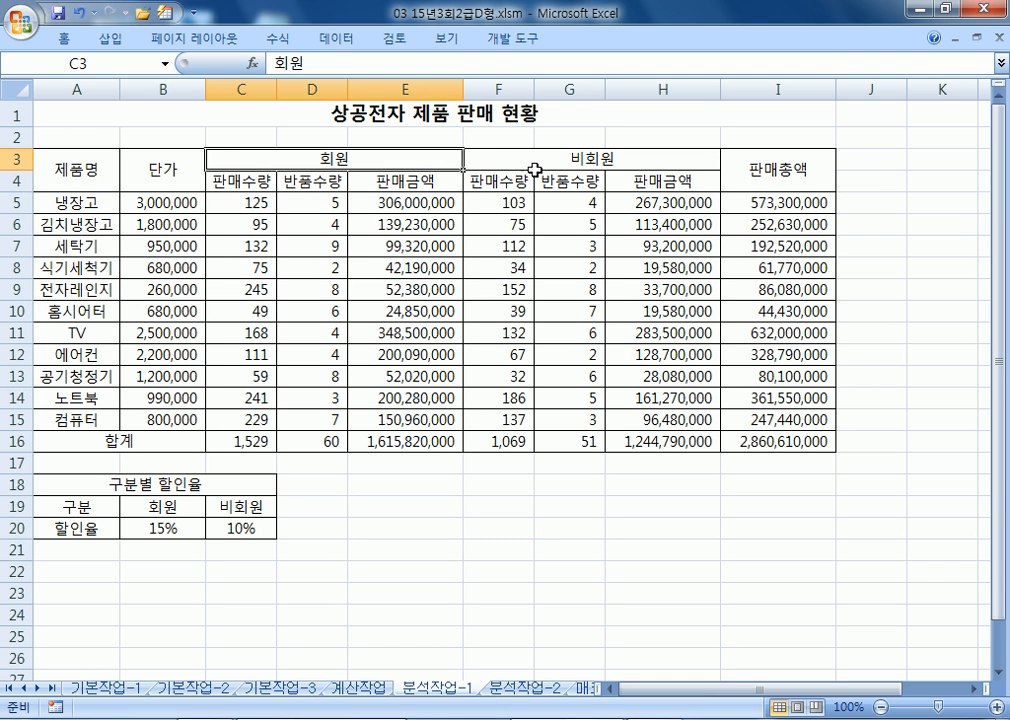
left_click(557, 163)
left_click(751, 164)
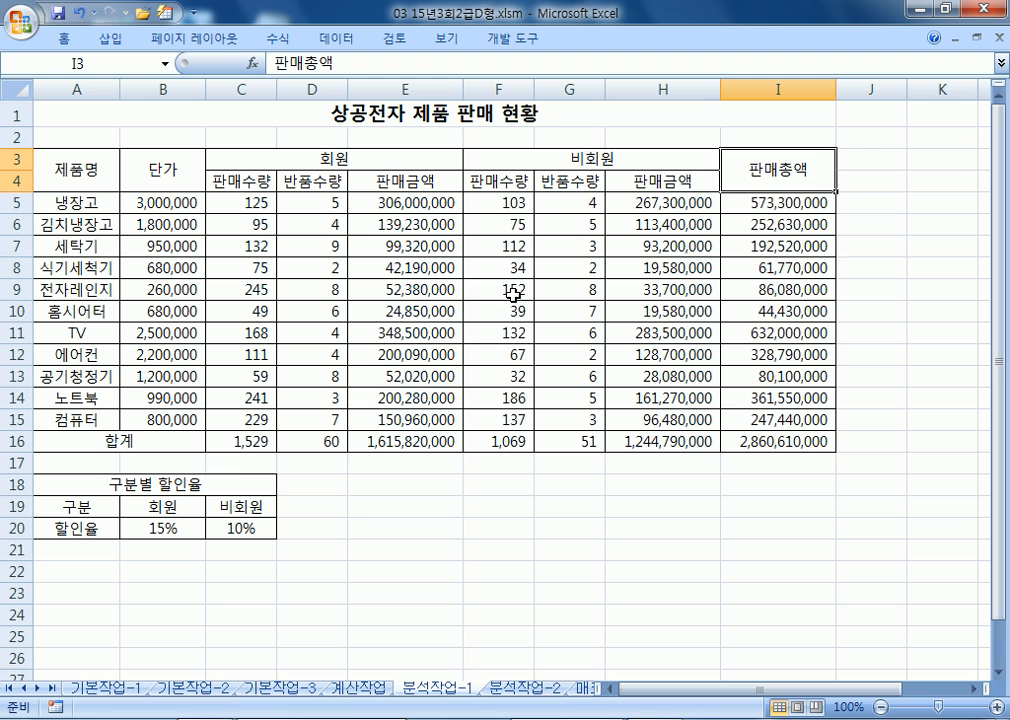
left_click_drag(83, 441, 744, 442)
left_click(312, 268)
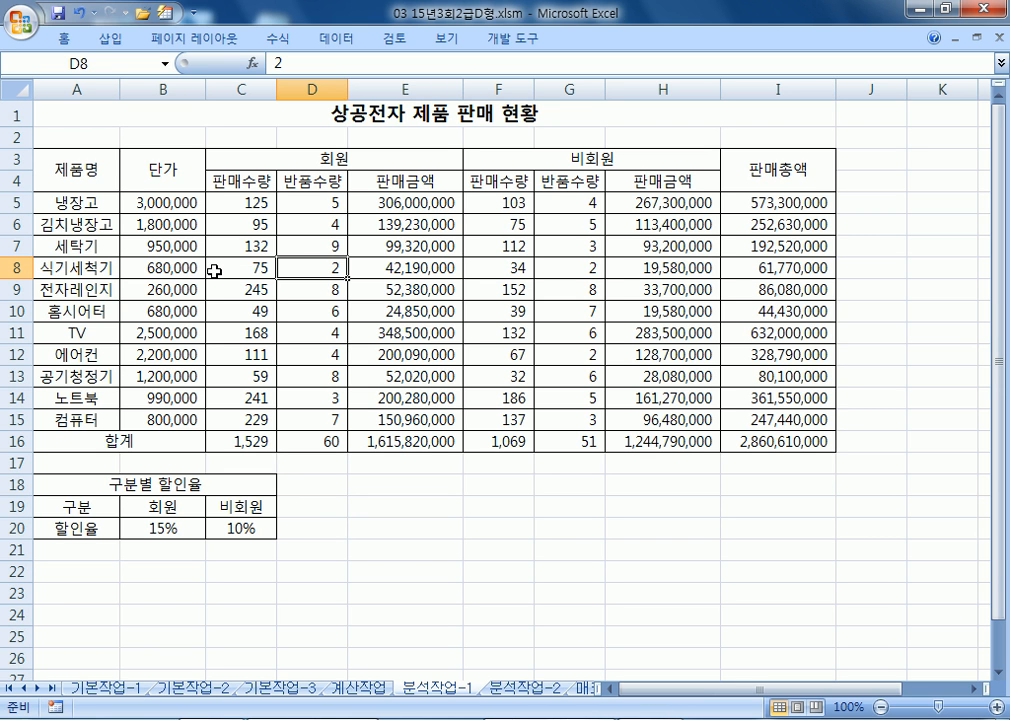
- Define the name 회원할인율 for the 회원 discount rate in cell B20 of the 구분별 할인율 table
left_click(160, 528)
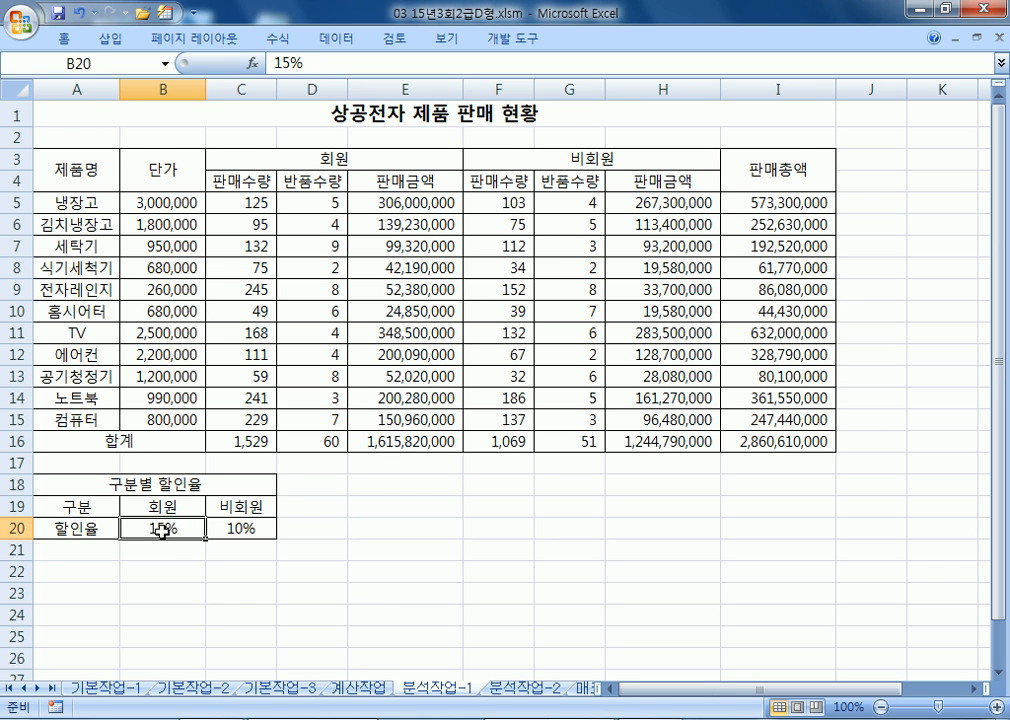
scroll(213, 368, "down", 3)
scroll(149, 329, "down", 1)
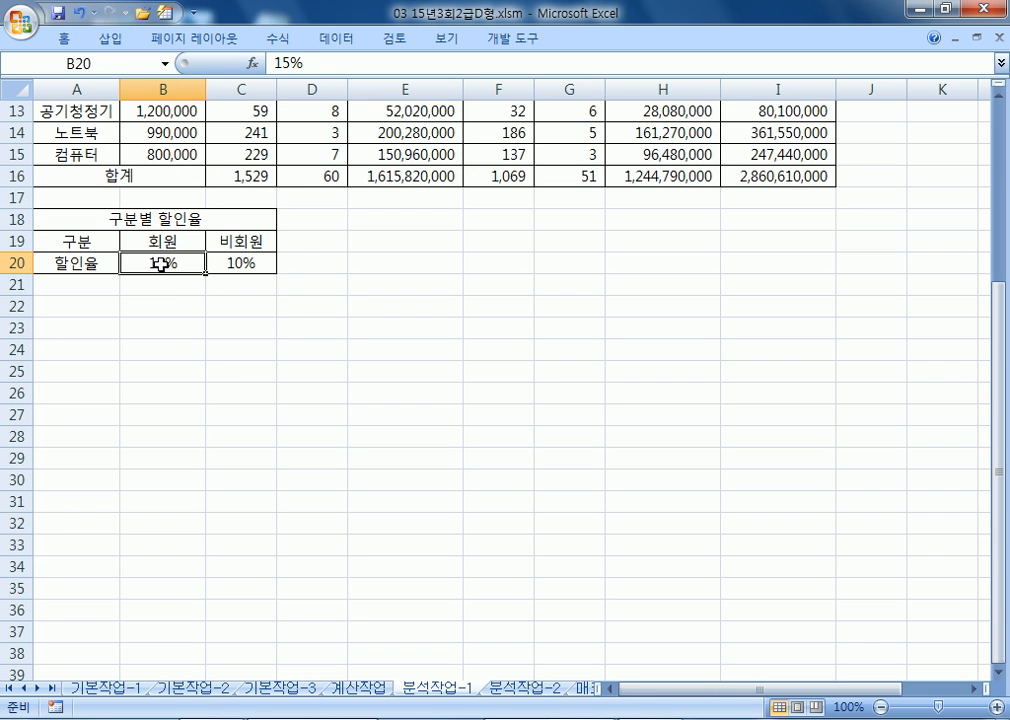
left_click(117, 64)
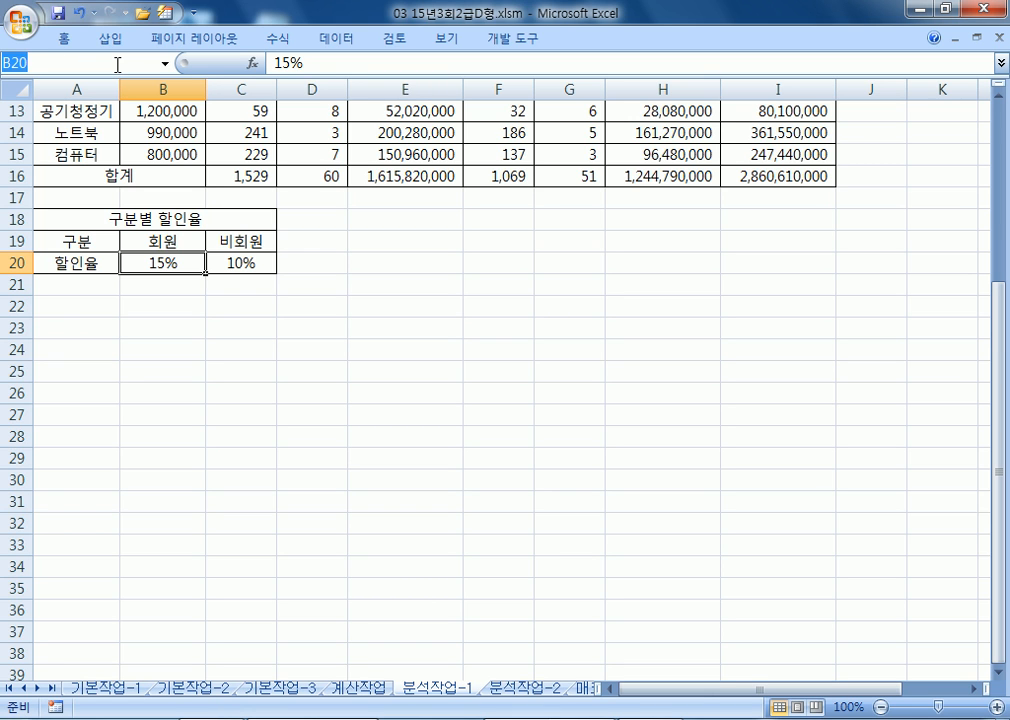
type("GHL")
key("BackSpace")
key("BackSpace")
key("BackSpace")
type("회원")
type("할인유")
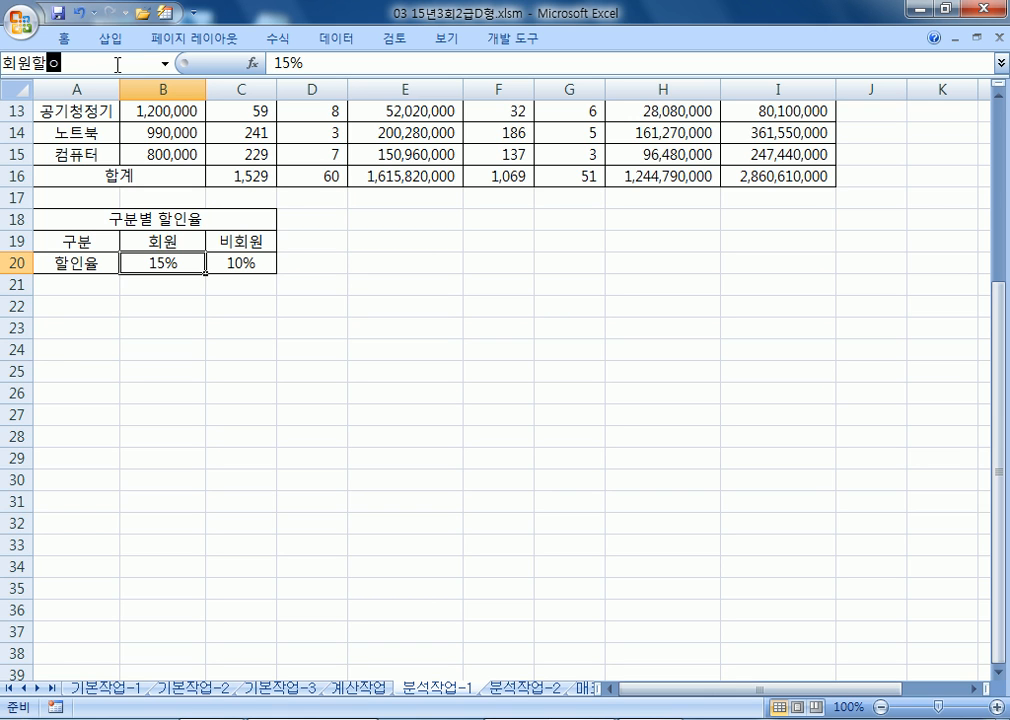
type("ㄹ")
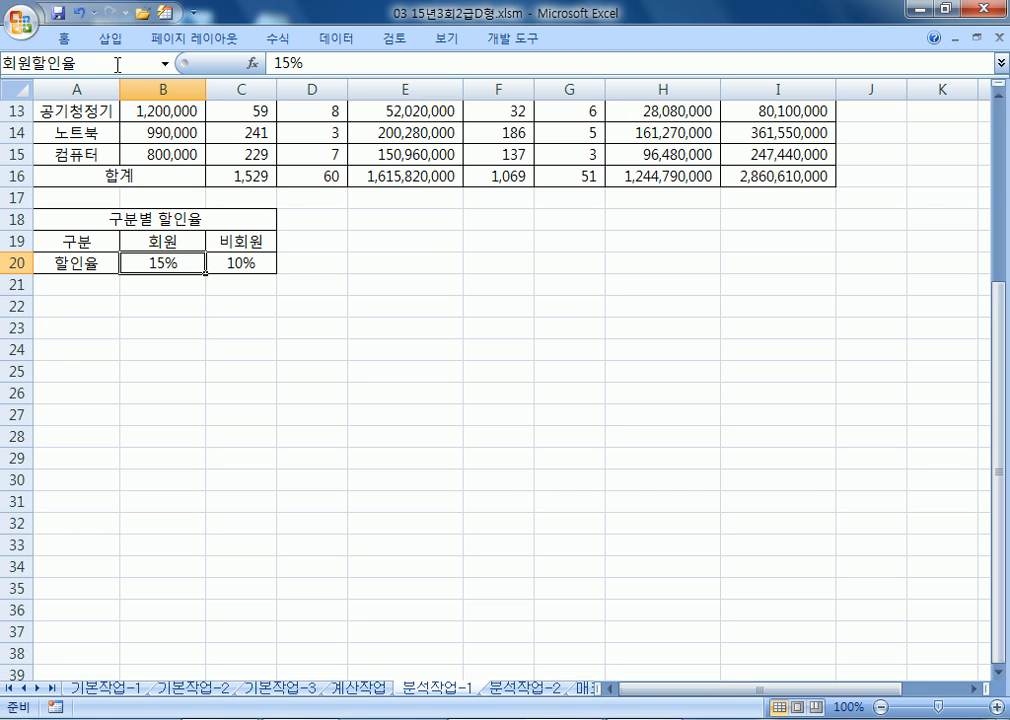
key("Return")
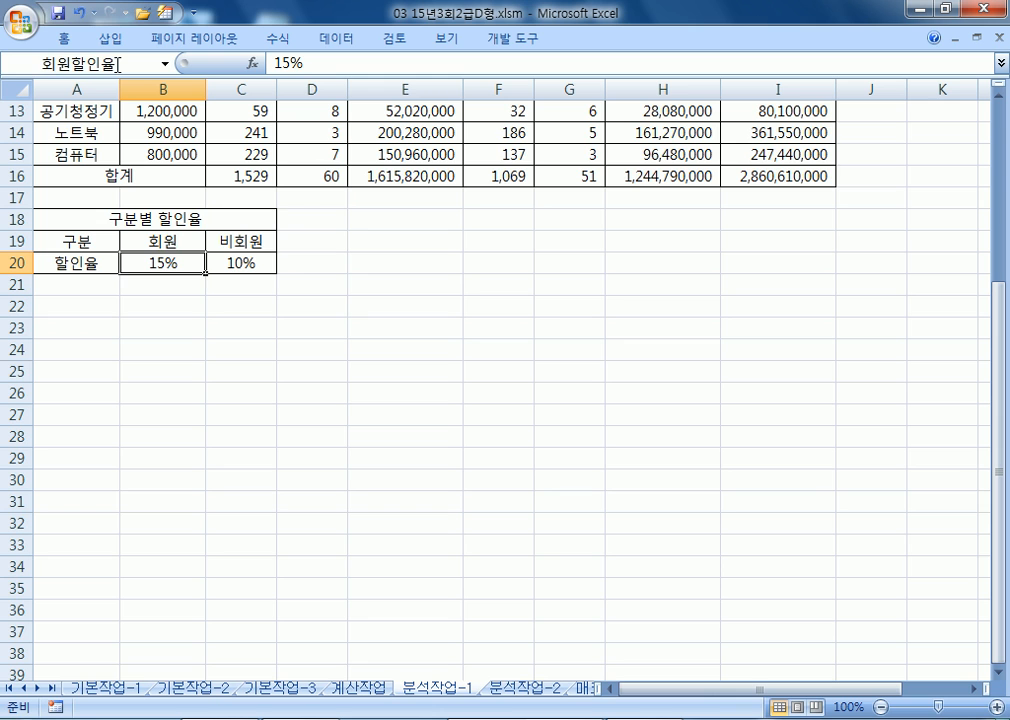
- Begin defining a name starting with 비회원 for the 비회원 discount rate in cell C20
left_click(240, 262)
left_click(122, 63)
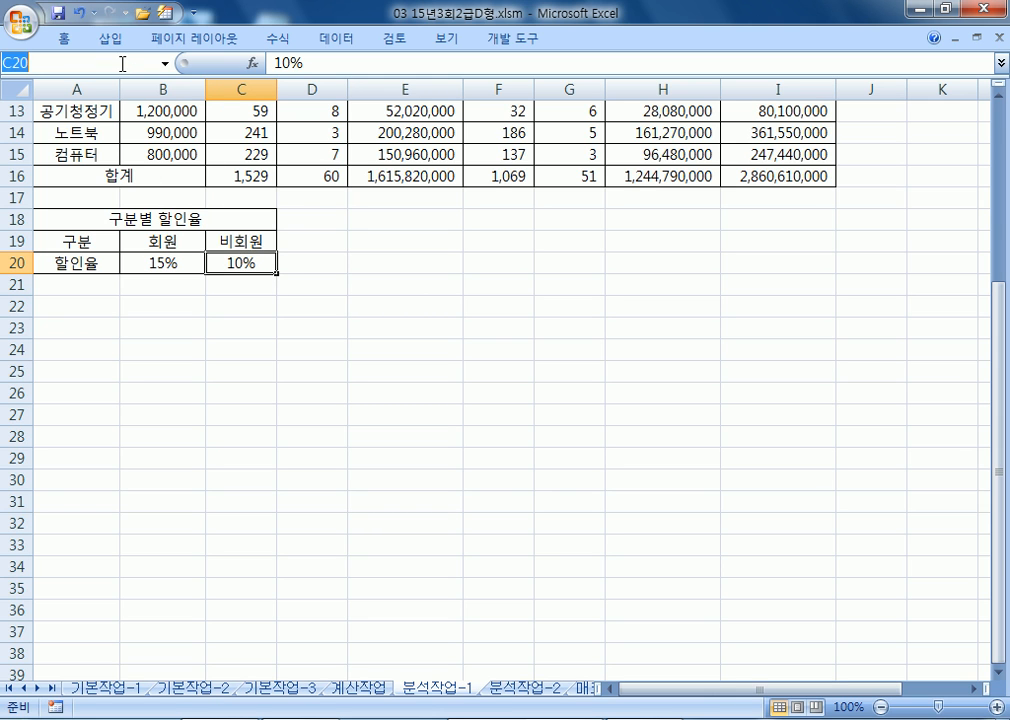
type("비횡뉘")
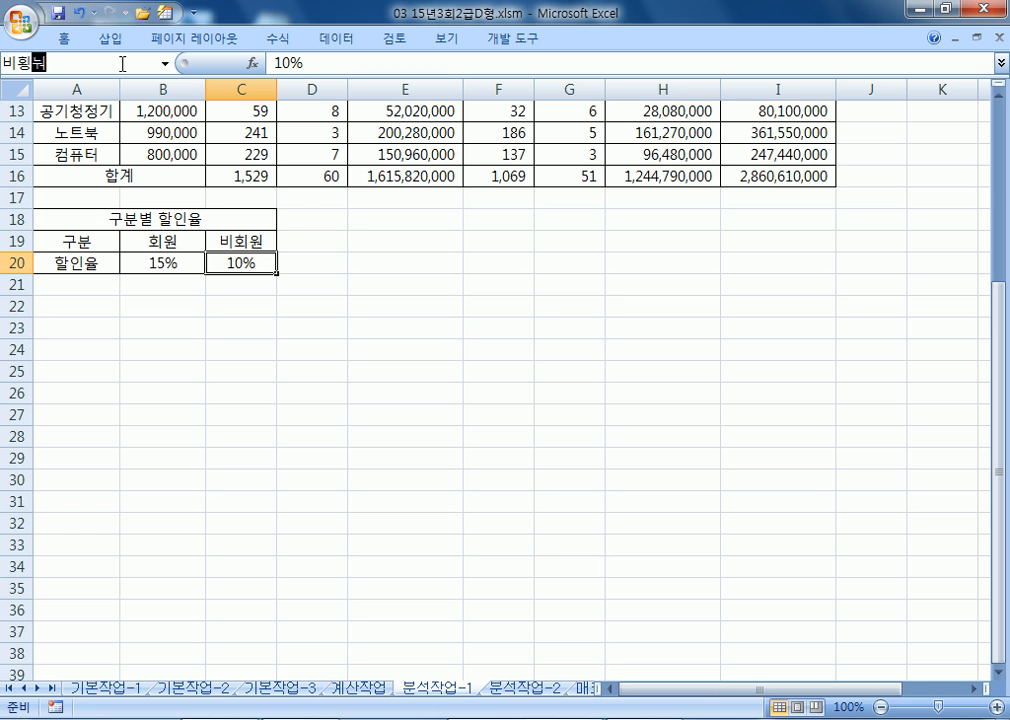
- Finish naming cell C20, the non-member discount rate, as 비회원할인율
type("원할ㅇ")
type("인율")
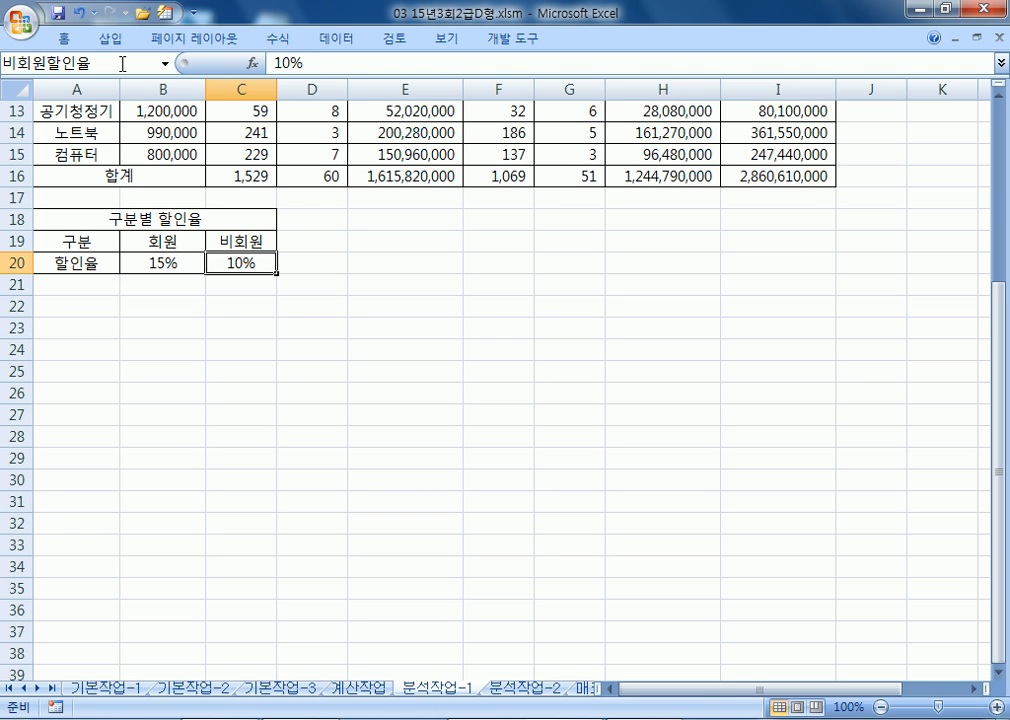
key("Return")
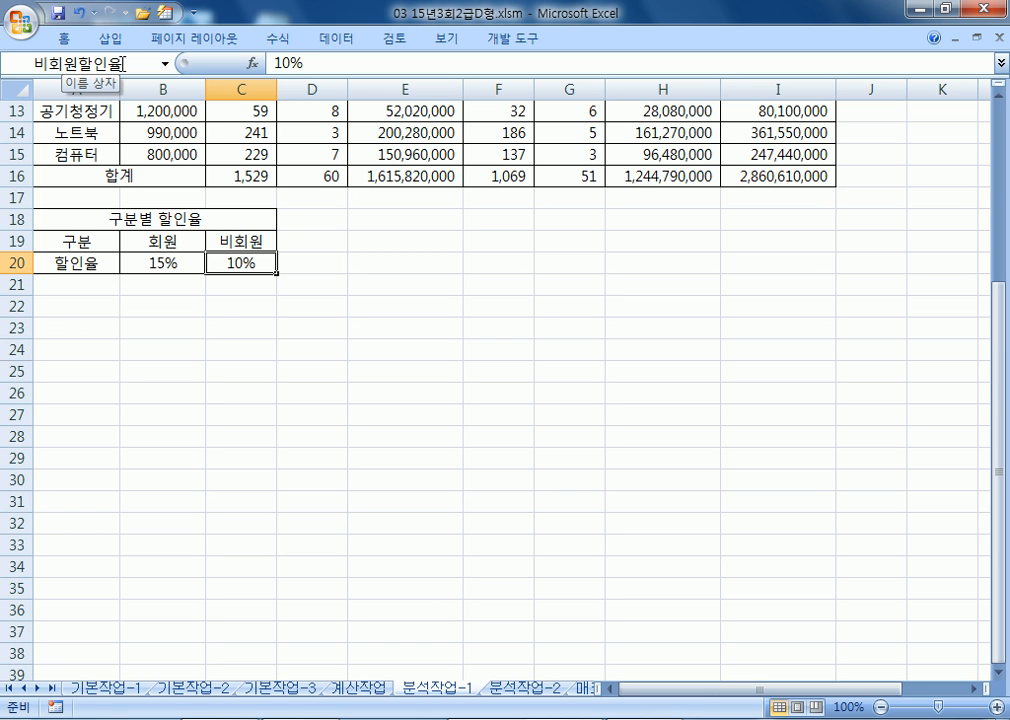
- Name cell I16, the grand total of sales in the 합계 row, as 판매총액총계
left_click(783, 175)
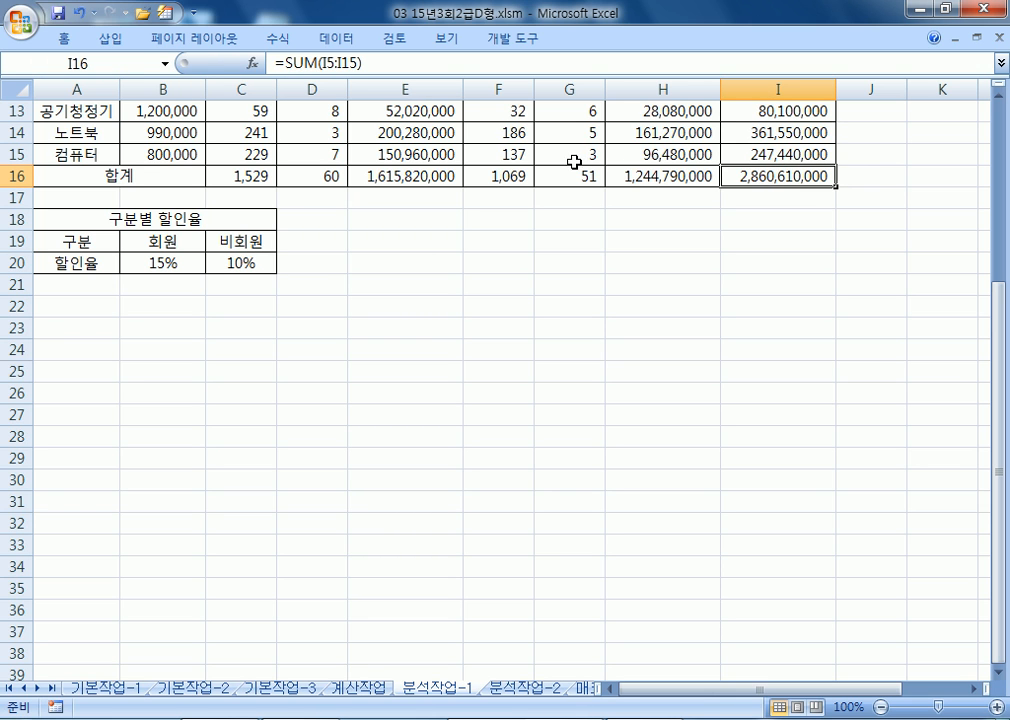
left_click(143, 68)
type("판")
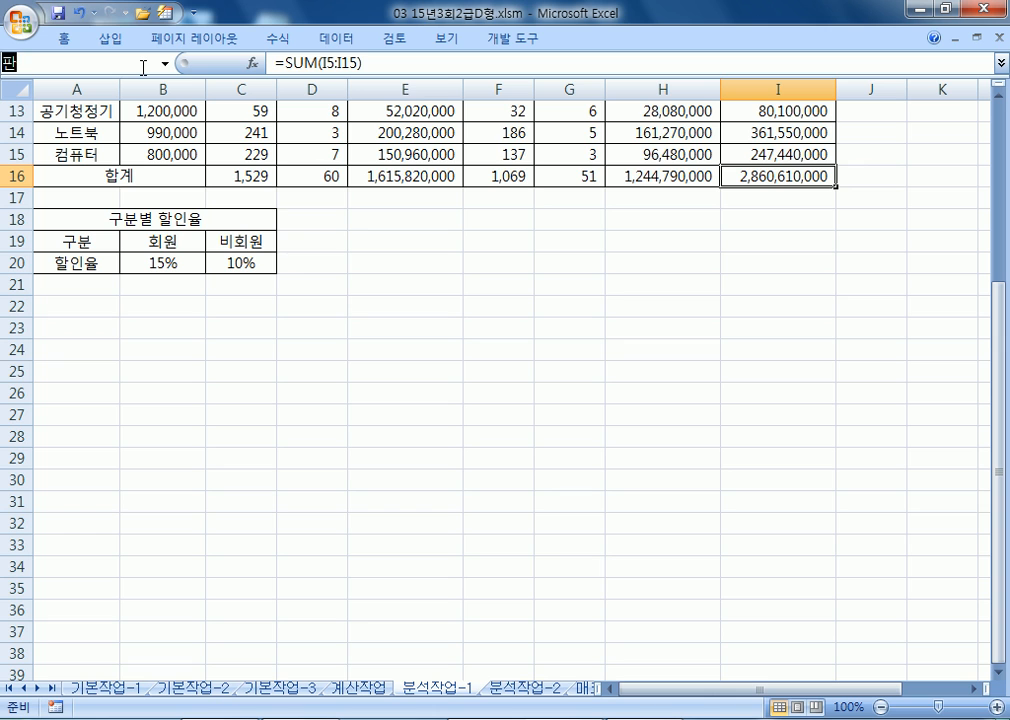
type("매총액총계")
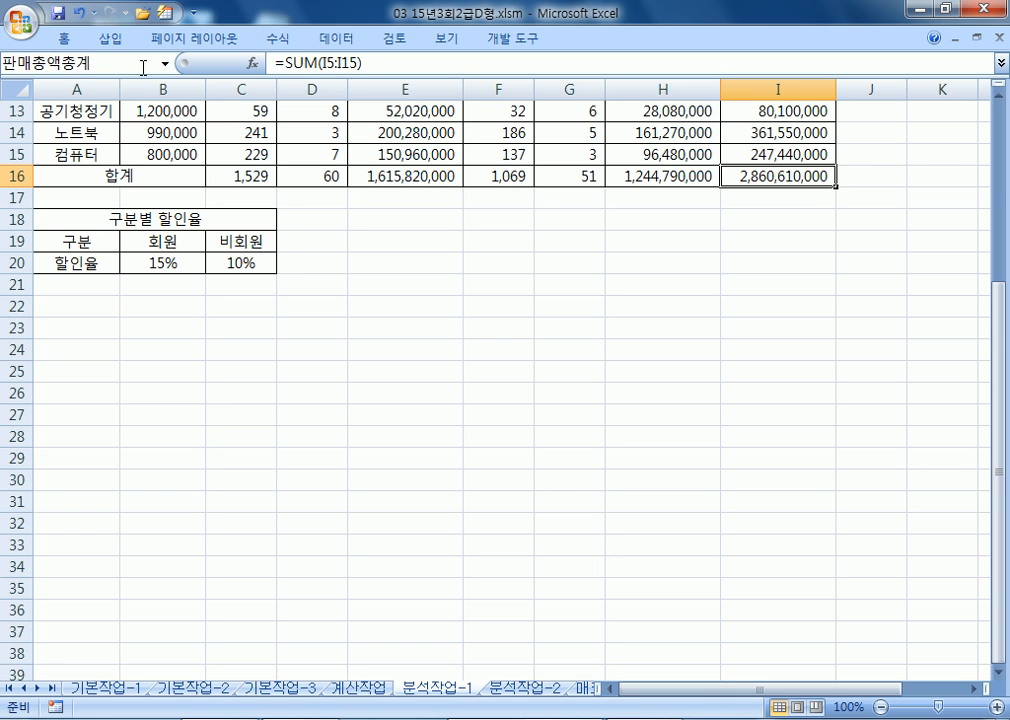
key("Return")
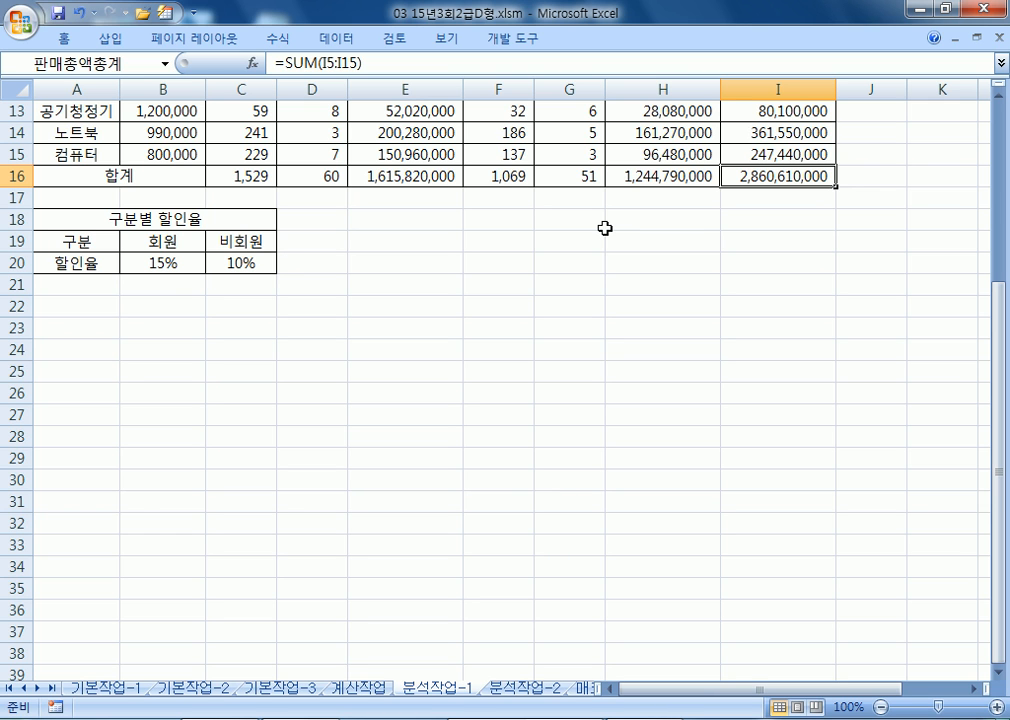
scroll(636, 425, "up", 1)
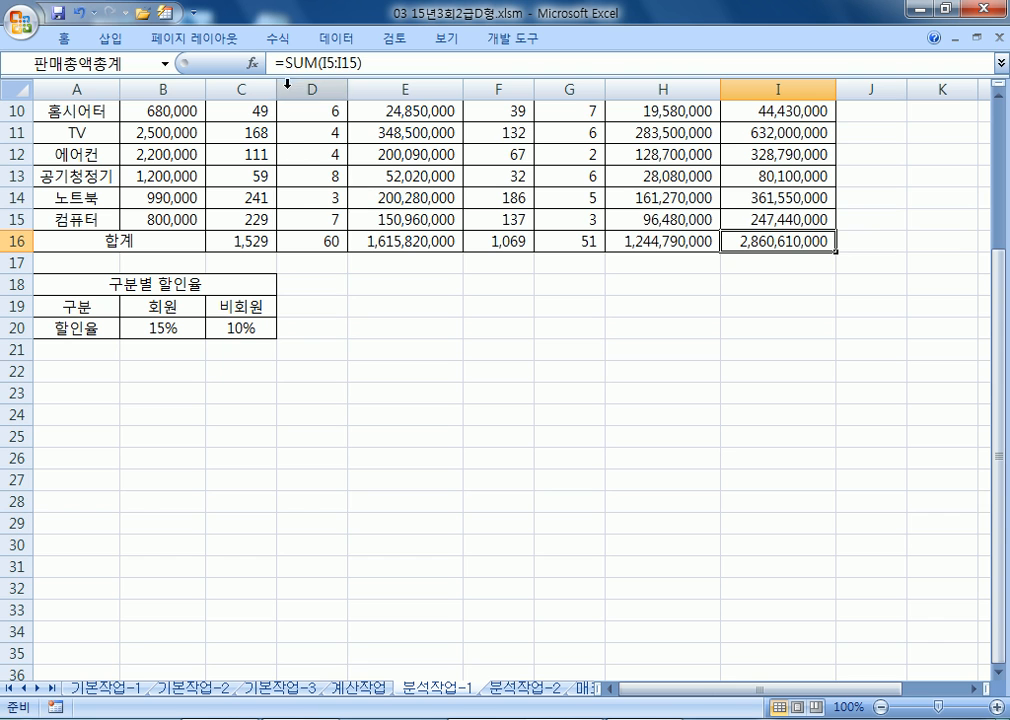
double_click(336, 38)
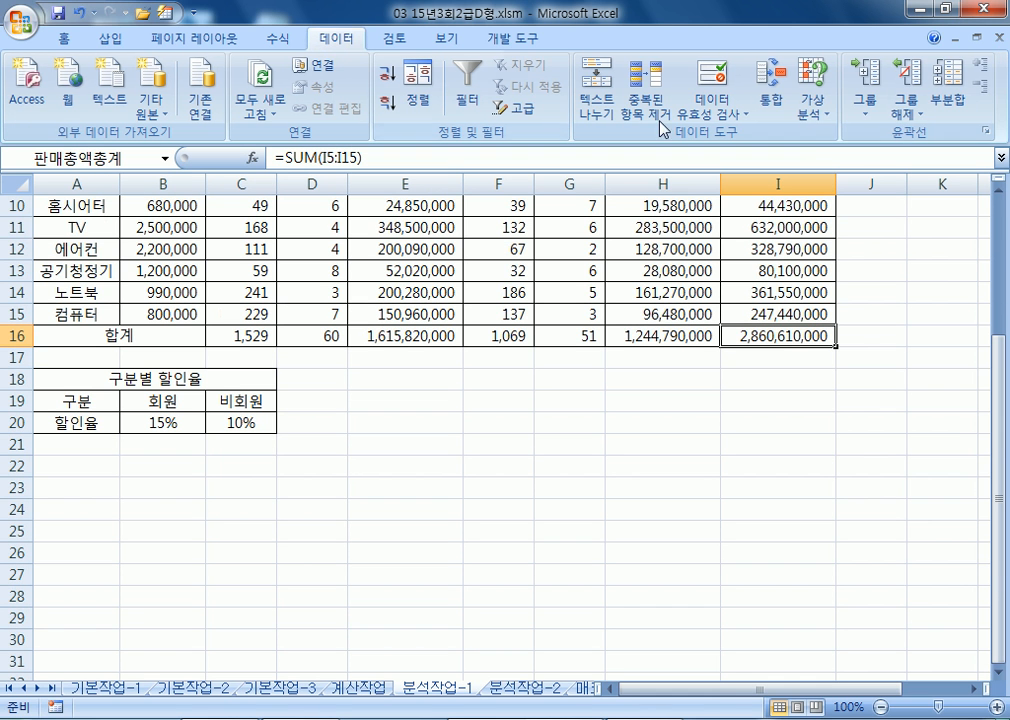
left_click(815, 110)
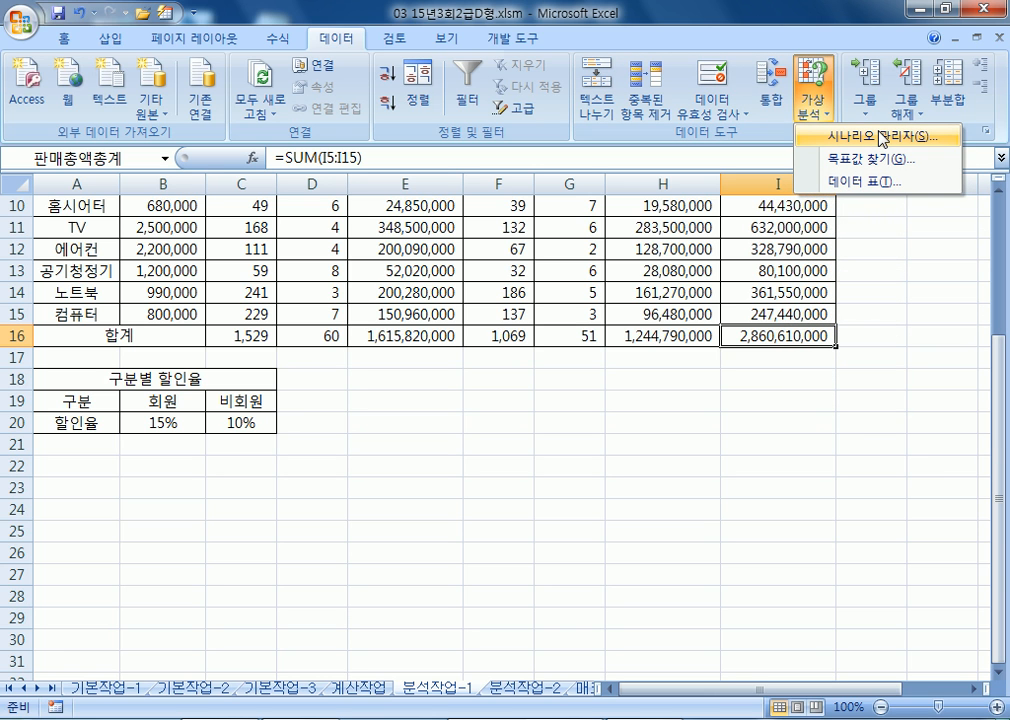
left_click(497, 406)
left_click_drag(169, 422, 236, 424)
scroll(236, 424, "down", 2)
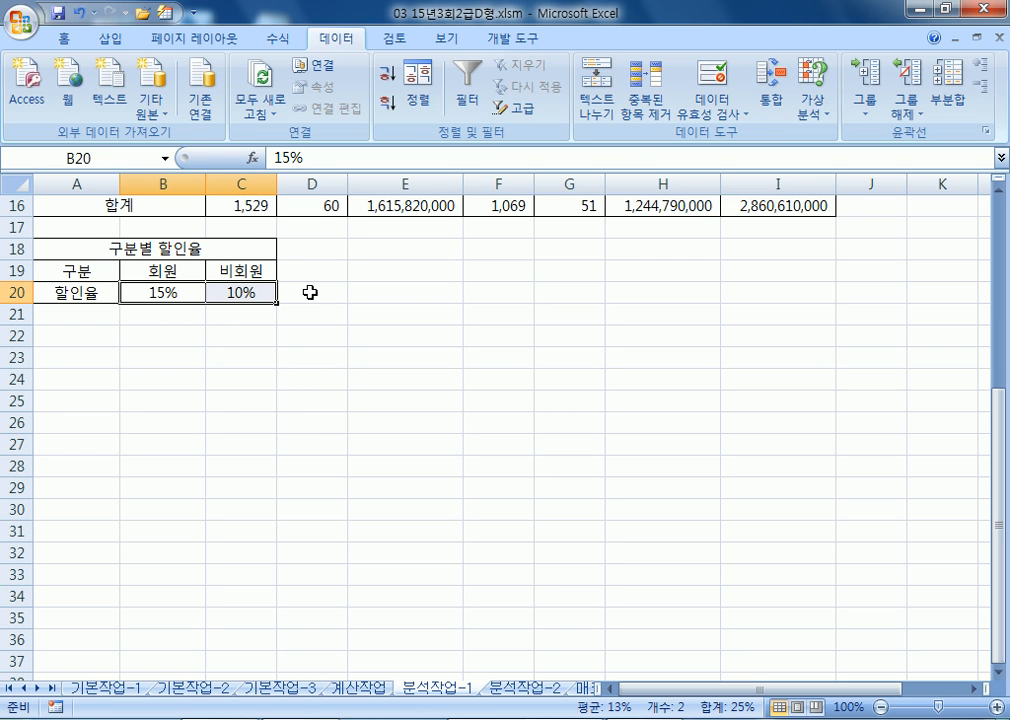
left_click_drag(165, 292, 241, 291)
left_click(385, 269)
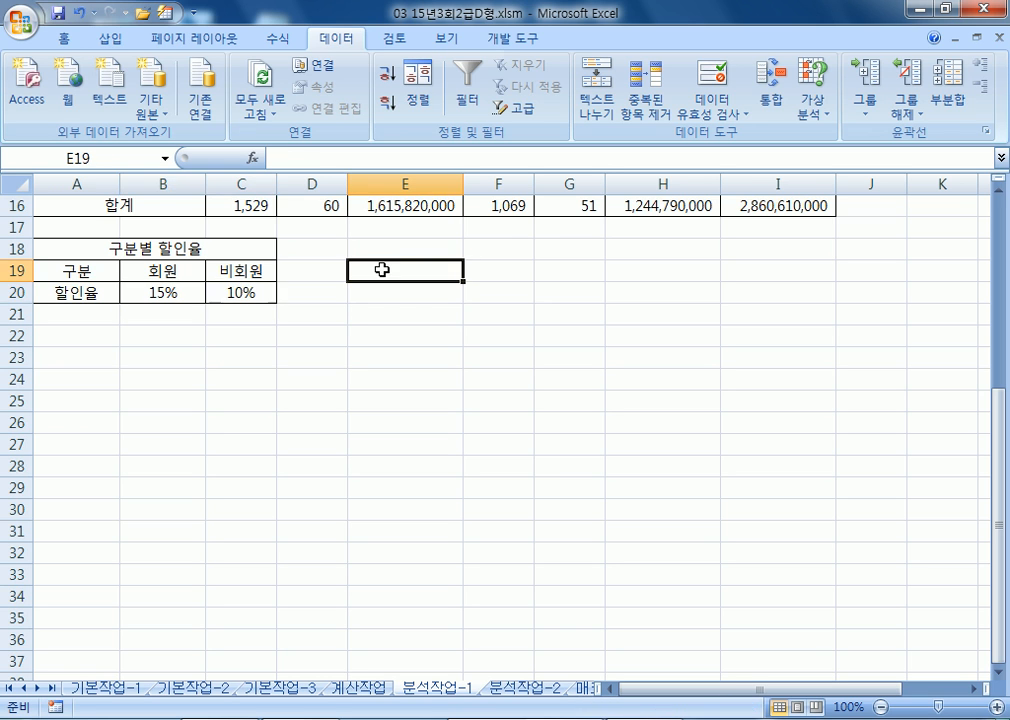
left_click(815, 128)
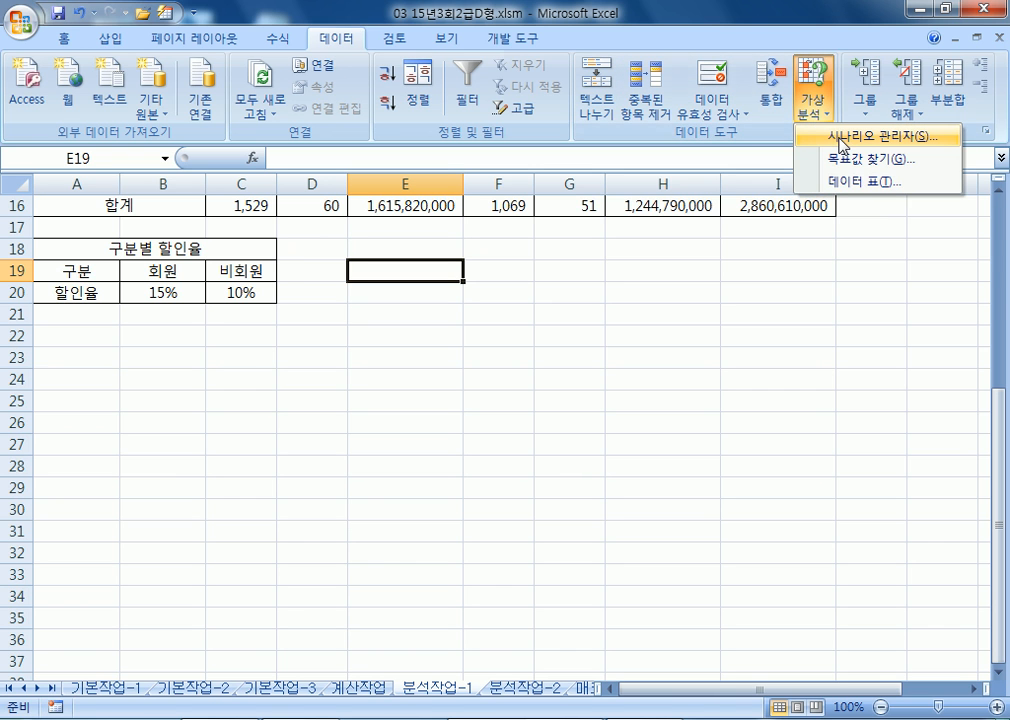
left_click(839, 137)
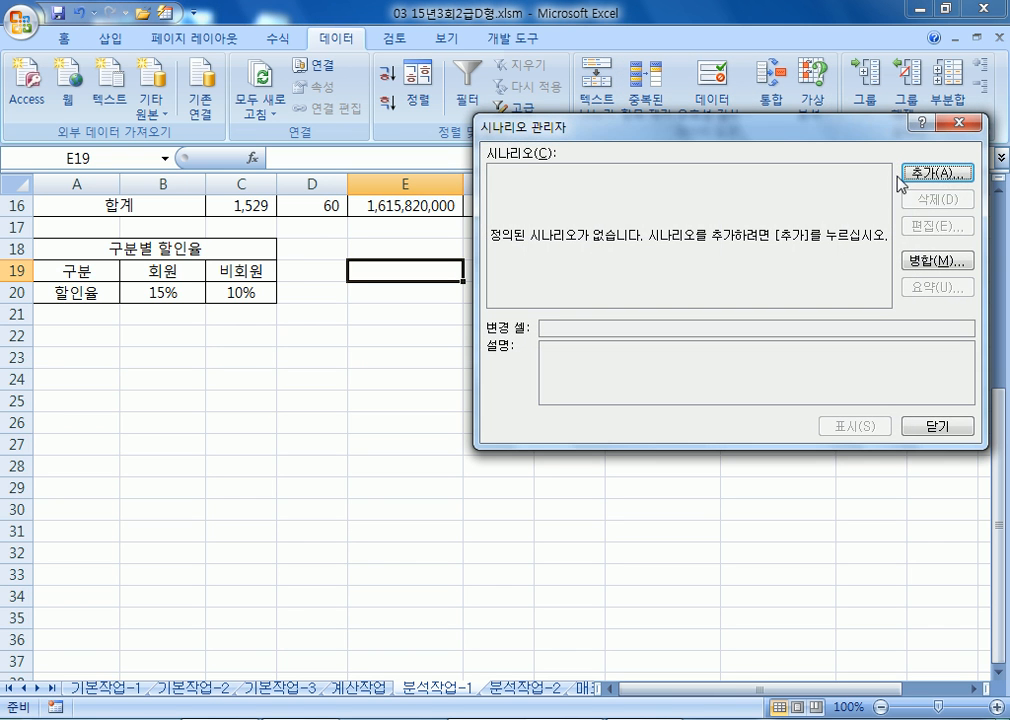
left_click(909, 176)
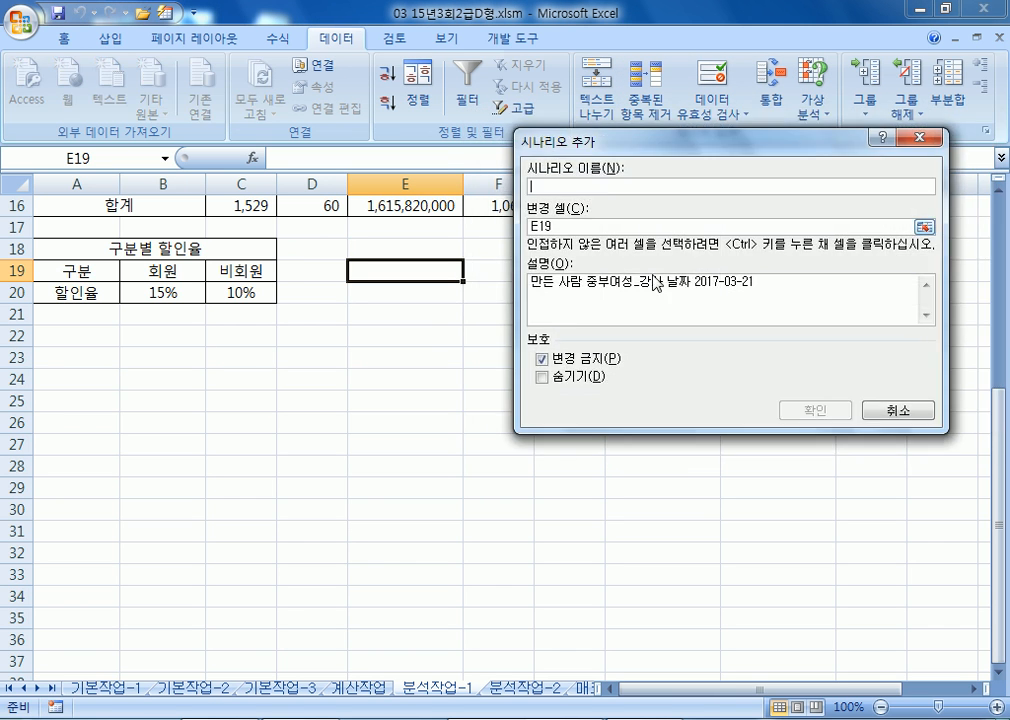
double_click(563, 228)
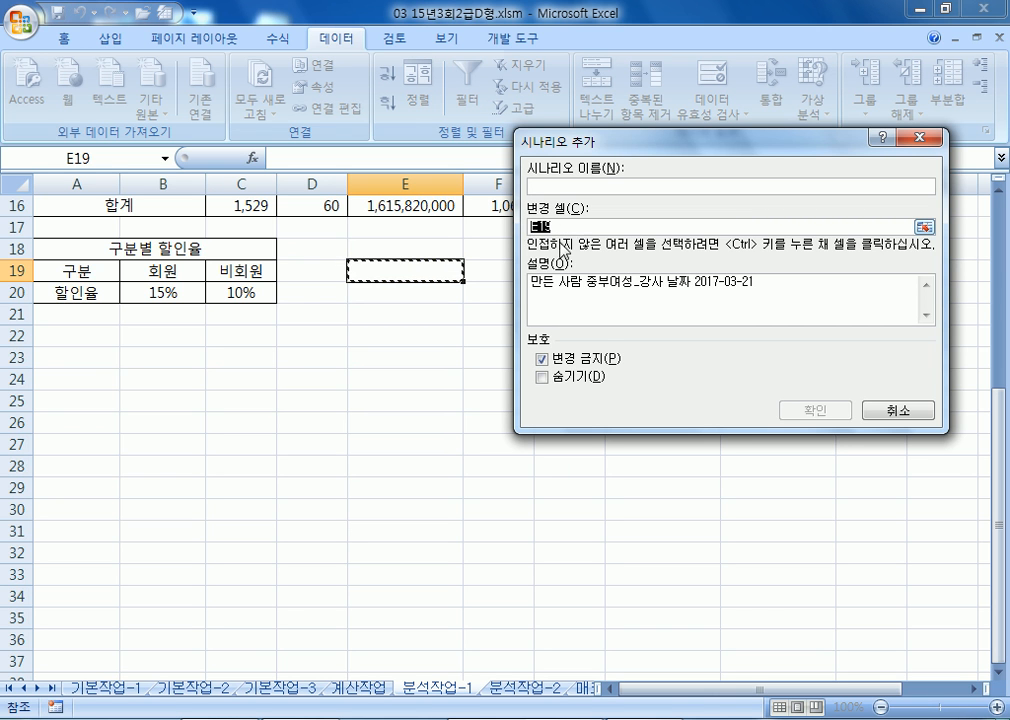
key("Escape")
key("Escape")
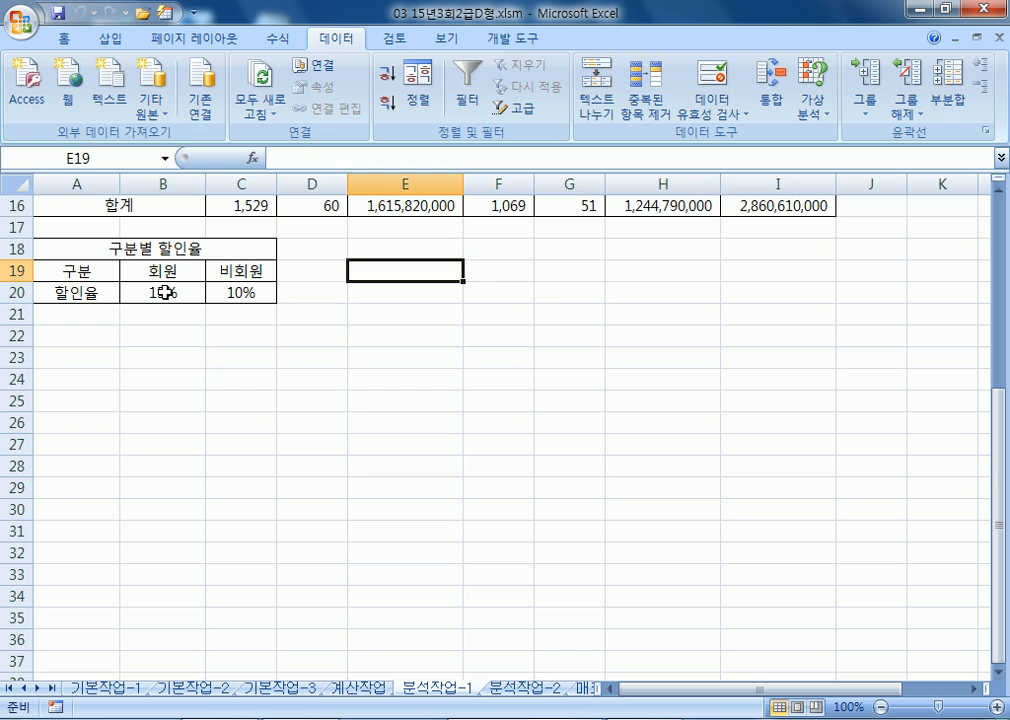
- Start a new scenario in the Scenario Manager with the discount rate cells B20:C20 as its changing cells
left_click_drag(165, 291, 236, 292)
left_click(814, 112)
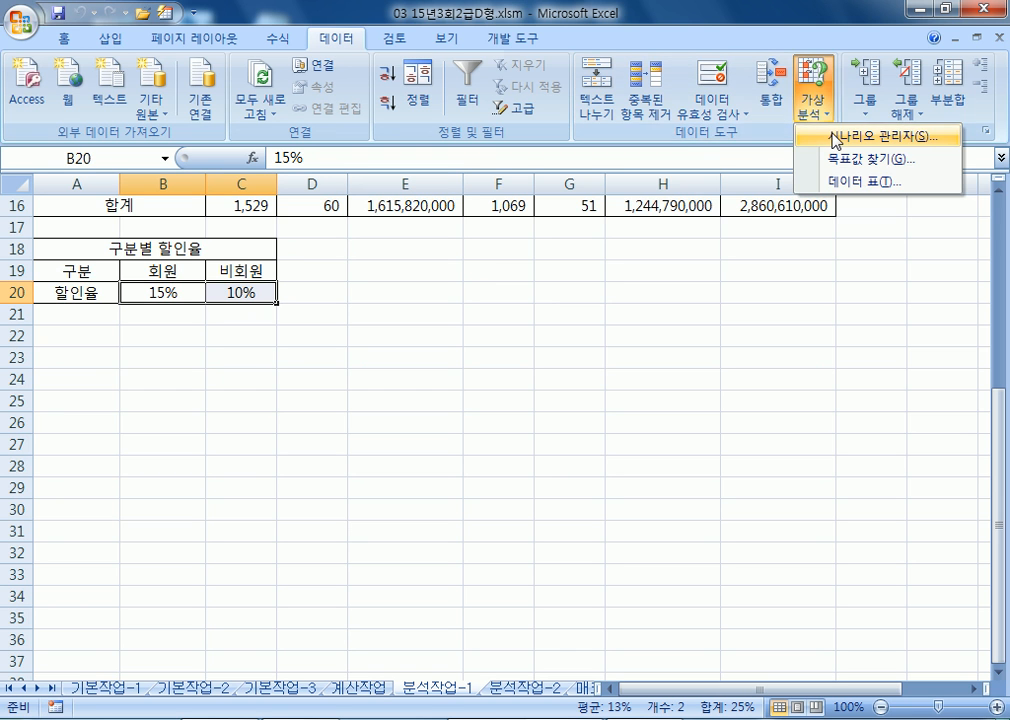
left_click(818, 146)
left_click(905, 178)
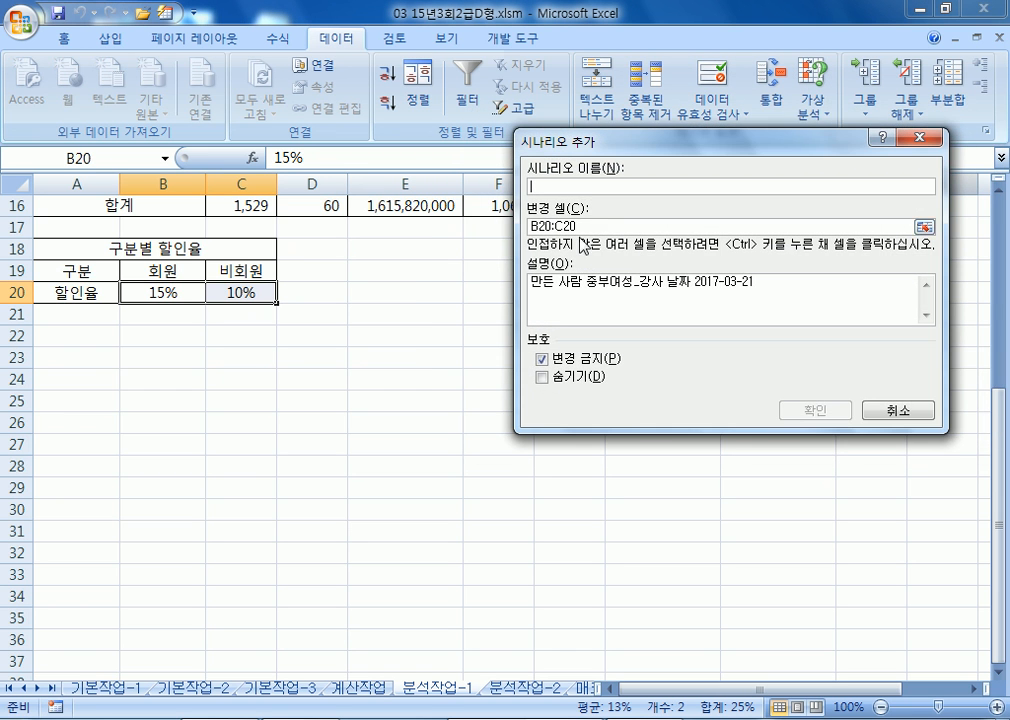
double_click(602, 226)
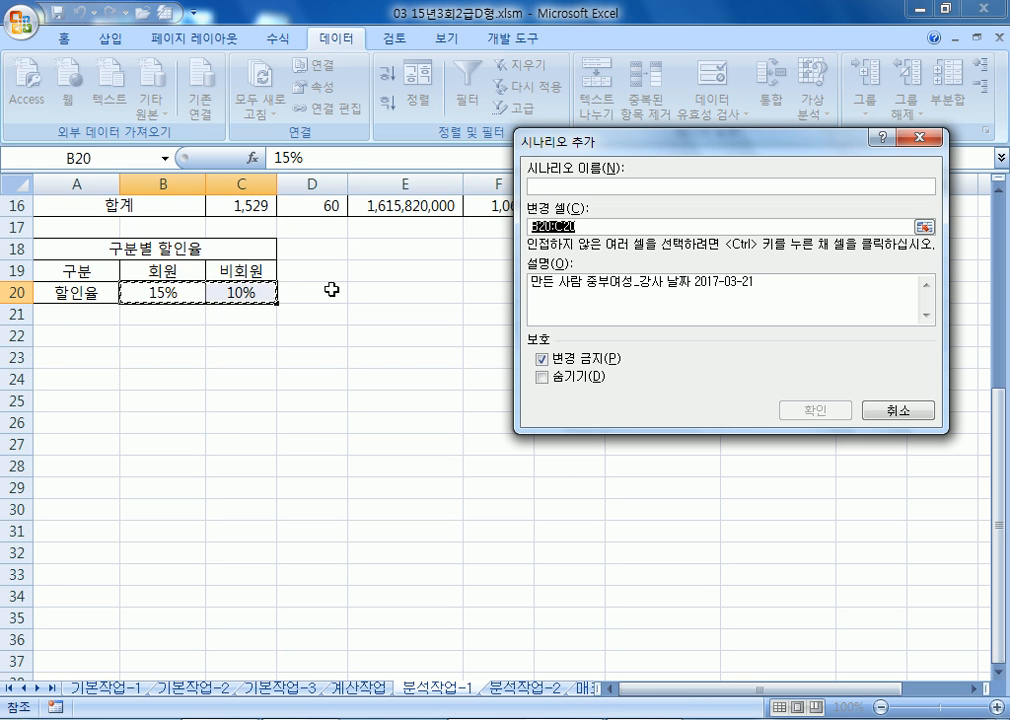
key("BackSpace")
left_click_drag(196, 300, 226, 293)
- Name the scenario 할인율인상, keeping $B$20:$C$20 as its changing cells, and proceed to its values
left_click(616, 186)
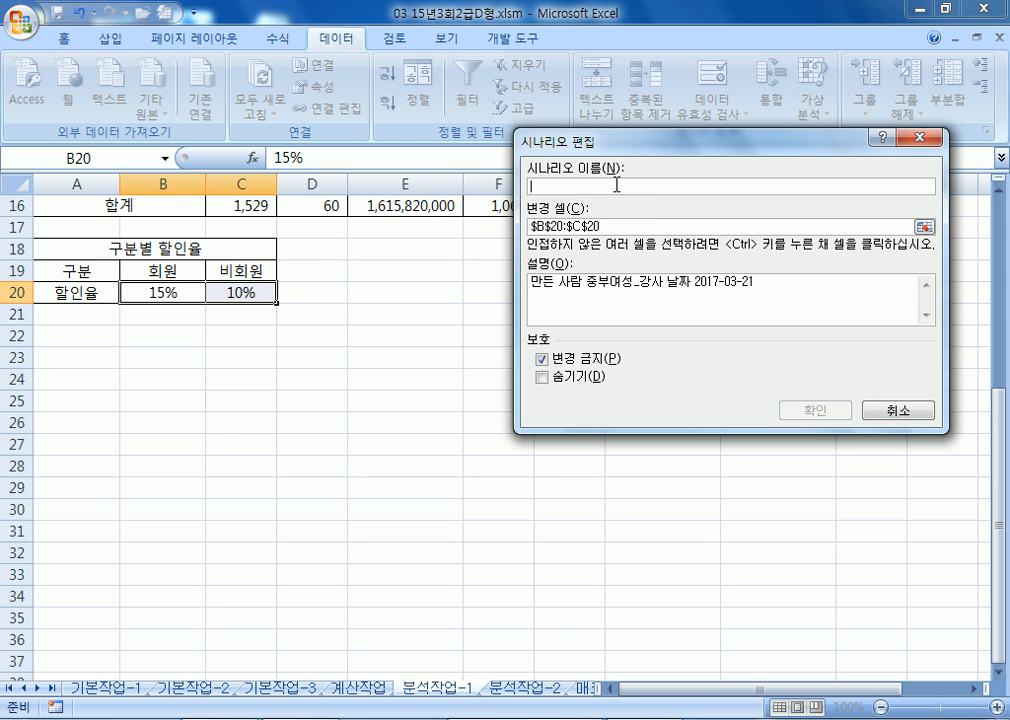
type("할인율인")
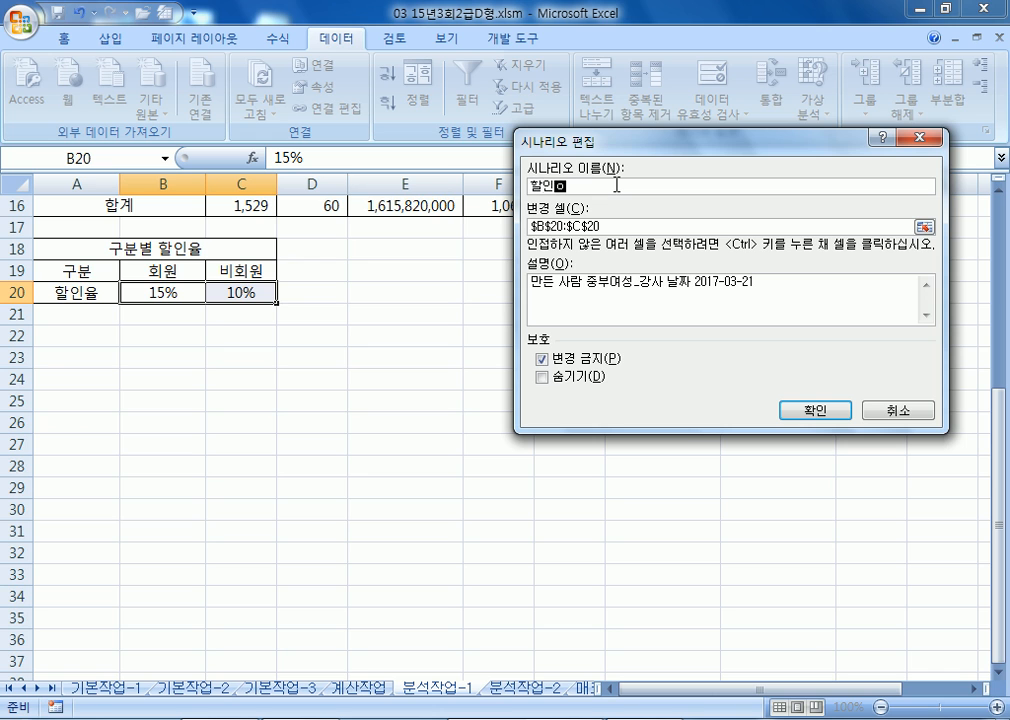
type("상")
left_click(614, 227)
left_click_drag(162, 290, 220, 293)
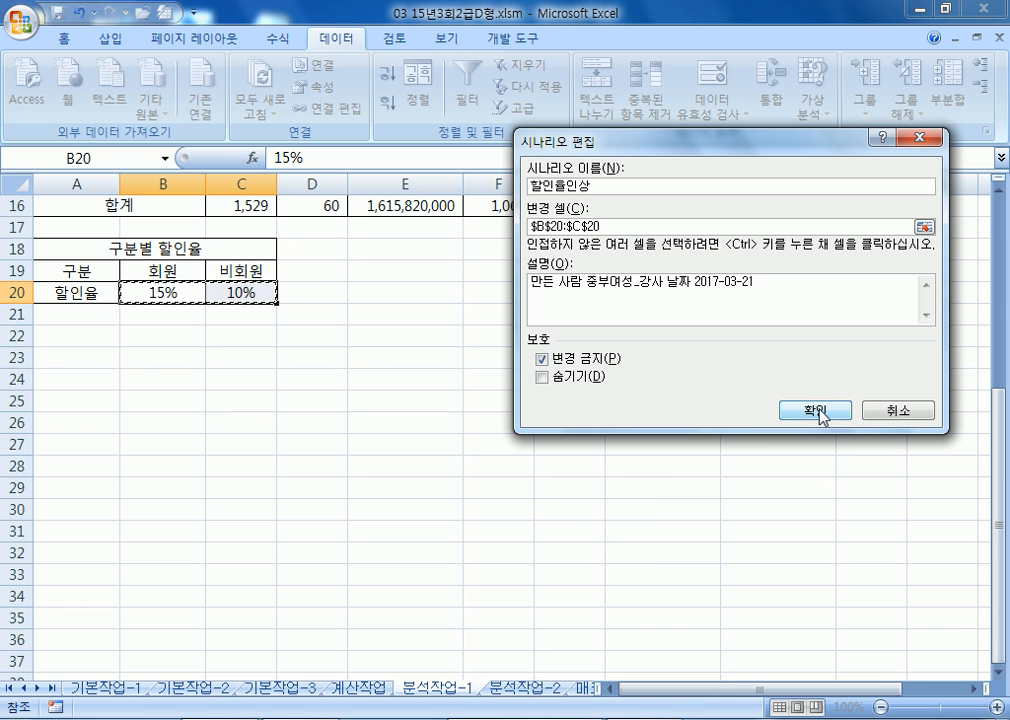
left_click(763, 414)
- Set the 할인율인상 scenario's values to 20% for 회원할인율 and 15% for 비회원할인율
left_click_drag(733, 225, 450, 258)
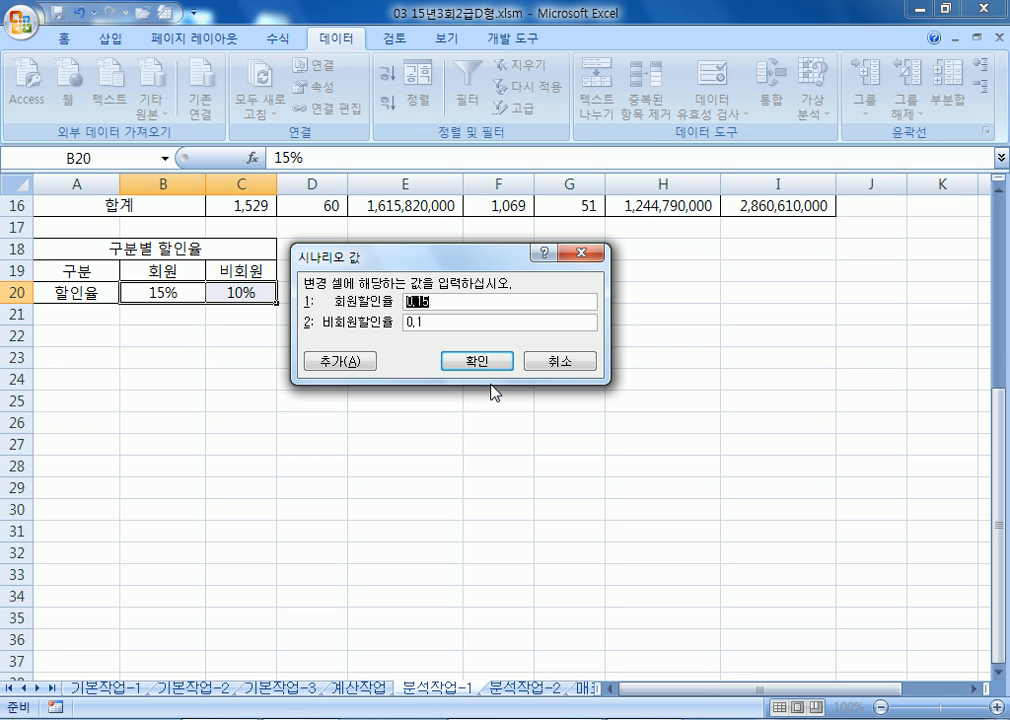
type("0.2")
key("BackSpace")
key("BackSpace")
key("BackSpace")
type("20%")
key("Tab")
type("0.15")
key("BackSpace")
key("BackSpace")
key("BackSpace")
key("BackSpace")
type("15%")
left_click(474, 362)
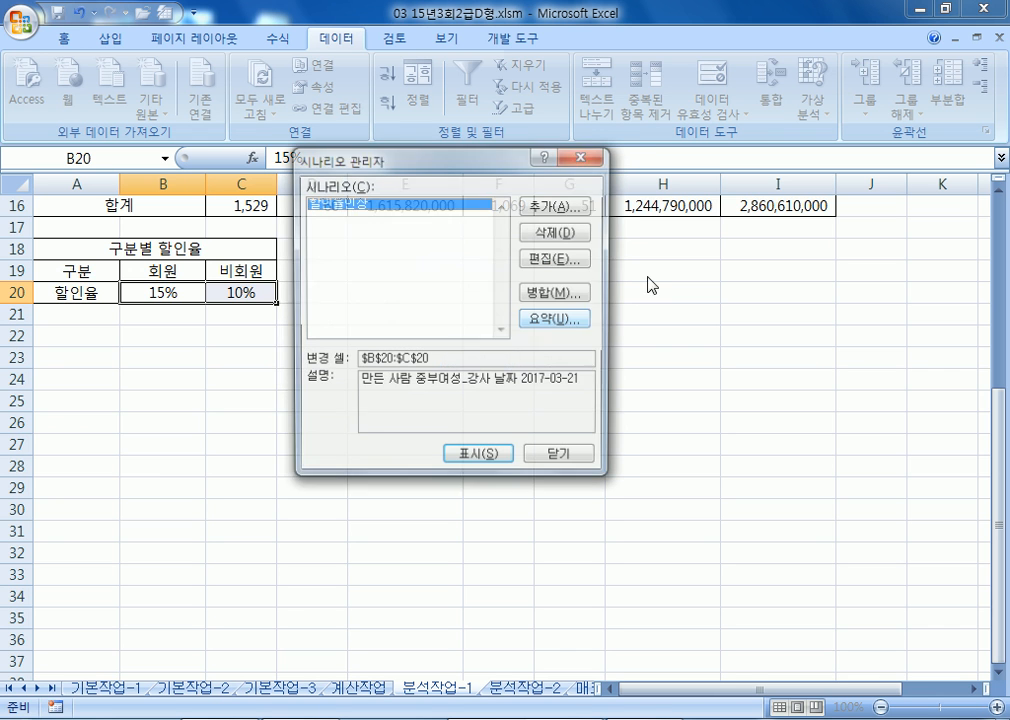
- Add a second scenario named 할인율인하 with B20:C20 as its changing cells
left_click(576, 207)
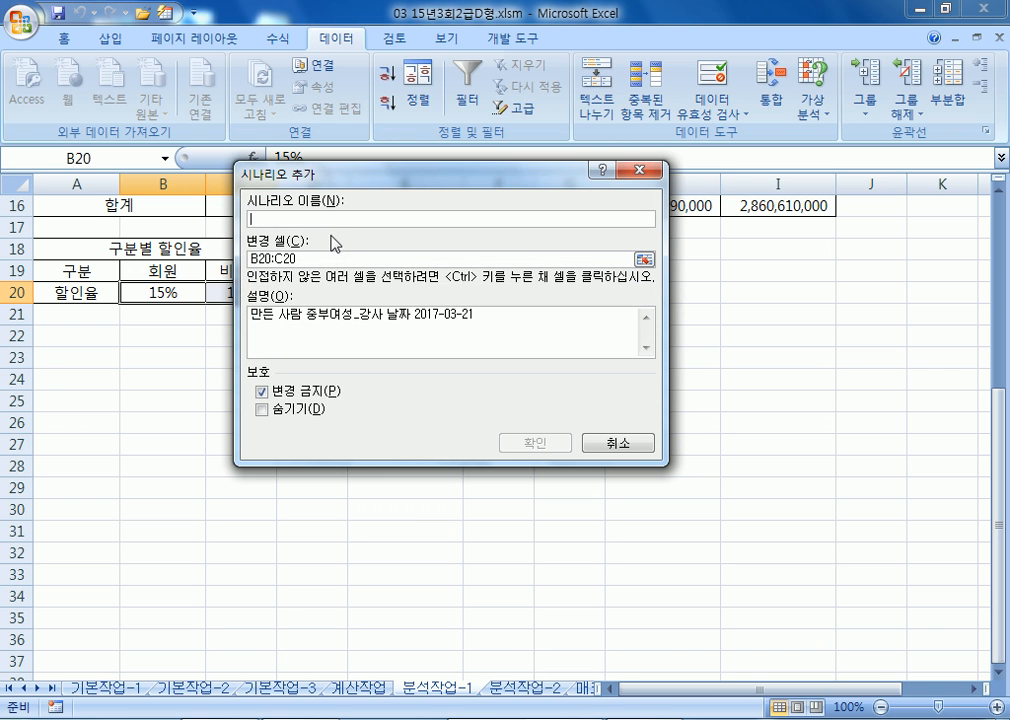
type("할인율인하")
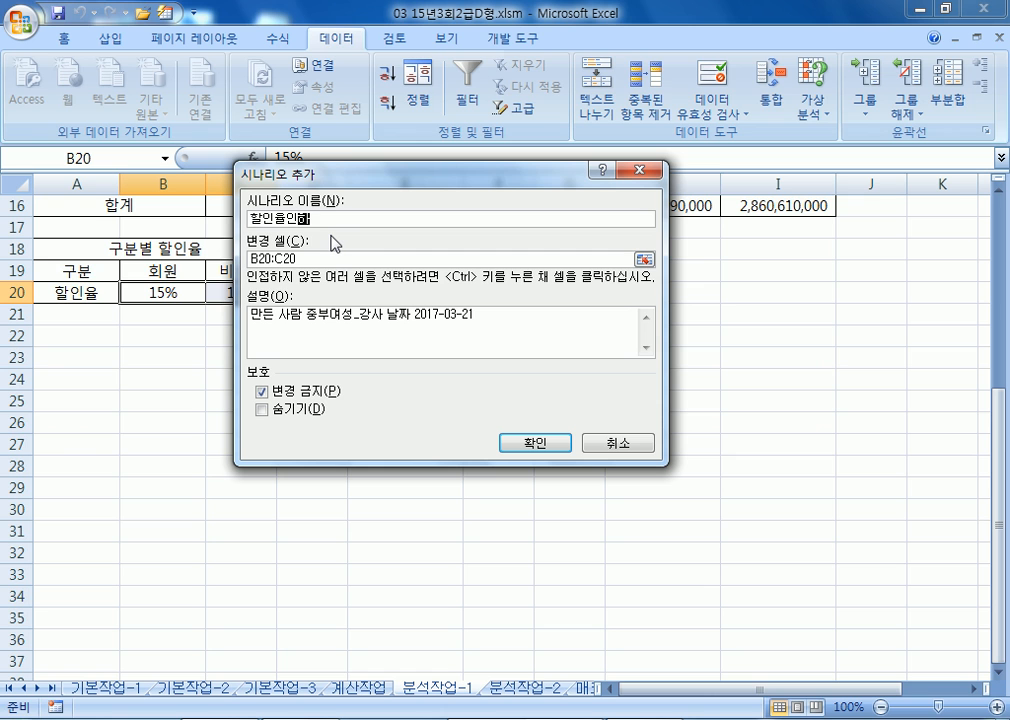
key("BackSpace")
type("해")
left_click_drag(380, 181, 479, 165)
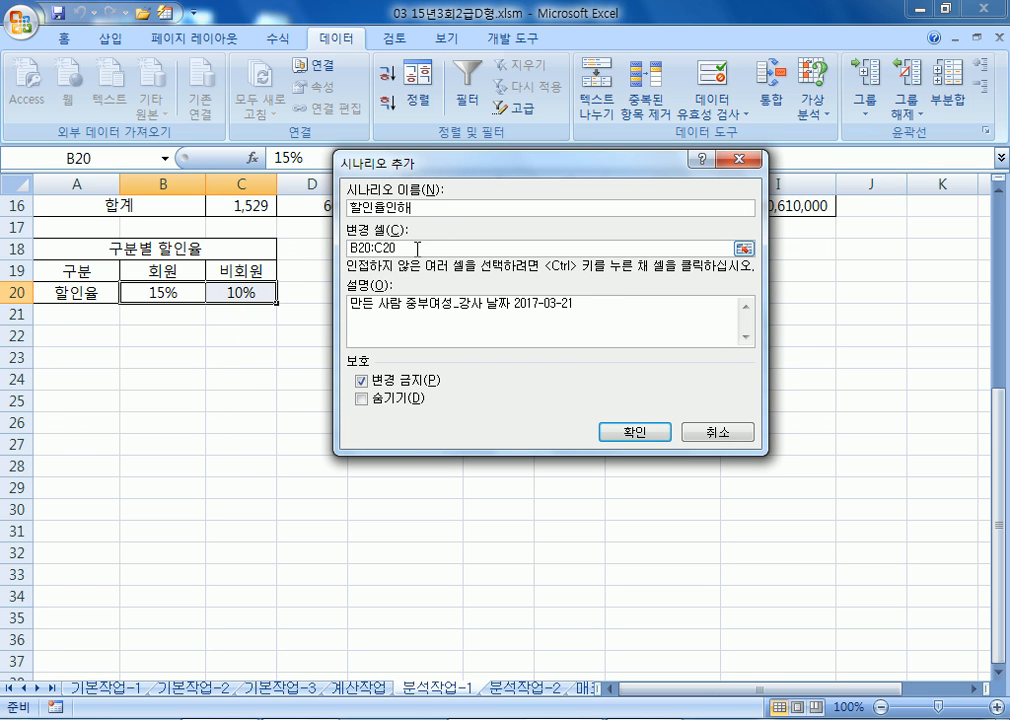
left_click_drag(417, 248, 356, 248)
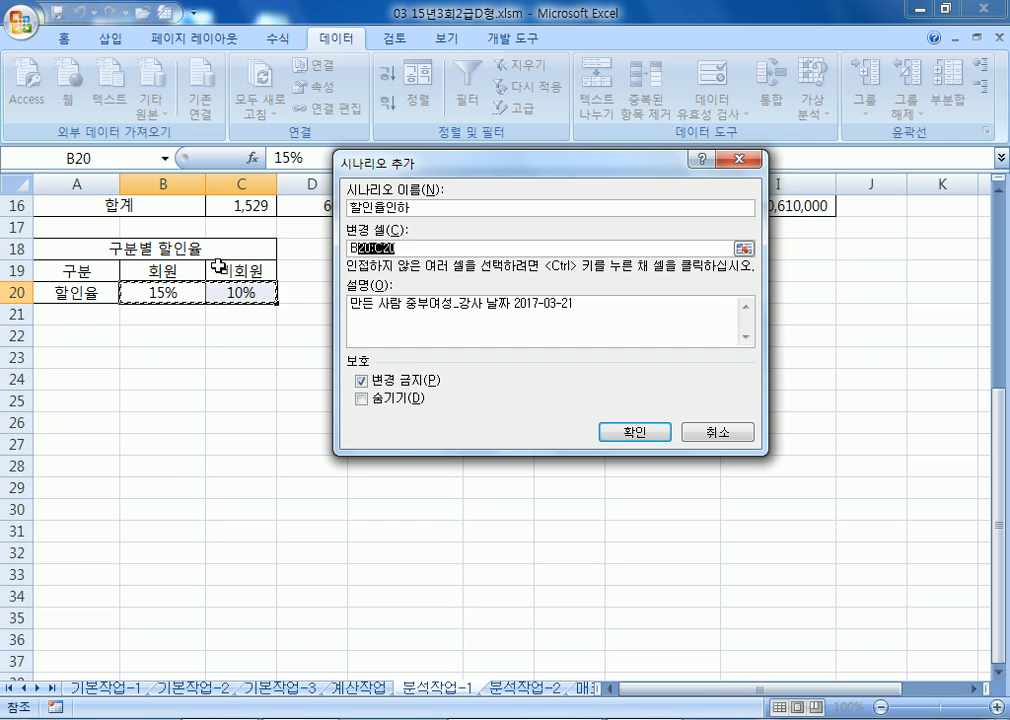
left_click(392, 248)
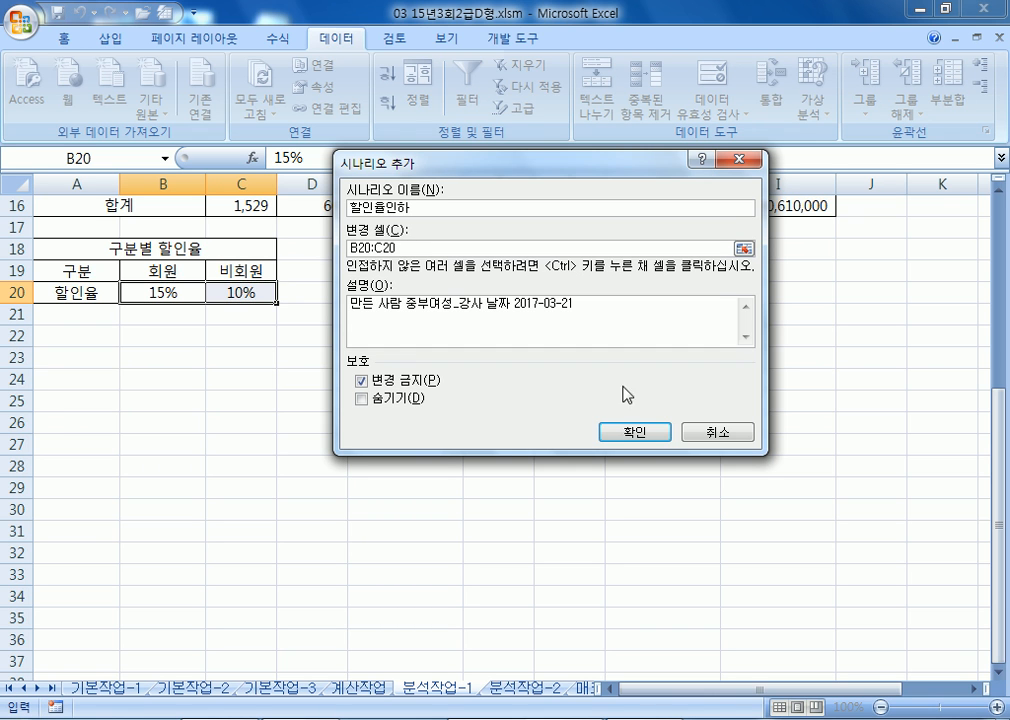
left_click(627, 433)
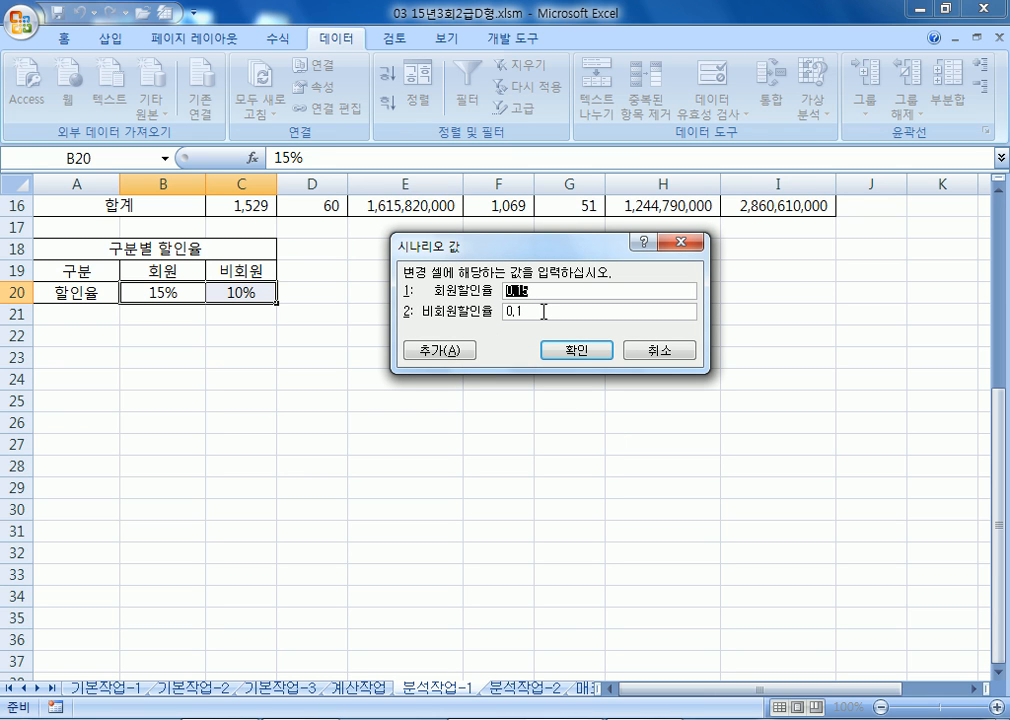
- Set the 할인율인하 scenario's values to 10% for 회원할인율 and 5% for 비회원할인율
type("10")
key("Tab")
type("5")
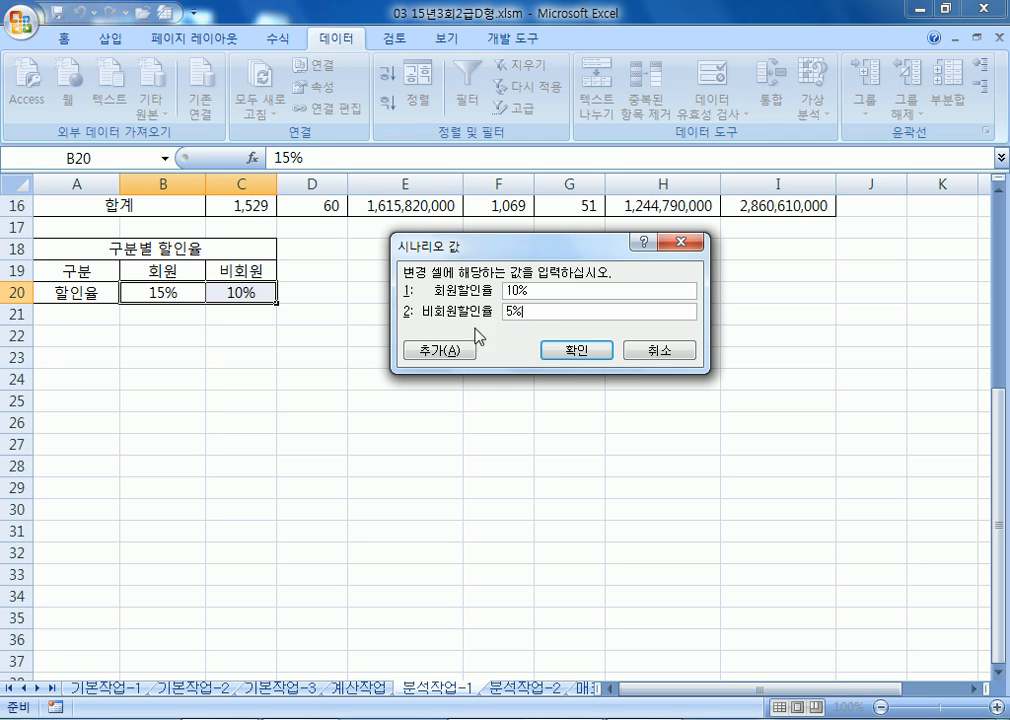
left_click(597, 352)
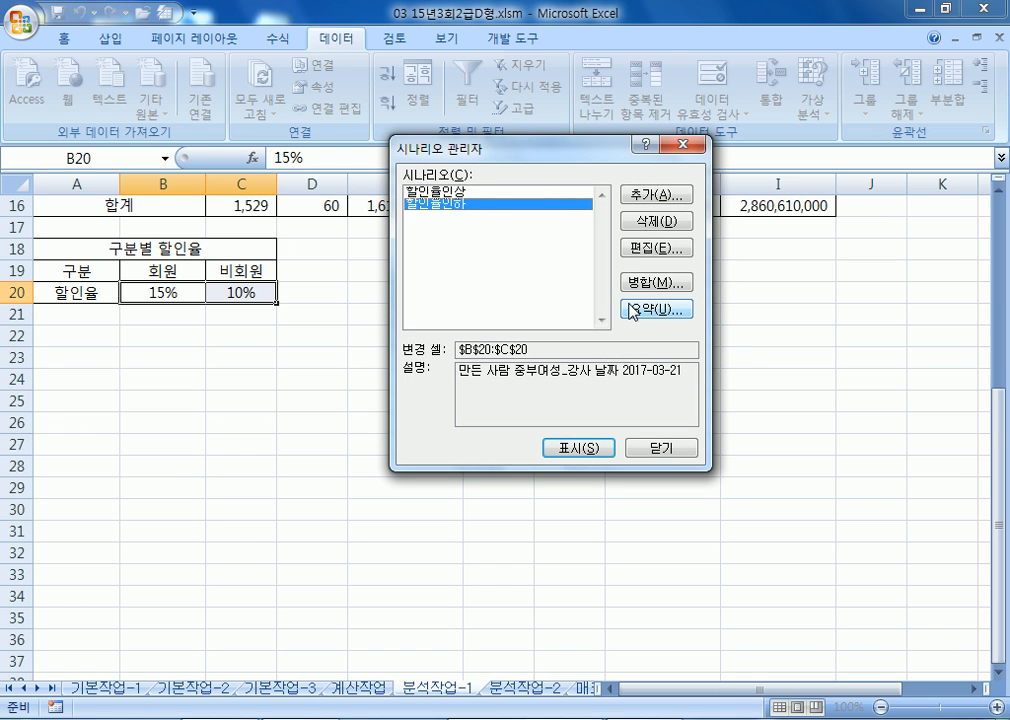
- Create a scenario summary report of the 할인율인상 and 할인율인하 scenarios with I16 as the result cell
left_click(459, 191)
left_click(460, 204)
left_click(460, 191)
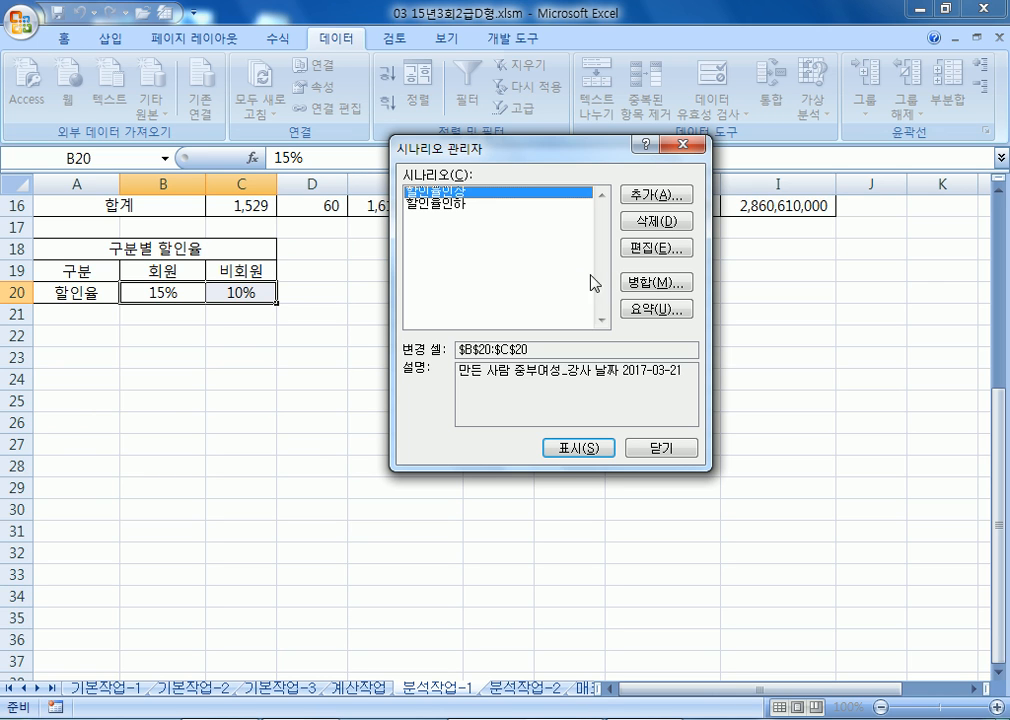
left_click(654, 311)
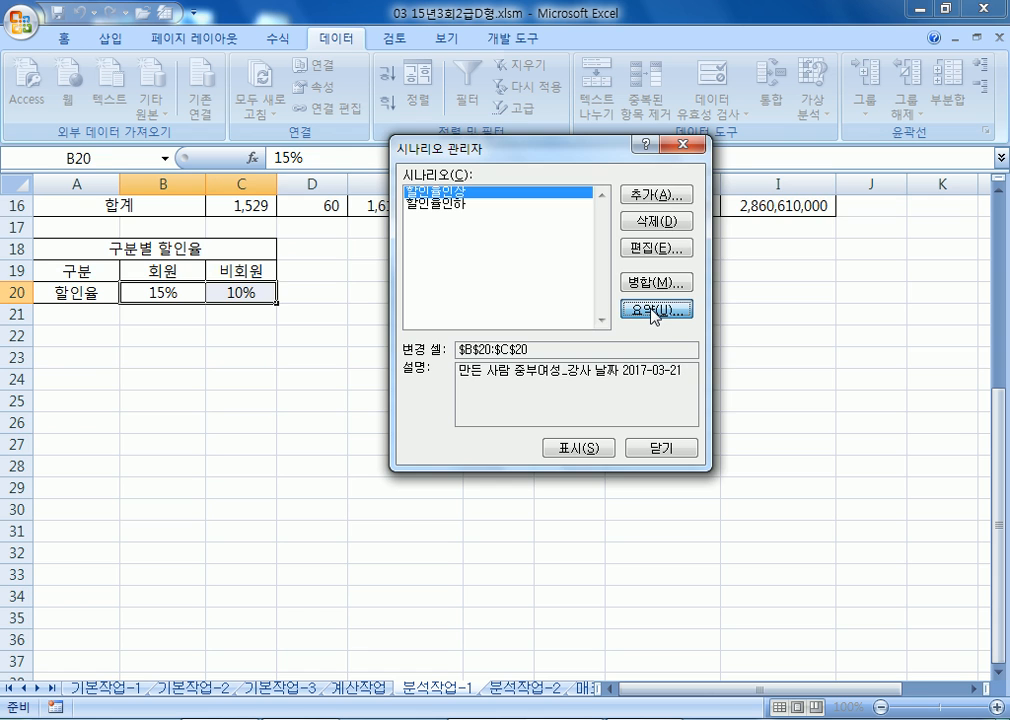
scroll(785, 246, "up", 2)
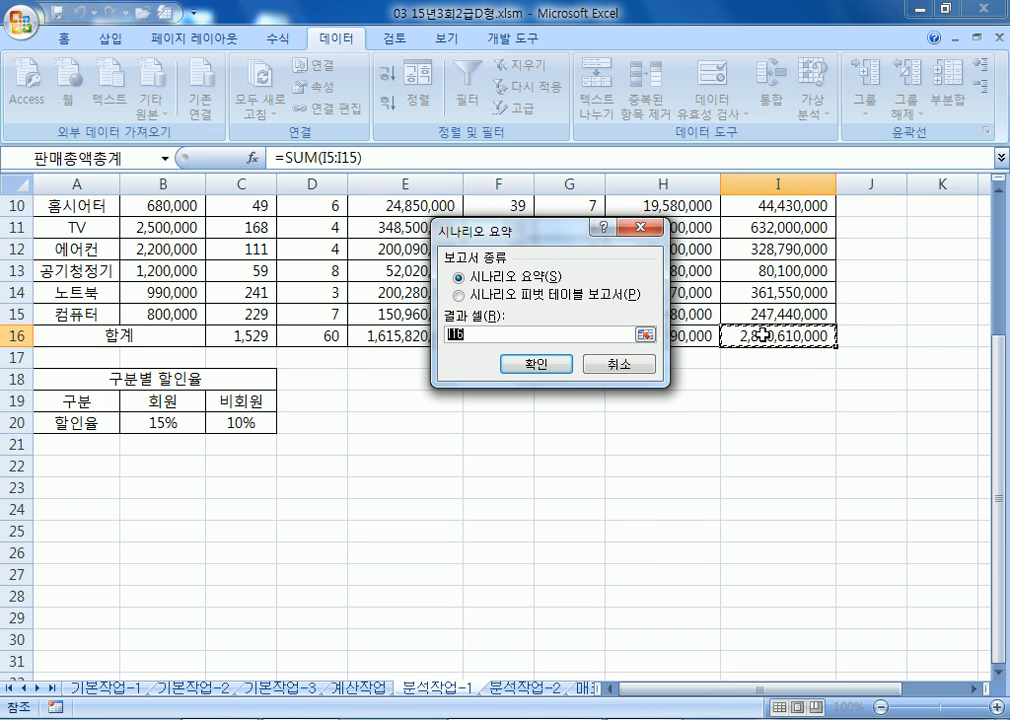
left_click(537, 364)
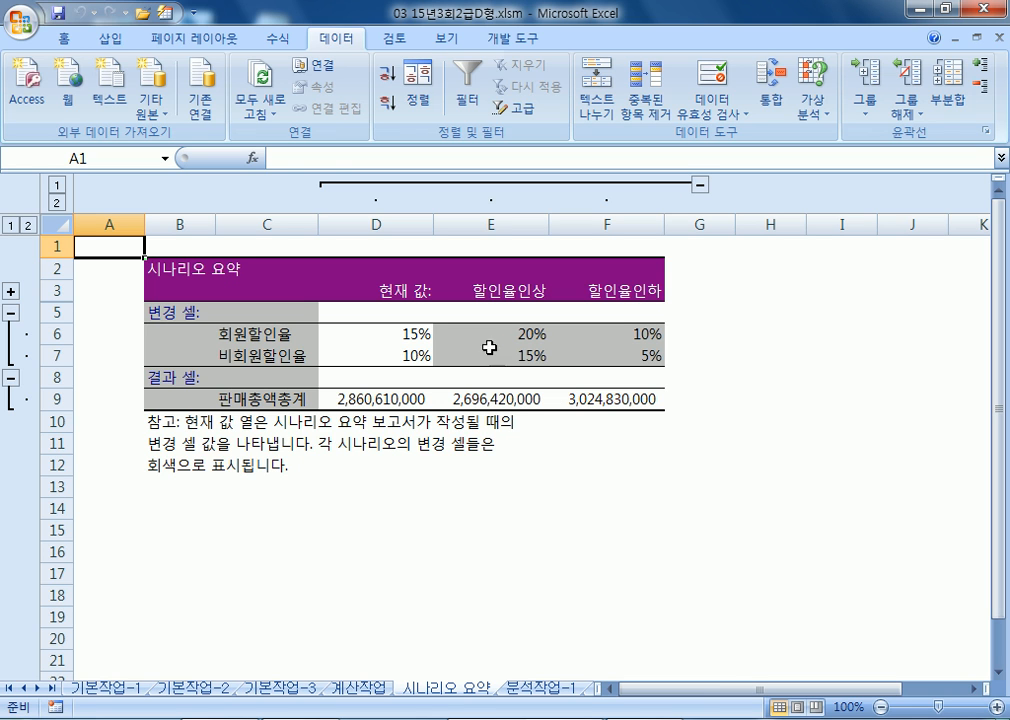
- Overwrite the 회원할인율 label in C6 of the scenario summary with the text B20
left_click(248, 338)
left_click(253, 357)
left_click(262, 337)
left_click(268, 358)
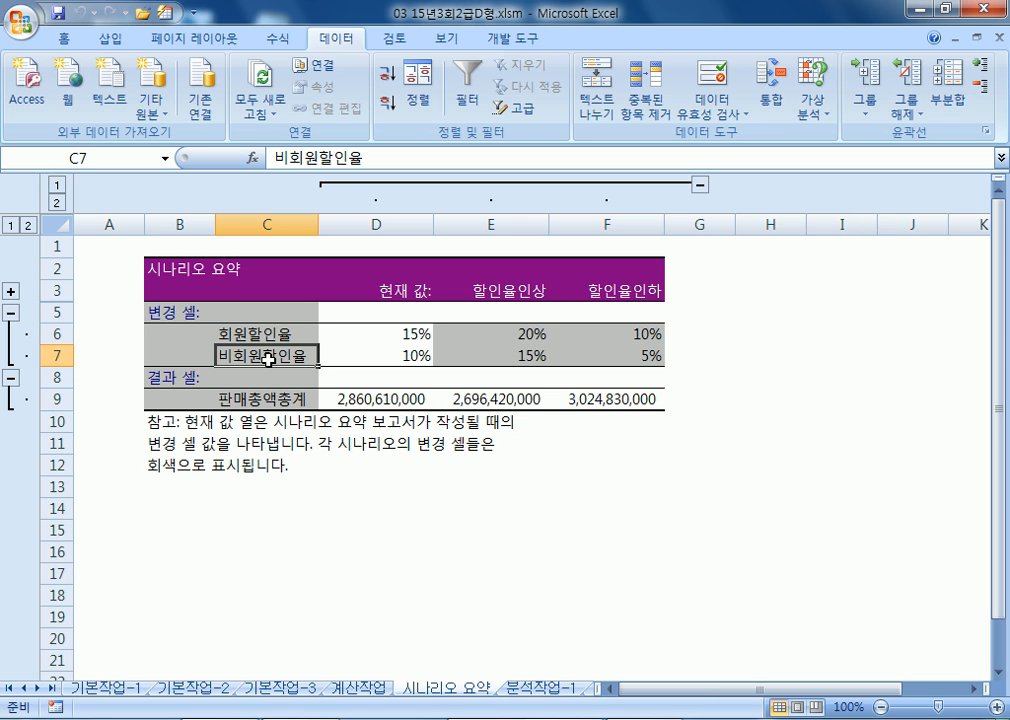
type("B")
key("Escape")
key("Up")
type("B20")
key("ctrl+Return")
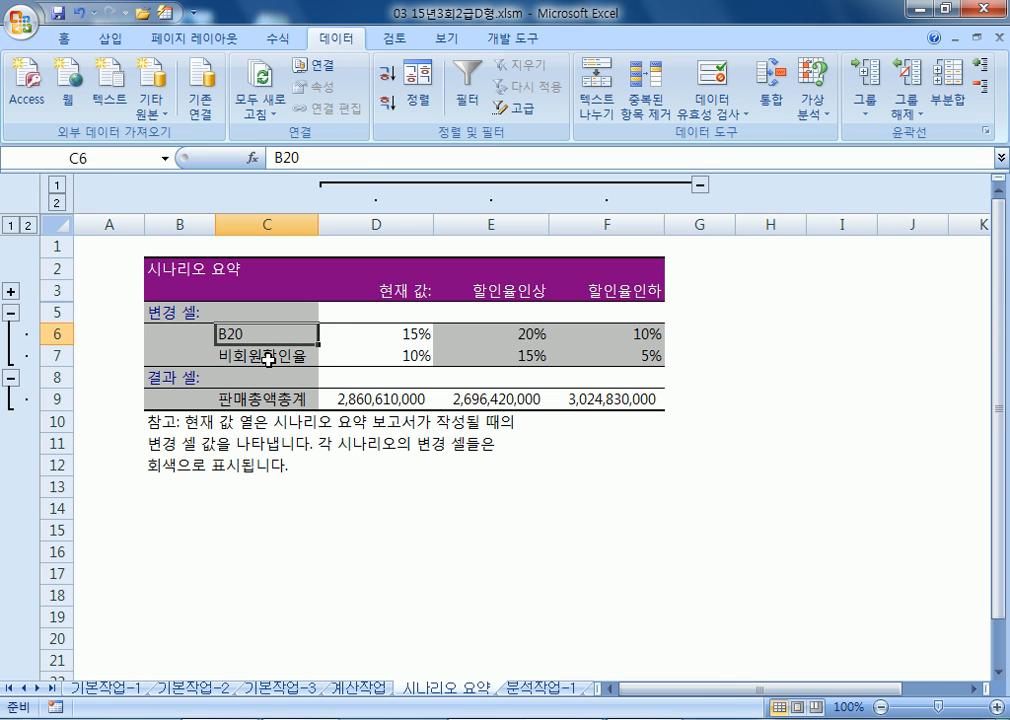
- Delete the 시나리오 요약 sheet permanently
right_click(461, 692)
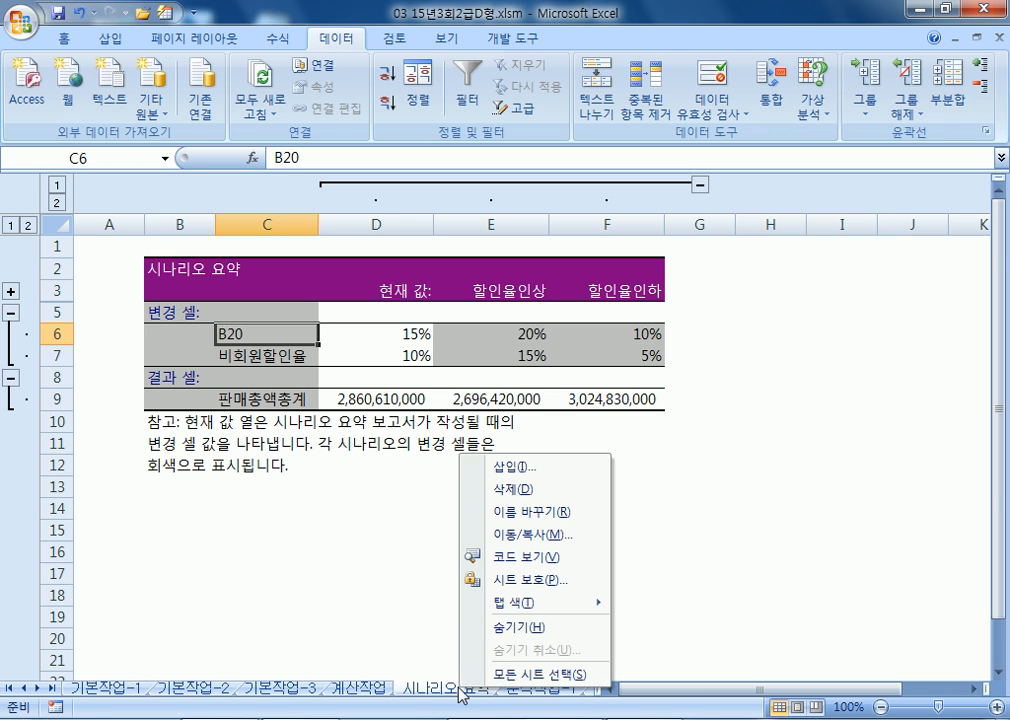
left_click(505, 489)
left_click(451, 412)
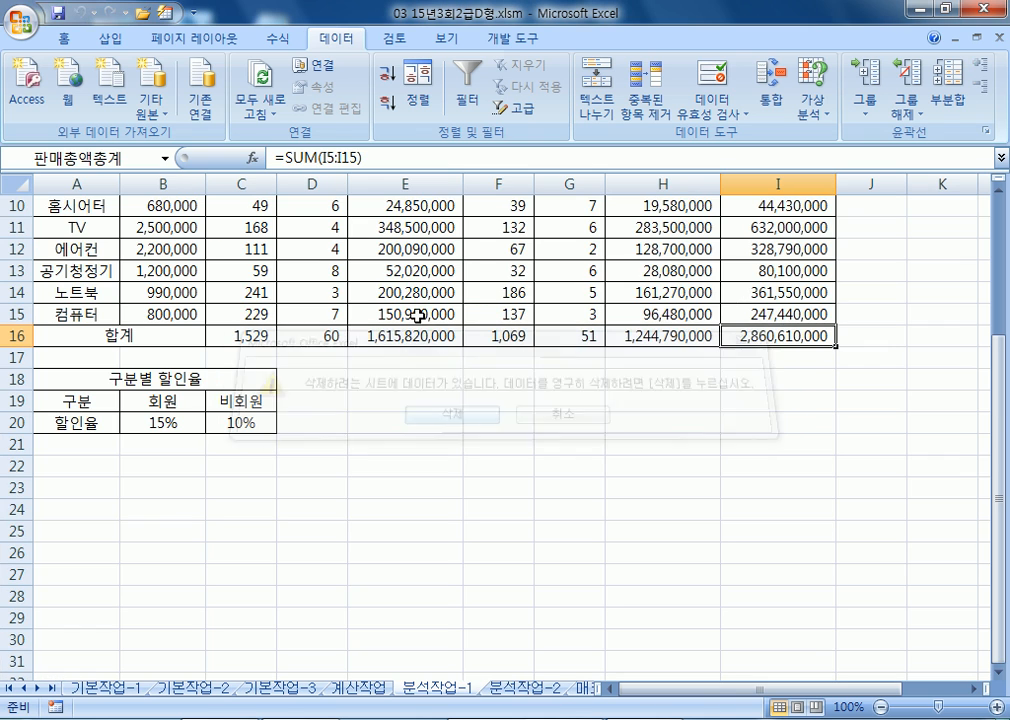
- Check the defined names of cells B20, C20 and I16 on sheet 분석작업-1
left_click(165, 419)
left_click(135, 160)
type("회원할인율")
left_click(228, 418)
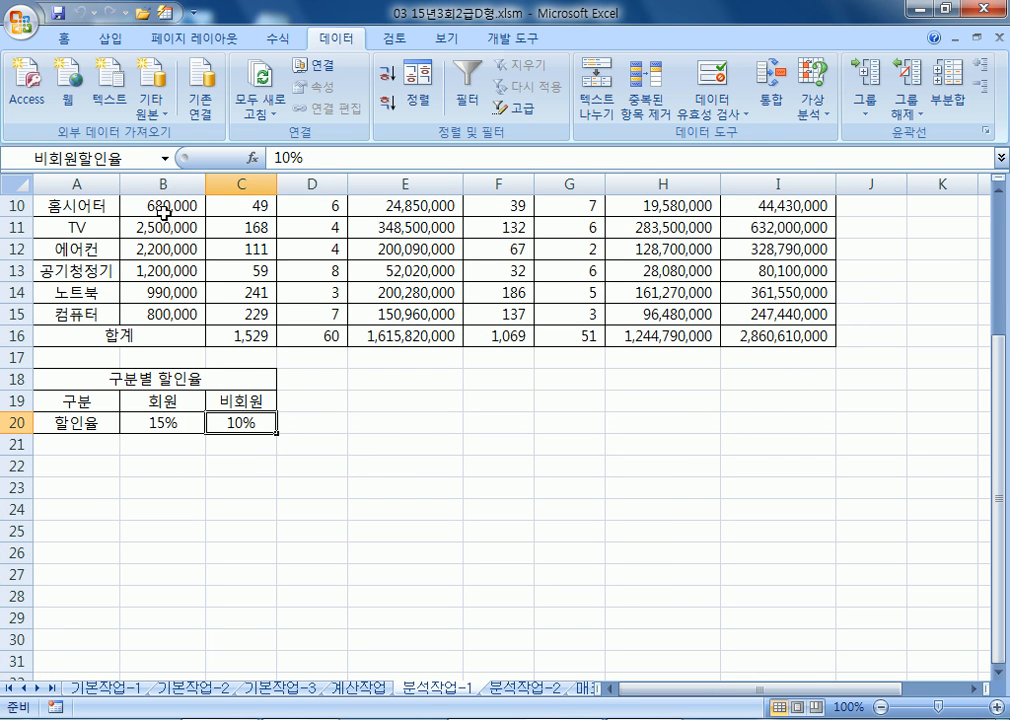
left_click(131, 158)
left_click(793, 333)
left_click(80, 158)
type("판매총액총계")
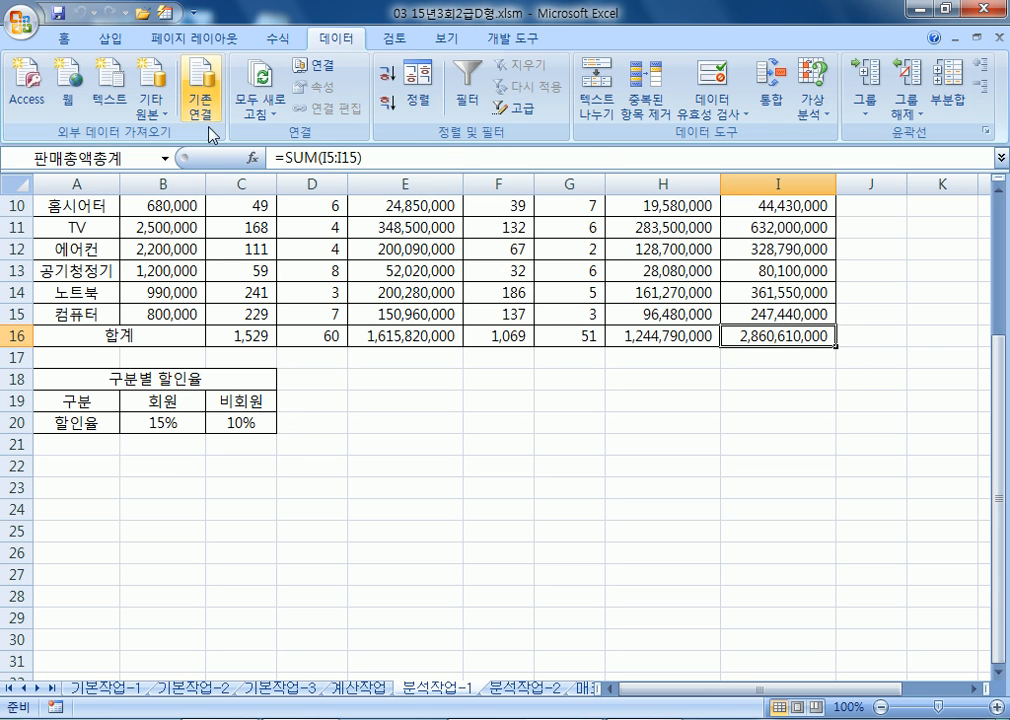
key("Return")
- Generate a scenario summary report from the Scenario Manager, using I16 as the result cell
left_click(357, 250)
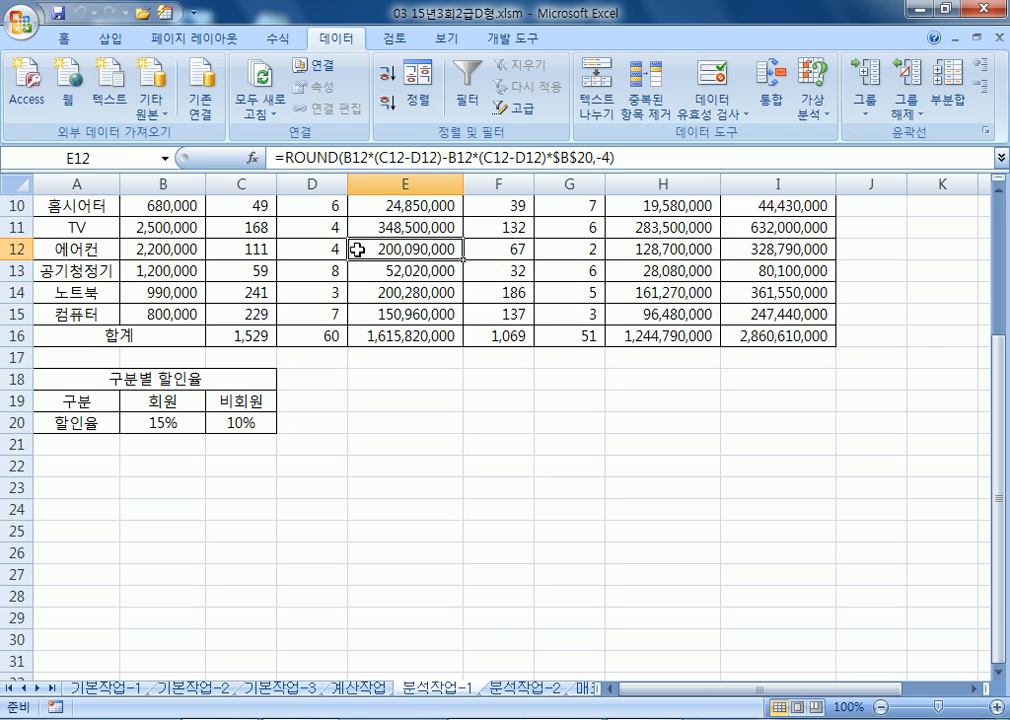
left_click(813, 103)
left_click(866, 136)
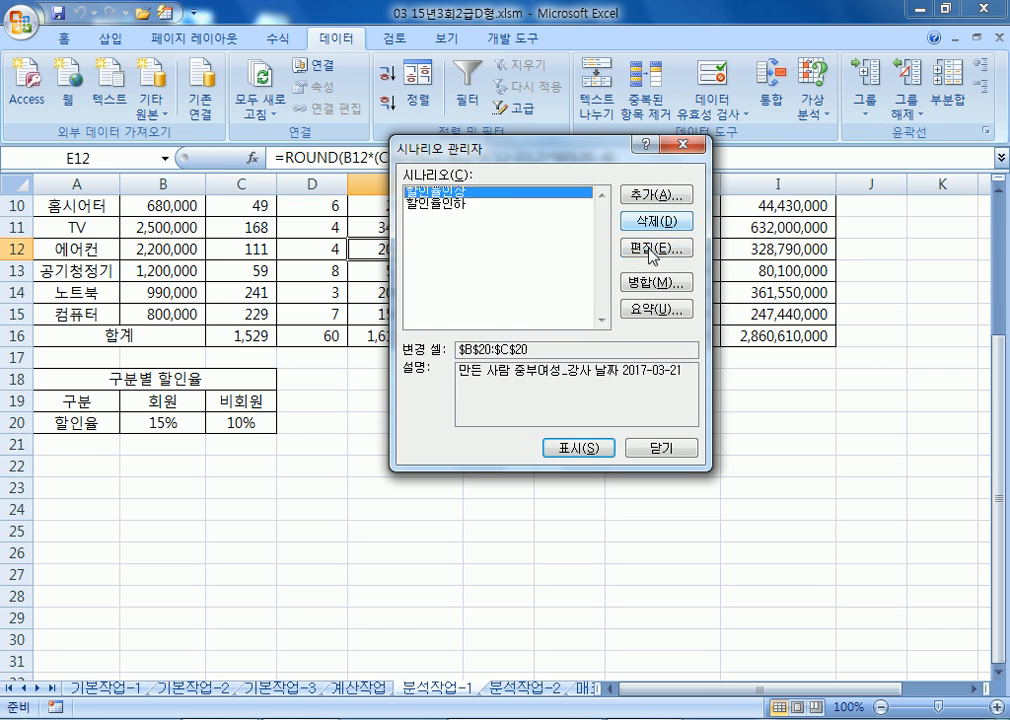
left_click(656, 310)
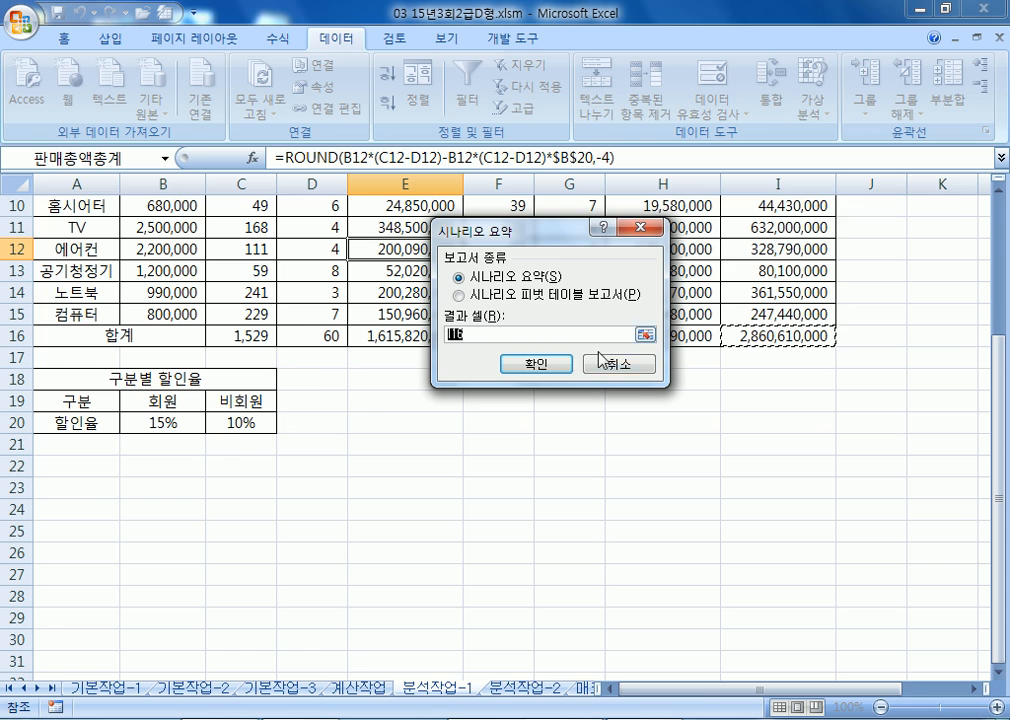
left_click(536, 365)
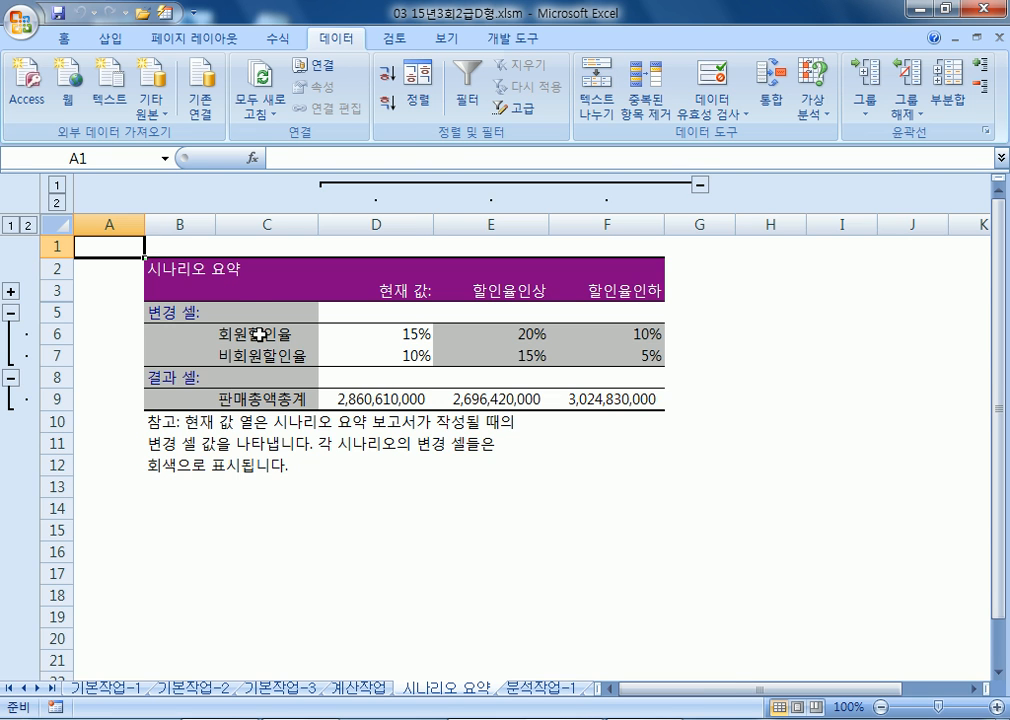
- Switch to sheet 분석작업-2 and select the delivery data table A3:G15
key("ctrl+Page_Down")
key("ctrl+Page_Down")
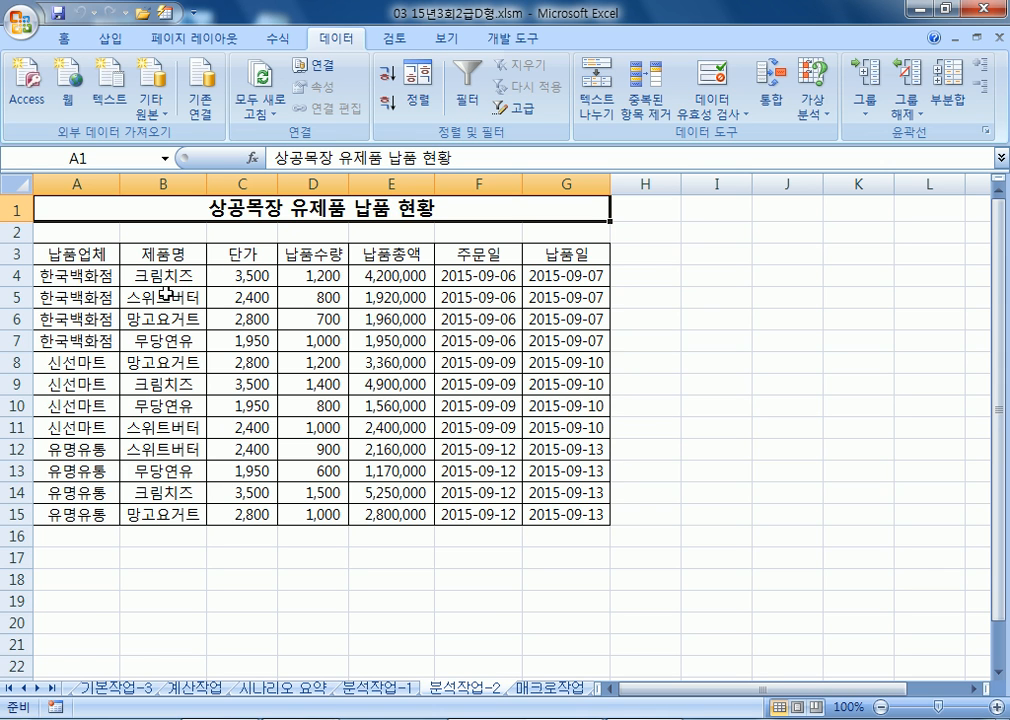
left_click_drag(75, 254, 565, 516)
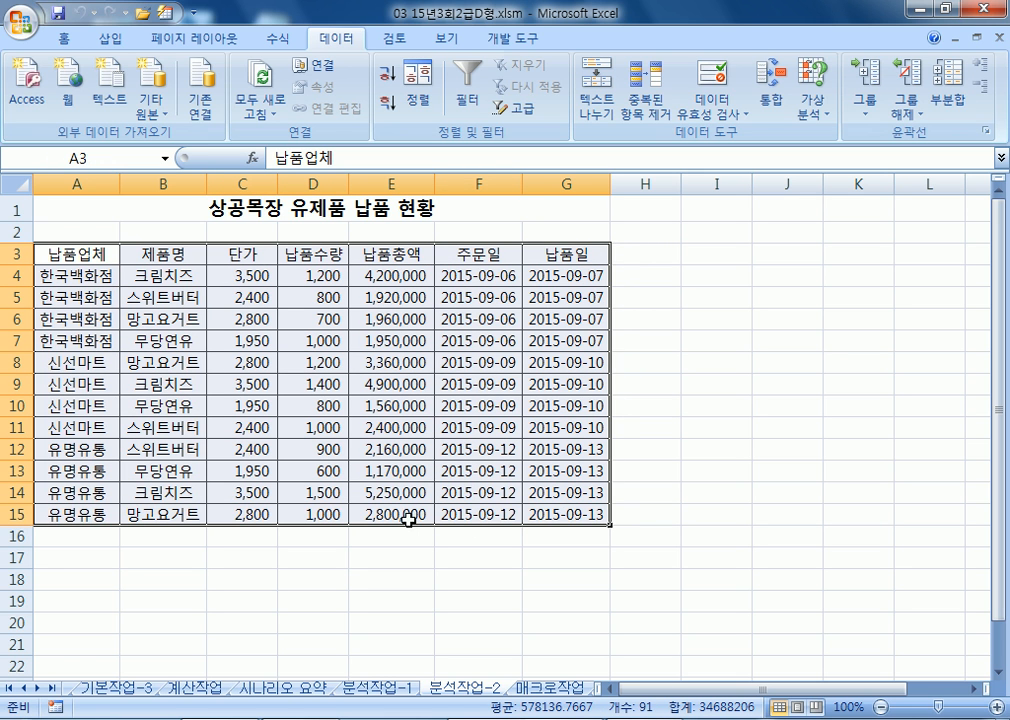
left_click(255, 362)
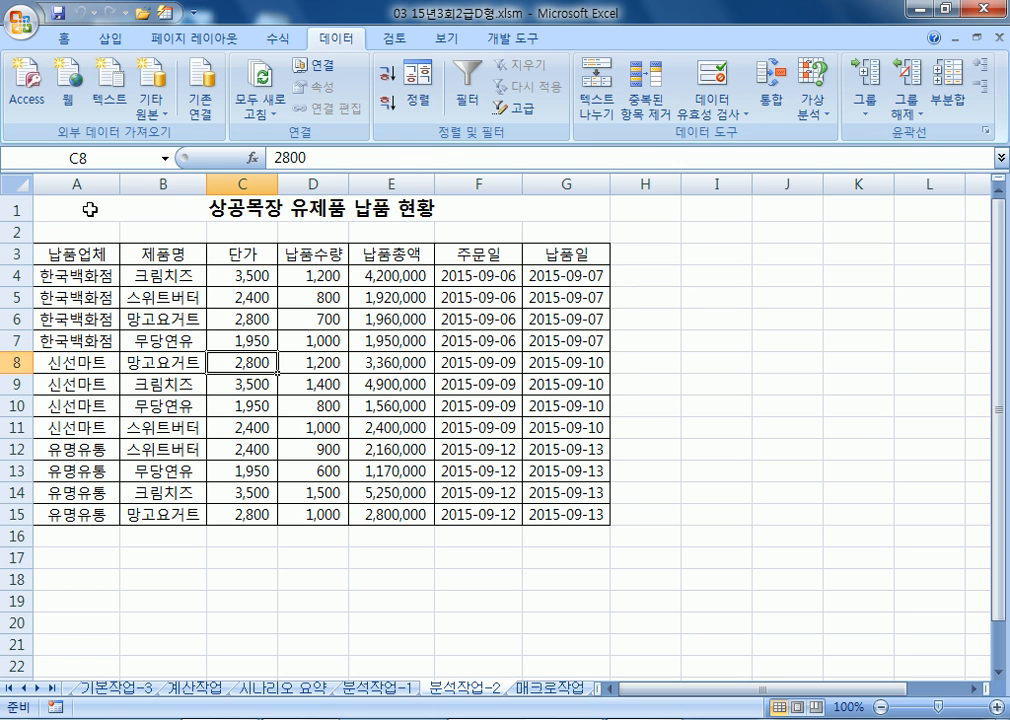
- Delete the blank row 2 between the title and the table, and select the moved-up table A2:G14
left_click(18, 208)
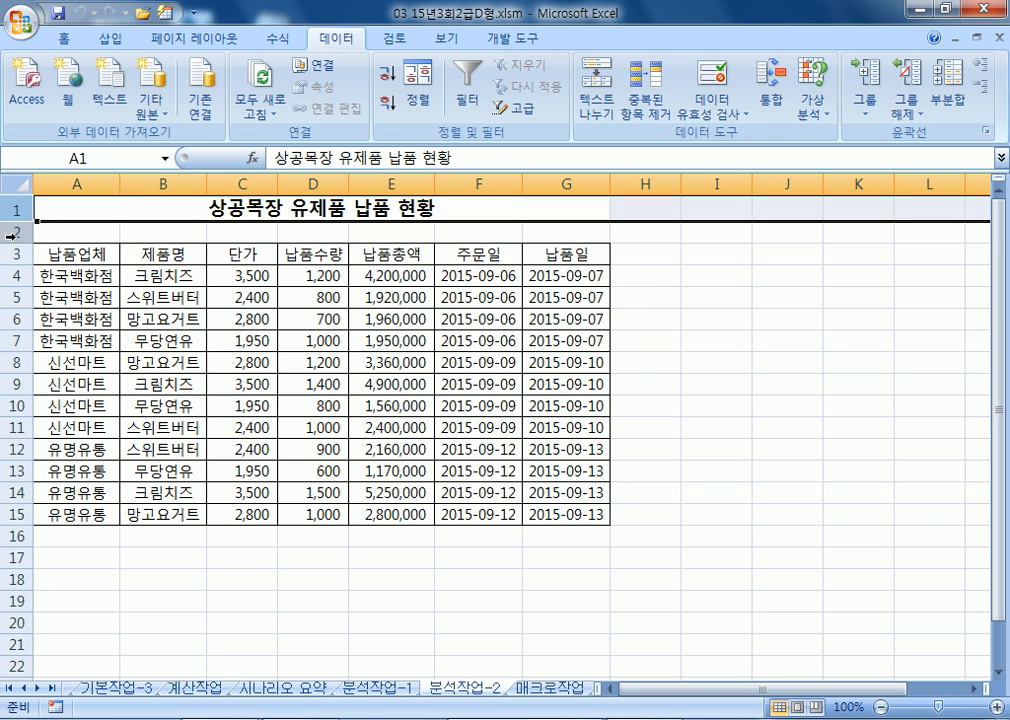
left_click(13, 232)
right_click(13, 232)
left_click(50, 363)
left_click(204, 396)
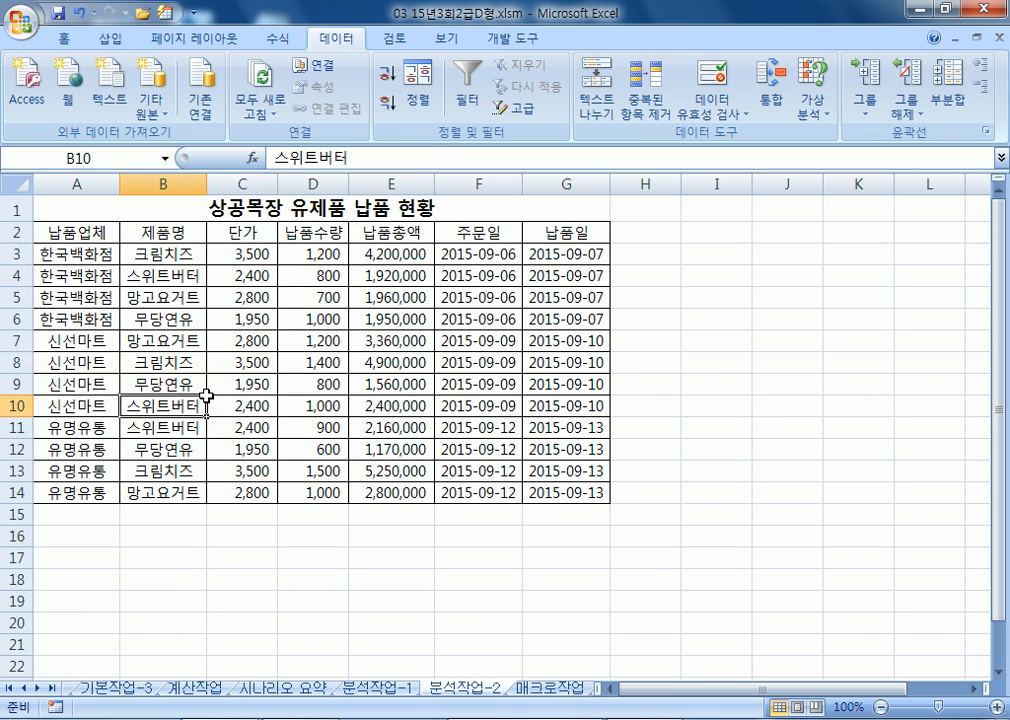
left_click_drag(62, 234, 540, 496)
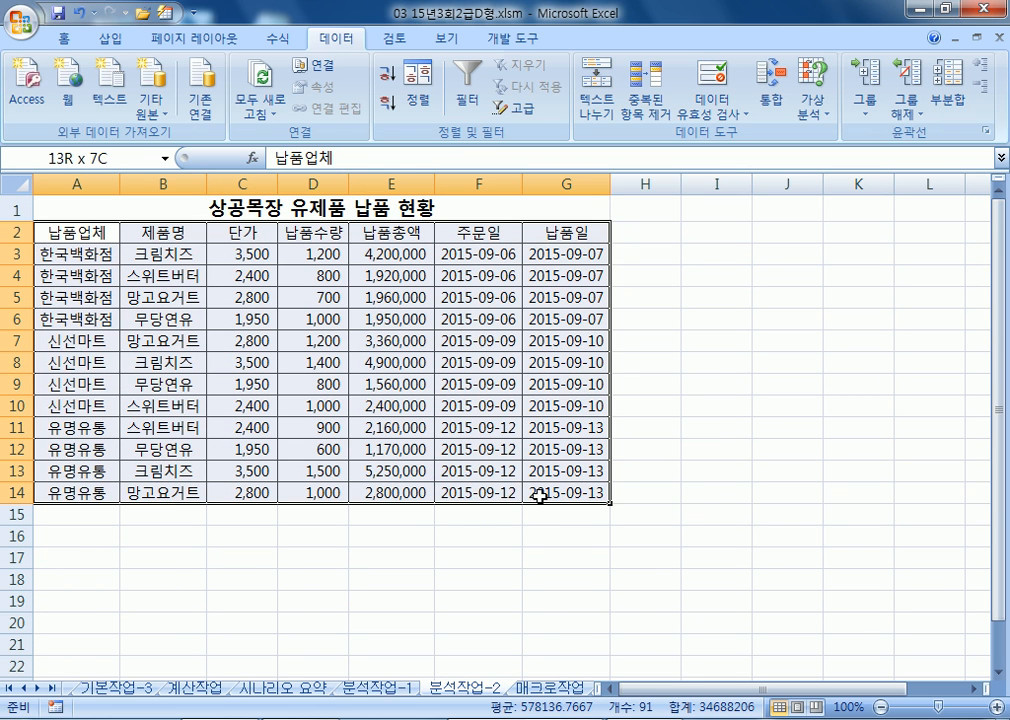
- Undo the deletion of row 2
left_click(78, 13)
left_click(163, 298)
left_click(13, 232)
left_click(157, 303)
- Insert a PivotTable based on A3:G15, placed on the existing worksheet 분석작업-2 at cell A22
left_click_drag(68, 254, 518, 508)
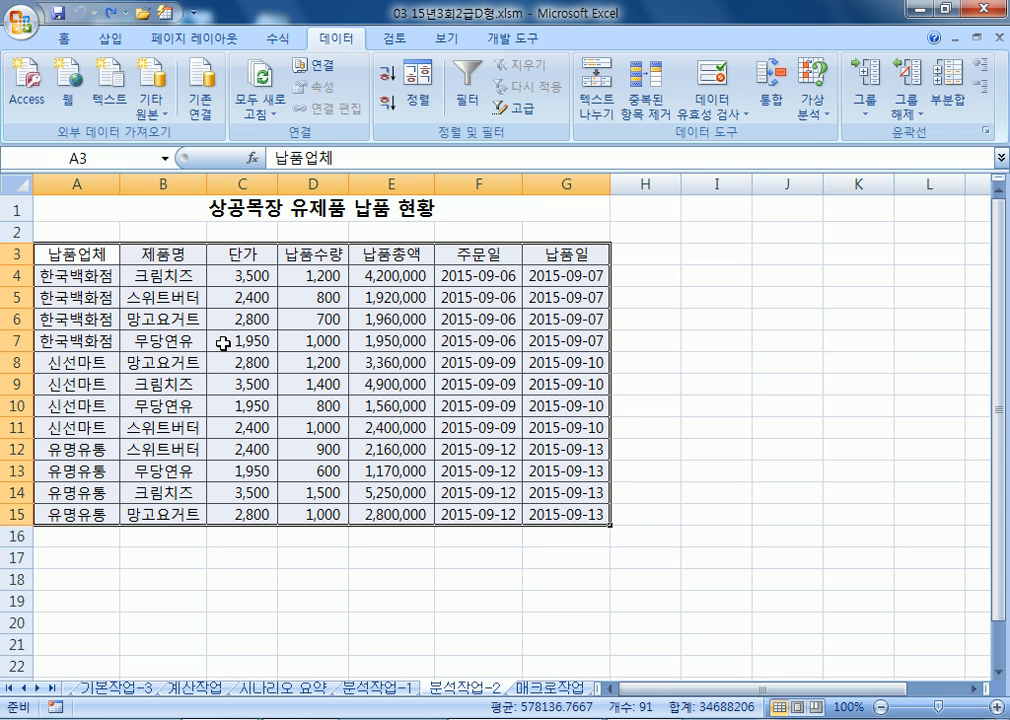
left_click(110, 38)
left_click(28, 110)
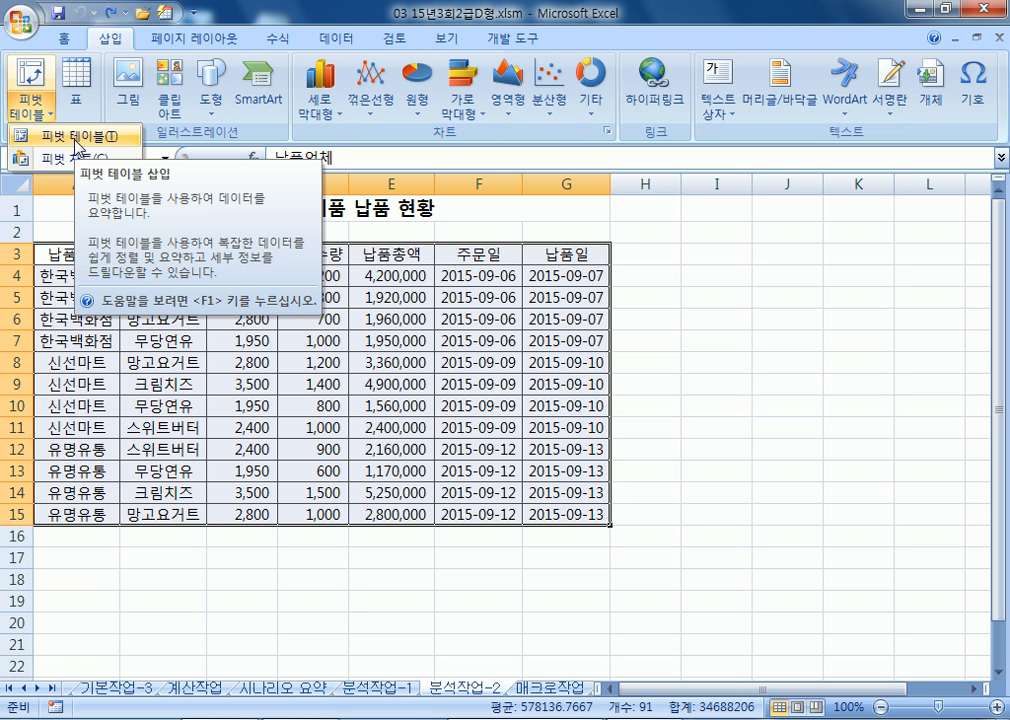
left_click(76, 138)
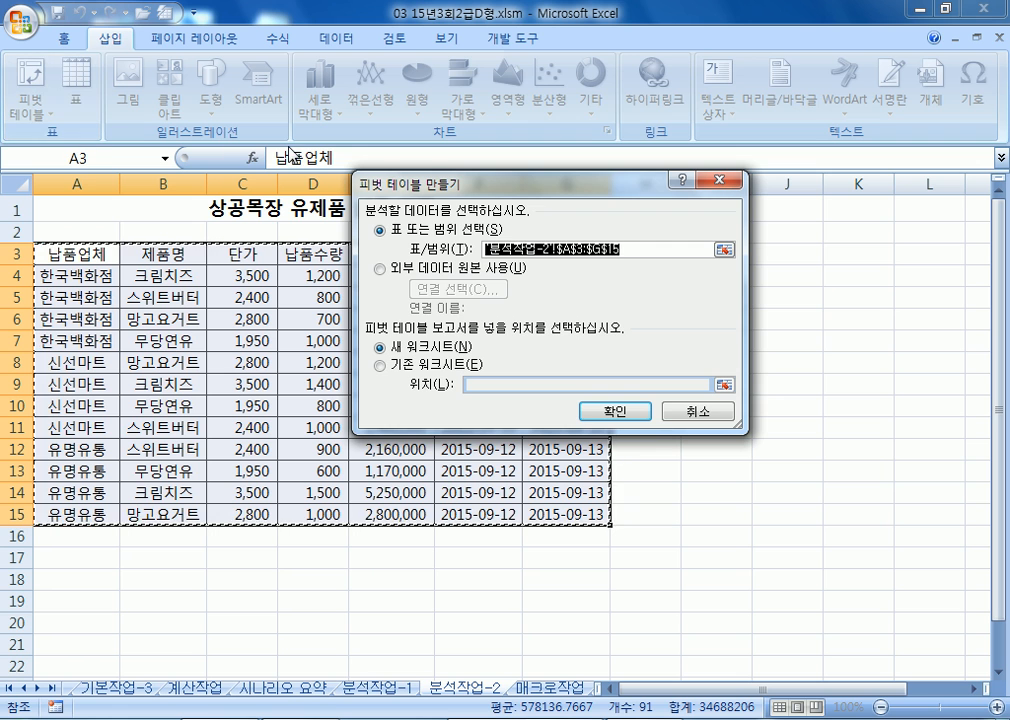
left_click_drag(473, 185, 568, 69)
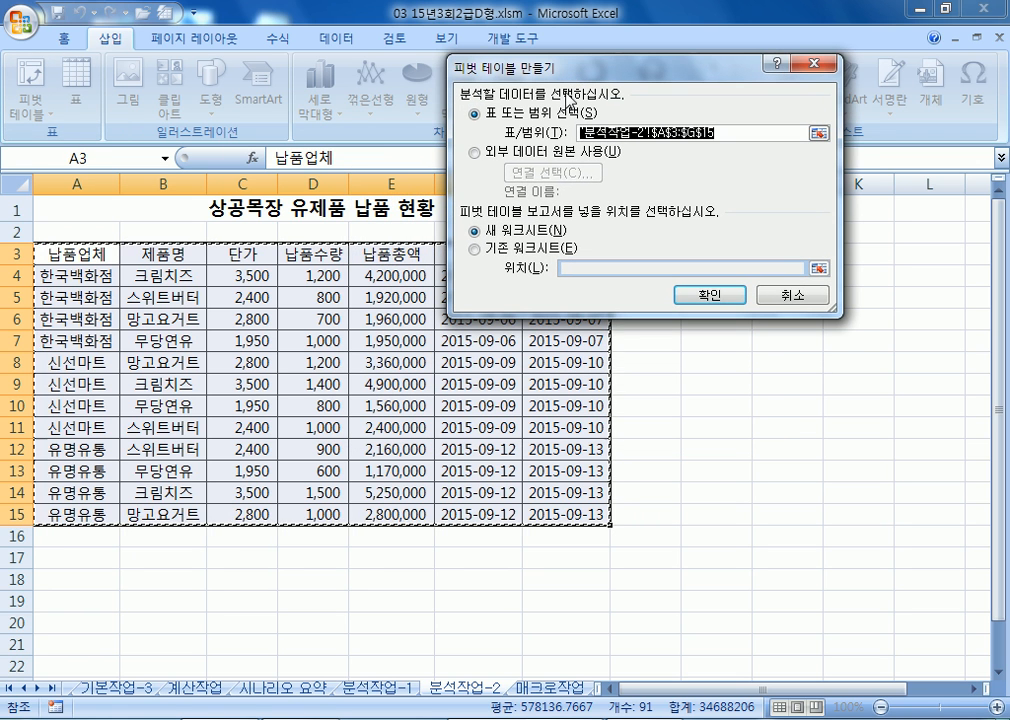
left_click(482, 252)
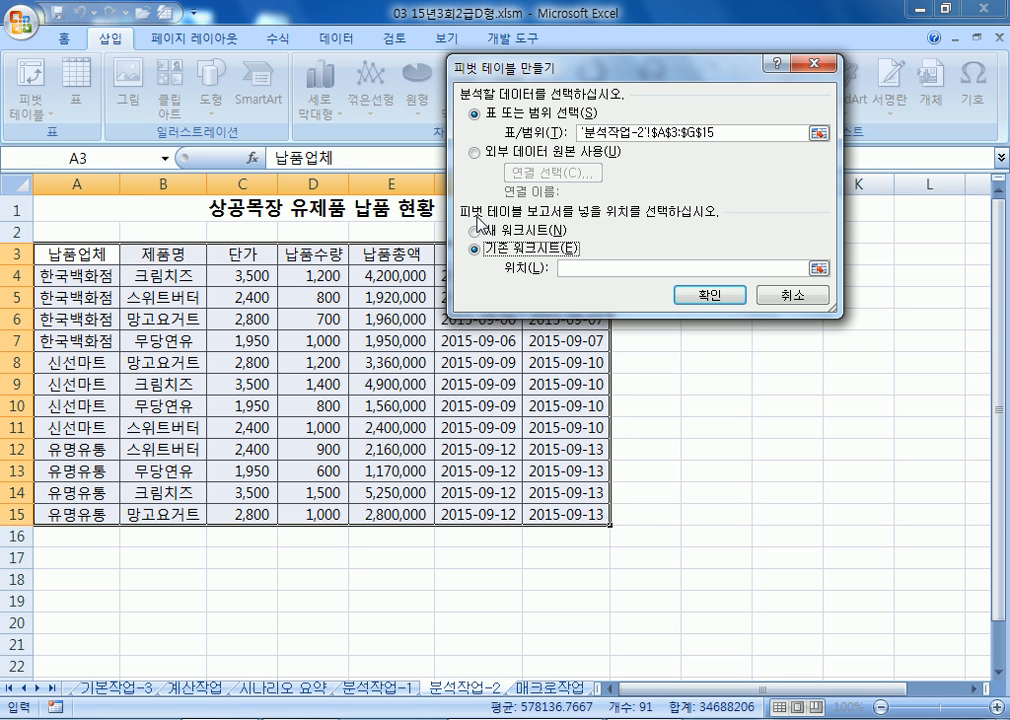
scroll(250, 350, "down", 2)
left_click(53, 534)
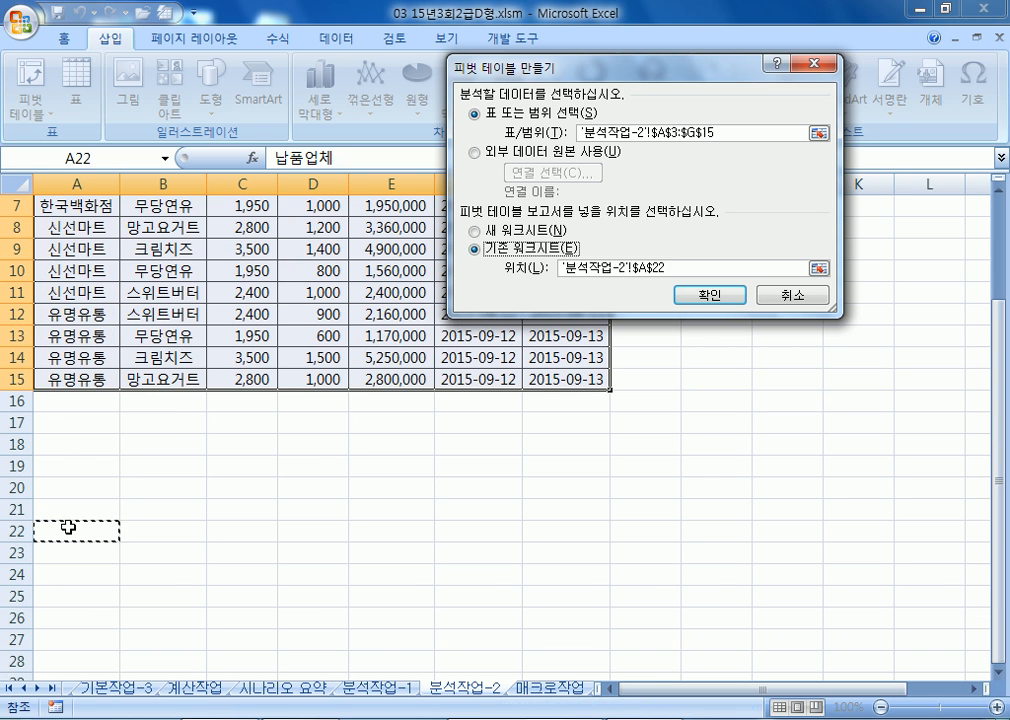
scroll(125, 400, "down", 3)
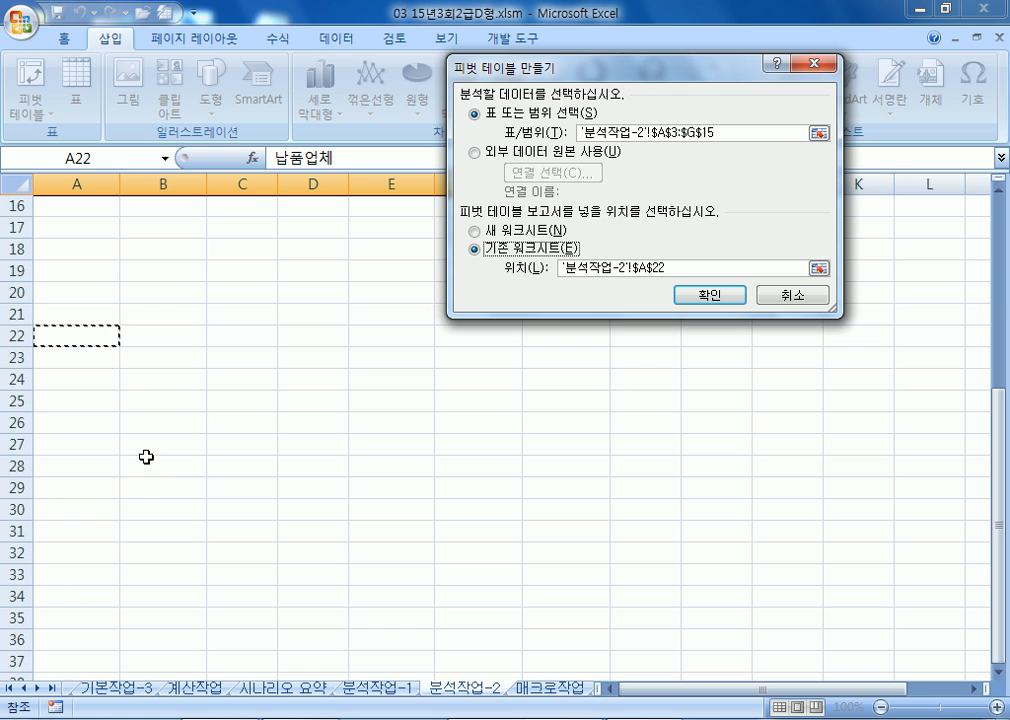
left_click(721, 295)
- Float the PivotTable field list beside the report area and add 납품업체 as the report filter
scroll(280, 450, "down", 3)
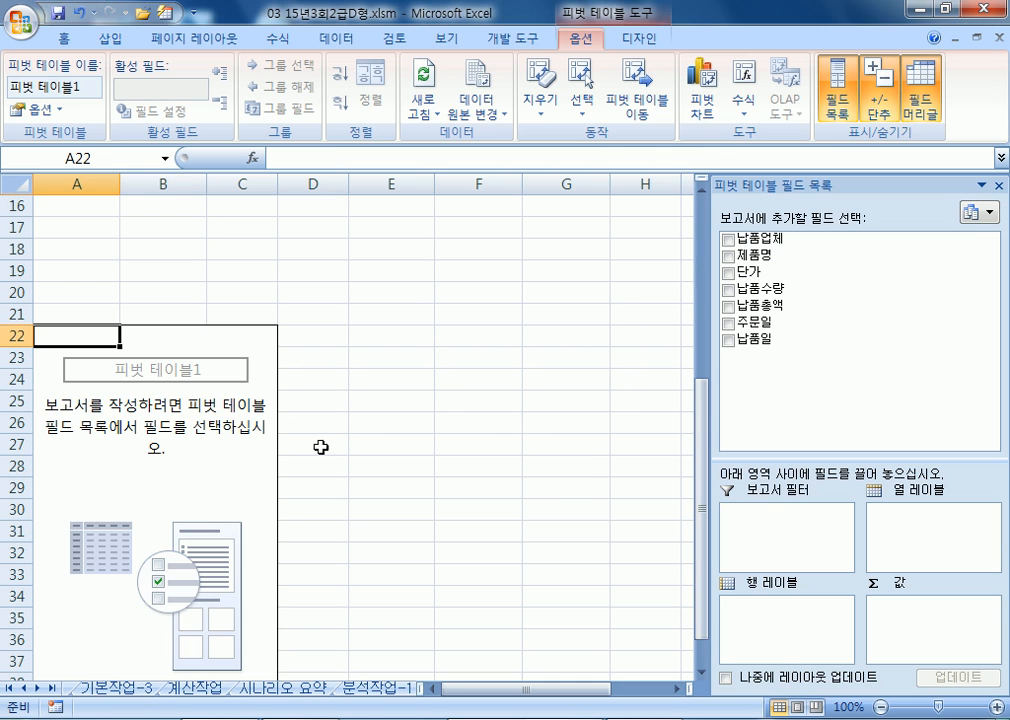
left_click_drag(751, 187, 483, 85)
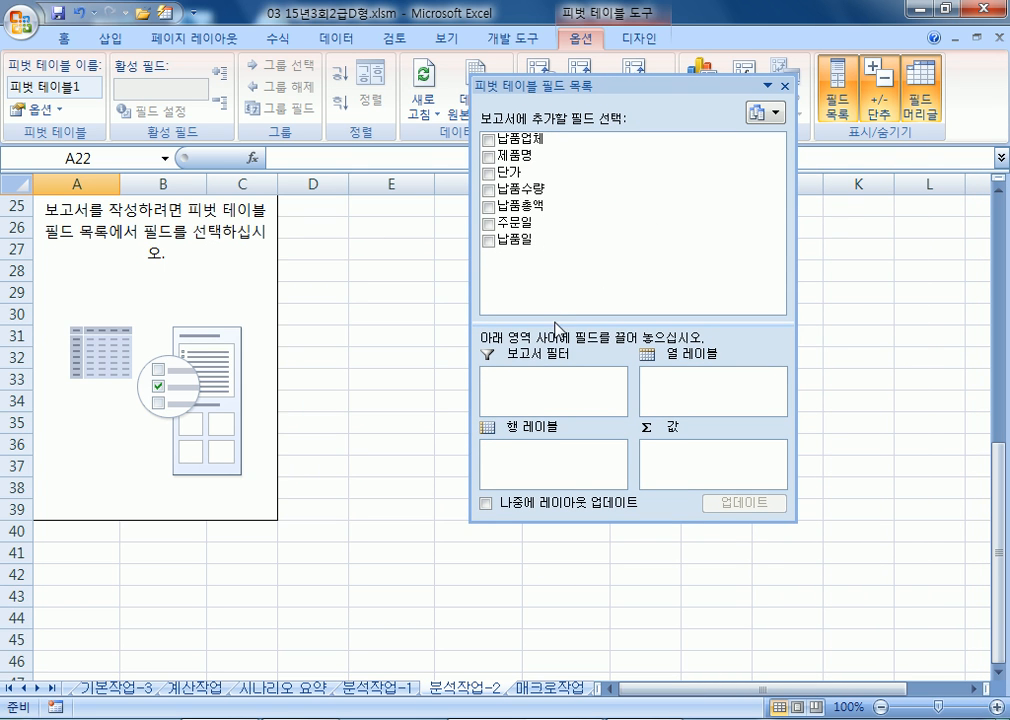
left_click_drag(567, 88, 659, 76)
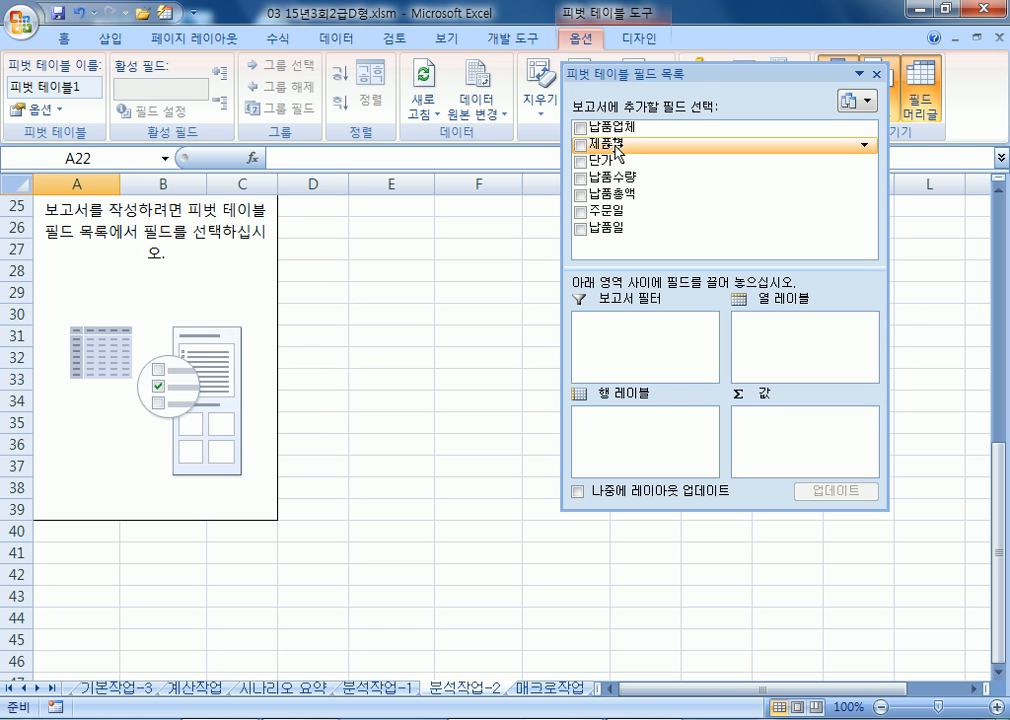
left_click_drag(618, 133, 642, 355)
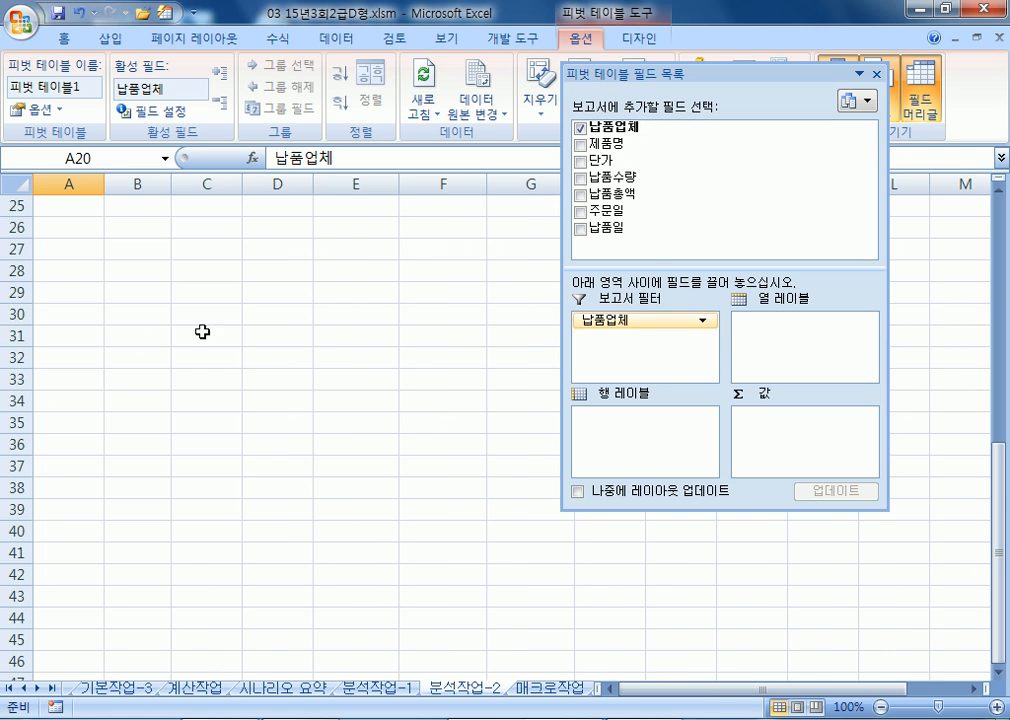
scroll(148, 346, "up", 3)
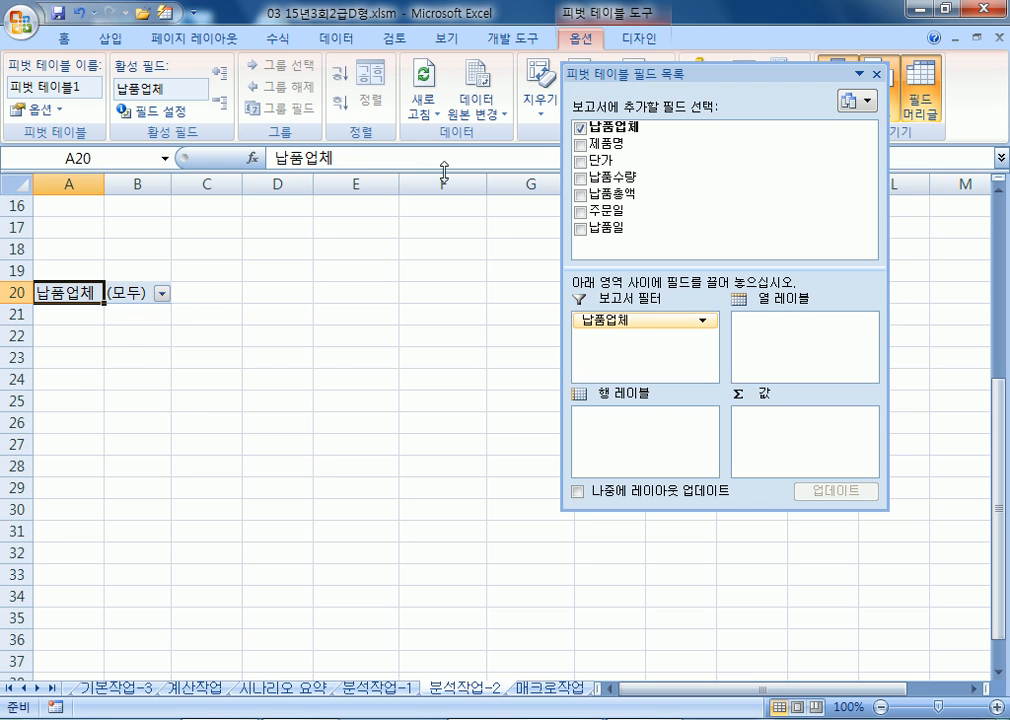
- Lay out the PivotTable with 제품명 as row labels, 납품일 as column labels and the sum of 납품수량 as values
left_click_drag(600, 145, 630, 440)
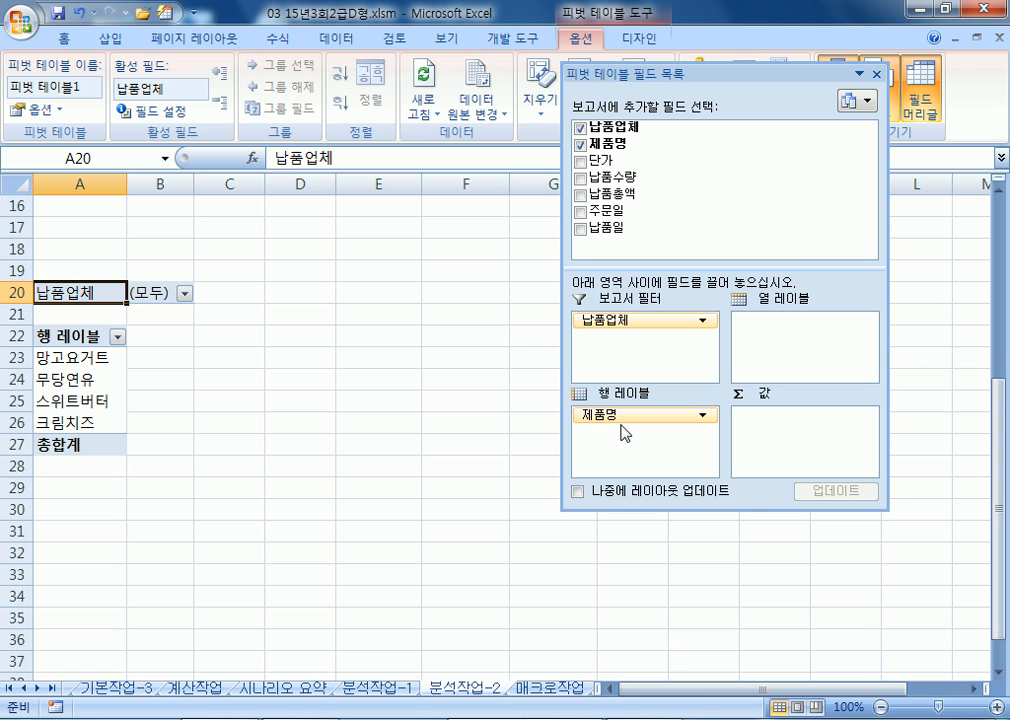
left_click_drag(609, 228, 817, 363)
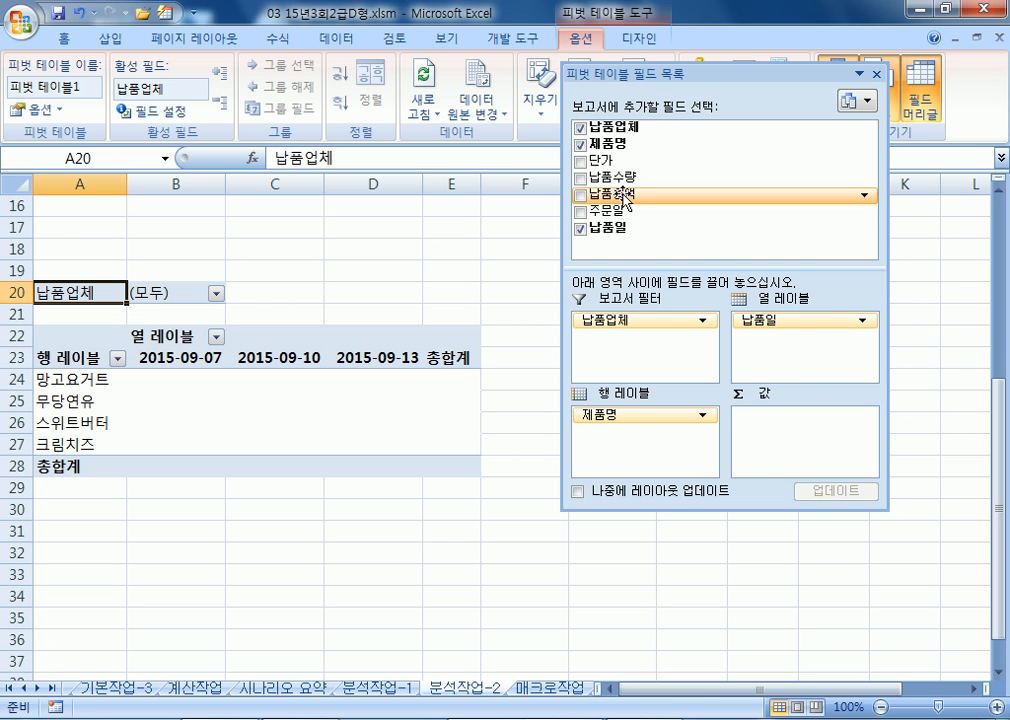
left_click_drag(638, 176, 800, 445)
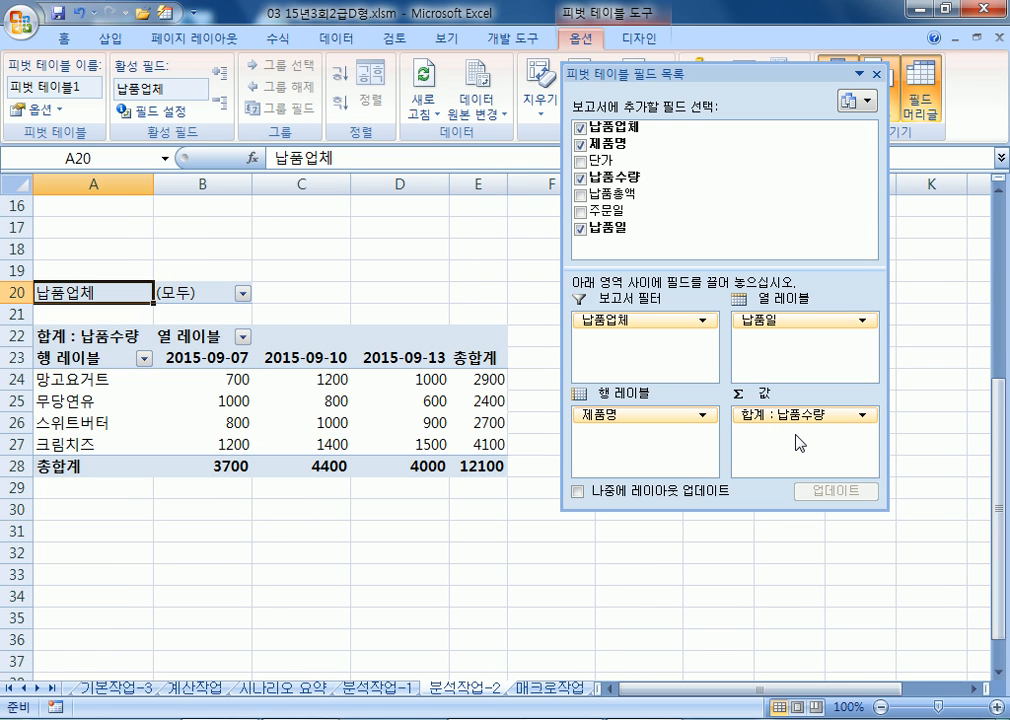
- Add the sum of 납품총액 as a second value field below 납품수량, and dock the PivotTable field list
left_click_drag(600, 193, 768, 457)
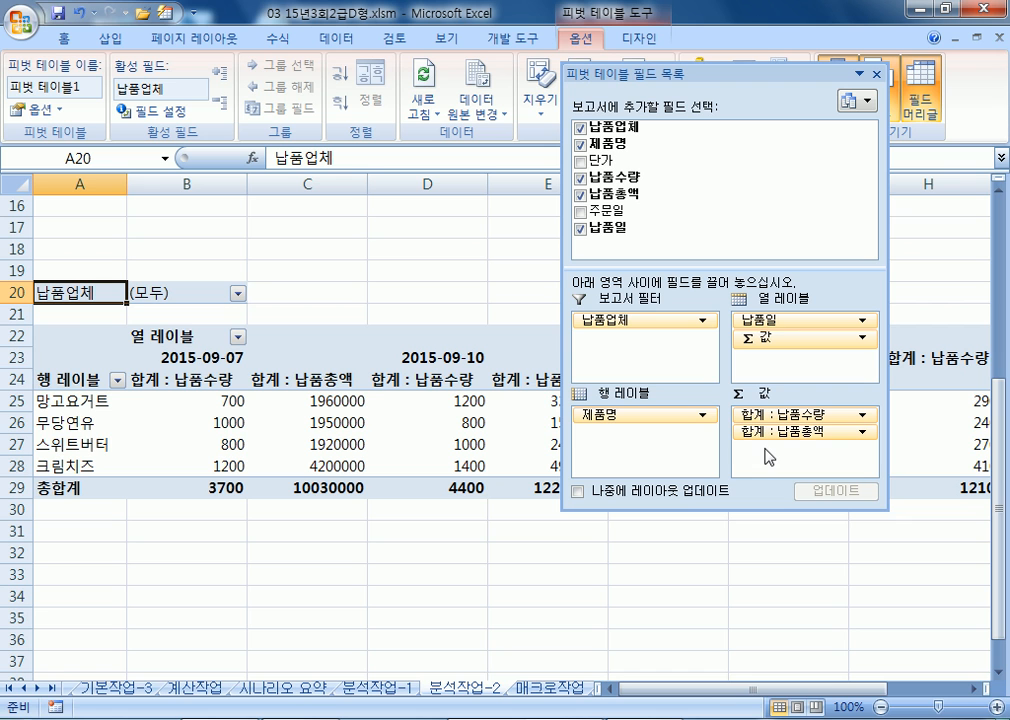
double_click(692, 73)
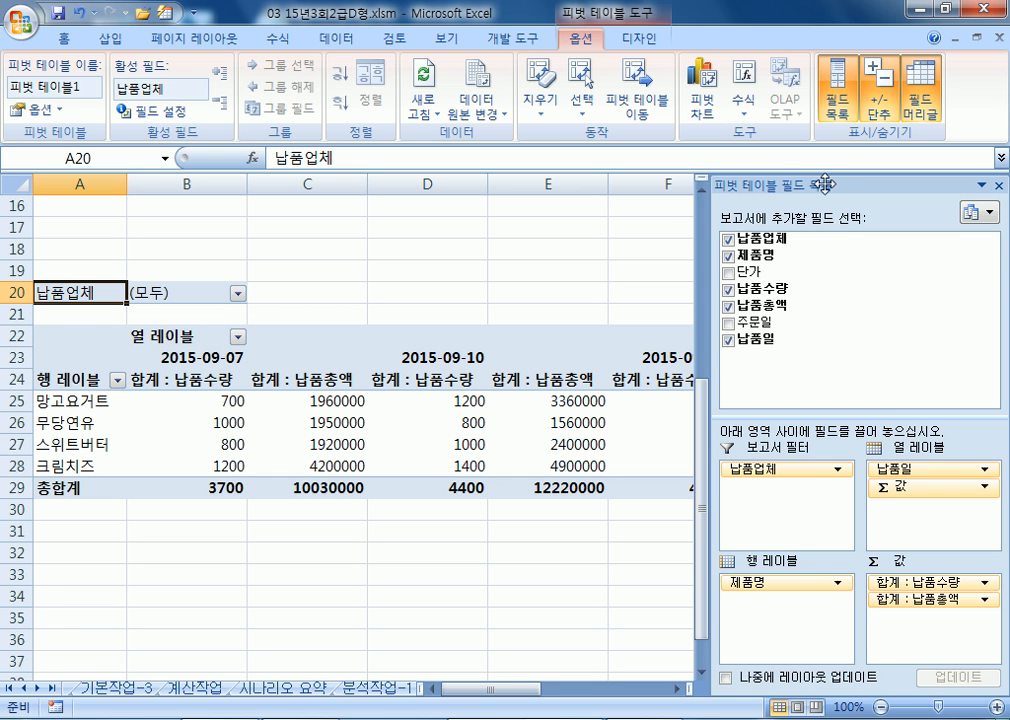
left_click_drag(788, 186, 639, 51)
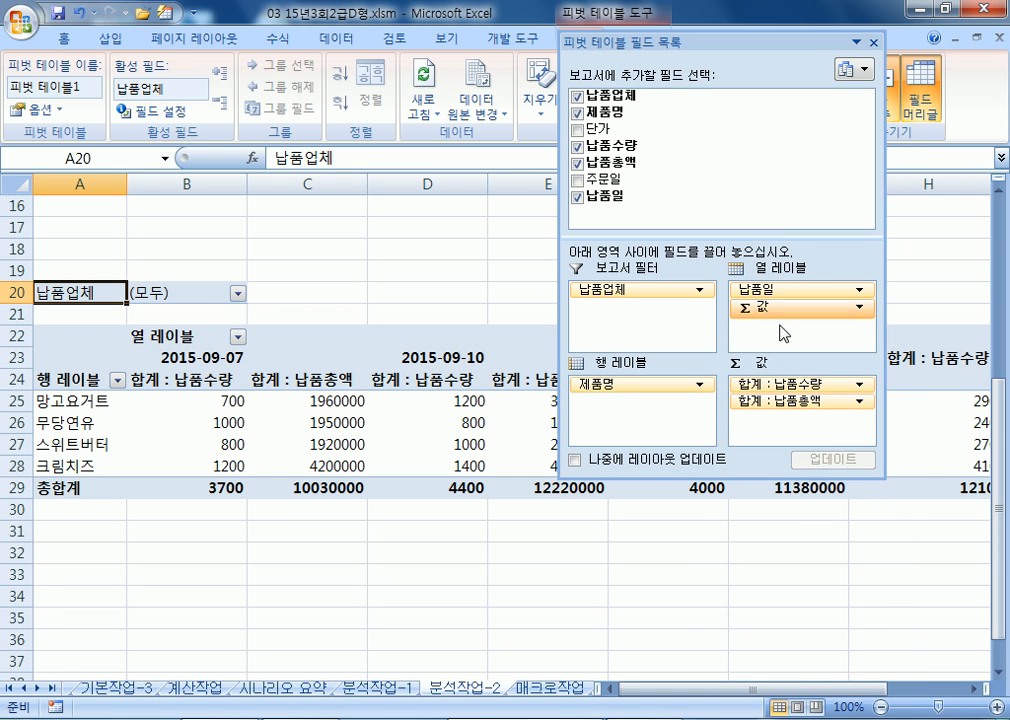
mouse_move(776, 316)
left_mouse_down()
mouse_move(645, 419)
mouse_move(647, 388)
mouse_move(778, 327)
mouse_move(780, 312)
left_mouse_up()
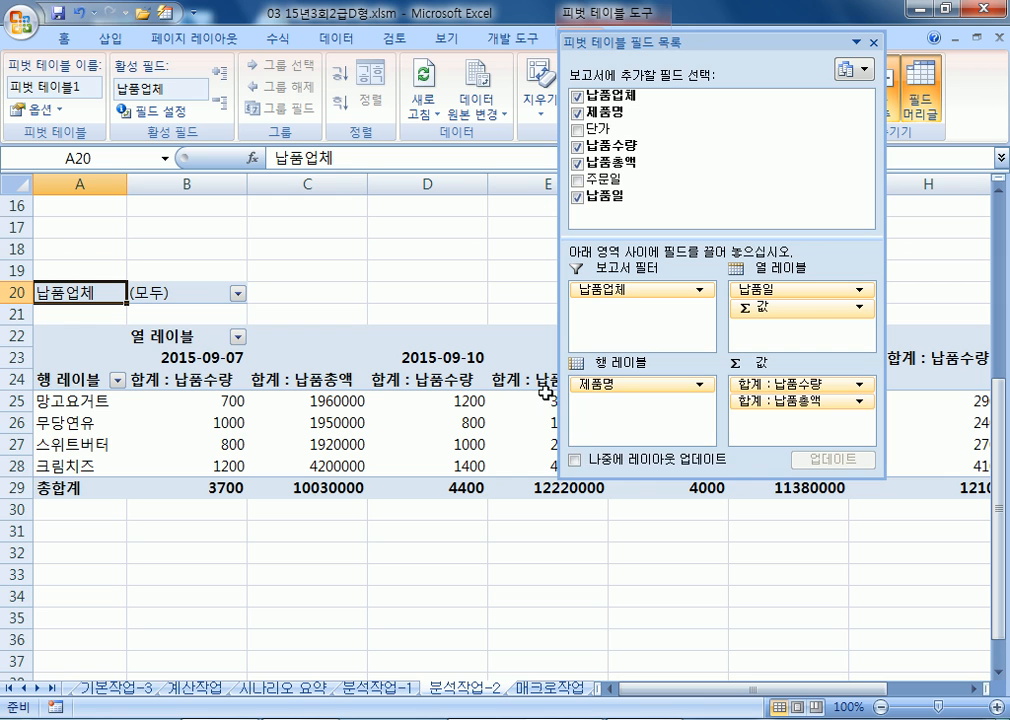
double_click(643, 40)
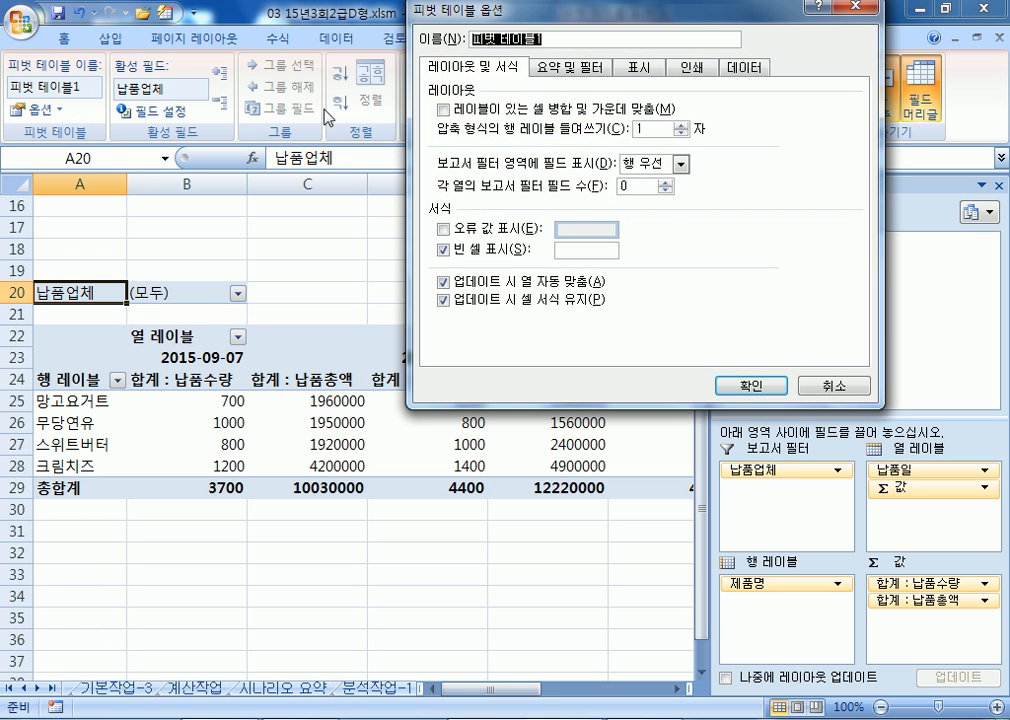
- Turn off both the row and column grand totals in the PivotTable options
left_click(591, 68)
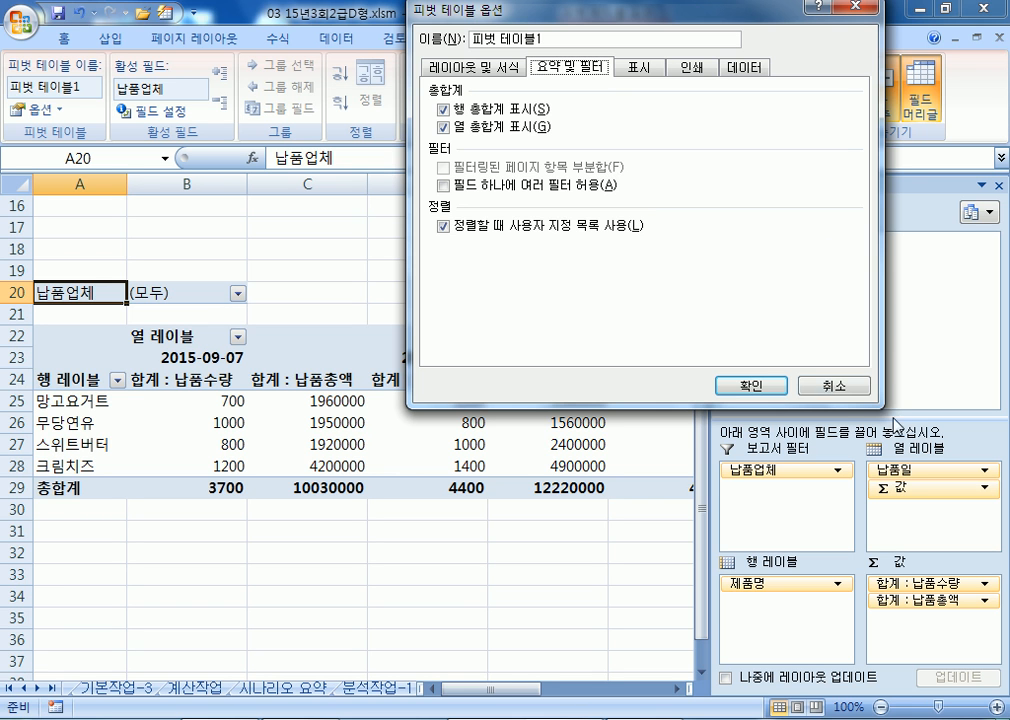
left_click(832, 385)
left_click(38, 112)
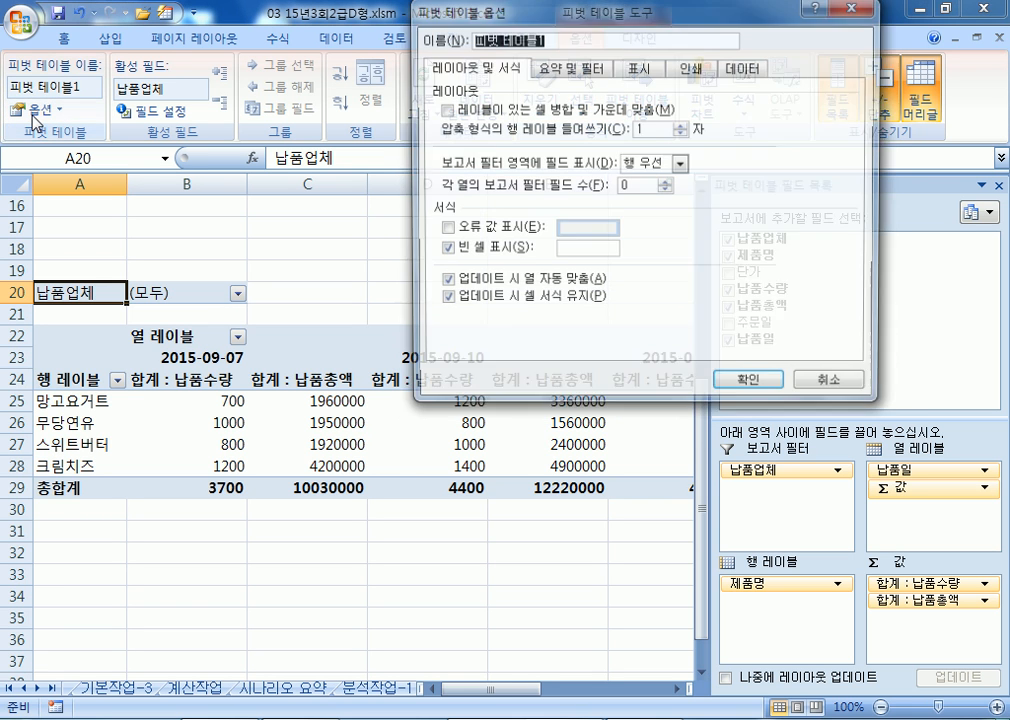
left_click(568, 68)
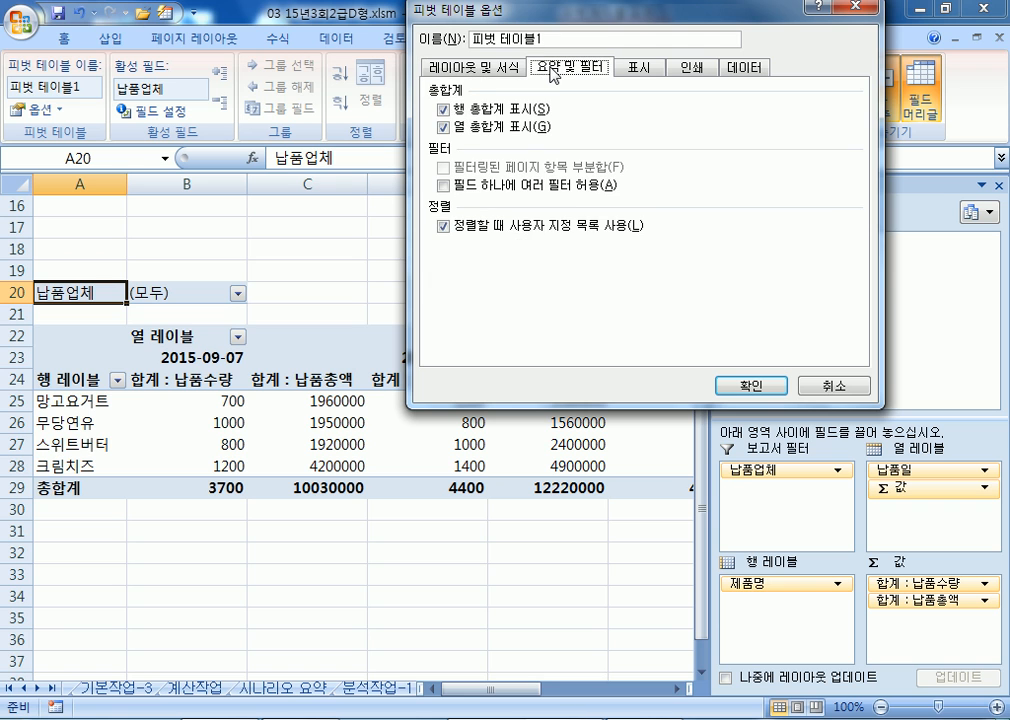
left_click(443, 129)
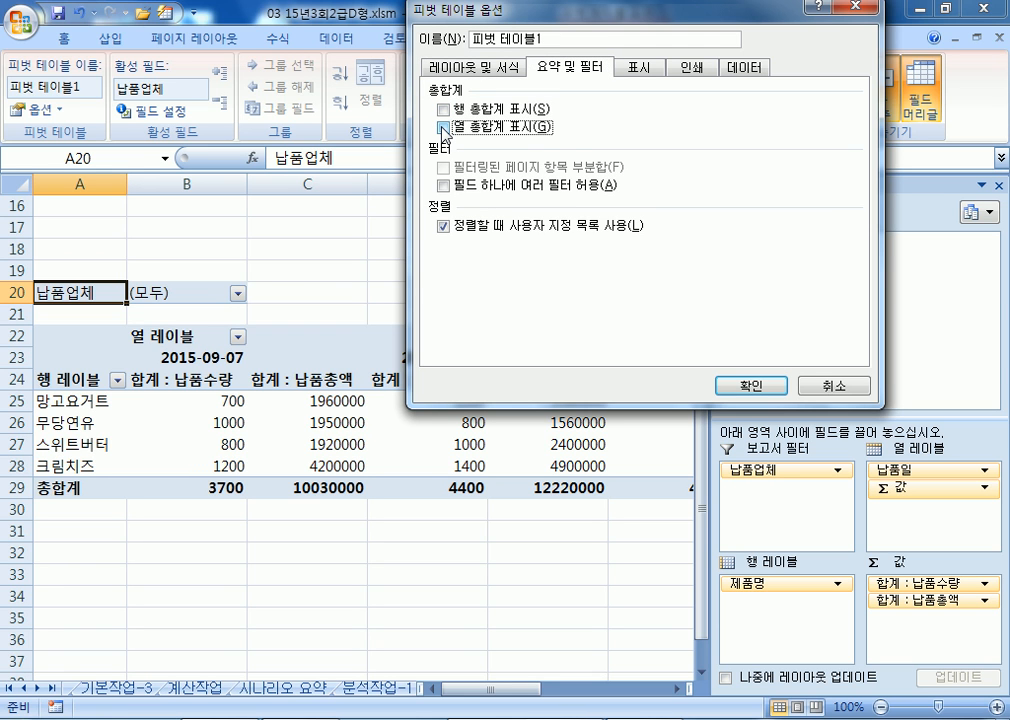
left_click(749, 386)
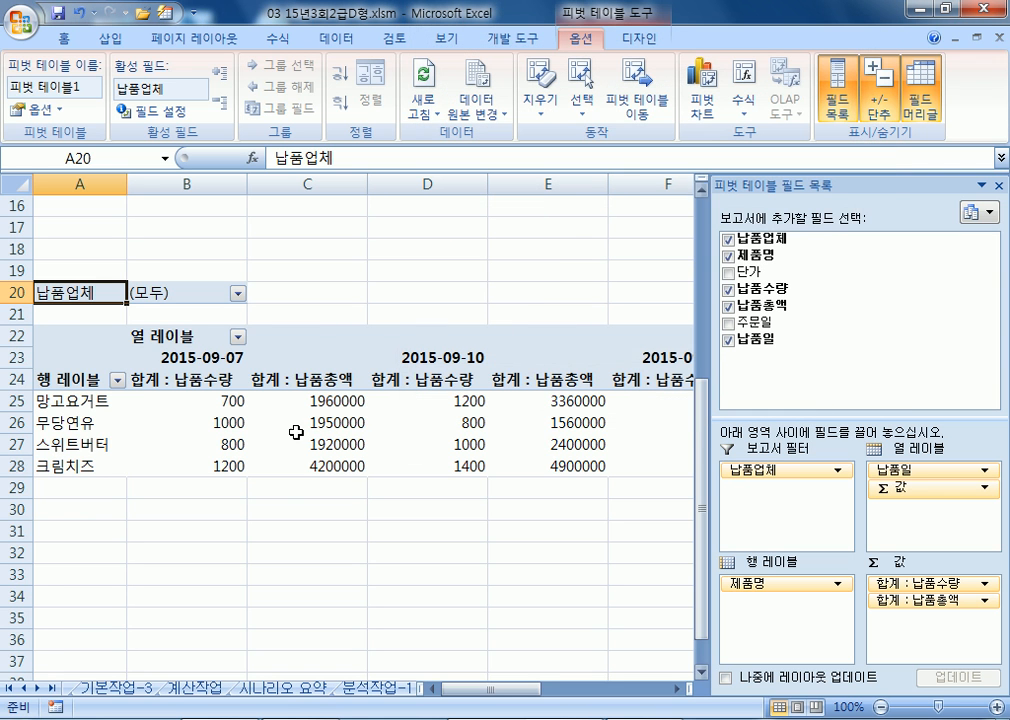
- Display the PivotTable report layout in outline form (개요 형식)
left_click(305, 422)
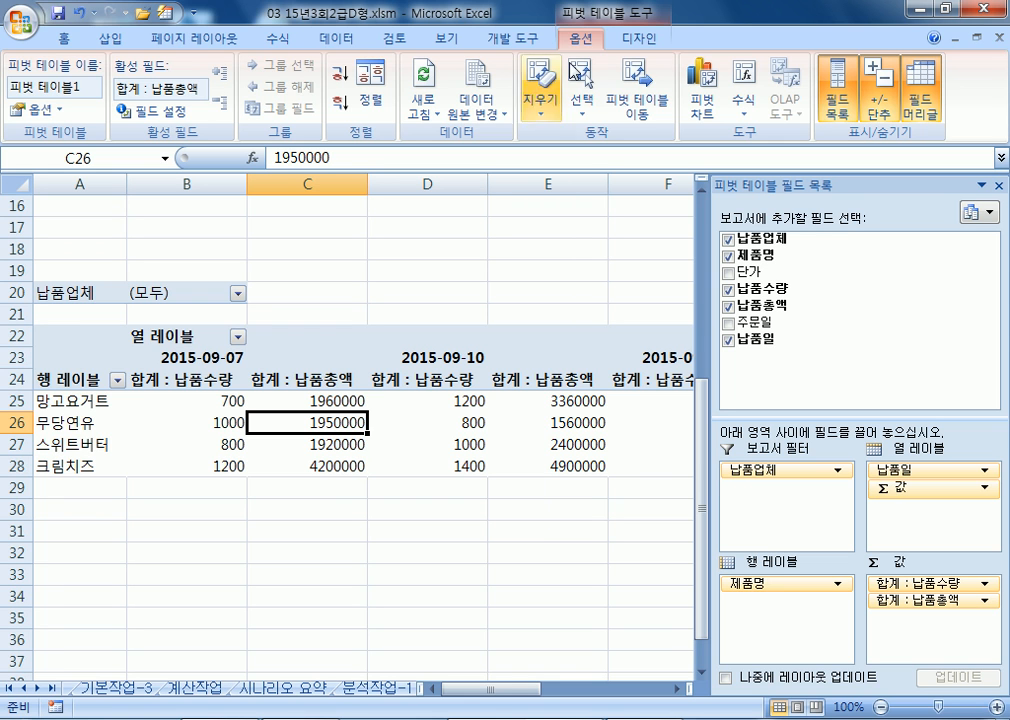
left_click(635, 40)
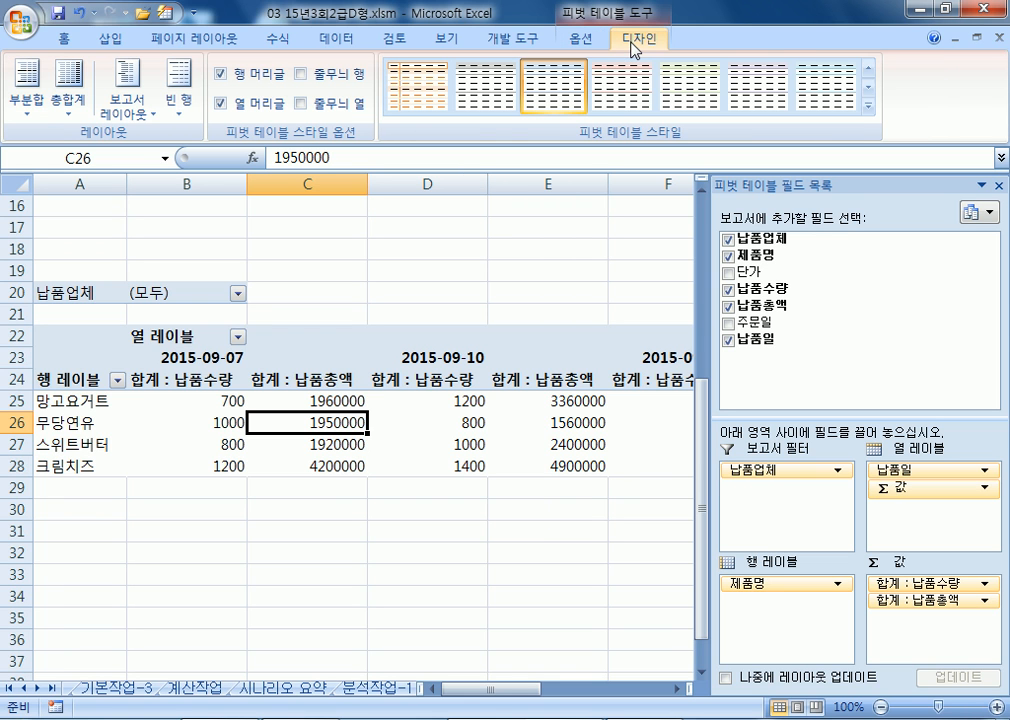
left_click(143, 107)
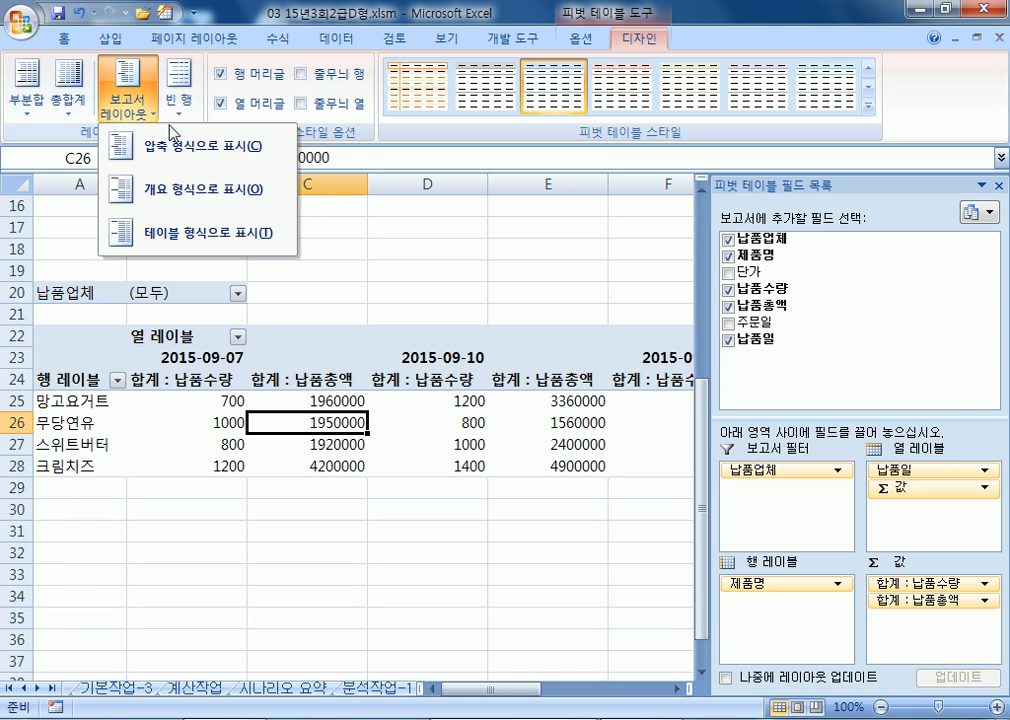
left_click(194, 190)
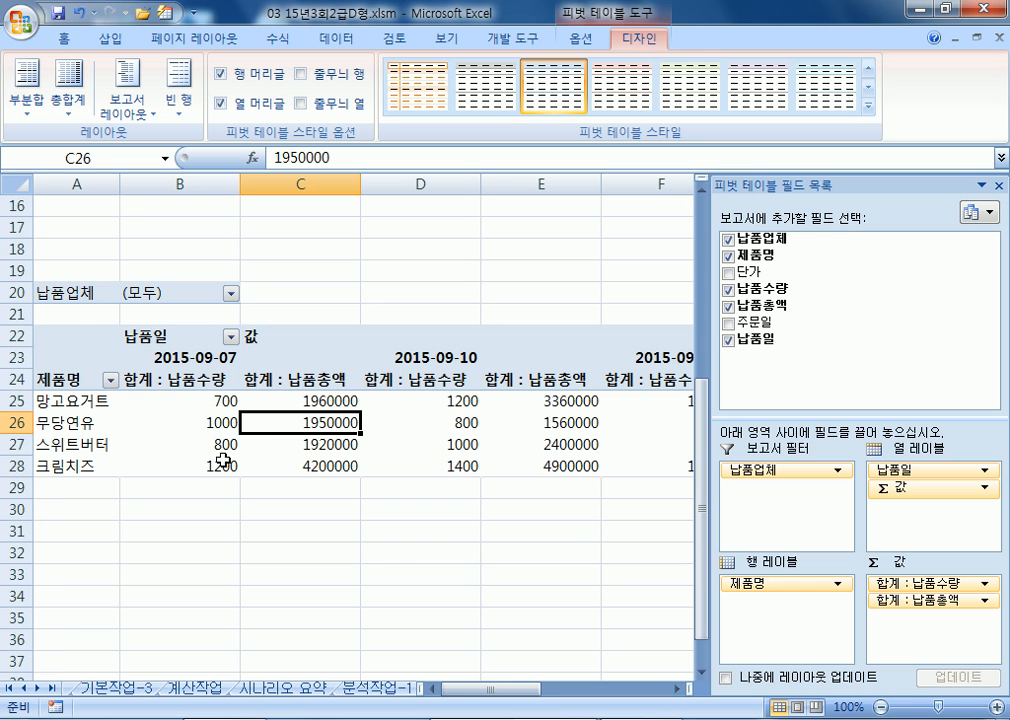
left_click_drag(175, 398, 494, 458)
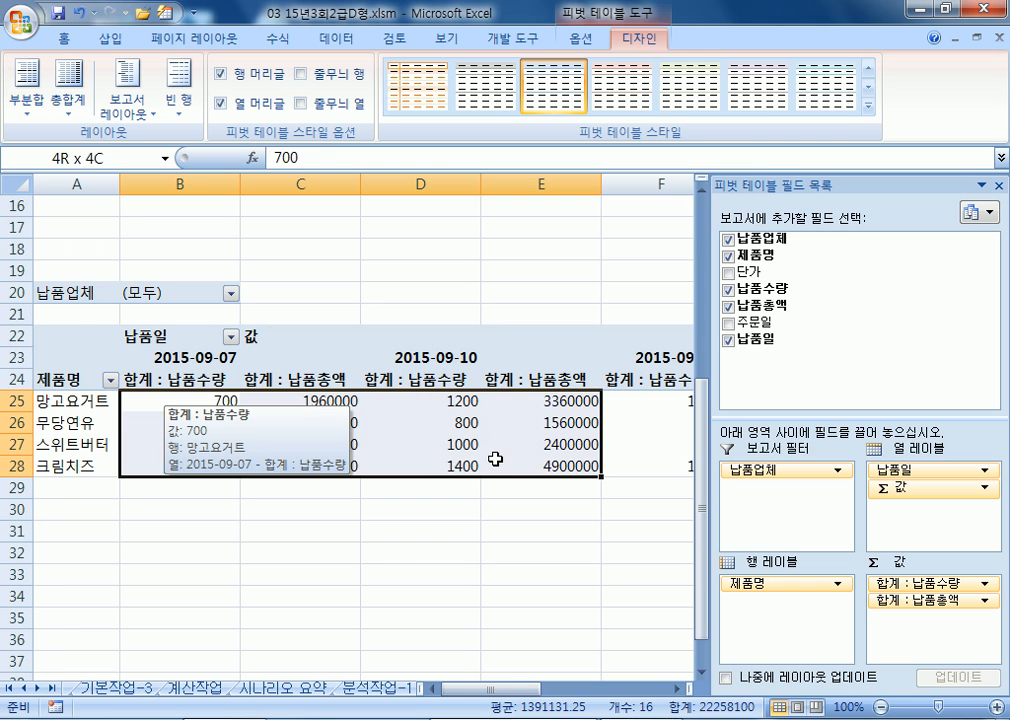
left_click(494, 458)
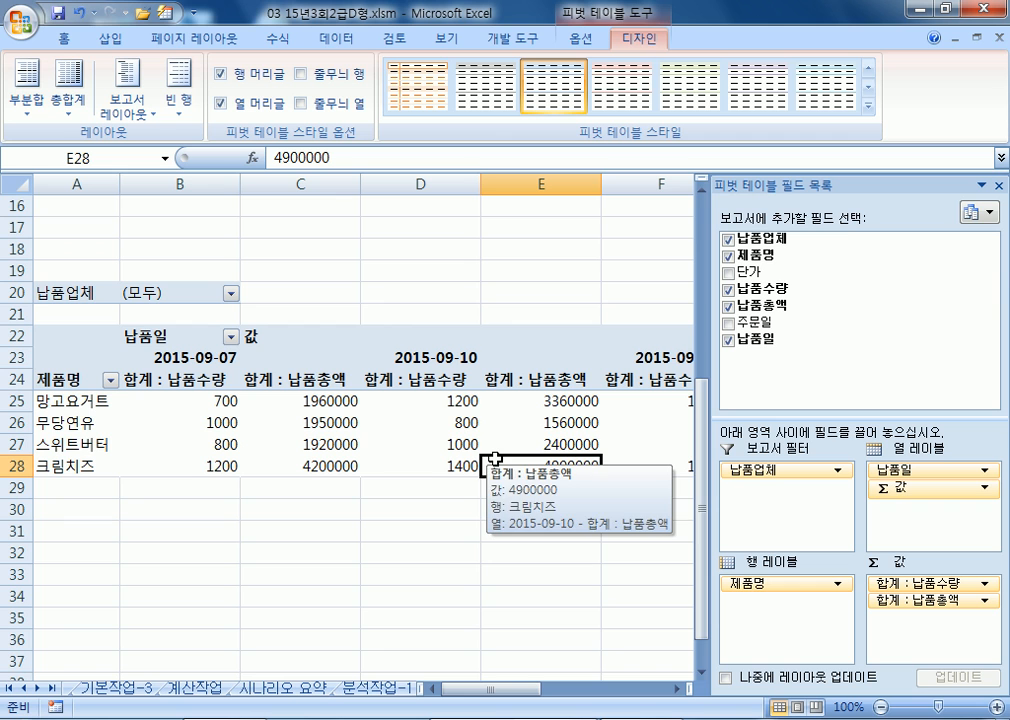
mouse_move(512, 441)
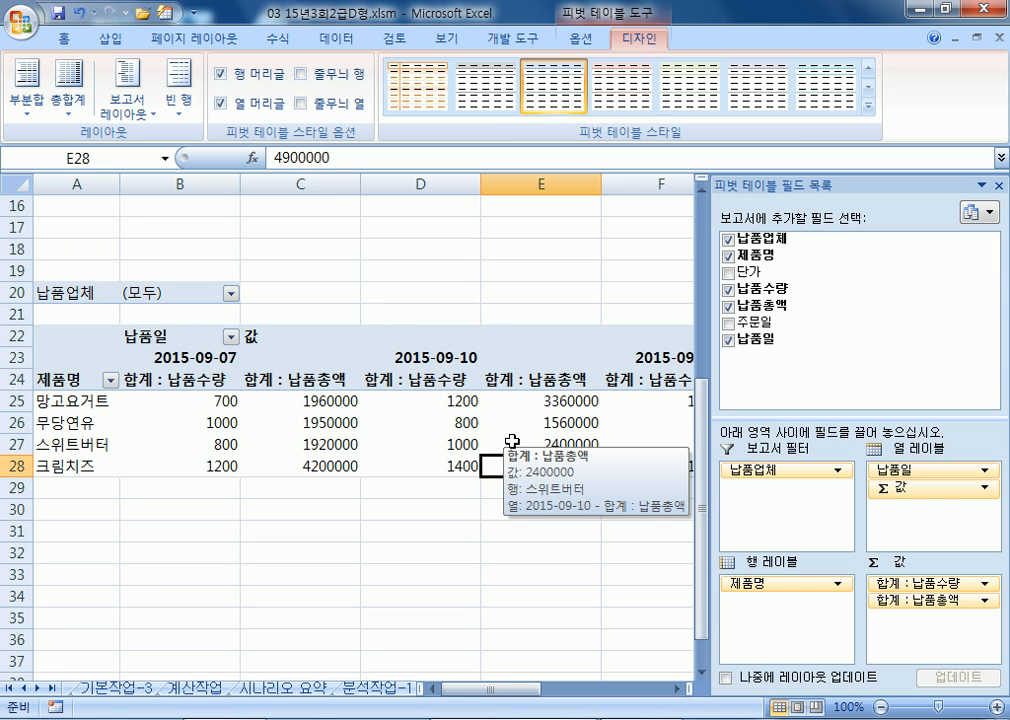
left_click(412, 420)
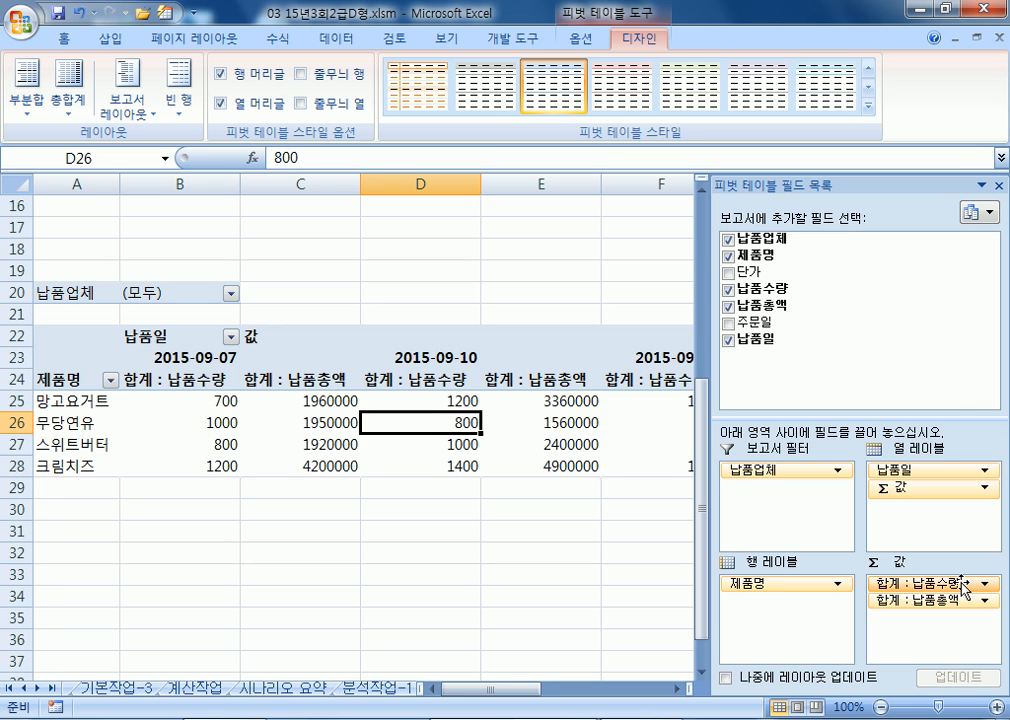
- Look at the value field settings of 납품수량 and of 납품총액 without changing anything
left_click(198, 401)
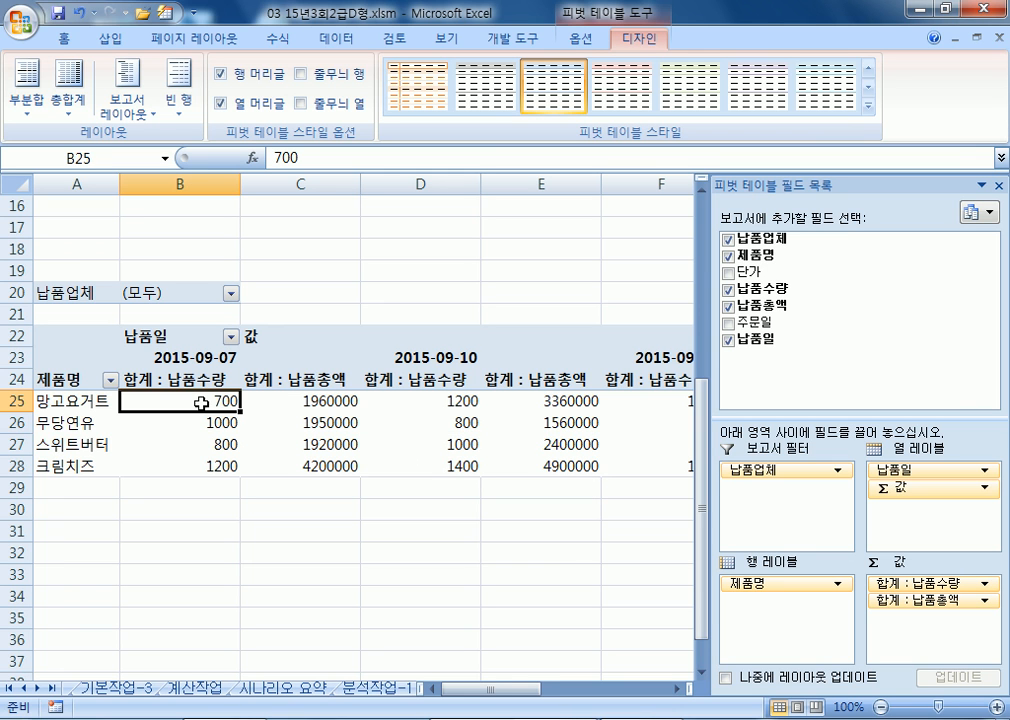
left_click(581, 40)
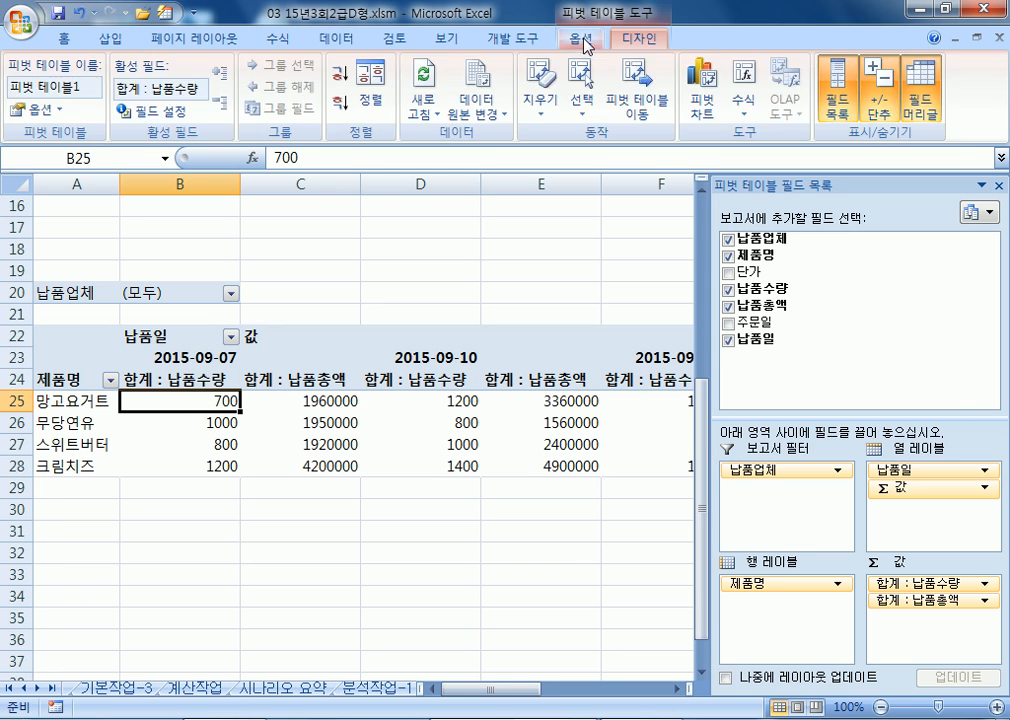
left_click(160, 112)
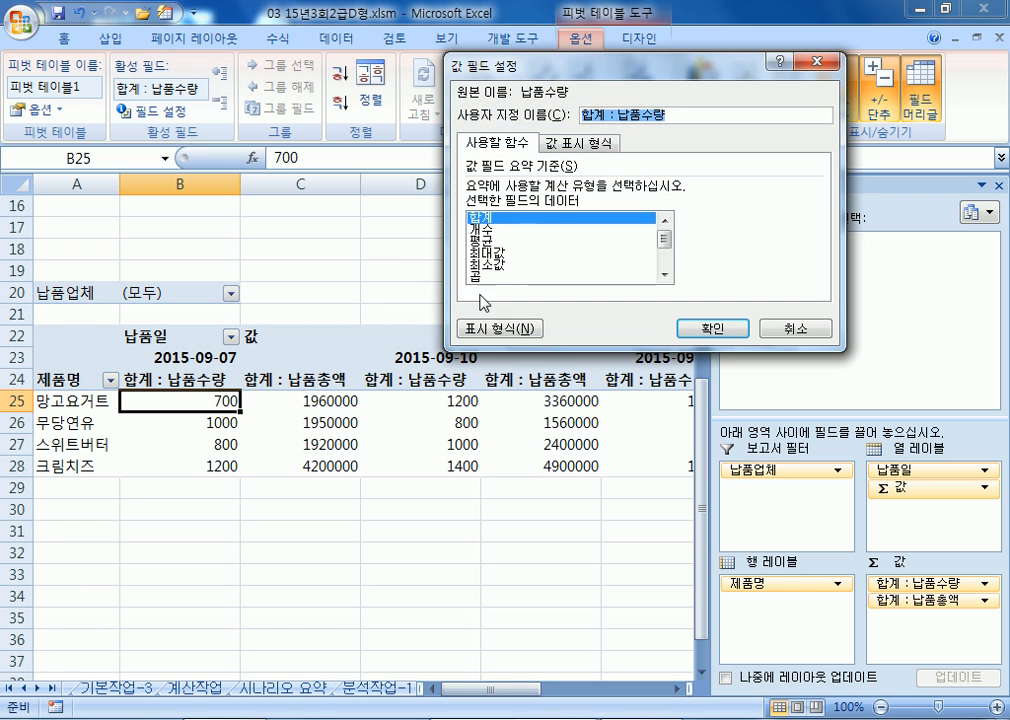
left_click(795, 328)
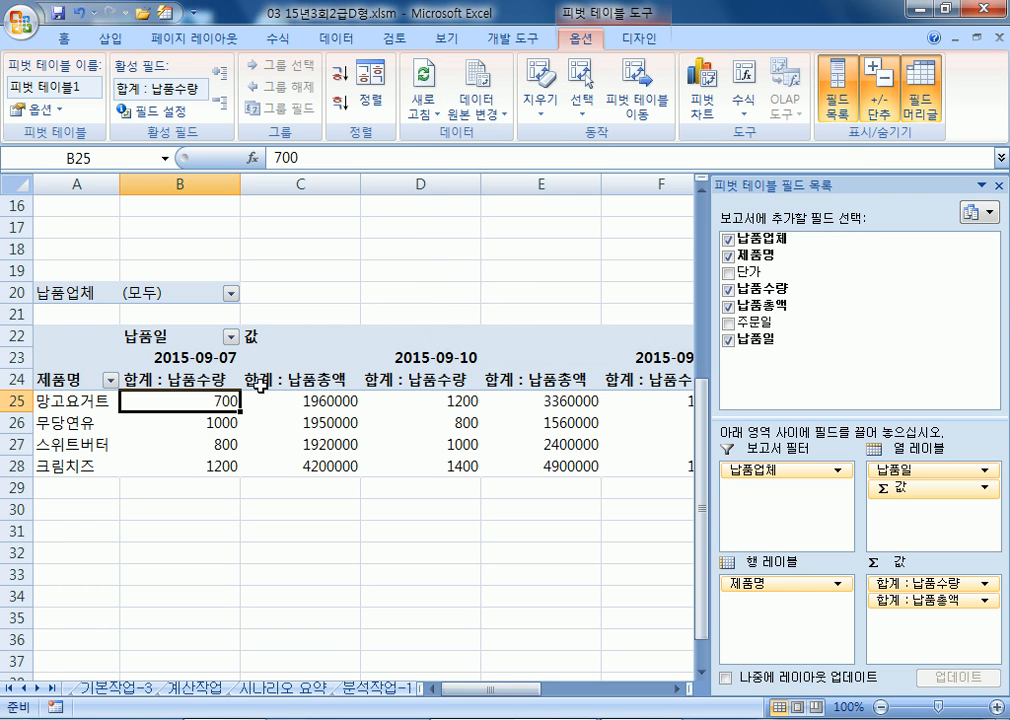
left_click(302, 399)
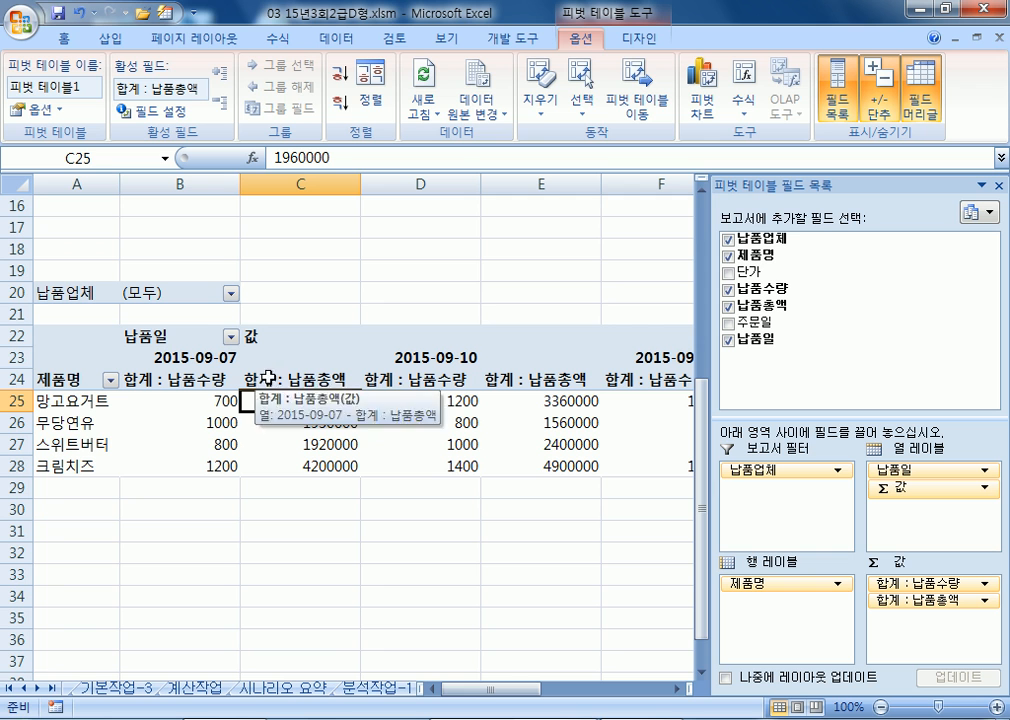
left_click(155, 115)
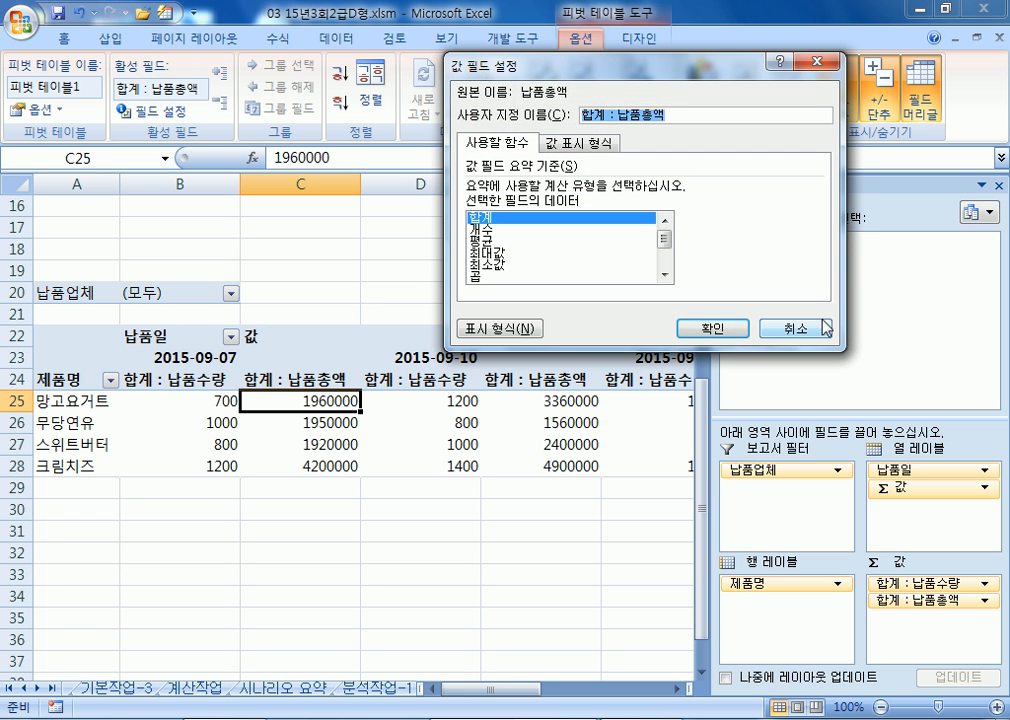
left_click(800, 326)
- Float the field list and format the 납품수량 value field as a number with the 1000 separator
left_click_drag(815, 193, 639, 71)
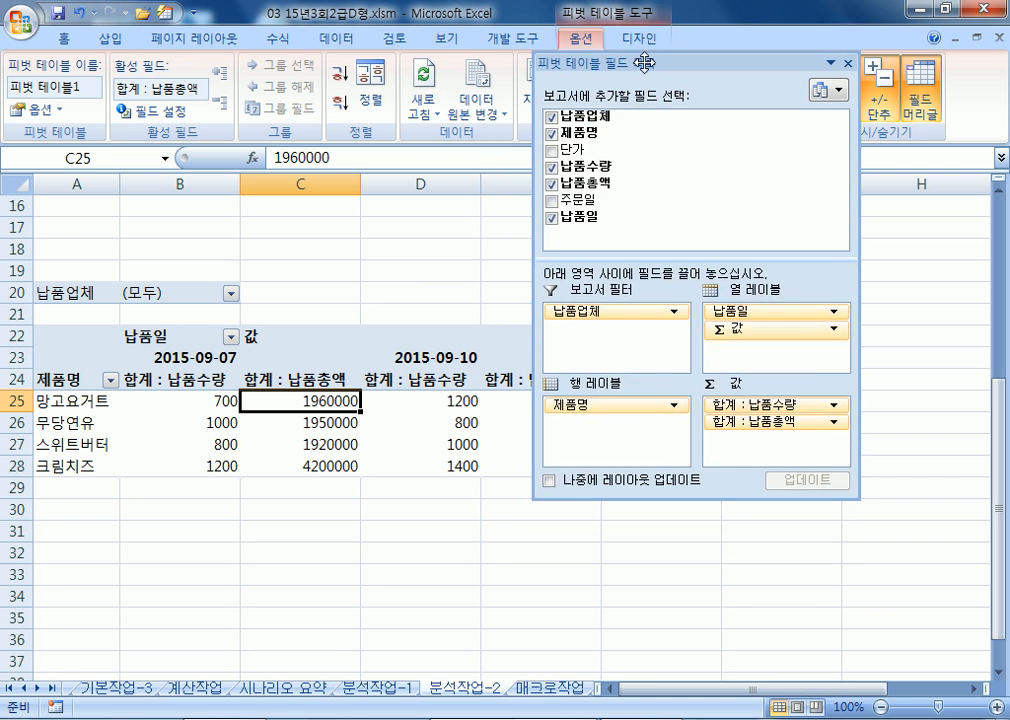
left_click(833, 405)
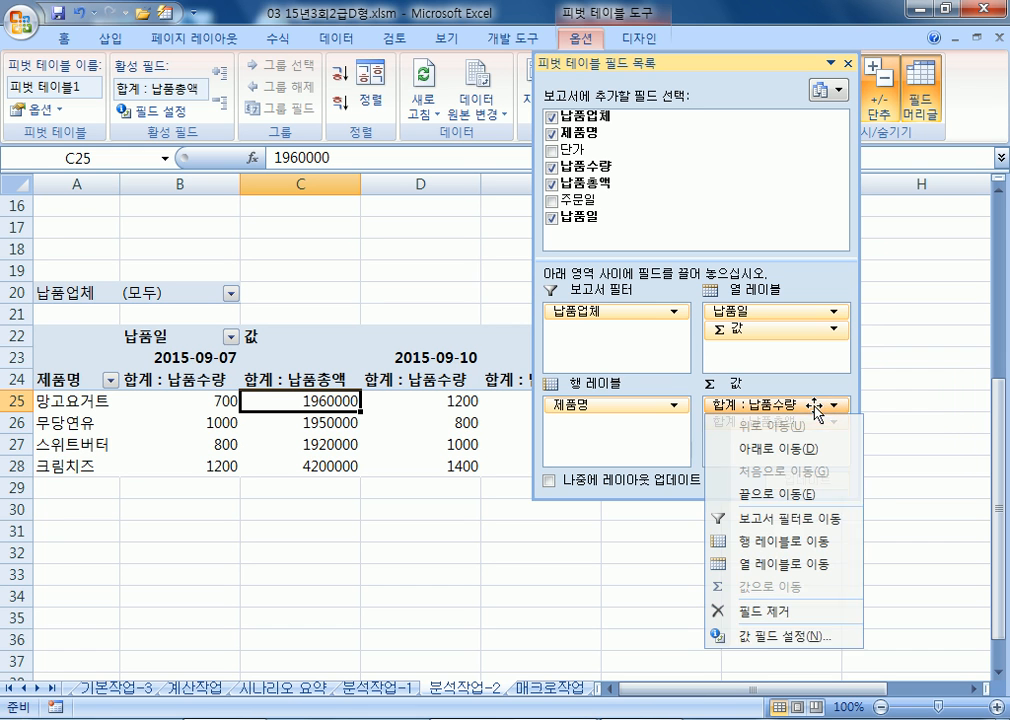
left_click(806, 636)
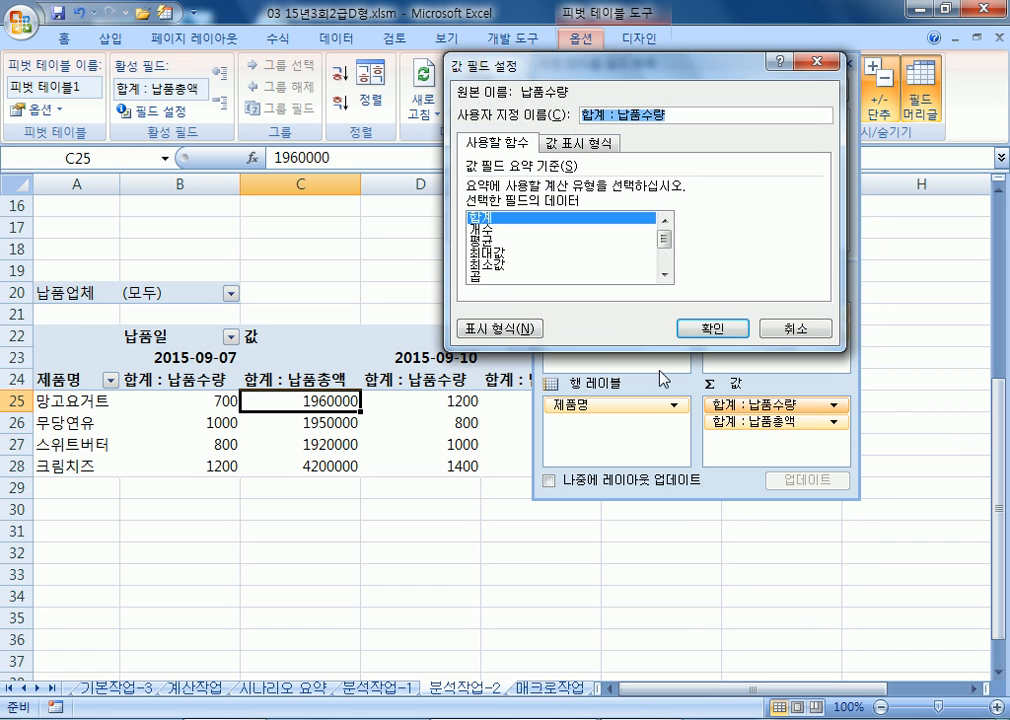
left_click(518, 329)
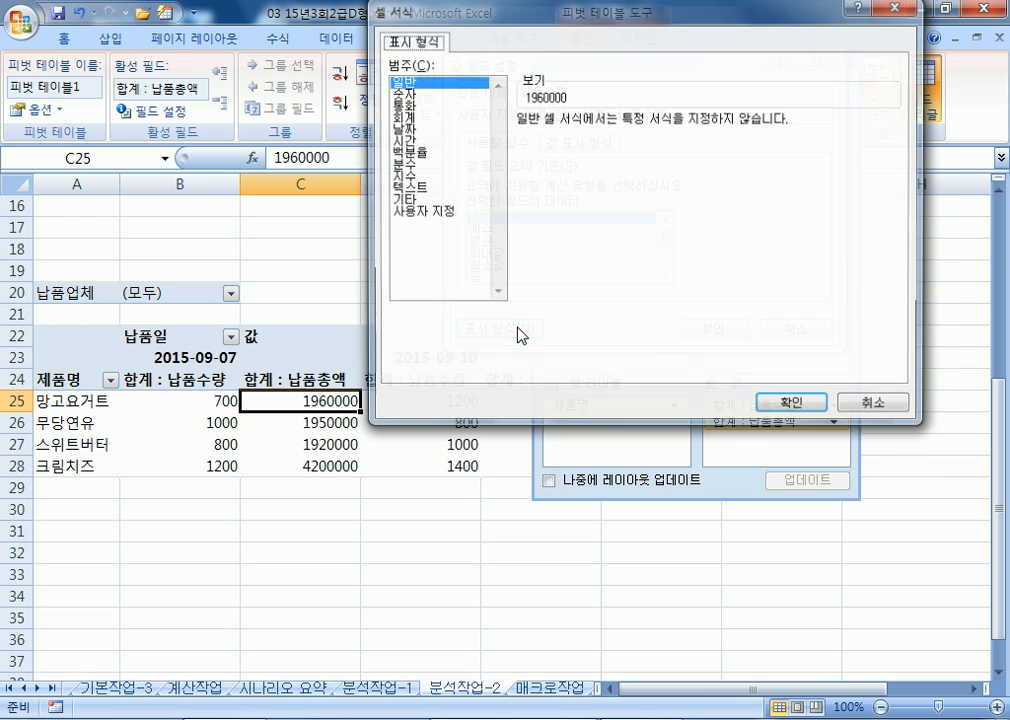
left_click(409, 93)
left_click(540, 146)
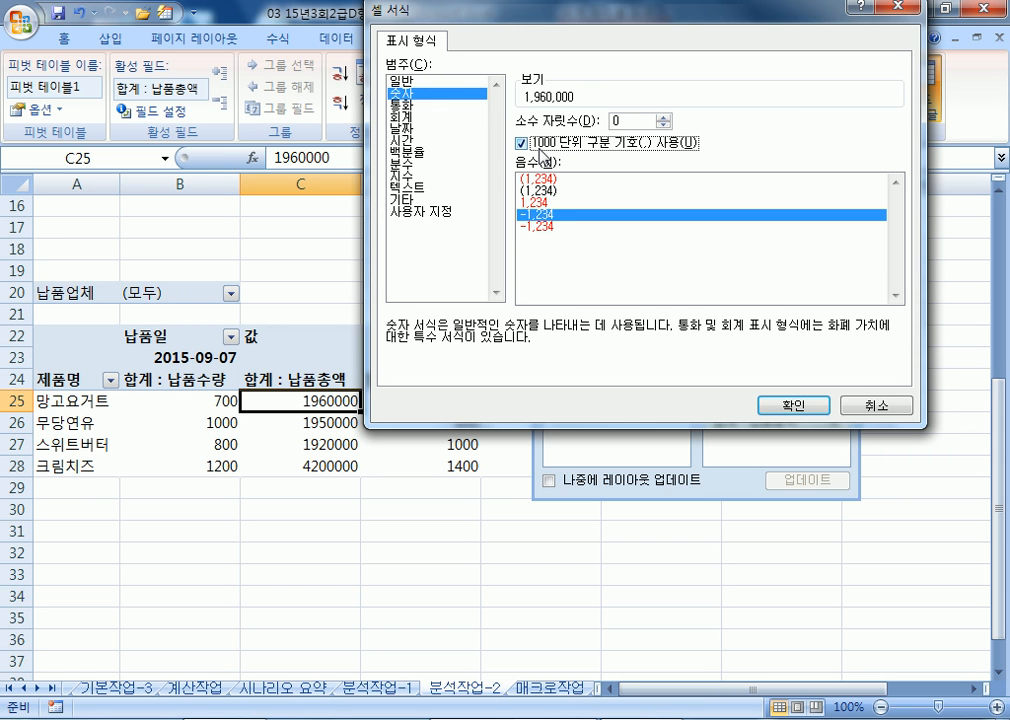
left_click(794, 405)
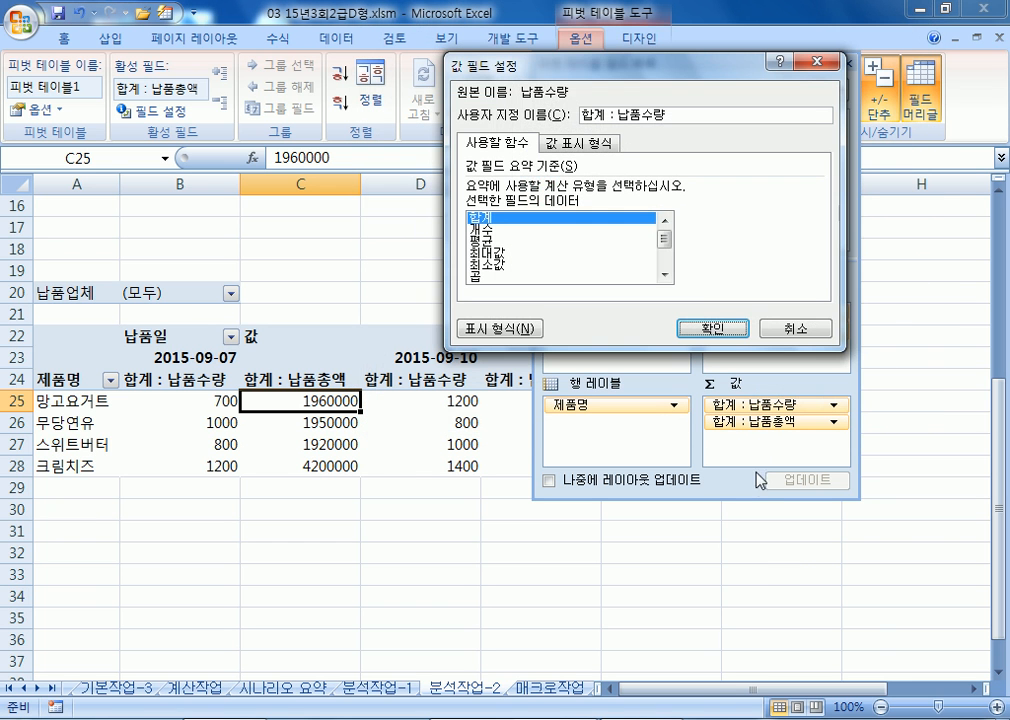
left_click(705, 329)
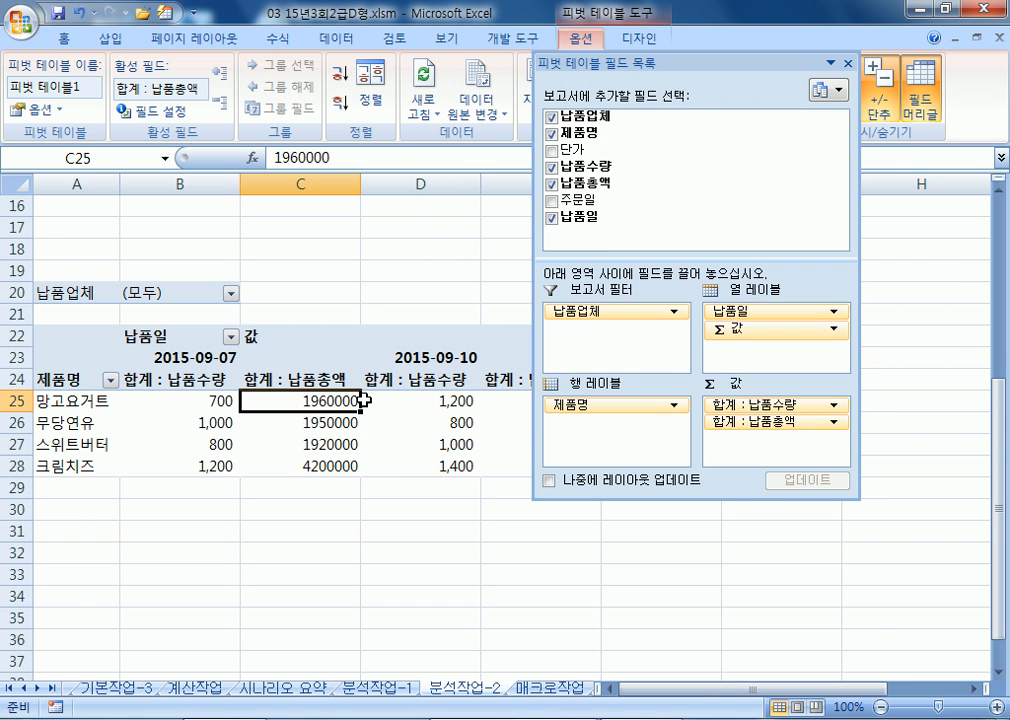
- Format the 납품총액 value field as a number with the 1000 separator and dock the field list again
left_click(783, 424)
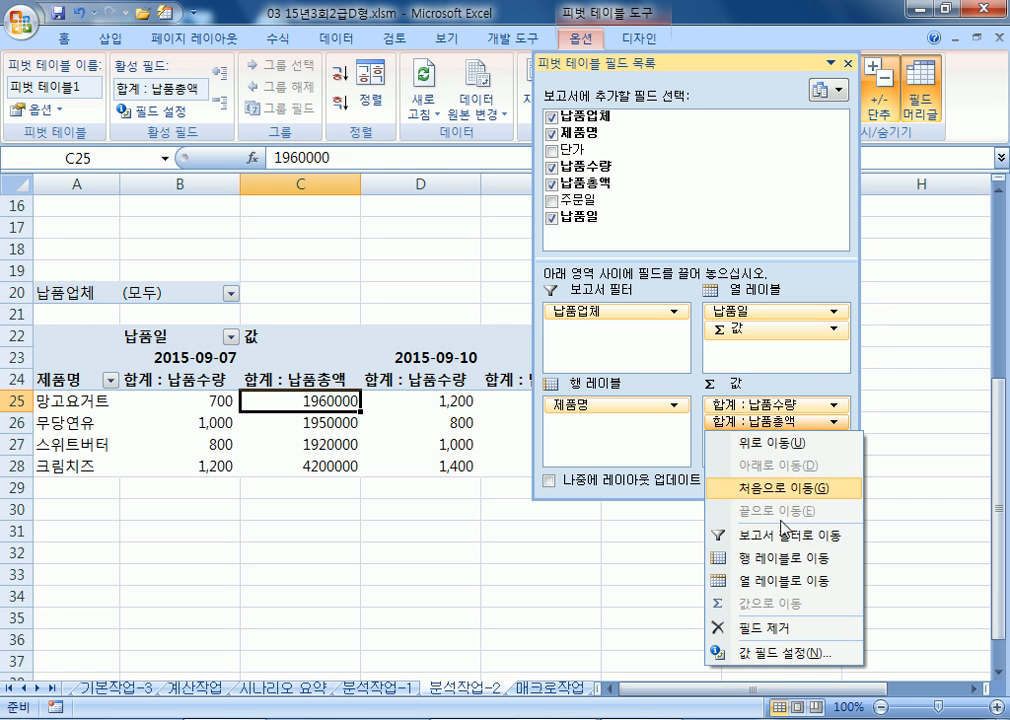
left_click(776, 654)
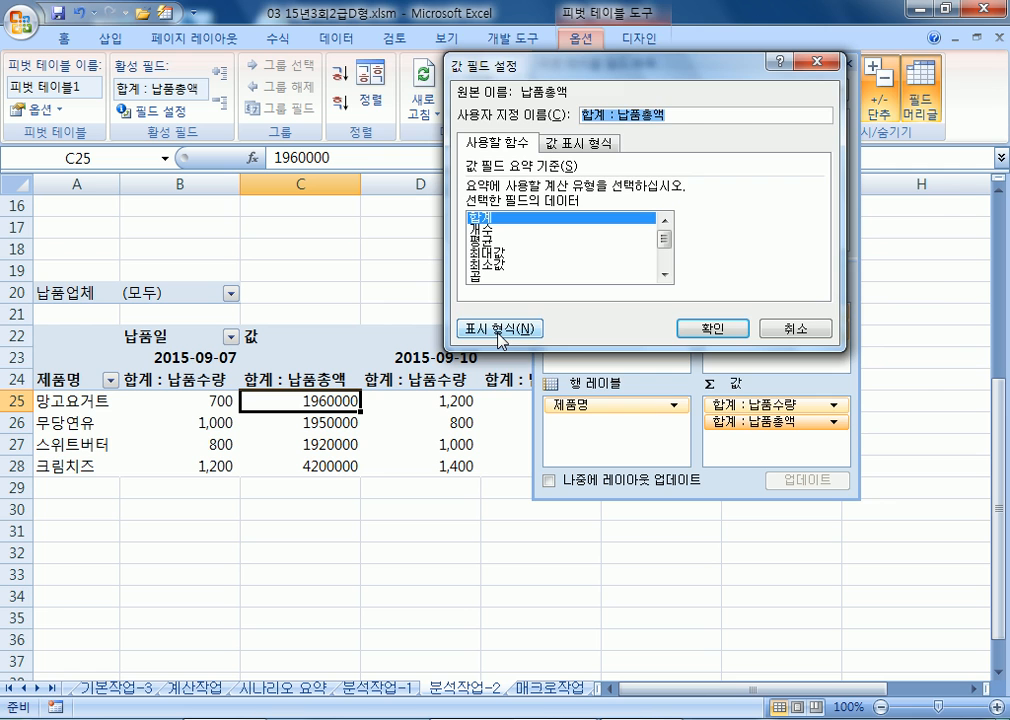
left_click(498, 332)
left_click(410, 94)
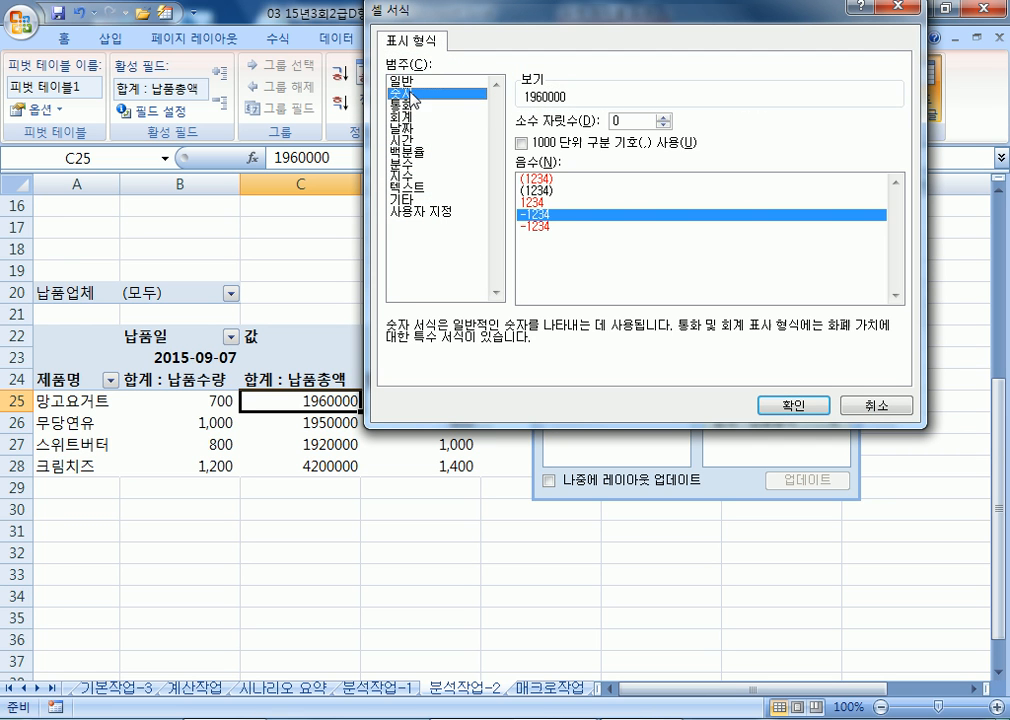
left_click(570, 150)
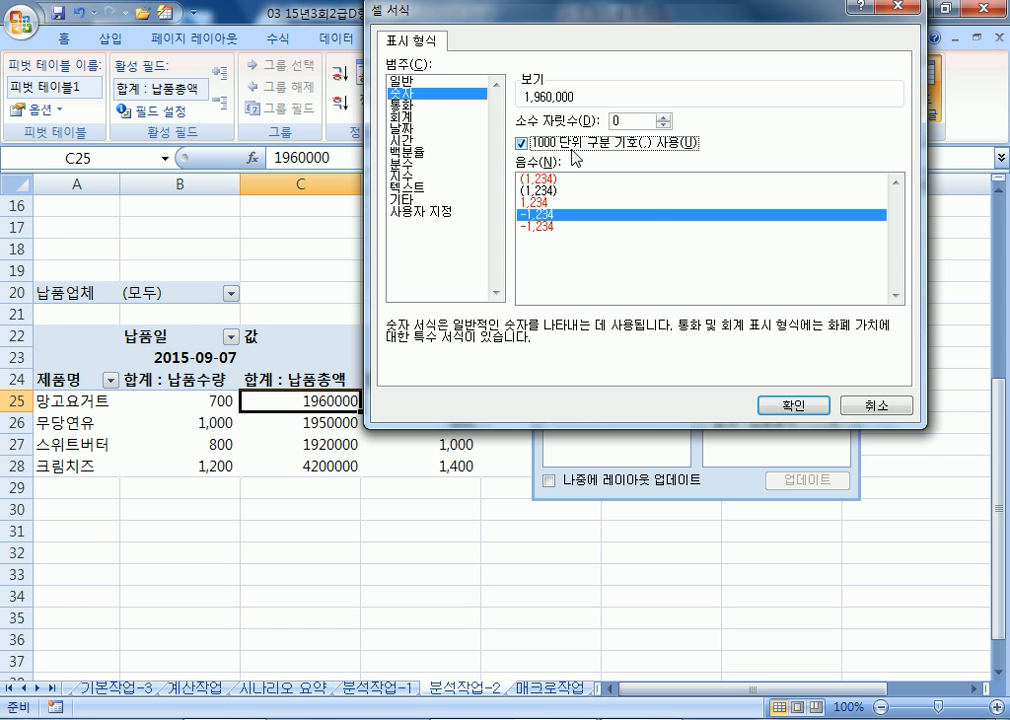
left_click(791, 405)
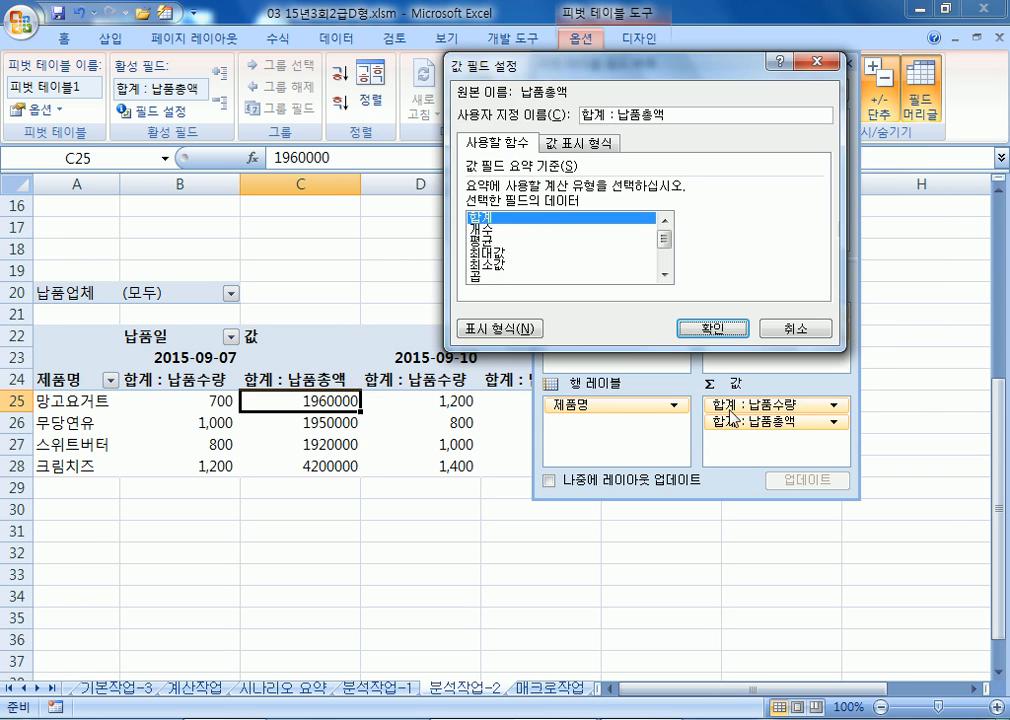
left_click(688, 330)
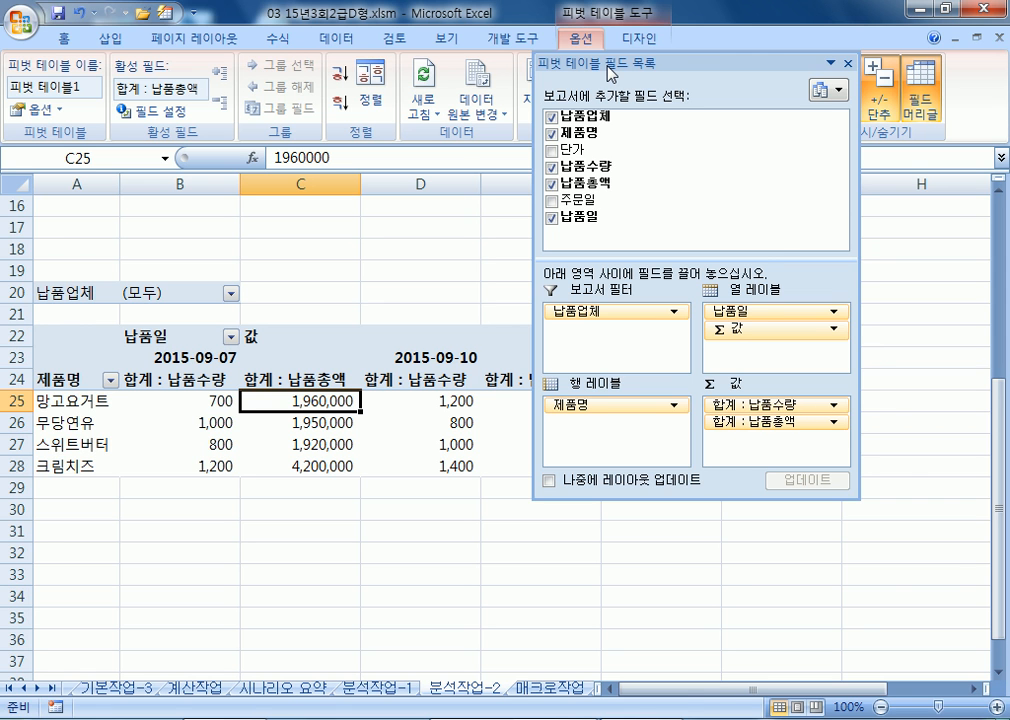
double_click(611, 74)
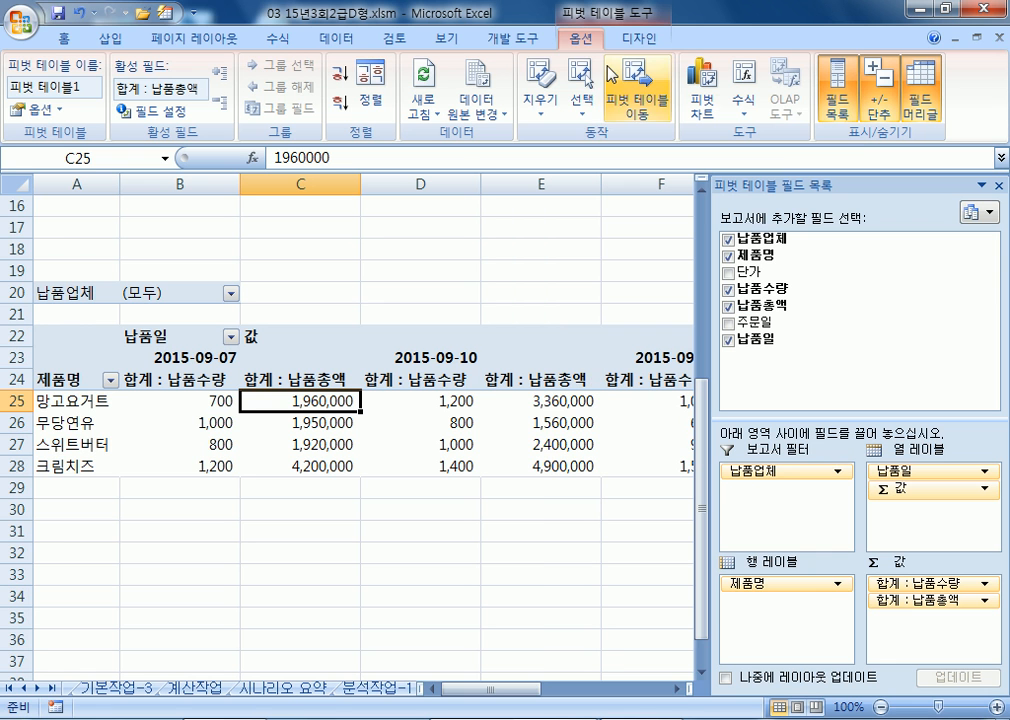
- Look at the number format settings of the PivotTable value cells B25:G28 without changing anything
left_click(187, 400)
left_click_drag(187, 400, 412, 480)
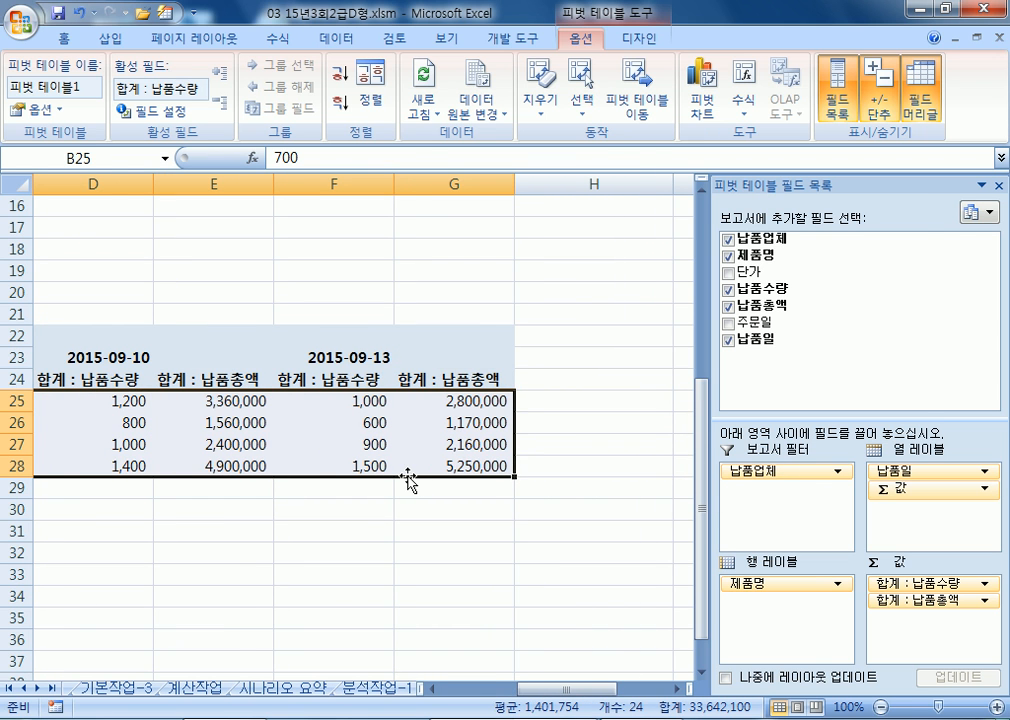
key("ctrl+1")
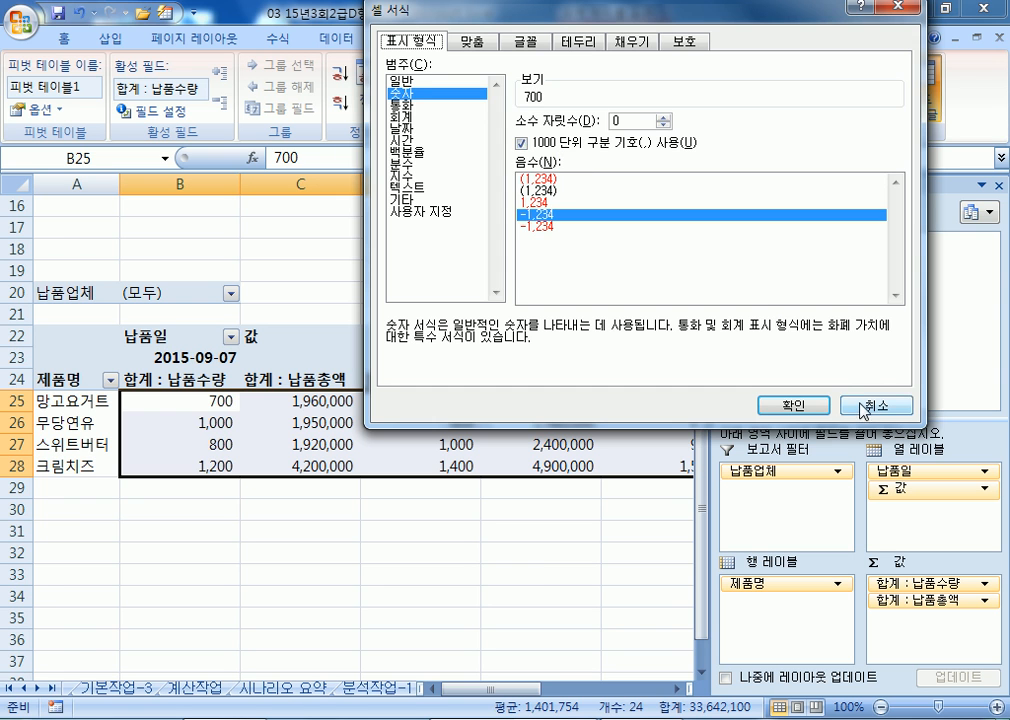
key("Return")
- Select the 납품총액 values of all three delivery dates together, in C25:C28, E25:E28 and G25:G28
left_click(300, 398)
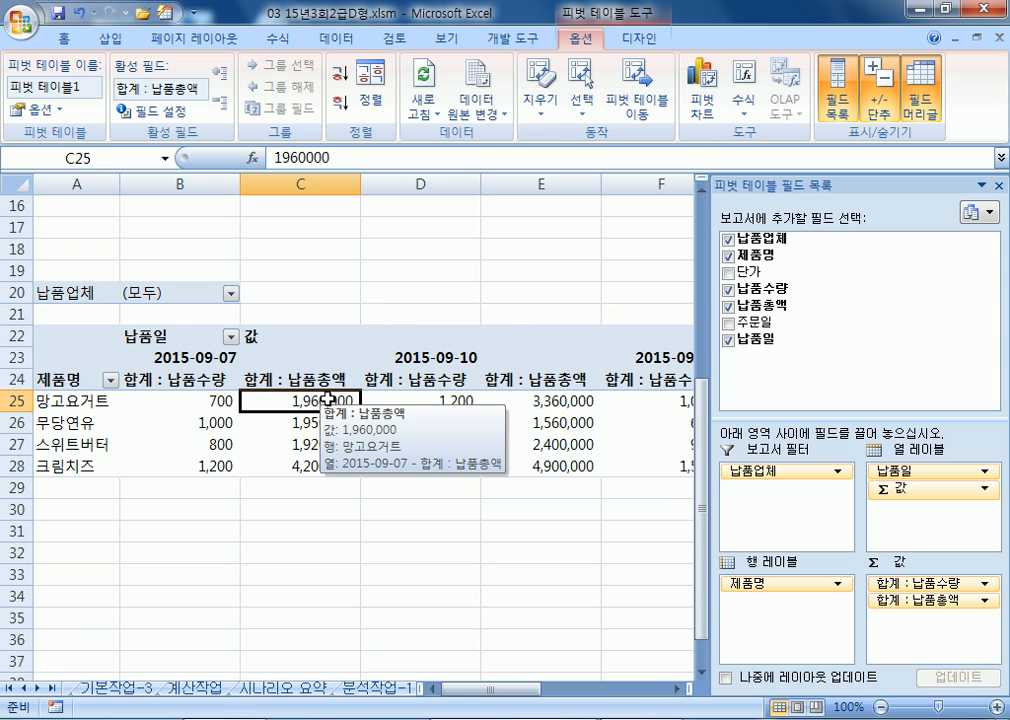
left_click_drag(326, 401, 320, 466)
left_click_drag(543, 400, 532, 467, "ctrl")
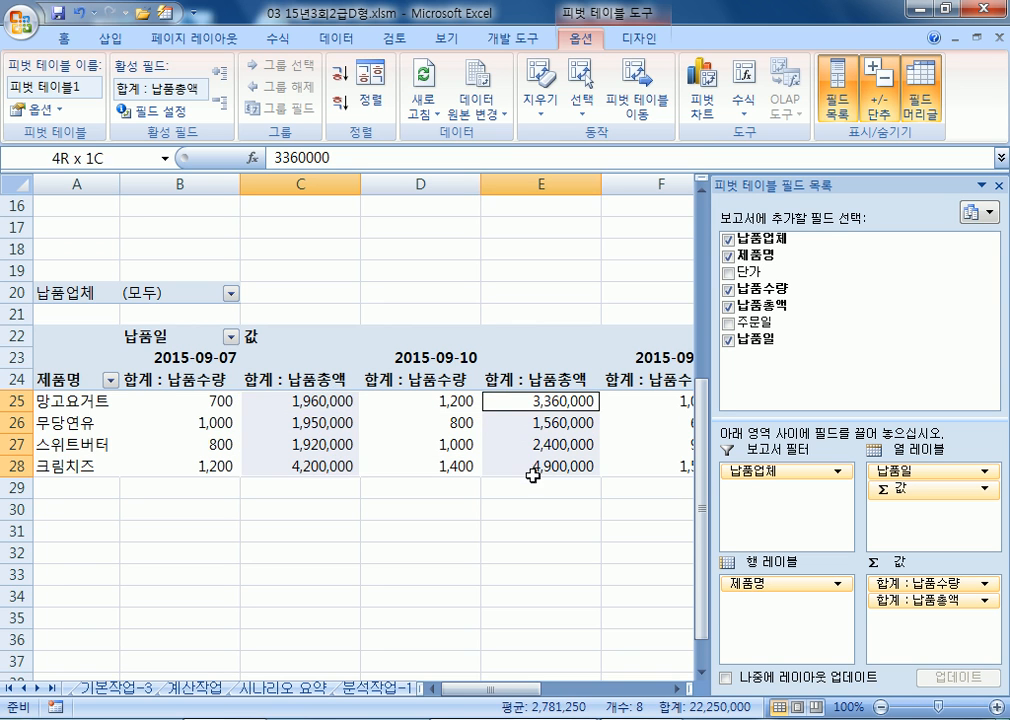
left_click_drag(517, 692, 572, 692)
left_click_drag(565, 401, 575, 464, "ctrl")
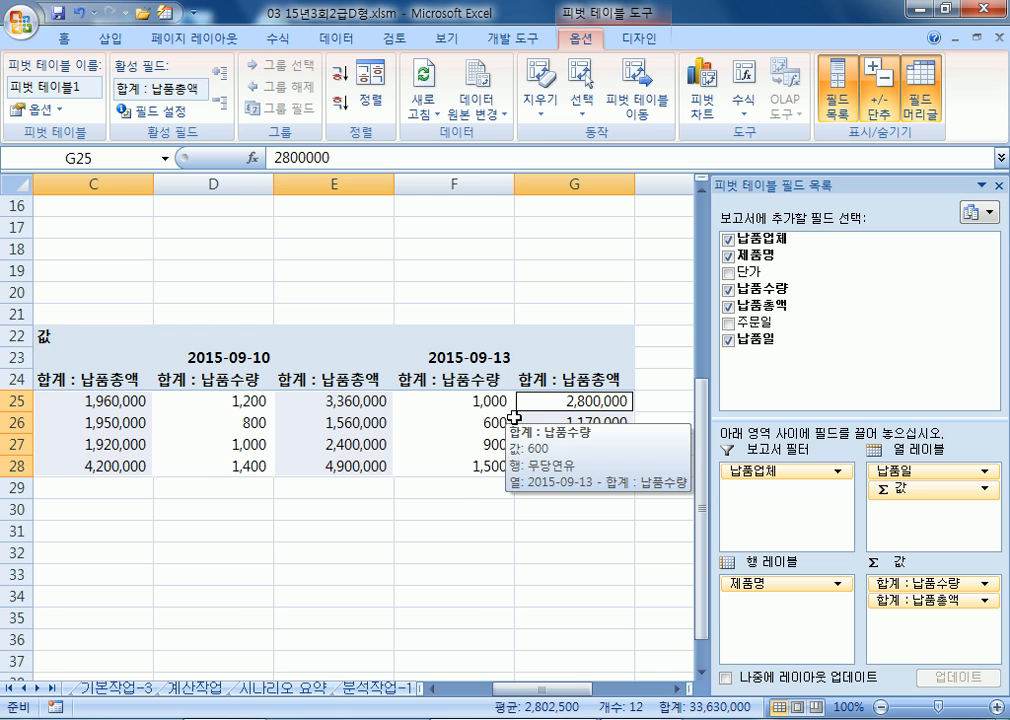
key("Home")
- Look over the 납품수량 heading and value cells under each delivery date in columns B, D and F
left_click(218, 401)
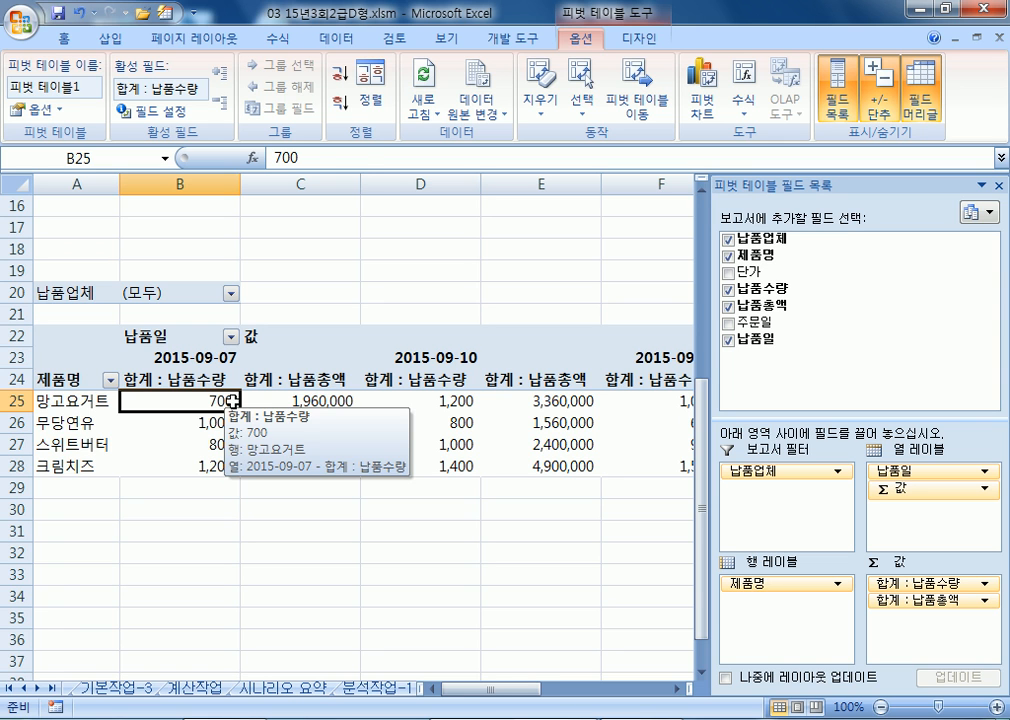
left_click(196, 379)
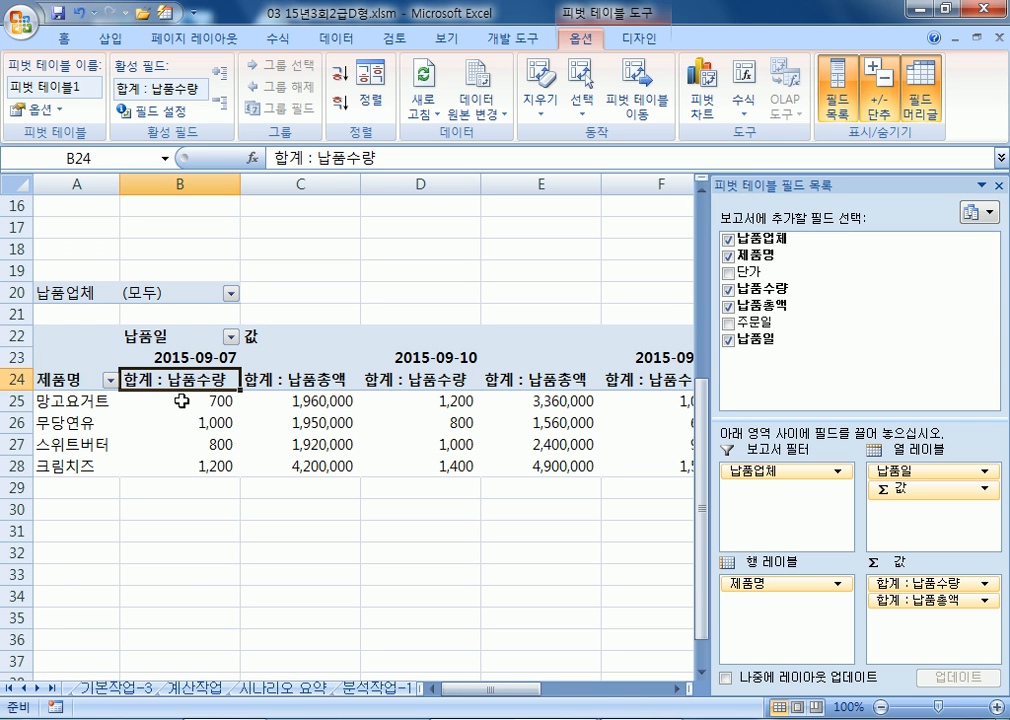
left_click_drag(181, 400, 192, 465)
left_click_drag(442, 405, 440, 444)
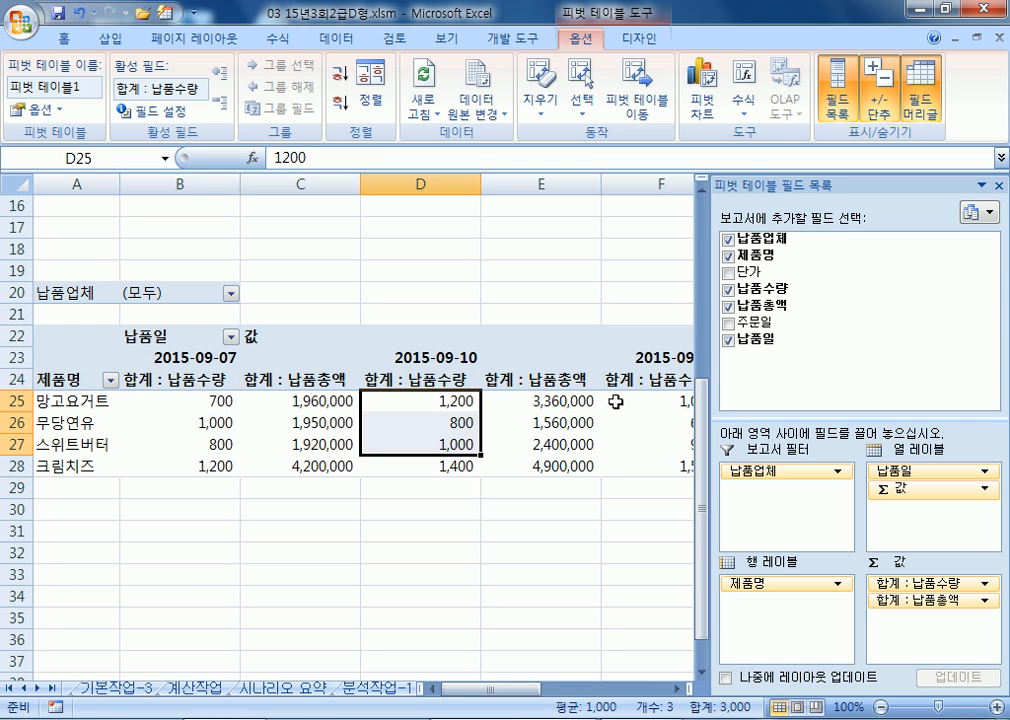
left_click_drag(614, 401, 656, 463)
left_click(428, 400)
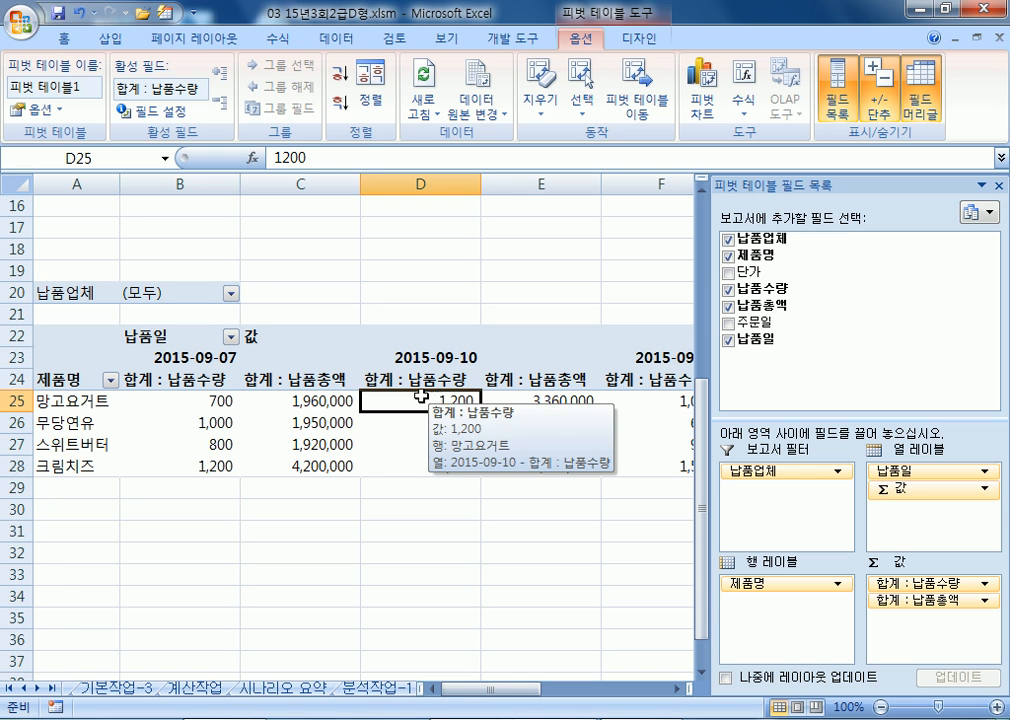
- Check the 납품수량 field's number format from its heading cell, and look at the Comma Style (쉼표 스타일) option without applying either
left_click(204, 379)
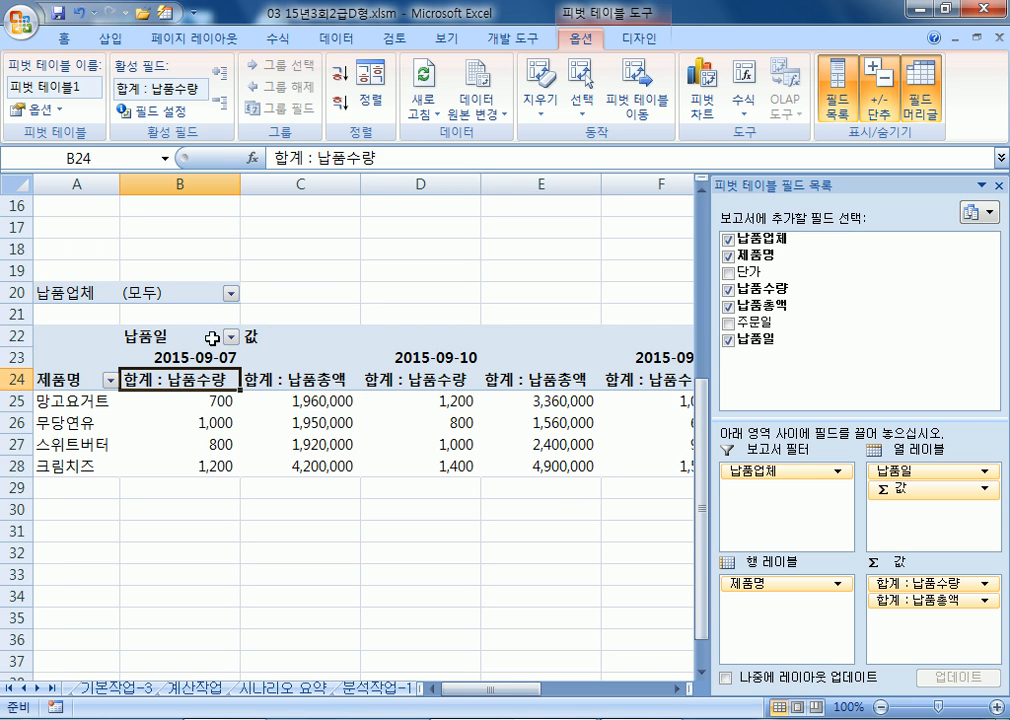
left_click(150, 111)
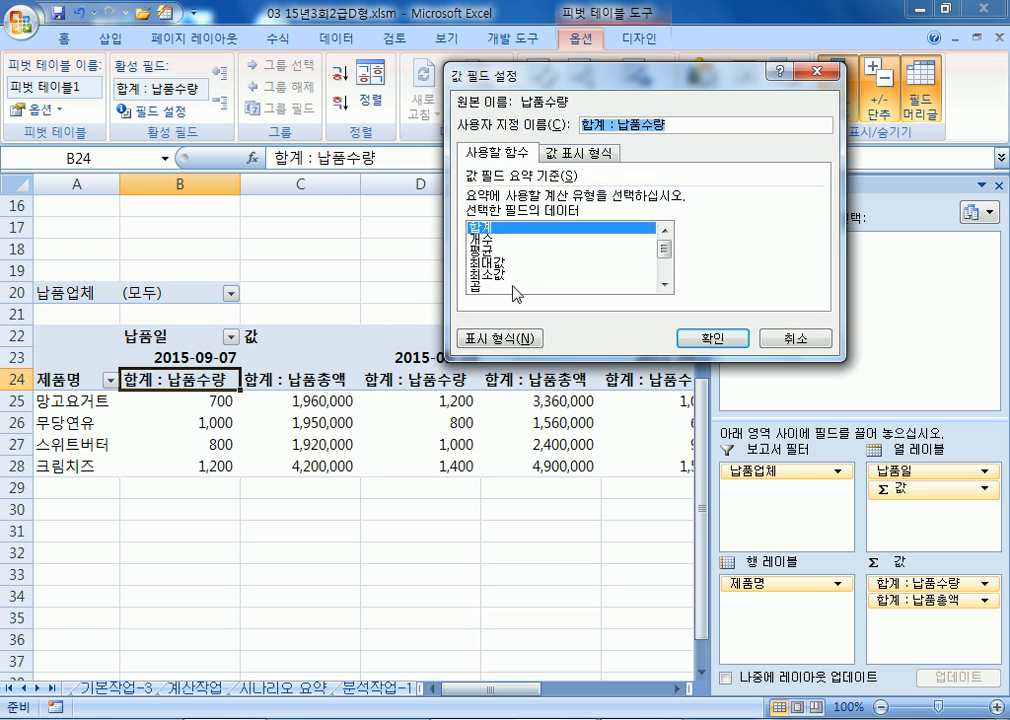
left_click(517, 341)
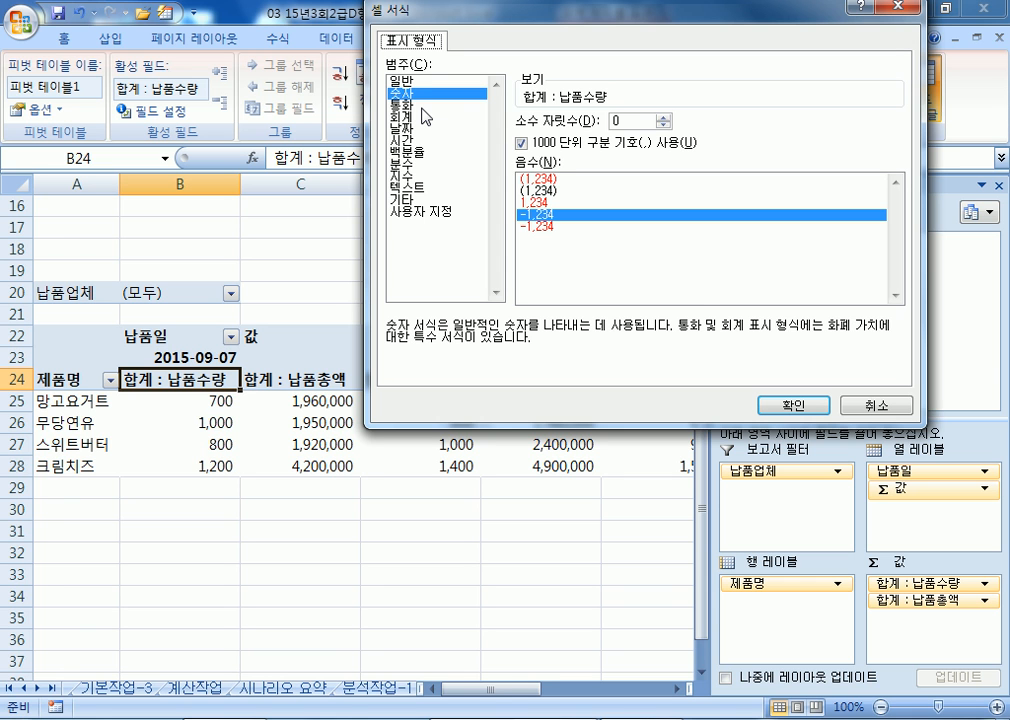
left_click(868, 406)
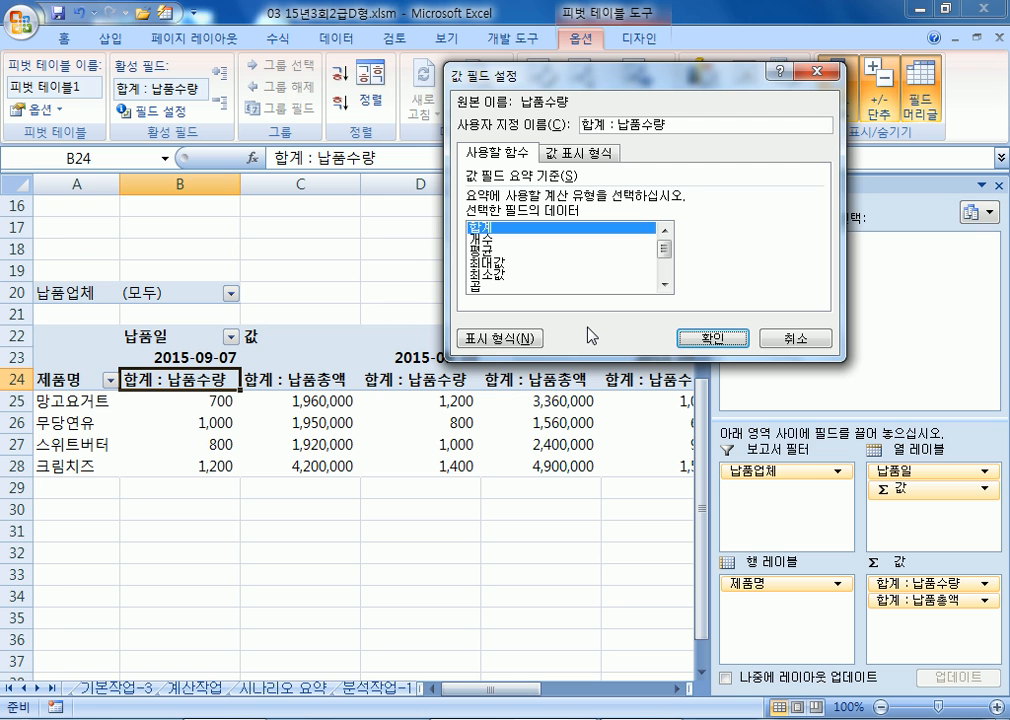
left_click(795, 339)
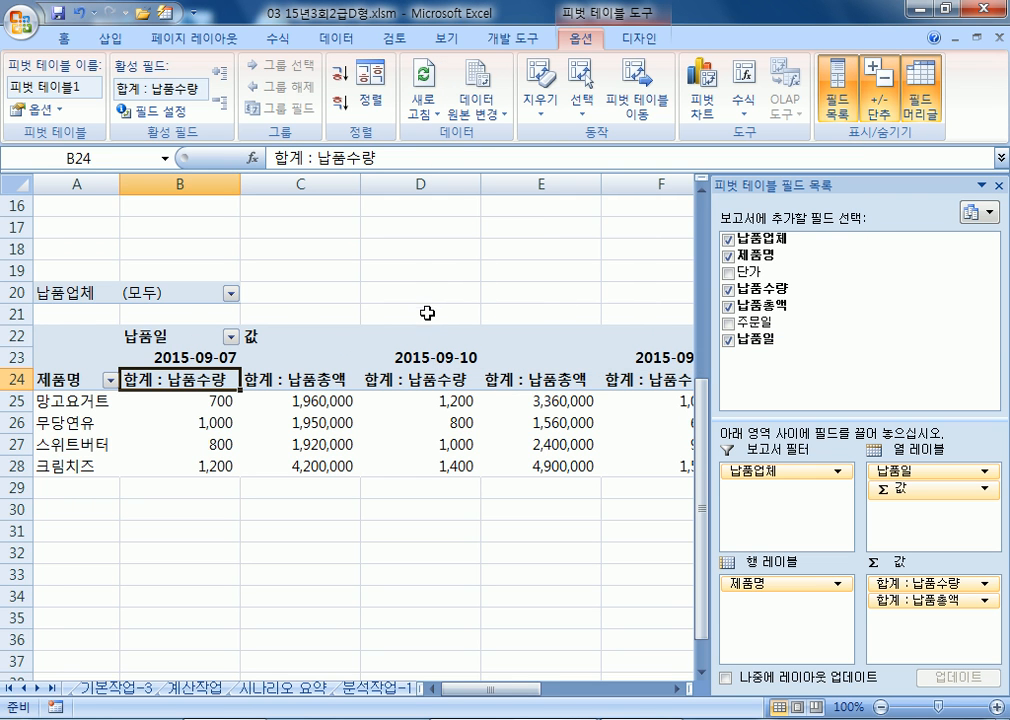
left_click(57, 39)
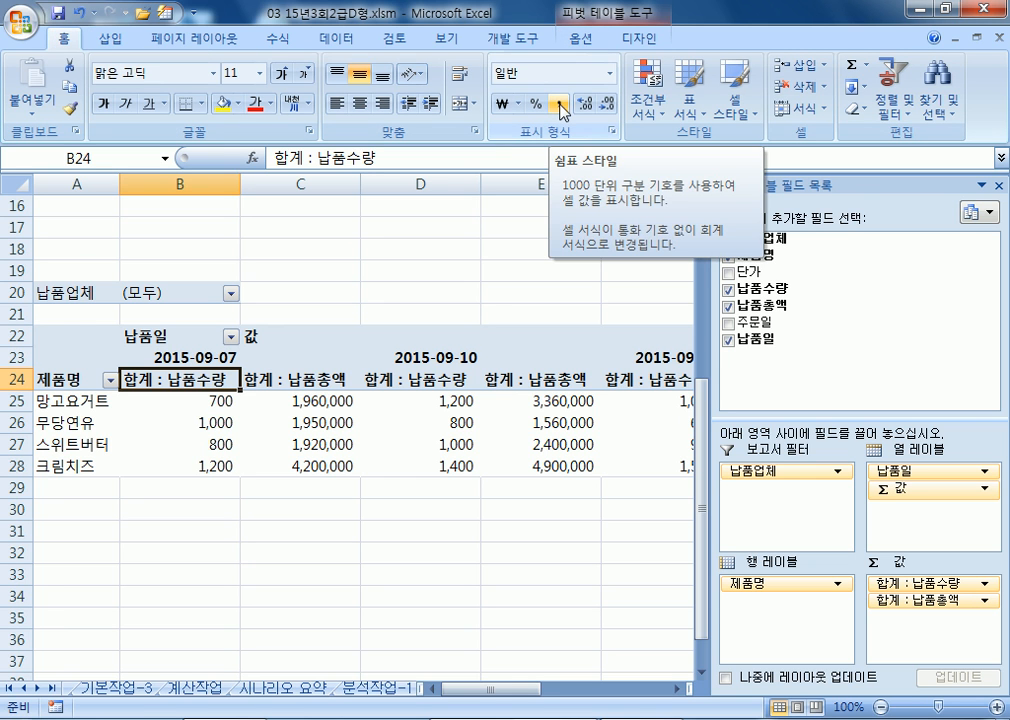
left_click(283, 421)
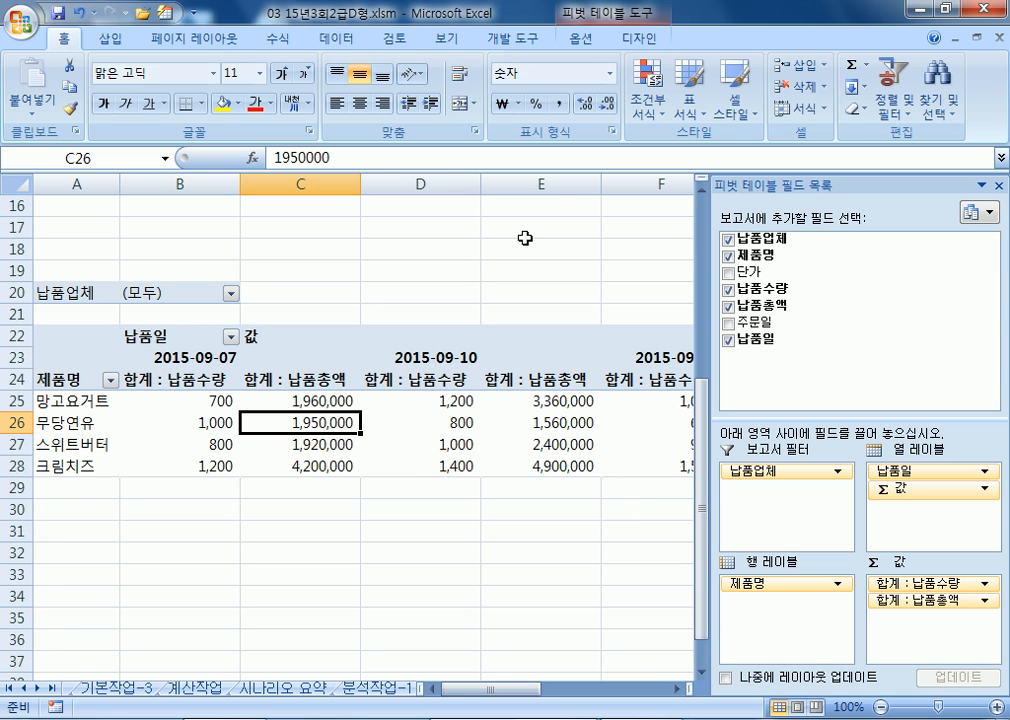
- Display the PivotTable in compact form (압축 형식) for comparison and return it to outline form (개요 형식)
left_click(650, 40)
left_click(138, 112)
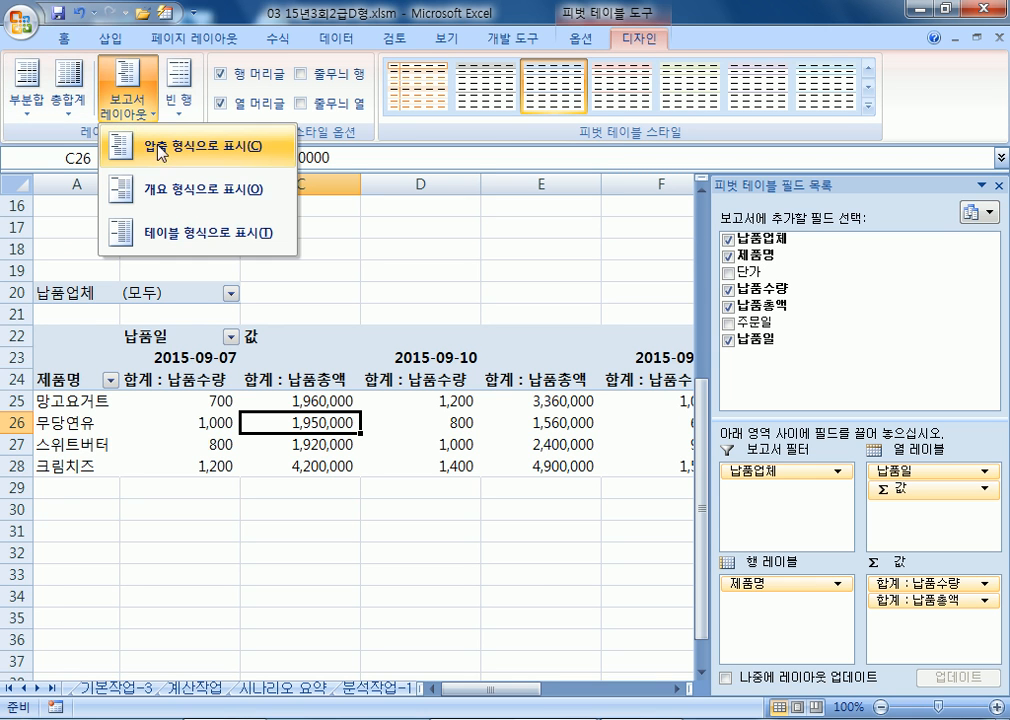
left_click(170, 152)
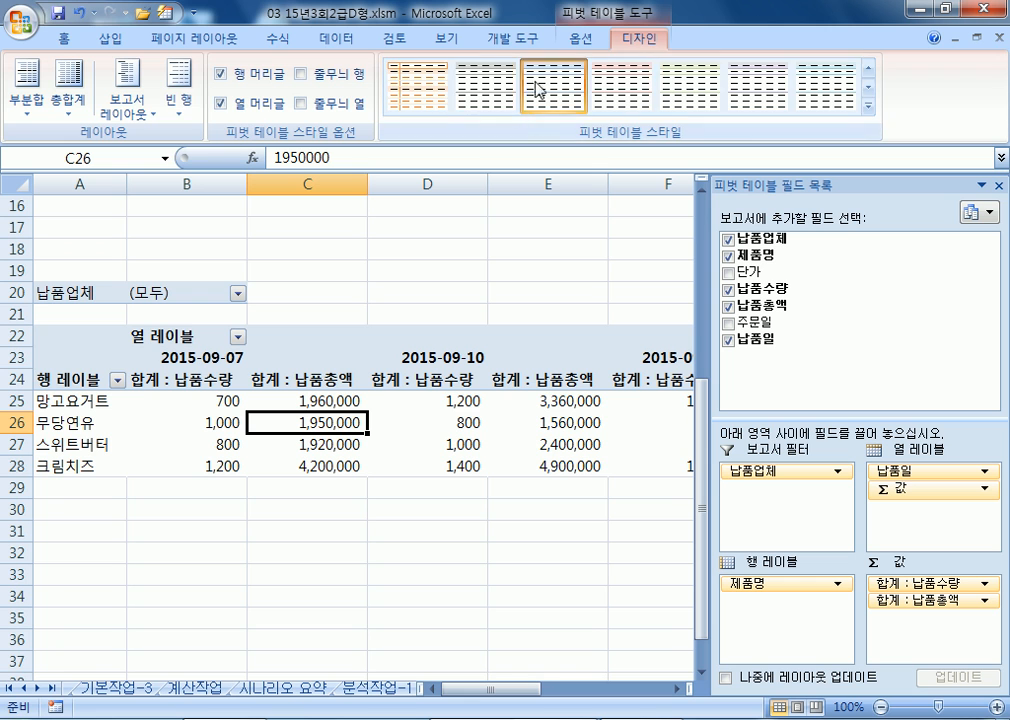
left_click(125, 113)
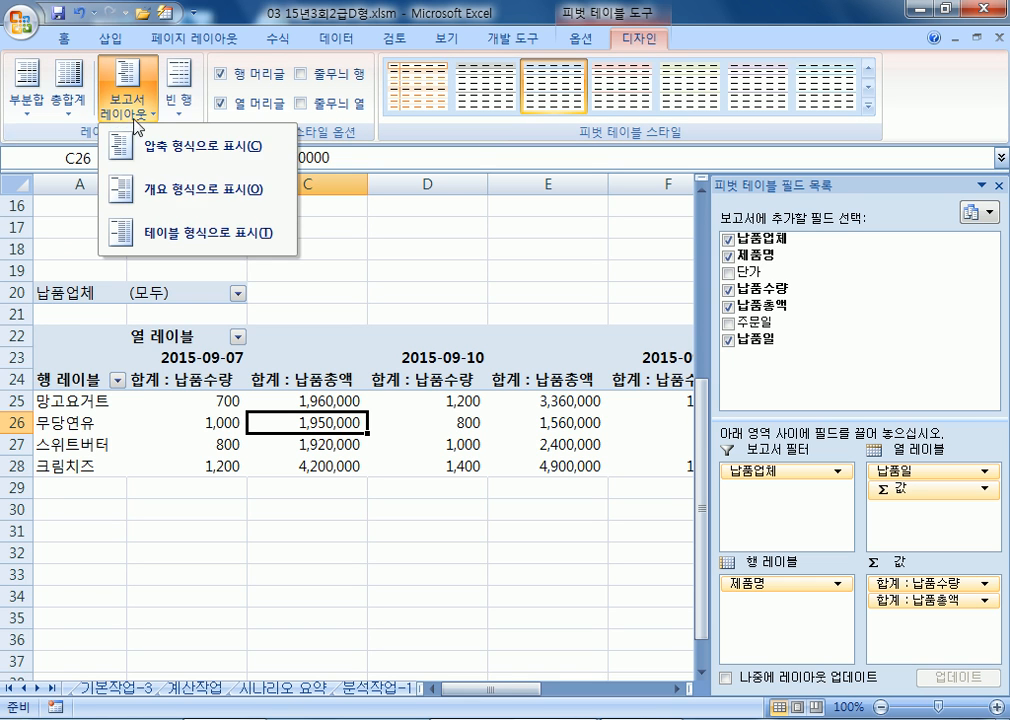
left_click(167, 193)
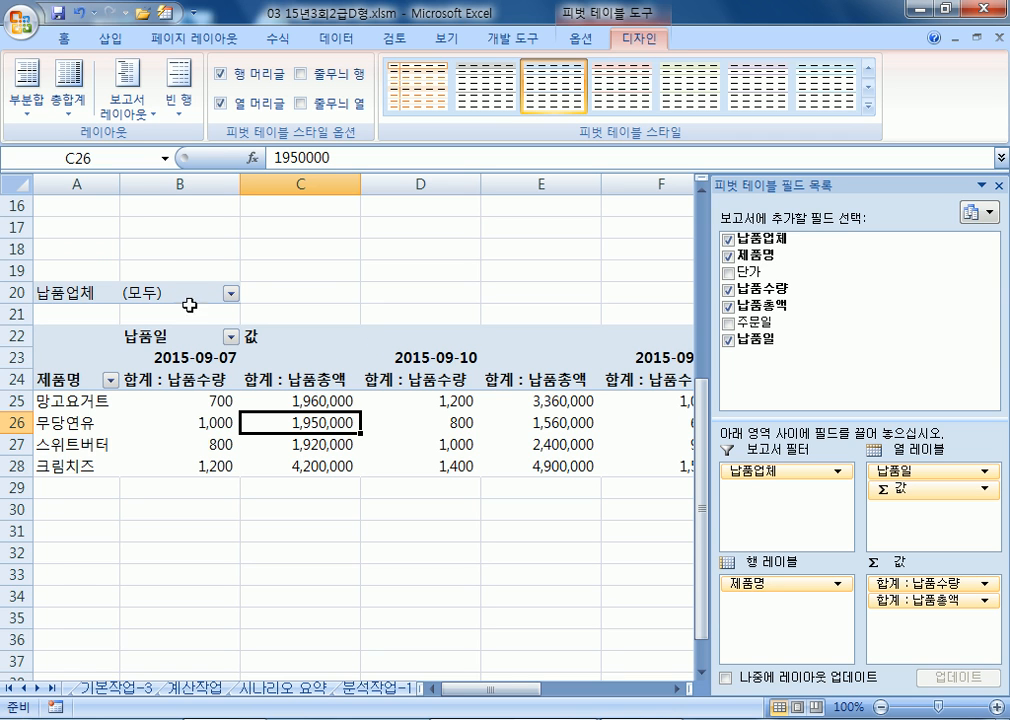
- Try the tabular report layout (테이블 형식) and switch the PivotTable to compact form (압축 형식)
left_click(125, 110)
left_click(170, 237)
left_click(127, 106)
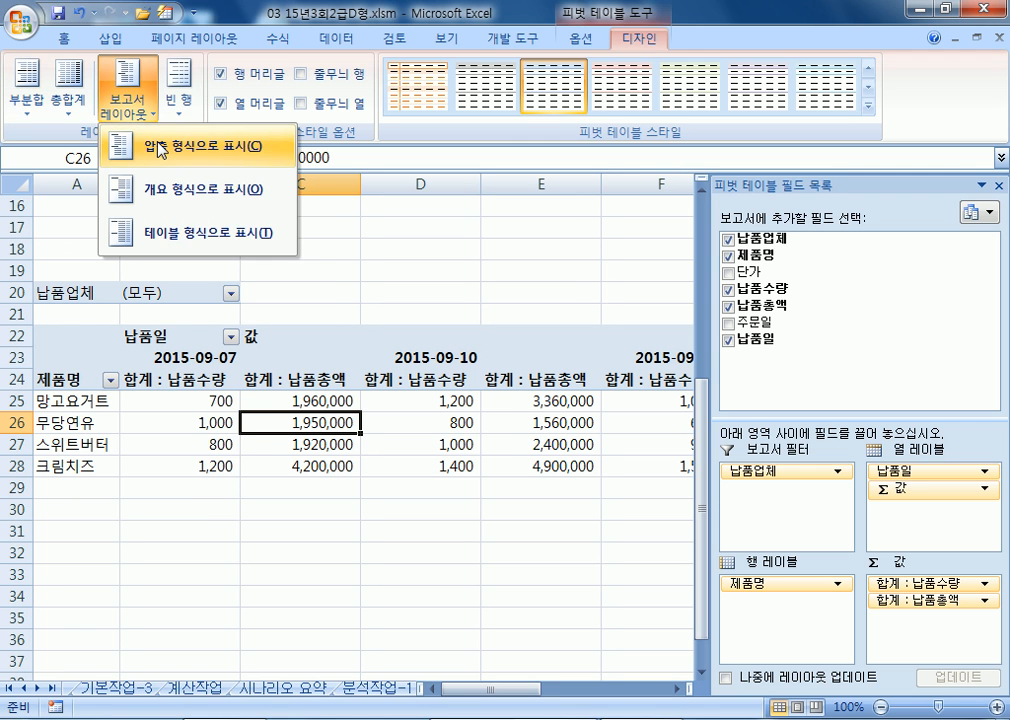
left_click(155, 145)
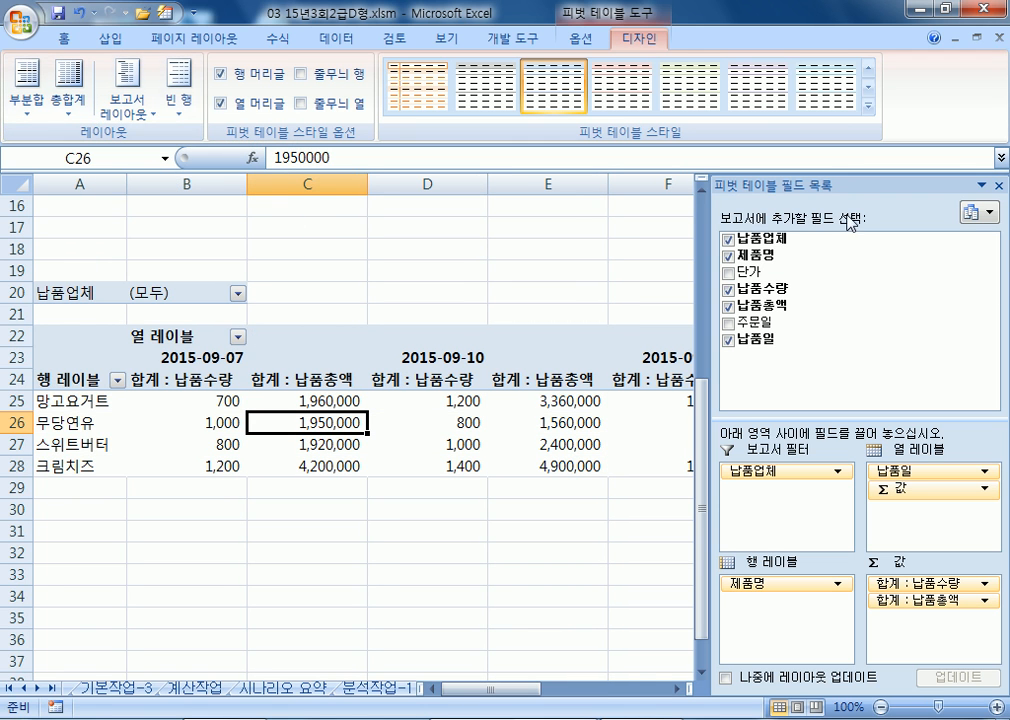
- Float the field list, move Σ 값 to the row labels, and compare the outline and tabular report layouts
left_click_drag(787, 187, 731, 21)
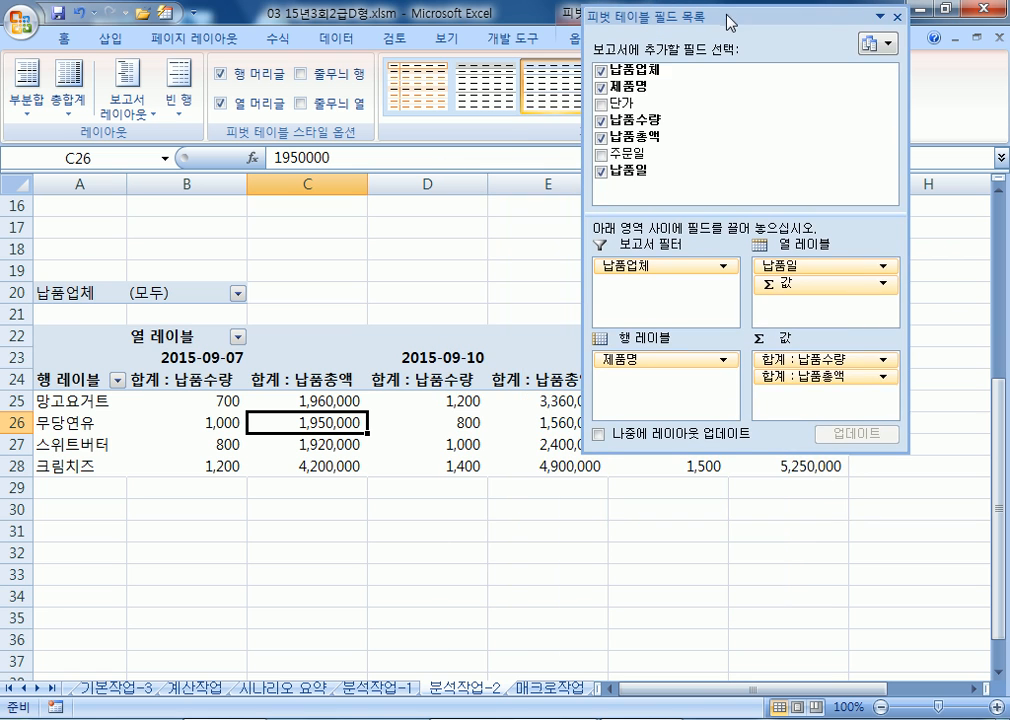
left_click_drag(787, 289, 678, 392)
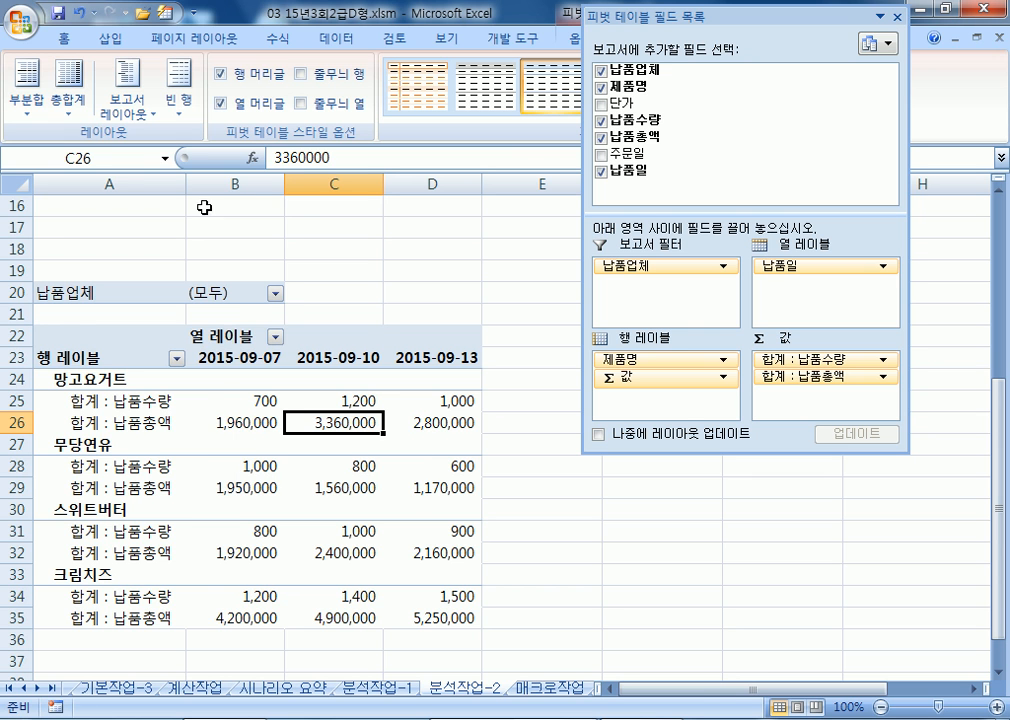
left_click(128, 105)
left_click(169, 186)
left_click(128, 105)
left_click(188, 233)
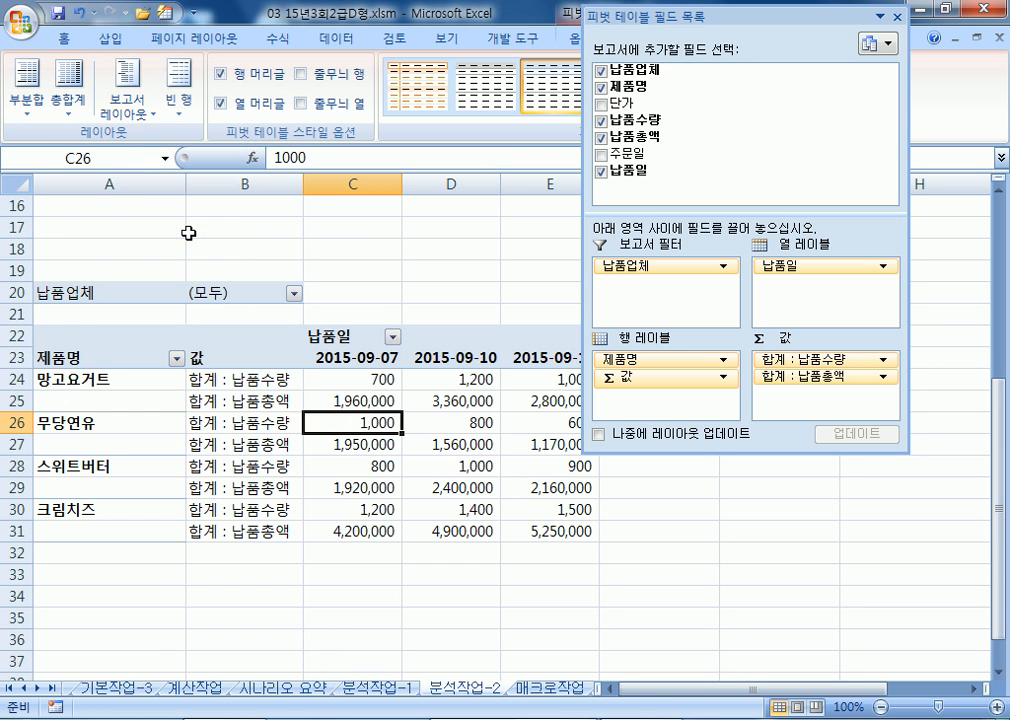
- Display the PivotTable in compact form (압축 형식) and move Σ 값 from the row labels back to the column labels
left_click(128, 103)
left_click(170, 152)
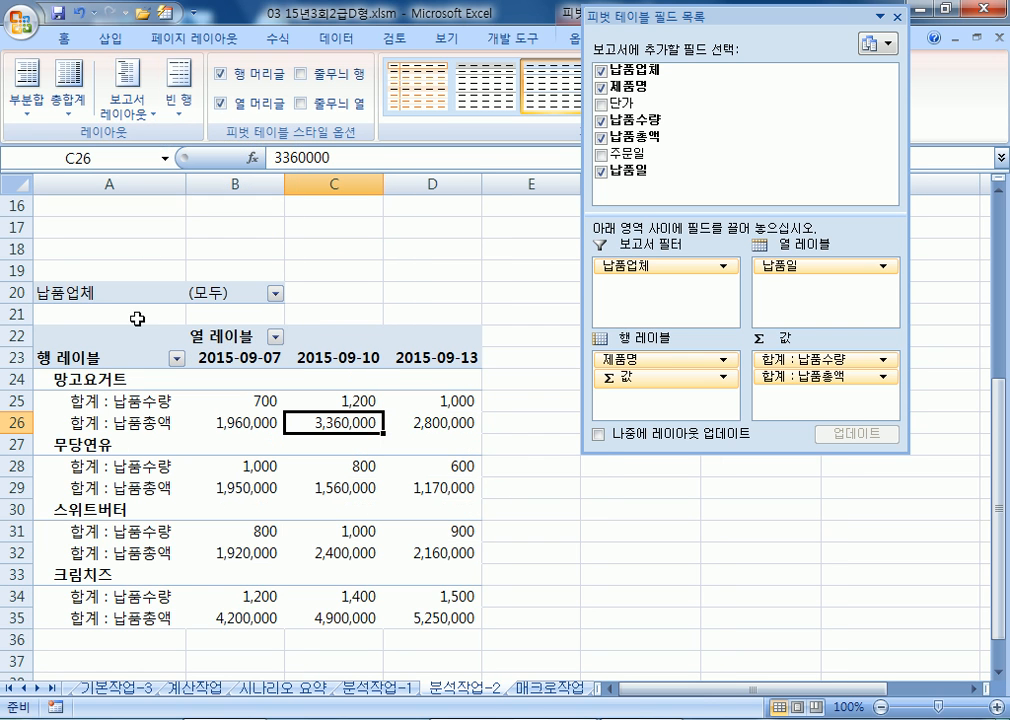
left_click_drag(615, 377, 815, 280)
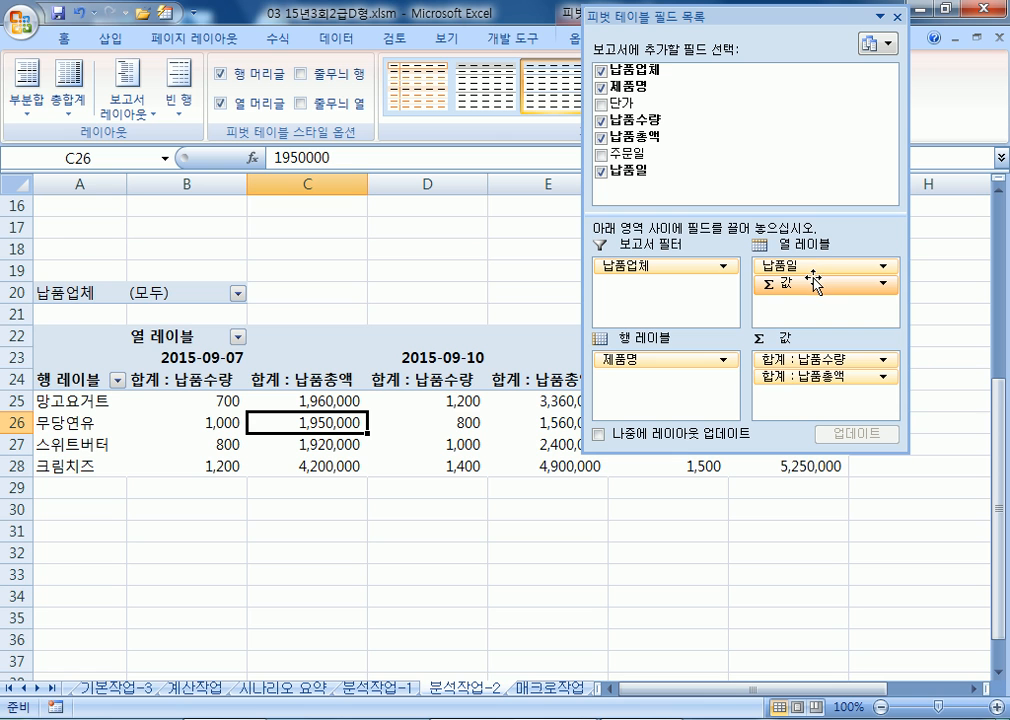
- Compare the tabular, outline and compact report layouts with Σ 값 in the columns, ending in outline form (개요 형식)
left_click(127, 100)
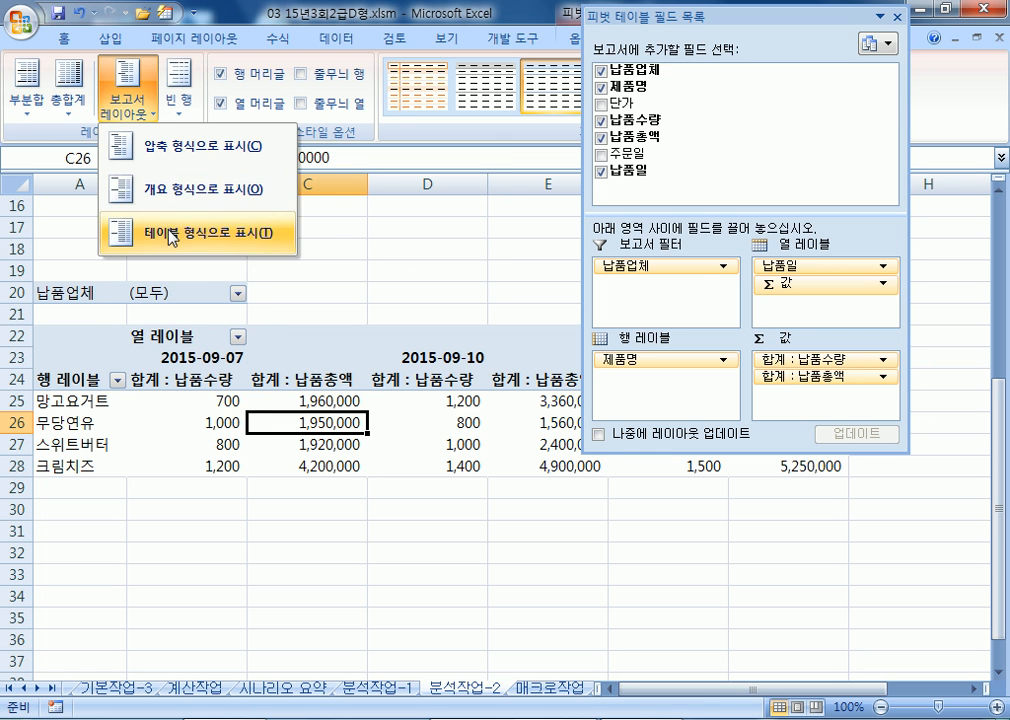
left_click(115, 233)
left_click(128, 105)
left_click(165, 198)
left_click(128, 102)
left_click(170, 160)
left_click(127, 105)
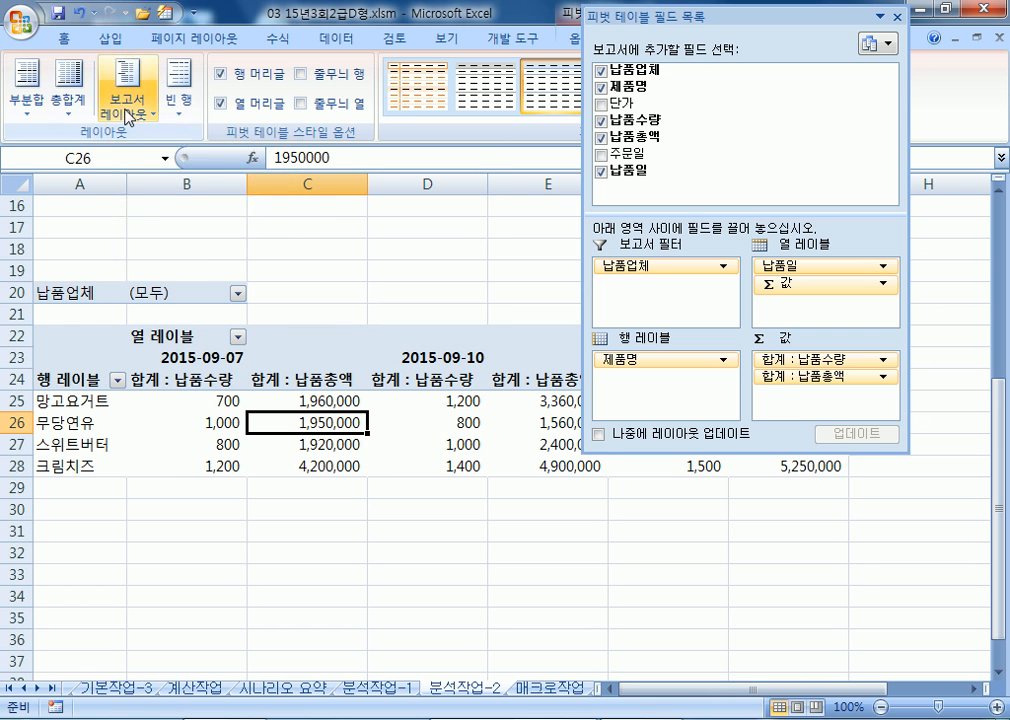
left_click(160, 188)
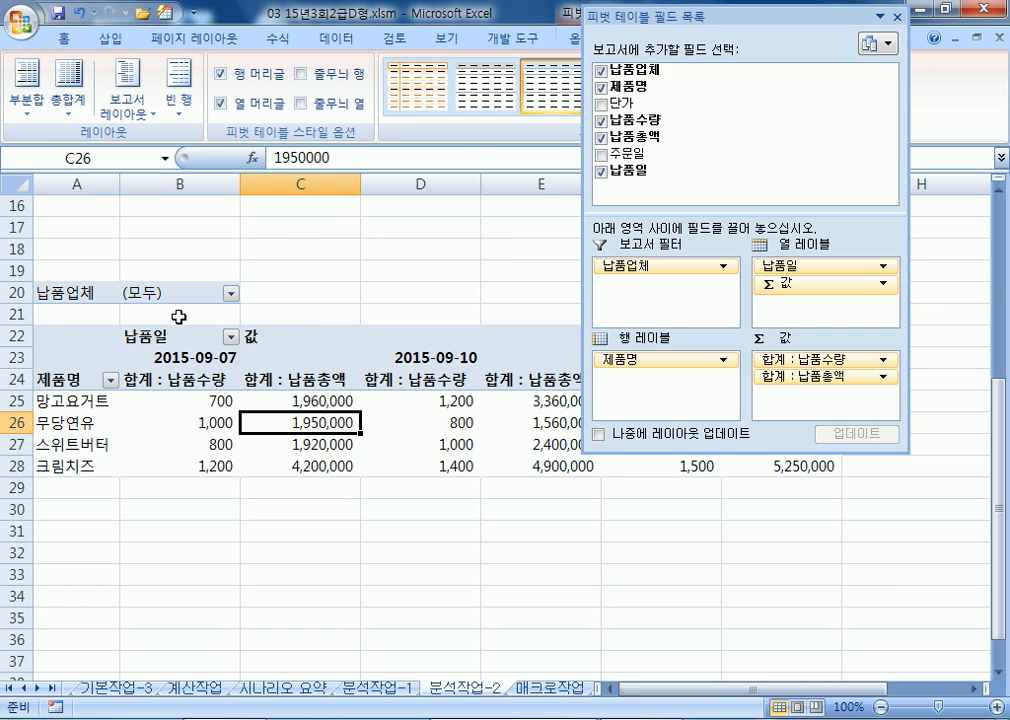
- Move Σ 값 to the row labels and back to the column labels, and dock the floating PivotTable field list
left_click_drag(825, 285, 662, 392)
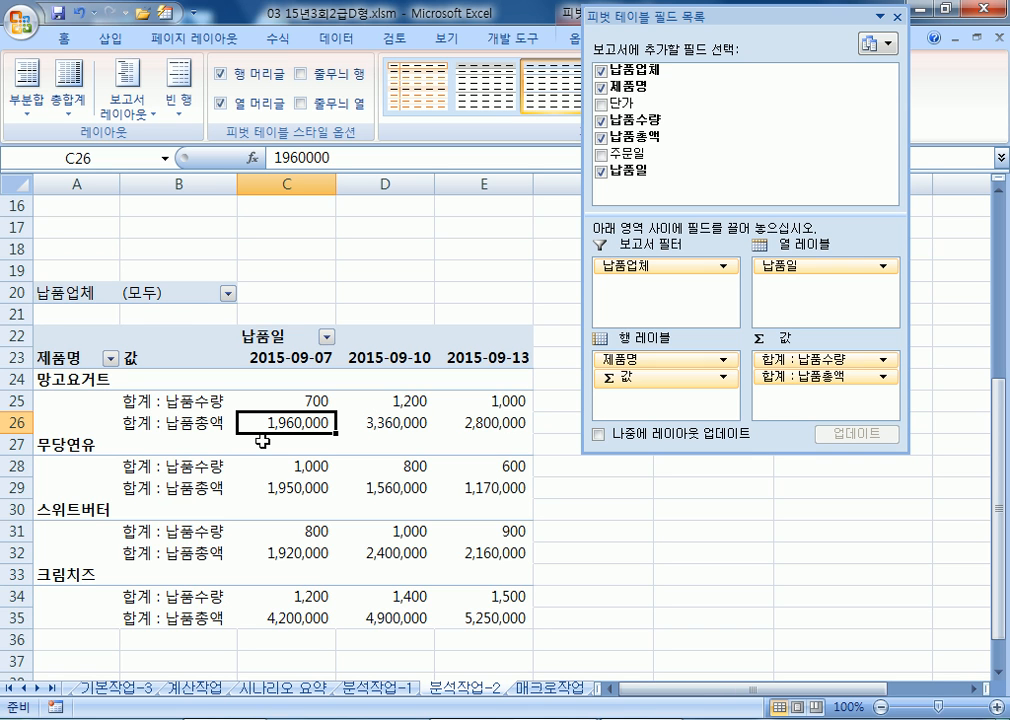
left_click_drag(660, 377, 836, 319)
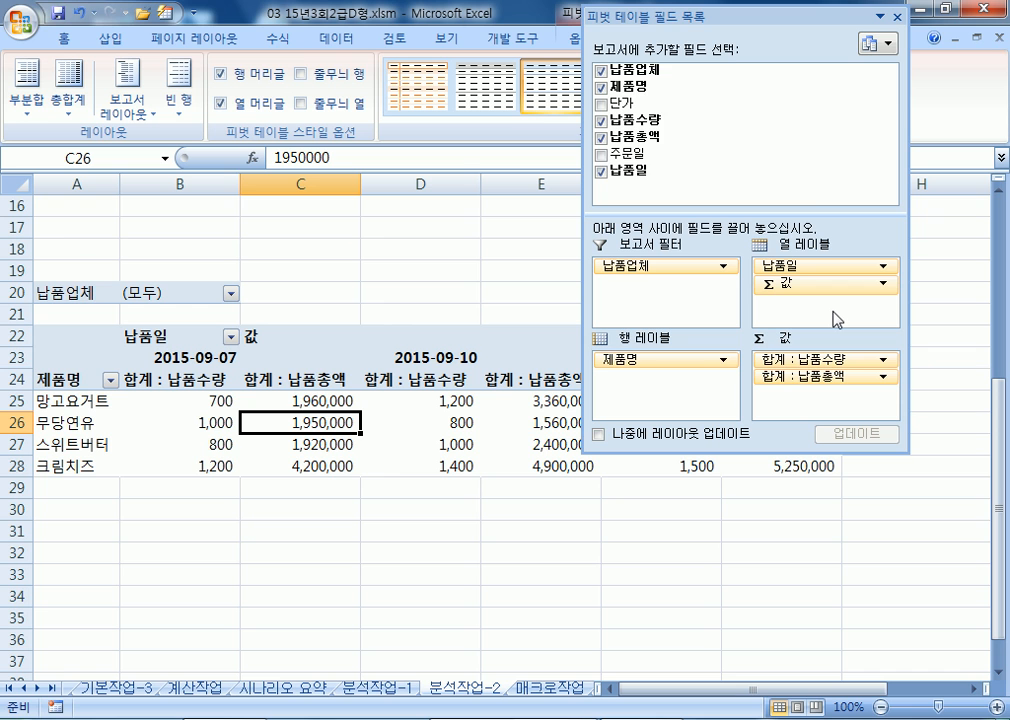
double_click(770, 18)
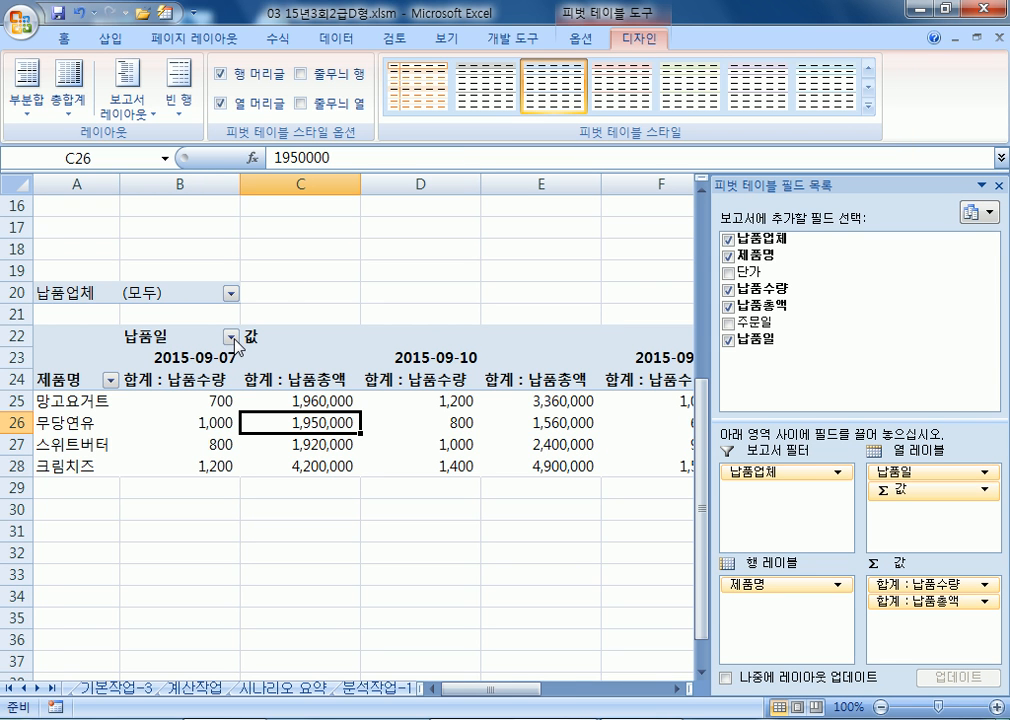
- Filter the PivotTable's 납품업체 report filter to 신선마트 and switch it to 한국백화점
left_click(231, 294)
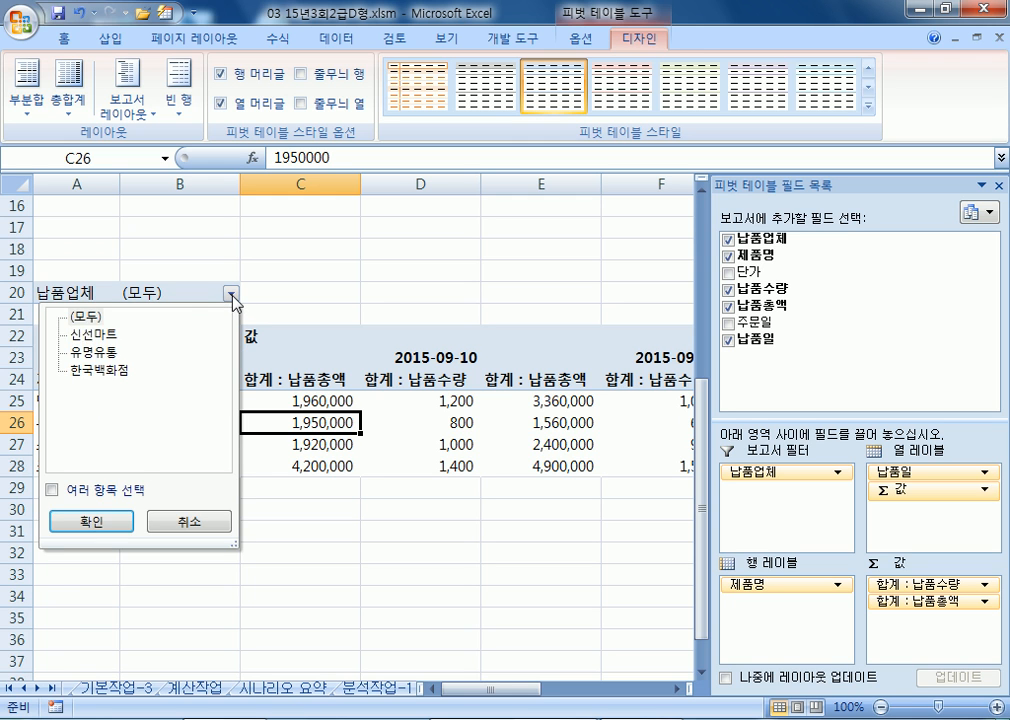
left_click(93, 334)
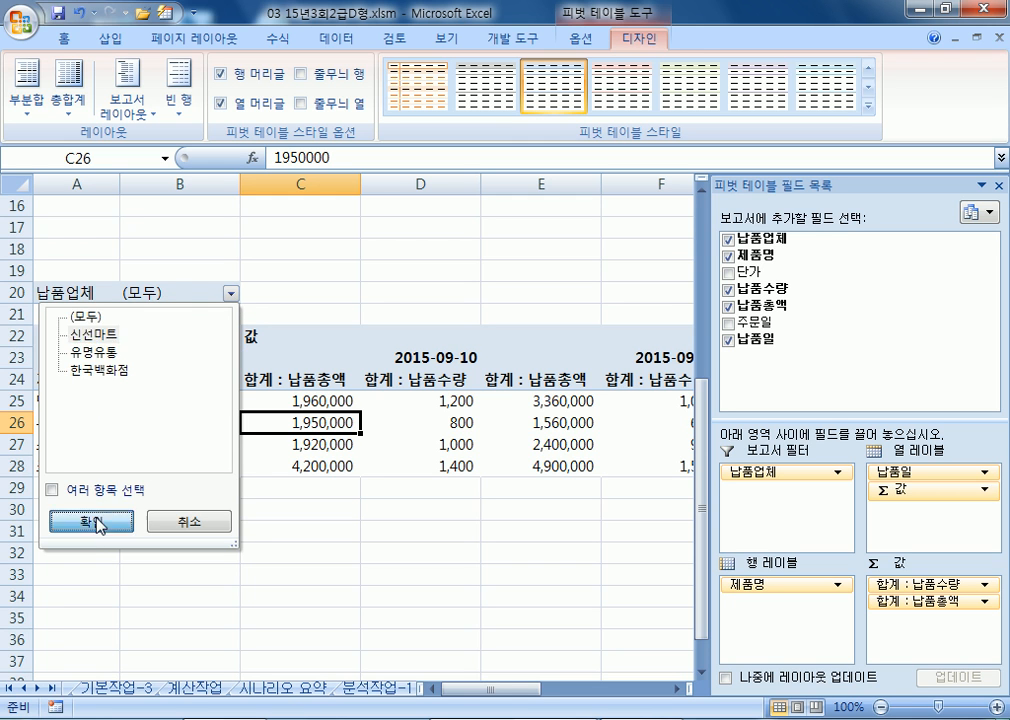
left_click(96, 522)
left_click(231, 293)
left_click(100, 370)
left_click(97, 520)
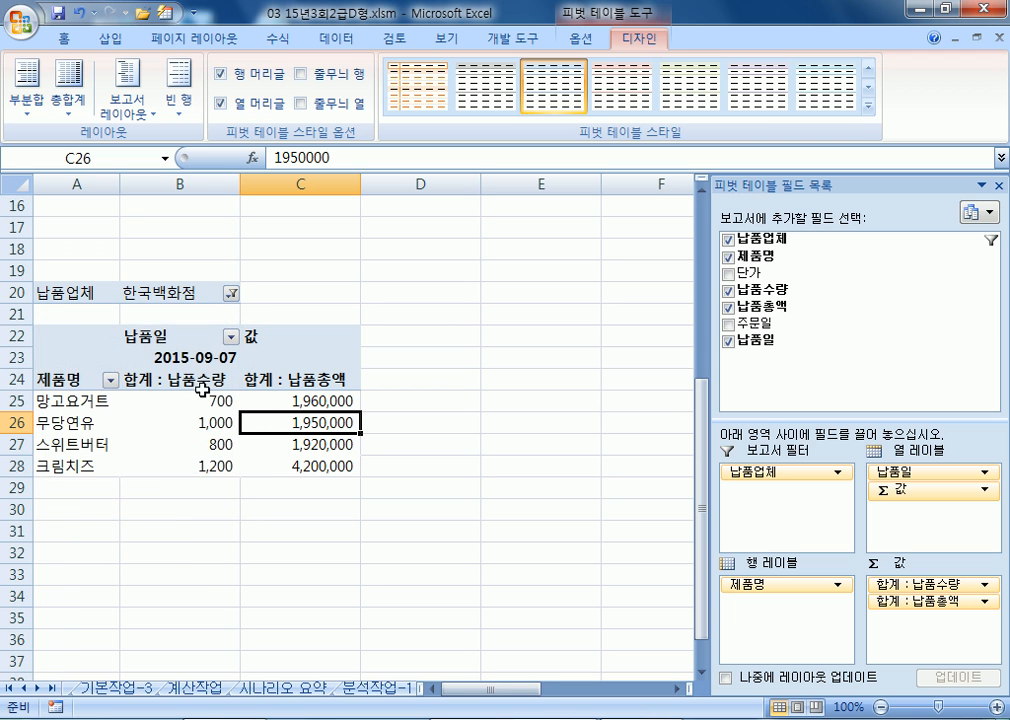
- Set the 납품업체 report filter to 유명유통 and return it to (모두)
left_click(231, 293)
left_click(100, 351)
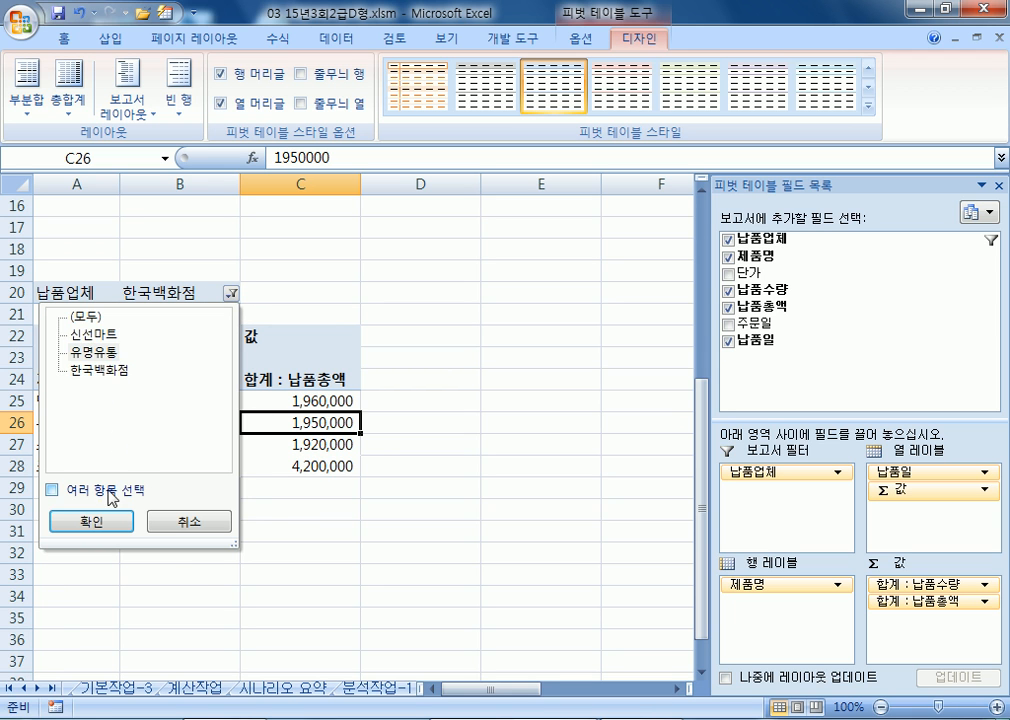
left_click(97, 521)
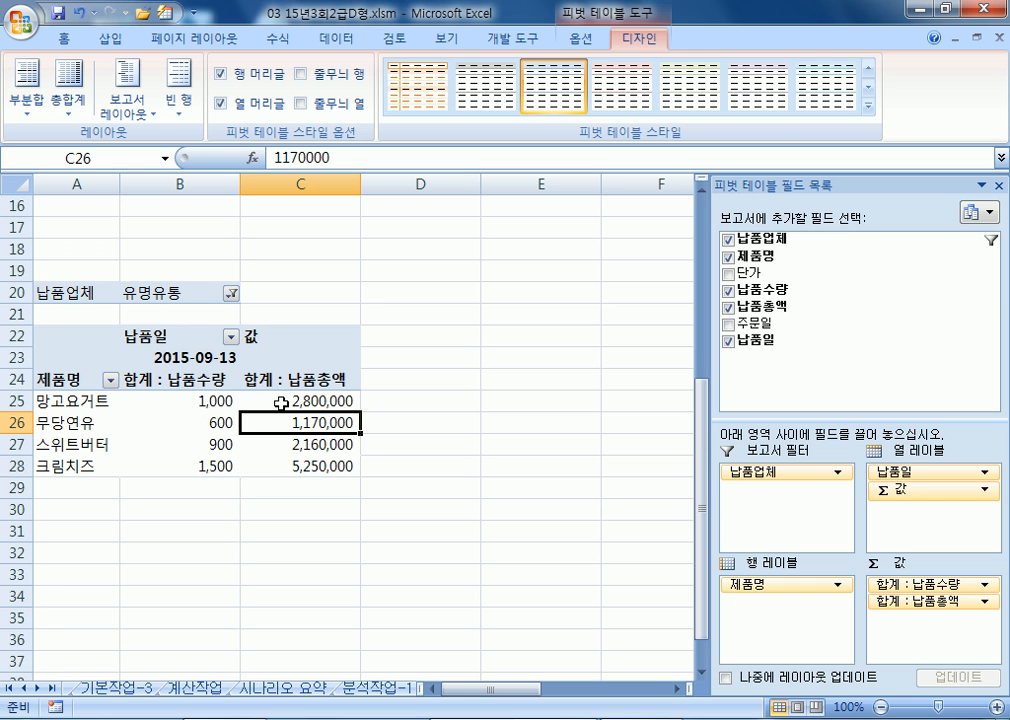
mouse_move(281, 403)
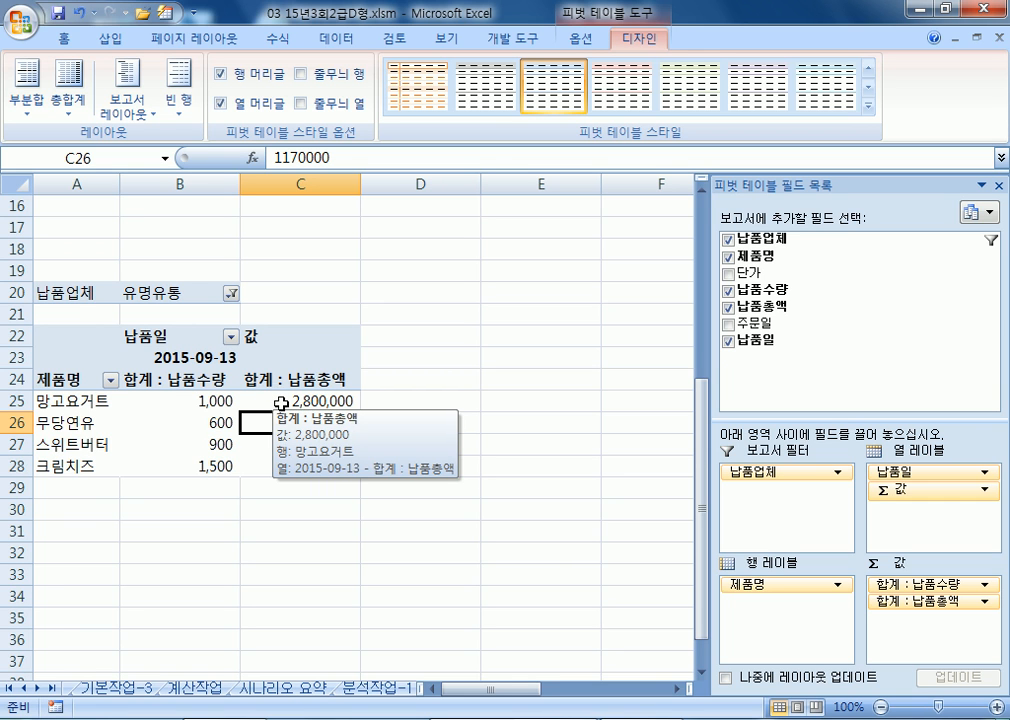
left_click(231, 293)
left_click(88, 316)
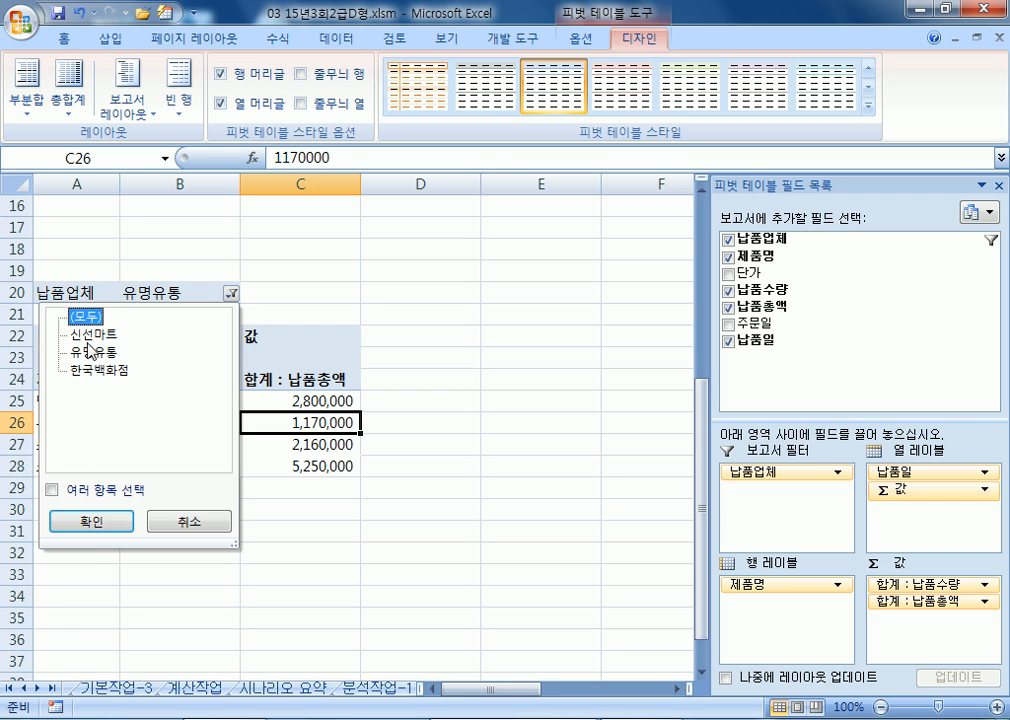
left_click(91, 521)
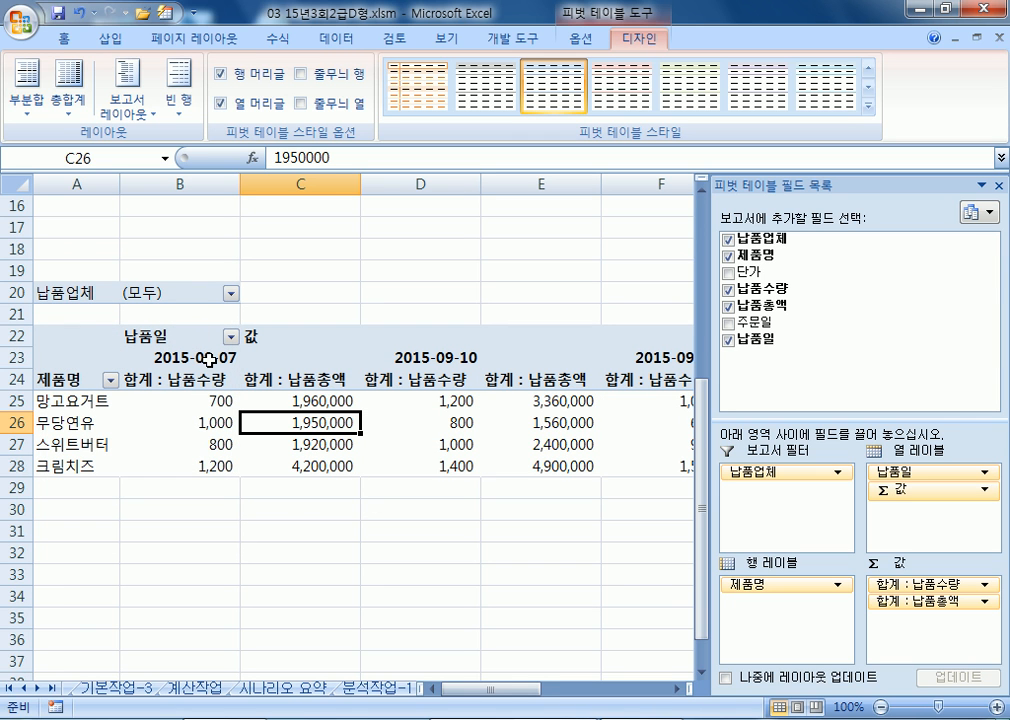
- Filter the 제품명 row field to 무당연유 and 크림치즈, and restore all products
left_click(110, 379)
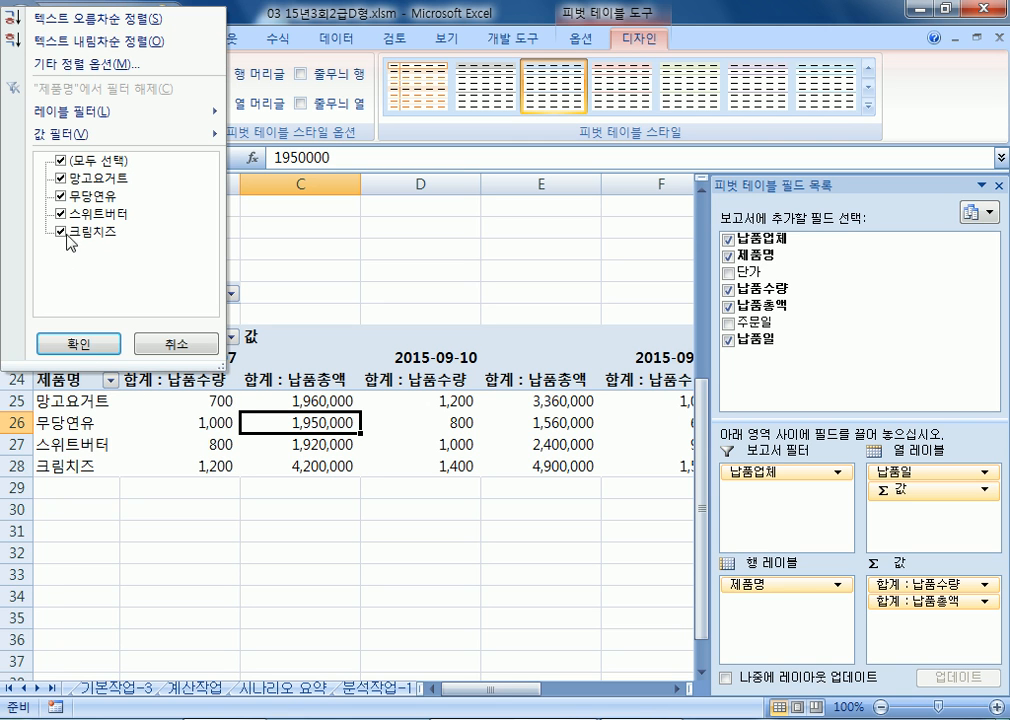
left_click(57, 165)
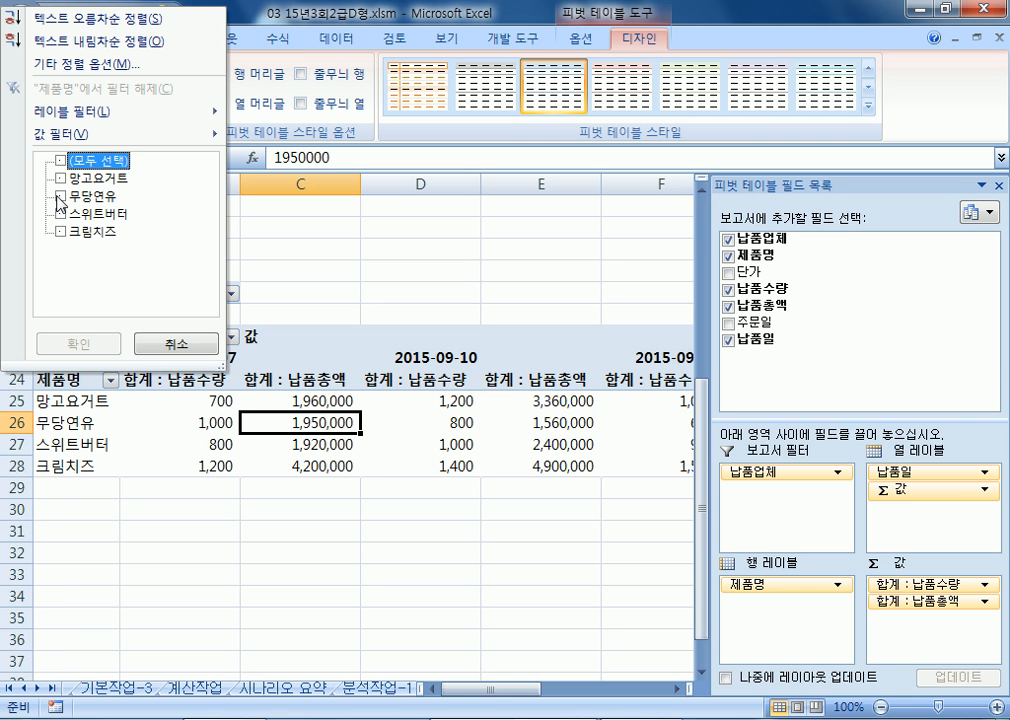
left_click(58, 196)
left_click(58, 197)
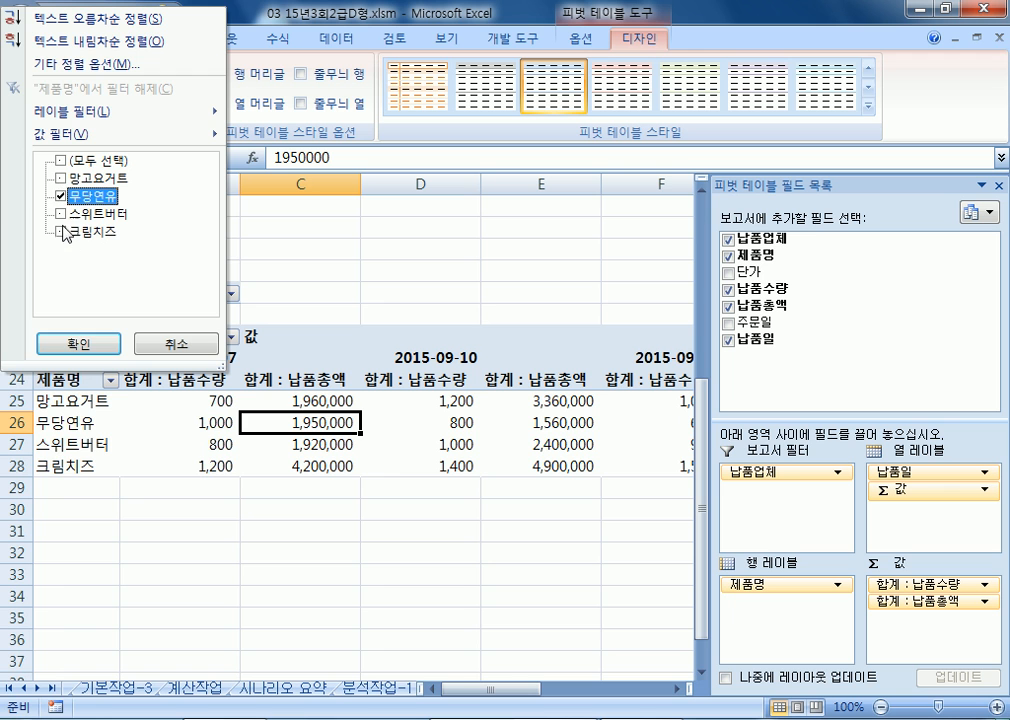
left_click(60, 234)
left_click(79, 343)
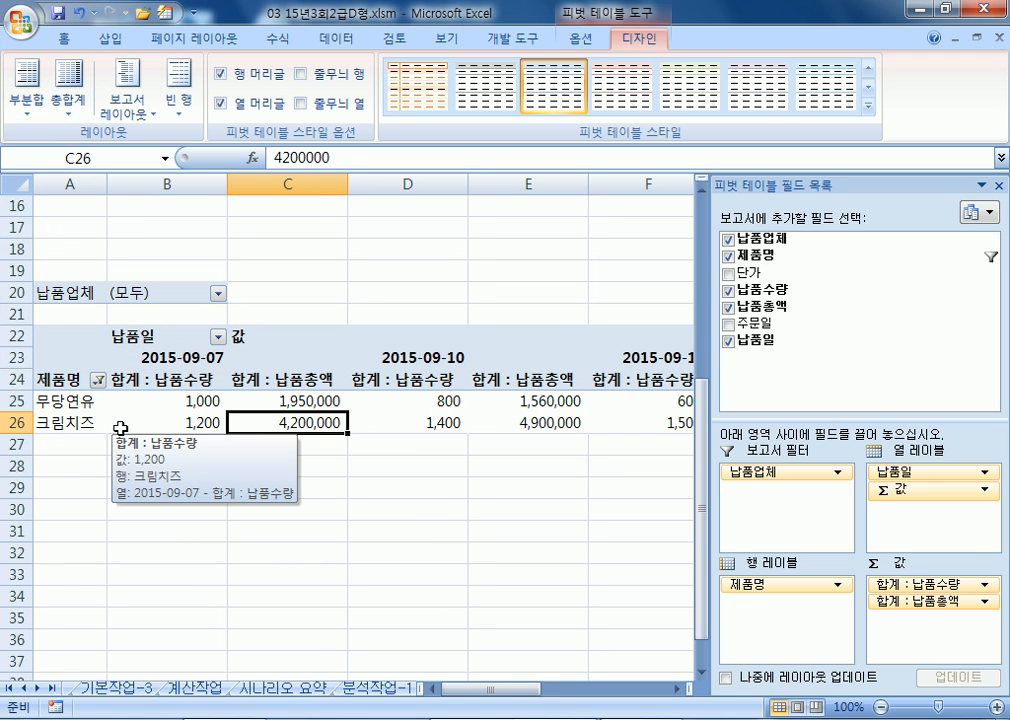
left_click(97, 379)
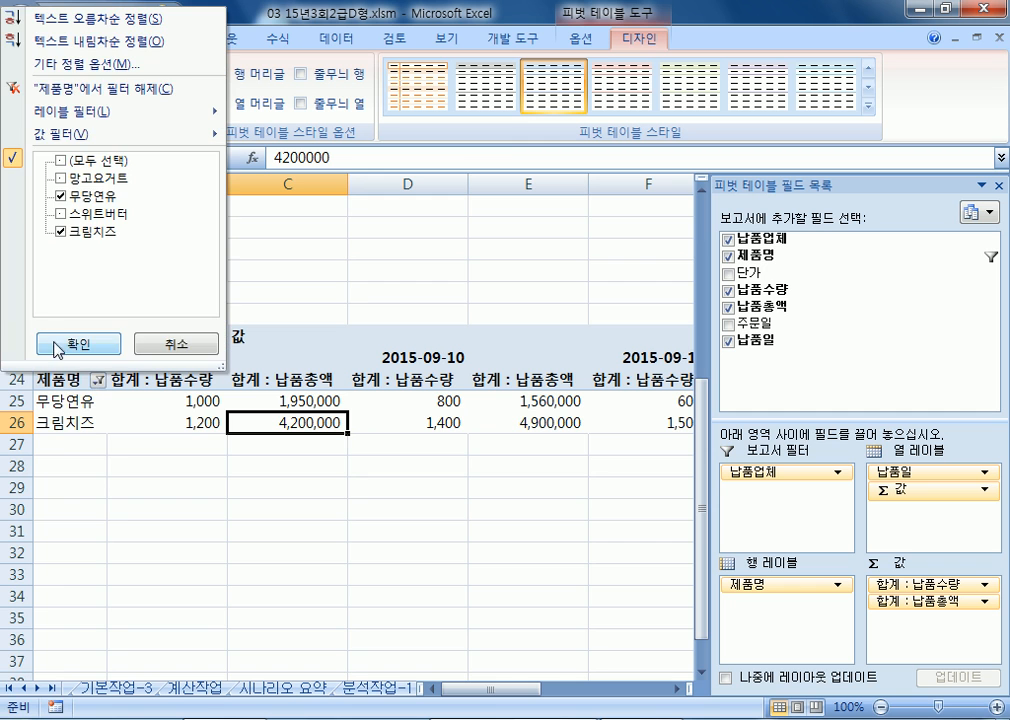
left_click(61, 160)
left_click(72, 346)
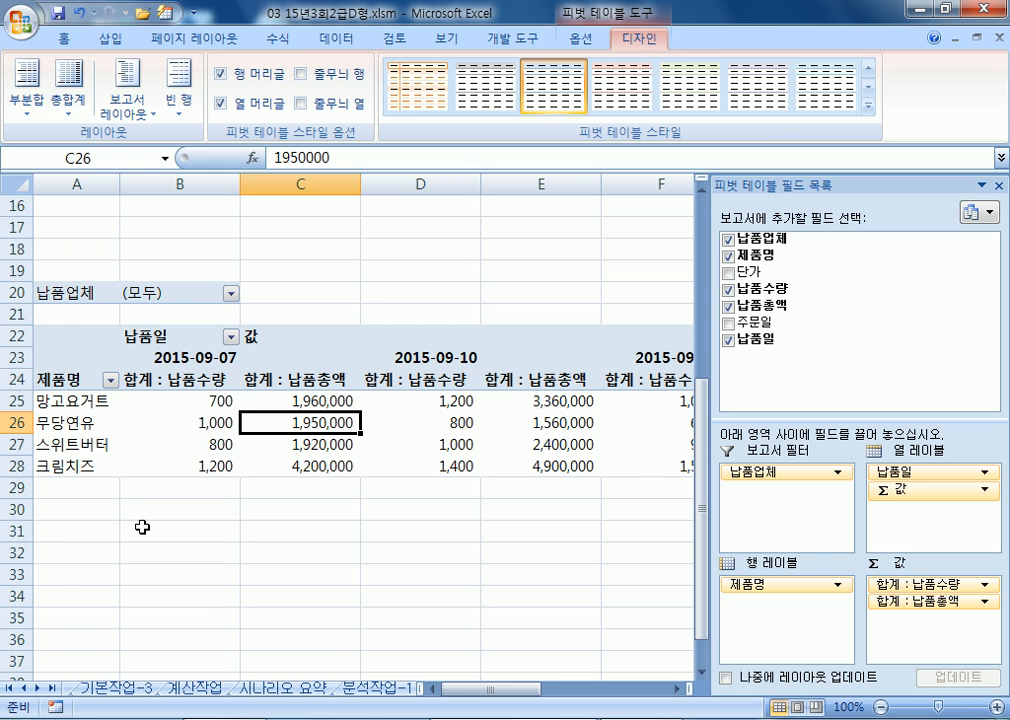
- Go to the 매크로작업 sheet and mark the ranges B12:C13 and E12:F13 below the table
left_click(374, 690)
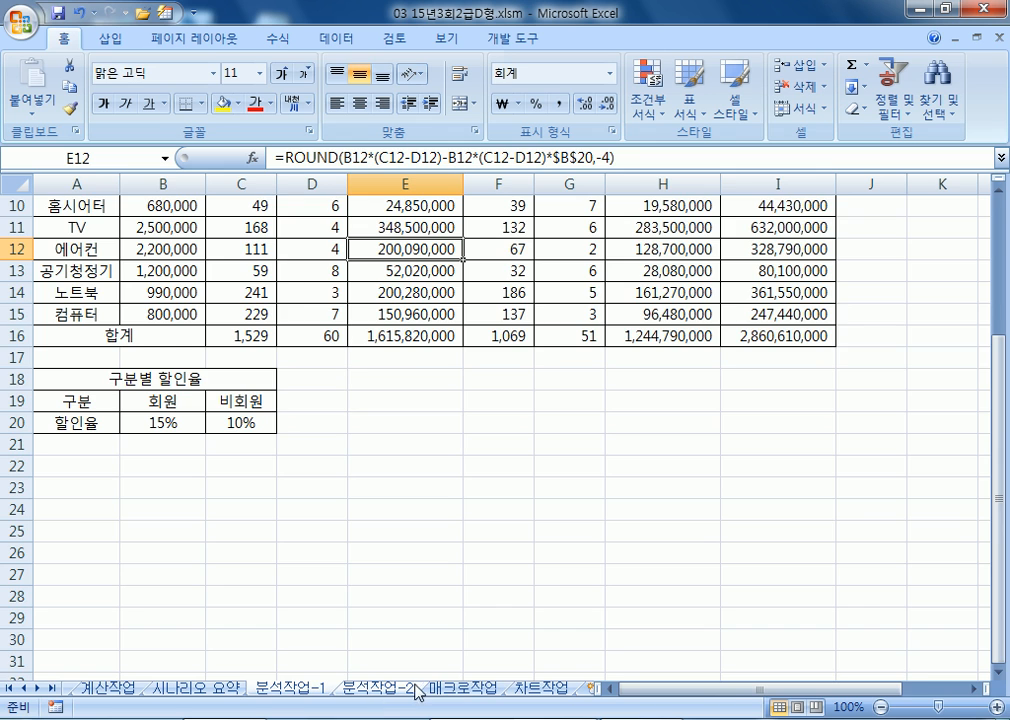
left_click(458, 690)
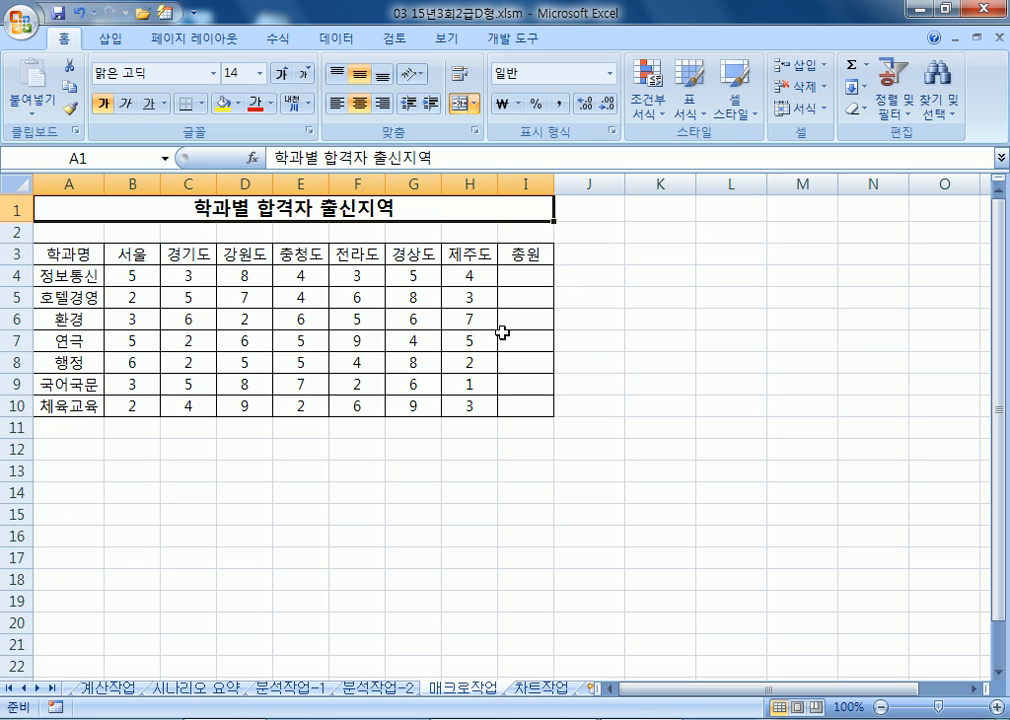
left_click_drag(122, 446, 204, 475)
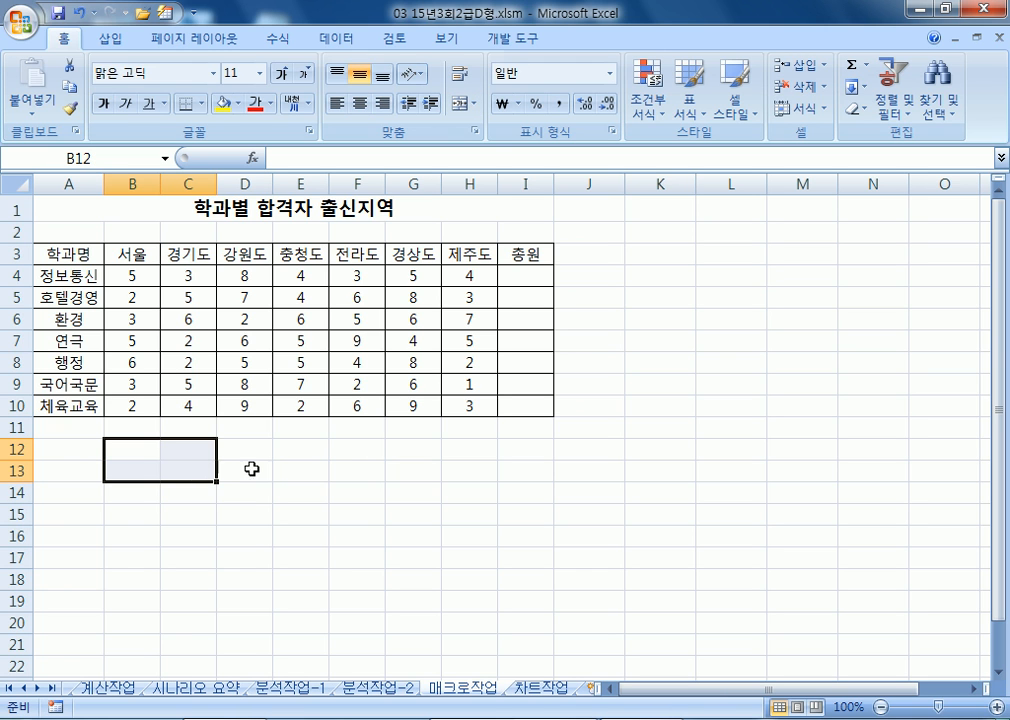
left_click_drag(310, 451, 370, 471)
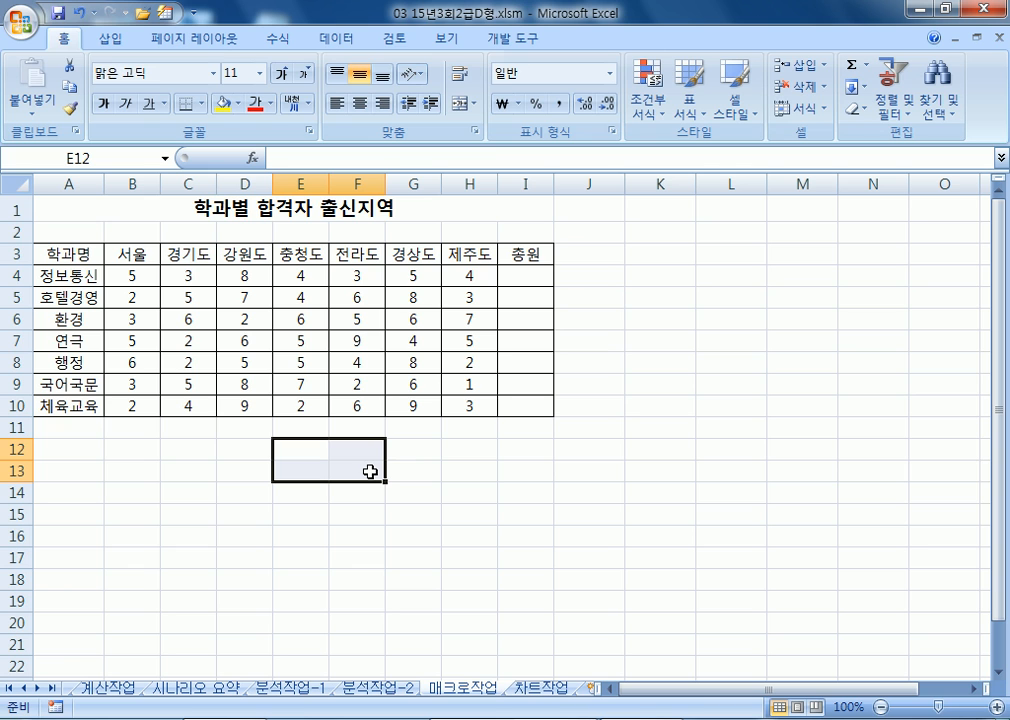
left_click(139, 455)
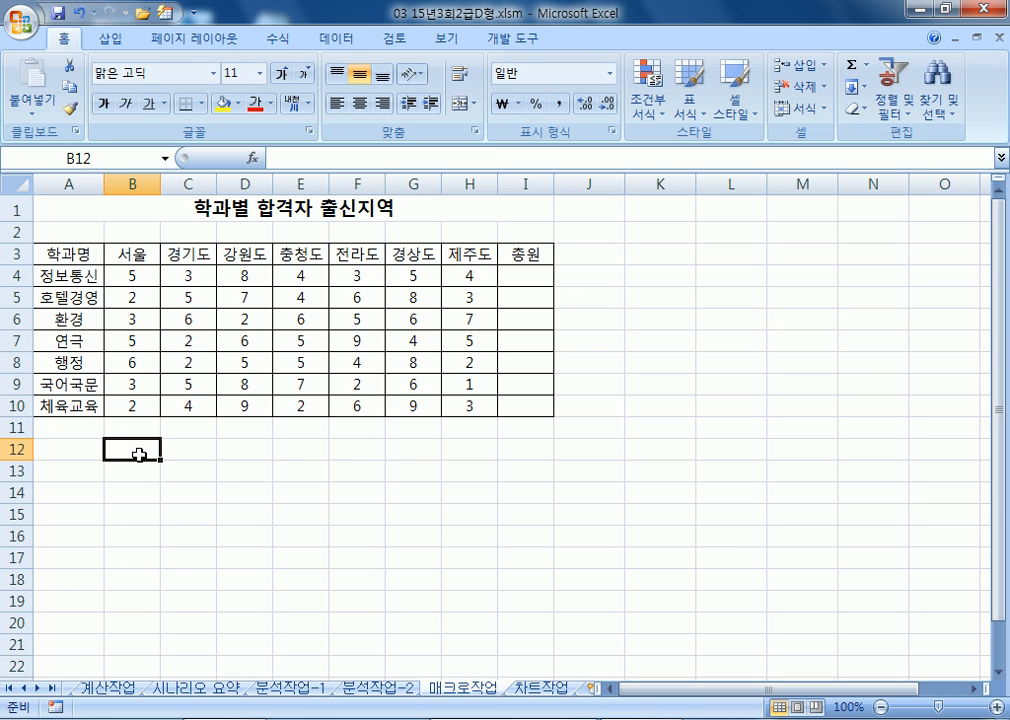
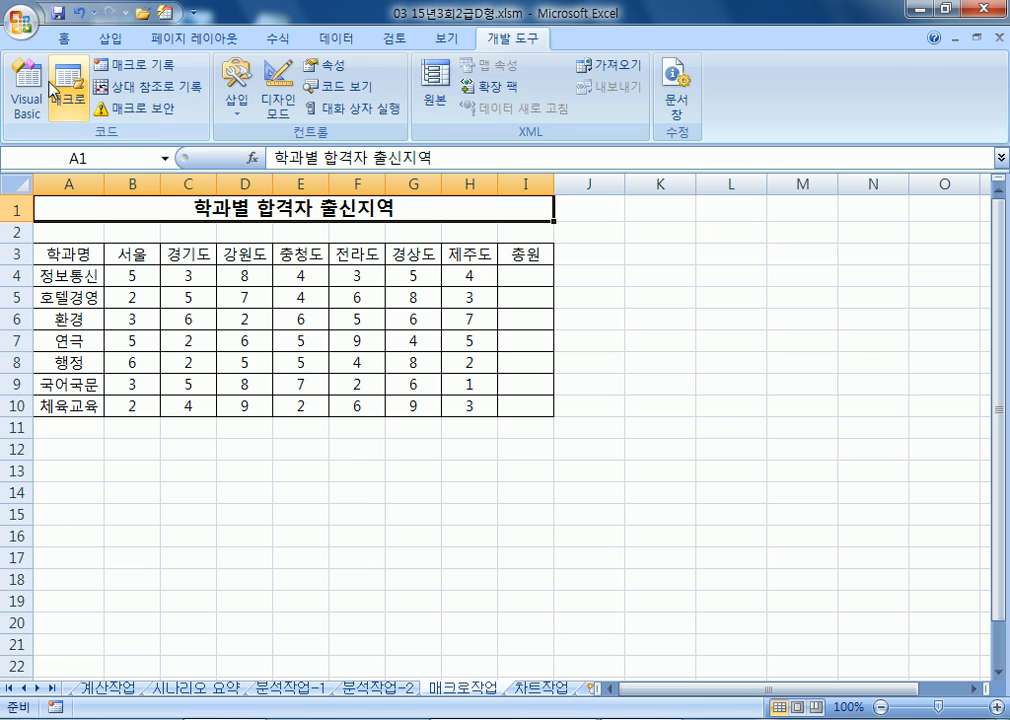
- Draw a rectangle shape covering exactly B12:C13, about 3.02 cm wide and 1.16 cm high
left_click(111, 40)
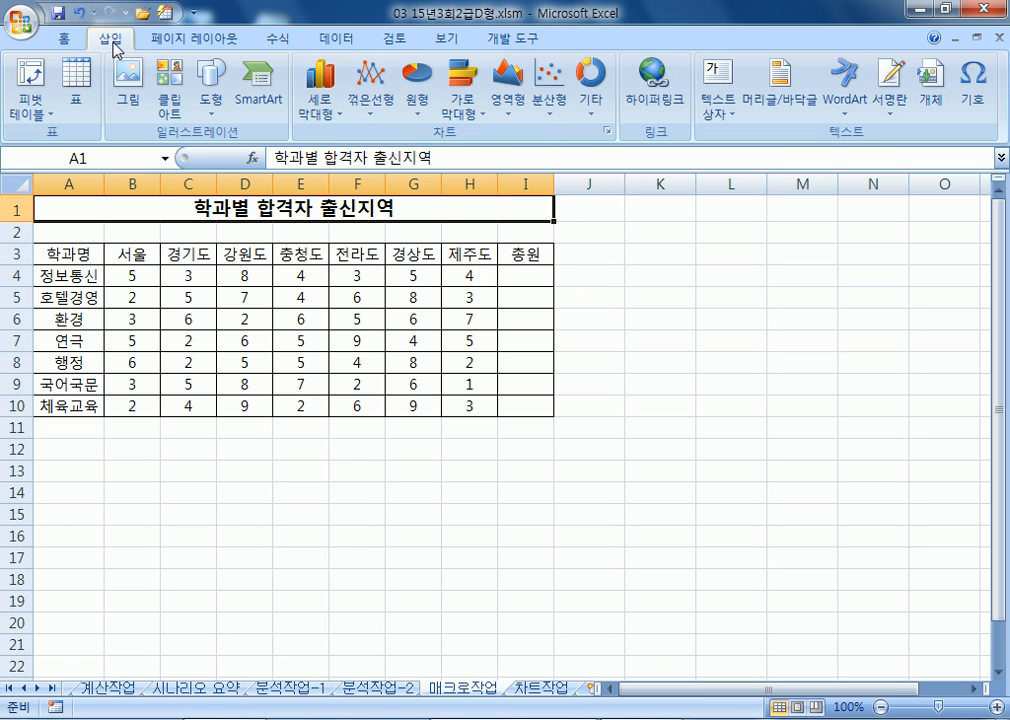
left_click(210, 101)
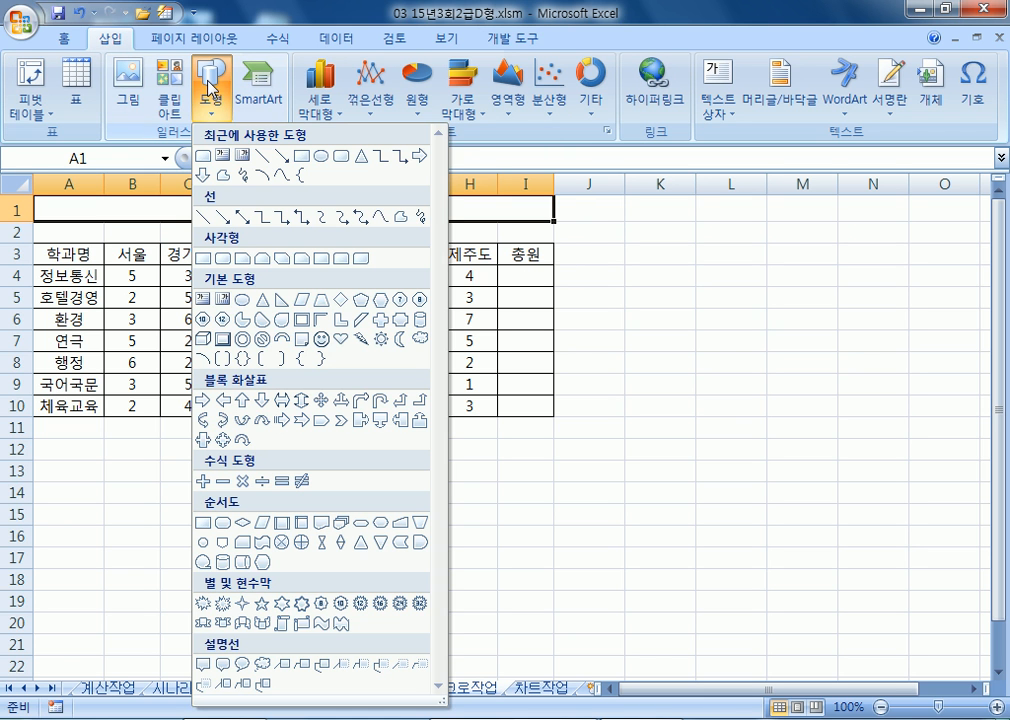
left_click(203, 260)
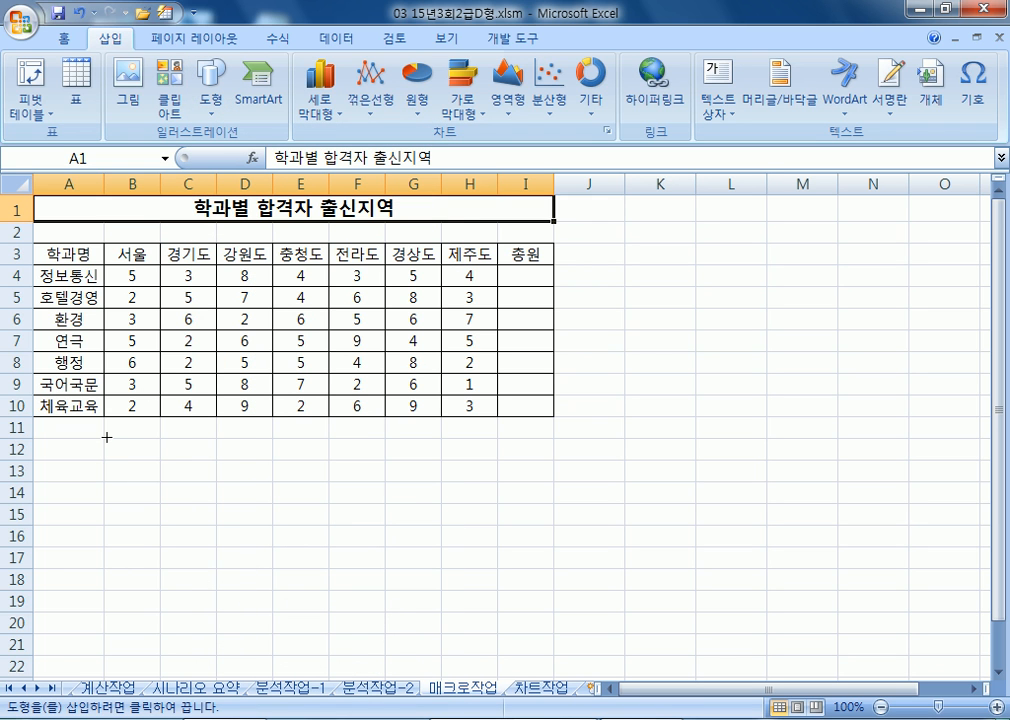
left_click_drag(105, 437, 207, 475)
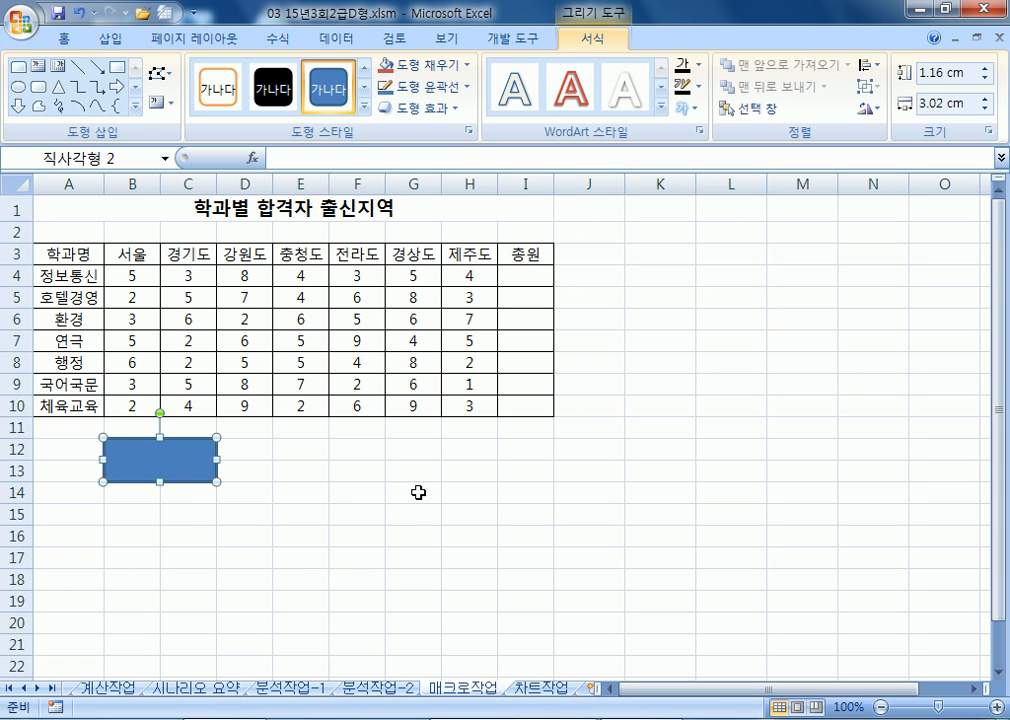
- Label the rectangle over B12:C13 with the text 총원 and deselect it
type("총우")
key("BackSpace")
key("BackSpace")
type("원")
key("Escape")
left_click(276, 492)
- Start recording a macro named 총원 for the rectangle over B12:C13, stored in the current workbook
left_click(189, 463)
left_click_drag(532, 279, 532, 408)
left_click(557, 516)
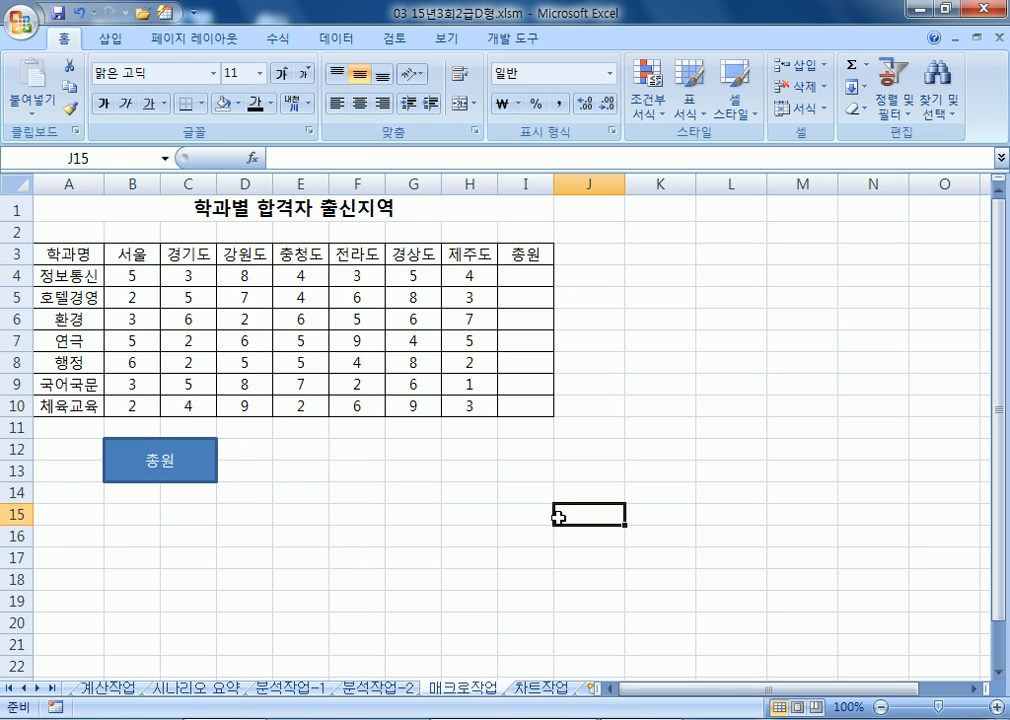
left_click(200, 460)
right_click(200, 460)
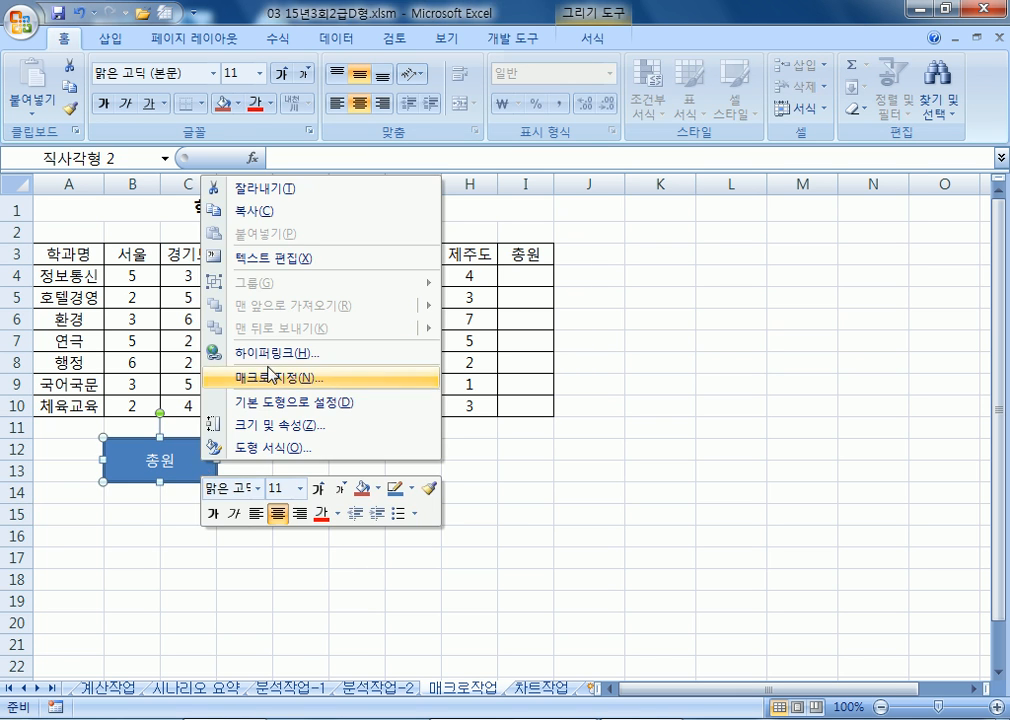
left_click(309, 378)
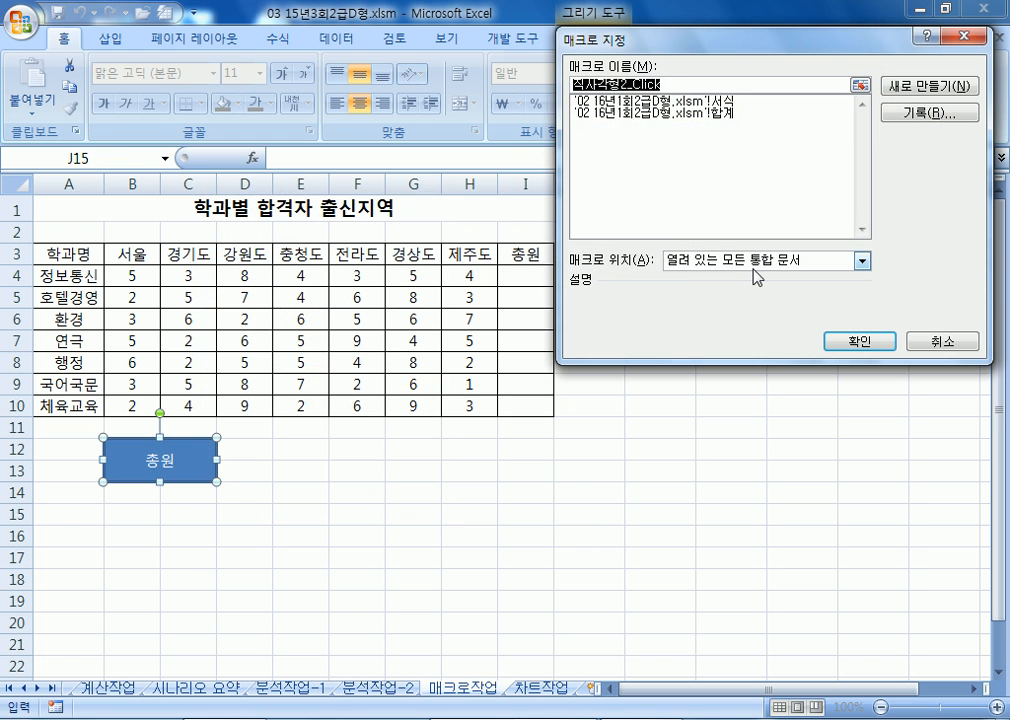
type("총원")
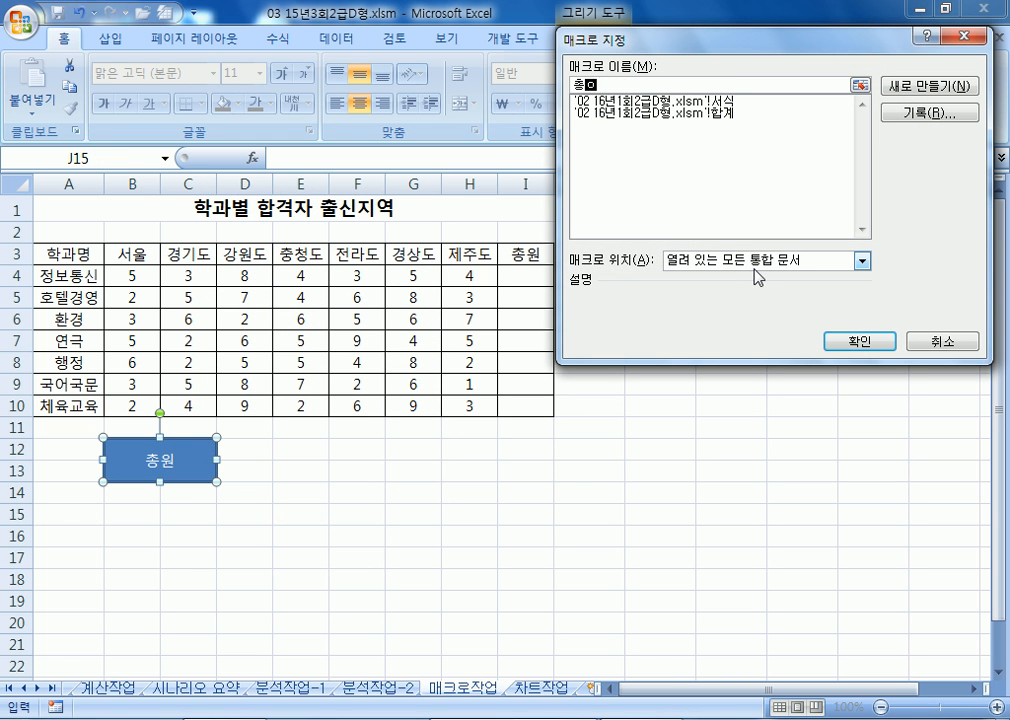
left_click(628, 86)
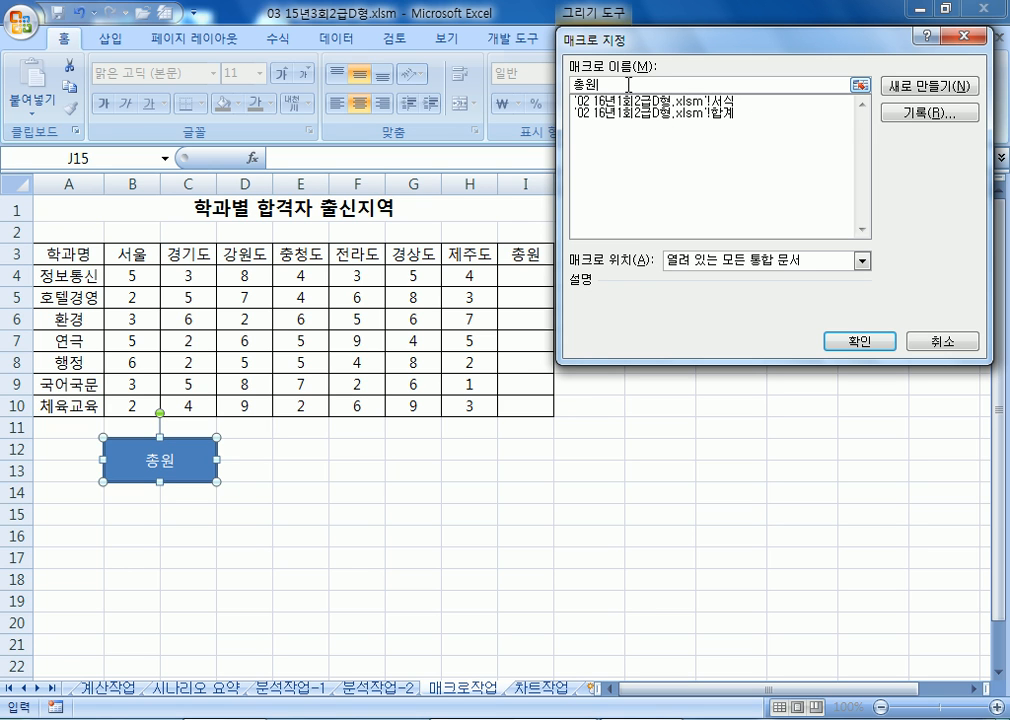
left_click(903, 118)
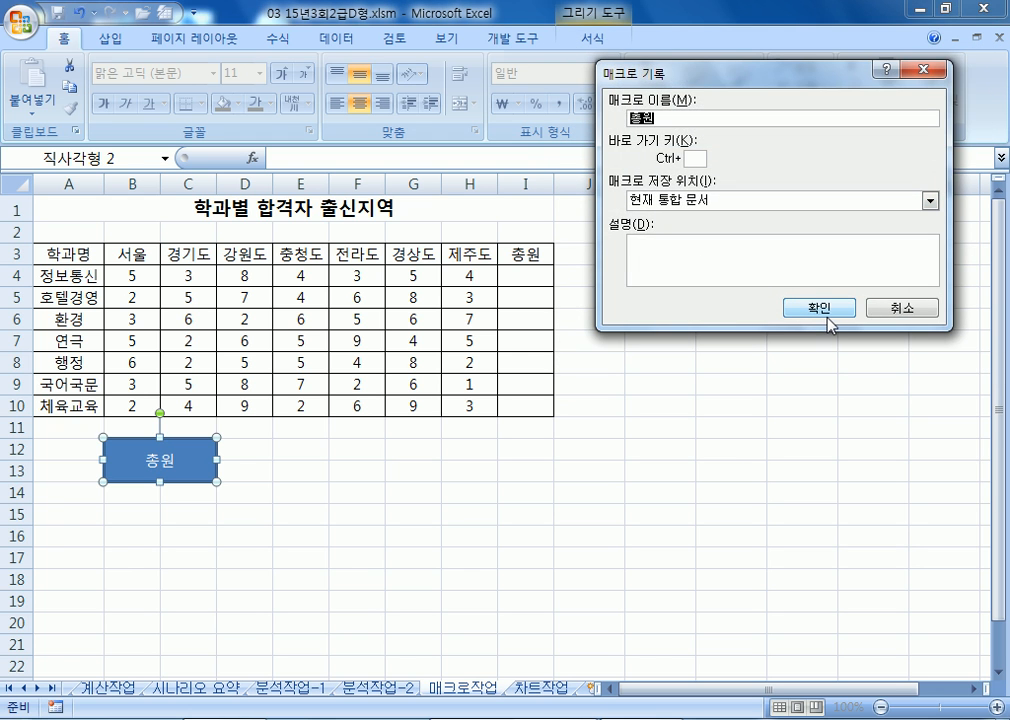
left_click(824, 312)
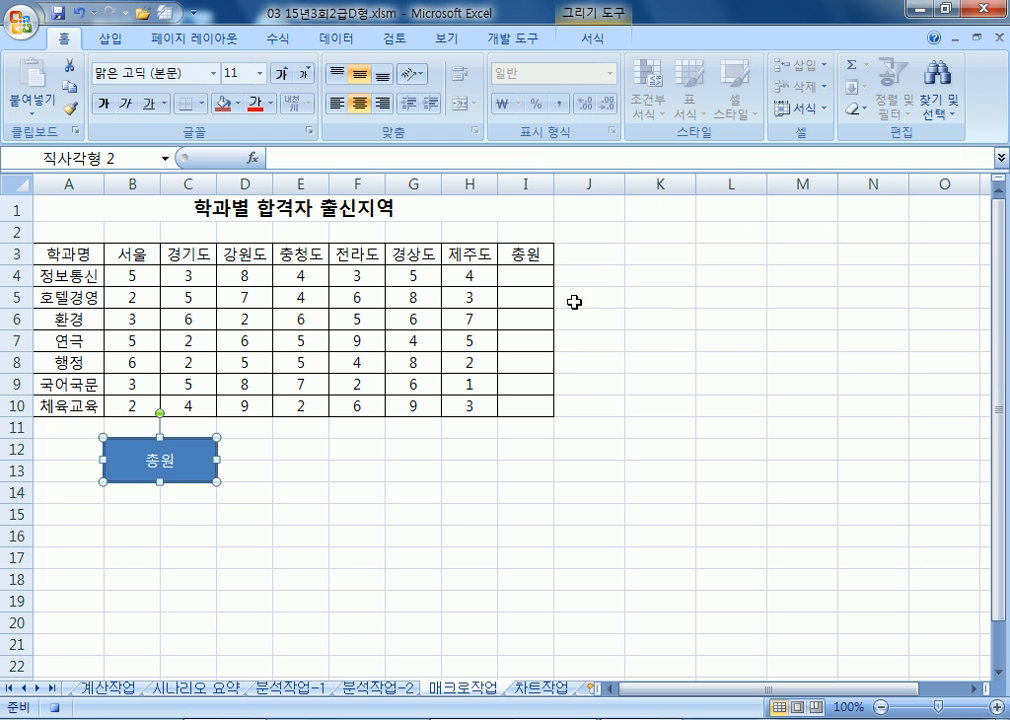
- Enter =SUM(B4:H4) in I4, fill it down through I10, and stop the macro recording
left_click(526, 279)
type("=")
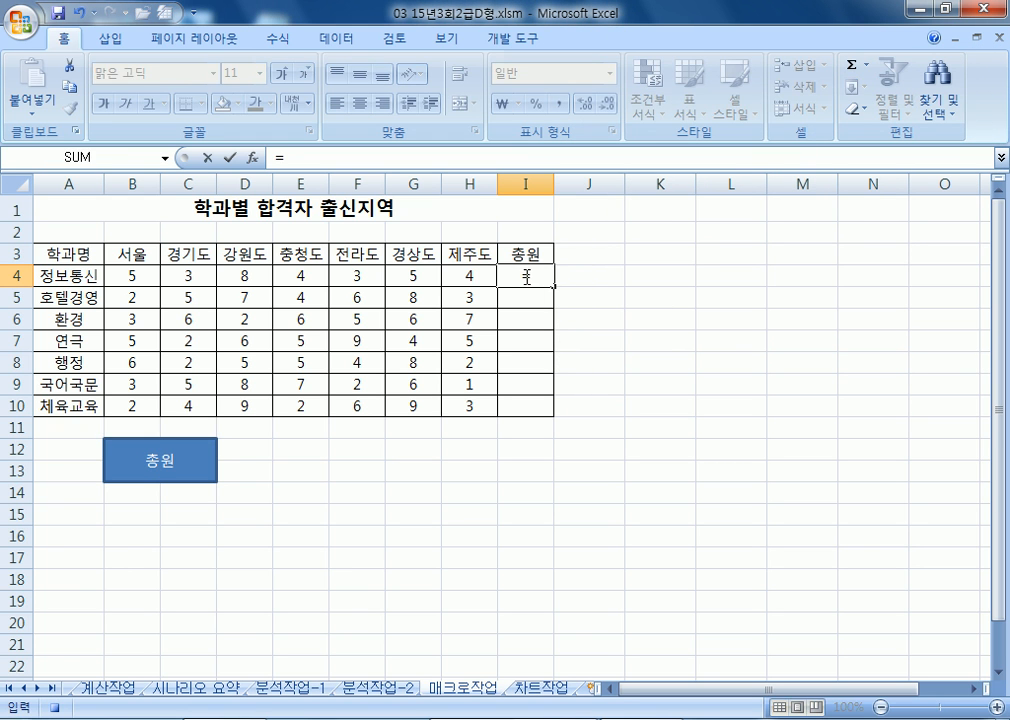
type("SUM(")
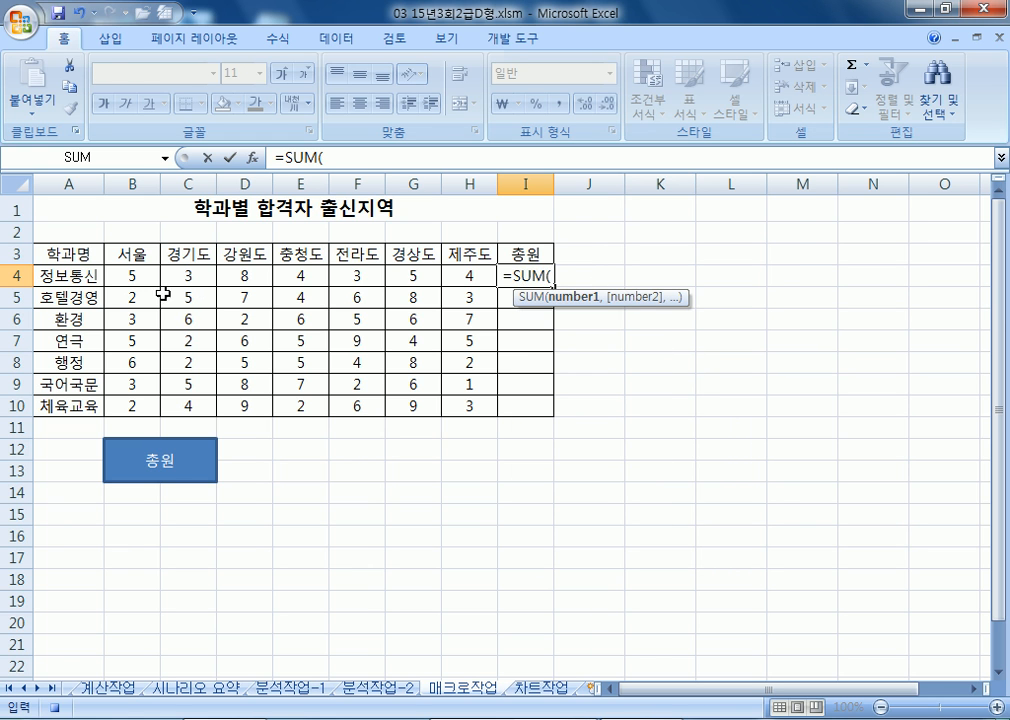
left_click_drag(135, 276, 458, 266)
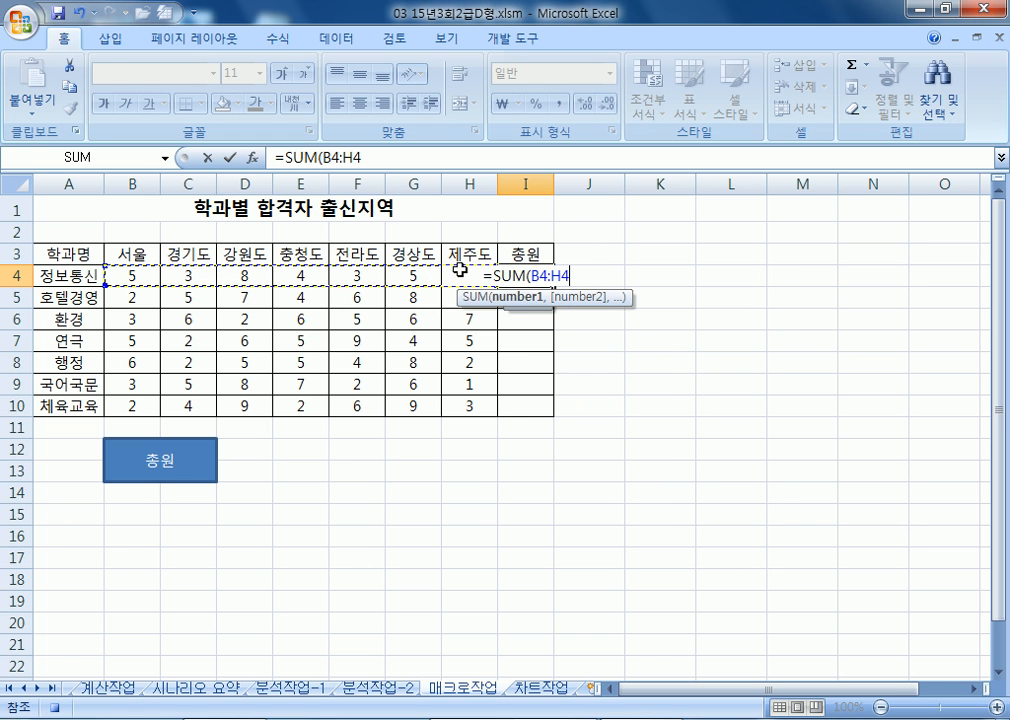
key("Return")
left_click(526, 274)
left_click_drag(553, 286, 553, 415)
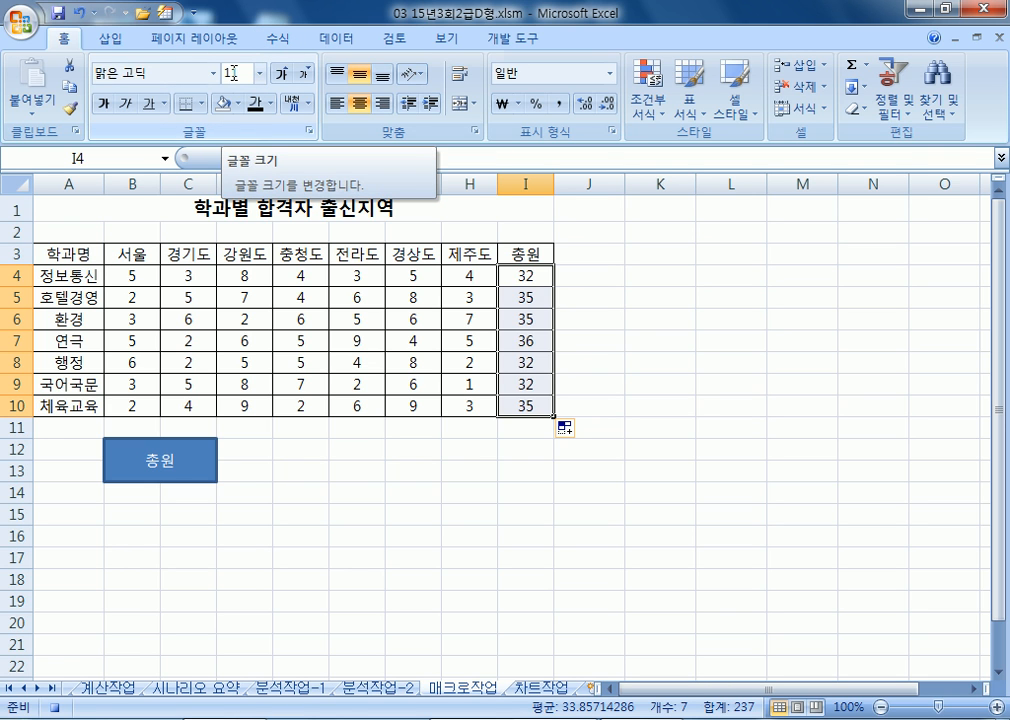
left_click(515, 38)
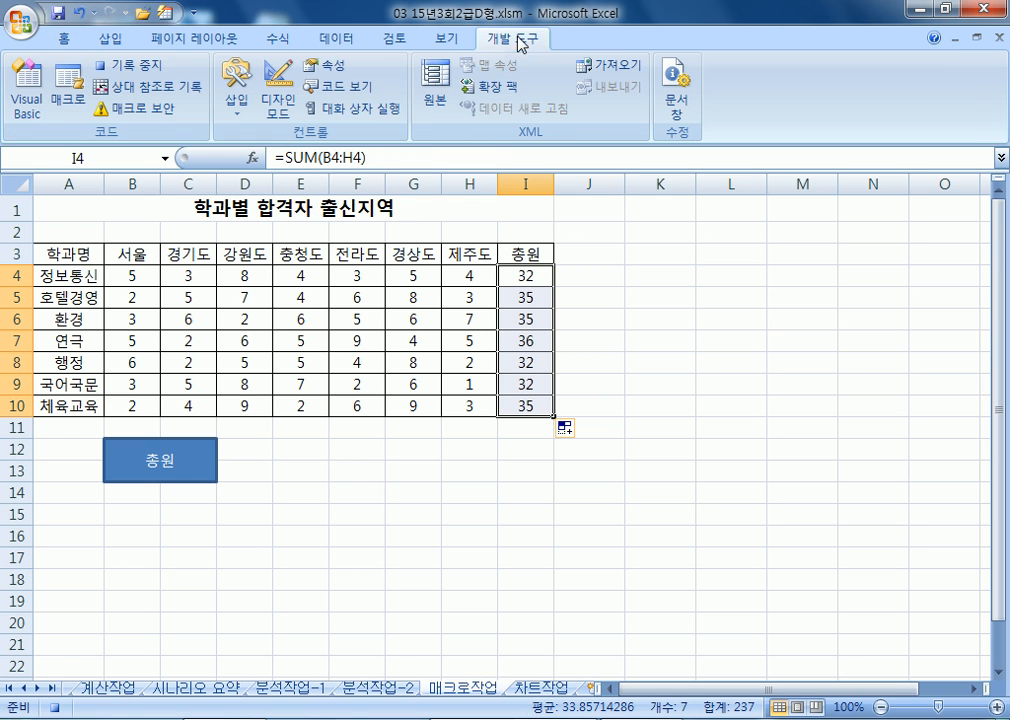
left_click(140, 68)
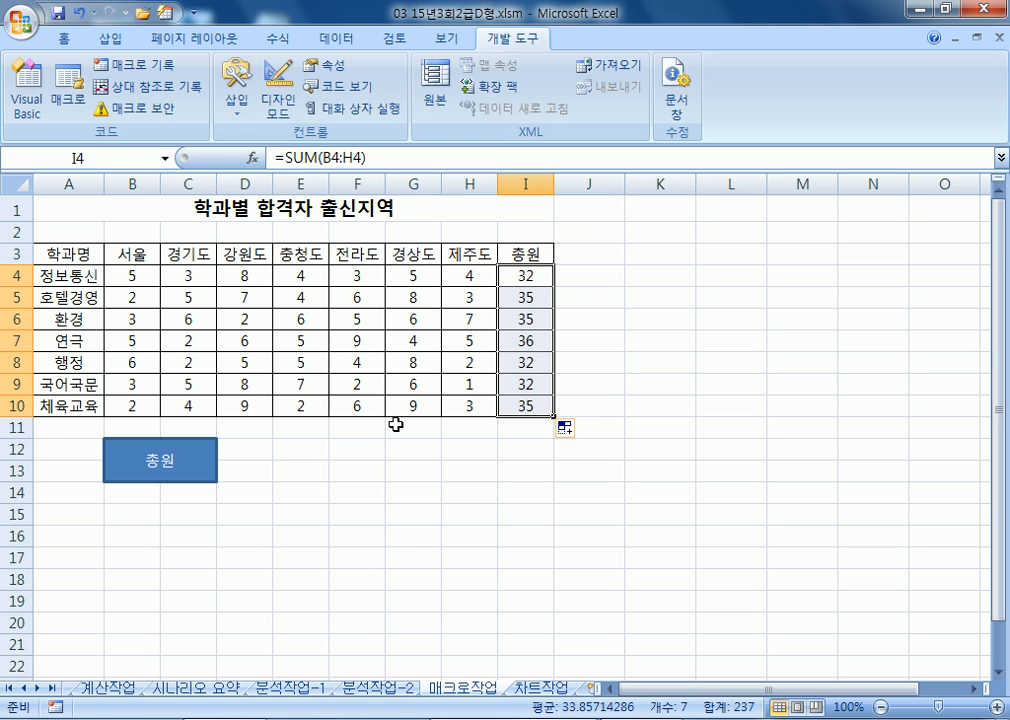
- Clear the totals in I4:I10 and run the macro from the 총원 rectangle to test it, repeating the test once
key("Delete")
left_click(368, 579)
left_click(193, 470)
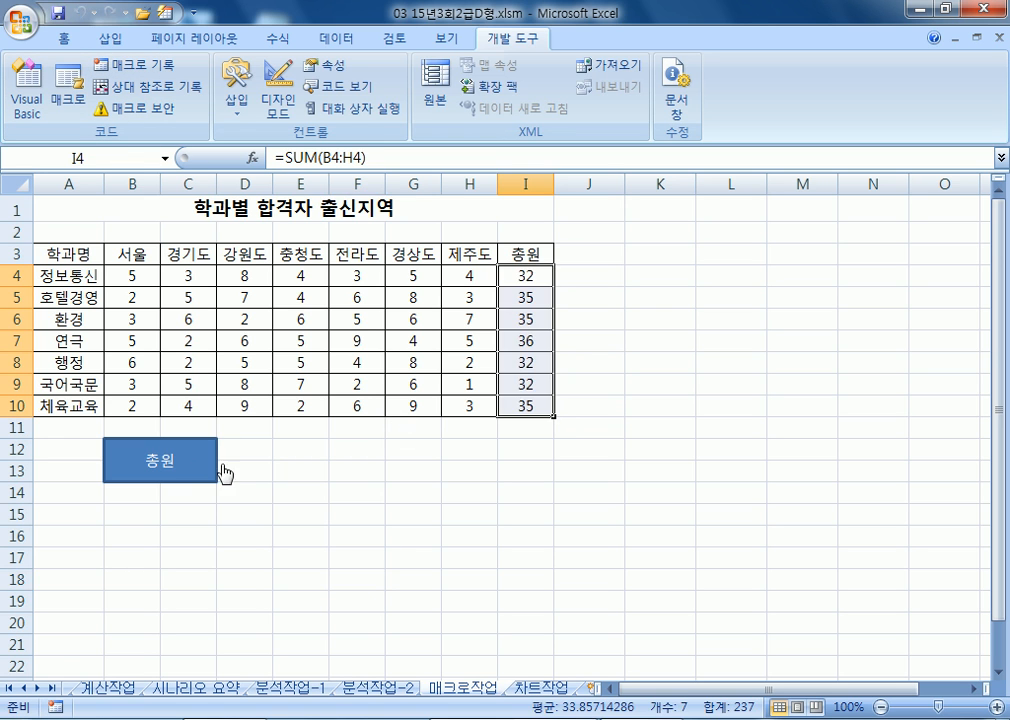
key("Delete")
left_click(248, 531)
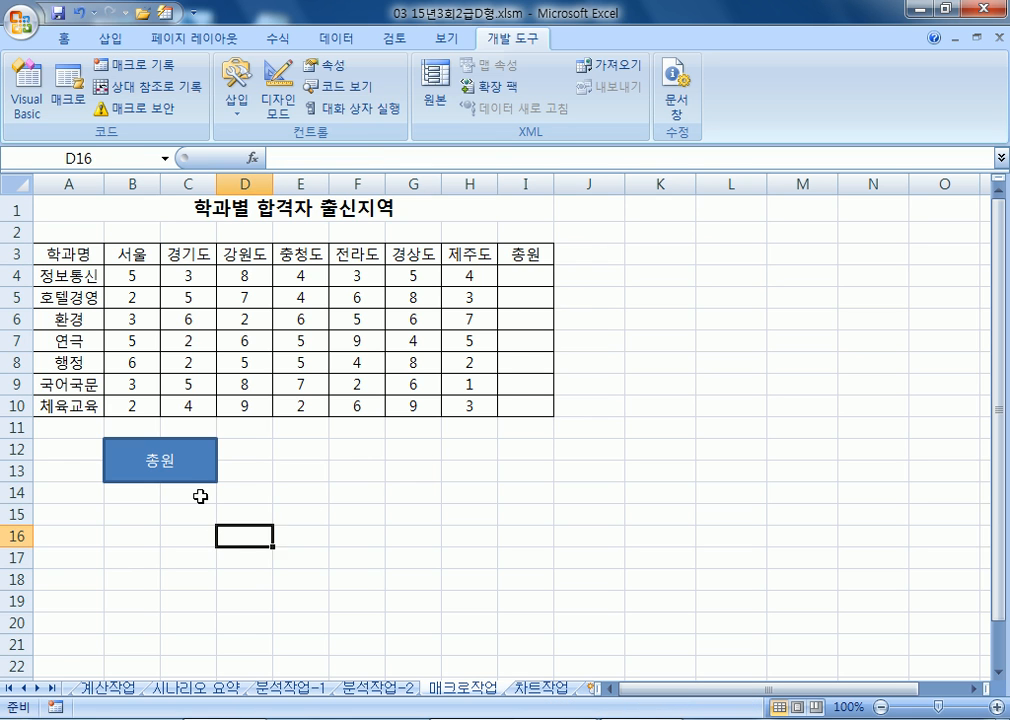
left_click(735, 255)
left_click_drag(660, 470, 882, 567)
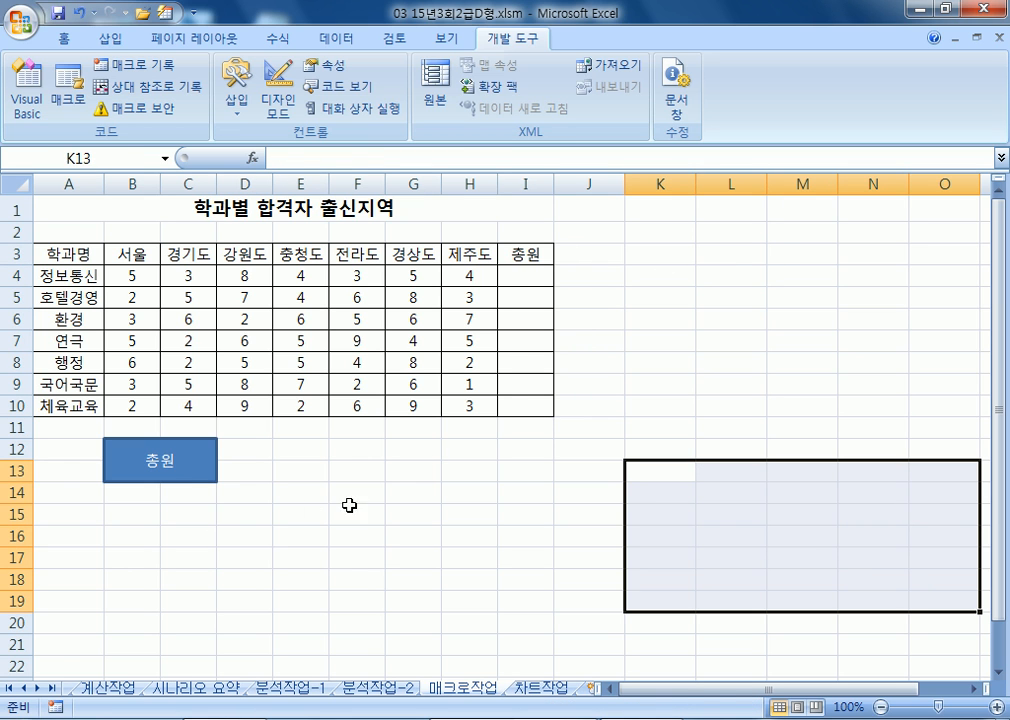
left_click(165, 477)
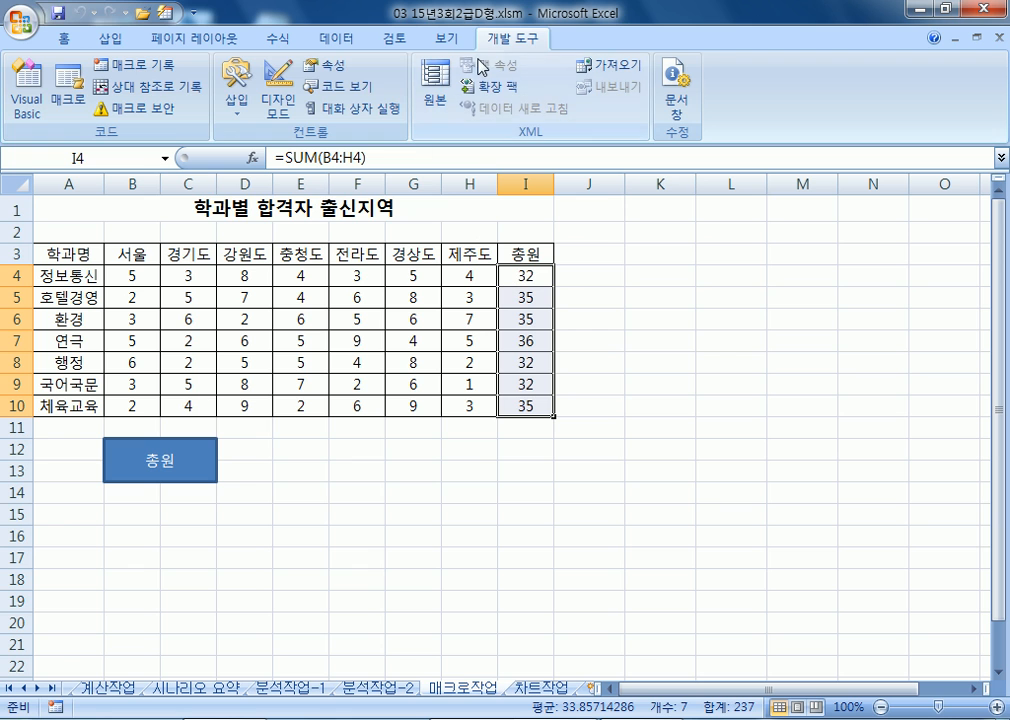
- Draw a form control button covering E12:F13 without assigning a macro yet
left_click(236, 95)
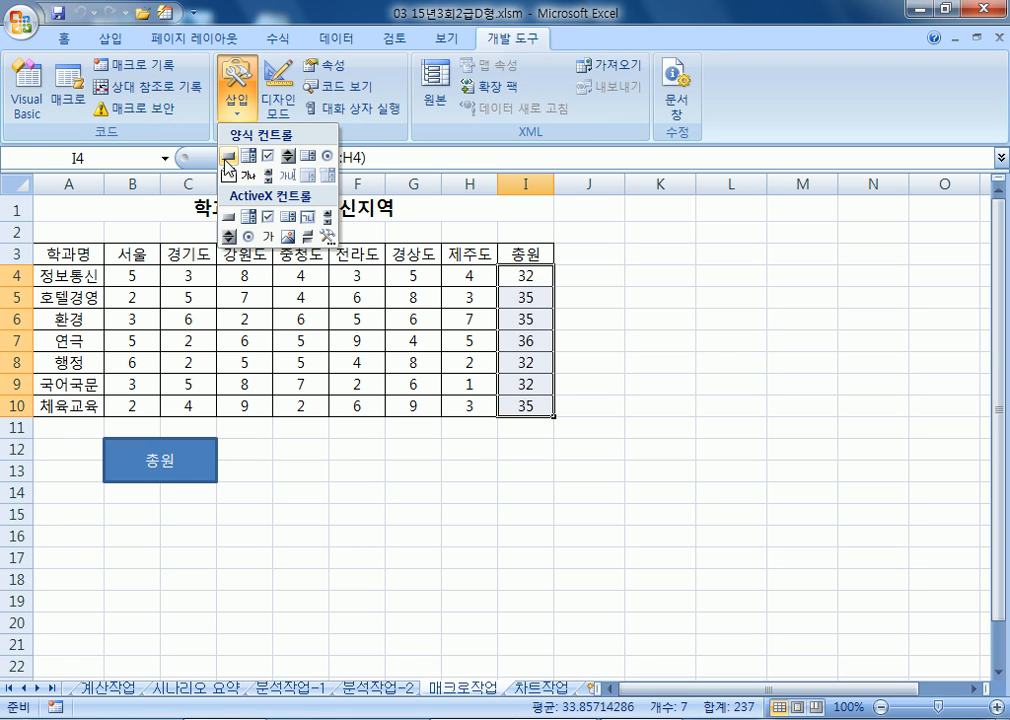
left_click(228, 157)
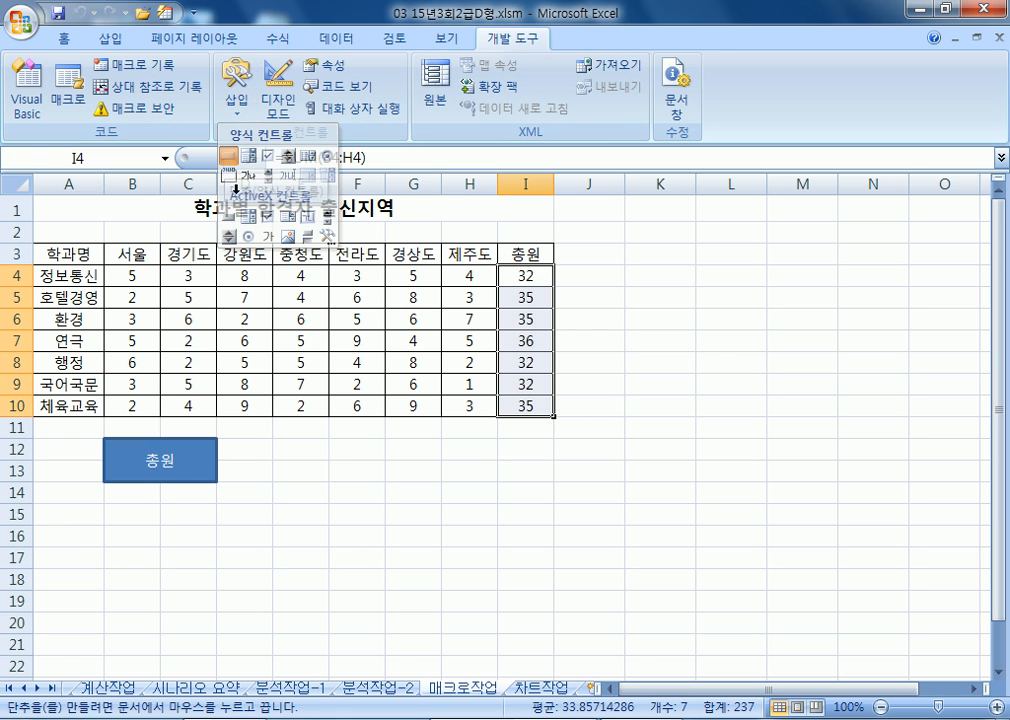
left_click(278, 440)
mouse_move(278, 440)
left_mouse_down()
mouse_move(408, 467)
mouse_move(373, 472)
mouse_move(376, 485)
left_mouse_up()
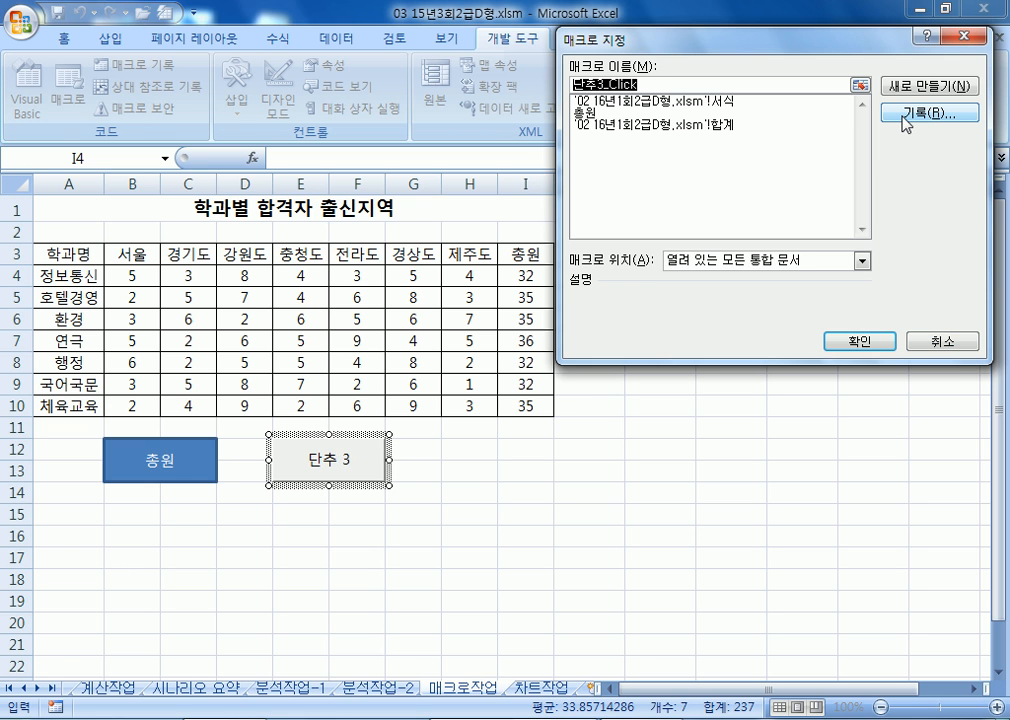
left_click(959, 341)
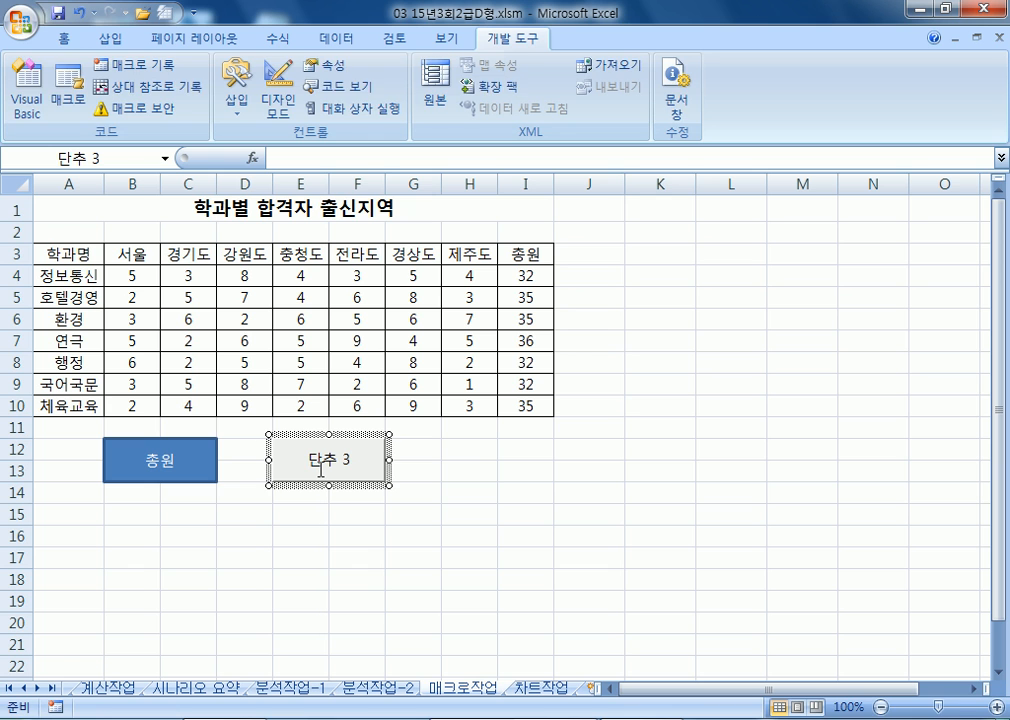
- Label the form button over E12:F13 with the text 서식 and deselect it
type("TJTLR")
key("shift+Home")
type("서식")
left_click(485, 535)
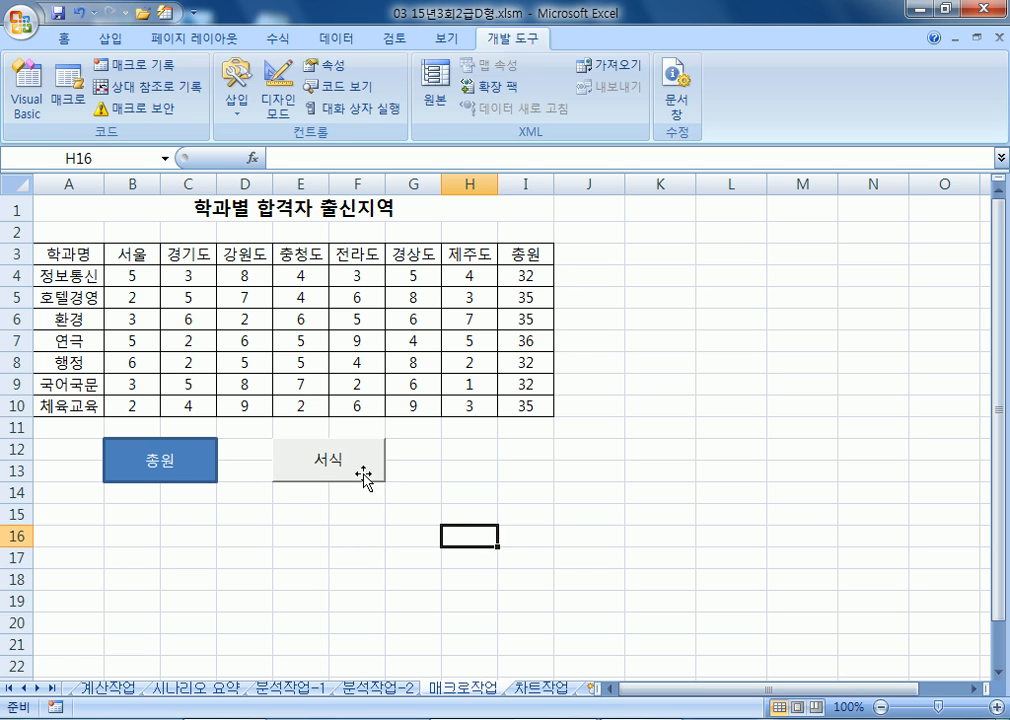
- Start recording a macro named 서식 for the form button, stored in the current workbook
right_click(363, 478)
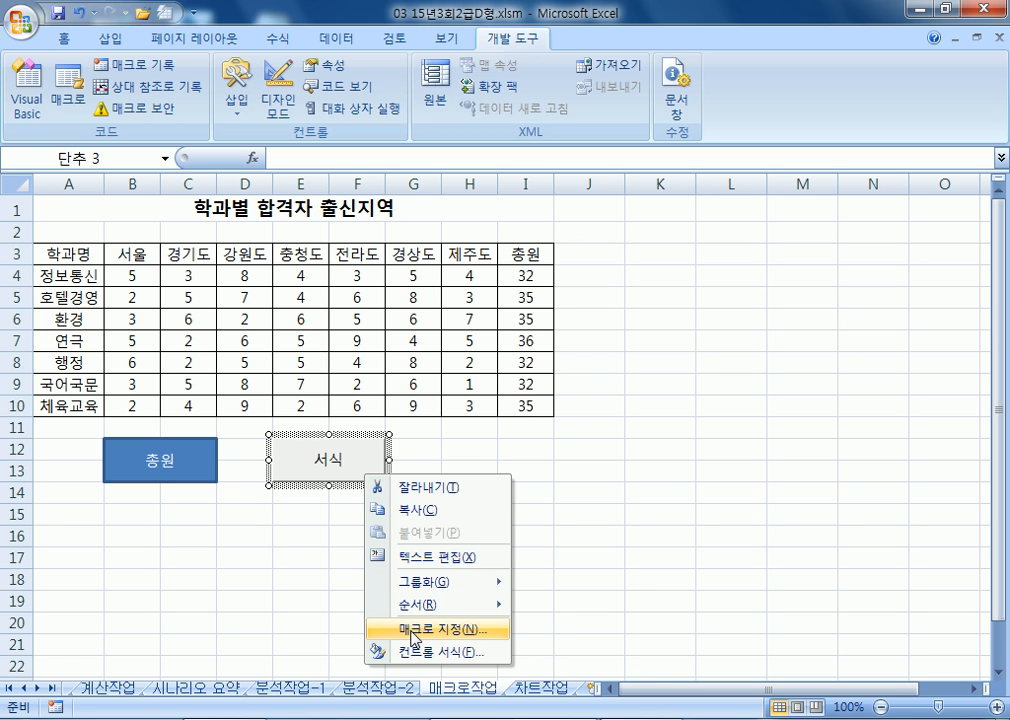
left_click(412, 630)
left_click_drag(505, 410, 790, 150)
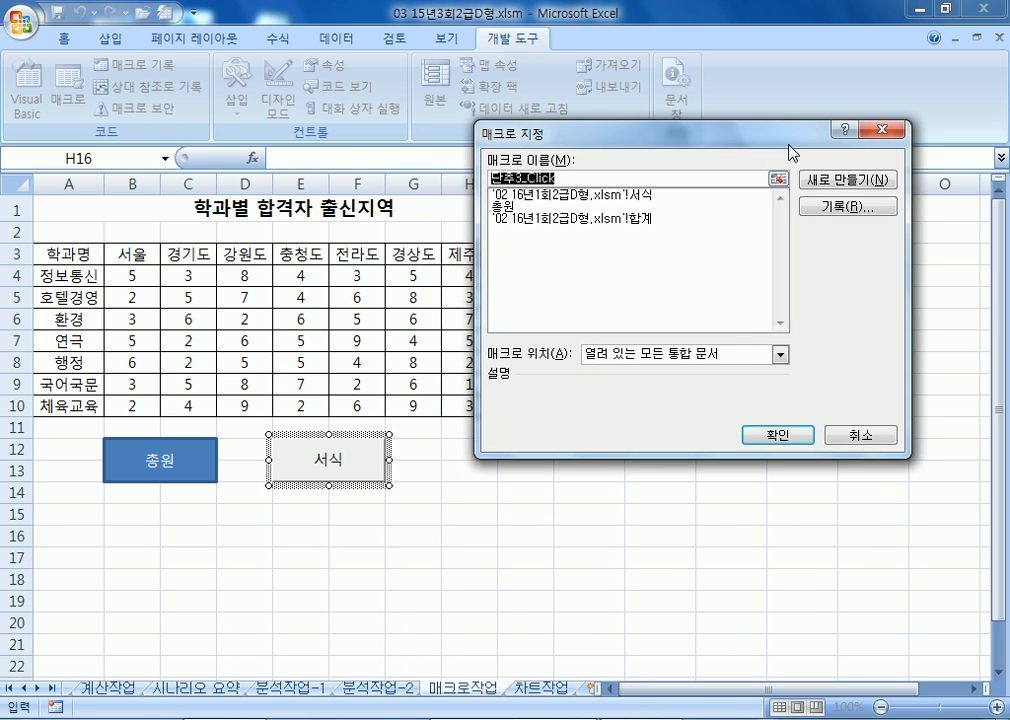
type("서식")
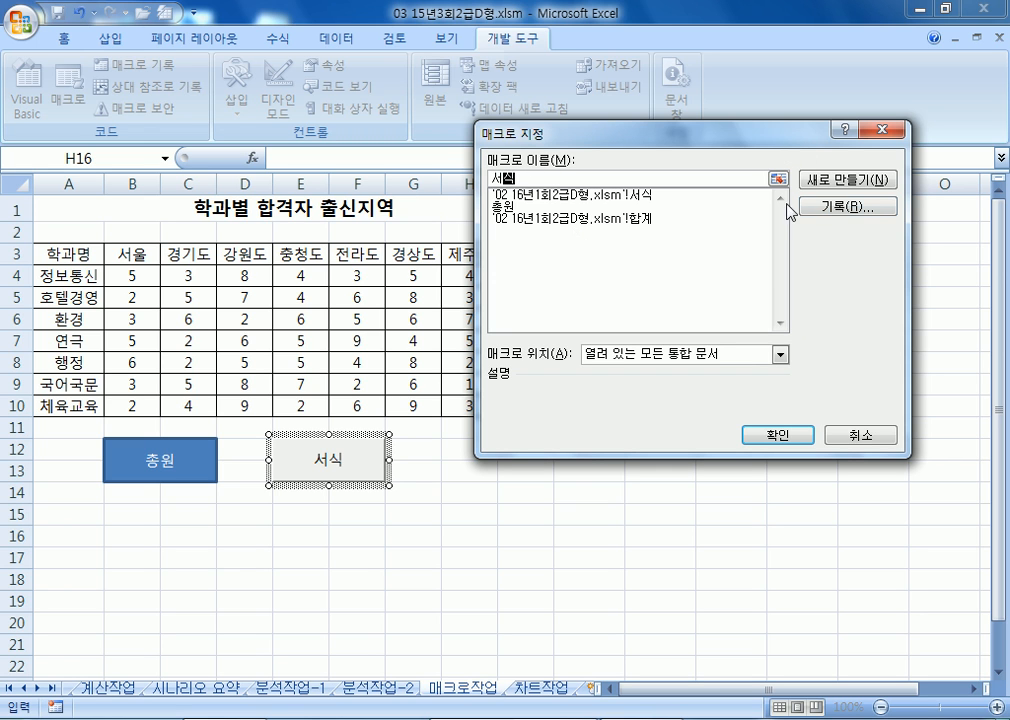
left_click(843, 212)
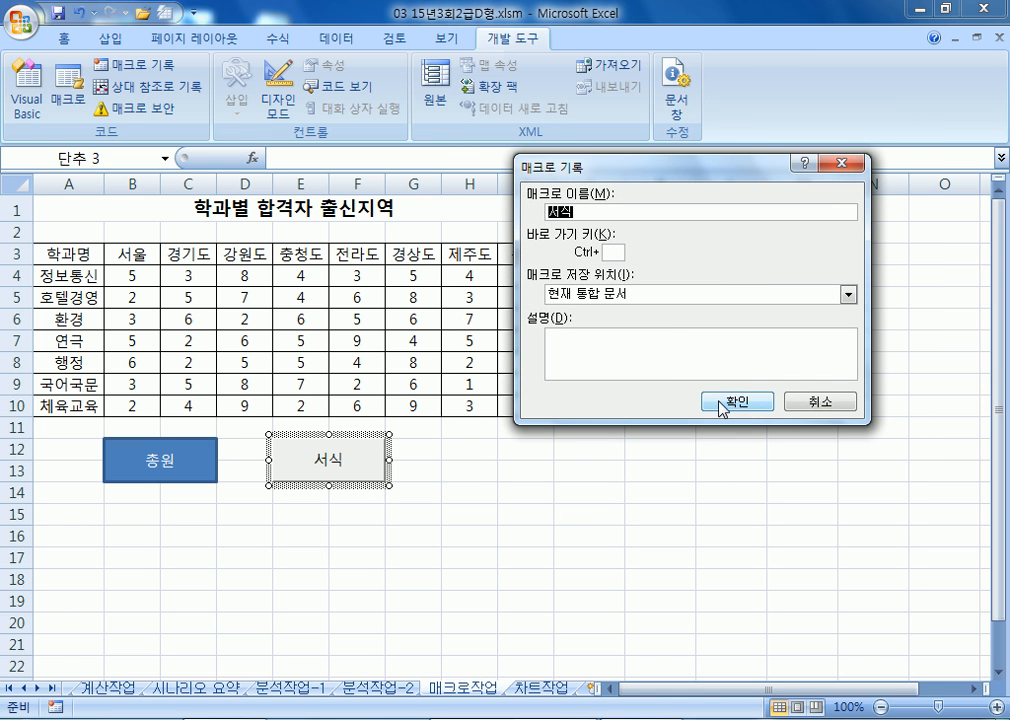
left_click(722, 403)
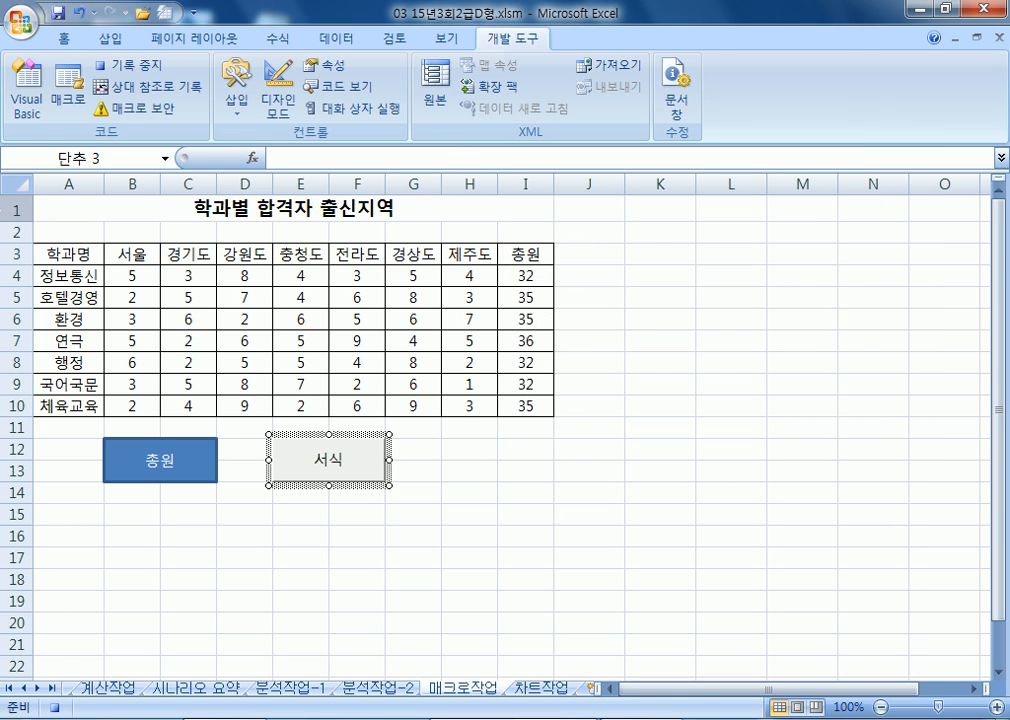
- Give the header row A3:I3 a standard red fill and yellow font, and stop the macro recording
left_click_drag(79, 244, 524, 253)
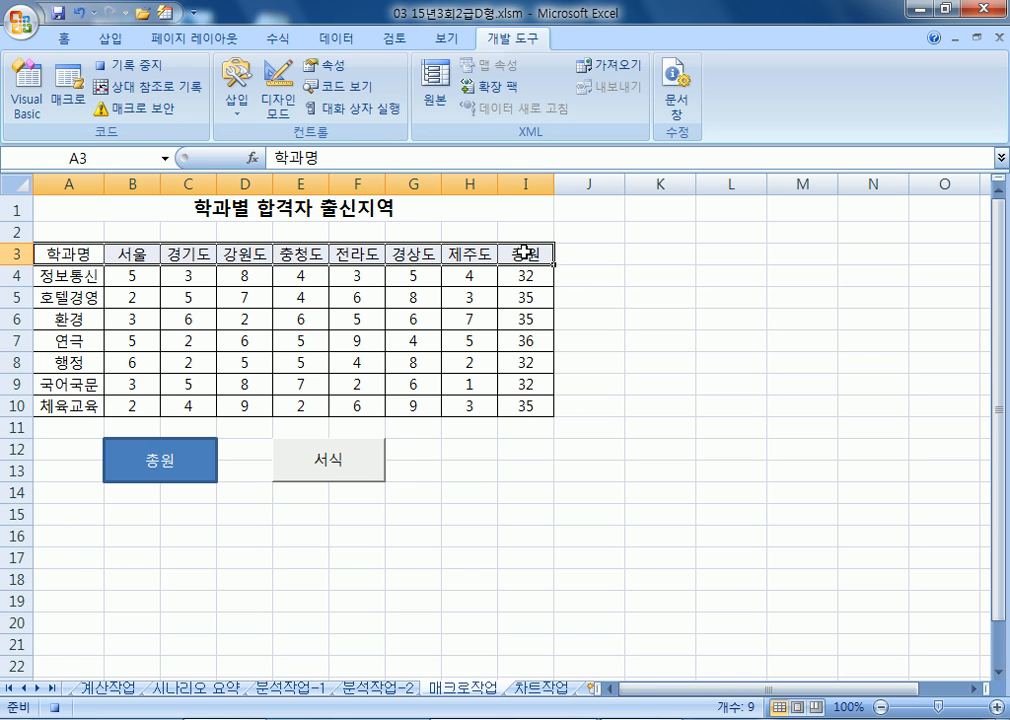
left_click(62, 40)
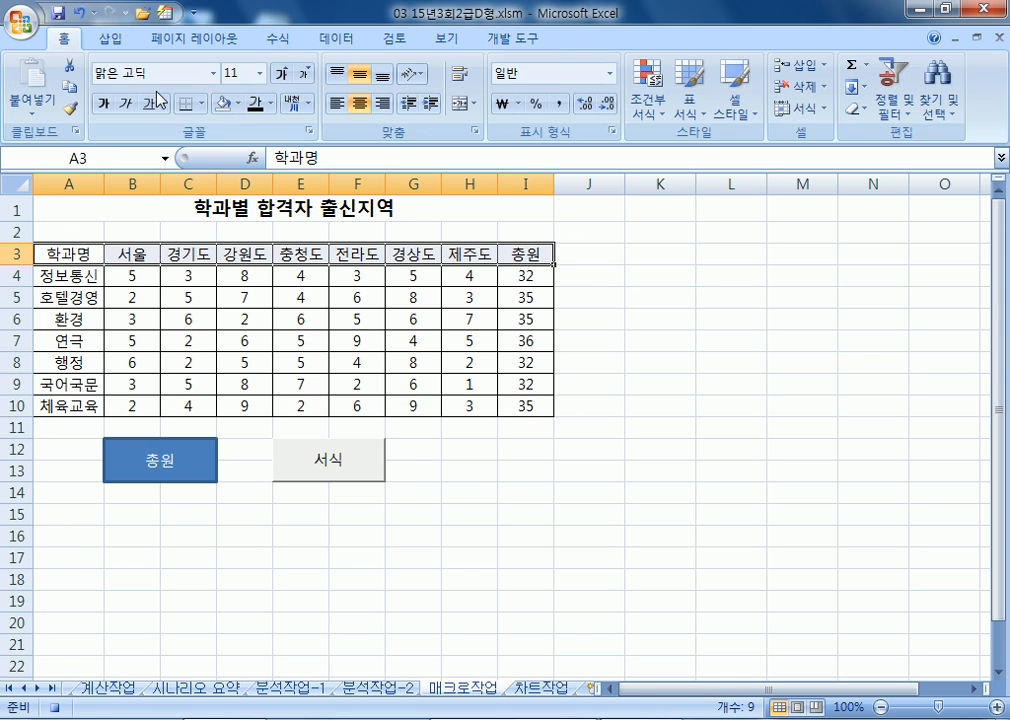
left_click(237, 103)
left_click(238, 256)
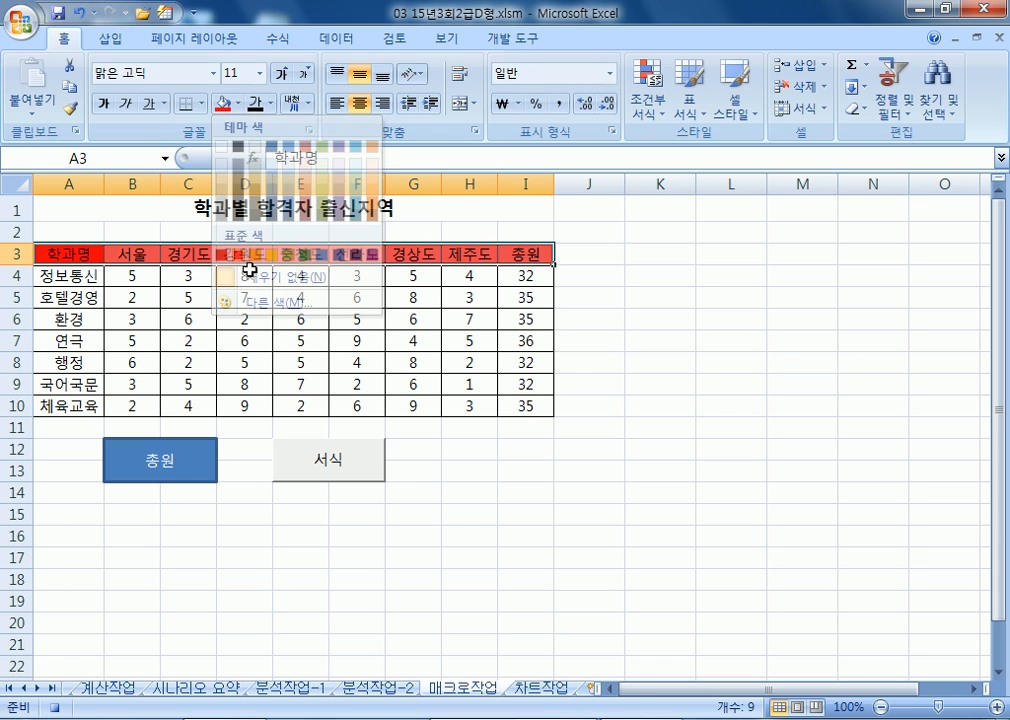
left_click(269, 103)
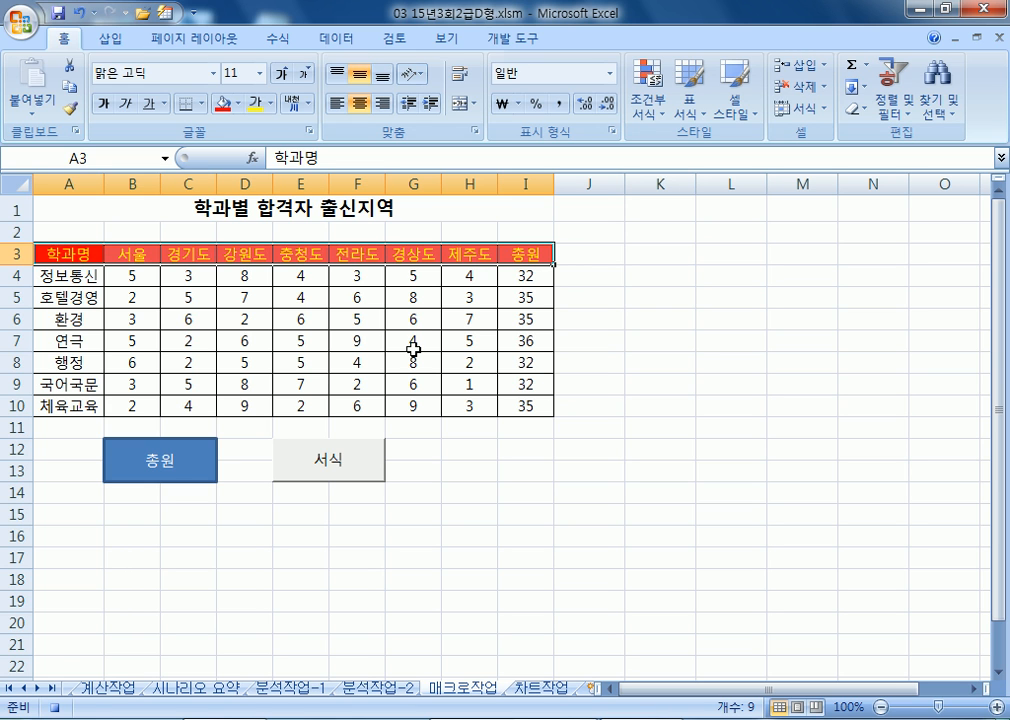
left_click(526, 44)
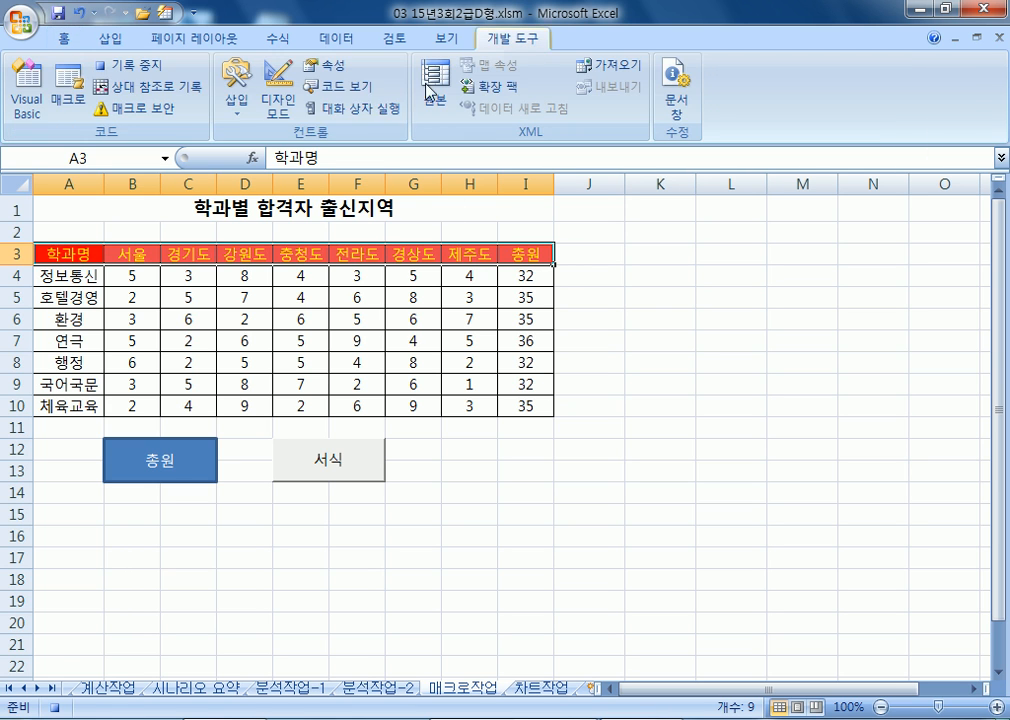
left_click(120, 70)
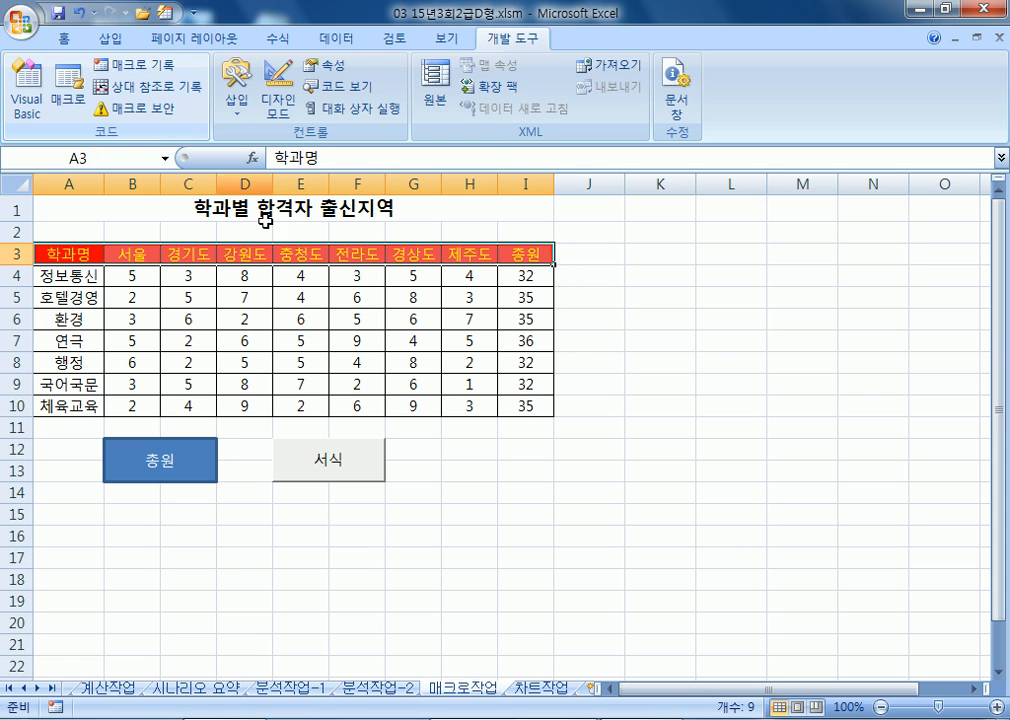
- Test the 서식 button's macro, recolouring header A3:I3 with a yellow fill and red font before rerunning it
left_click(535, 507)
left_click(358, 461)
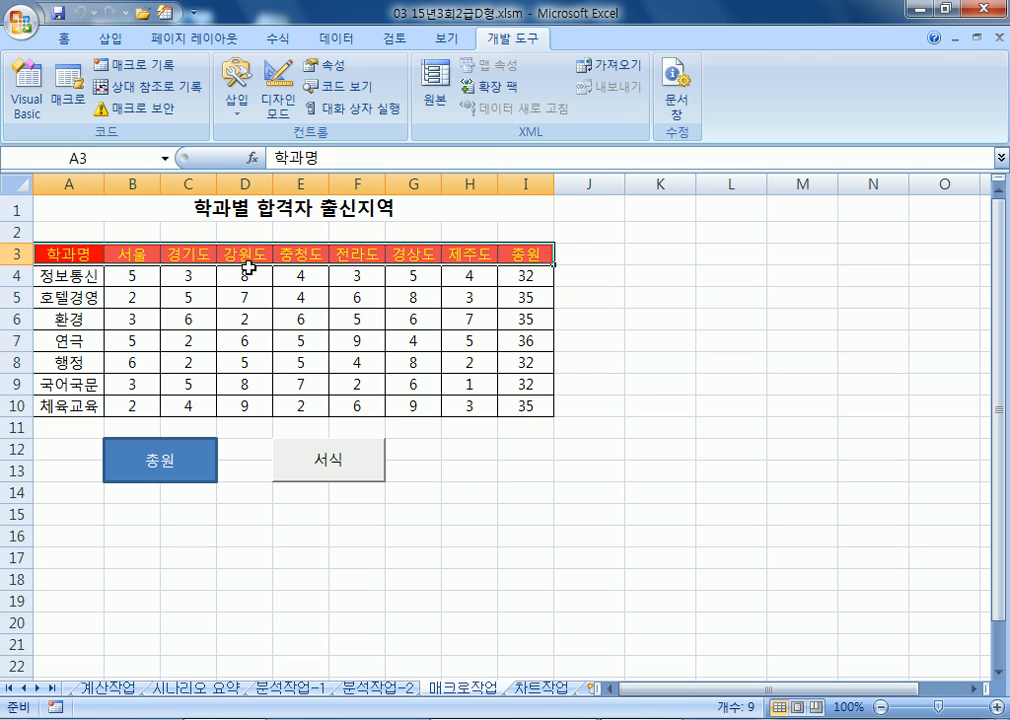
left_click(80, 38)
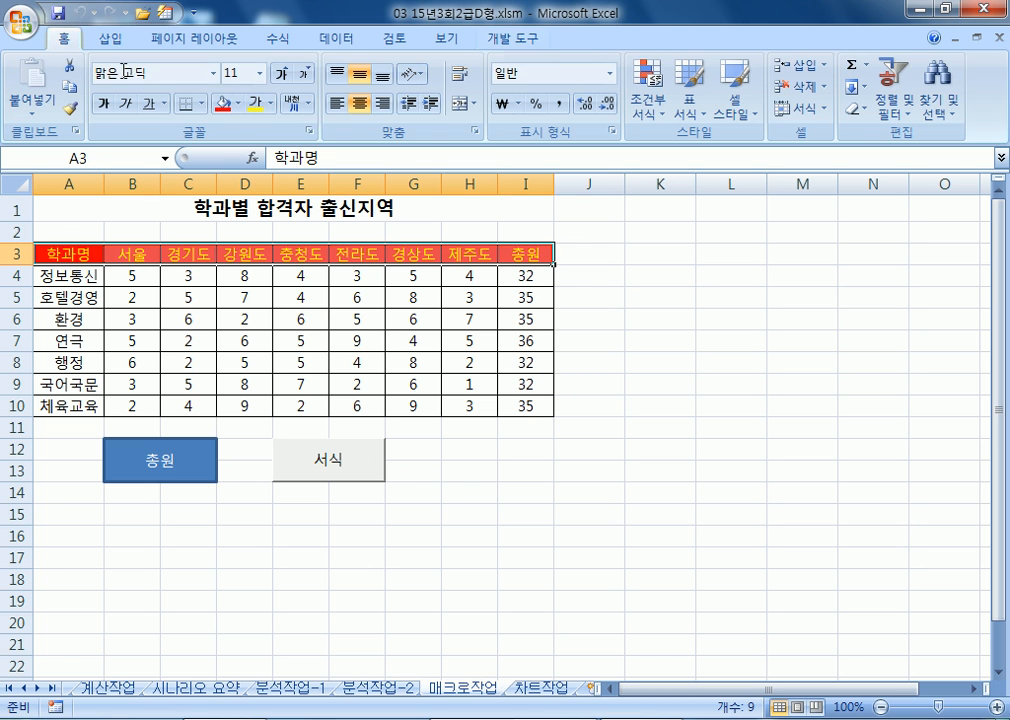
left_click(238, 103)
left_click(270, 253)
left_click(270, 104)
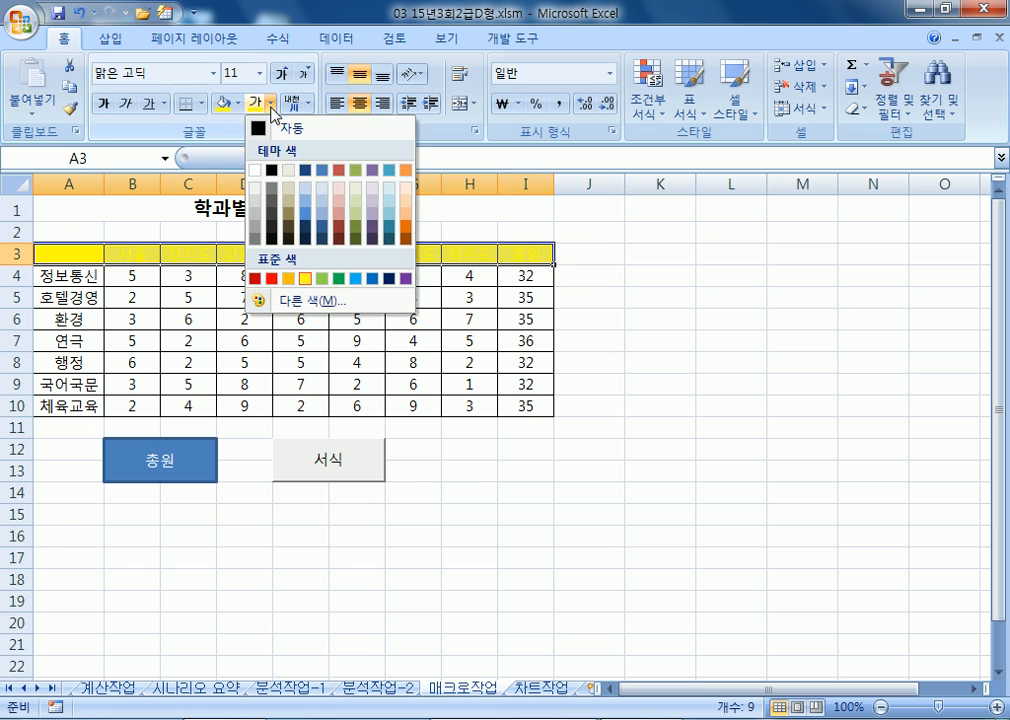
left_click(271, 279)
left_click(589, 557)
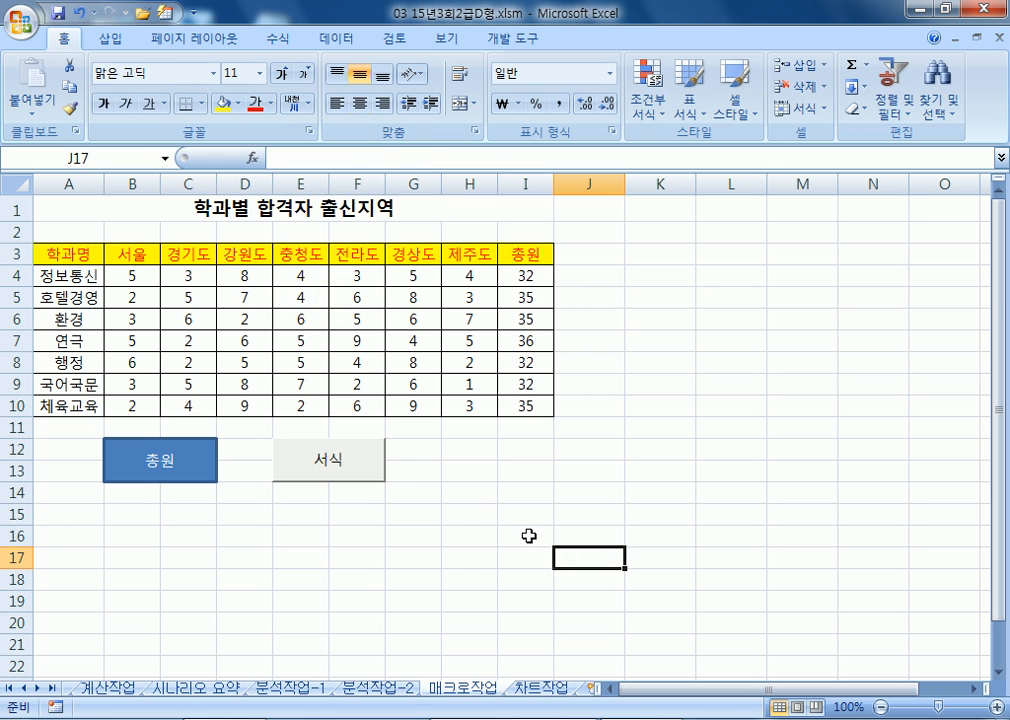
left_click(366, 470)
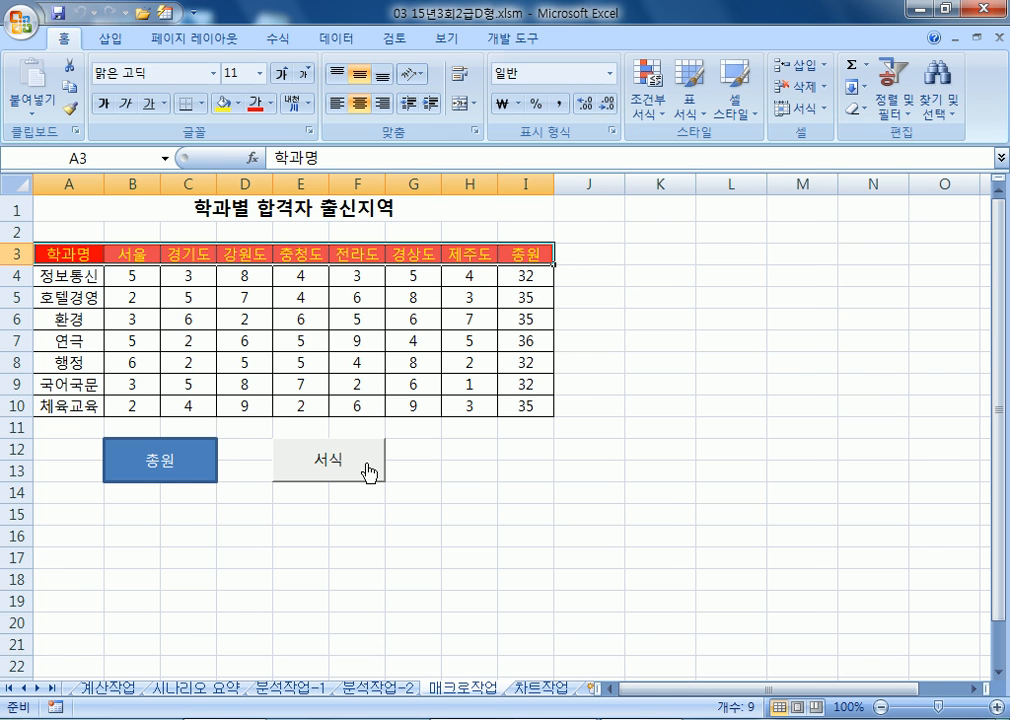
- Switch to the 차트작업 sheet and show its column chart
key("ctrl+Page_Down")
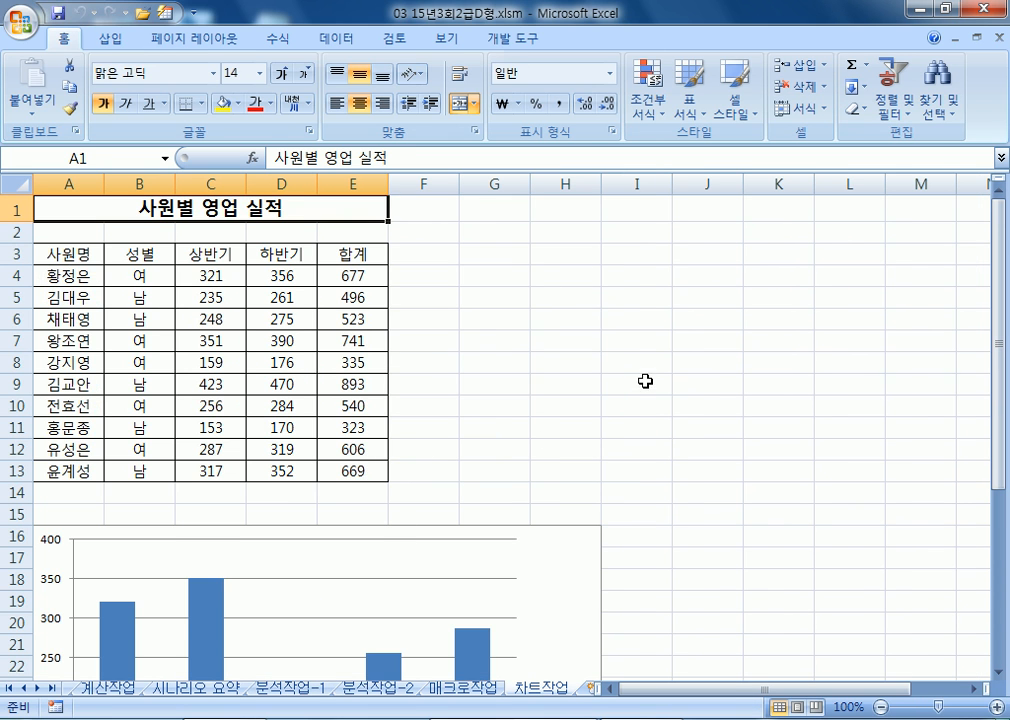
scroll(534, 439, "down", 4)
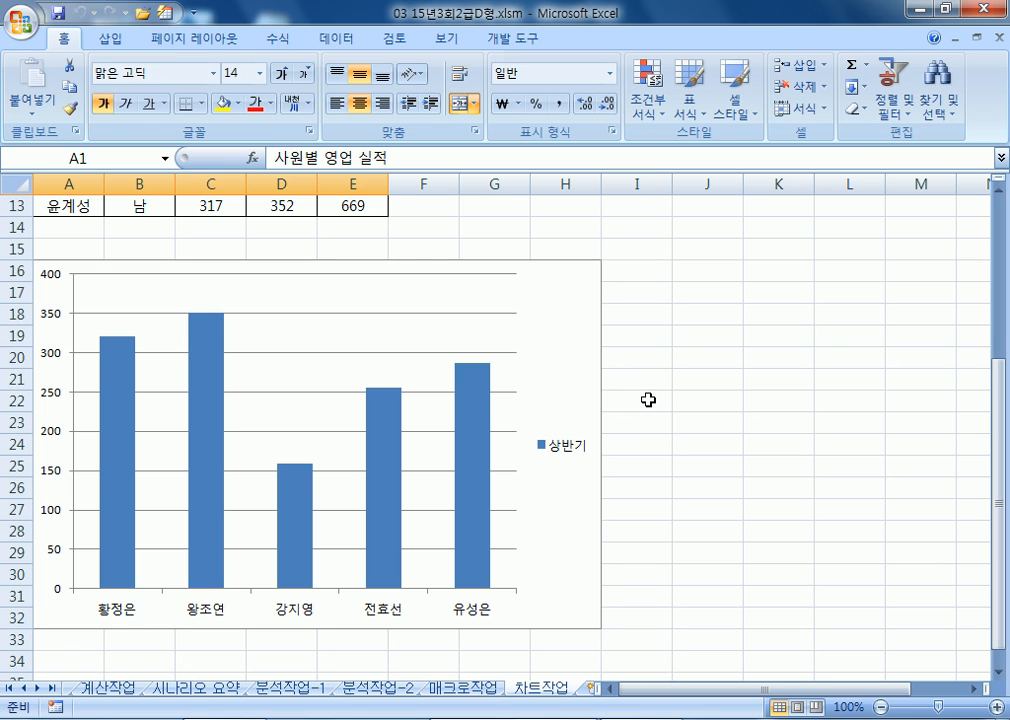
- Delete the column chart below the sales table and undo the deletion
left_click(564, 320)
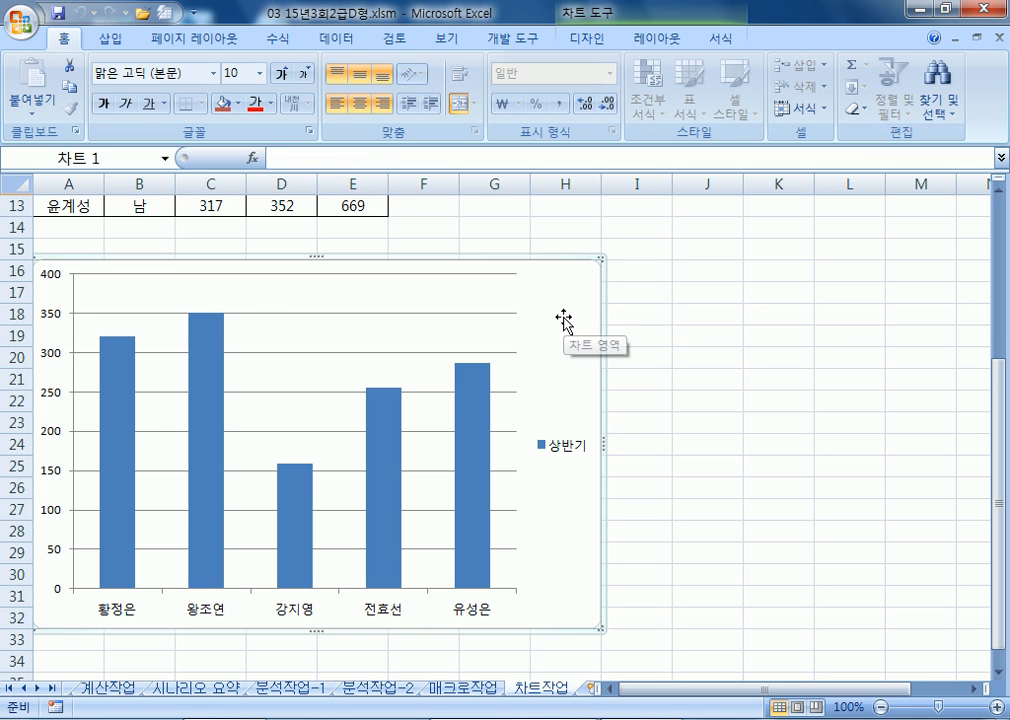
key("Delete")
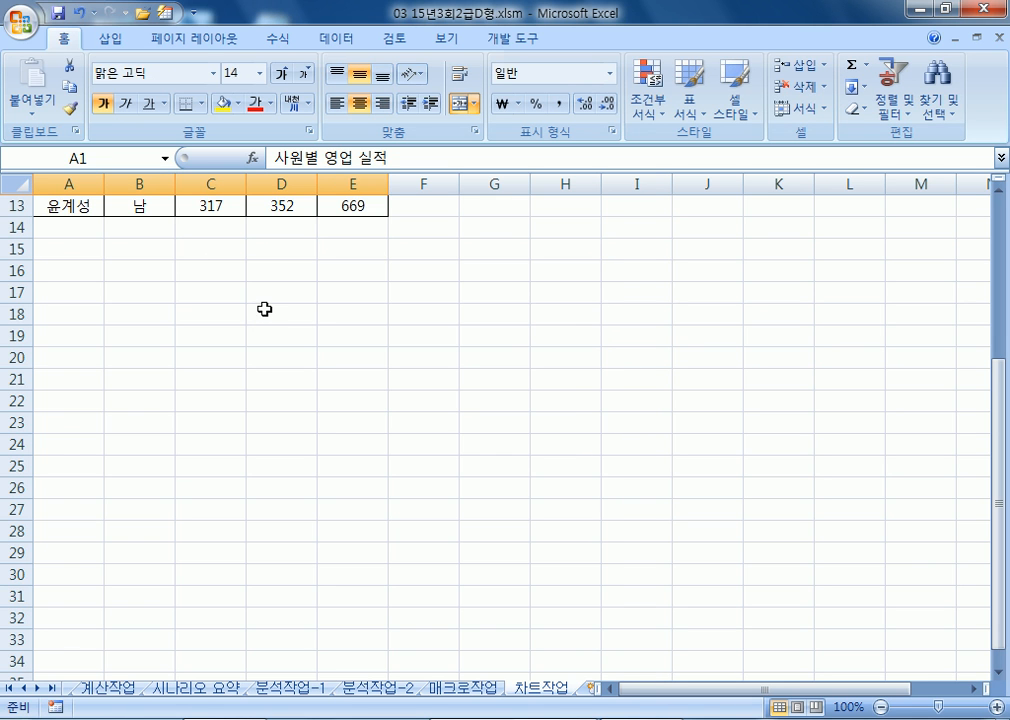
key("ctrl+z")
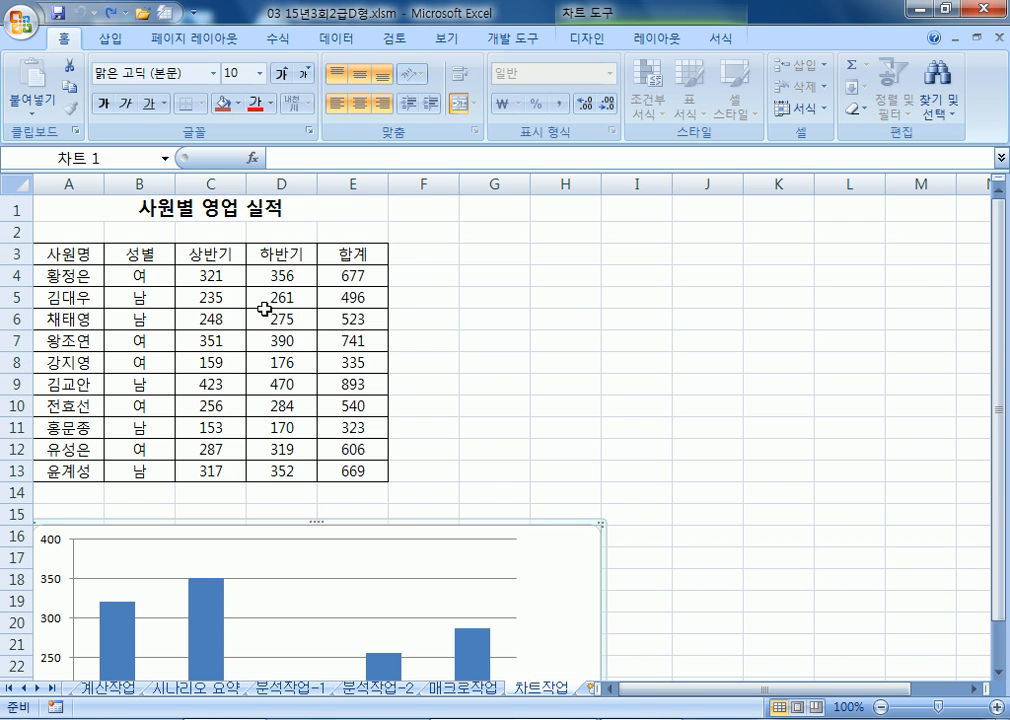
- Fill the 하반기 header and the female employees' 하반기 values (D3:D4, D7:D8, D10 and D12) with yellow
scroll(530, 315, "down", 2)
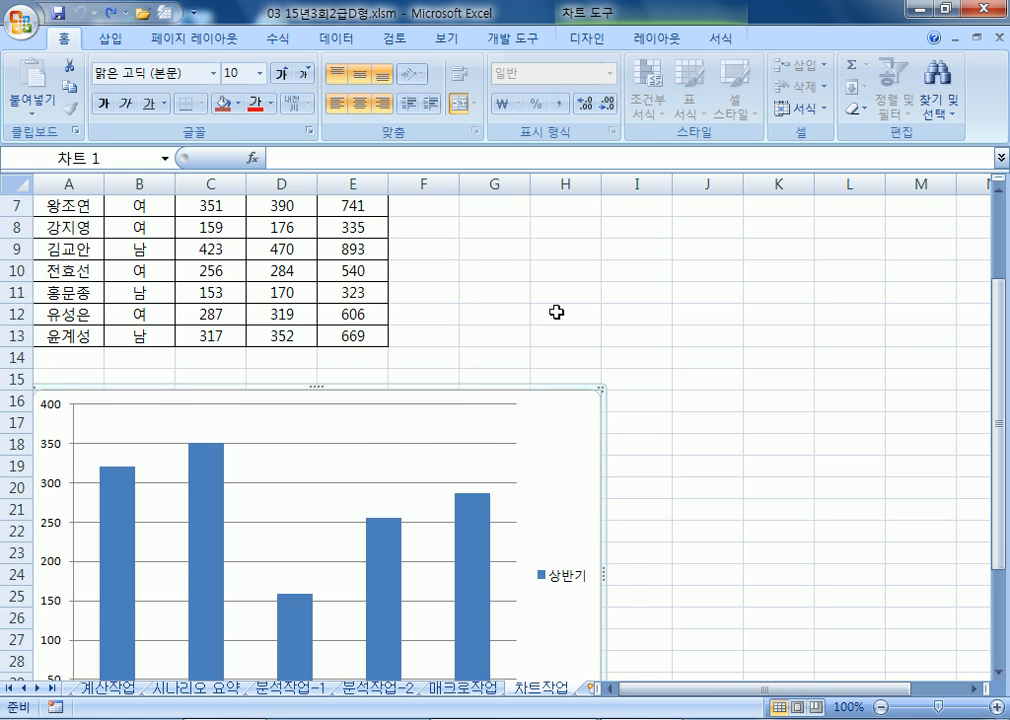
scroll(410, 315, "up", 2)
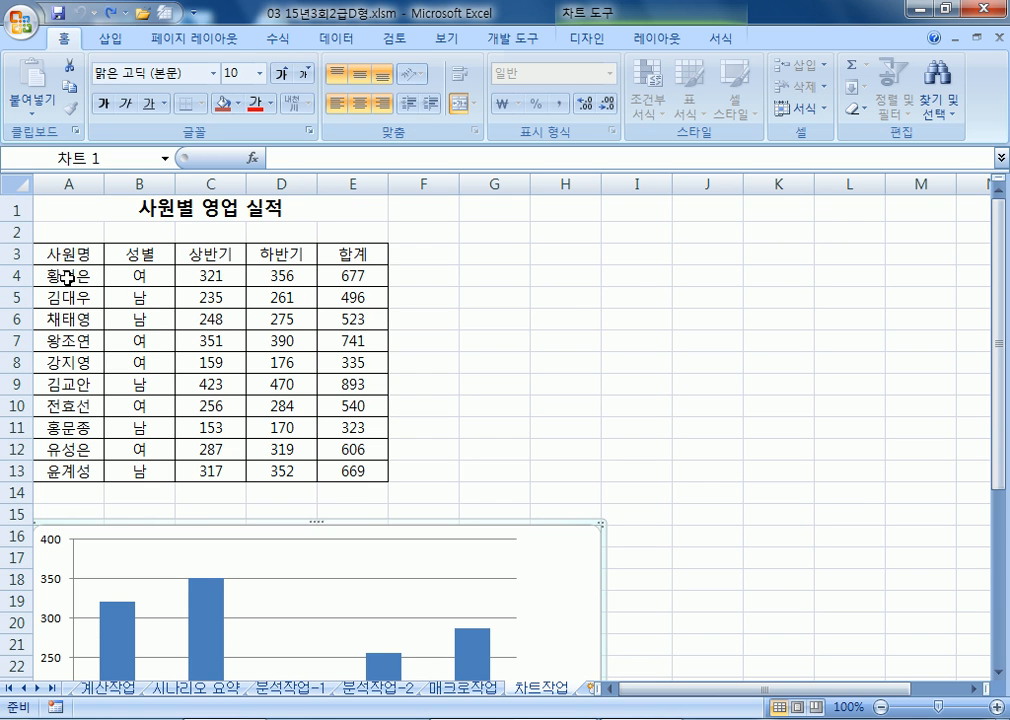
left_click_drag(151, 255, 147, 276)
left_click_drag(284, 260, 282, 266)
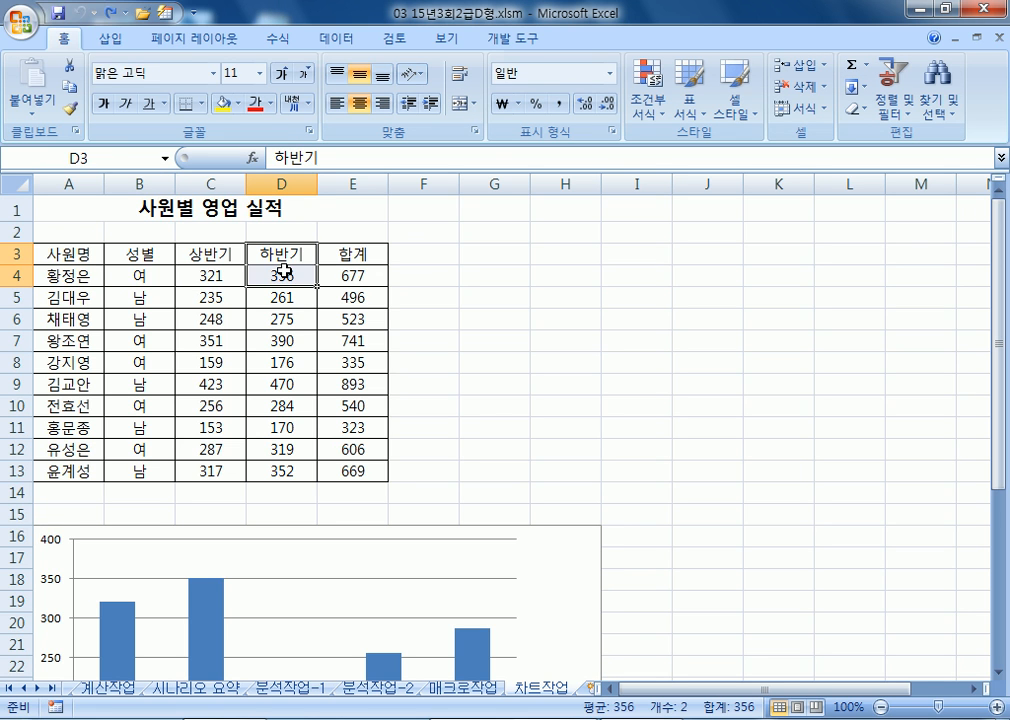
left_click_drag(277, 343, 278, 365, "ctrl")
left_click(276, 407, "ctrl")
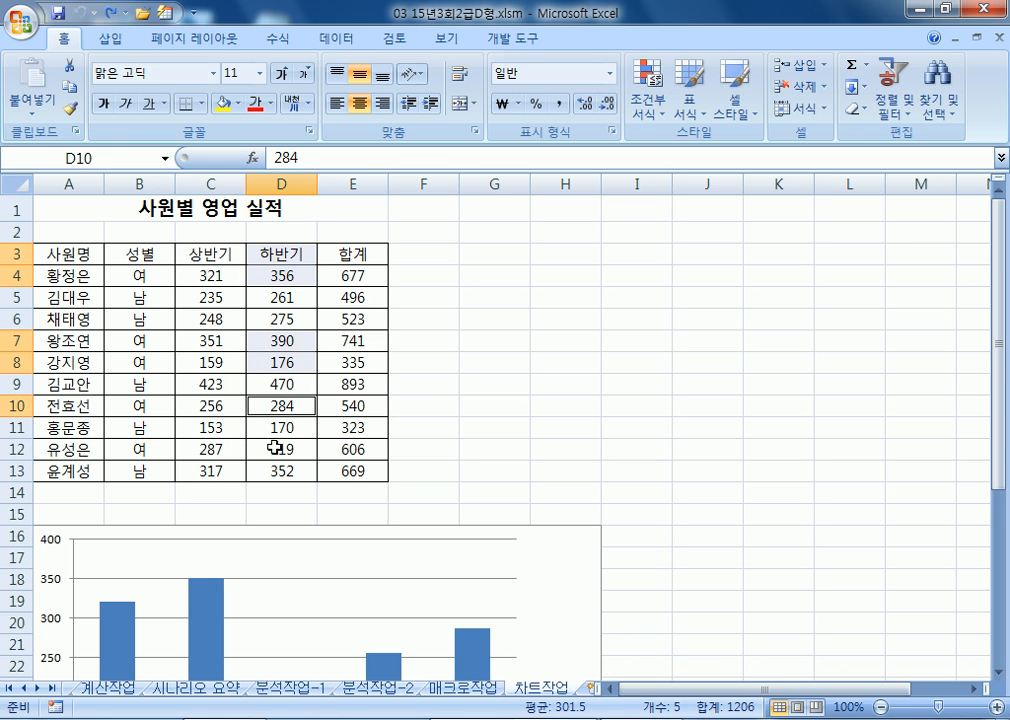
left_click(272, 447, "ctrl")
left_click(223, 103)
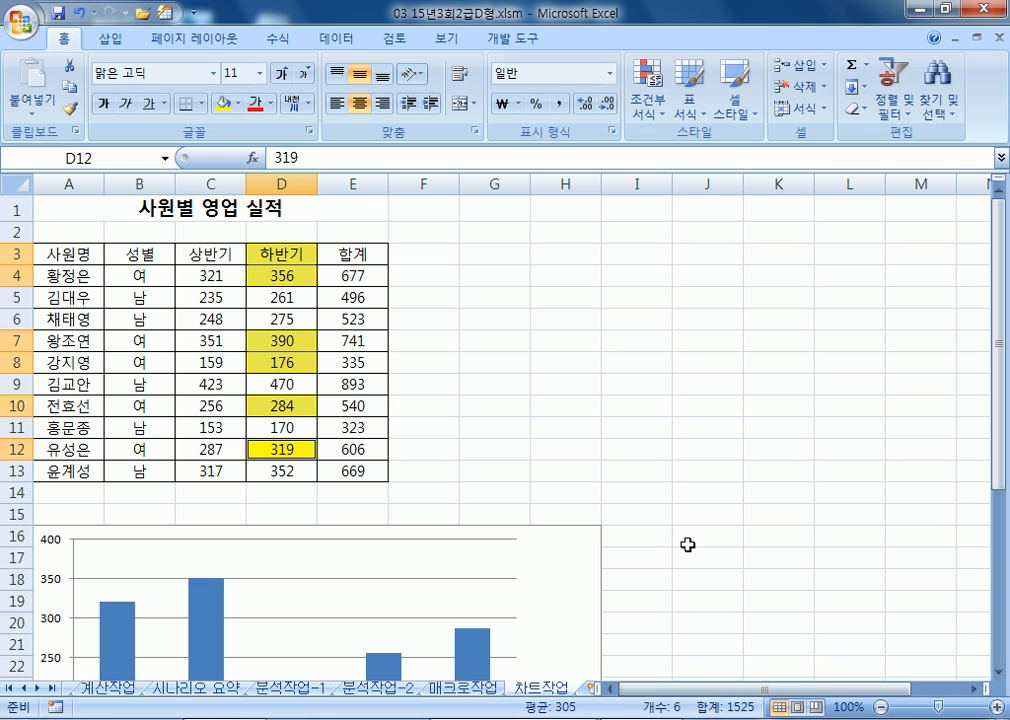
- Copy the yellow 하반기 cells and paste them into the column chart as a new series
right_click(299, 258)
left_click(350, 303)
scroll(636, 582, "down", 3)
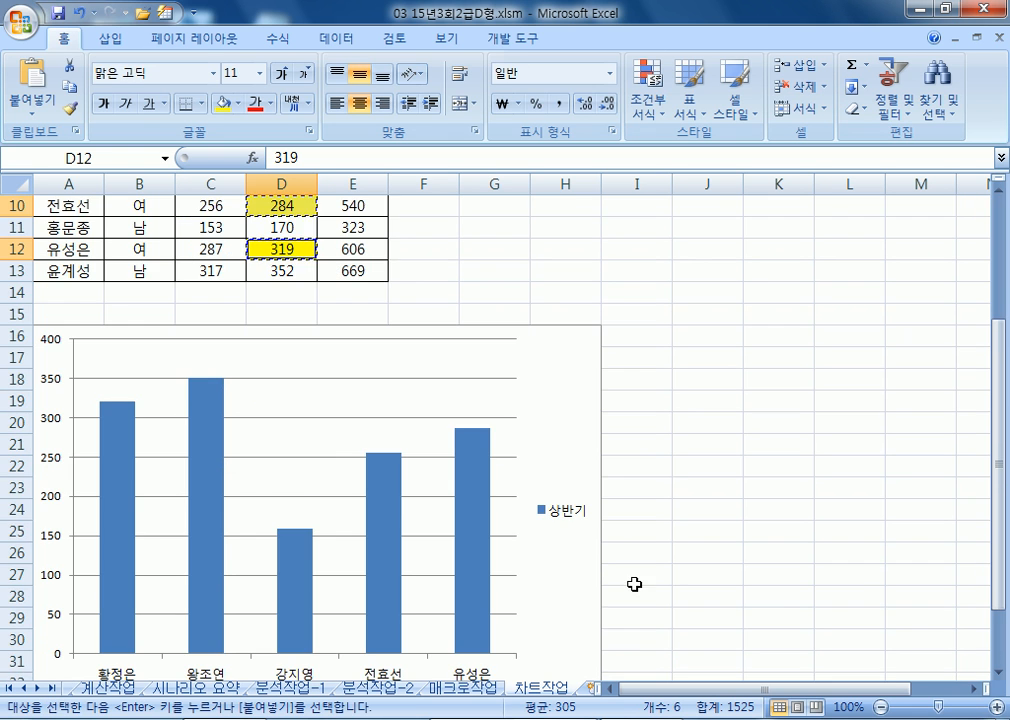
left_click(557, 402)
right_click(557, 402)
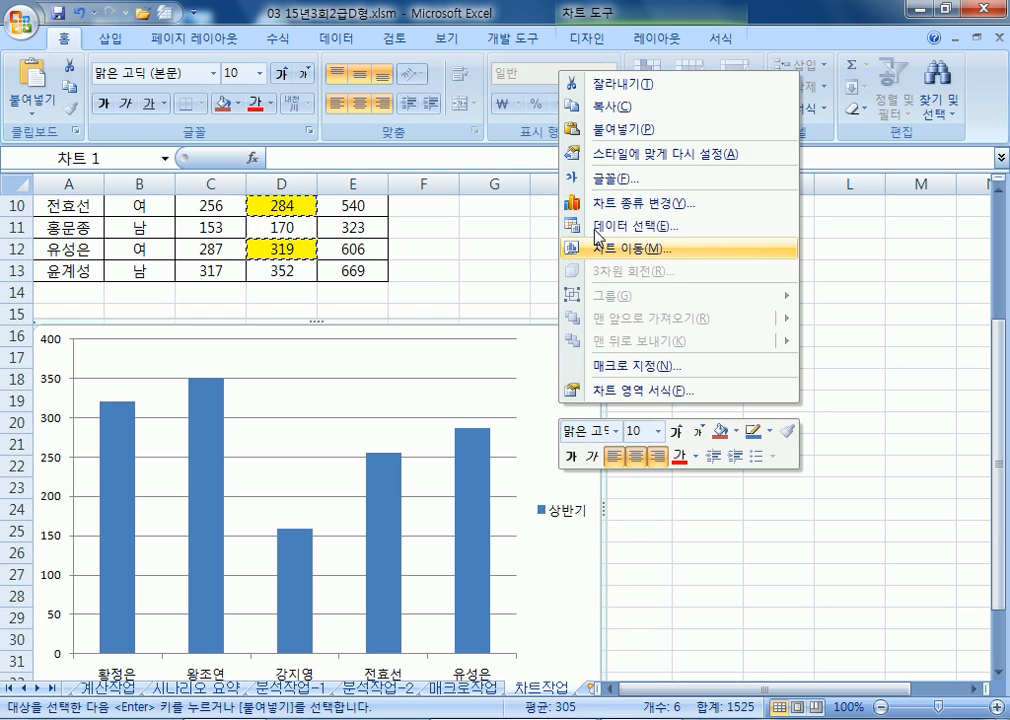
left_click(624, 128)
scroll(545, 443, "down", 3)
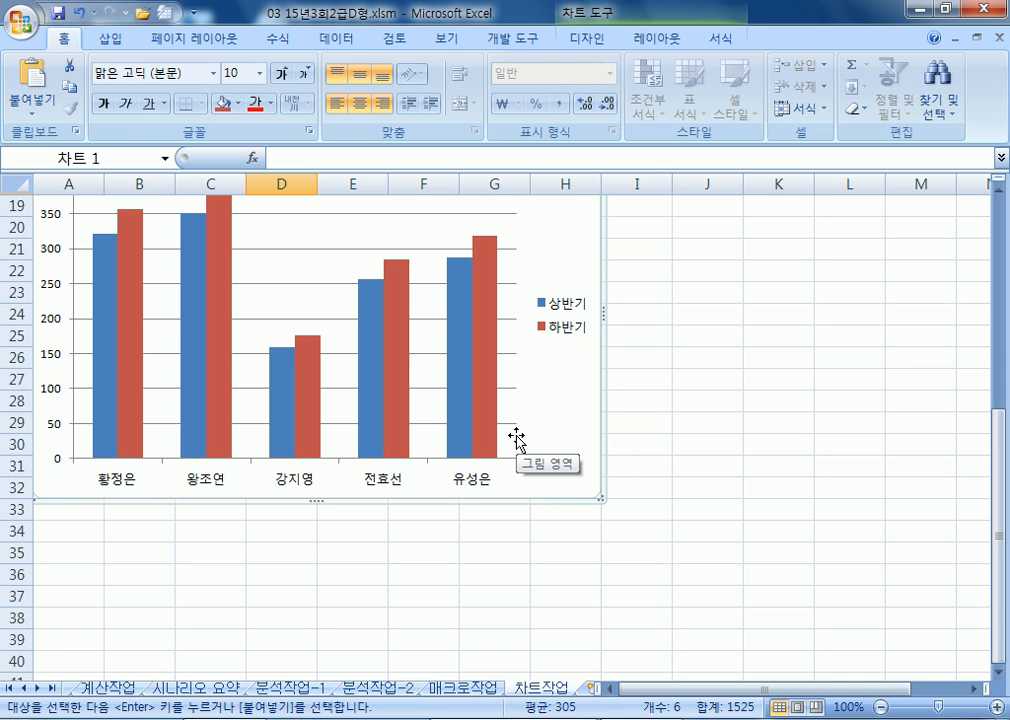
- Review the chart's series in the data source settings without changing them, and undo the pasted 하반기 series
left_click(588, 39)
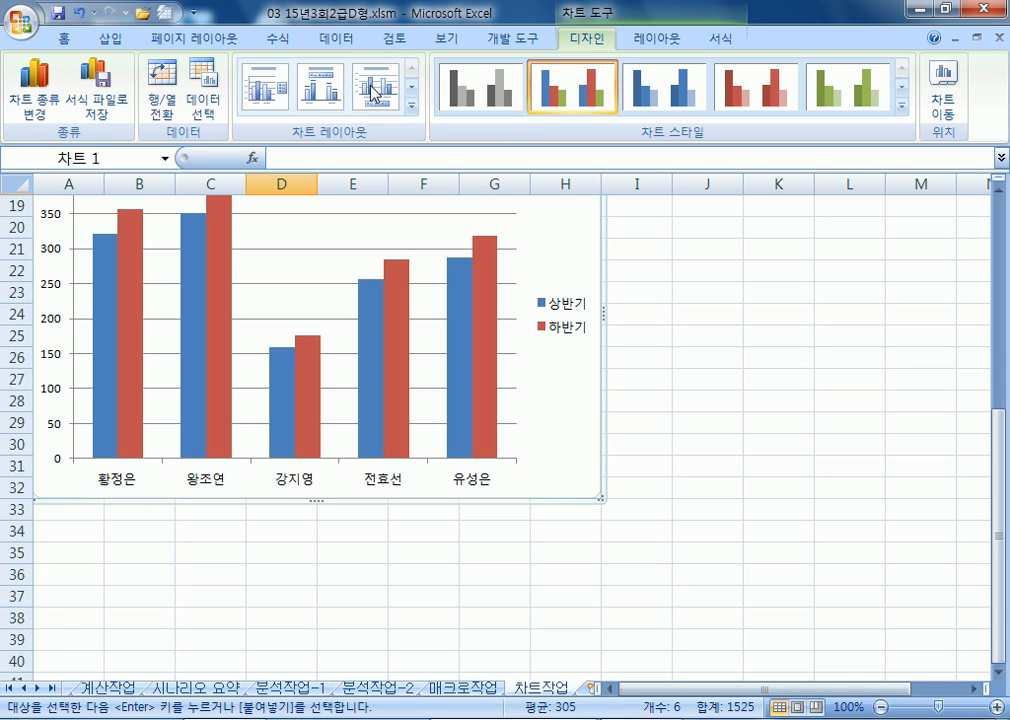
left_click(214, 108)
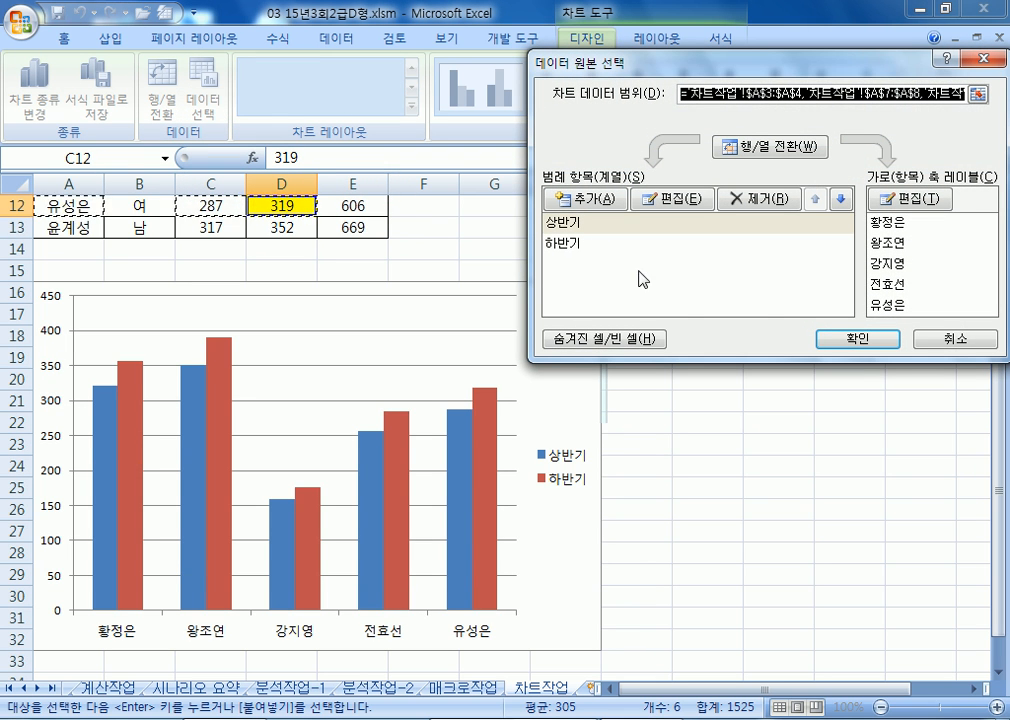
left_click(968, 341)
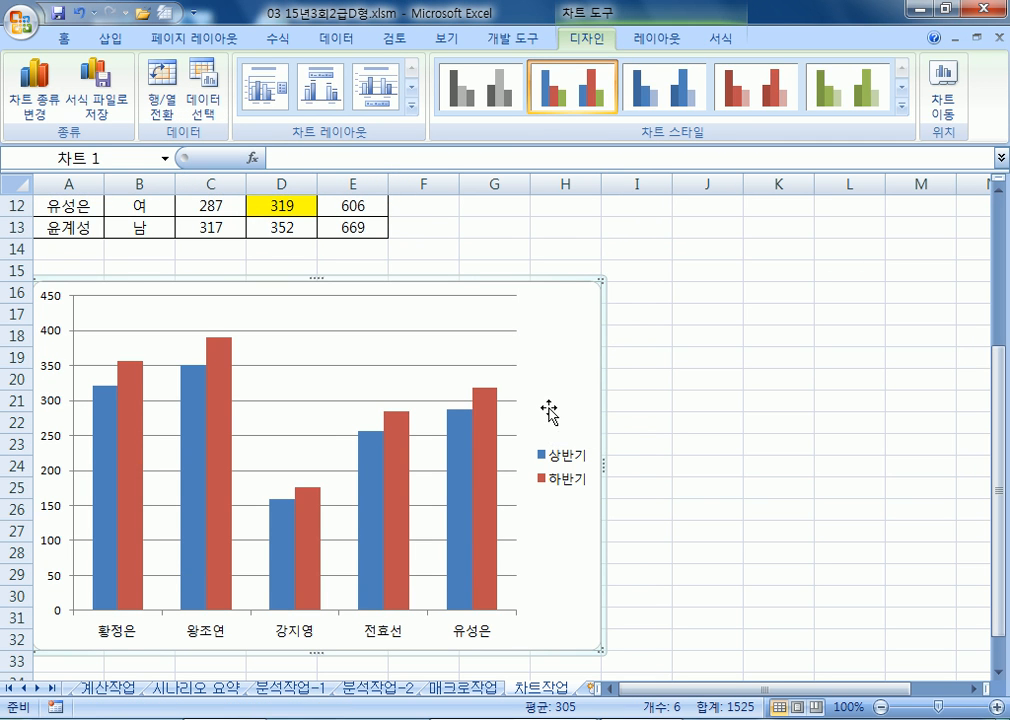
key("ctrl+z")
scroll(600, 518, "up", 4)
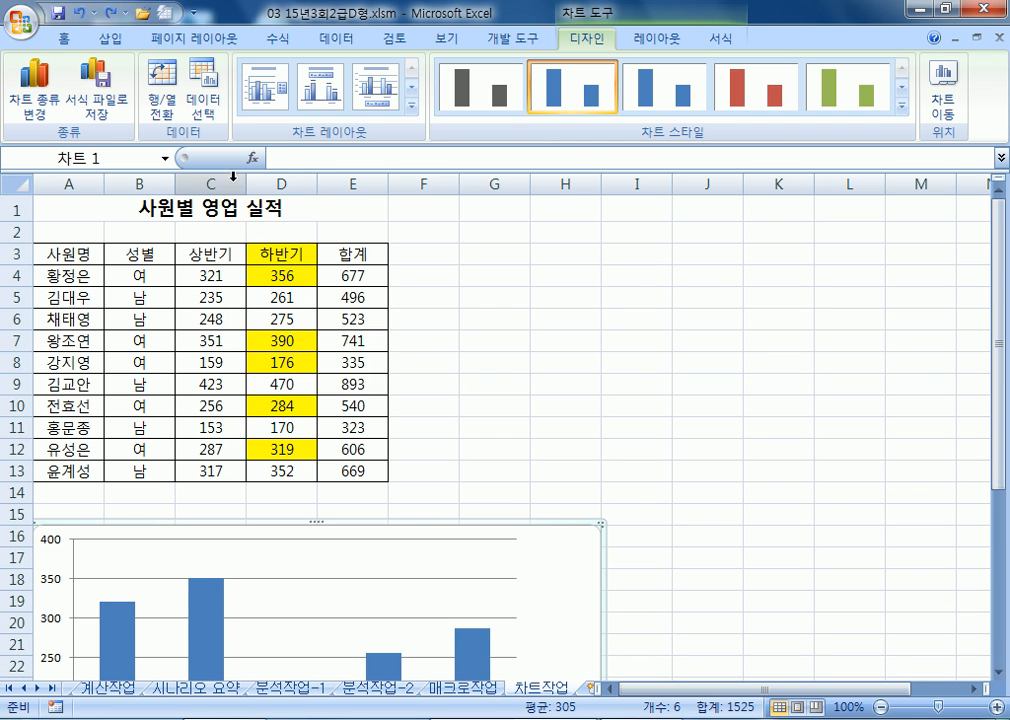
- Try to extend the chart's data range by adding the yellow cells D3:D4 and D7:D8 to the existing selection
left_click(214, 115)
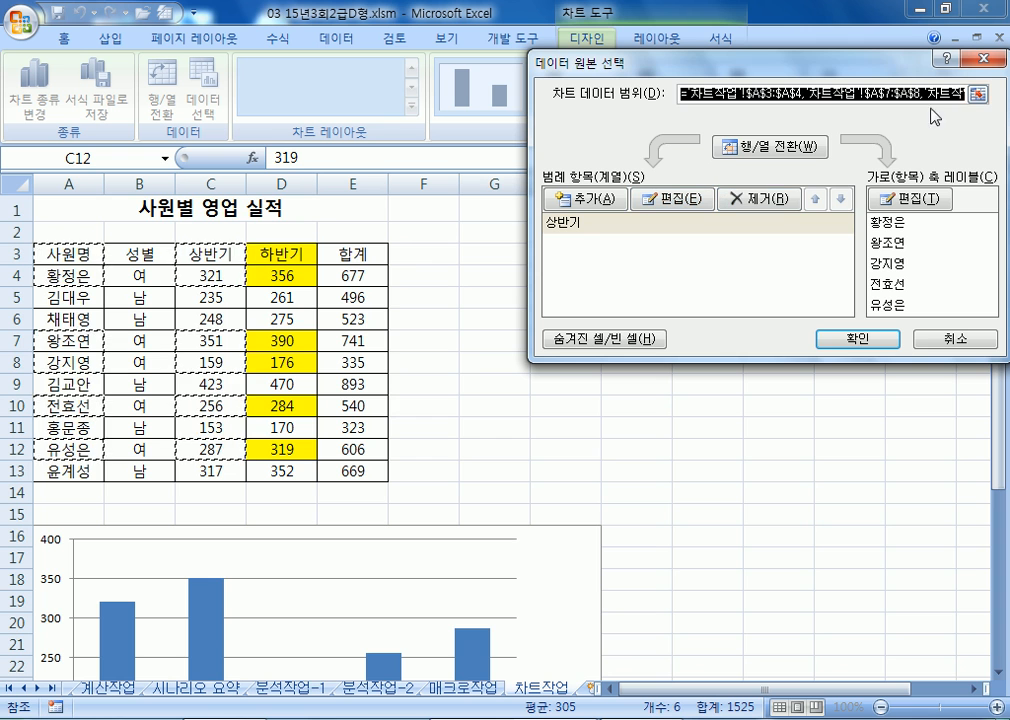
left_click(285, 255, "ctrl")
left_click_drag(285, 255, 278, 290)
left_click_drag(278, 338, 275, 365)
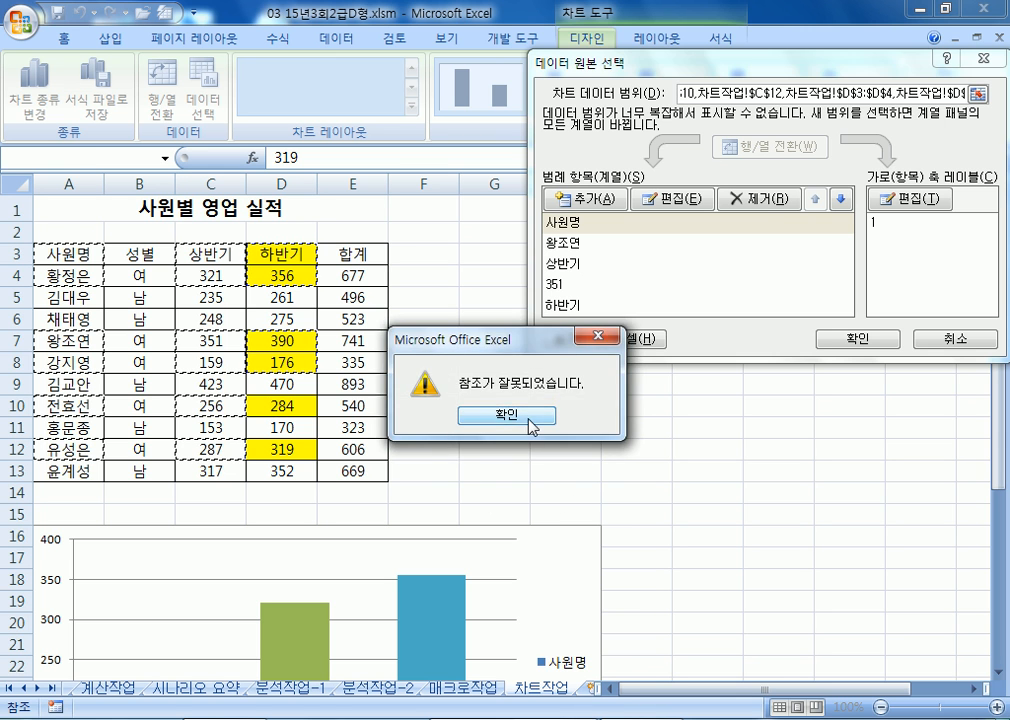
left_click(444, 412)
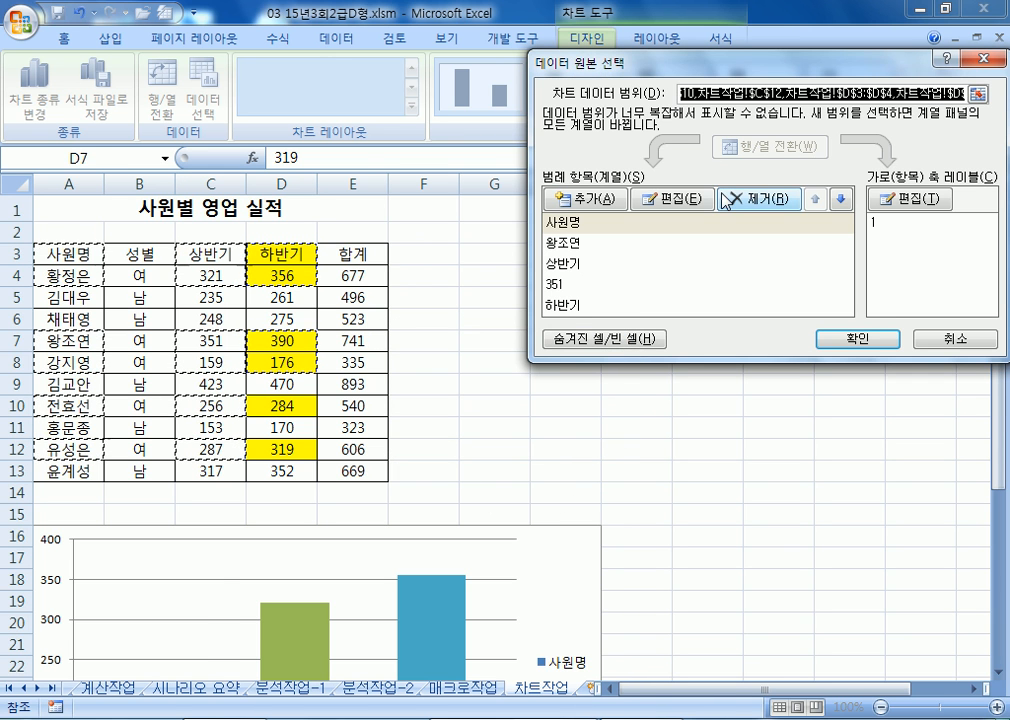
key("Escape")
- Try to append D3:D4 and D7:D8 after a comma at the end of the chart's existing data range
left_click(204, 97)
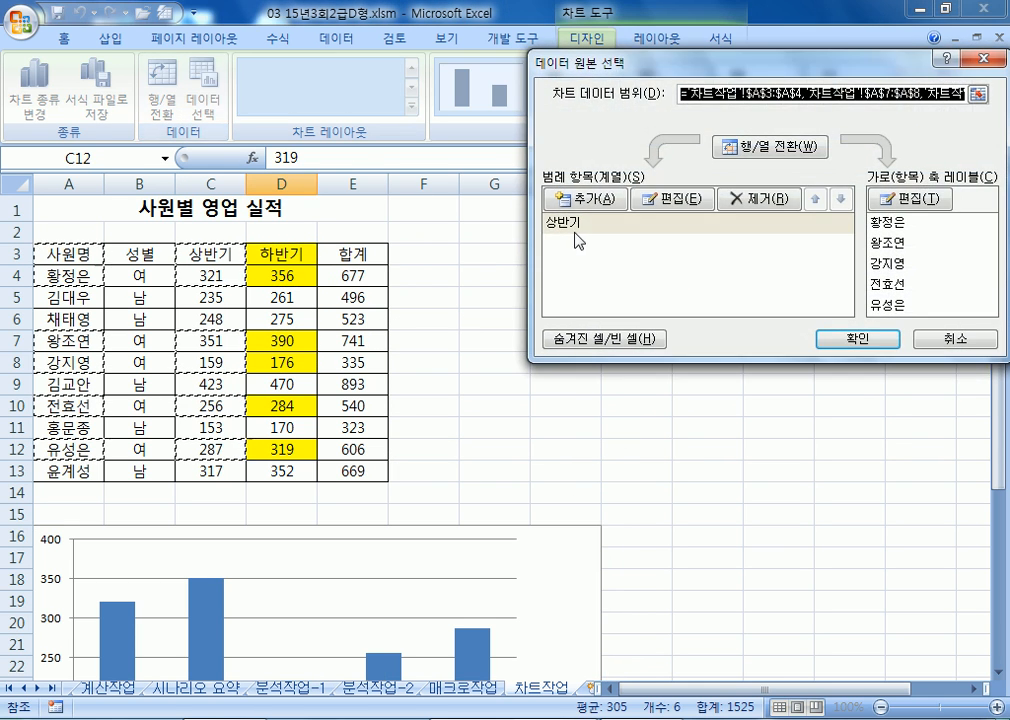
left_click(921, 97)
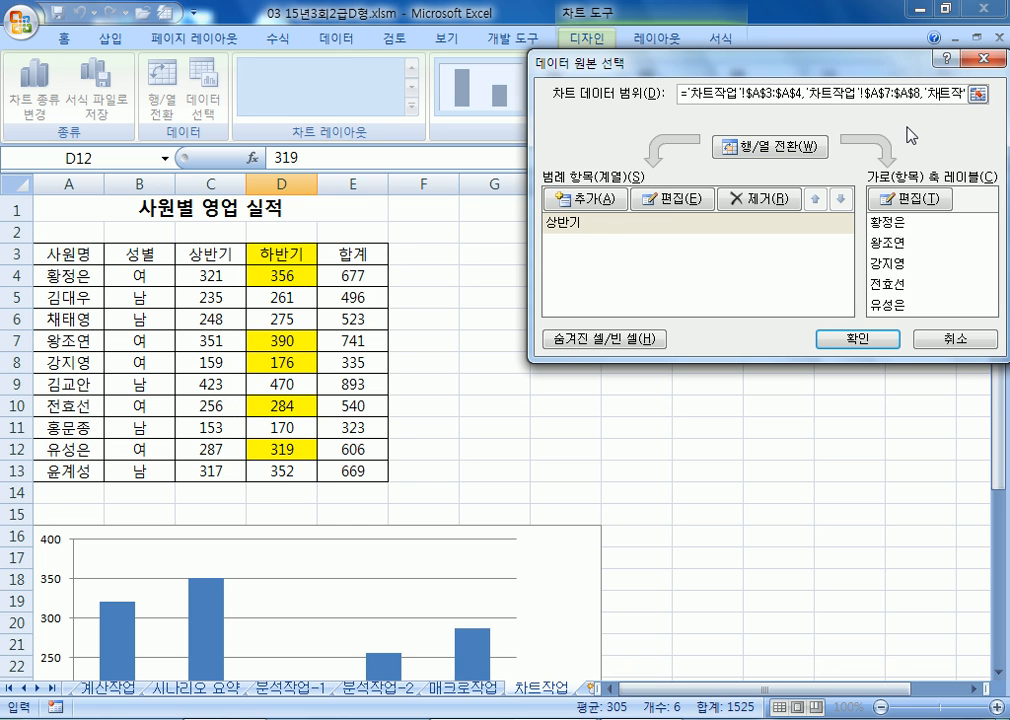
left_click_drag(938, 92, 1008, 98)
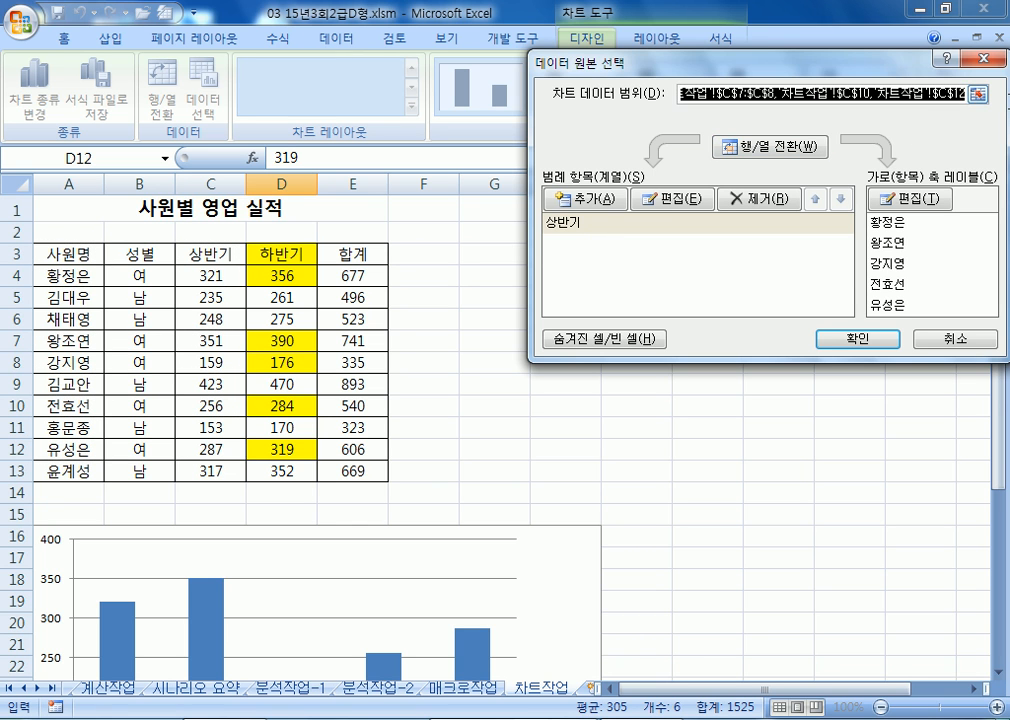
left_click(963, 97)
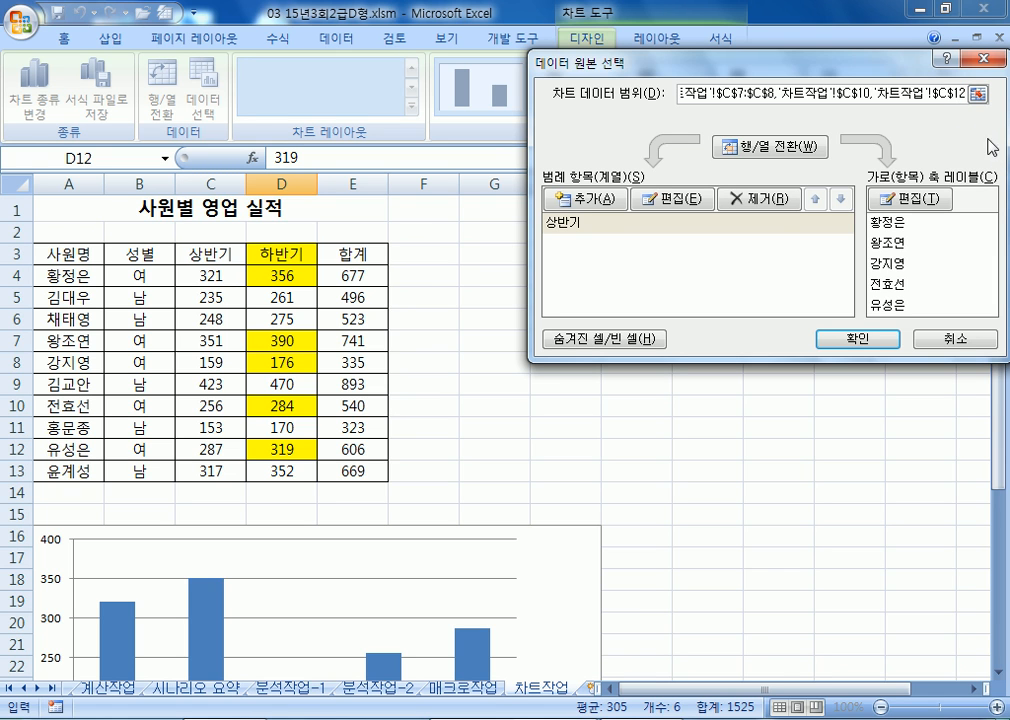
type(",")
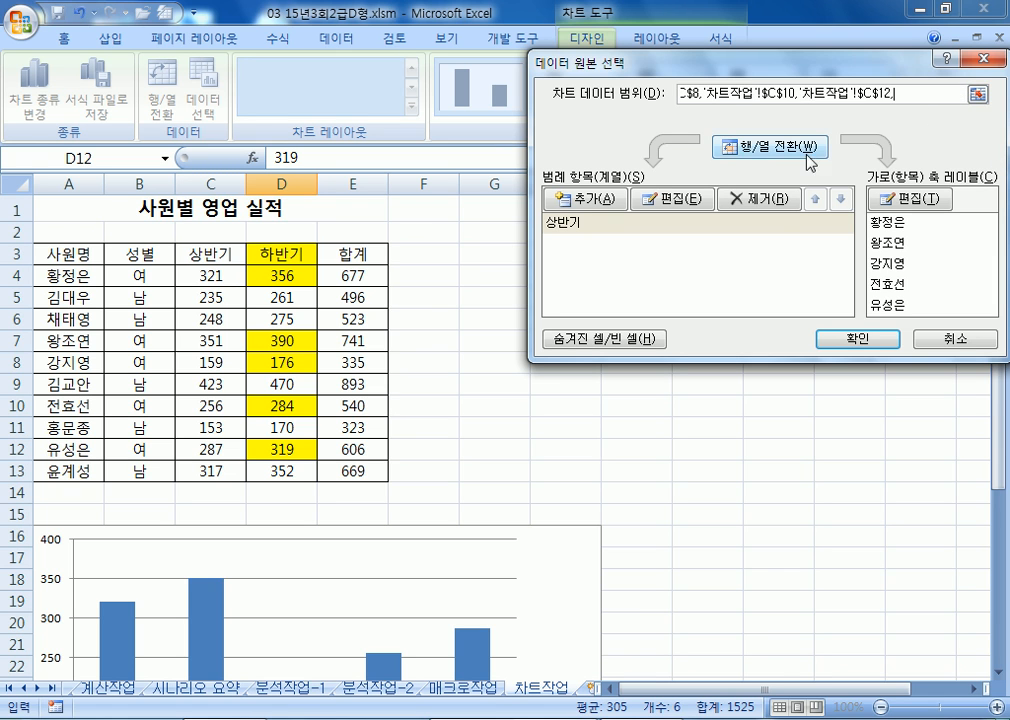
left_click_drag(270, 250, 273, 277)
left_click_drag(275, 335, 283, 360)
left_click(491, 414)
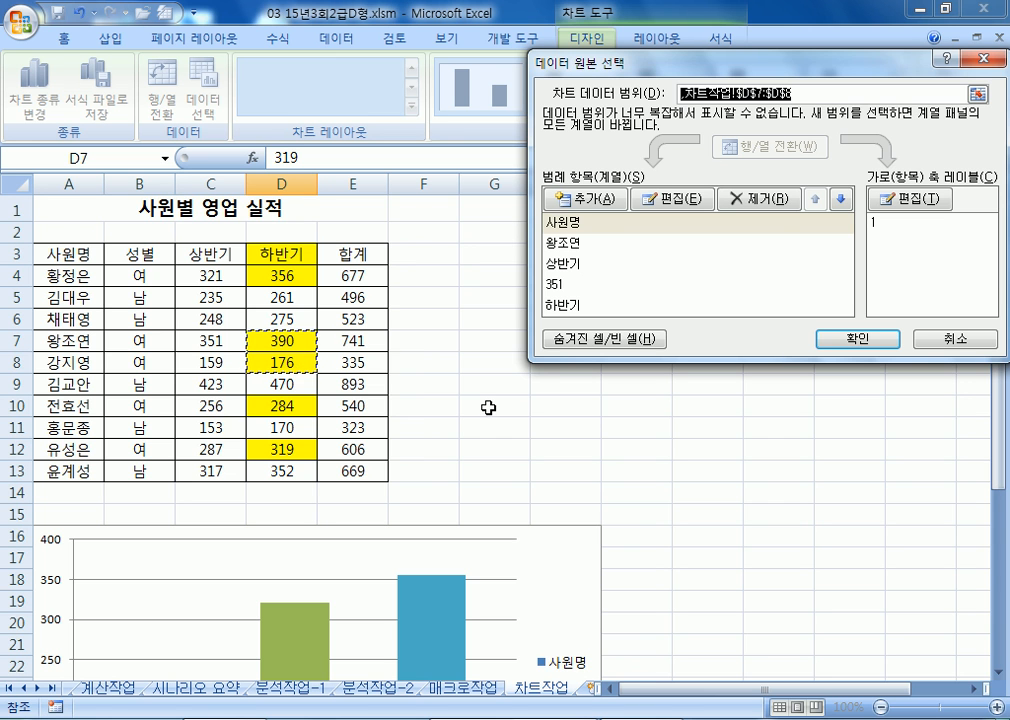
scroll(428, 517, "down", 2)
scroll(428, 517, "down", 3)
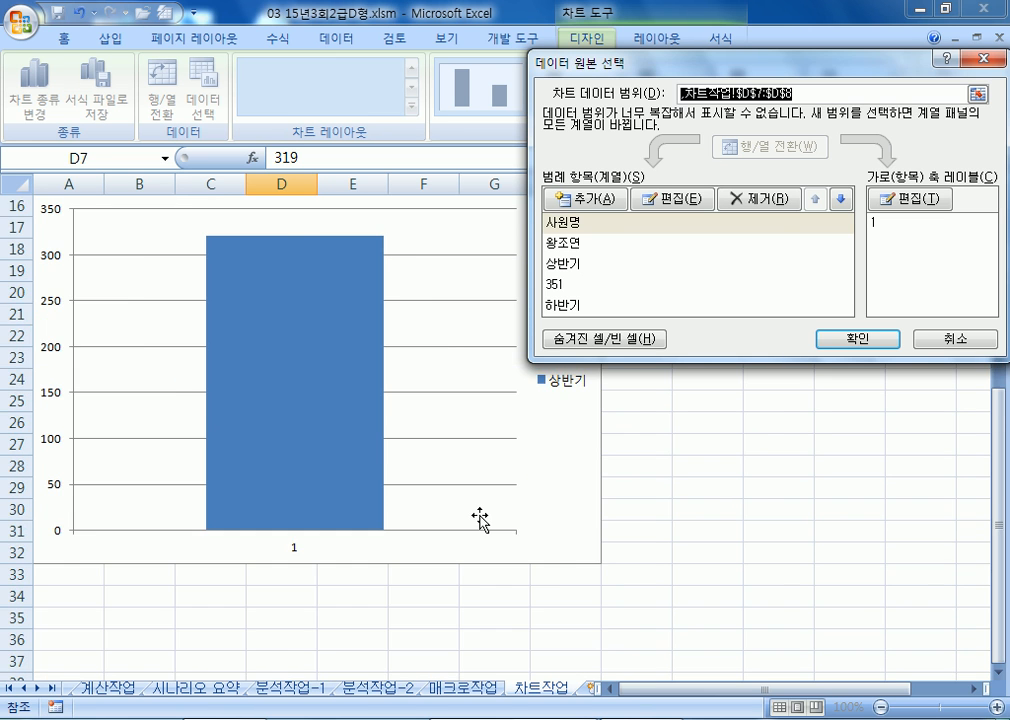
scroll(478, 520, "up", 3)
key("Return")
scroll(345, 470, "down", 5)
scroll(336, 437, "up", 5)
- Try to rebuild the chart's data range from cells A3:A4, A7:A8, A10, A12, C3:D4 and C7:D8
left_click(210, 98)
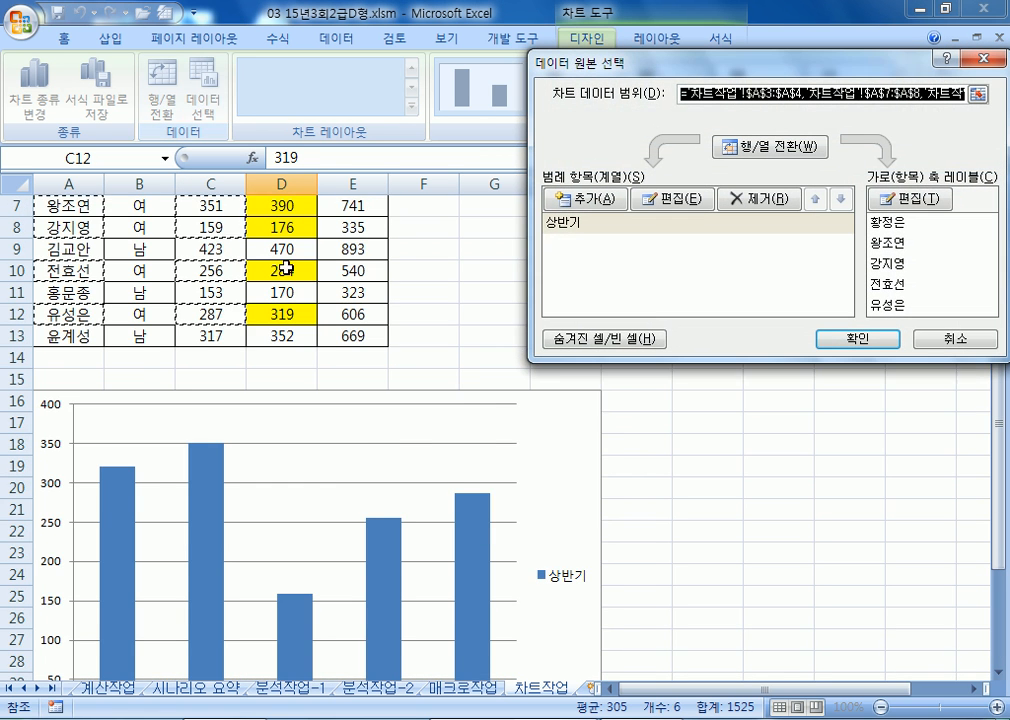
scroll(288, 361, "up", 2)
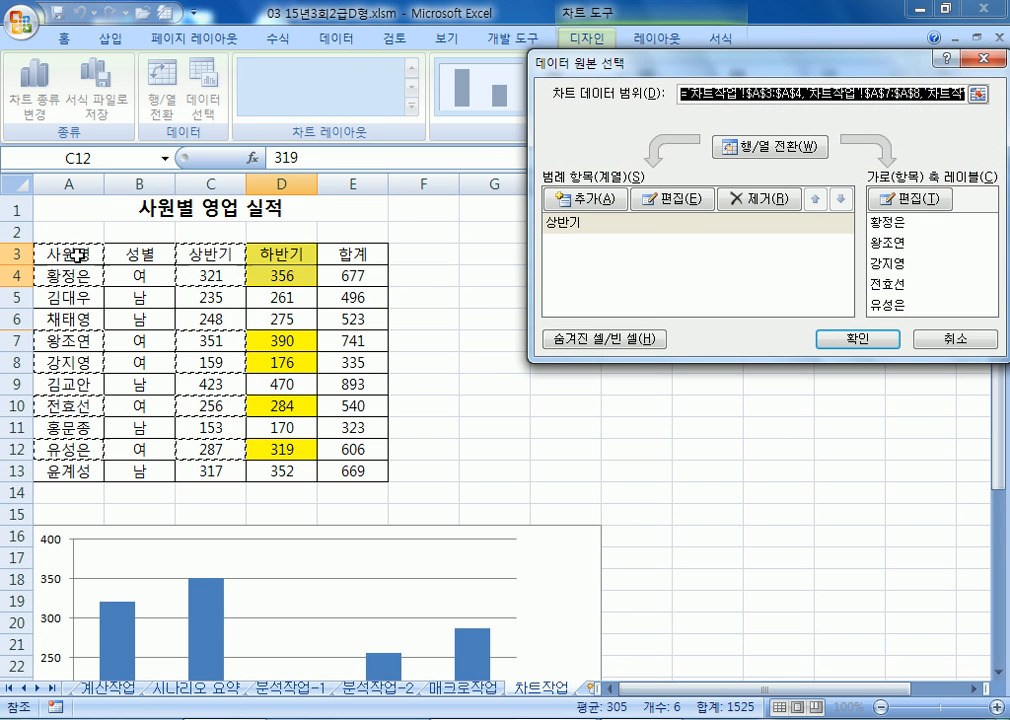
key("BackSpace")
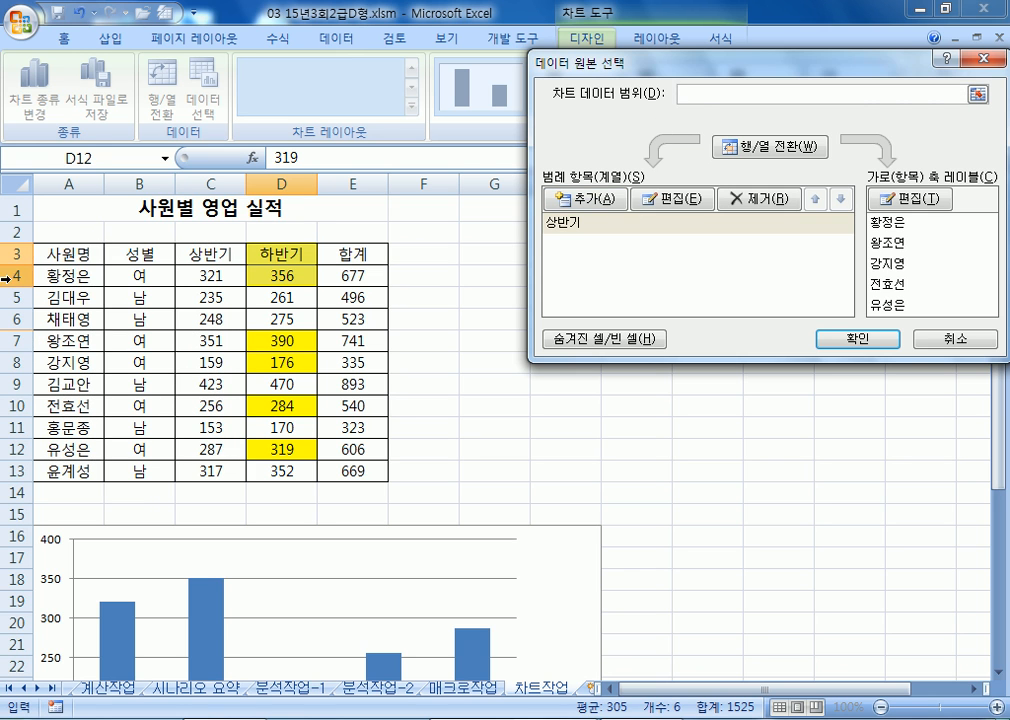
left_click_drag(50, 253, 60, 275)
left_click_drag(62, 340, 83, 370)
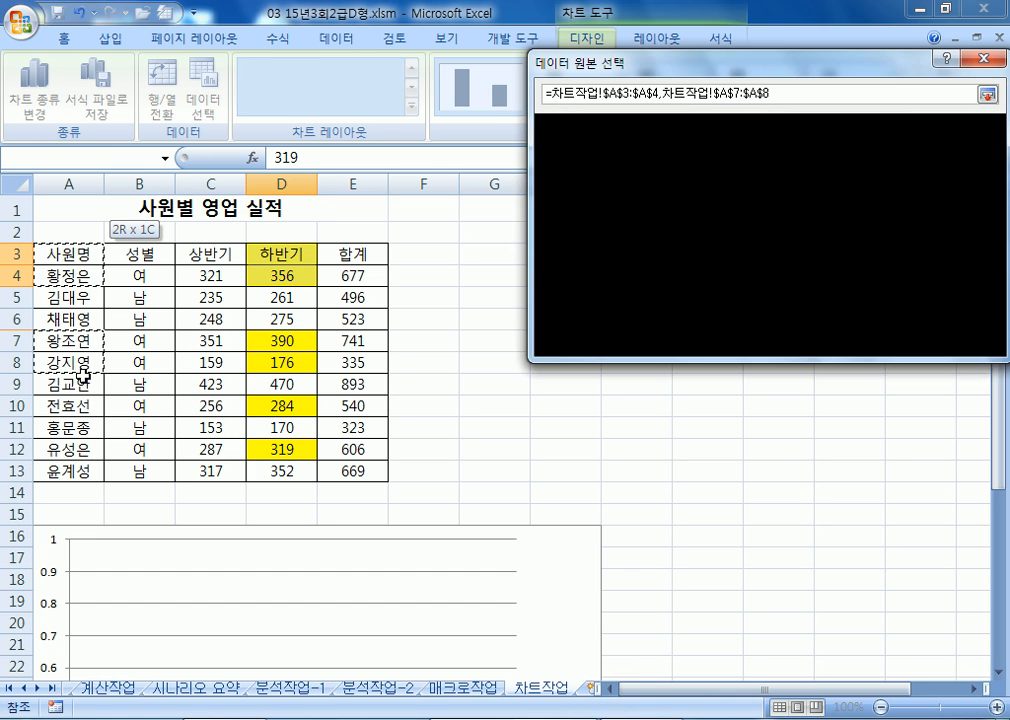
left_click(78, 405, "ctrl")
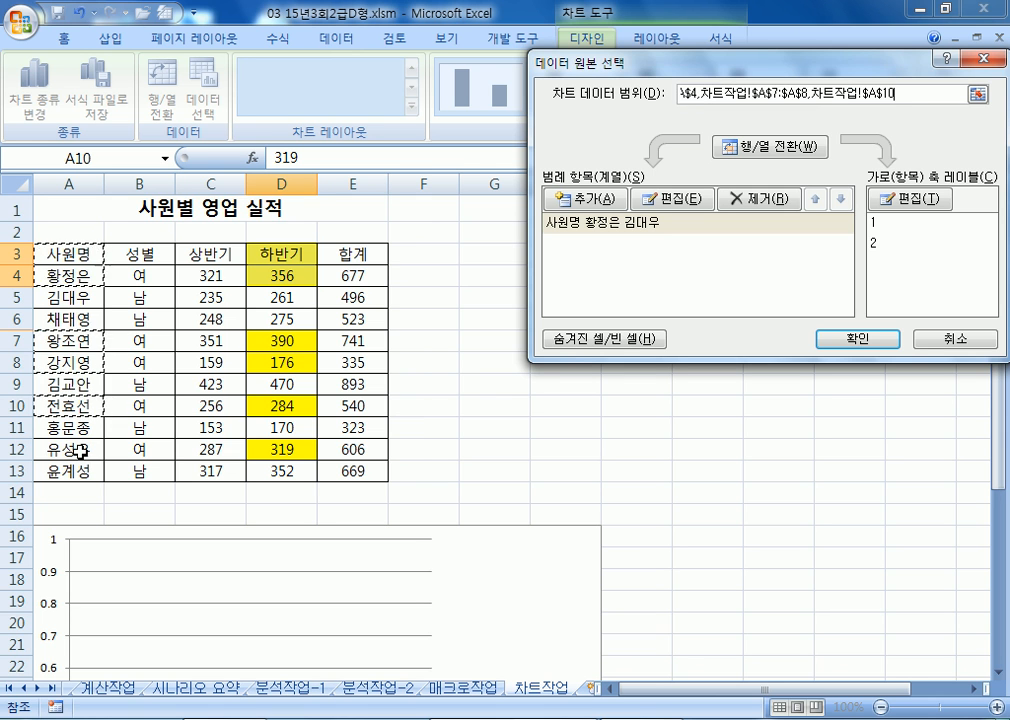
left_click(78, 448, "ctrl")
left_click_drag(216, 255, 252, 278)
left_click_drag(226, 343, 266, 355)
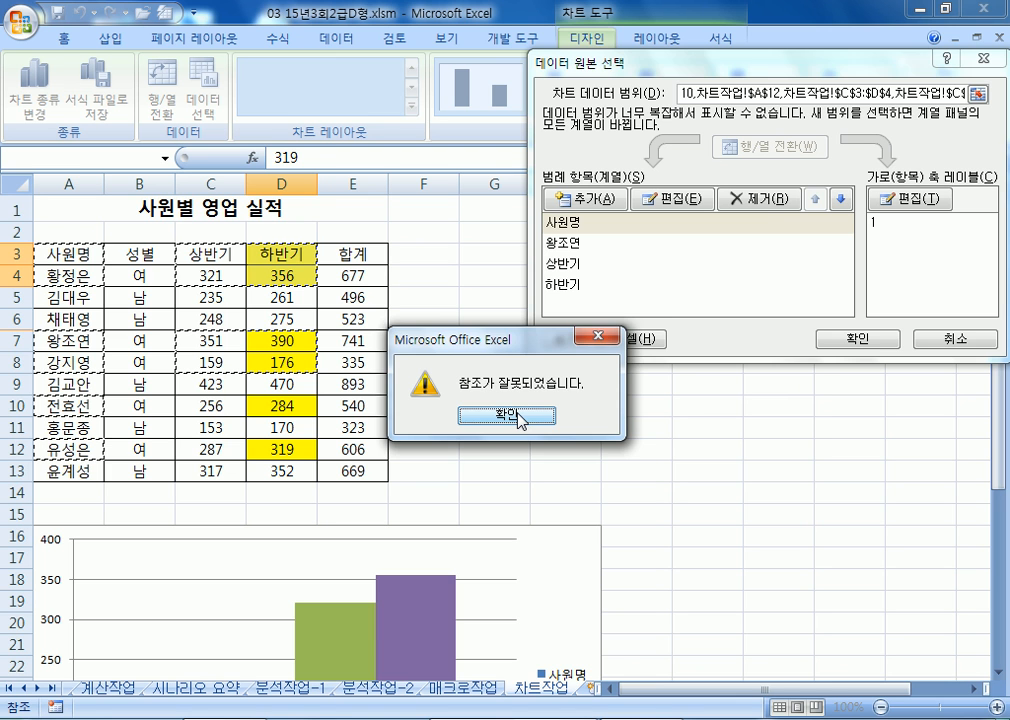
left_click(519, 418)
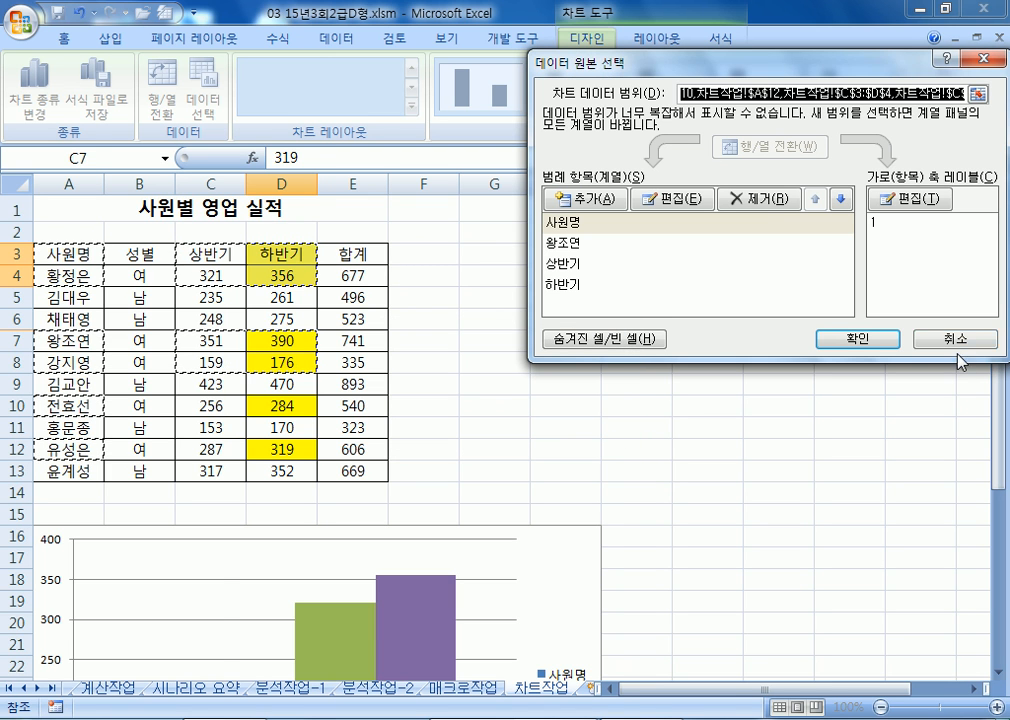
left_click(857, 338)
scroll(401, 370, "down", 2)
scroll(408, 395, "up", 2)
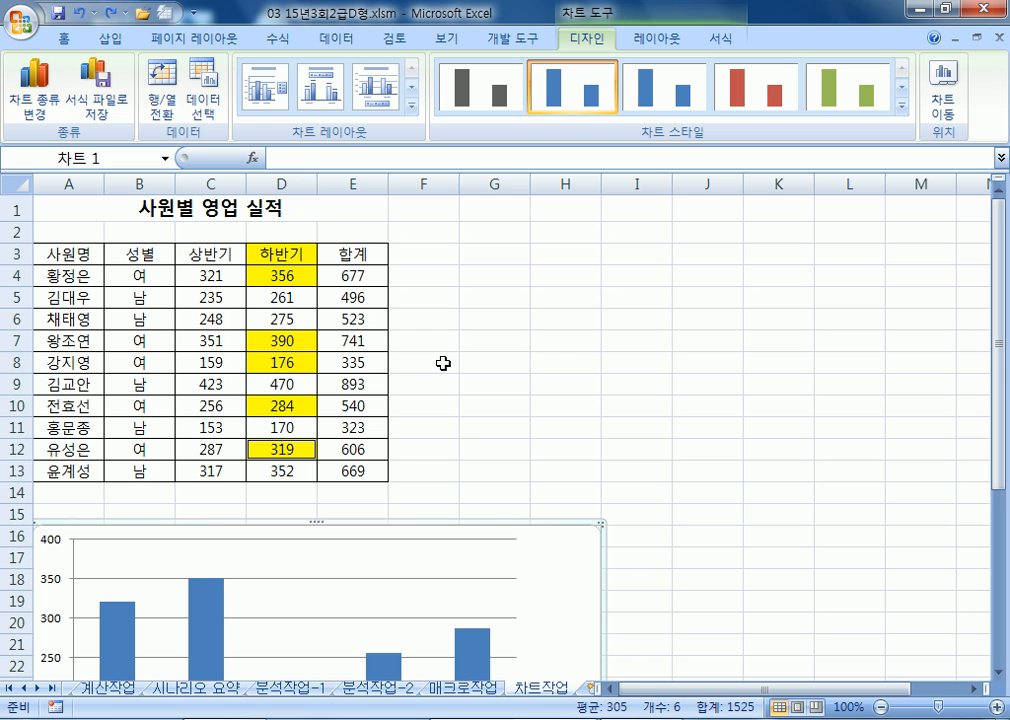
- Copy the yellow 하반기 cells D3:D4, D7:D8, D10 and D12 and paste them into the column chart as a new series
left_click_drag(294, 259, 291, 275)
left_click(490, 317)
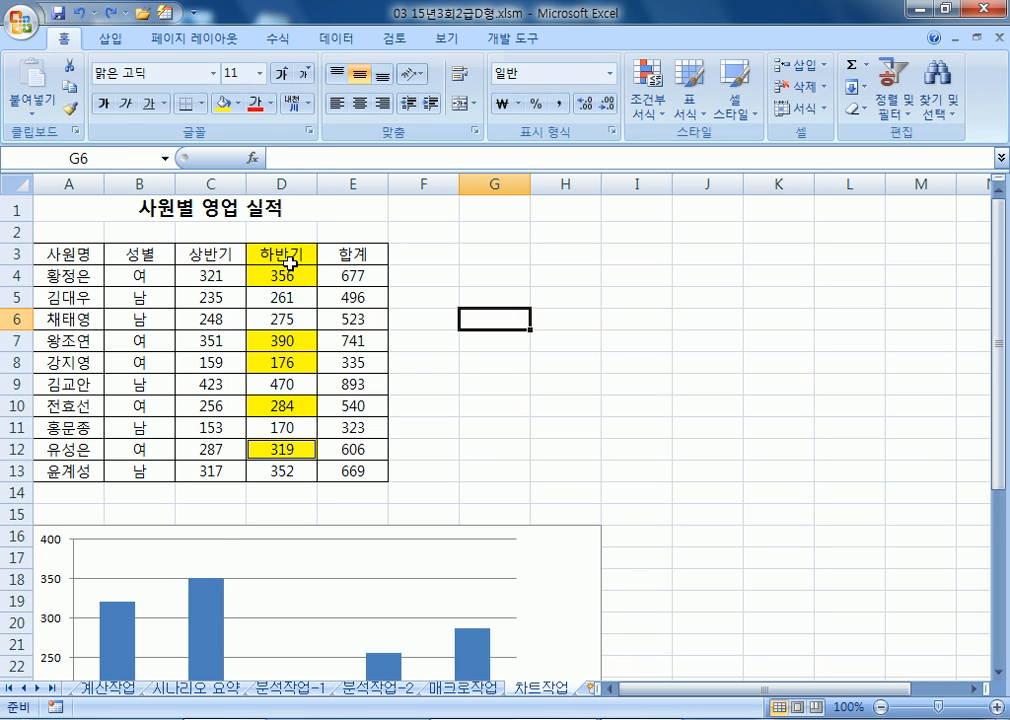
left_click(289, 263)
scroll(365, 410, "down", 3)
scroll(358, 320, "up", 3)
left_click_drag(287, 258, 281, 275)
left_click_drag(277, 343, 280, 366, "ctrl")
left_click(273, 406, "ctrl")
left_click(270, 448, "ctrl")
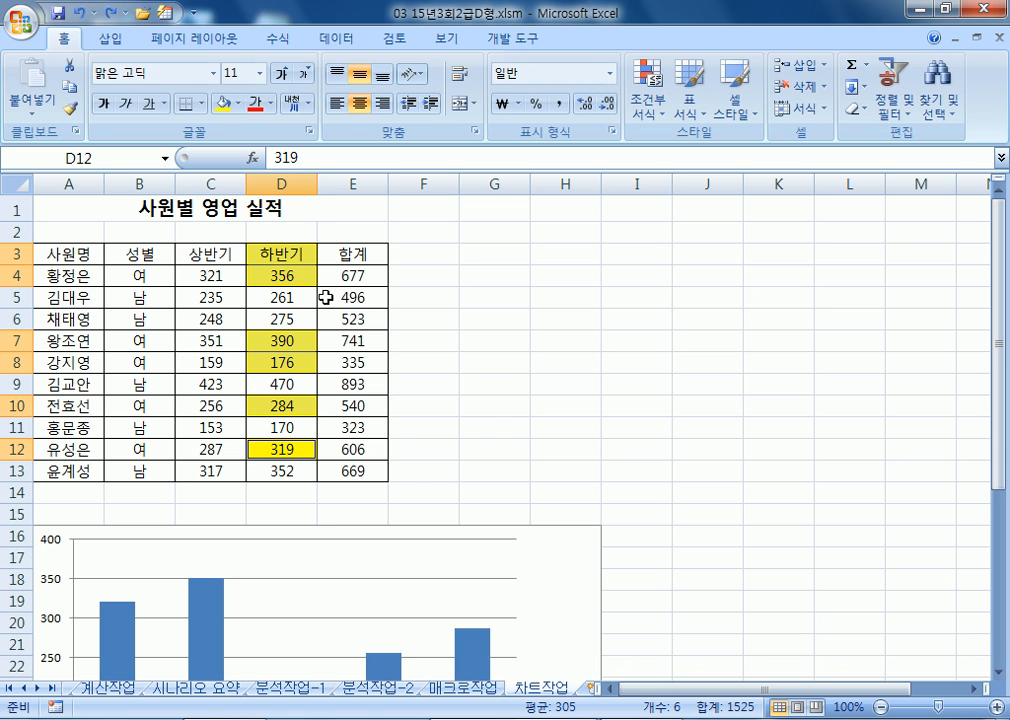
key("ctrl+c")
scroll(818, 557, "down", 4)
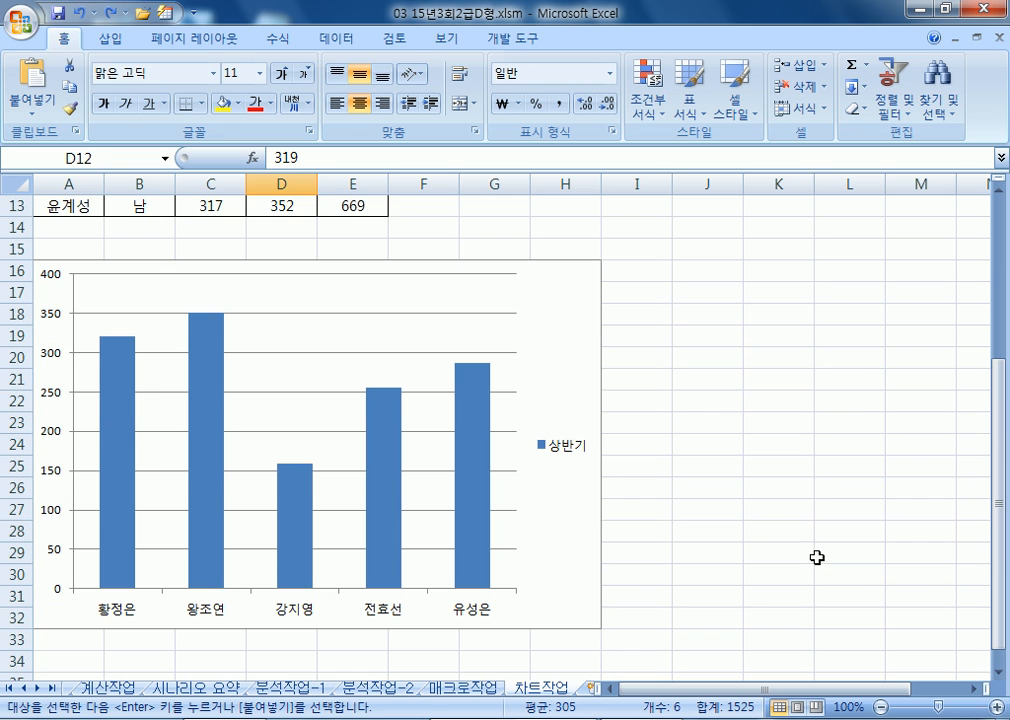
left_click(590, 340)
right_click(578, 308)
left_click(620, 361)
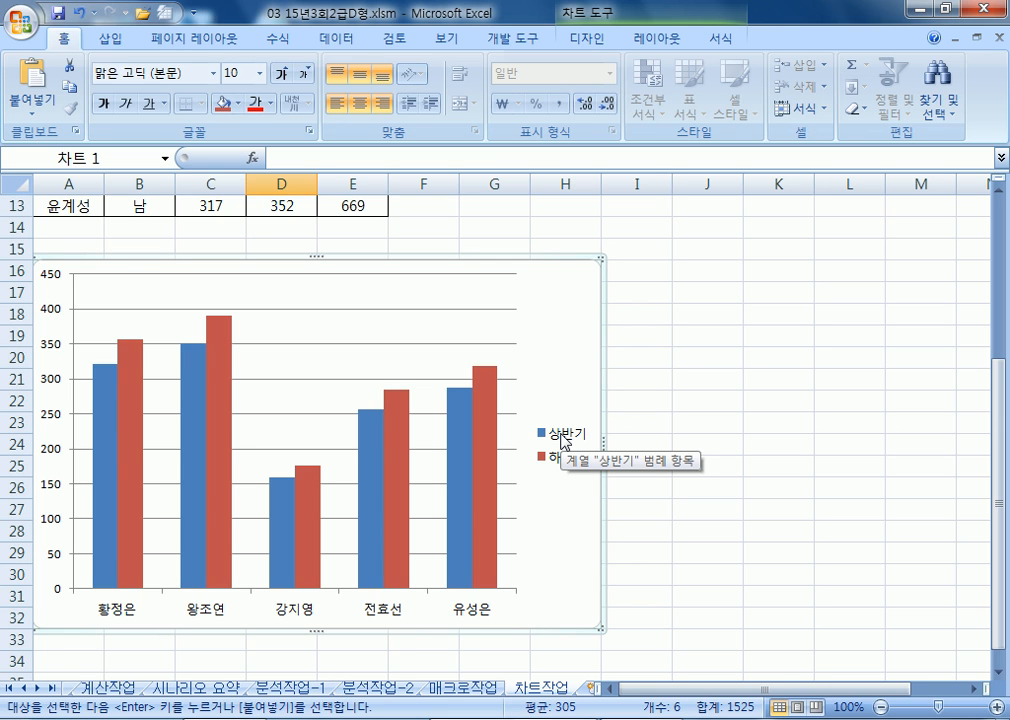
- Add a chart title using the 차트 위 placement
left_click(656, 40)
left_click(328, 104)
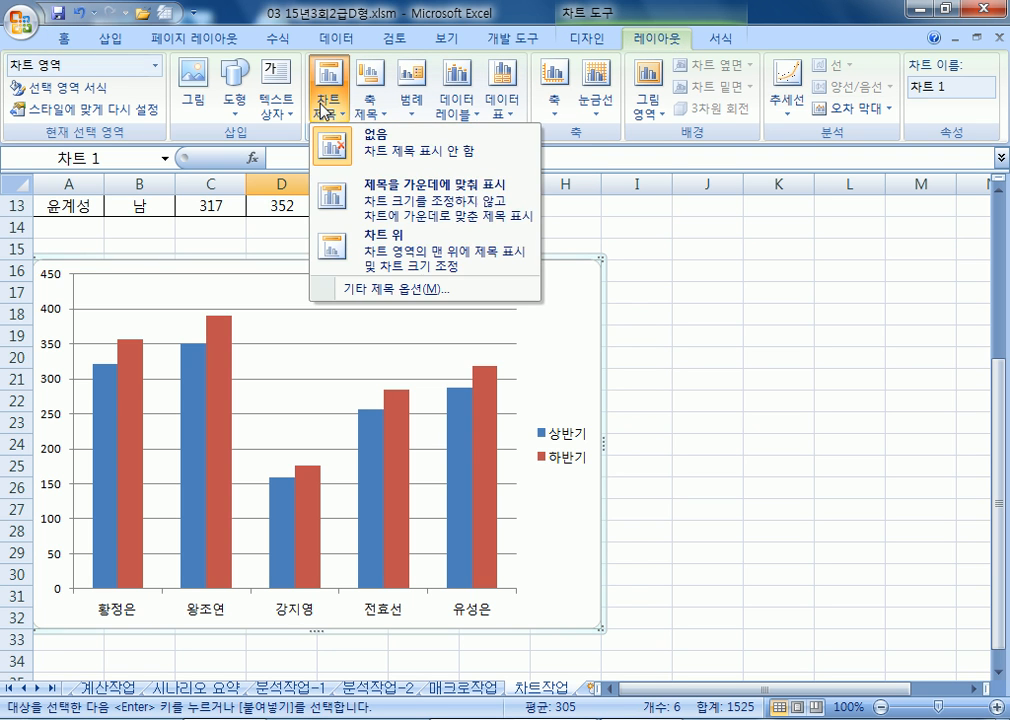
left_click(340, 245)
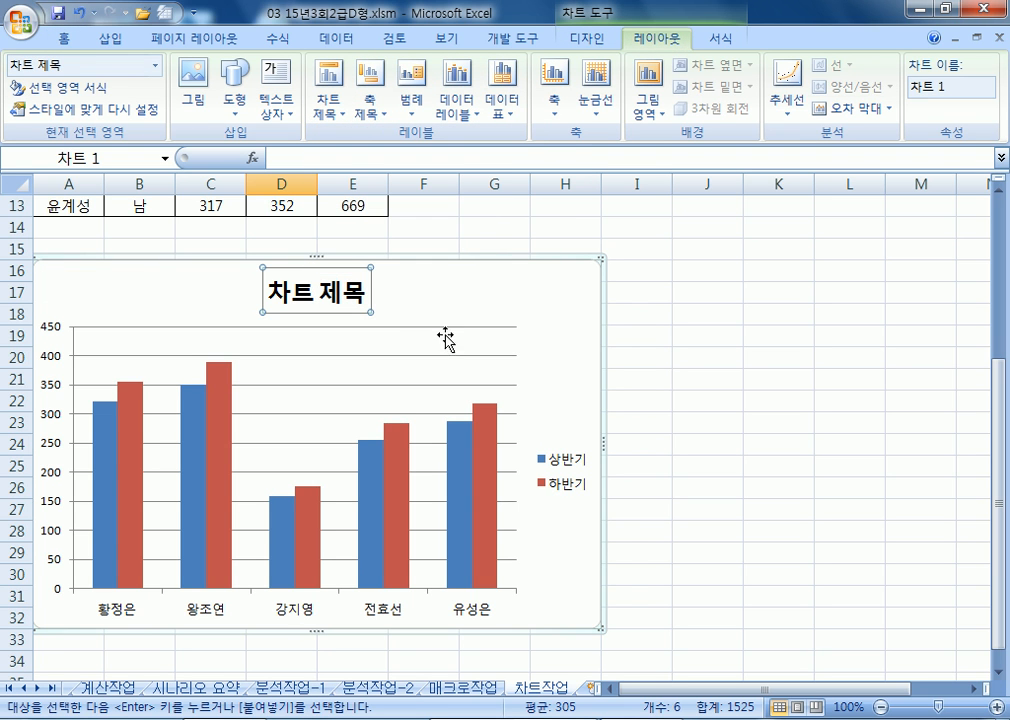
- Replace the chart title's placeholder text with "여사원 영업 실적 현황"
type("여사")
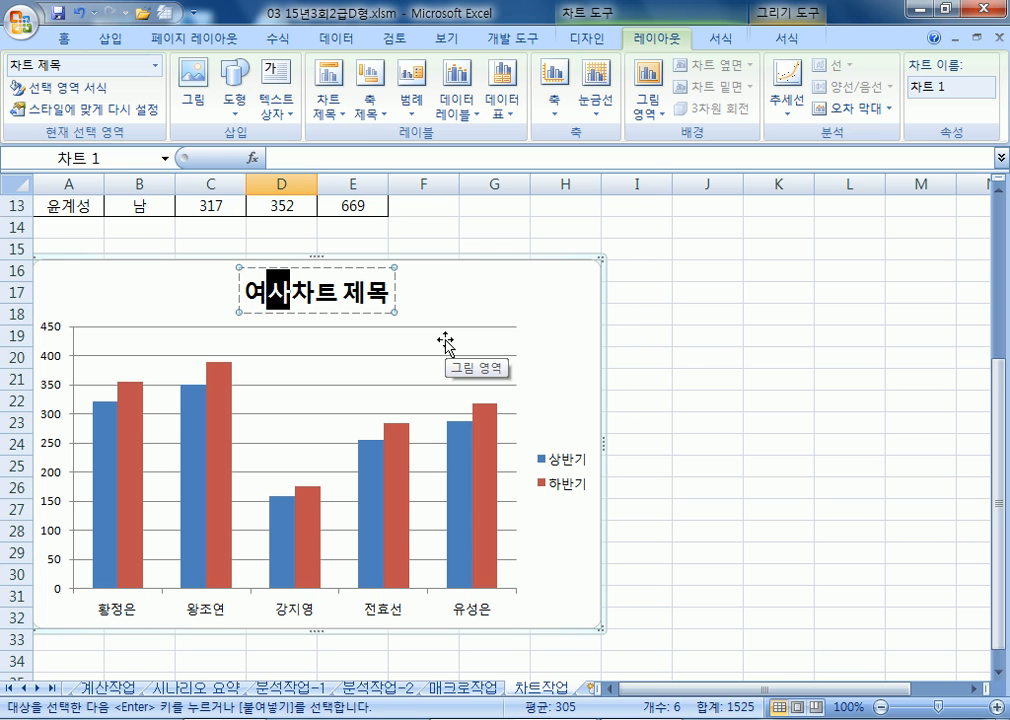
type("원")
key("Escape")
type("영")
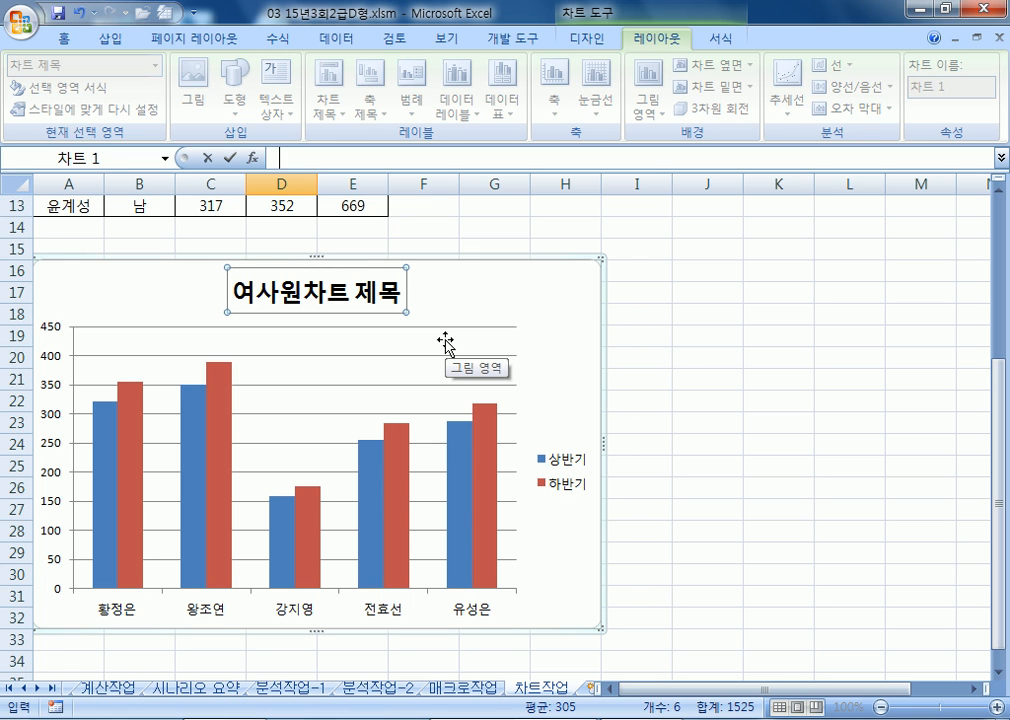
type("업 시")
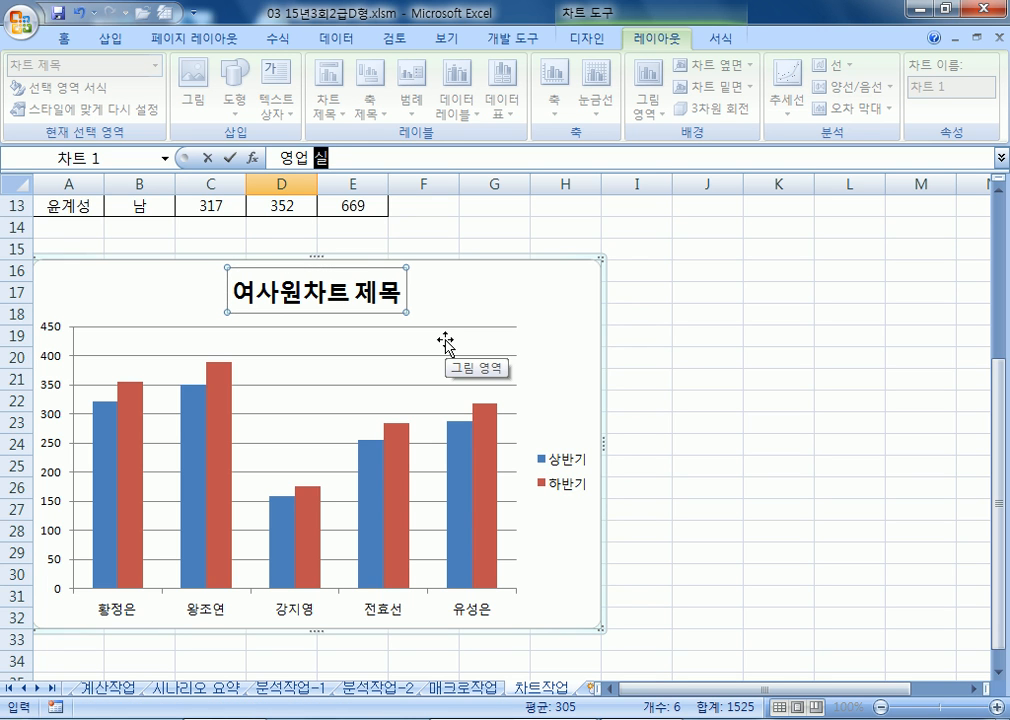
type("적")
key("Escape")
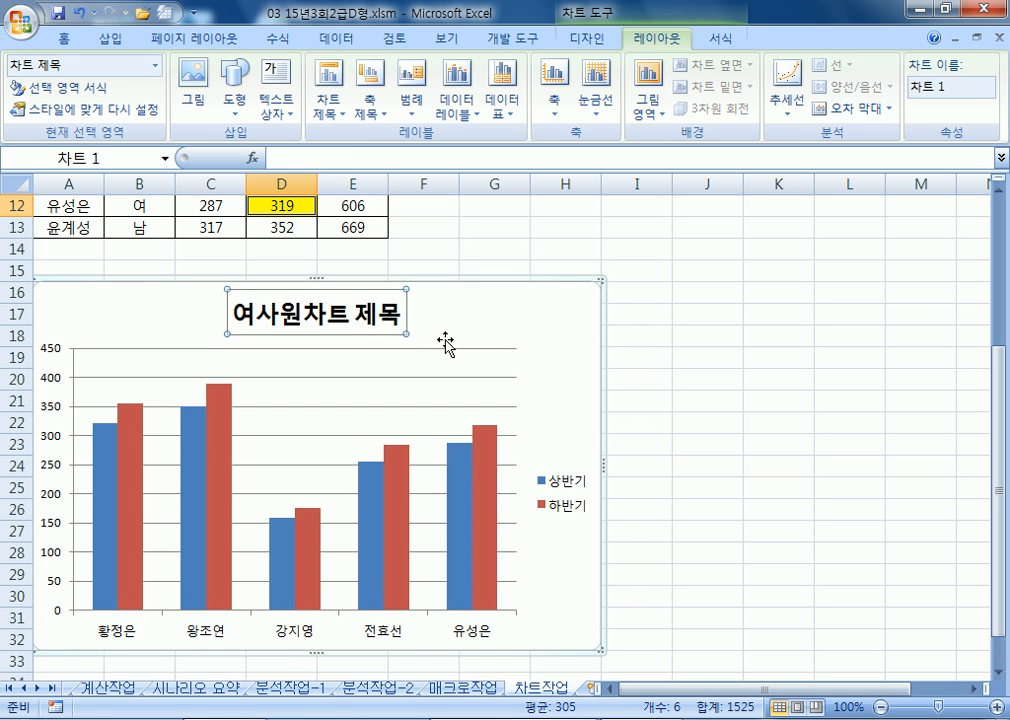
type("영업 실ㅈ")
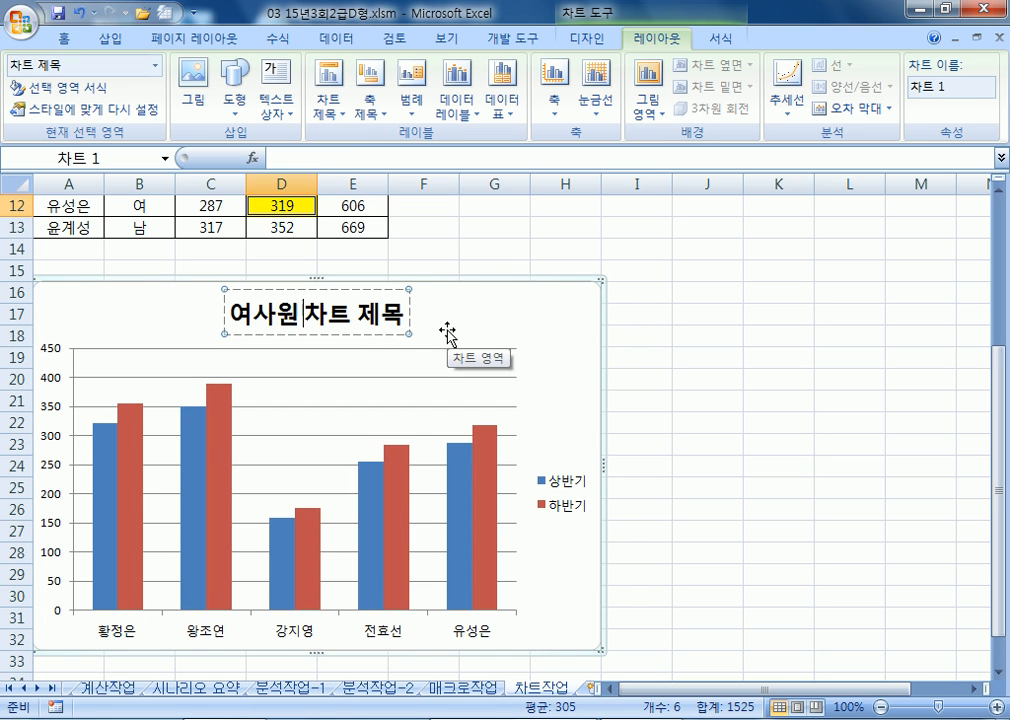
type("적 현ㅎ")
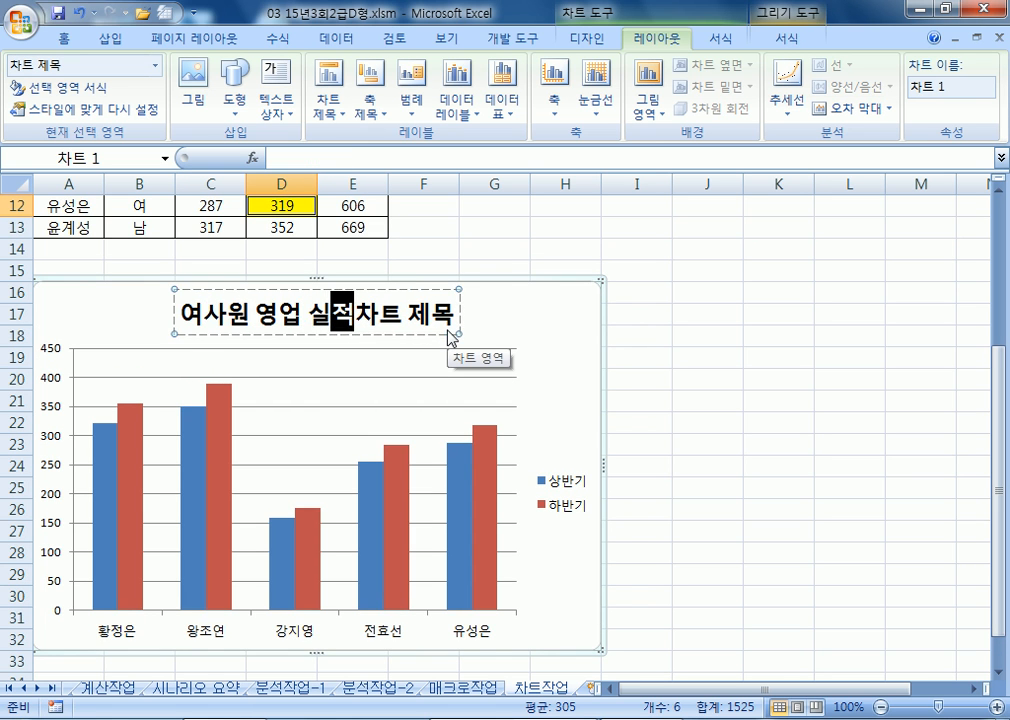
type("황")
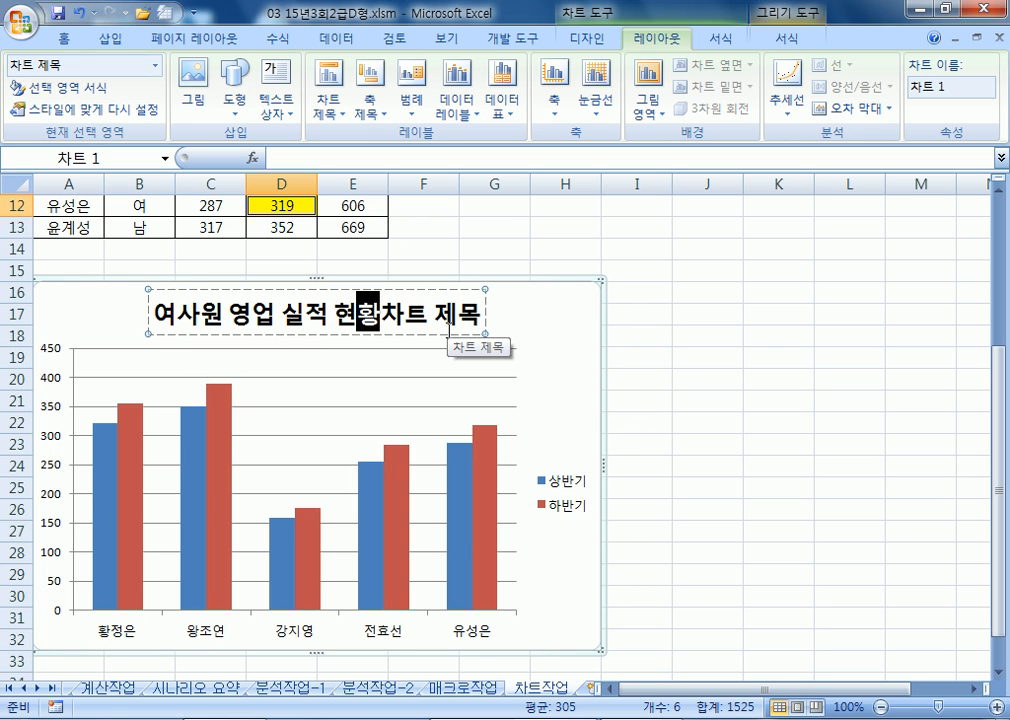
key("Delete")
key("Delete")
key("Delete")
key("Delete")
key("Delete")
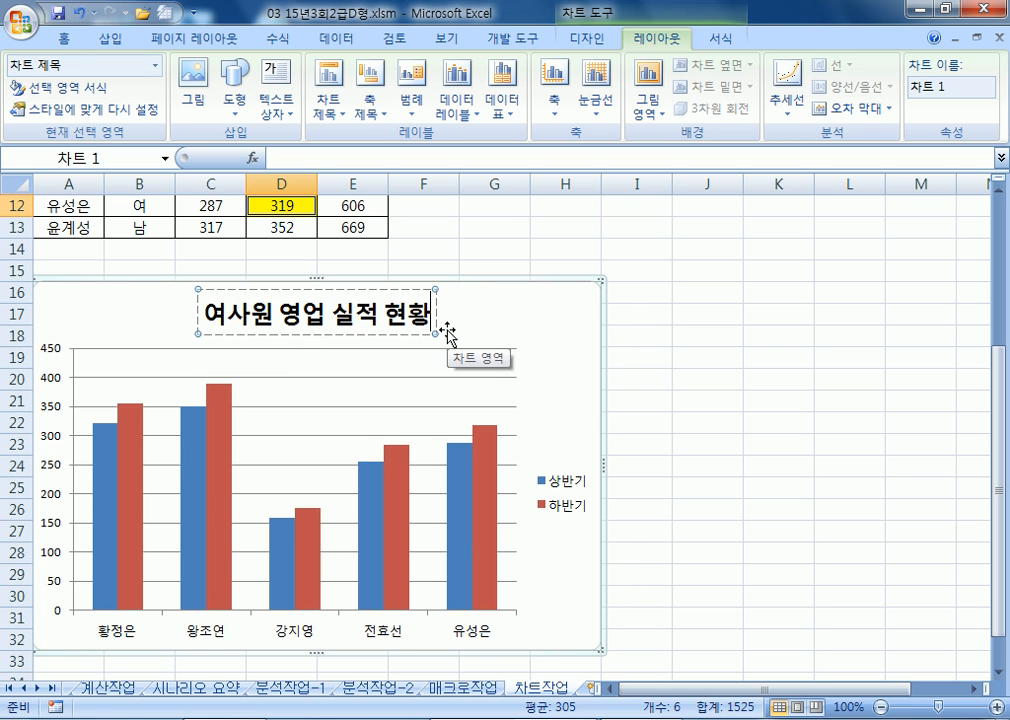
key("Return")
key("BackSpace")
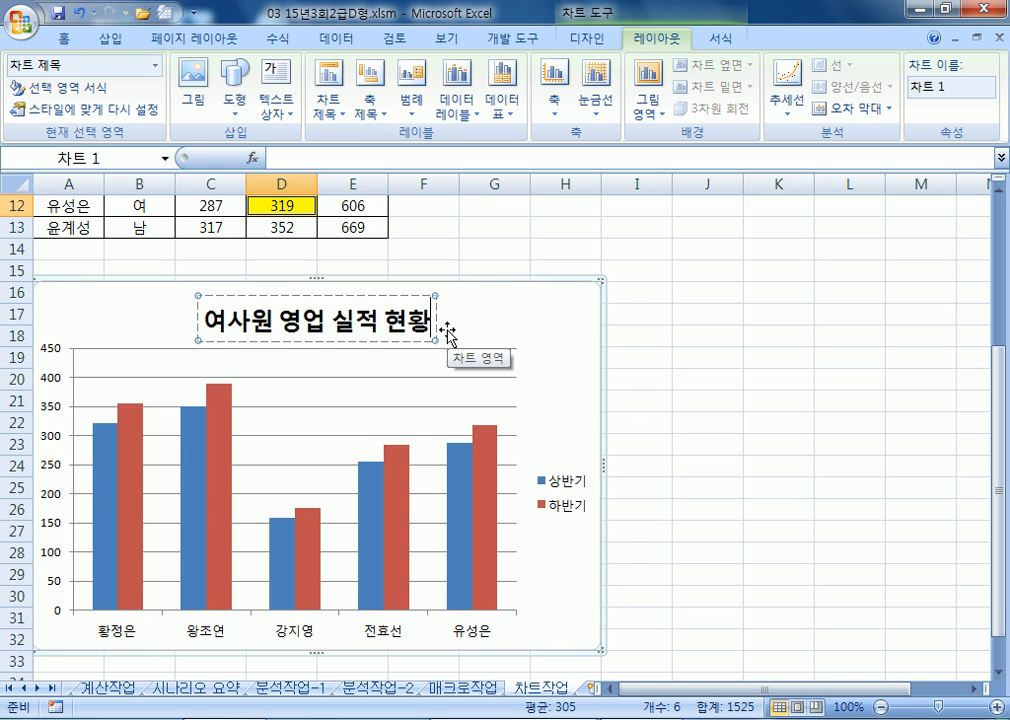
left_click(527, 308)
- Change the chart title's font to 궁서체
left_click(417, 317)
left_click(417, 317)
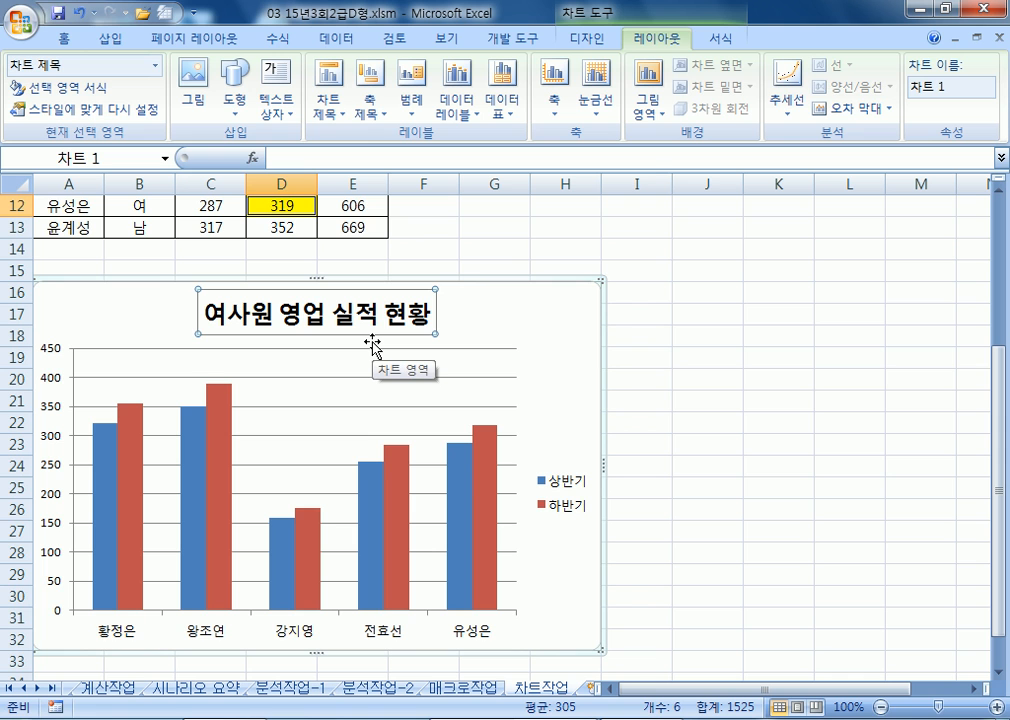
left_click(66, 38)
left_click(205, 73)
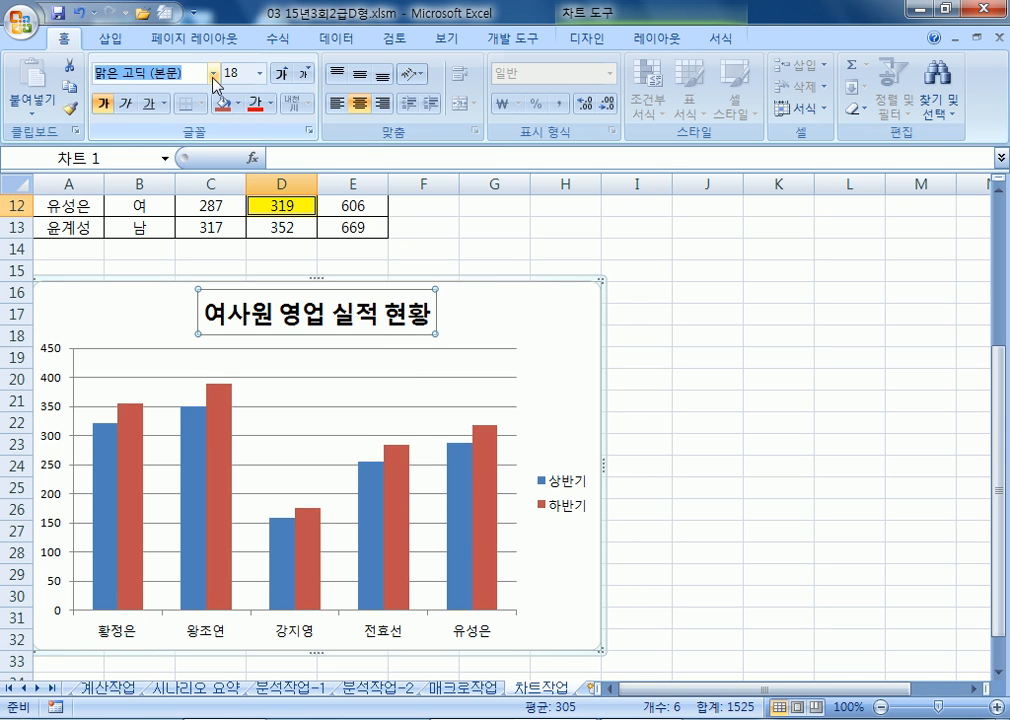
left_click(213, 73)
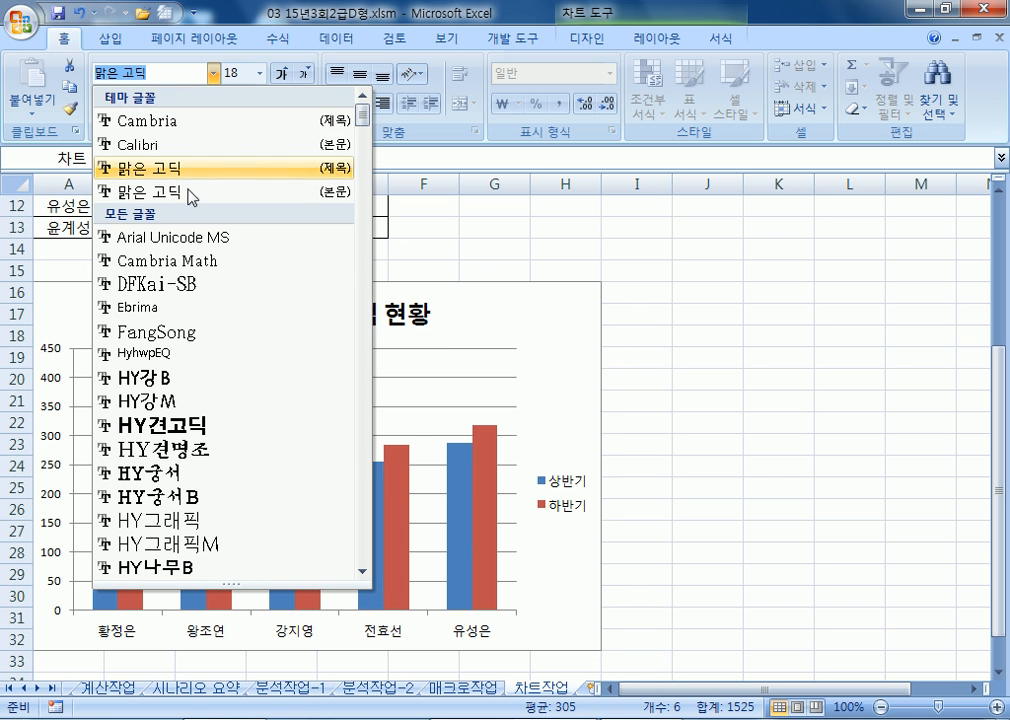
scroll(220, 380, "down", 5)
scroll(345, 237, "down", 17)
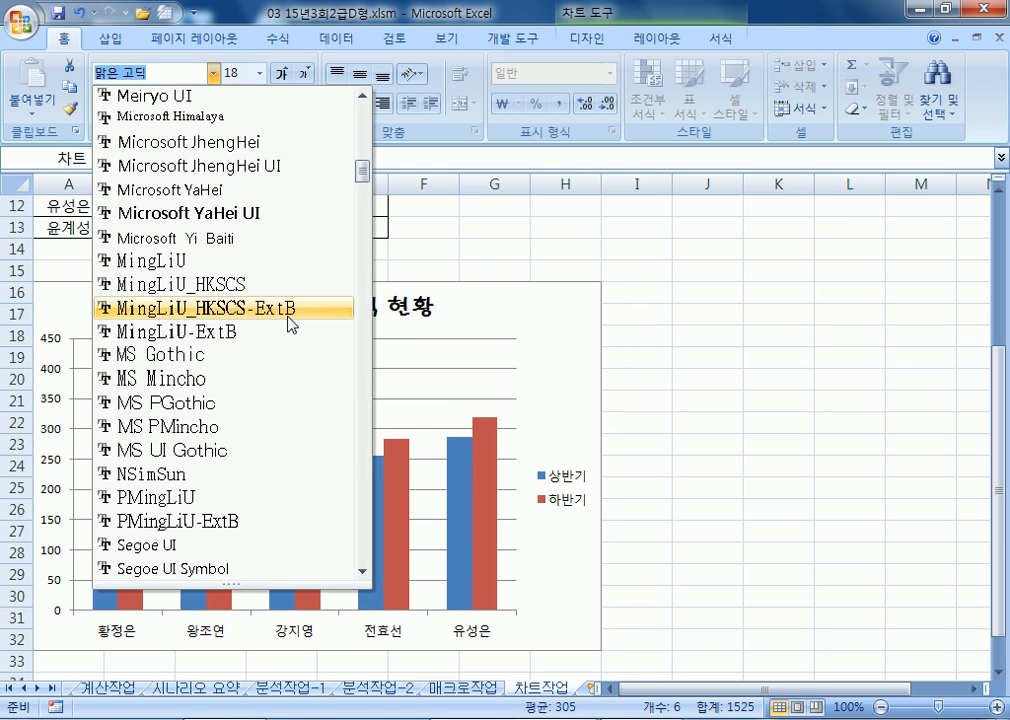
scroll(175, 400, "down", 10)
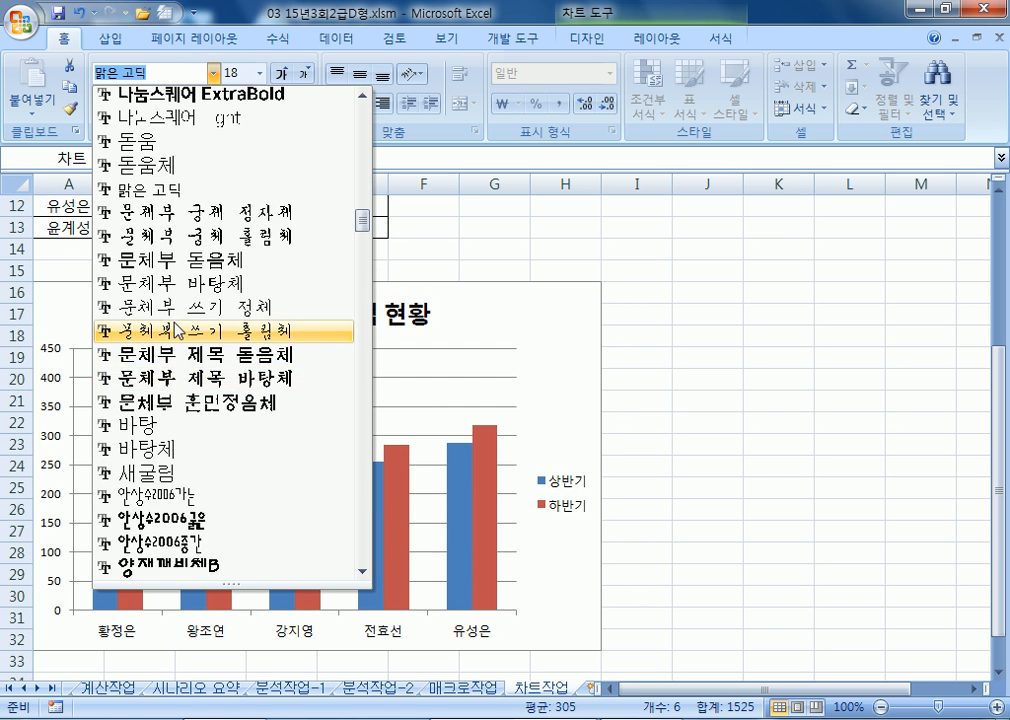
scroll(180, 309, "up", 4)
scroll(178, 307, "up", 3)
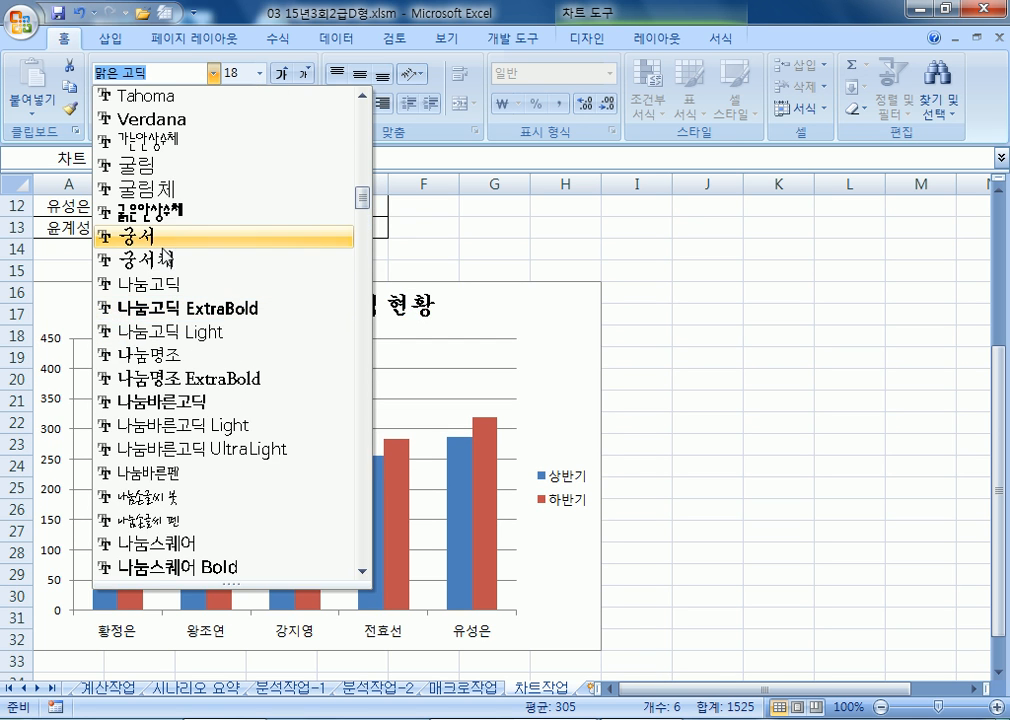
left_click(157, 260)
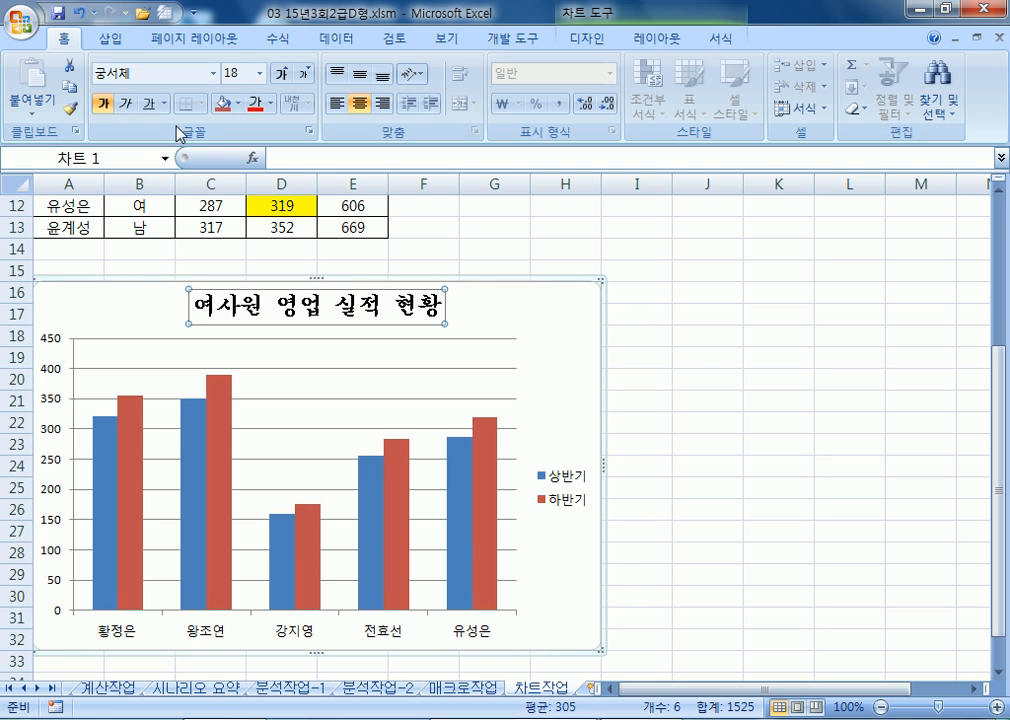
- Set the chart title's font colour to the standard orange and its fill colour to the standard 파랑
left_click(271, 103)
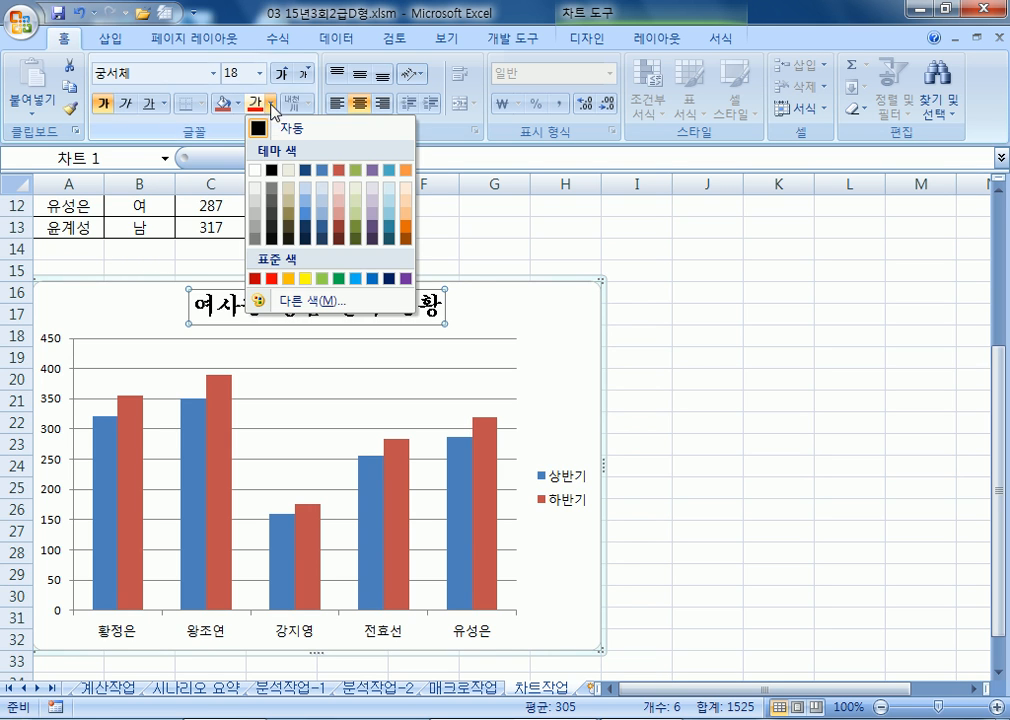
left_click(290, 280)
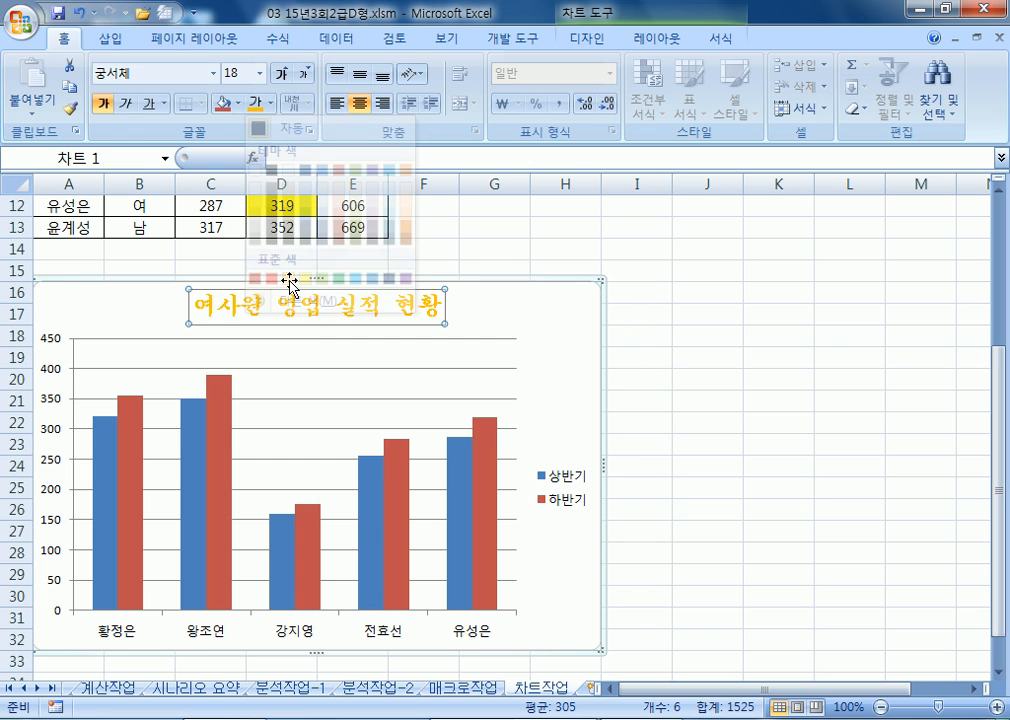
left_click(238, 103)
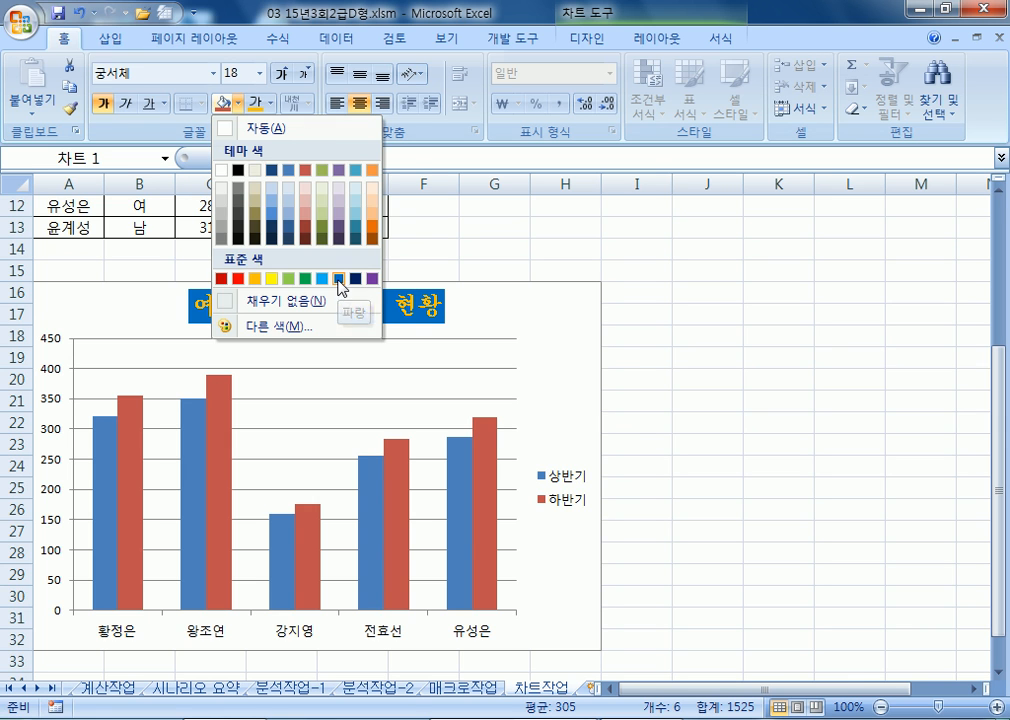
left_click(339, 280)
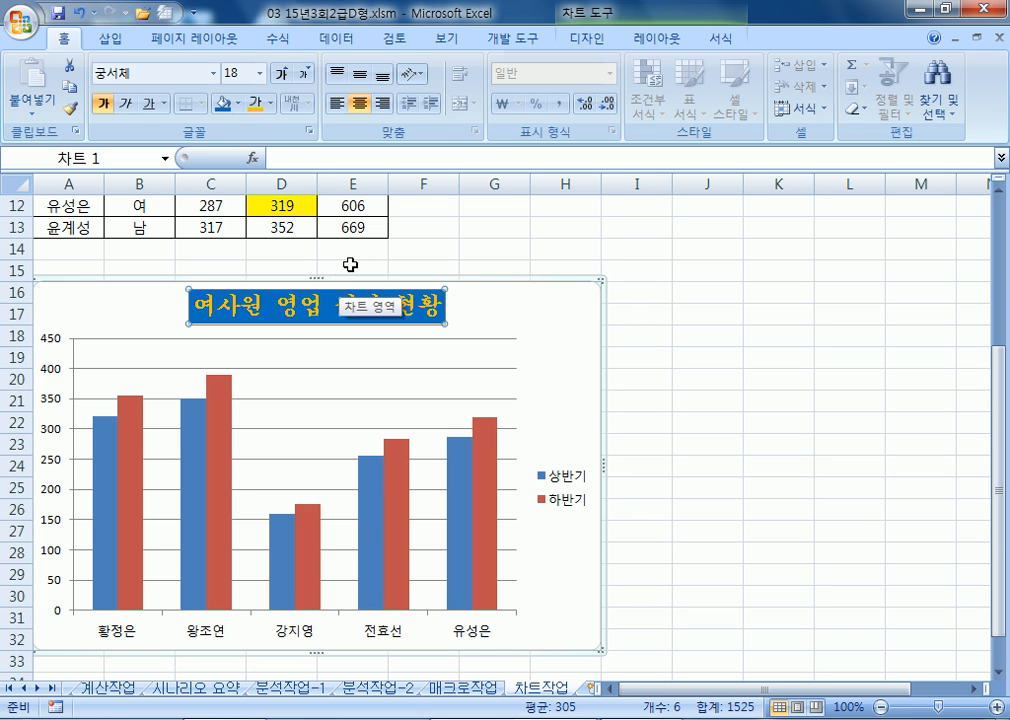
scroll(271, 318, "down", 3)
scroll(200, 370, "up", 1)
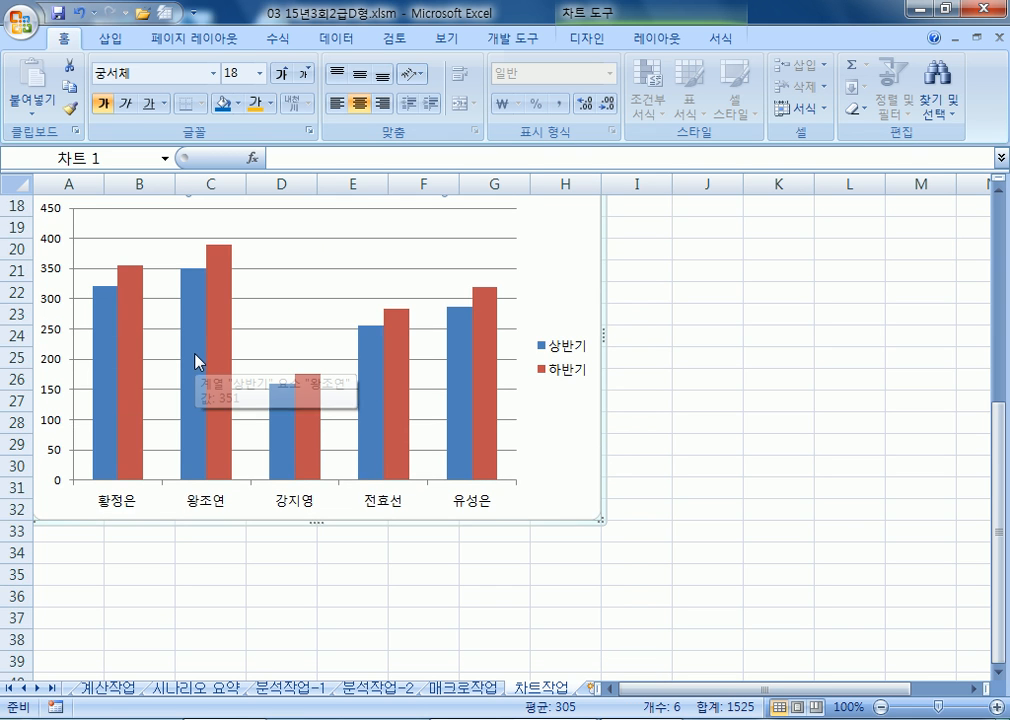
- Add a data label at 바깥쪽 끝에 to only the second employee's 상반기 column
left_click(196, 345)
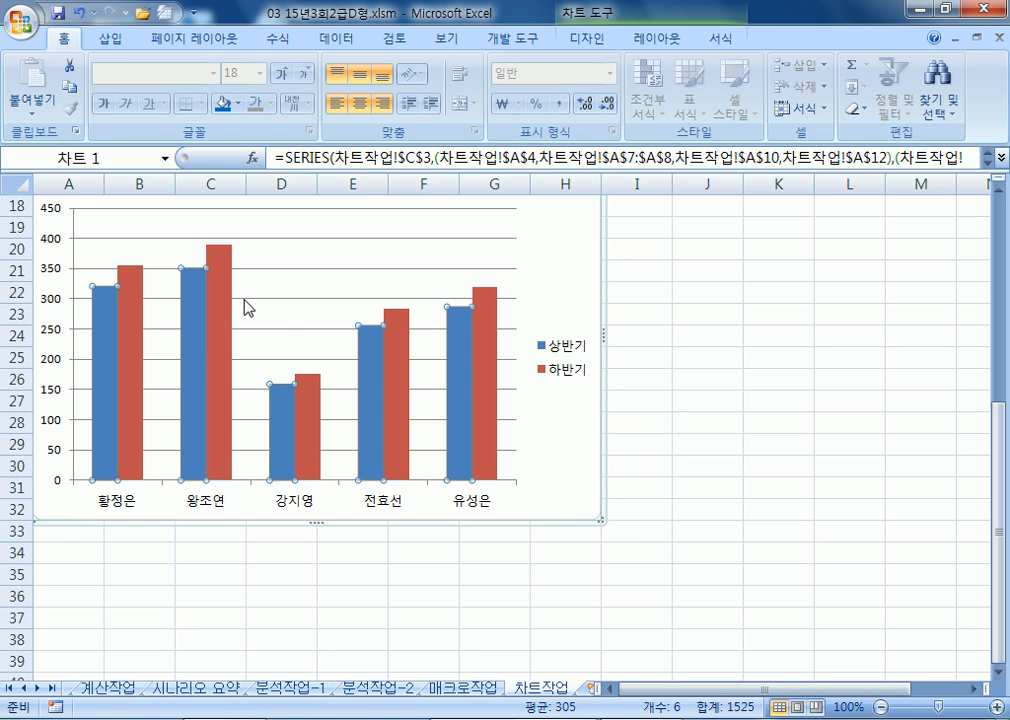
left_click(352, 262)
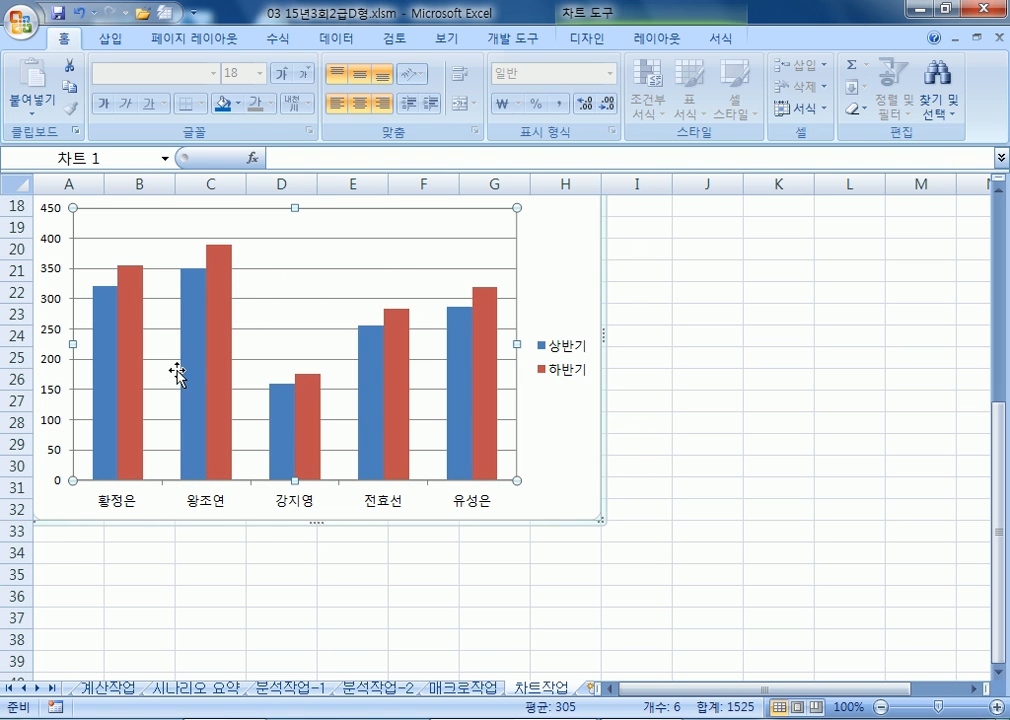
left_click(199, 302)
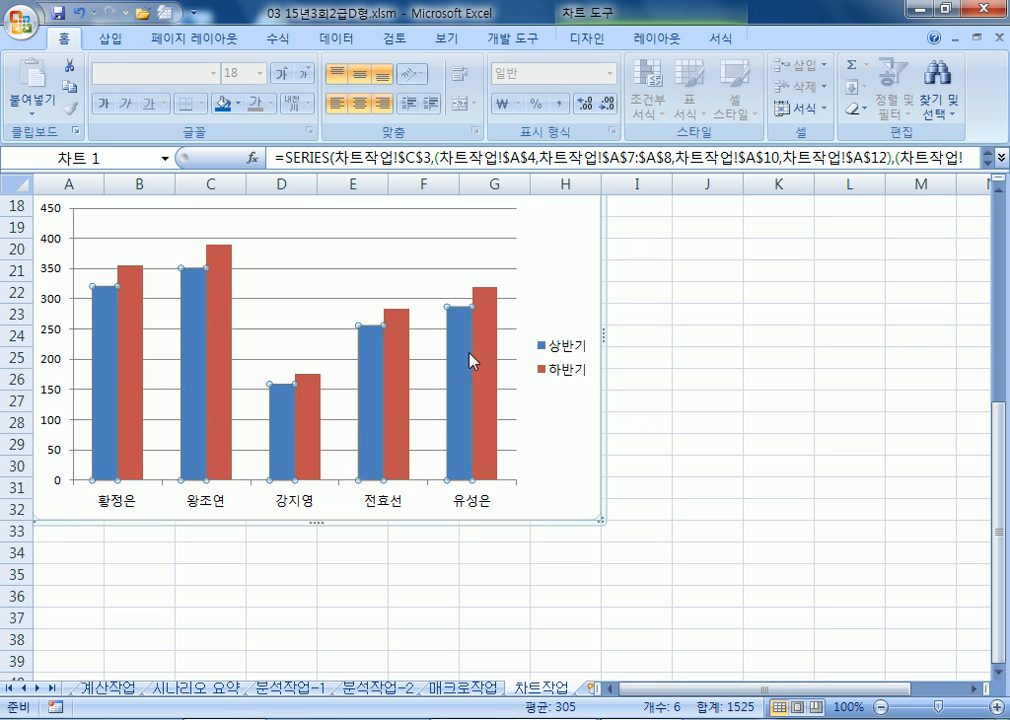
left_click(187, 310)
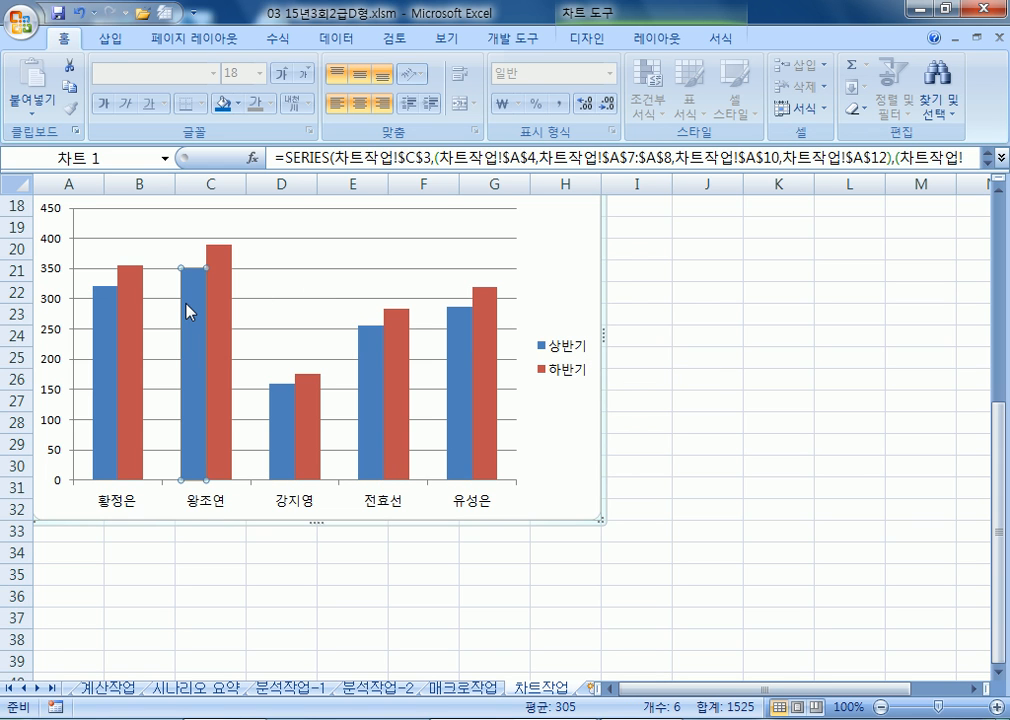
left_click(655, 40)
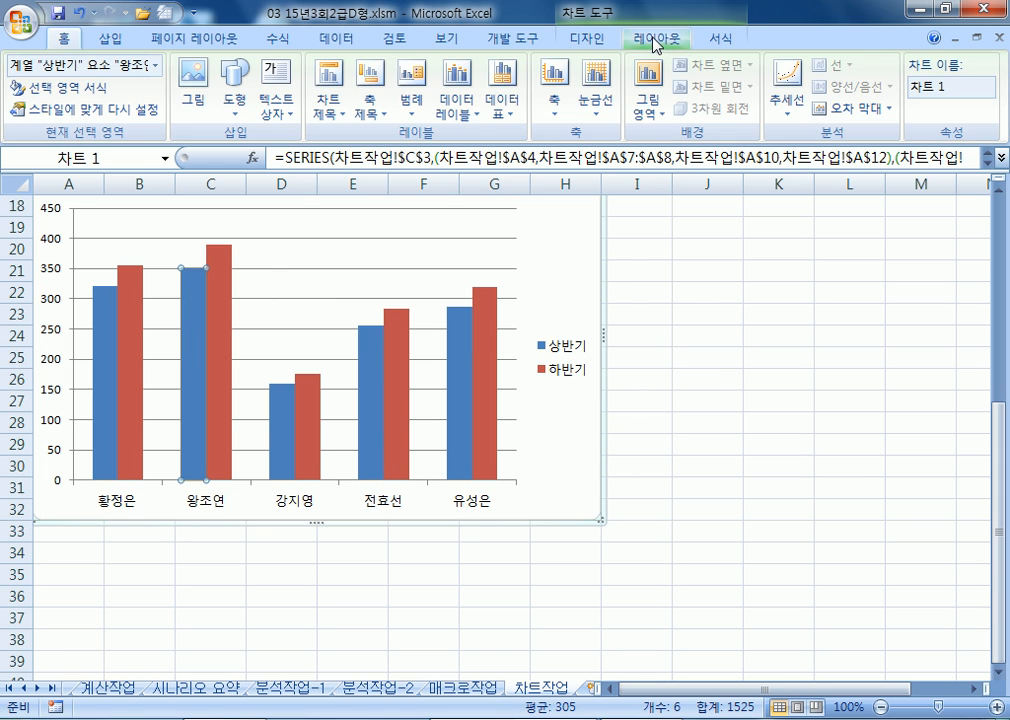
left_click(455, 108)
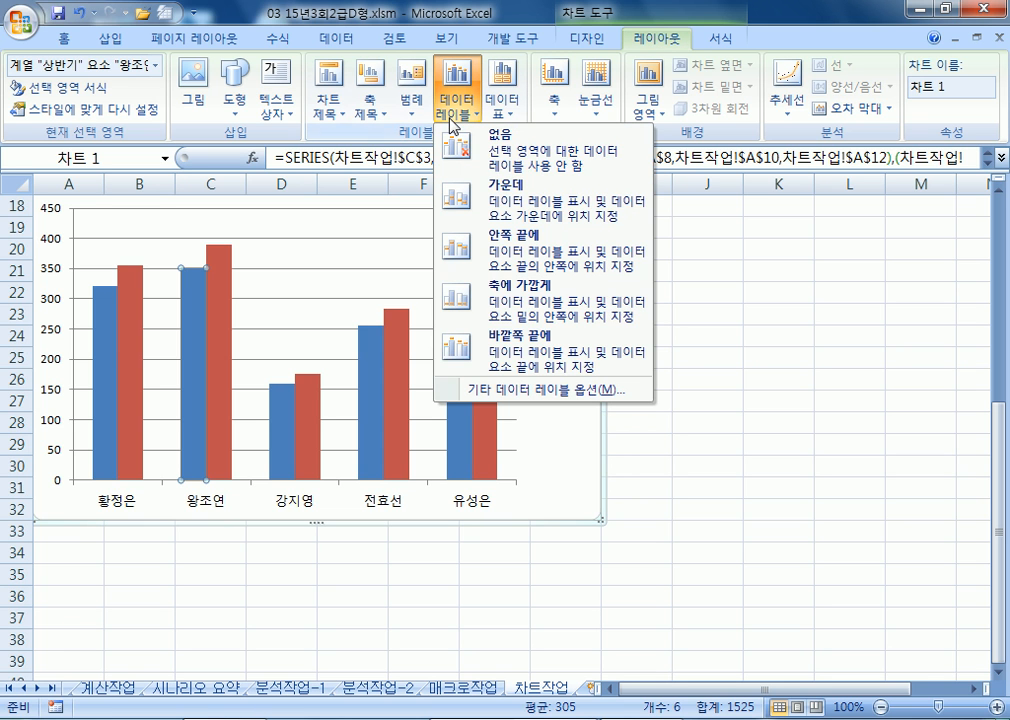
left_click(553, 352)
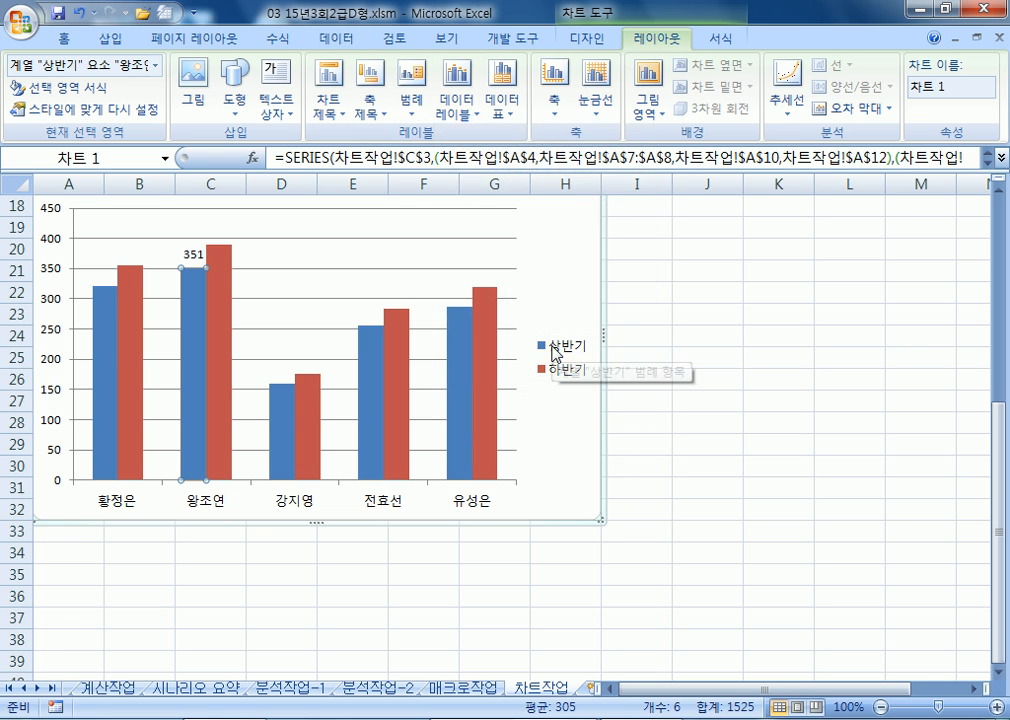
- Add a 바깥쪽 끝에 data label to only the second employee's 하반기 column
left_click(222, 415)
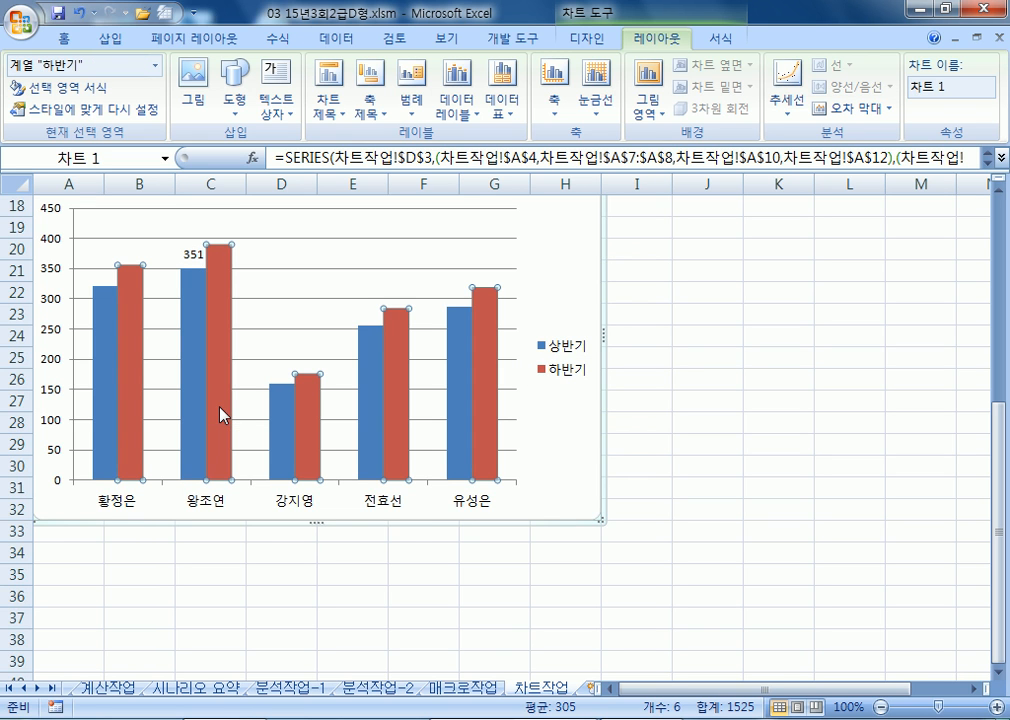
left_click(222, 408)
left_click(446, 112)
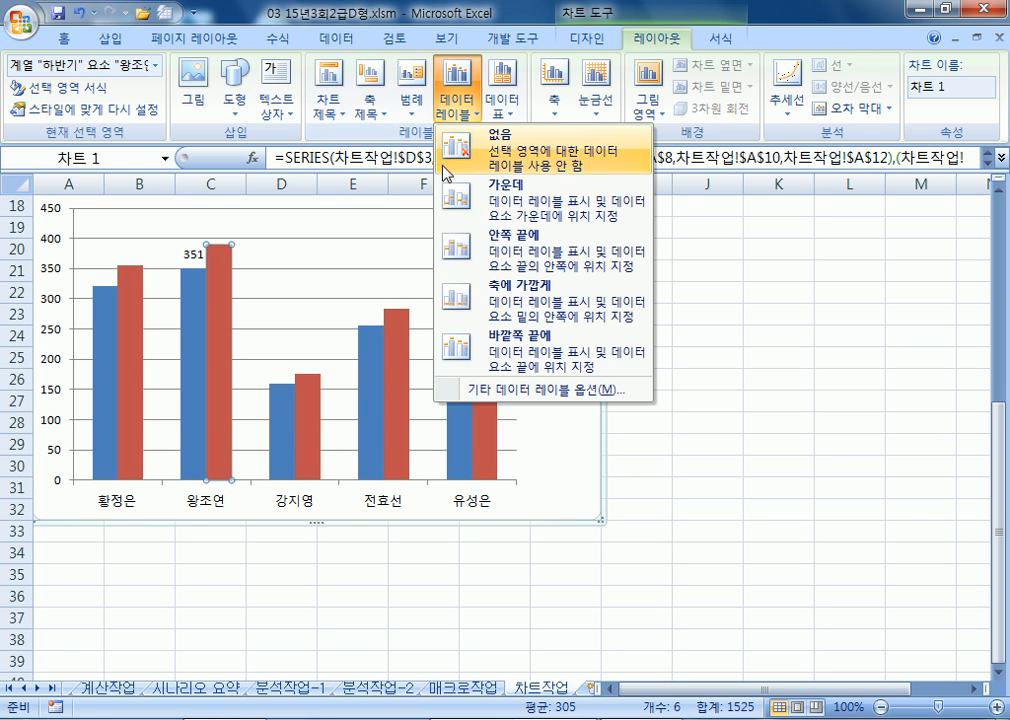
left_click(487, 360)
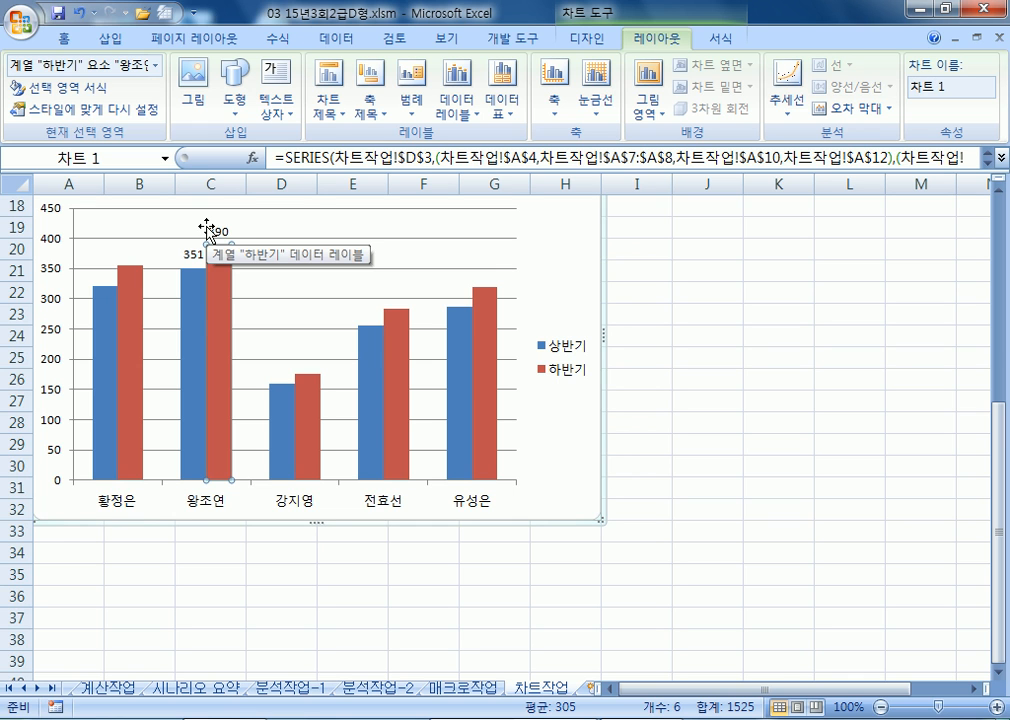
- Fix the vertical value axis's maximum at 500 and its major unit at 100
left_click(55, 316)
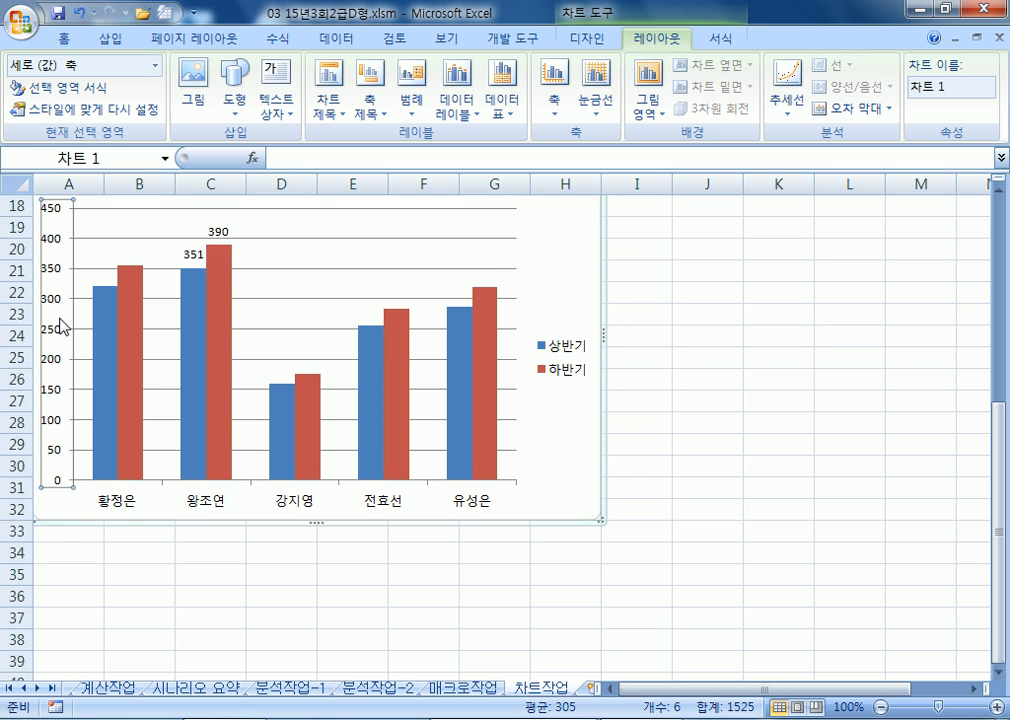
double_click(62, 325)
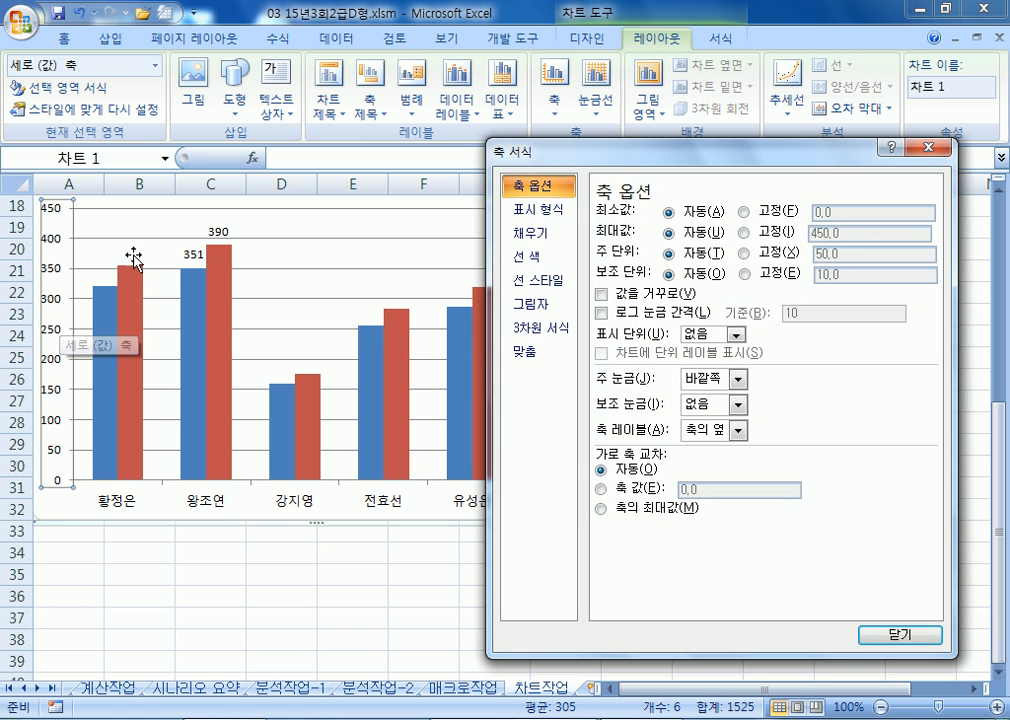
key("Escape")
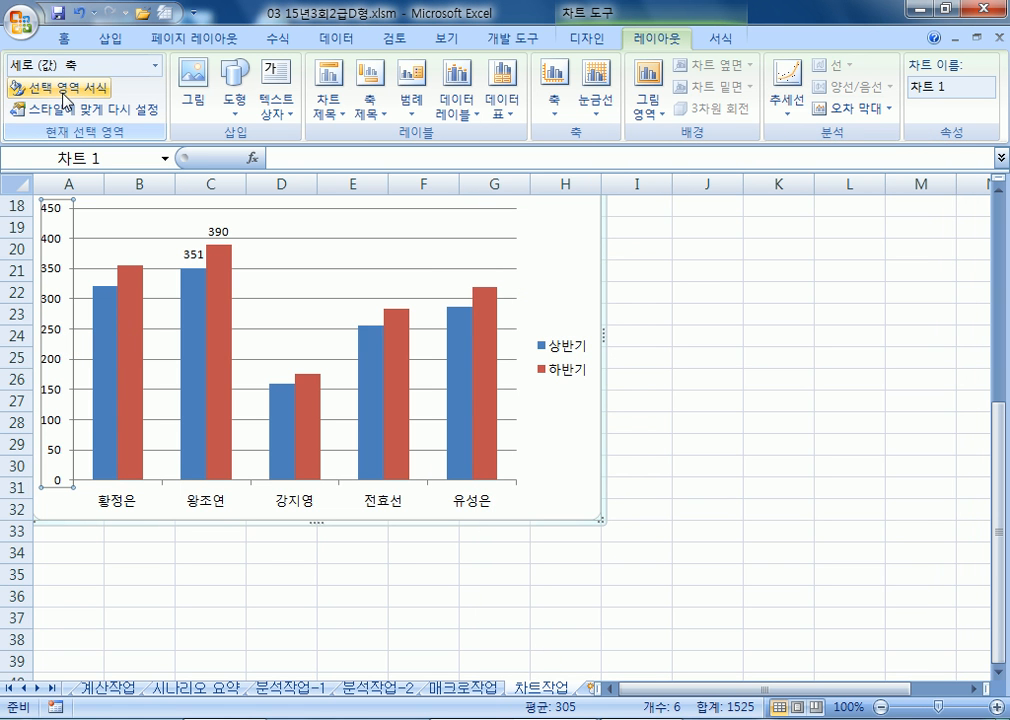
left_click(63, 97)
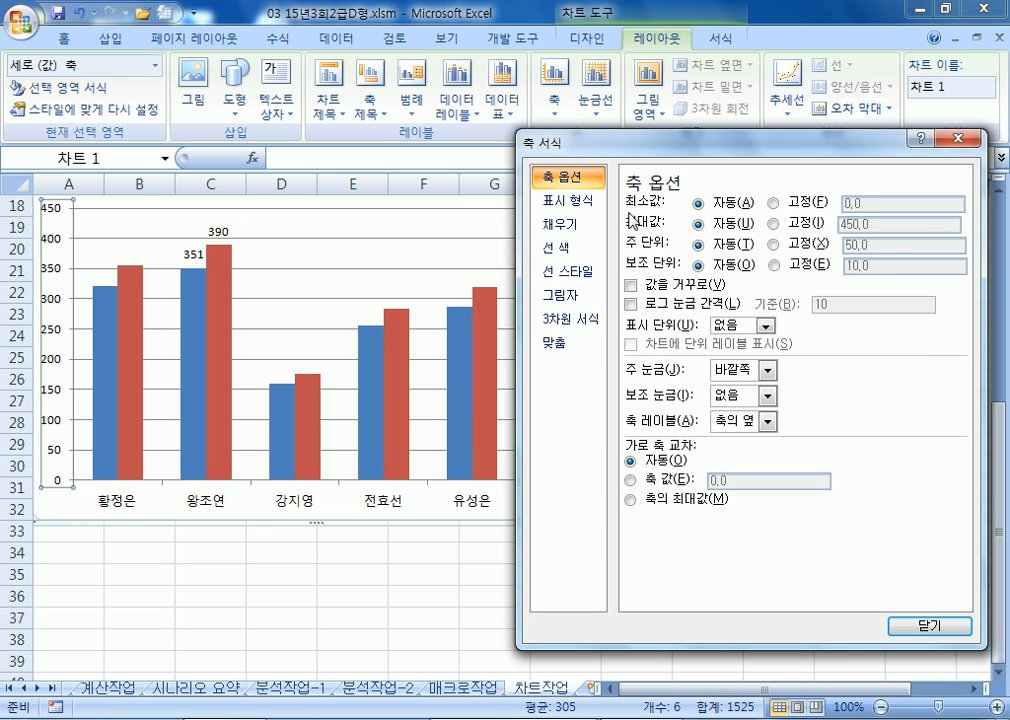
left_click(786, 226)
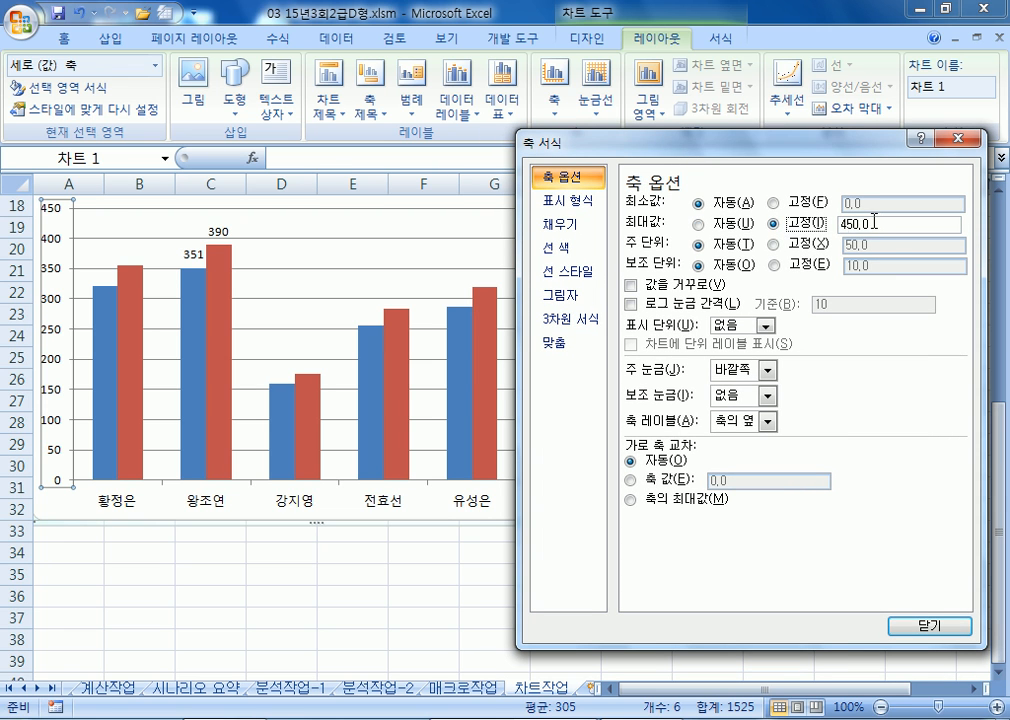
left_click_drag(874, 224, 814, 227)
type("500")
left_click(773, 244)
left_click_drag(892, 245, 815, 254)
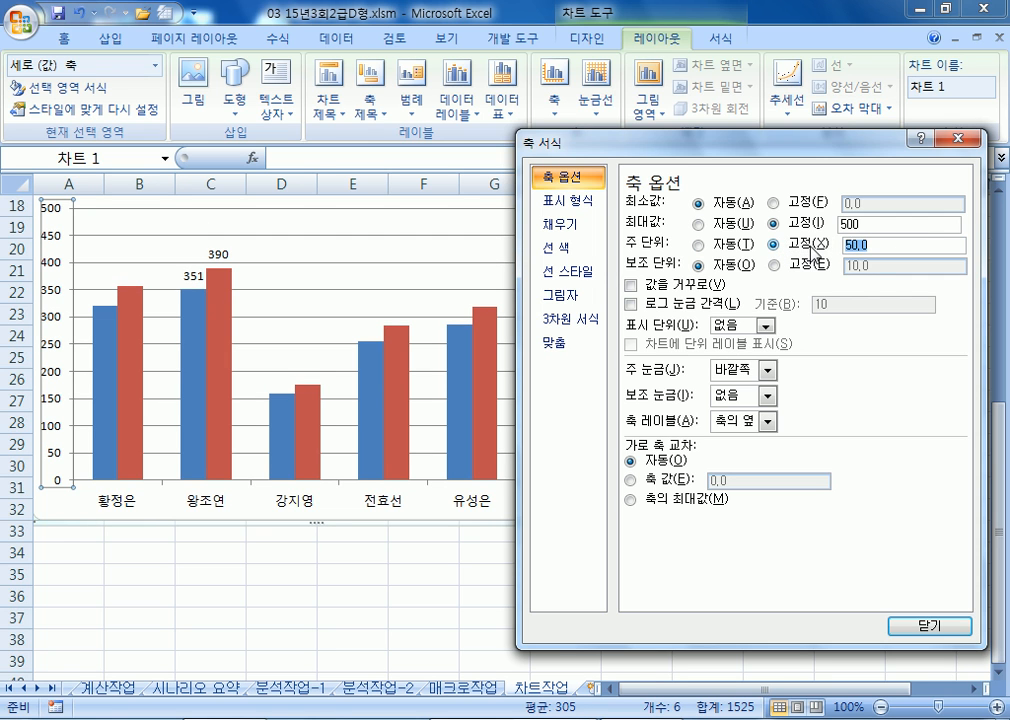
type("100")
left_click_drag(578, 142, 728, 204)
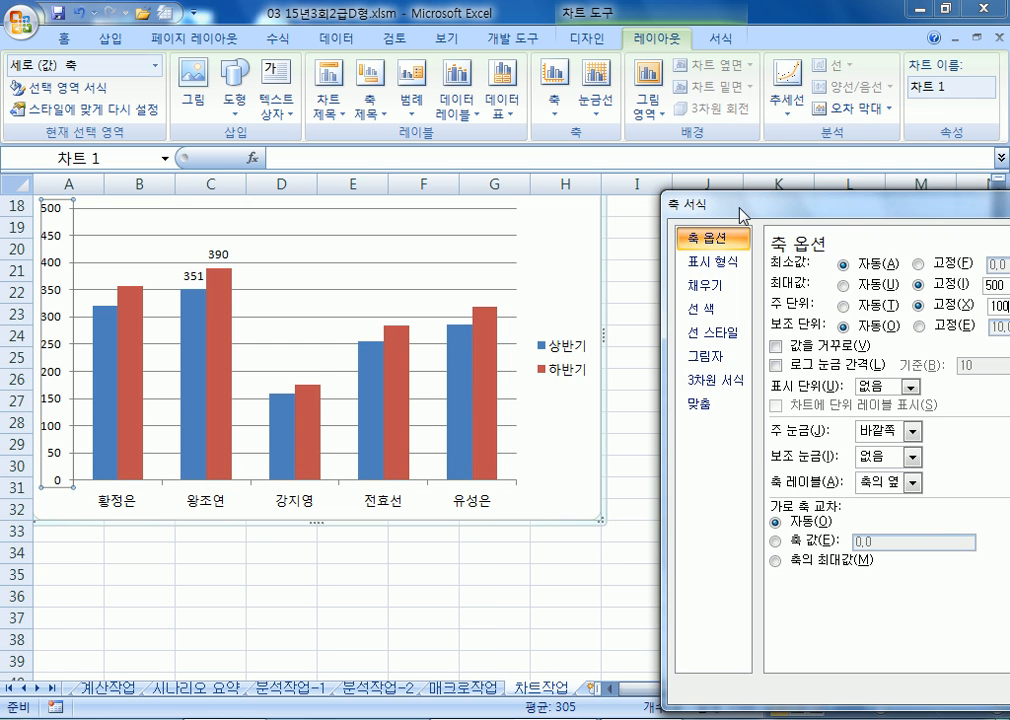
- Apply the first 바깥쪽 shadow preset, offset towards the lower right, to the chart area
left_click(578, 250)
scroll(580, 262, "up", 3)
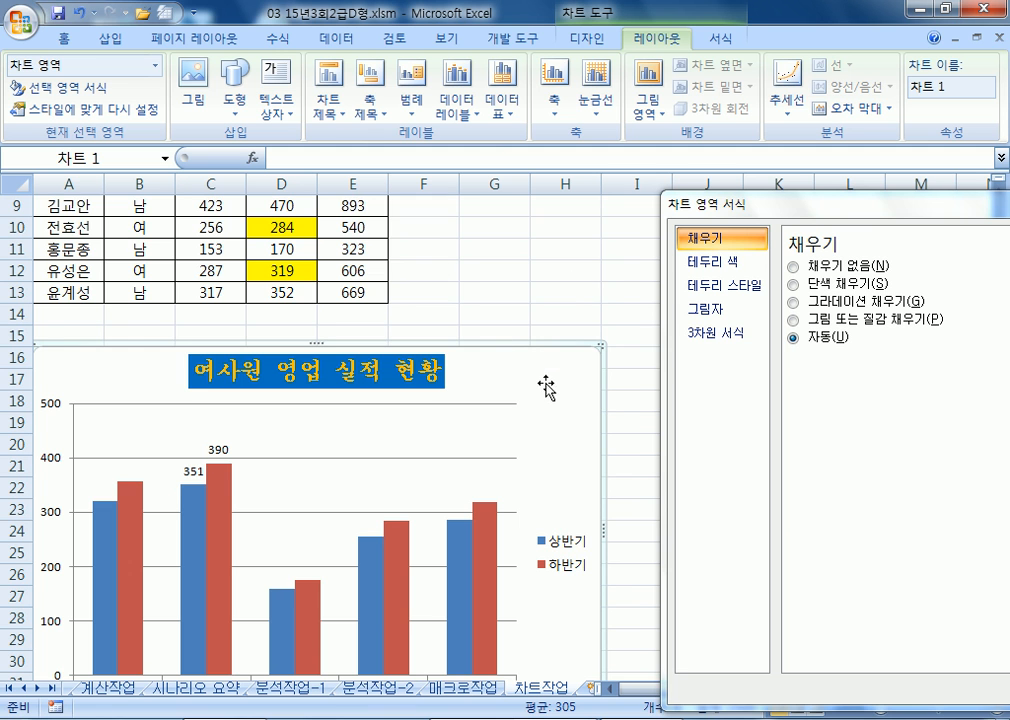
scroll(534, 322, "down", 3)
scroll(557, 289, "up", 2)
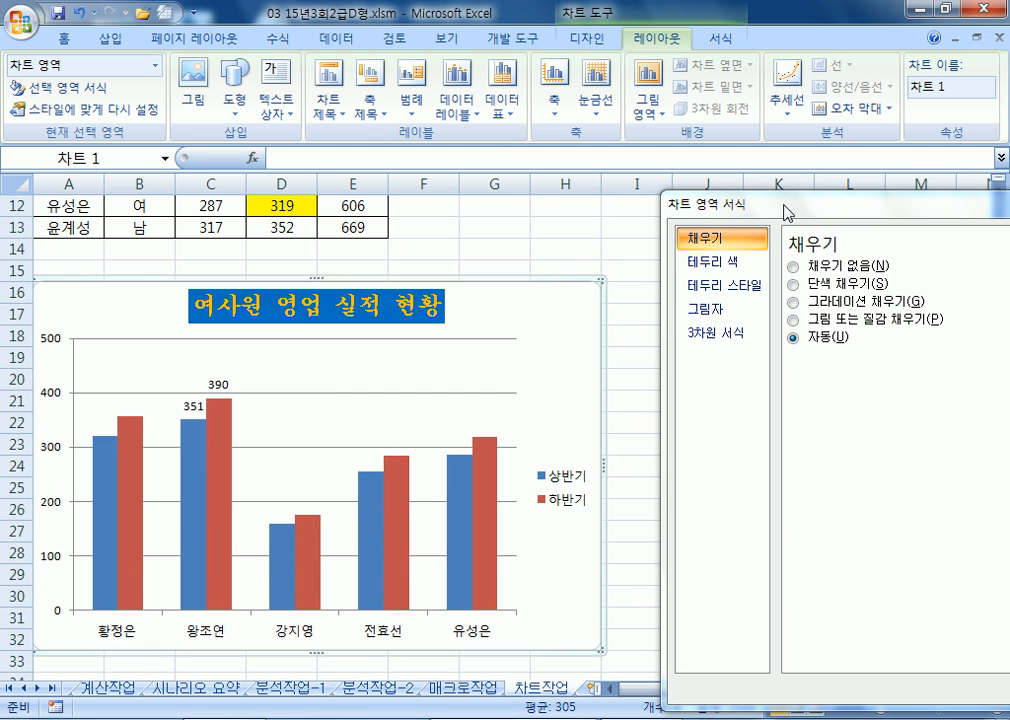
left_click_drag(787, 212, 677, 127)
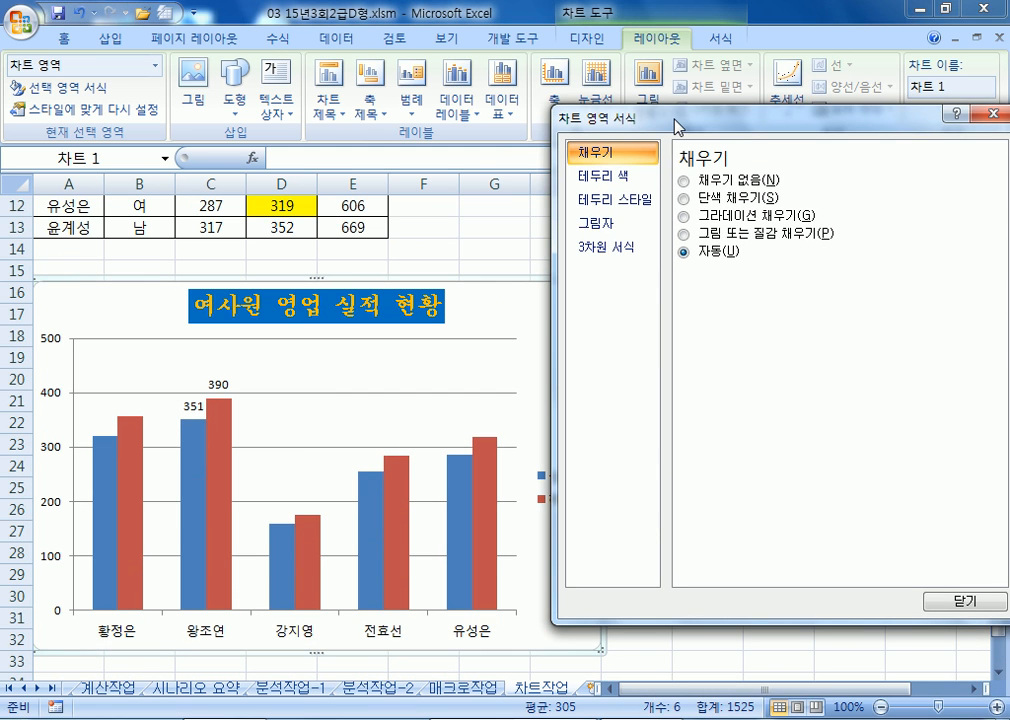
left_click(609, 229)
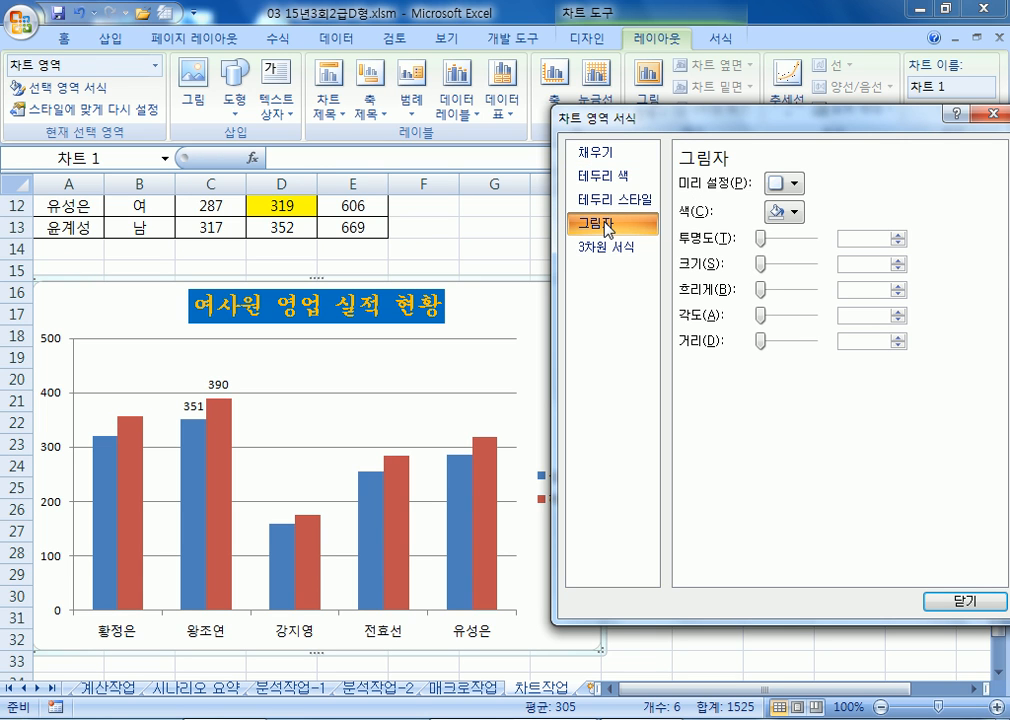
left_click(796, 183)
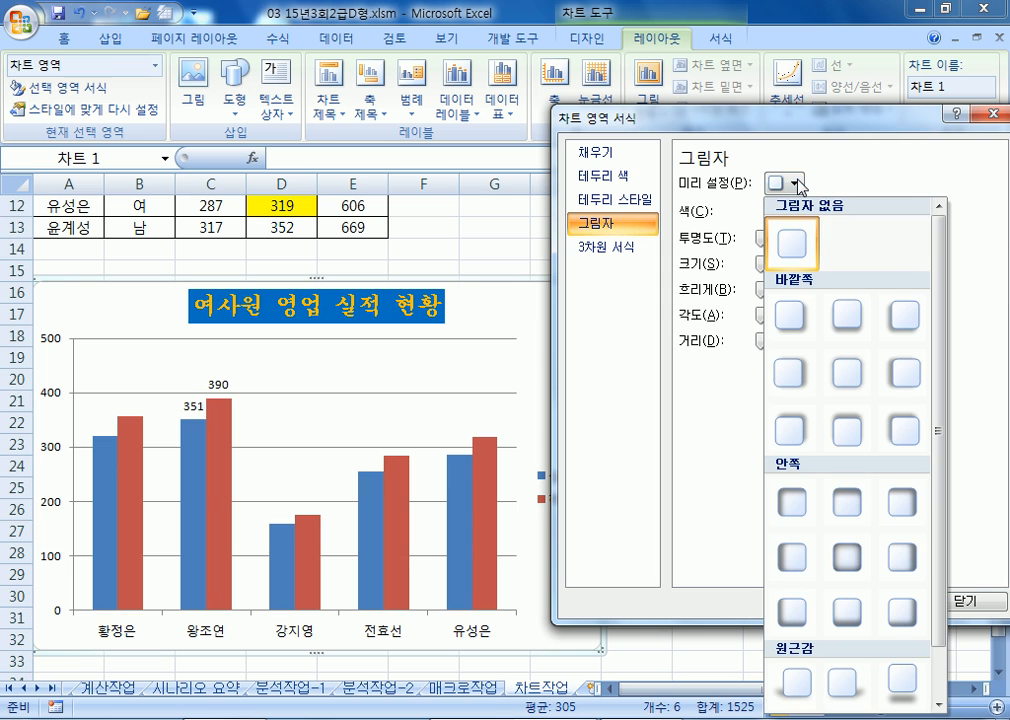
left_click(789, 318)
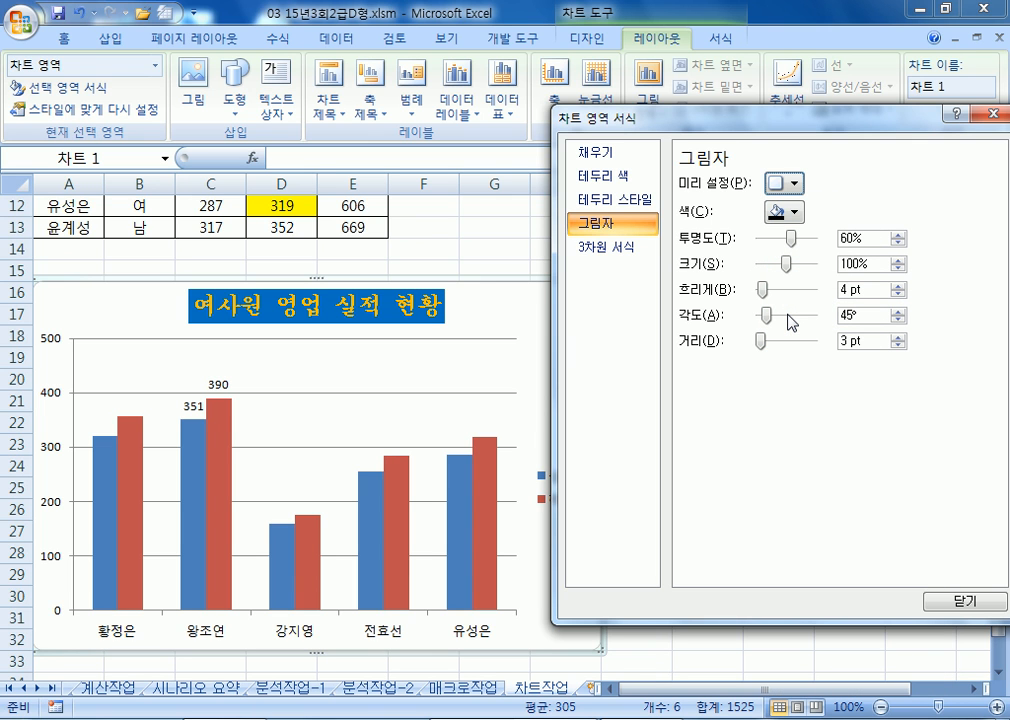
- Give the chart area's border rounded corners (둥근 모서리)
left_click(610, 205)
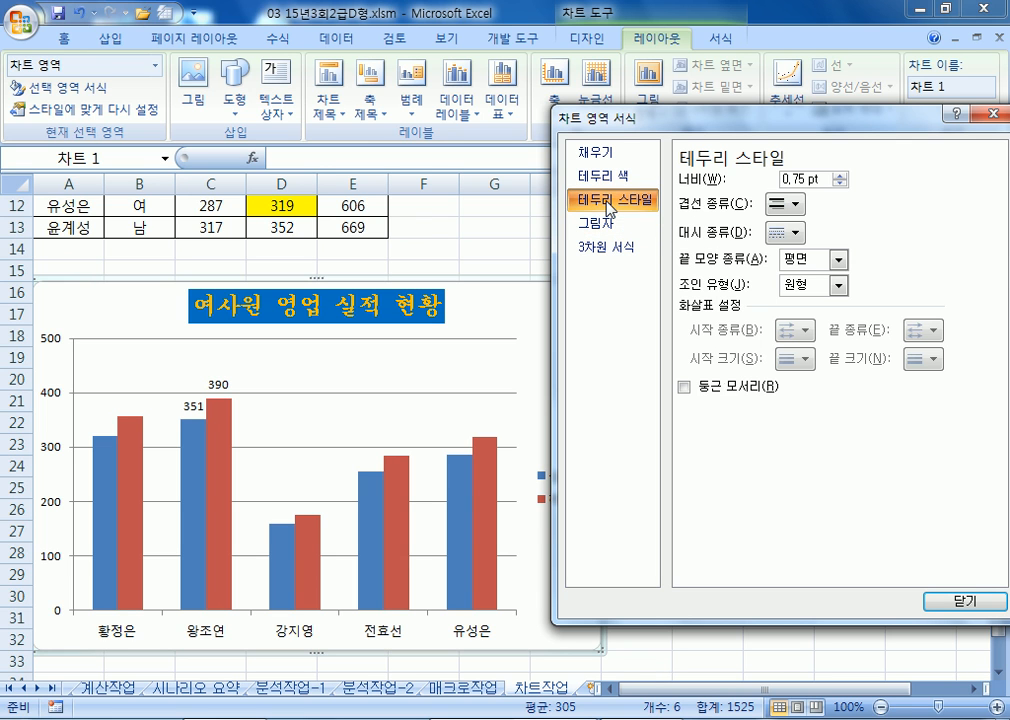
left_click(686, 389)
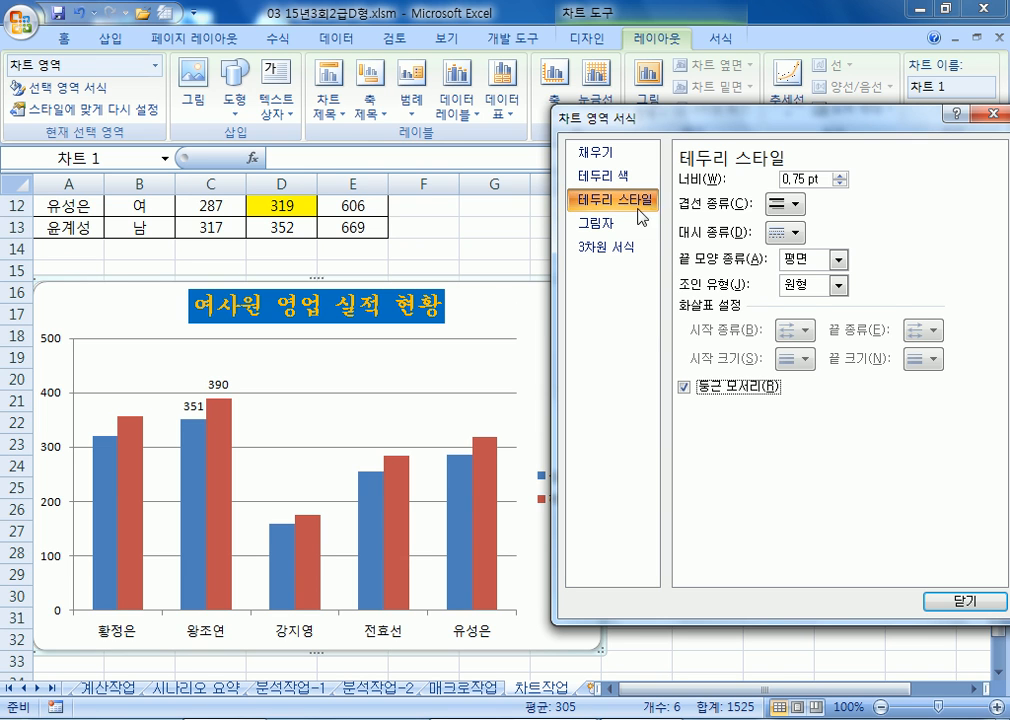
left_click(603, 224)
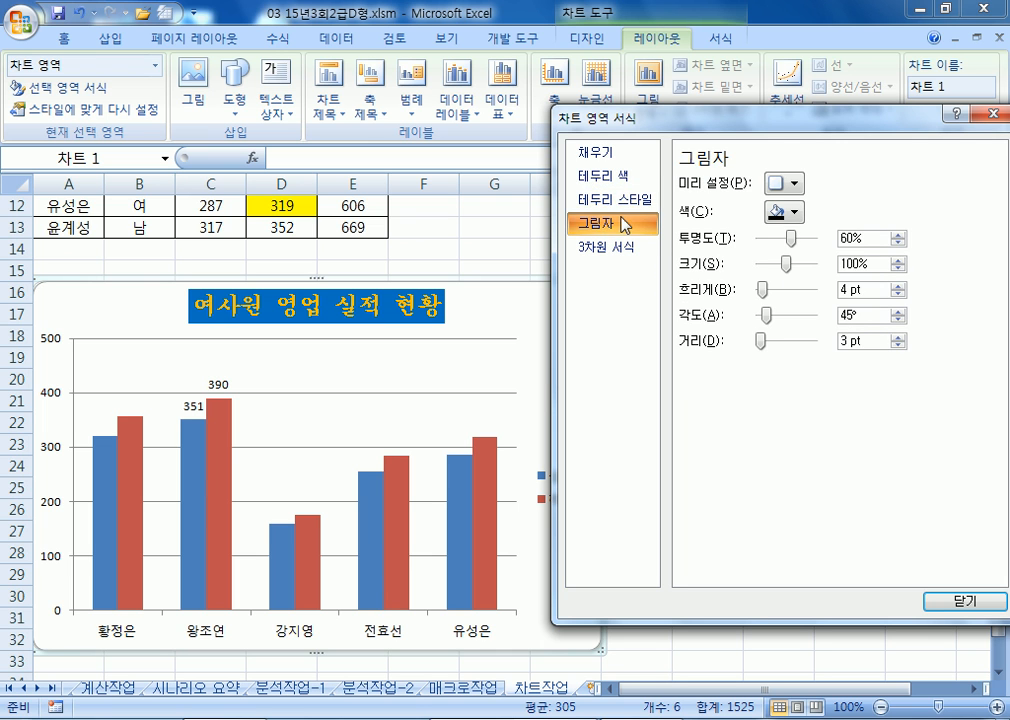
left_click(628, 200)
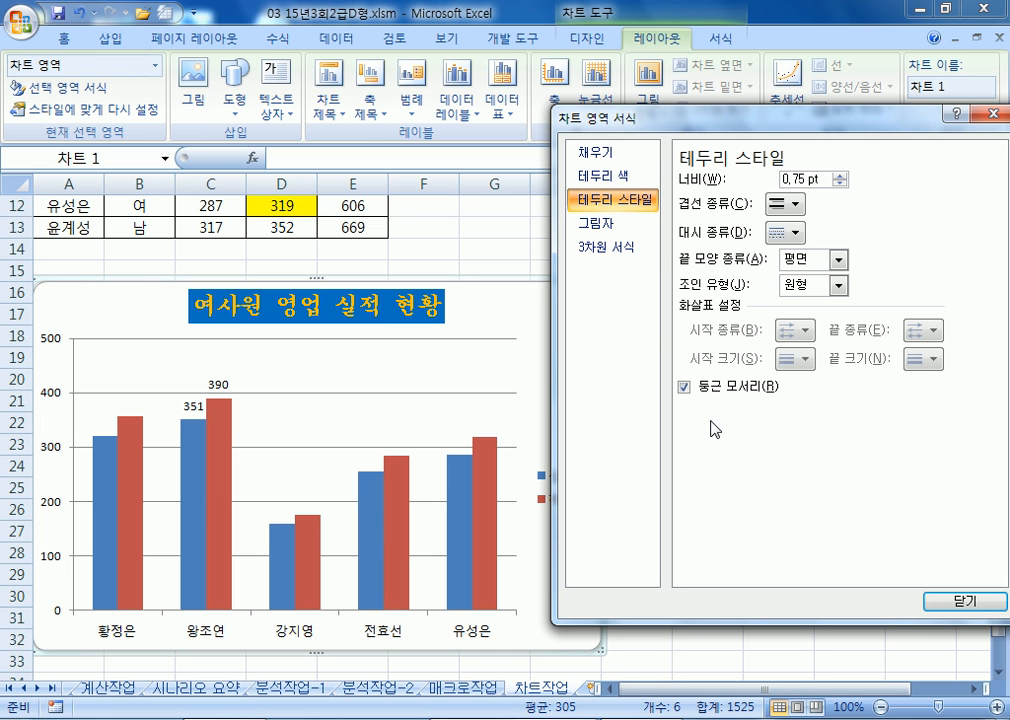
- Check the vertical axis's scale options, close the formatting dialog and deselect the chart
left_click(53, 344)
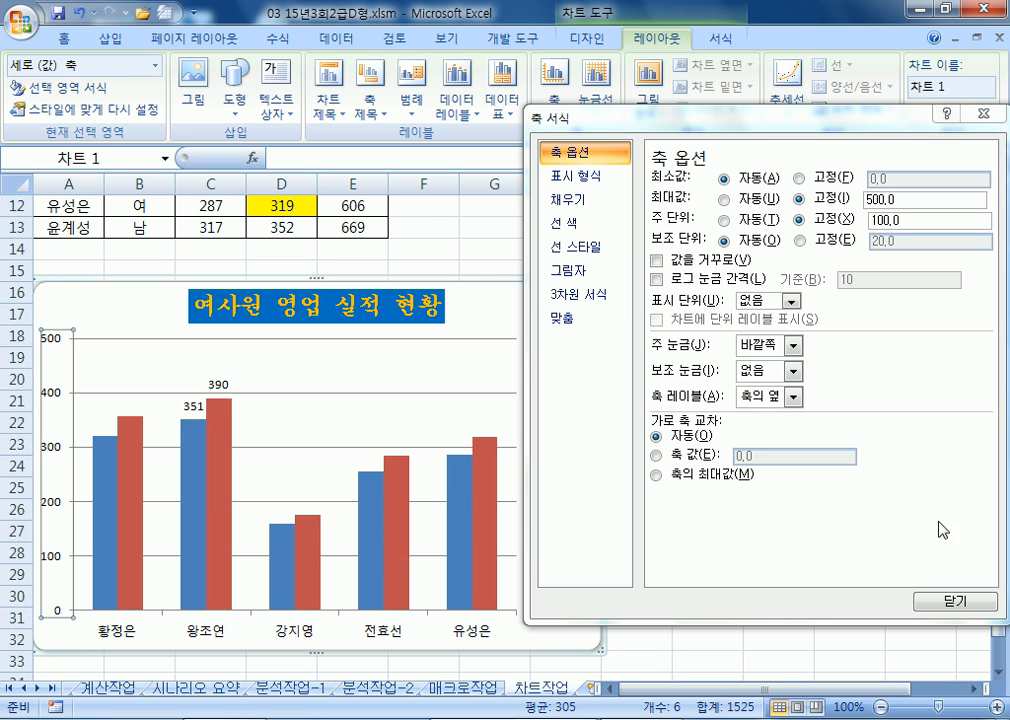
left_click(952, 601)
left_click(740, 467)
scroll(742, 470, "down", 1)
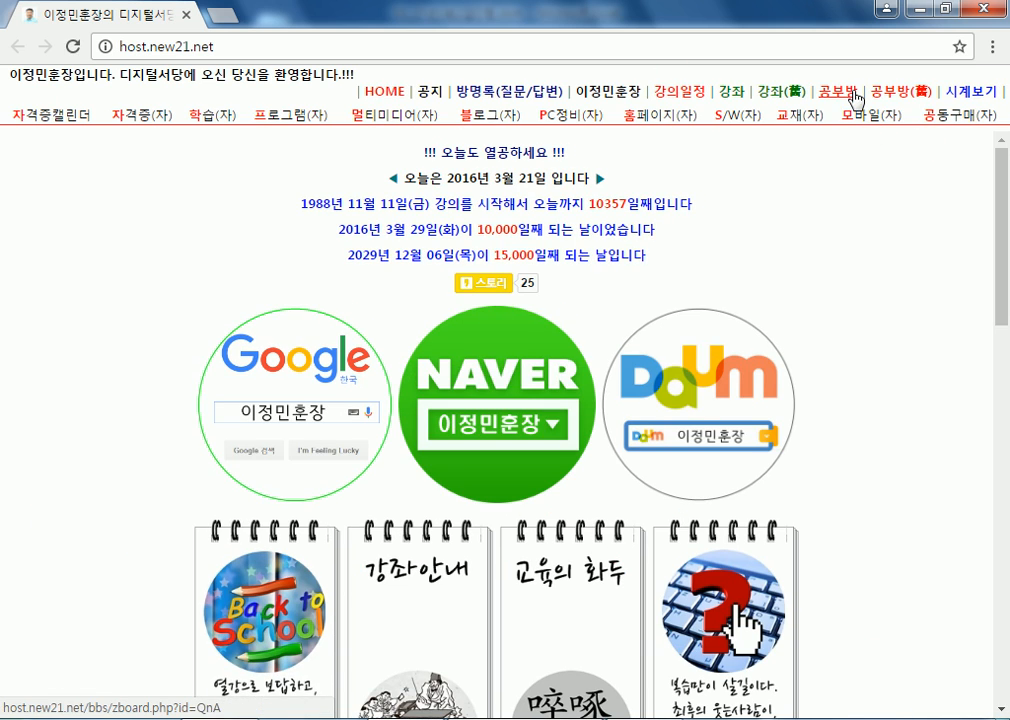
- Open the 공부방 board on host.new21.net in the Chrome browser and look through its post list
left_click(838, 95)
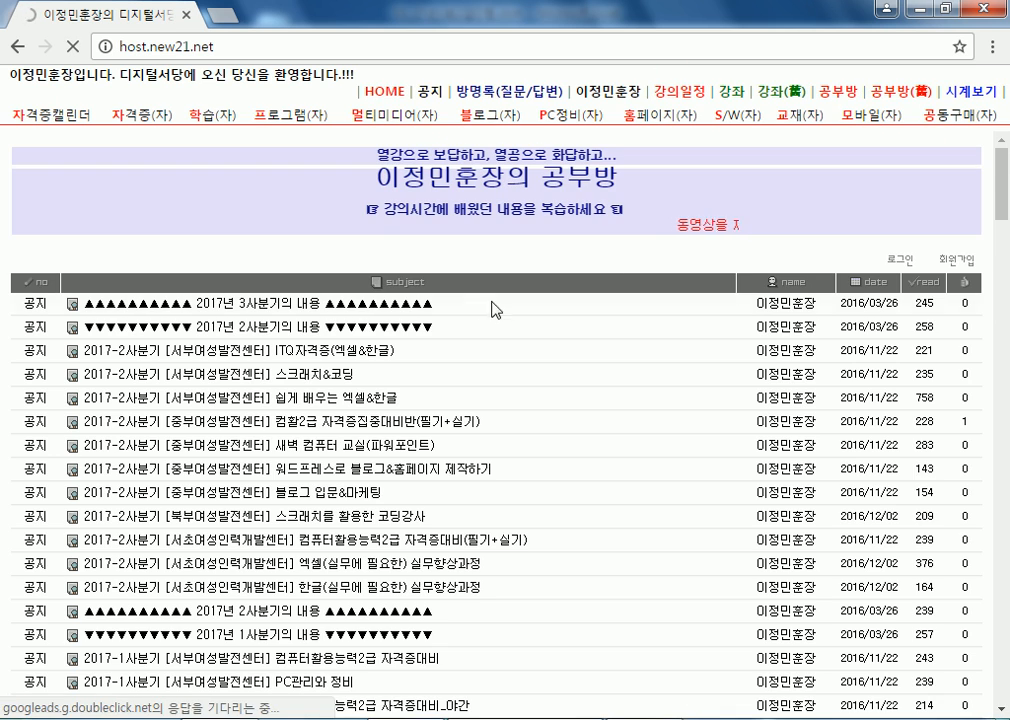
scroll(208, 388, "down", 3)
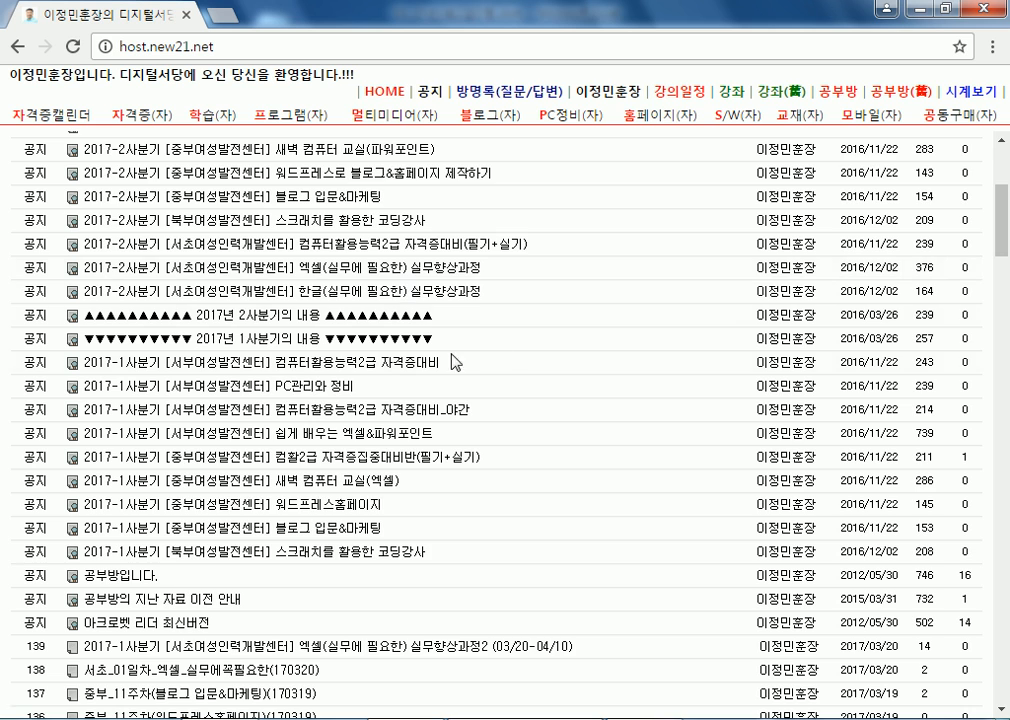
scroll(345, 356, "up", 3)
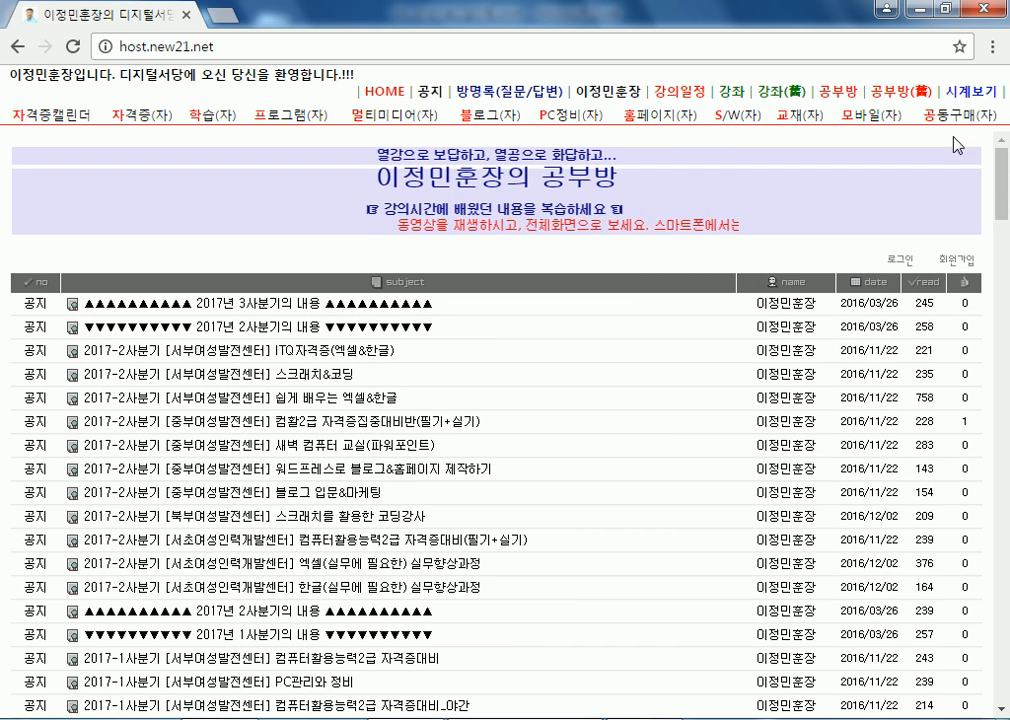
- Open the 컴퓨터활용능력 2급 실기 시험대비(과정별, 과년도문제풀이) post on the 공부방(舊) board and look through its lecture video links
left_click(913, 100)
scroll(320, 230, "down", 1)
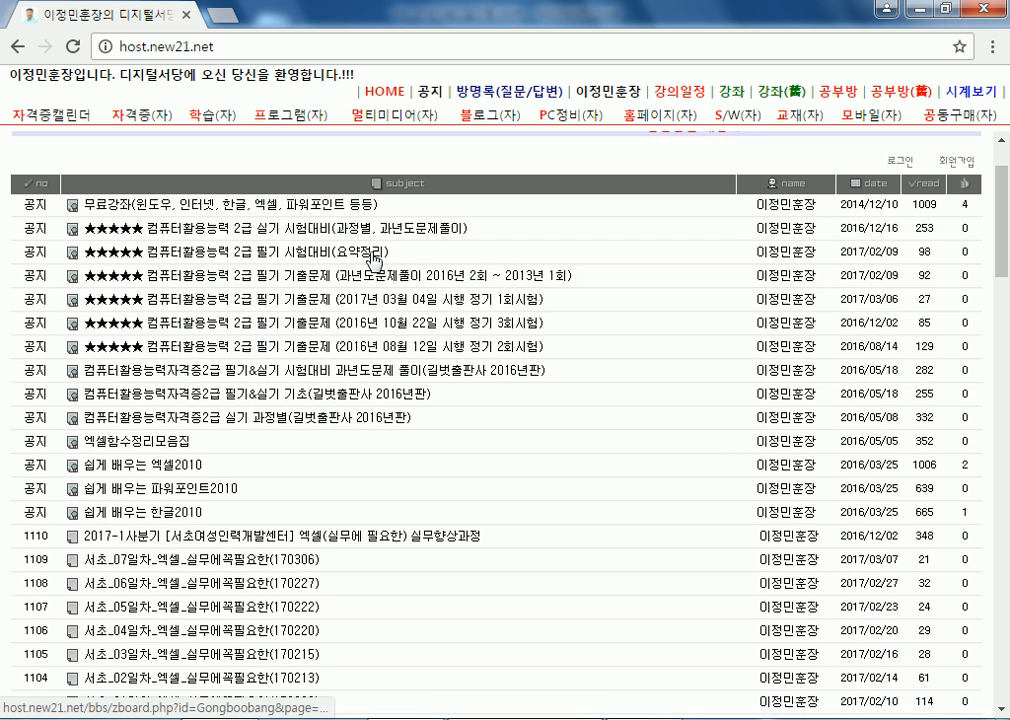
left_click(353, 238)
scroll(492, 357, "down", 5)
scroll(492, 357, "down", 3)
scroll(300, 257, "up", 1)
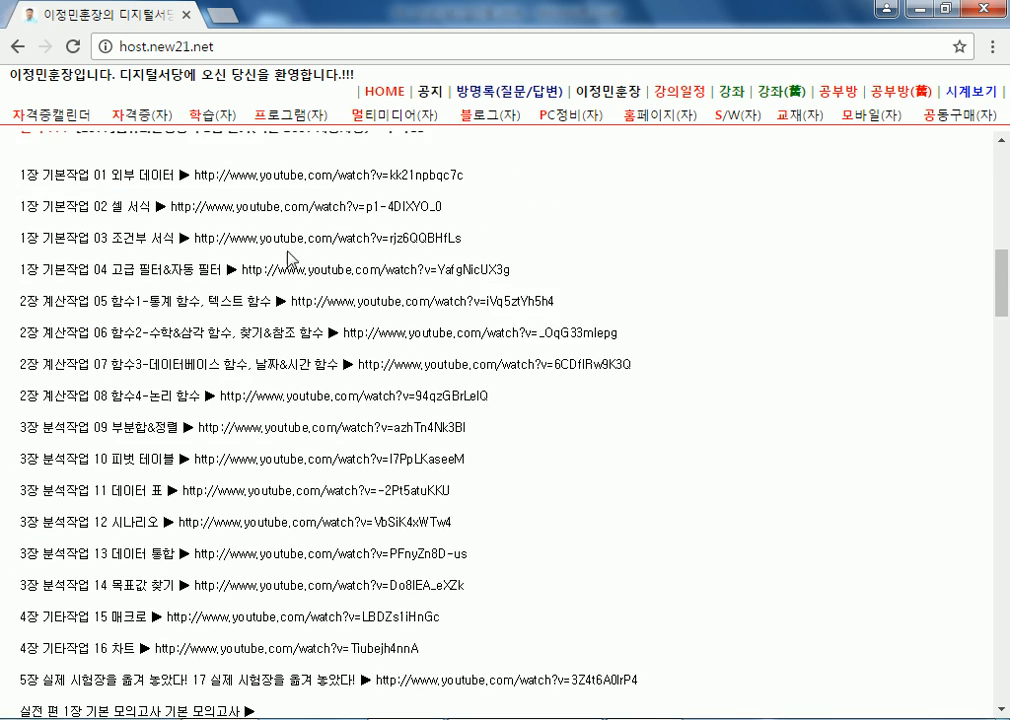
scroll(407, 385, "down", 2)
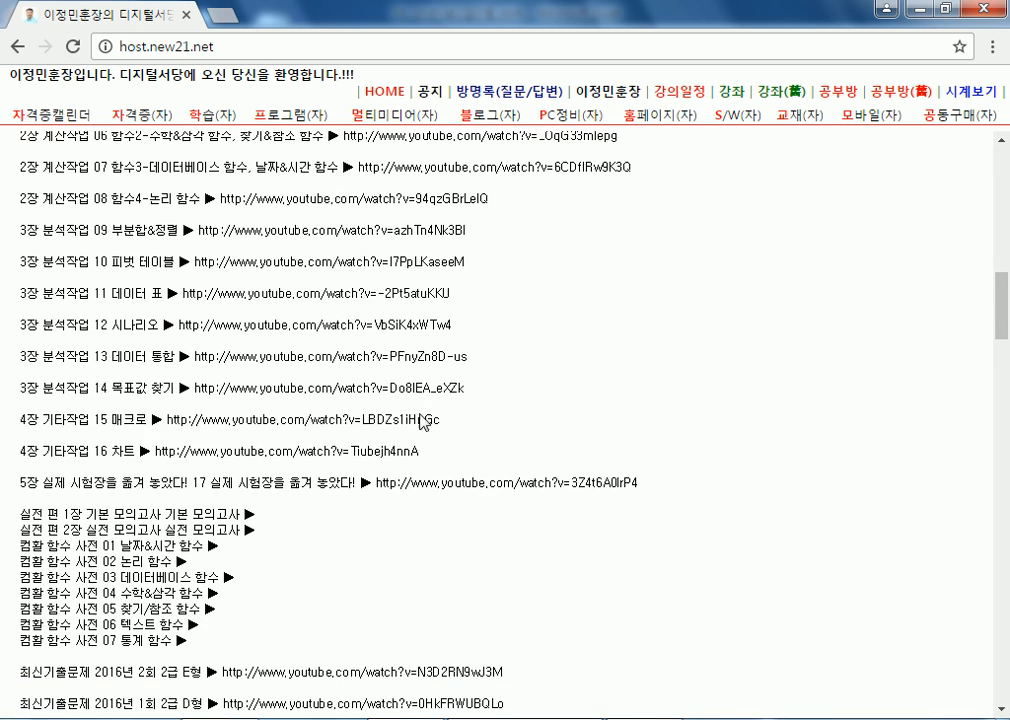
- Open the 4장 기타작업 15 매크로 lecture video, skip its advertisement, and return to the post with the lecture links
left_click(268, 428)
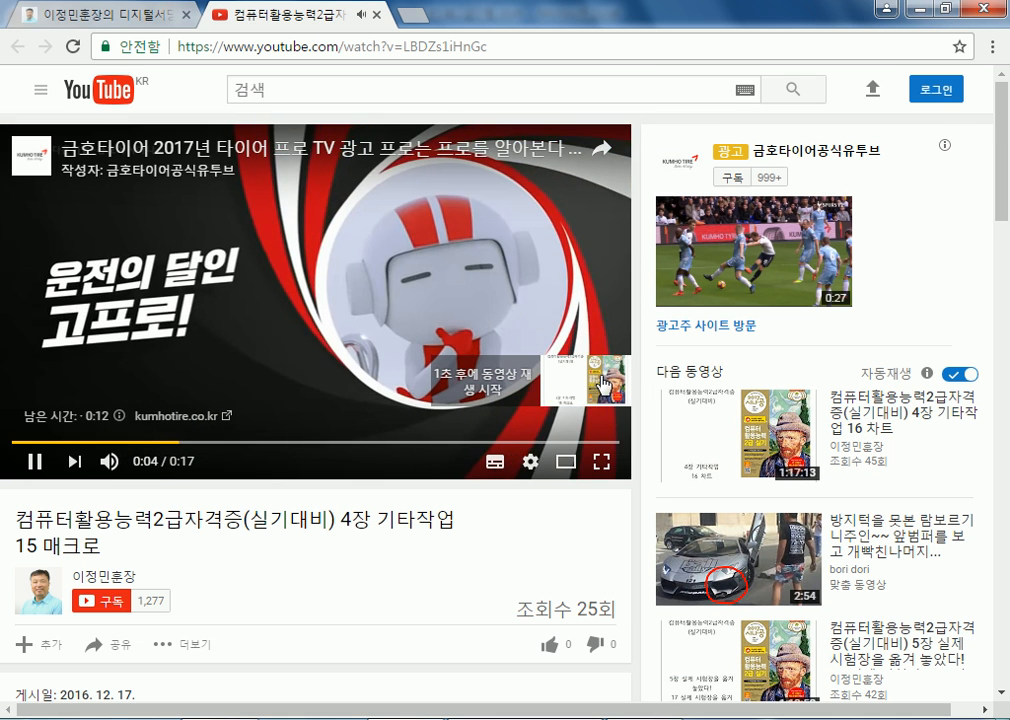
left_click(591, 384)
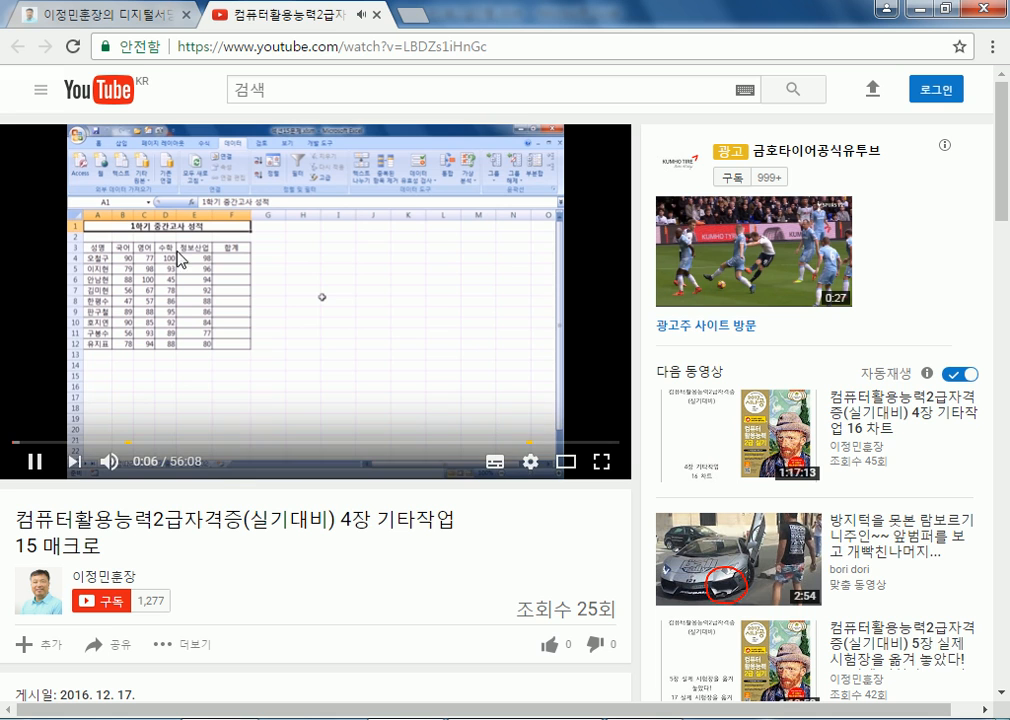
left_click(300, 355)
left_click(131, 25)
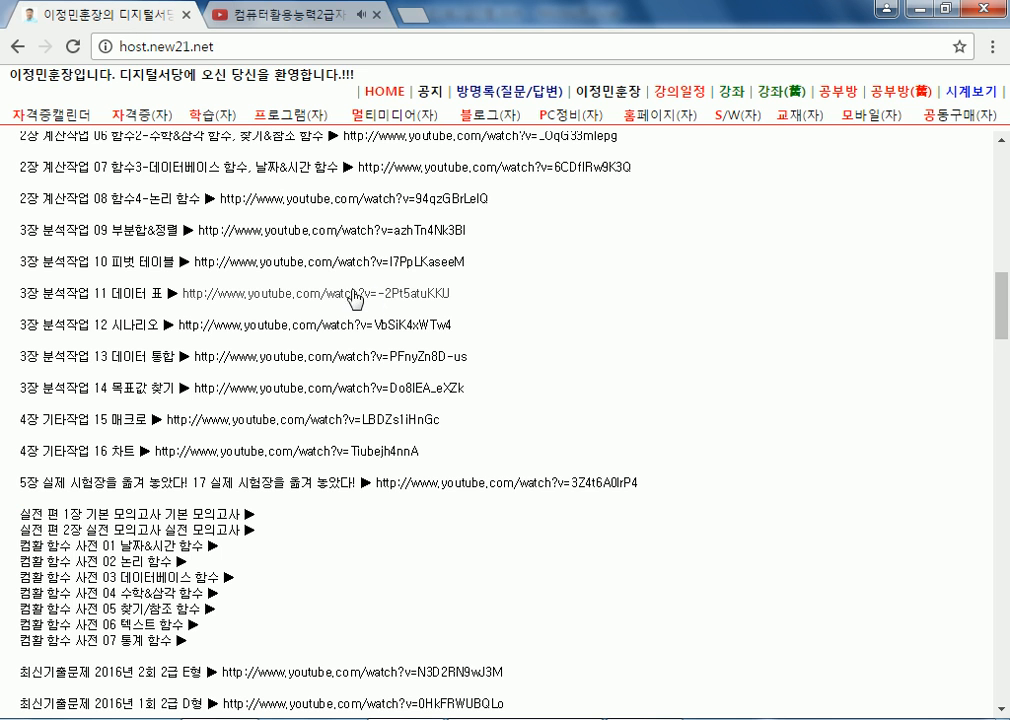
- Open the 최신기출문제 2015년 3회 2급 D형 video from the post, skip its advertisement and skim through the recording
scroll(345, 300, "down", 6)
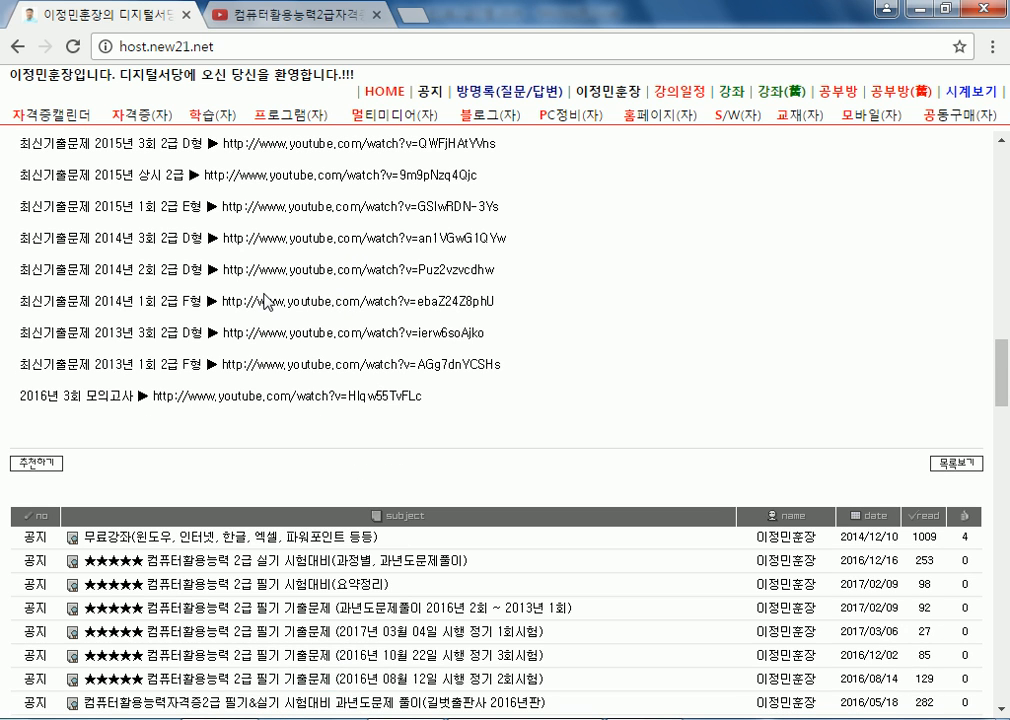
scroll(655, 387, "up", 2)
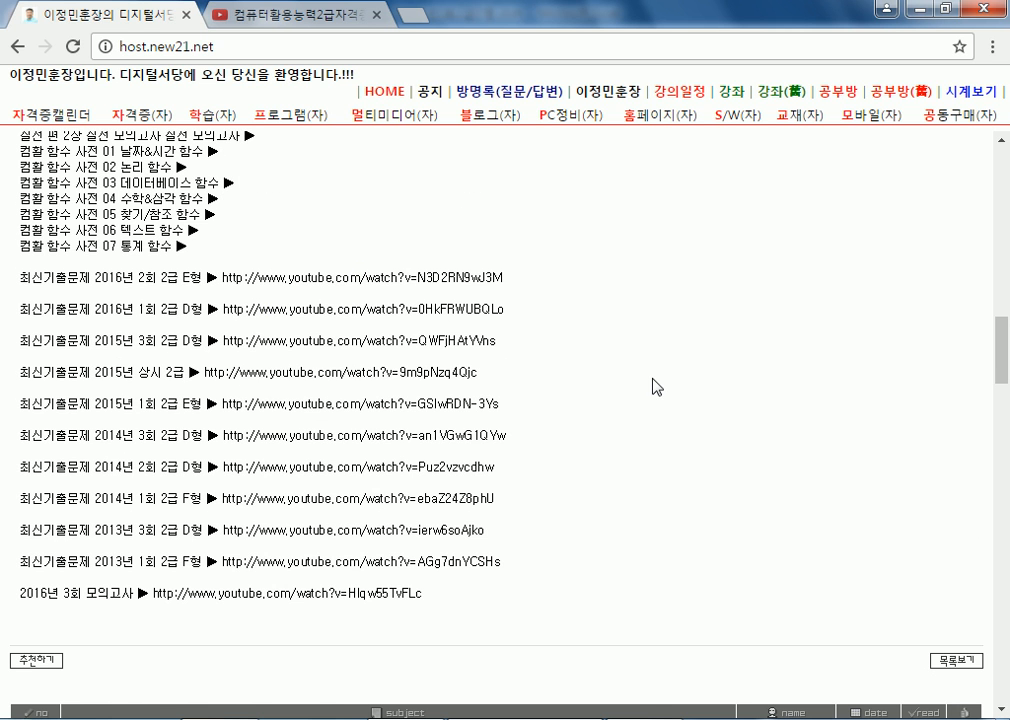
left_click(309, 345)
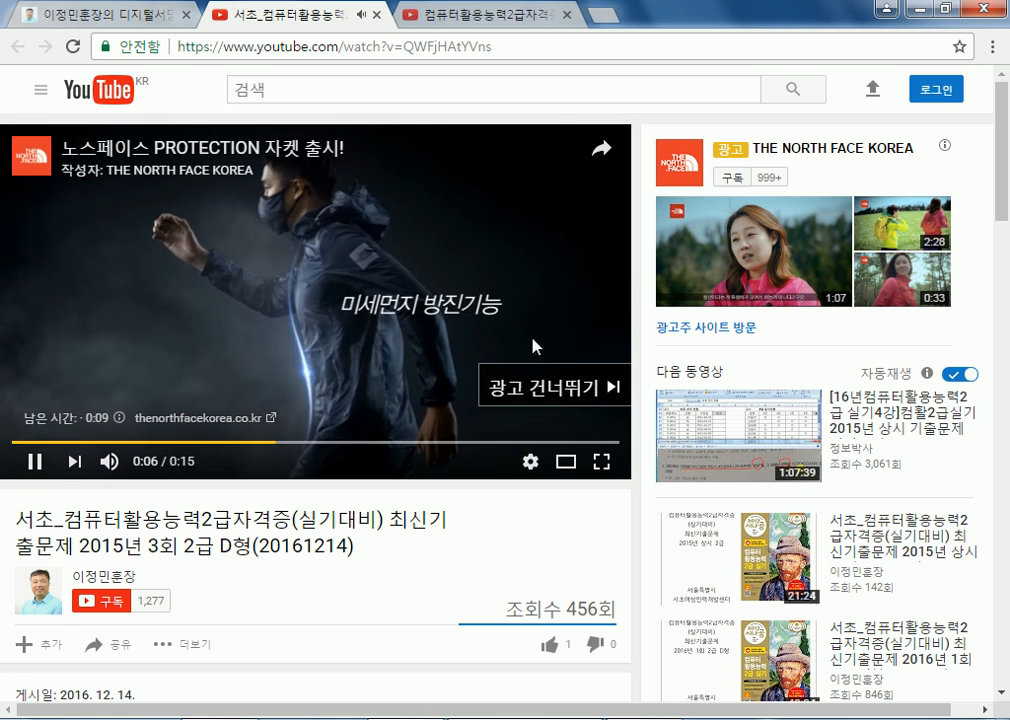
left_click(548, 386)
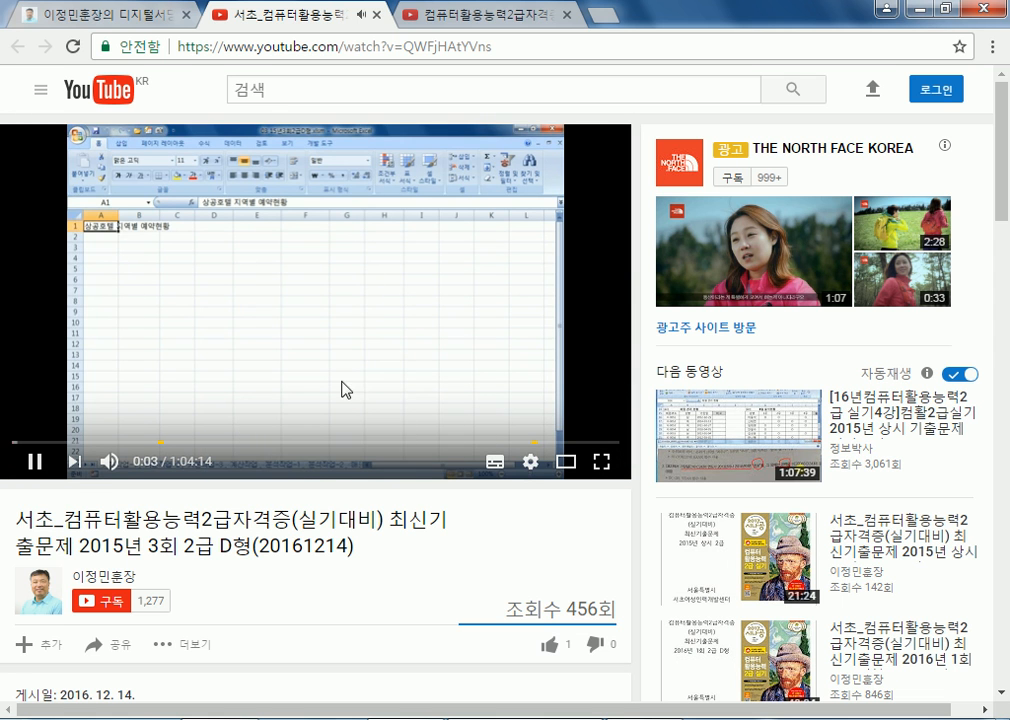
left_click(74, 442)
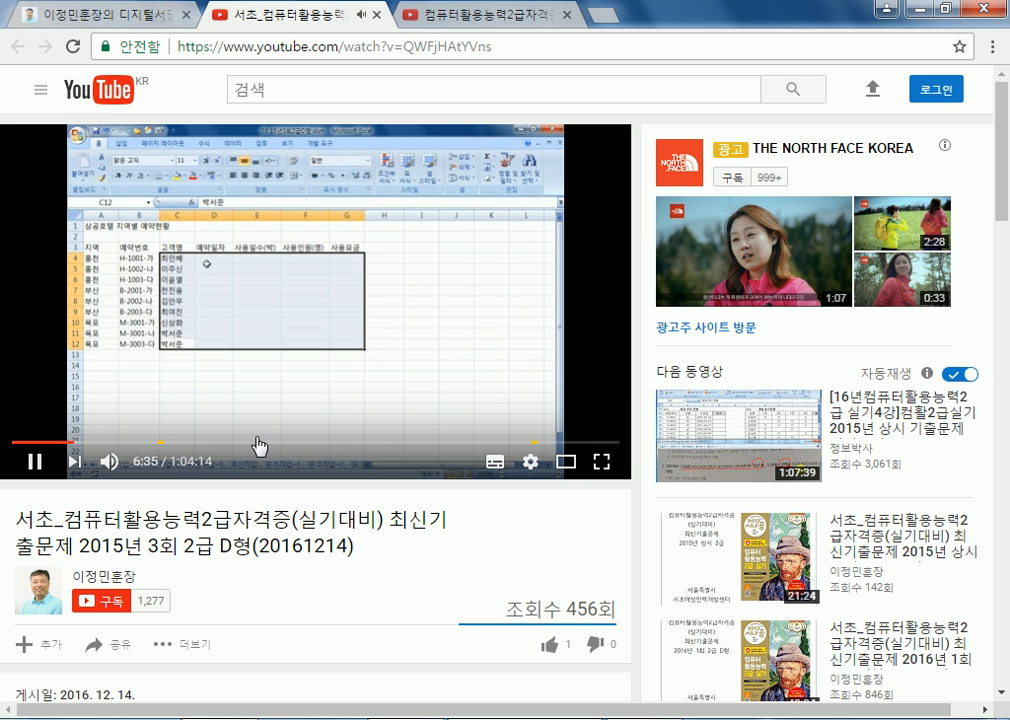
left_click(259, 442)
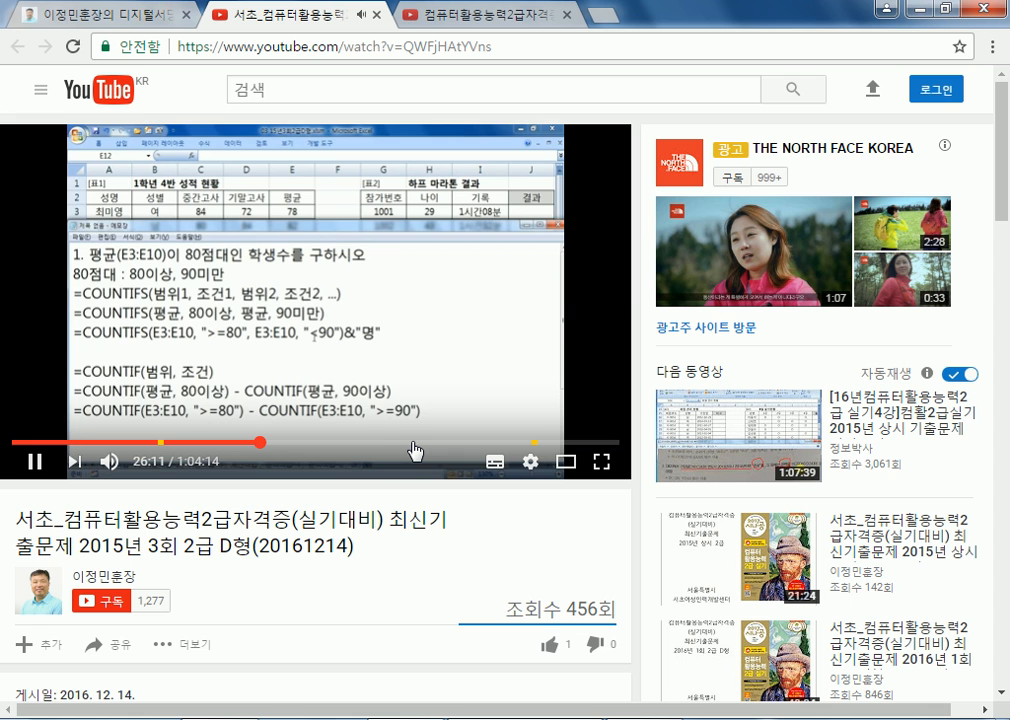
left_click(415, 450)
- Expand the long comment below the 2015년 3회 2급 D형 video, read its formula and scenario notes, and return to the player
scroll(297, 466, "down", 4)
scroll(297, 466, "down", 1)
scroll(205, 433, "down", 4)
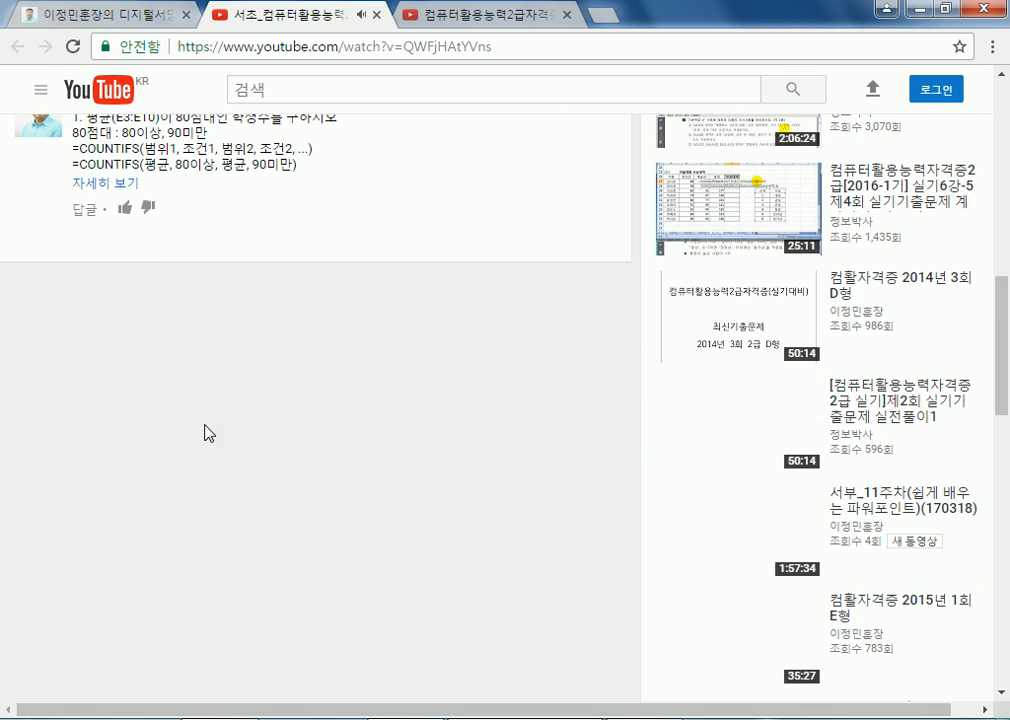
left_click(112, 184)
scroll(192, 424, "down", 3)
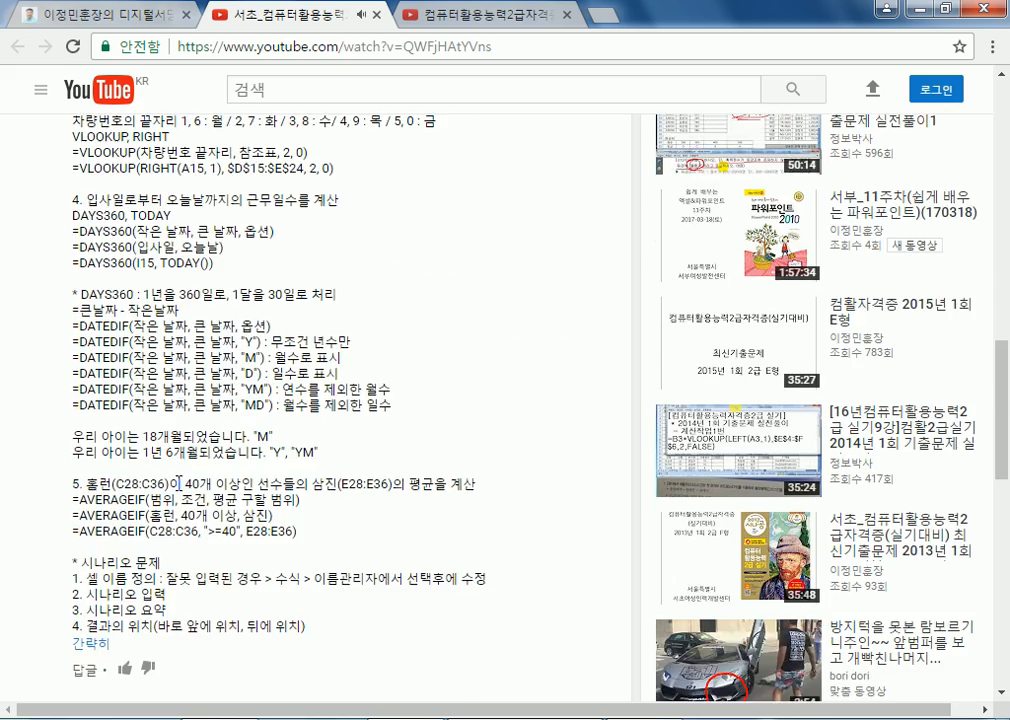
scroll(179, 490, "down", 2)
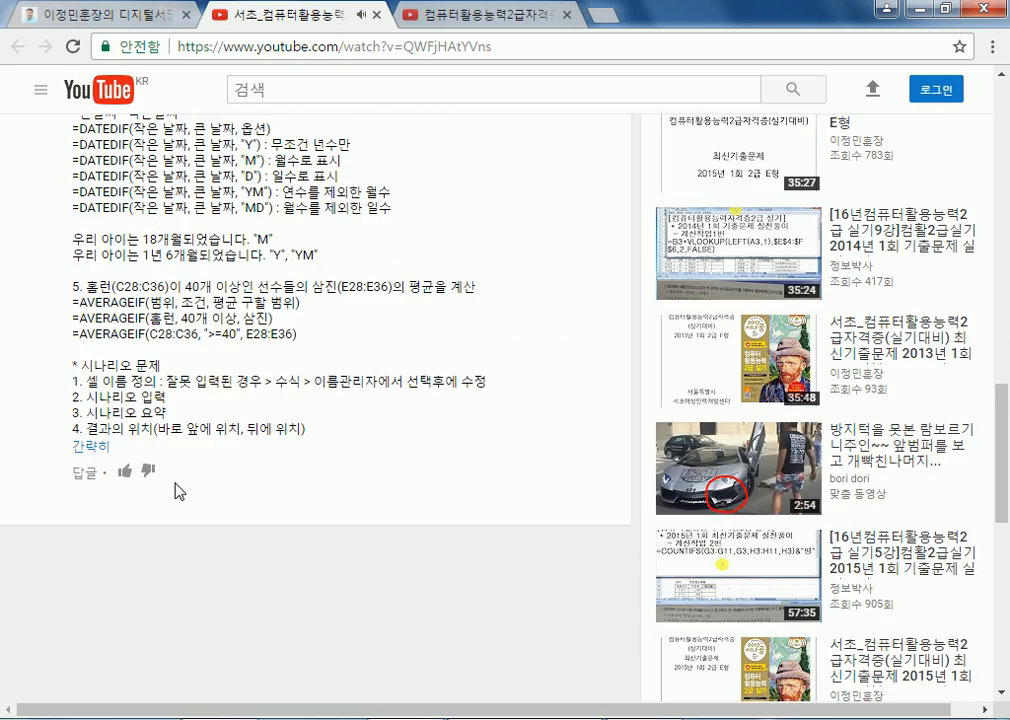
scroll(176, 490, "up", 12)
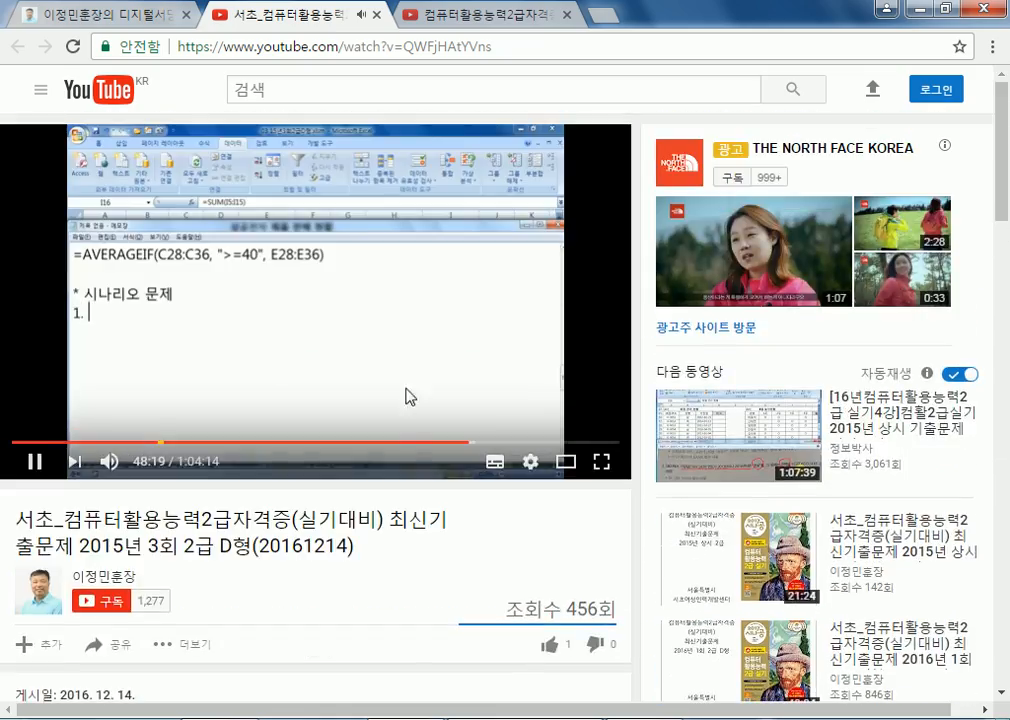
- Skim the final part of the video up to the chart section, then close both YouTube pages
left_click(508, 442)
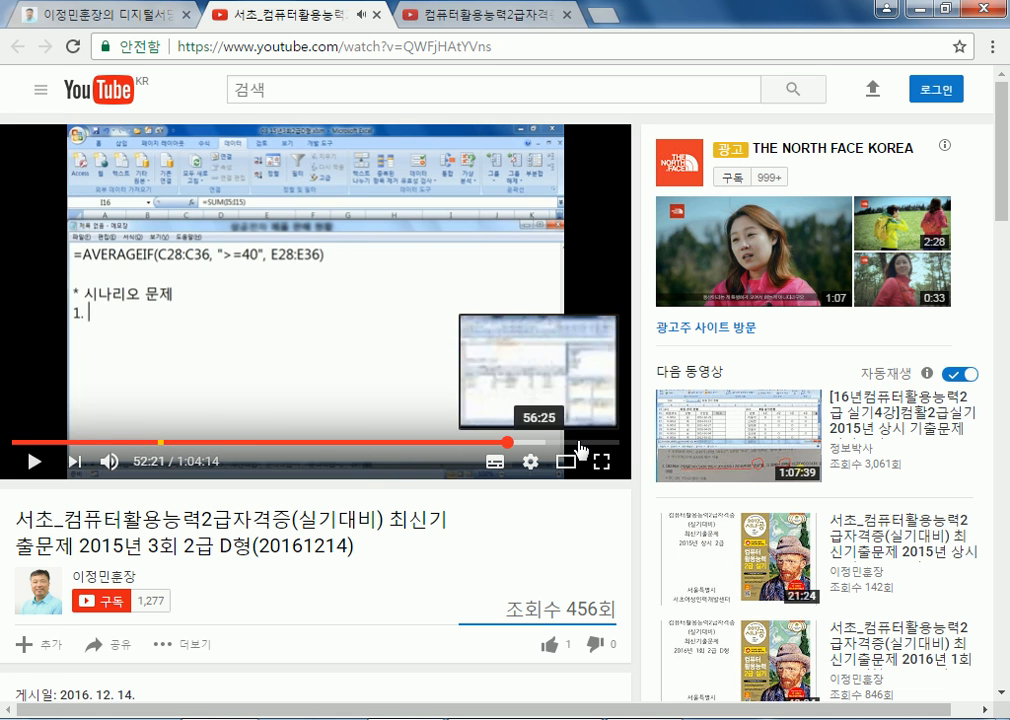
left_click(578, 443)
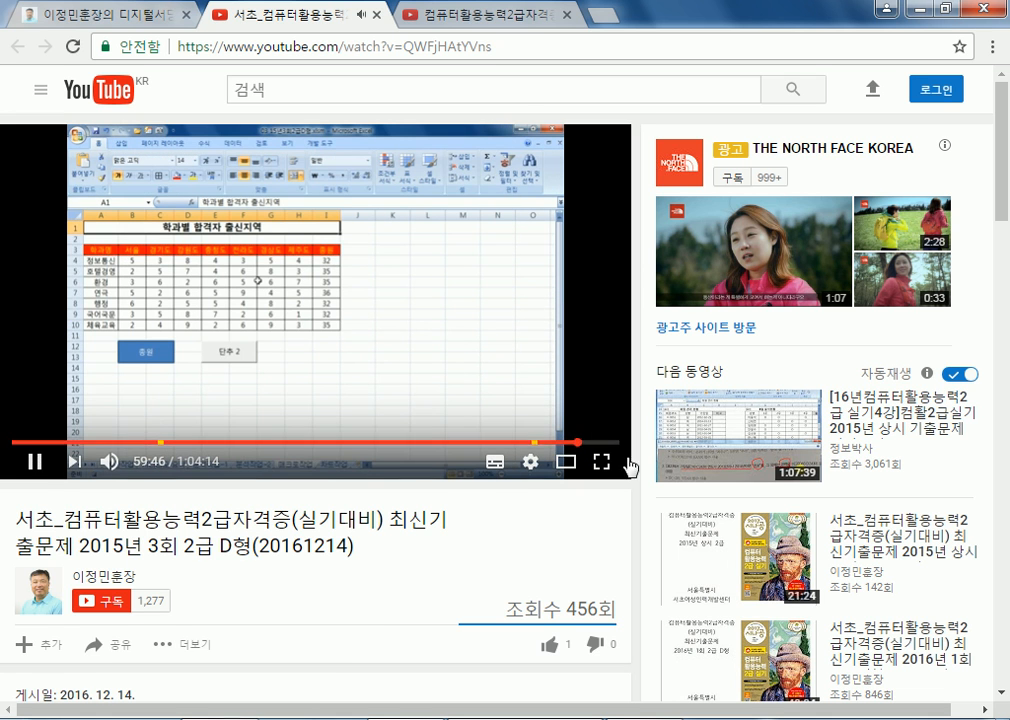
left_click(593, 442)
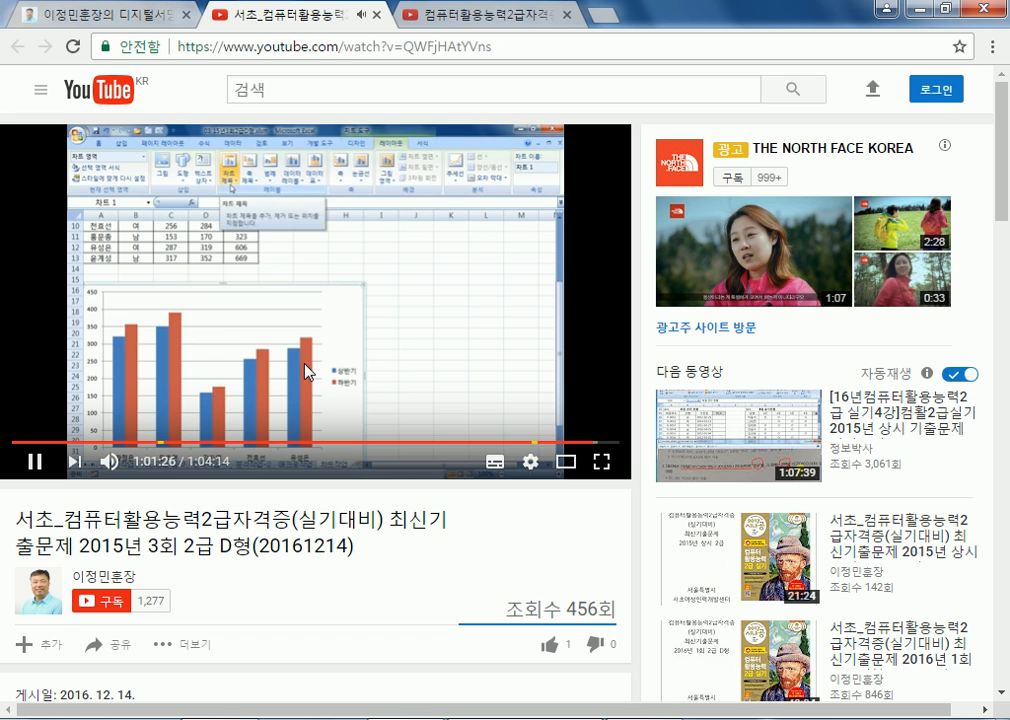
left_click(377, 15)
left_click(377, 15)
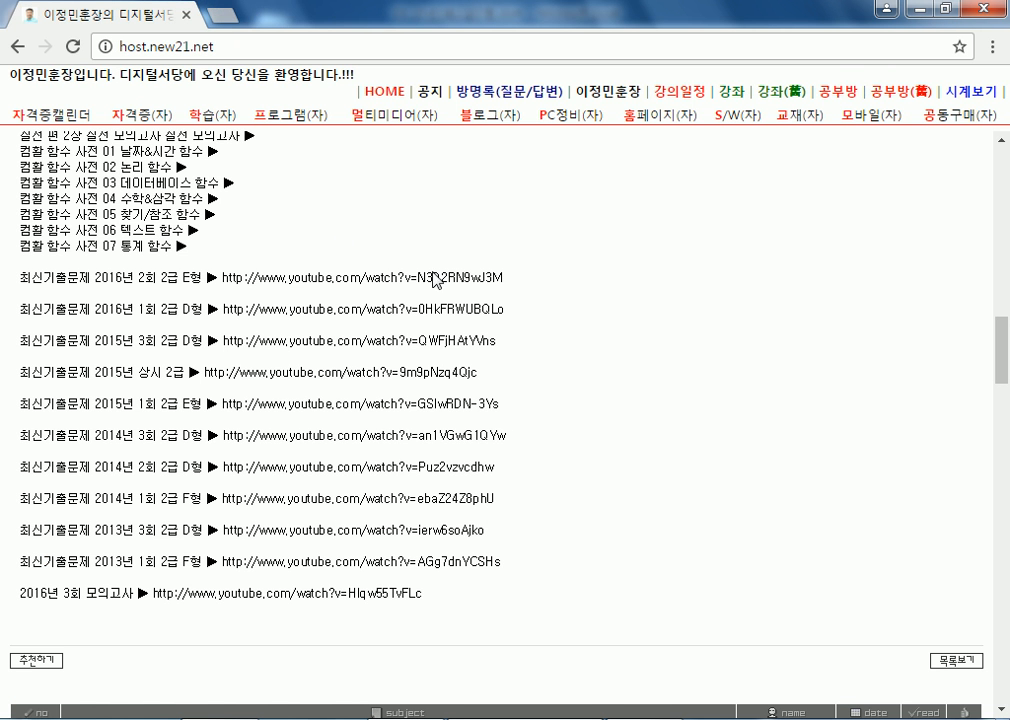
- Return to the 공부방 board and look through its list of quarterly course posts
left_click(838, 91)
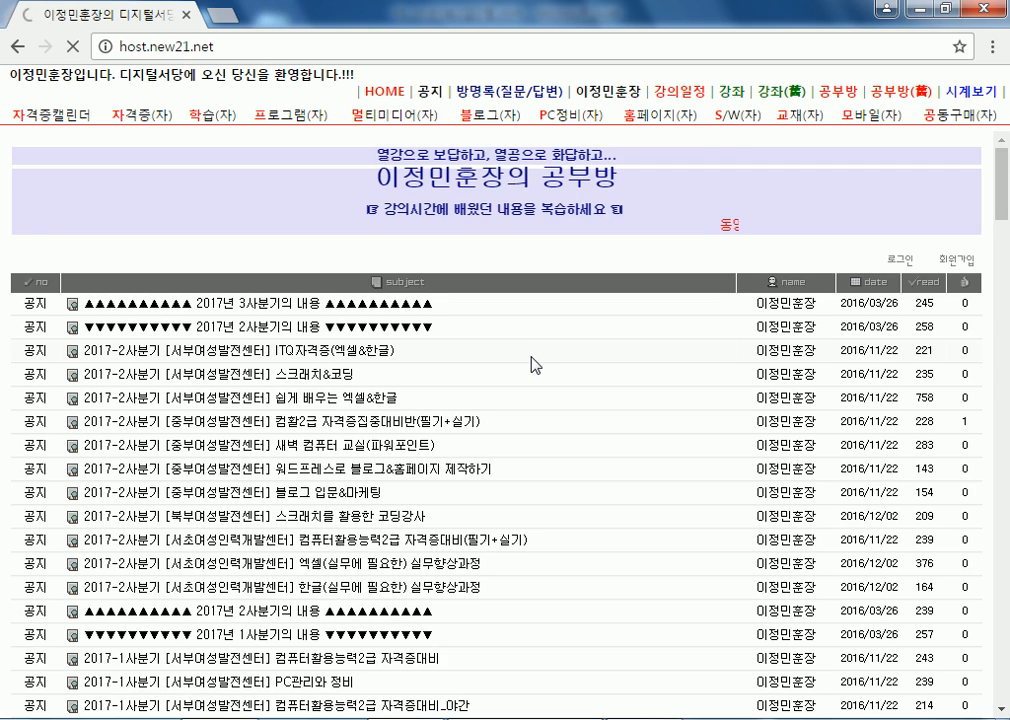
scroll(536, 366, "down", 3)
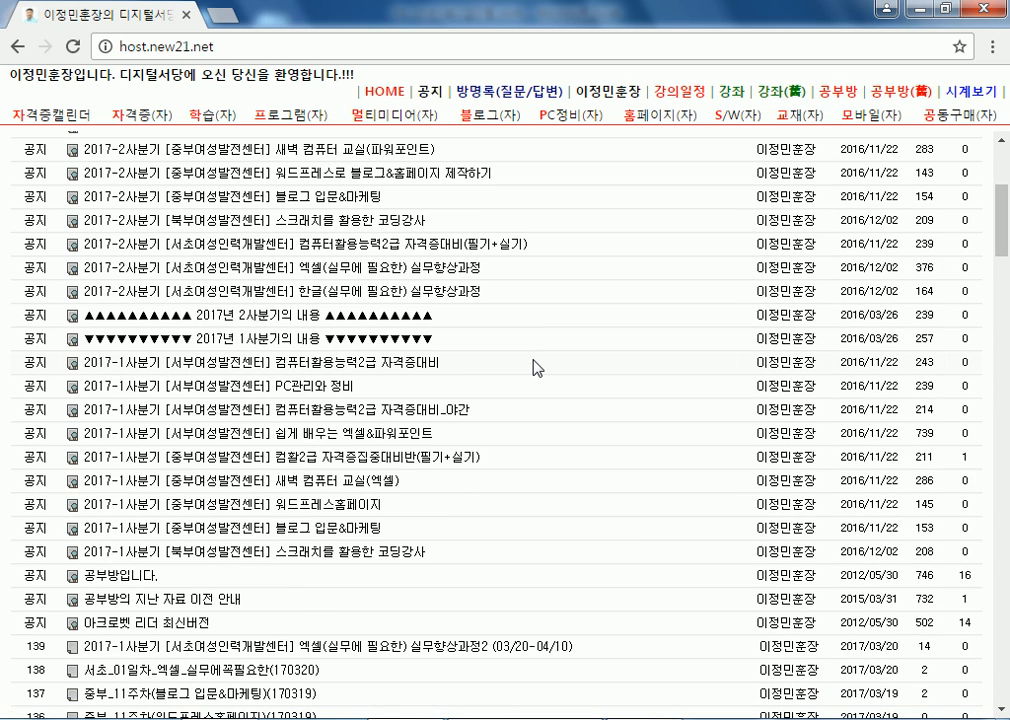